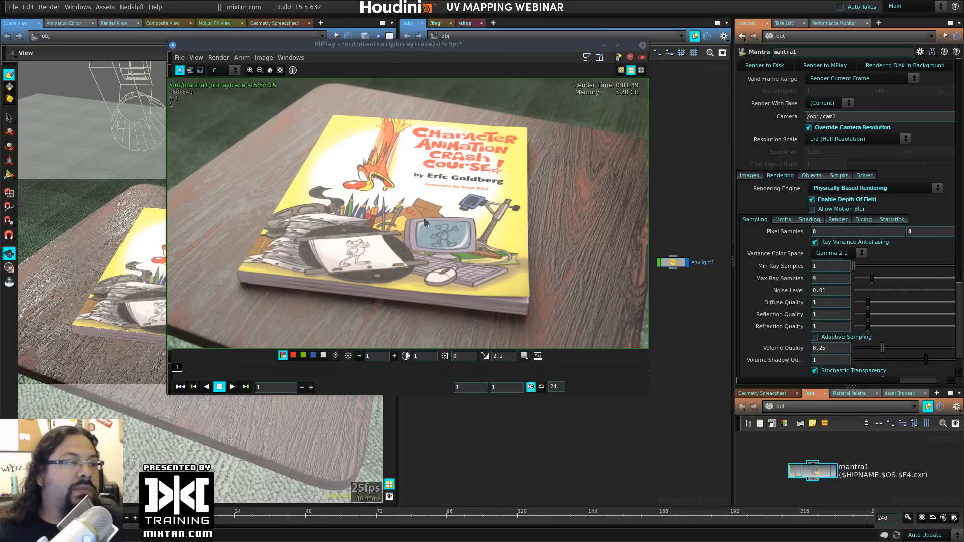
Step: Put the rendered image away, widen the viewport and examine the textured book, table and floor
click(604, 45)
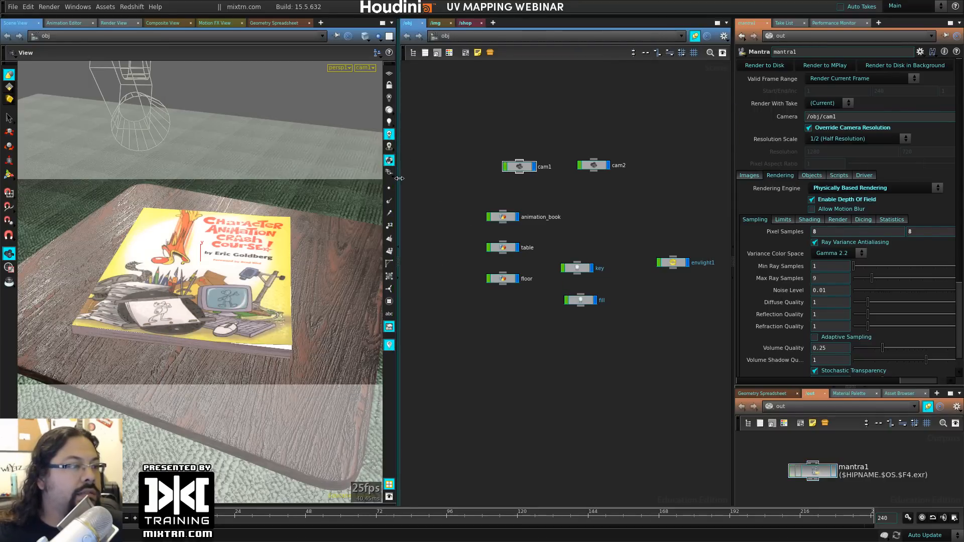
drag(398, 170, 501, 171)
right_drag(311, 326, 296, 346)
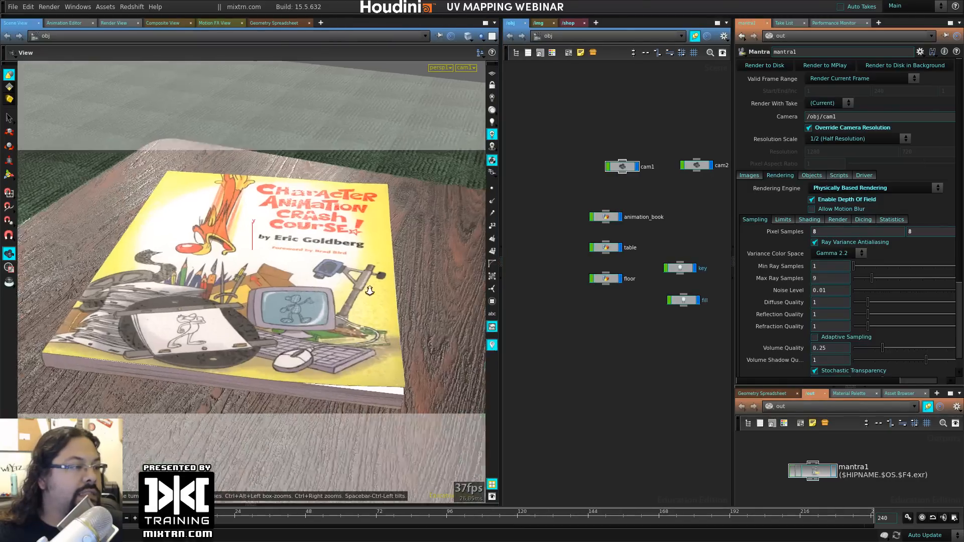
drag(296, 346, 343, 306)
right_drag(342, 307, 321, 289)
drag(322, 289, 246, 281)
right_drag(246, 282, 242, 304)
drag(242, 303, 206, 329)
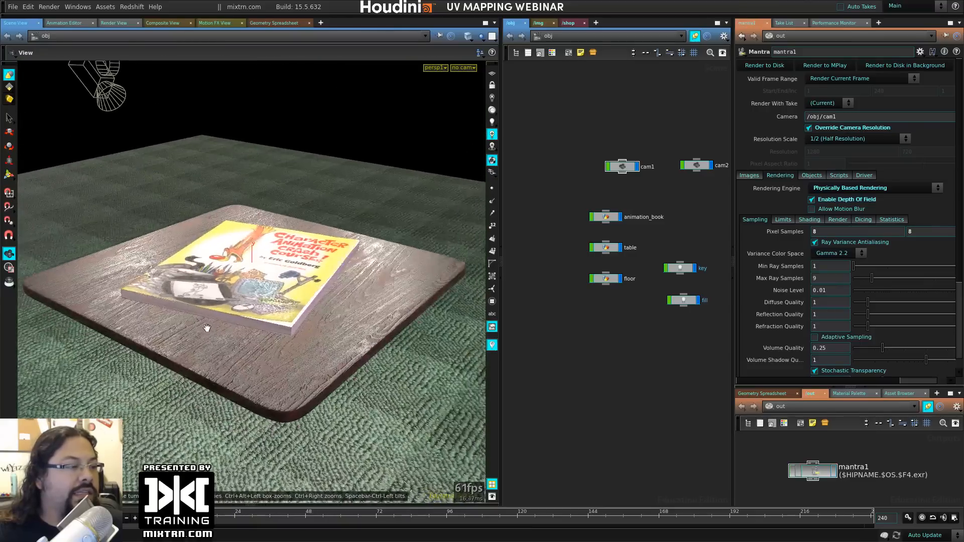
right_drag(207, 329, 310, 340)
drag(310, 340, 282, 351)
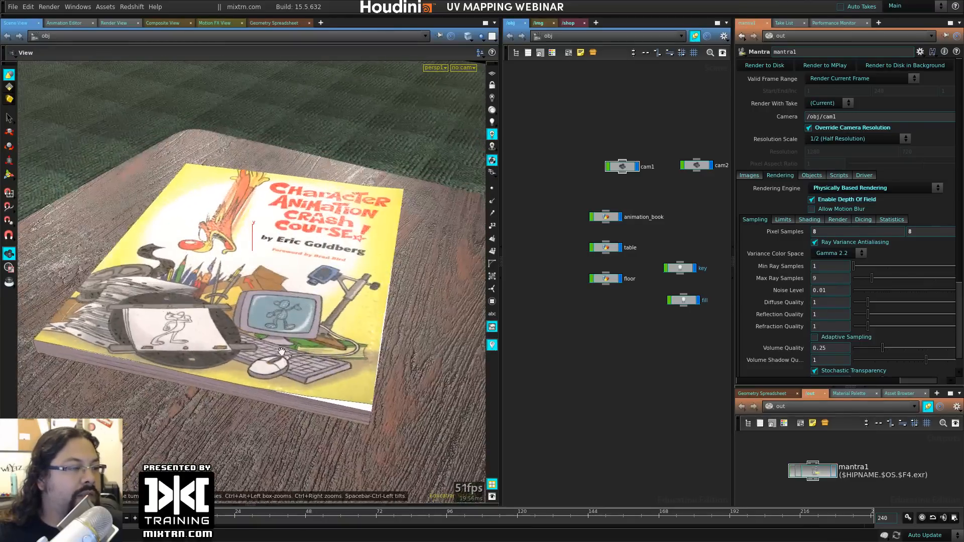
drag(343, 325, 306, 342)
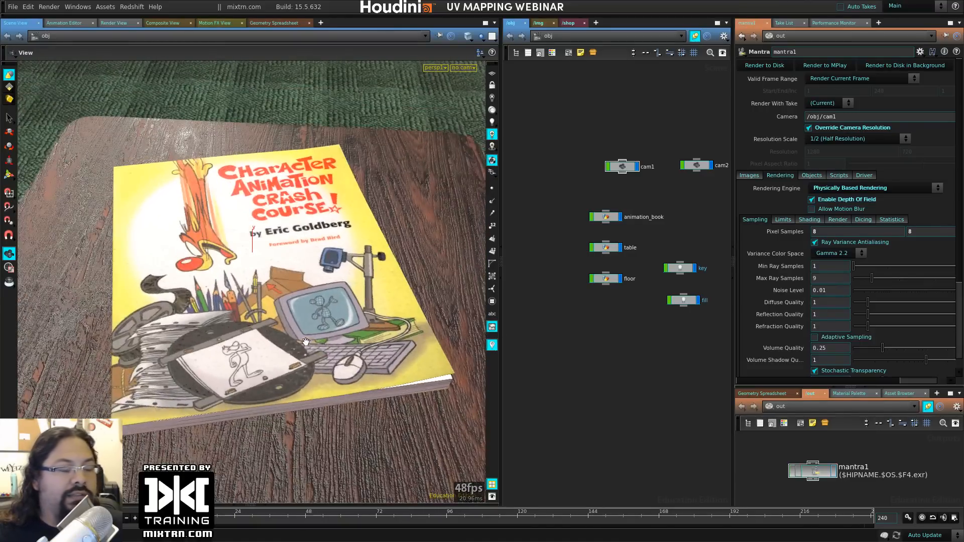
Step: Examine the textures on the book's front cover and page edges up close
right_drag(281, 299, 382, 329)
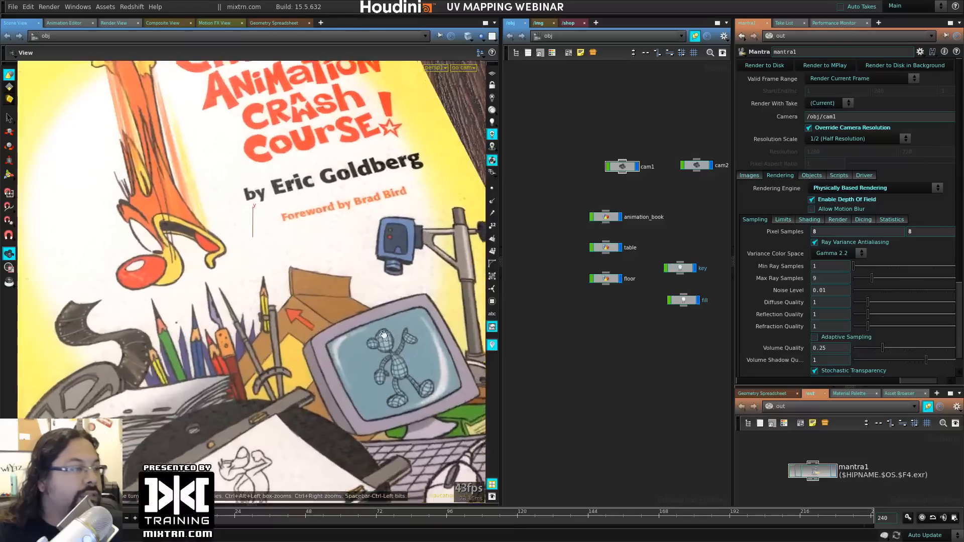
drag(382, 329, 359, 334)
right_drag(359, 334, 321, 343)
drag(322, 344, 254, 284)
right_drag(254, 284, 281, 323)
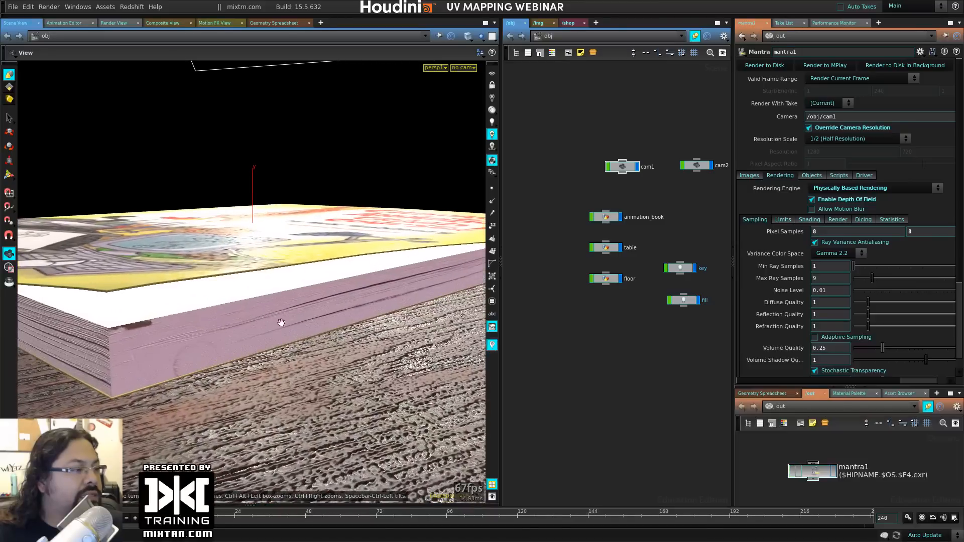
drag(162, 291, 345, 308)
Step: View the whole floor and table from a distance and choose a camera for the viewport
drag(291, 351, 265, 446)
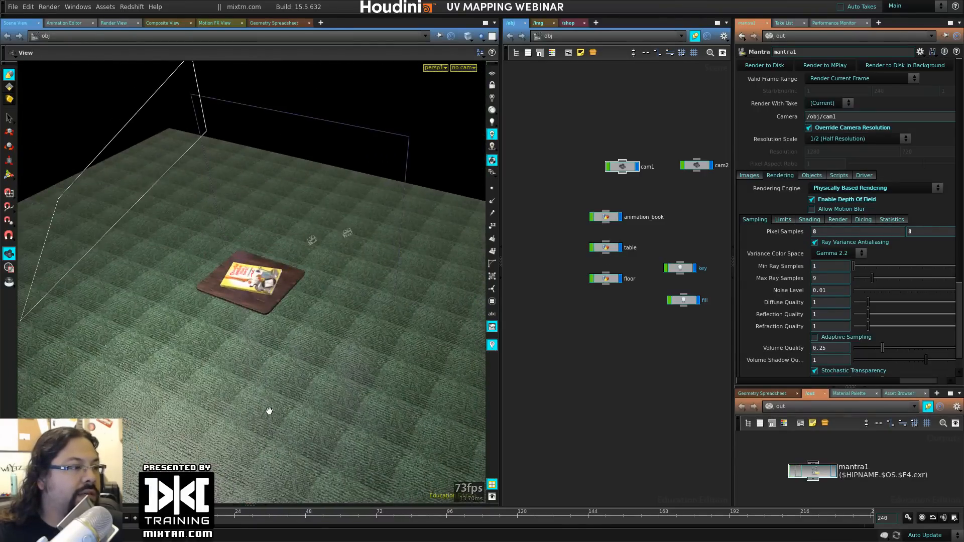
drag(266, 409, 413, 97)
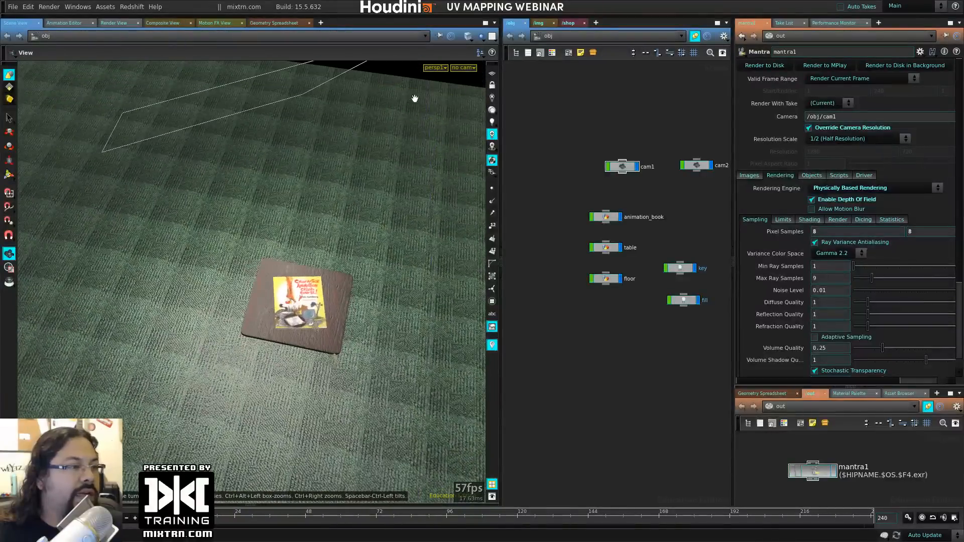
click(462, 69)
click(472, 111)
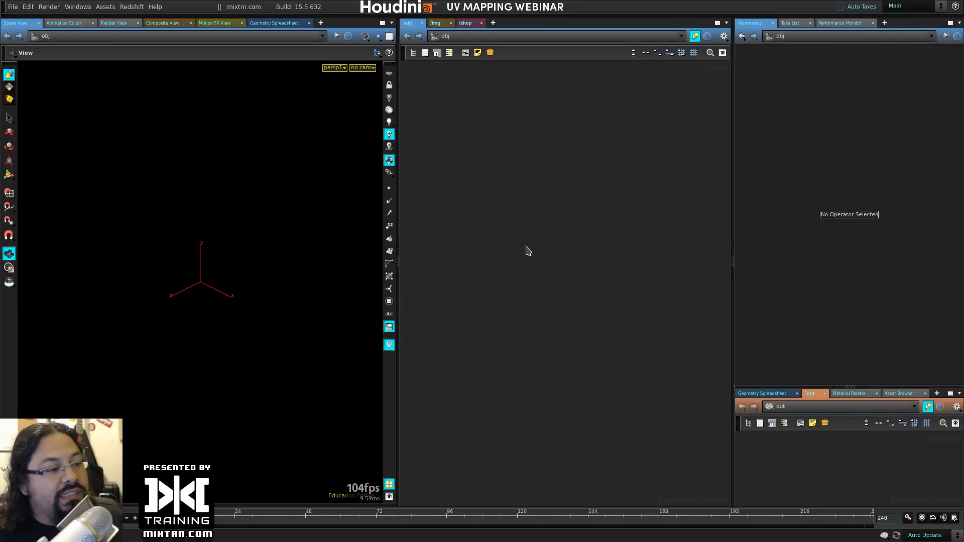
Step: Create a grid object at the origin and move its node higher in the network
key(Tab)
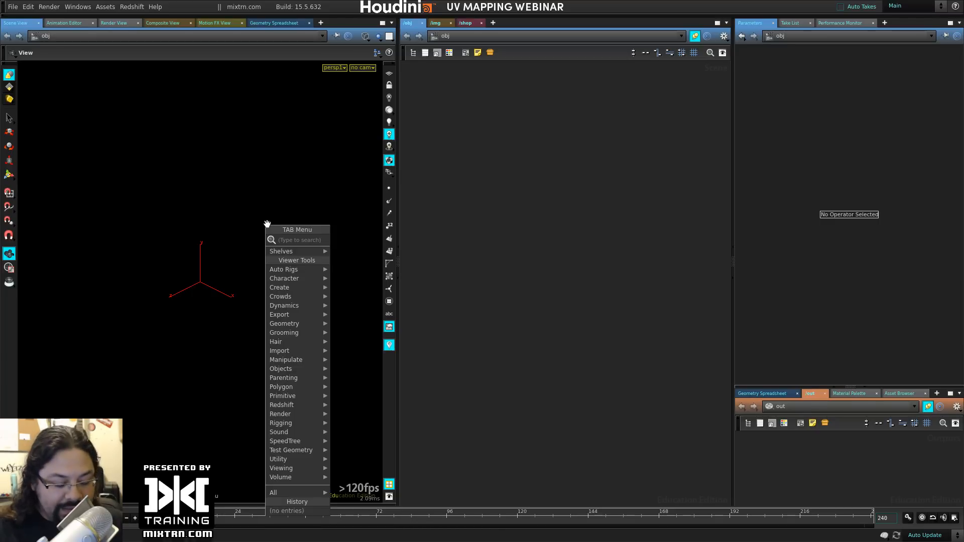
text(gri)
key(Return)
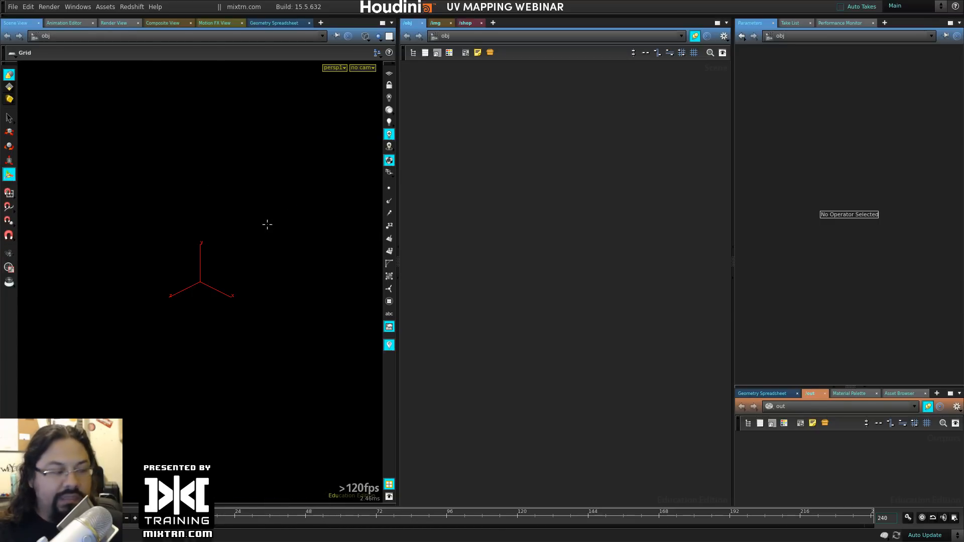
key(Return)
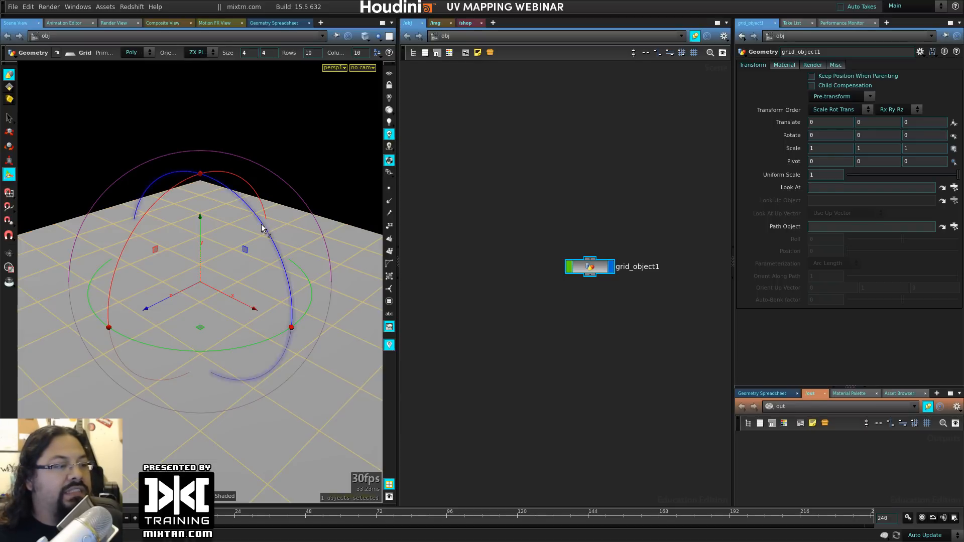
drag(593, 271, 539, 183)
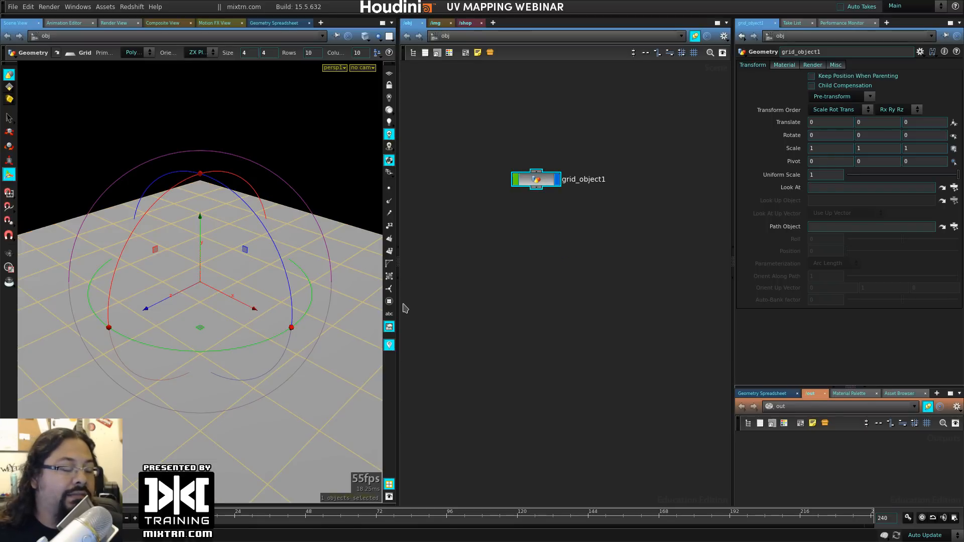
Step: View the grid from another angle and open the geometry network inside grid_object1
key(Escape)
drag(211, 285, 225, 288)
key(Return)
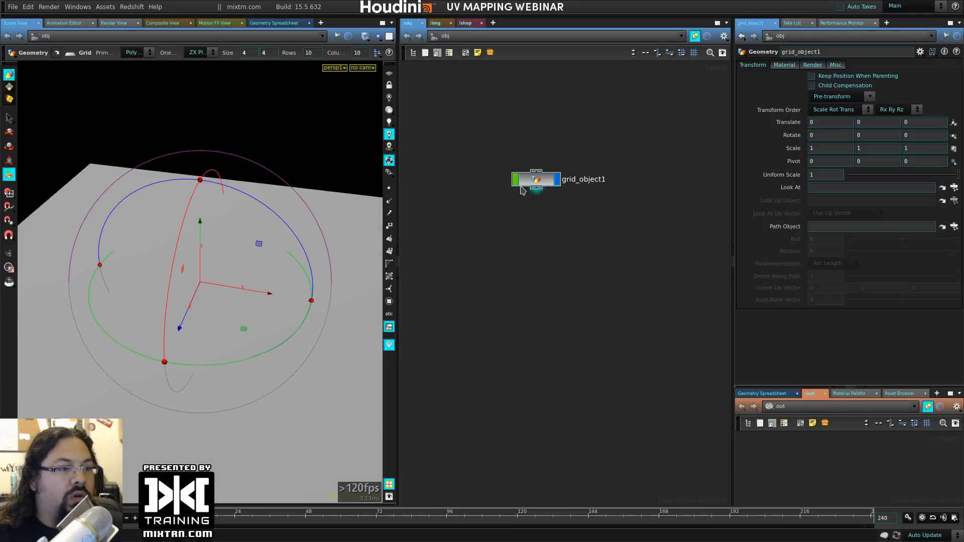
drag(533, 189, 567, 192)
middle_drag(582, 235, 534, 208)
double_click(537, 167)
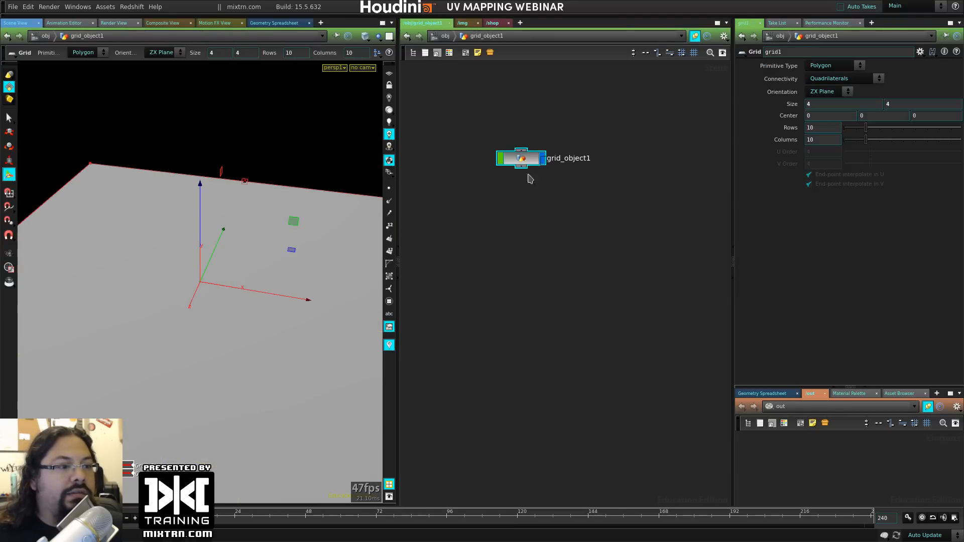
Step: Reveal the tool shelves, shift the grid1 node slightly and widen the viewport
click(180, 16)
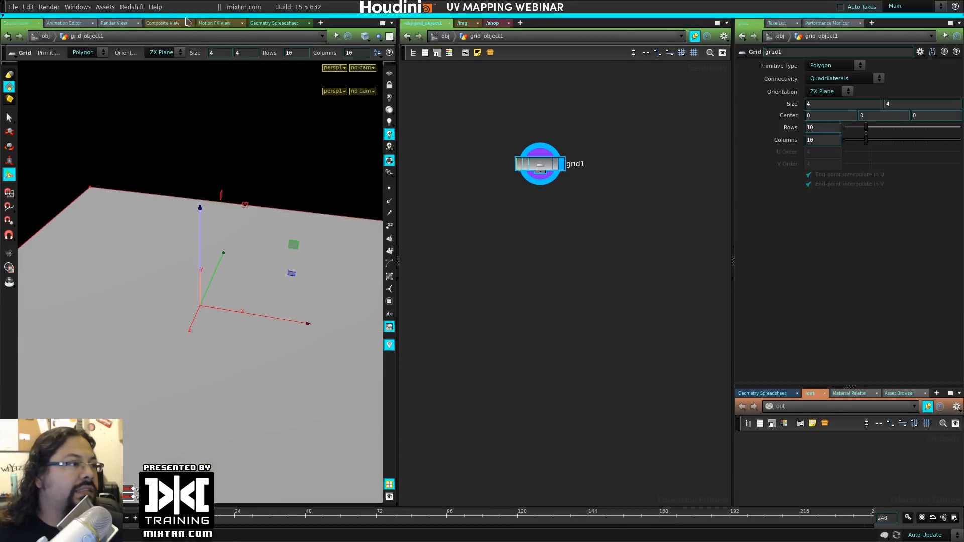
click(126, 17)
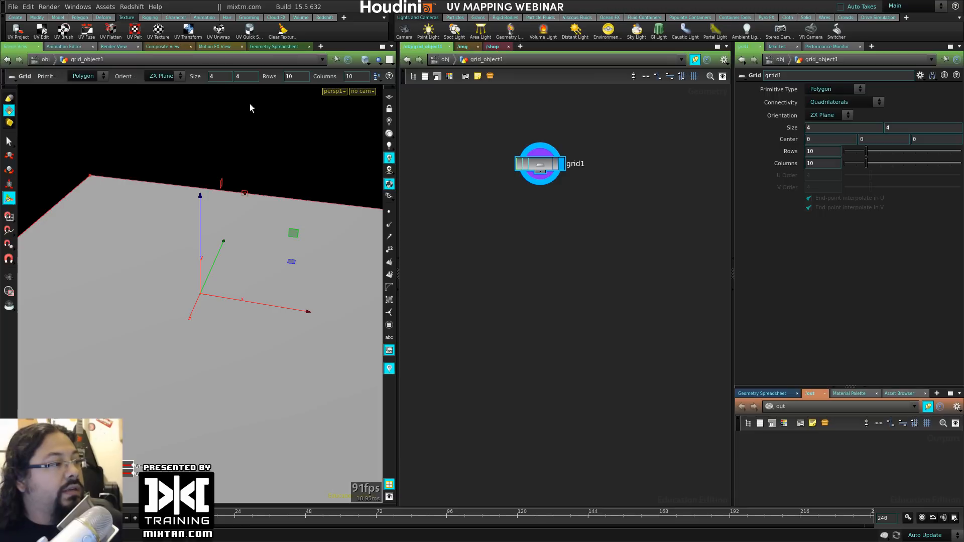
drag(539, 165, 531, 149)
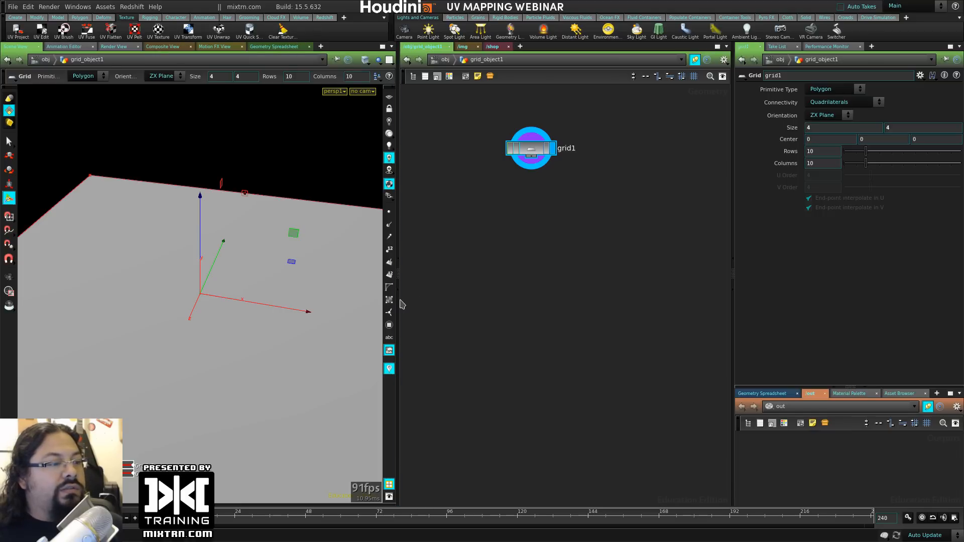
drag(401, 304, 490, 304)
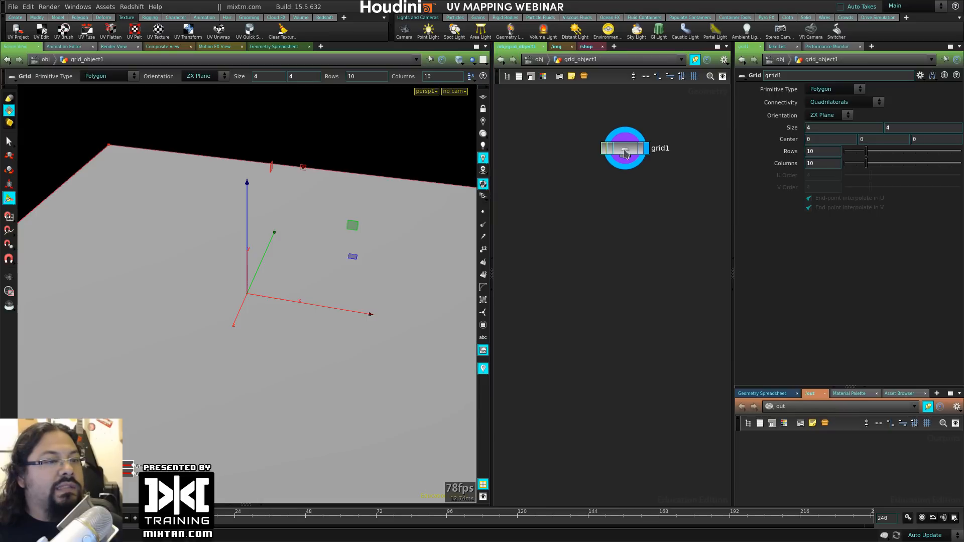
Step: Apply a UV Texture to all faces of the grid
key(space)
drag(317, 236, 346, 242)
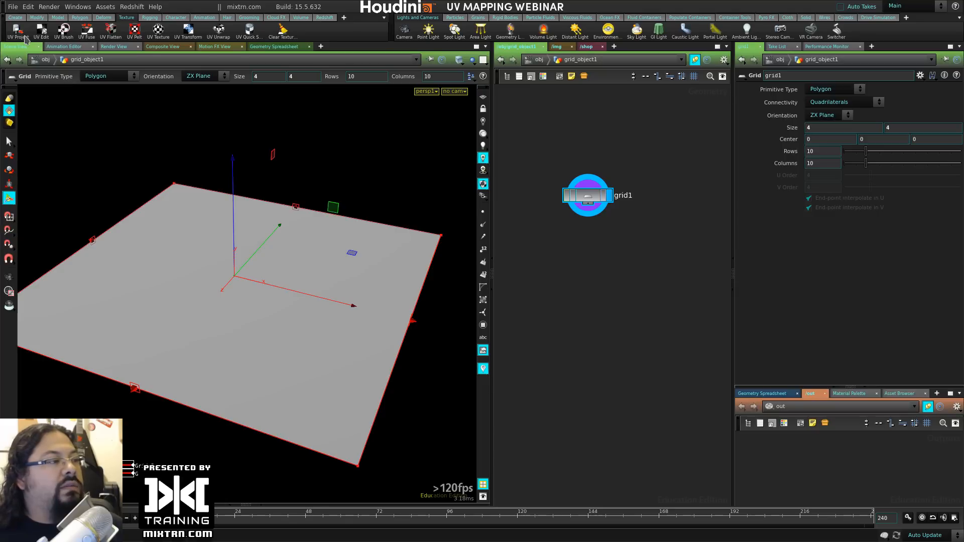
click(163, 36)
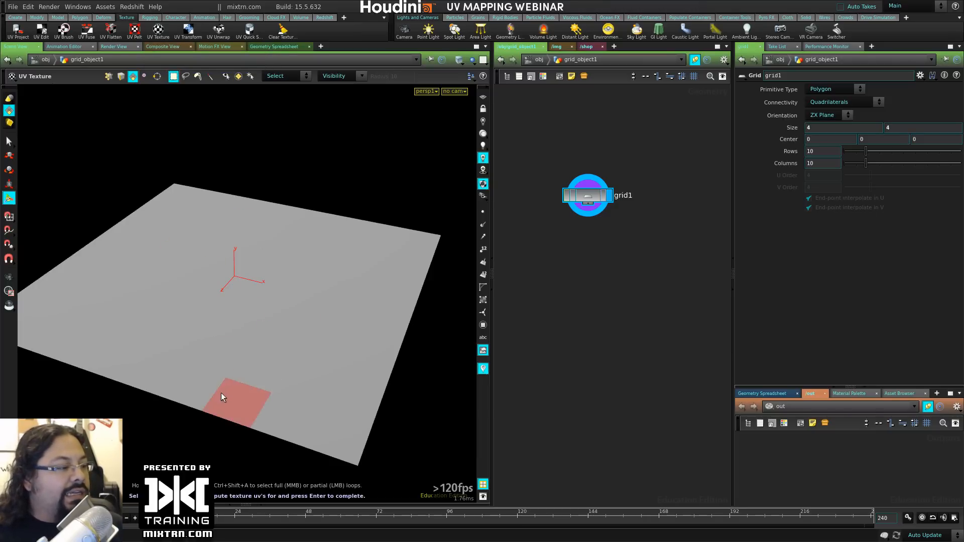
scroll(411, 191, down, 5)
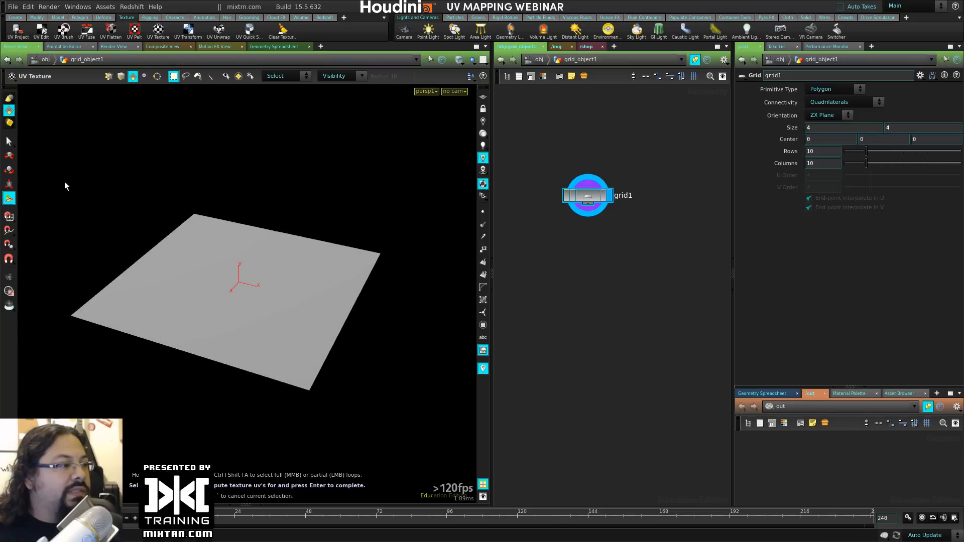
drag(65, 176, 393, 435)
key(Return)
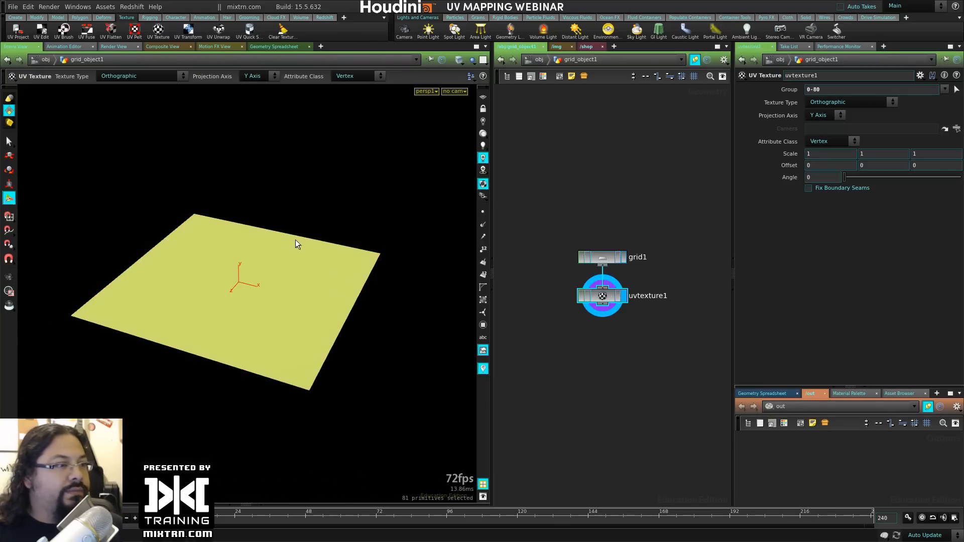
Step: Inspect the grid's UV layout in the UV view and return to the perspective view
alt+drag(359, 229, 333, 254)
alt+right_drag(334, 254, 371, 266)
alt+drag(370, 266, 359, 215)
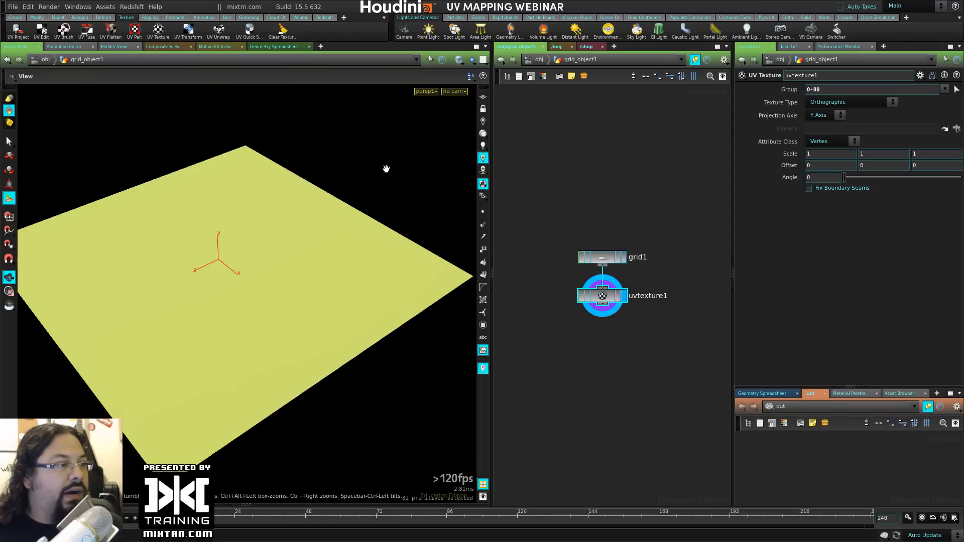
key(space+5)
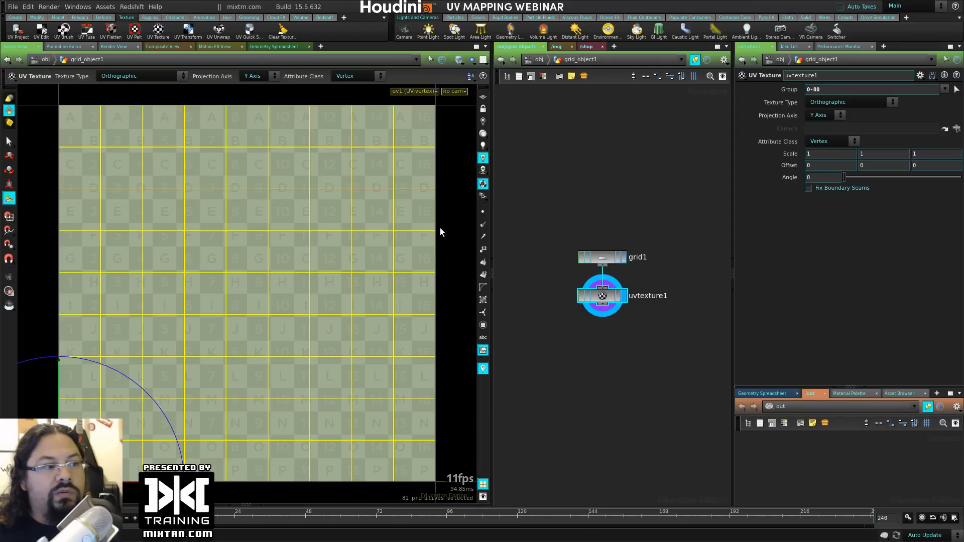
key(space+1)
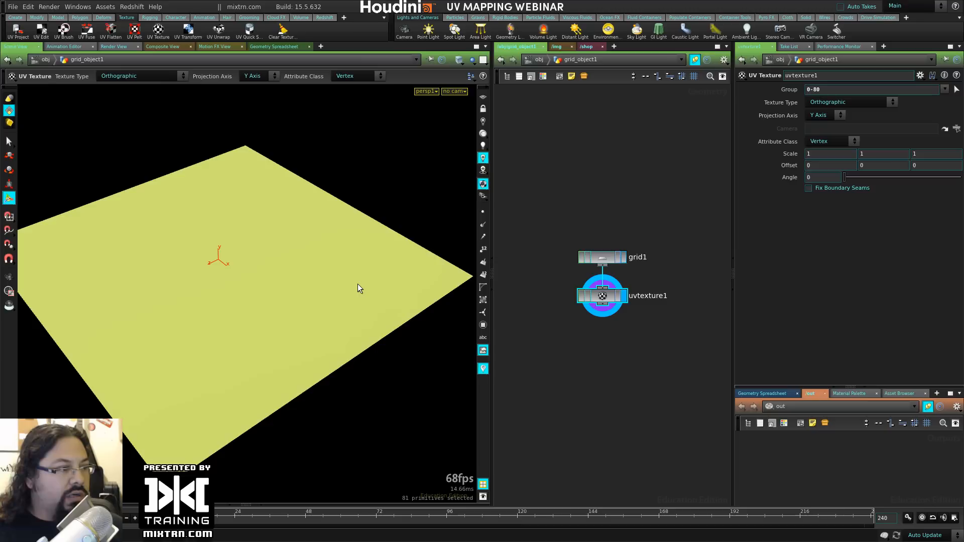
Step: Split the viewport into two side-by-side views, with the UV layout next to the perspective view
key(ctrl+2)
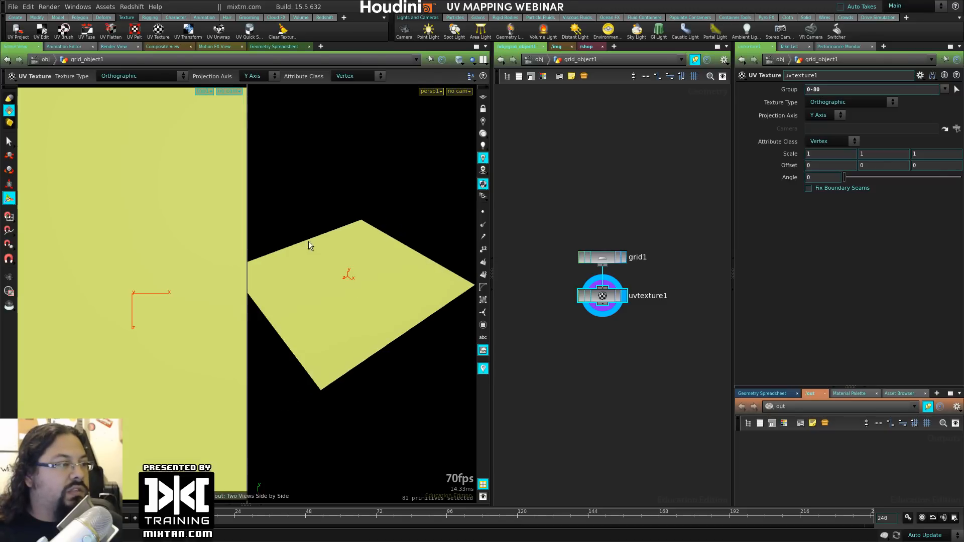
mouse_move(173, 218)
alt+right_down()
mouse_move(102, 280)
mouse_move(155, 215)
alt+right_up()
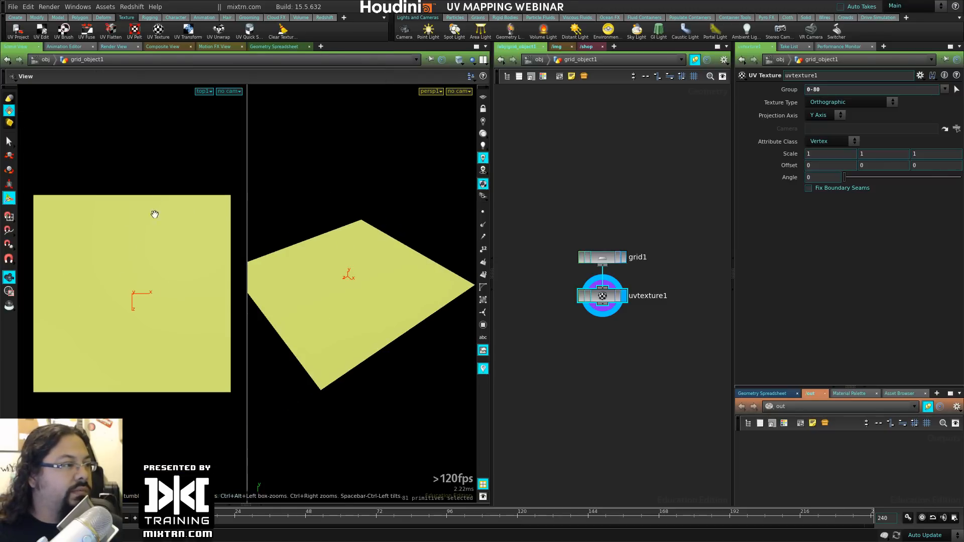
click(180, 152)
key(space+n)
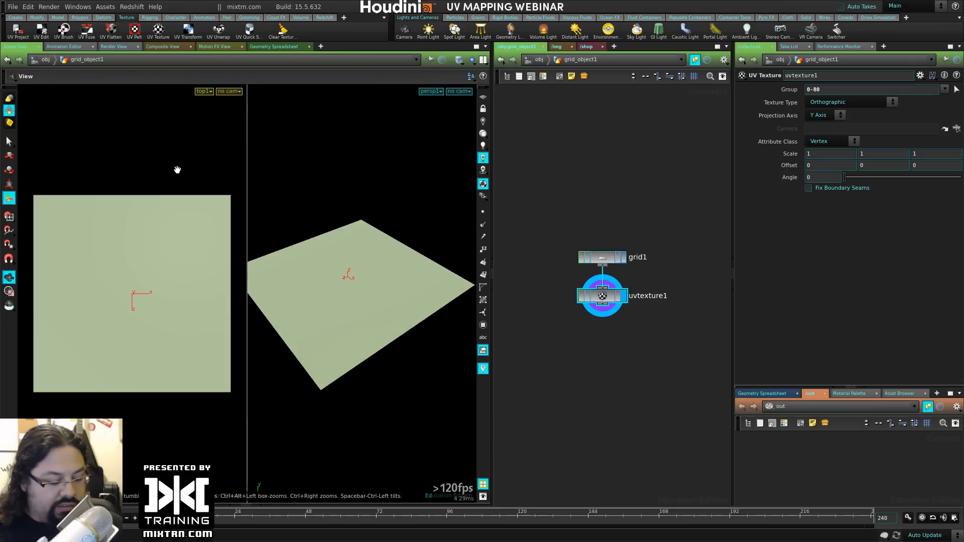
key(space+5)
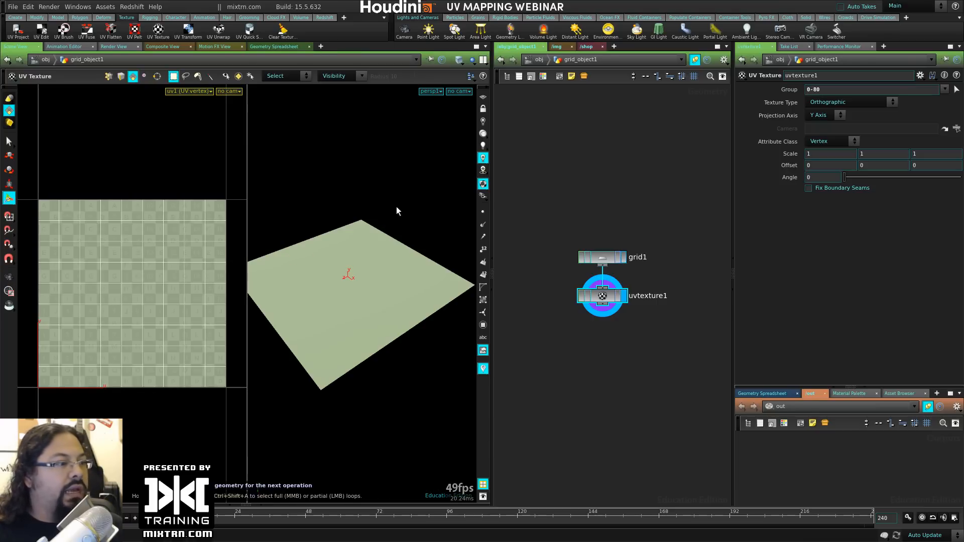
Step: Compare the grid without and with UVs by displaying grid1 and uvtexture1 in turn
alt+drag(420, 243, 332, 256)
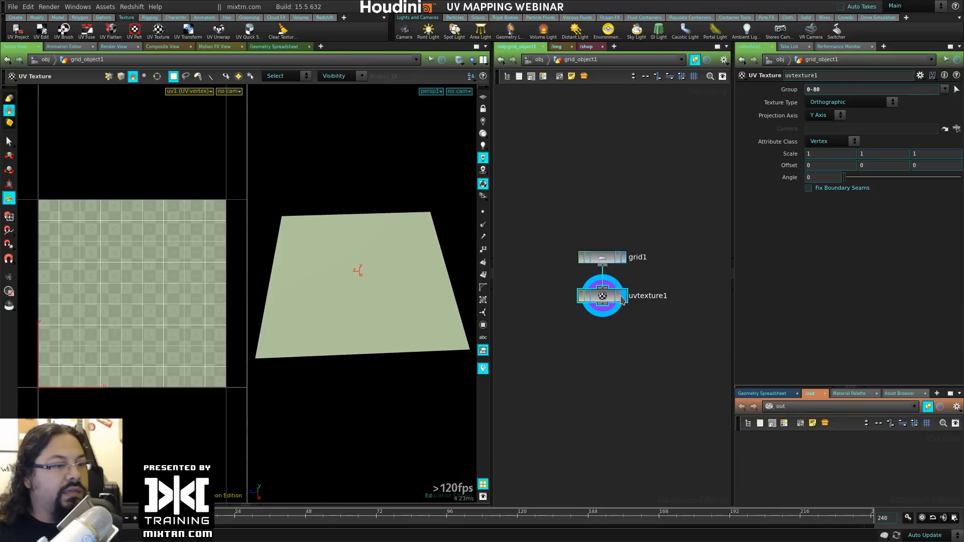
click(624, 257)
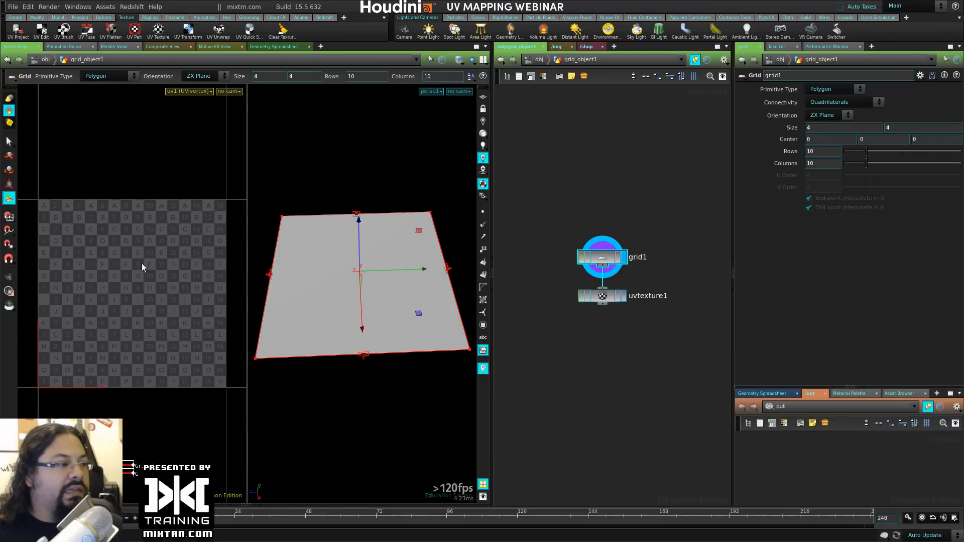
click(623, 295)
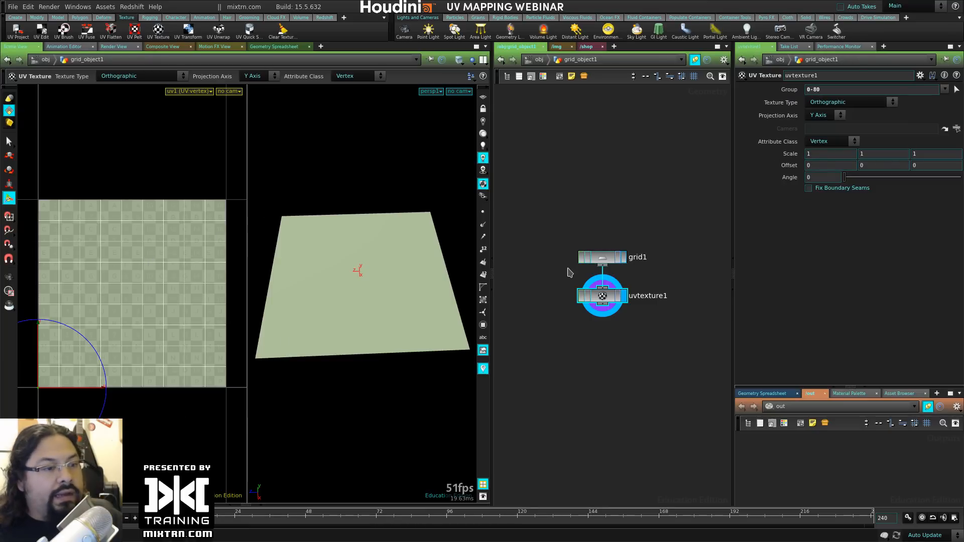
Step: Move the grid1 and uvtexture1 nodes higher in the network, spacing them slightly further apart
drag(611, 260, 611, 233)
drag(615, 296, 615, 279)
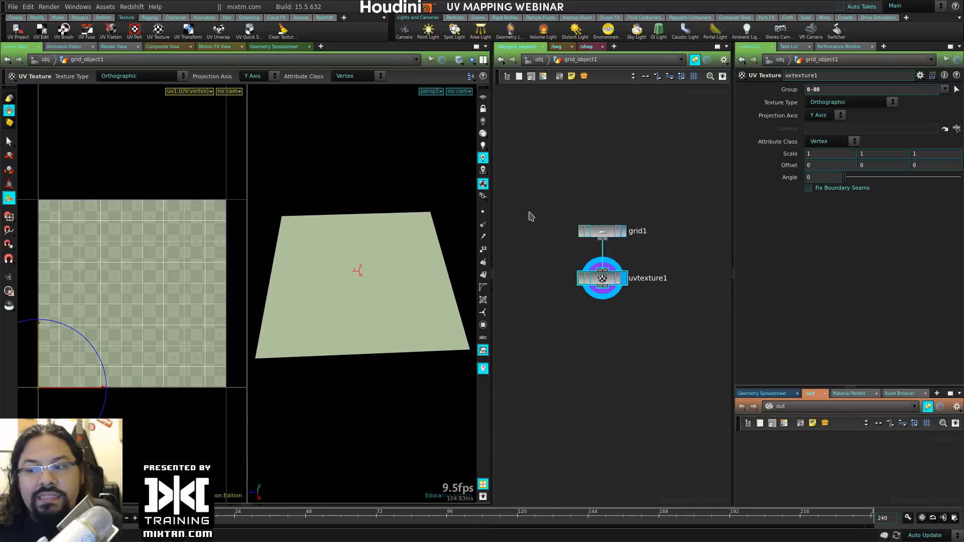
Step: Set the UV Texture projection axis to Y Axis
click(841, 115)
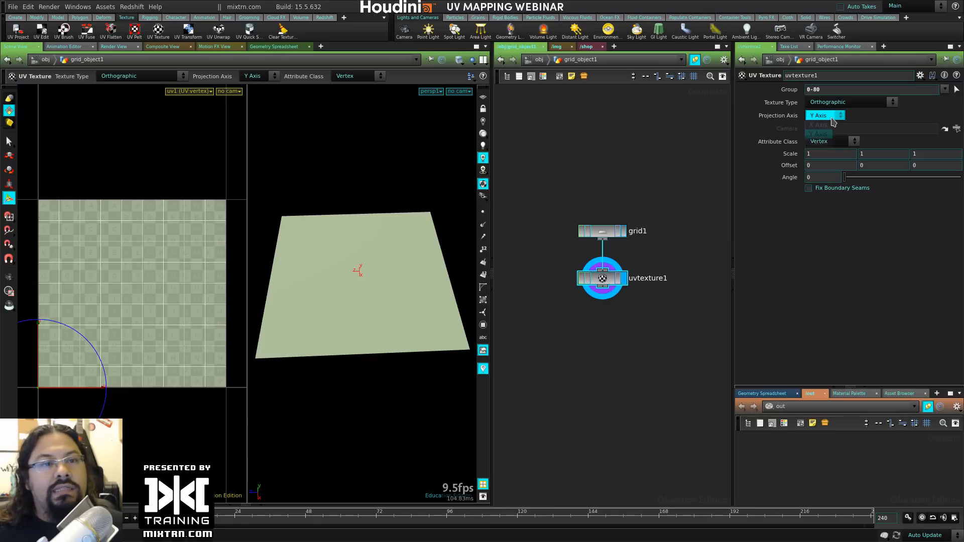
click(820, 134)
alt+drag(380, 324, 402, 318)
alt+right_drag(403, 318, 407, 209)
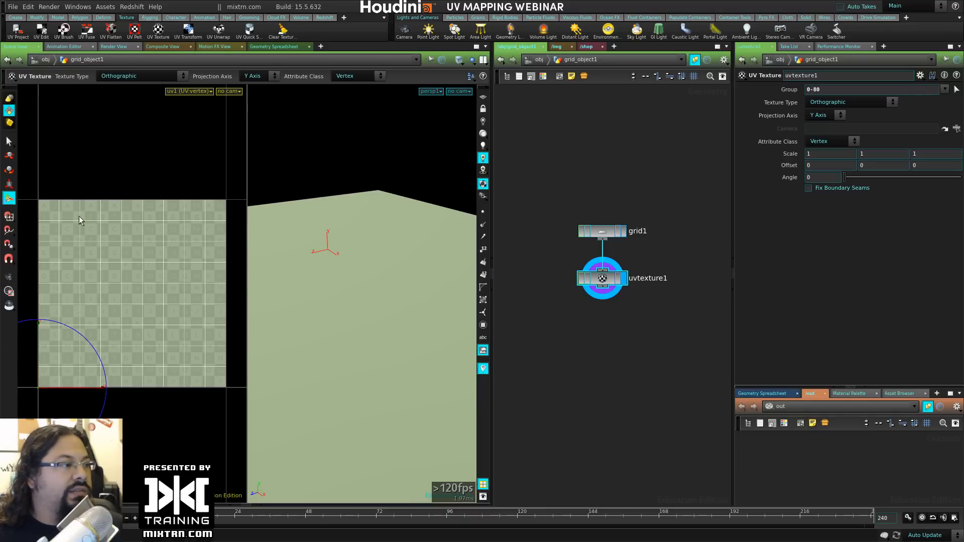
Step: Move the uvtexture1 node closer beneath grid1 in the network
middle_drag(600, 313, 586, 287)
drag(591, 257, 591, 242)
alt+drag(366, 294, 353, 261)
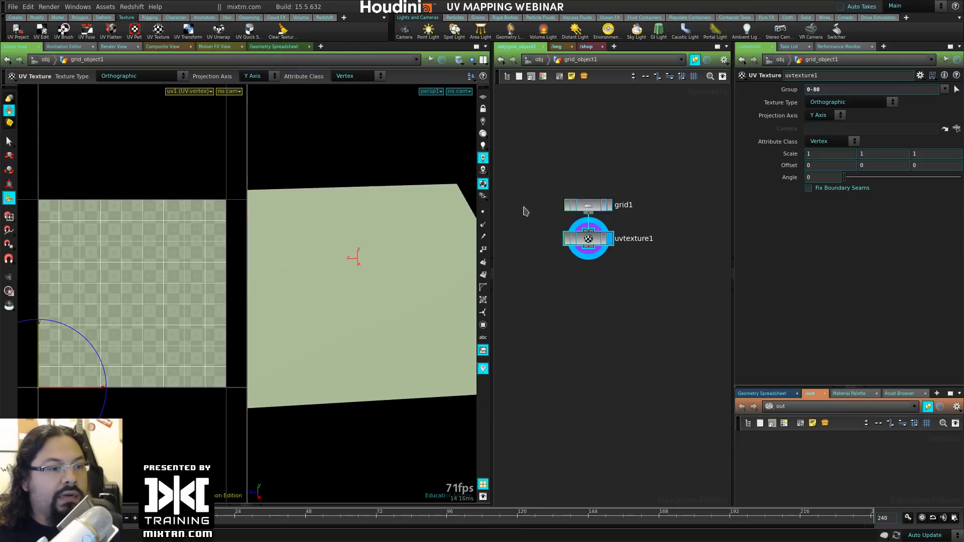
Step: Apply a UV Quick Shade to the whole grid
click(247, 38)
scroll(402, 161, down, 4)
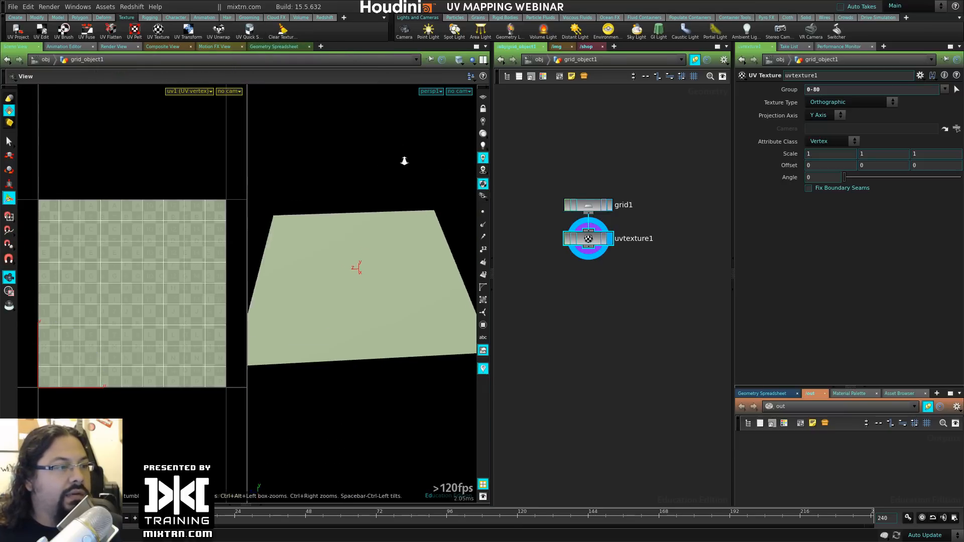
drag(274, 185, 436, 397)
key(Return)
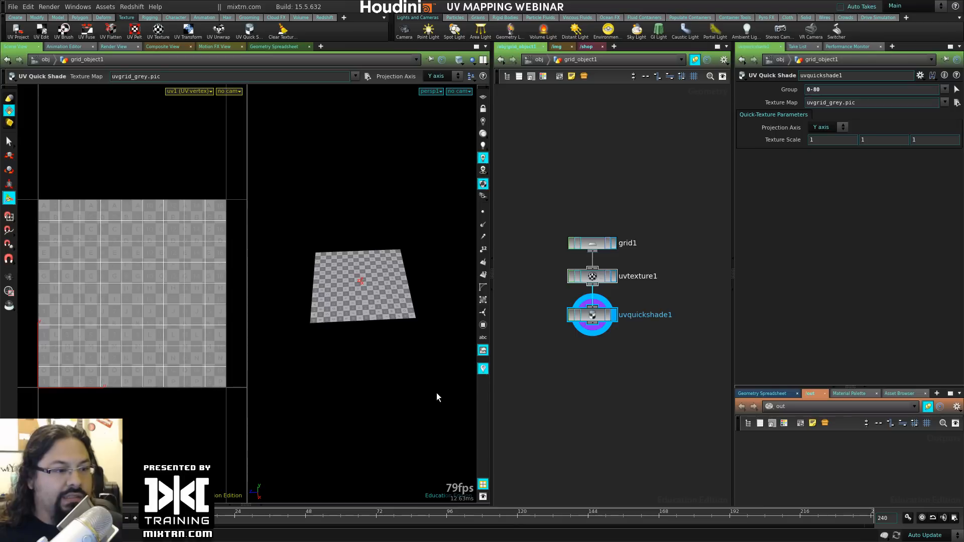
Step: Examine the size and orientation of the lettered checker pattern on the grid from several angles
right_drag(348, 372, 500, 371)
drag(418, 363, 405, 396)
right_drag(405, 396, 333, 387)
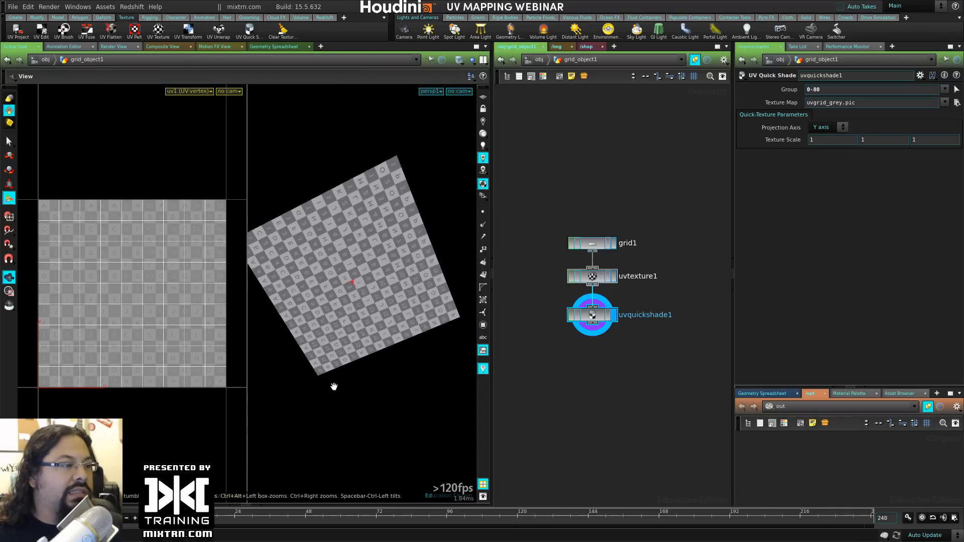
drag(334, 387, 318, 368)
right_drag(318, 368, 469, 364)
drag(470, 364, 425, 344)
key(Return)
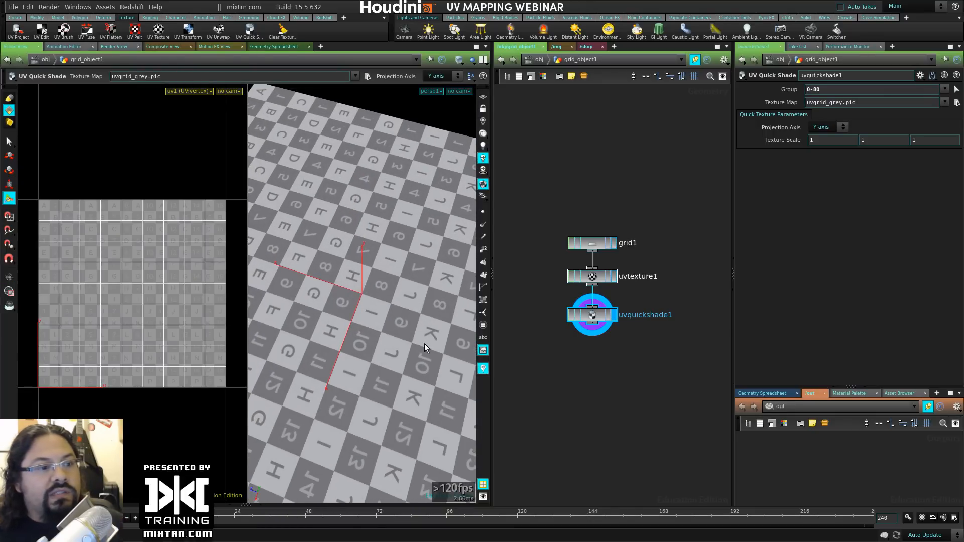
alt+right_drag(402, 316, 350, 307)
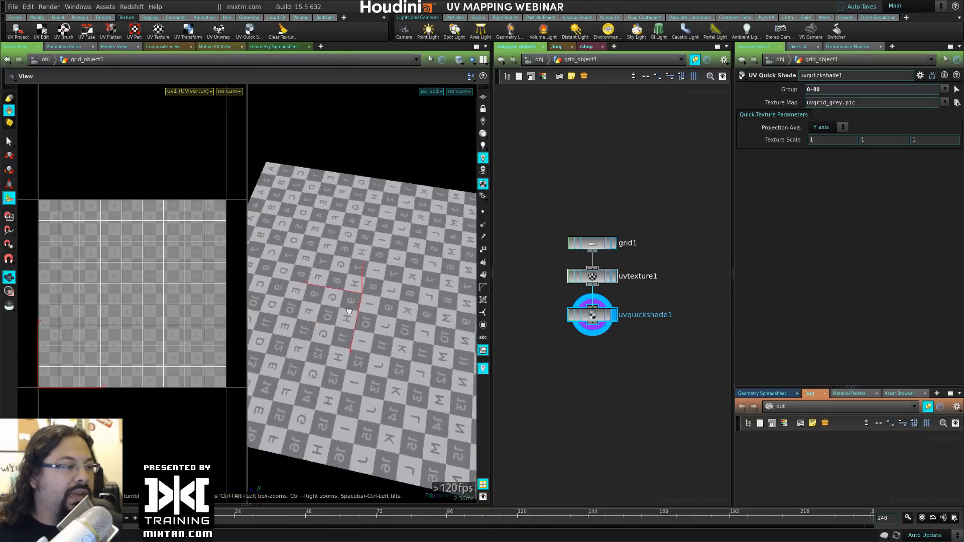
alt+drag(351, 308, 384, 306)
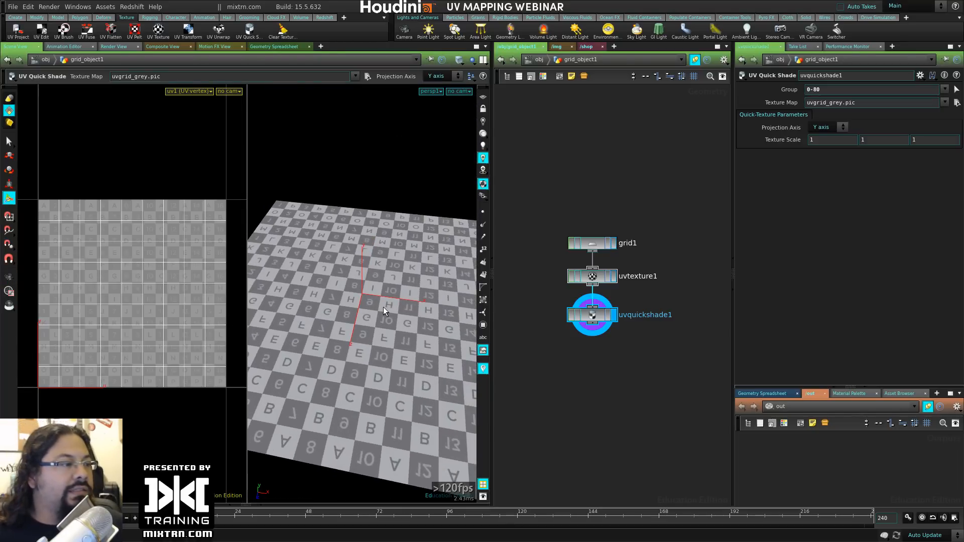
Step: Set the scale of uvtexture1 to -1 in both X and Y
click(585, 278)
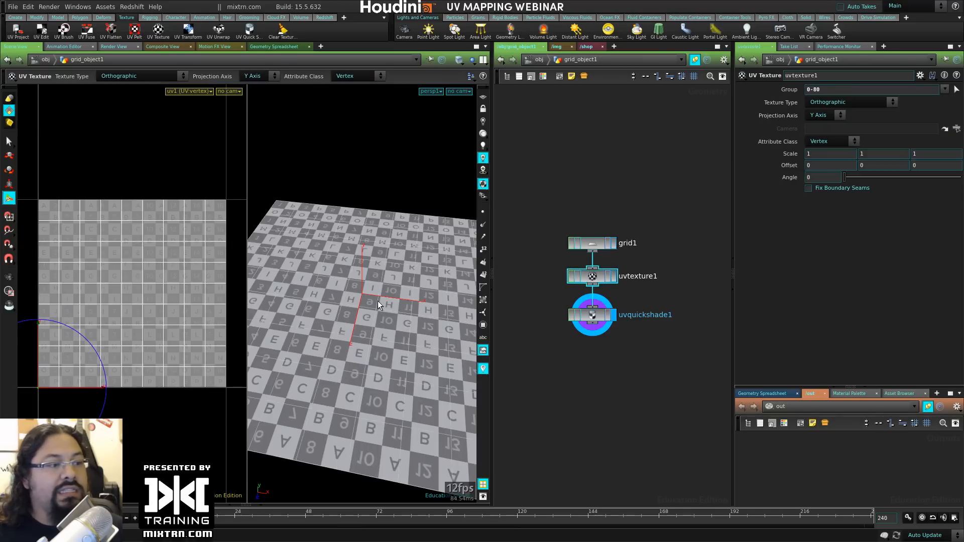
drag(357, 281, 321, 336)
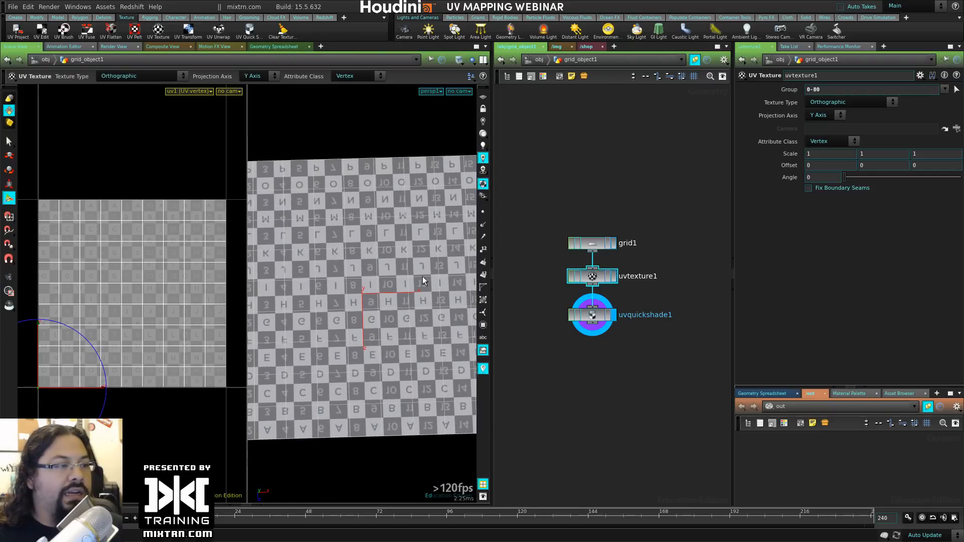
drag(371, 369, 383, 277)
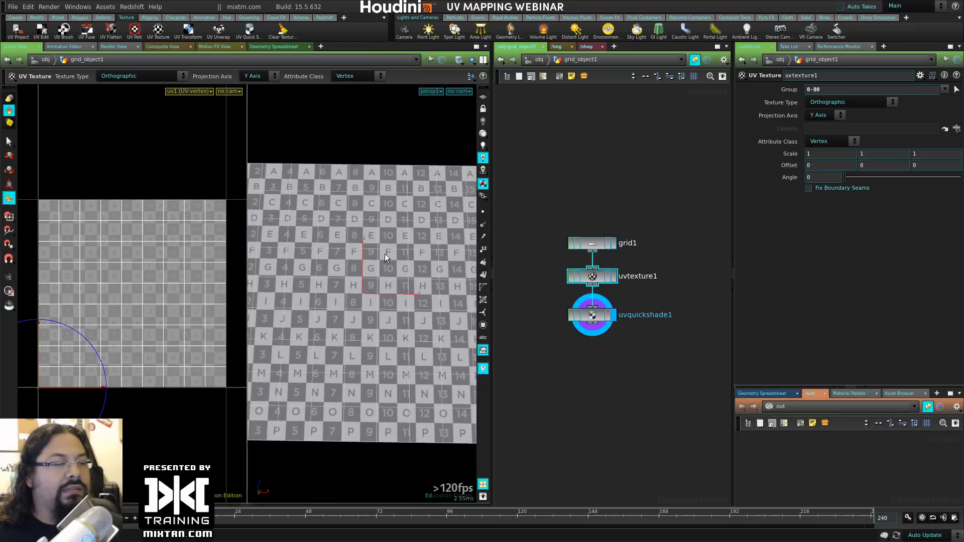
drag(385, 254, 368, 317)
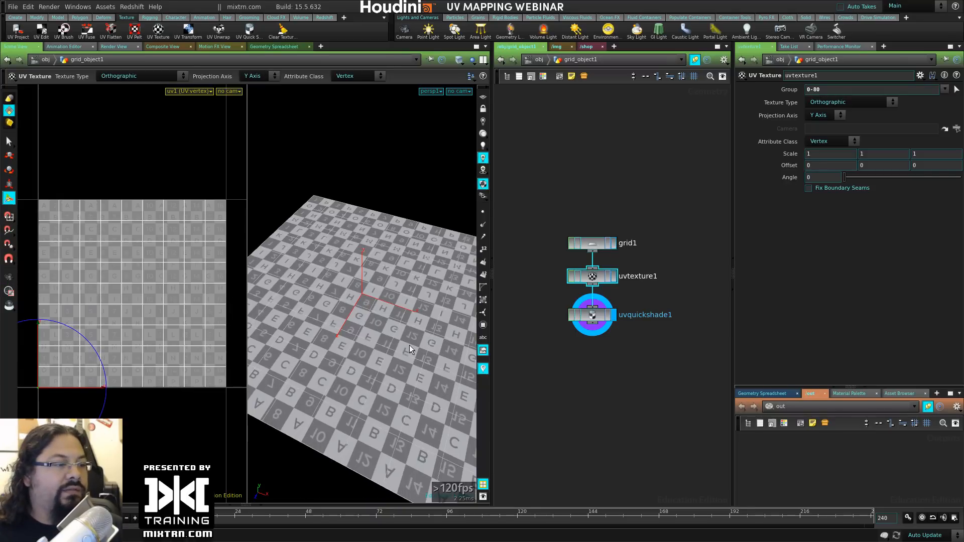
drag(421, 358, 352, 311)
drag(310, 262, 383, 321)
scroll(385, 338, up, 3)
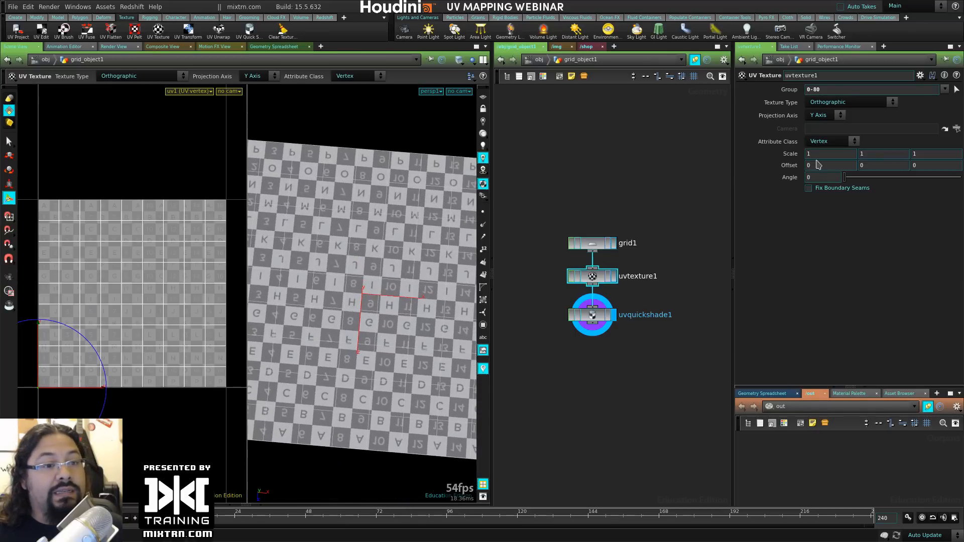
text(1)
key(Return)
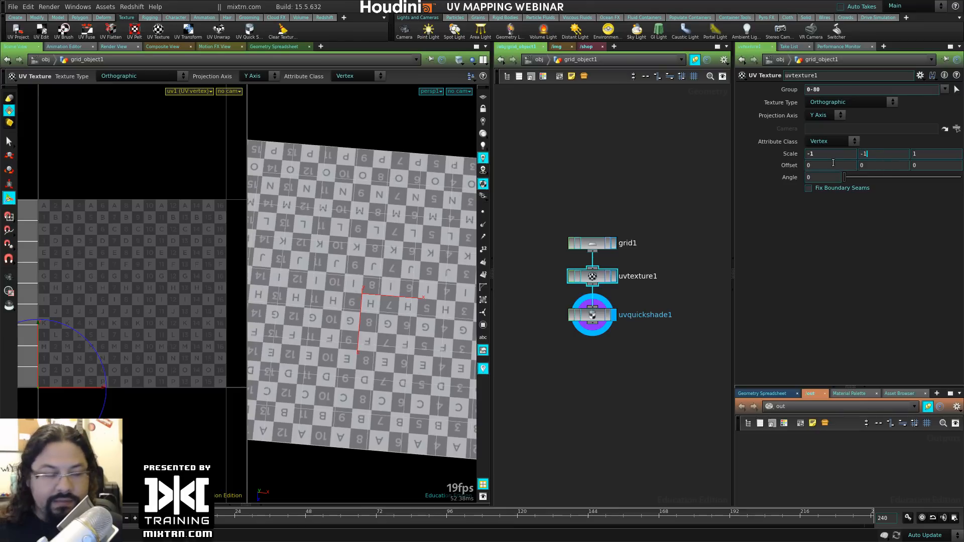
key(Return)
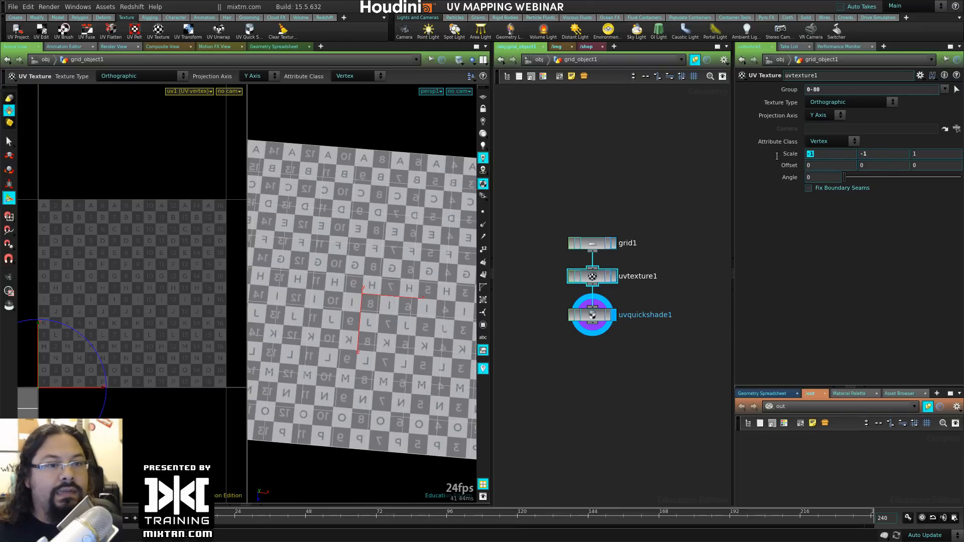
Step: Try an X scale of 0 on uvtexture1, and set the X scale to 1
text(0)
key(Return)
drag(822, 156, 788, 159)
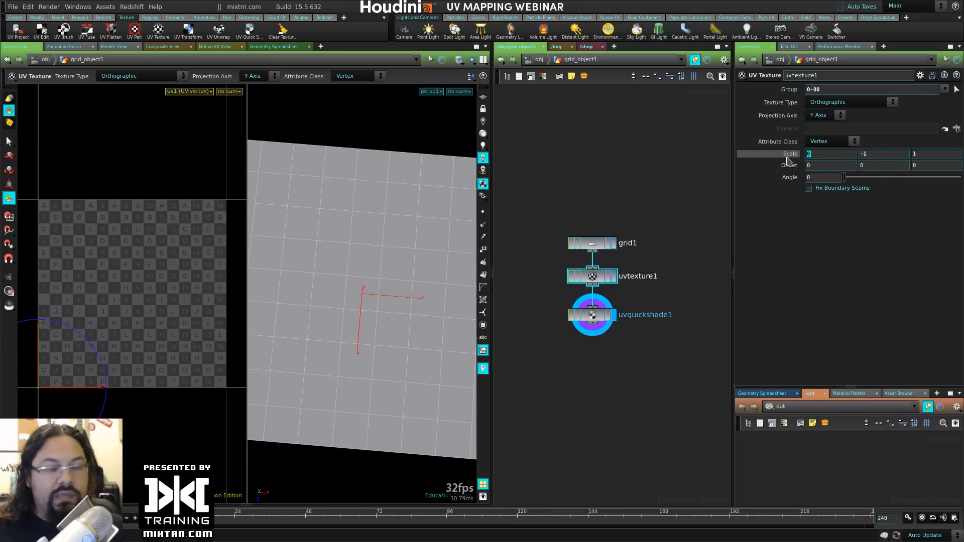
text(1)
key(Return)
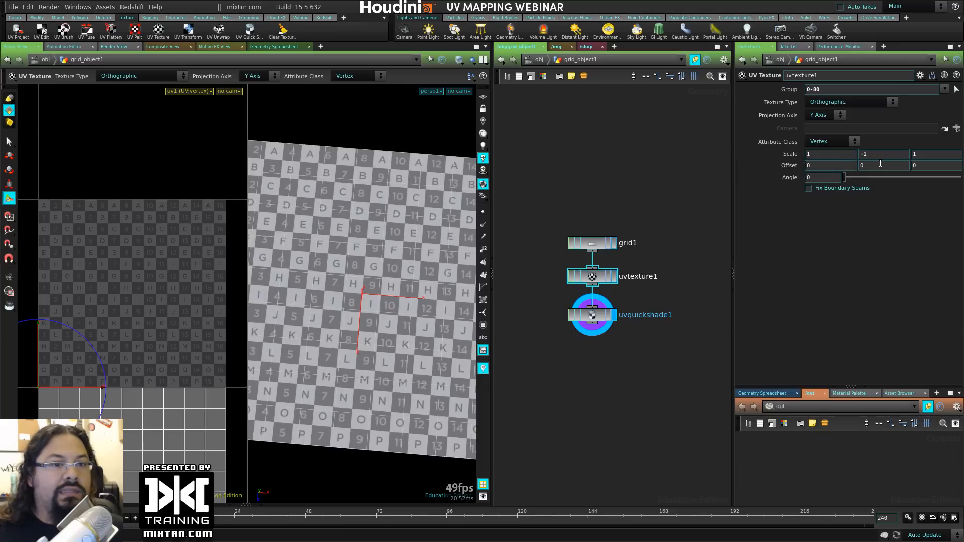
Step: Delete the grid1, uvtexture1 and uvquickshade1 nodes from the network
click(530, 197)
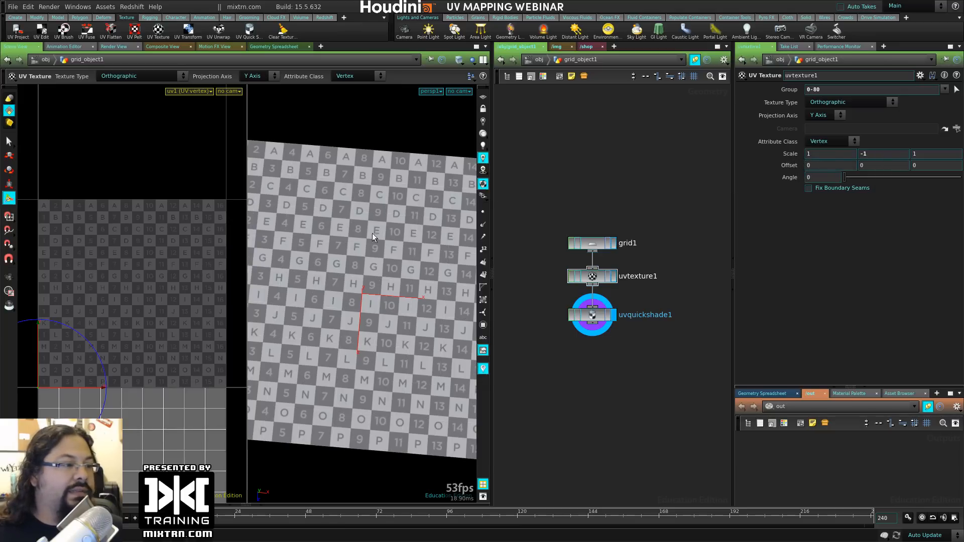
click(604, 280)
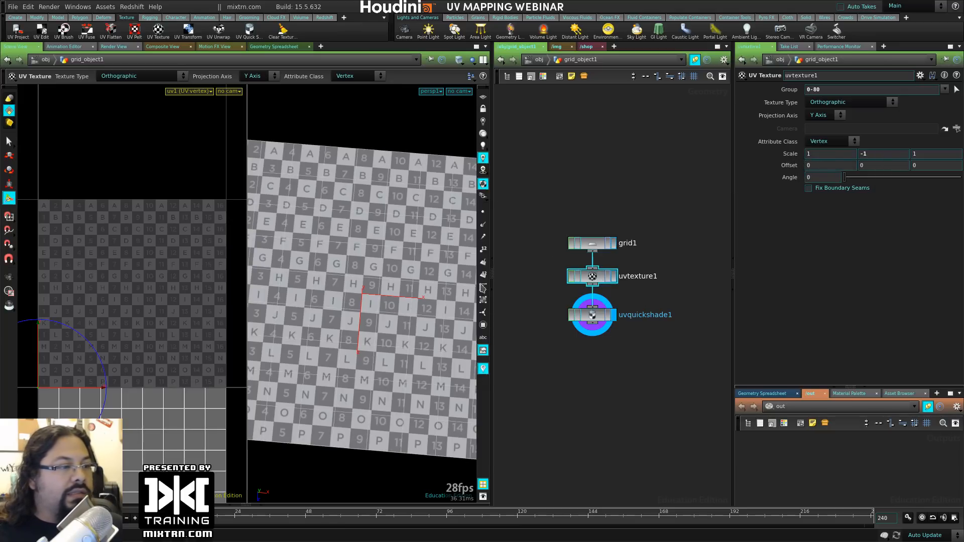
alt+right_drag(416, 294, 375, 311)
alt+drag(375, 311, 383, 250)
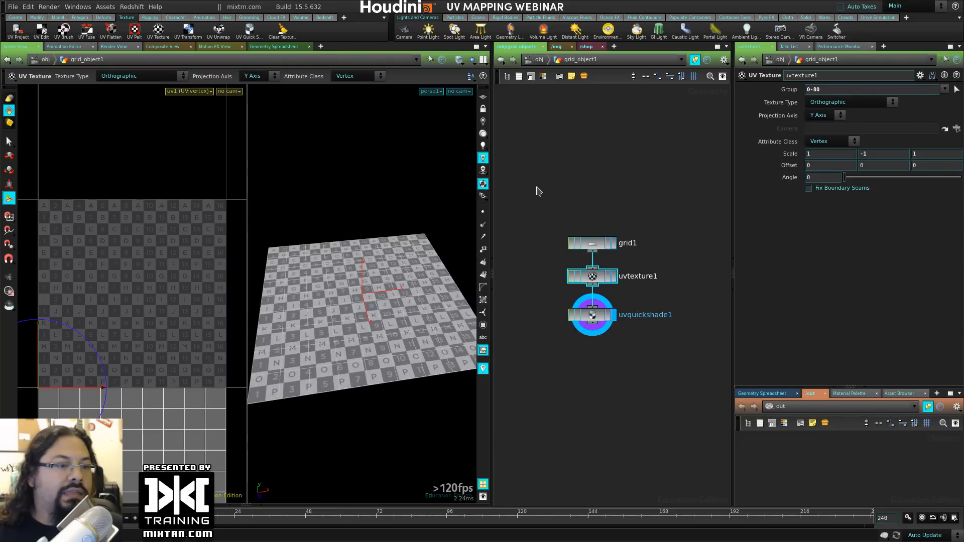
drag(538, 192, 633, 363)
key(Delete)
Step: Add a Box node to the empty network
key(Tab)
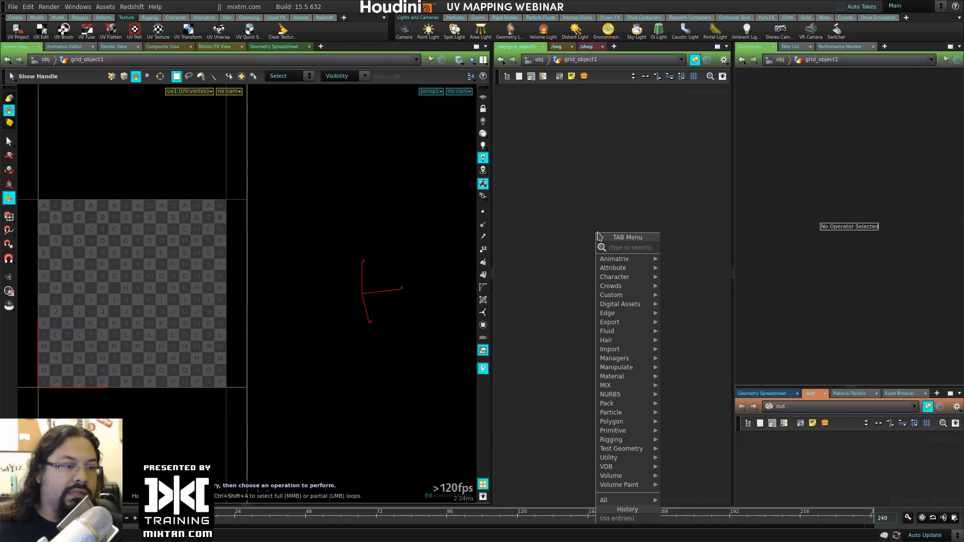
text(cur)
key(BackSpace)
key(BackSpace)
key(BackSpace)
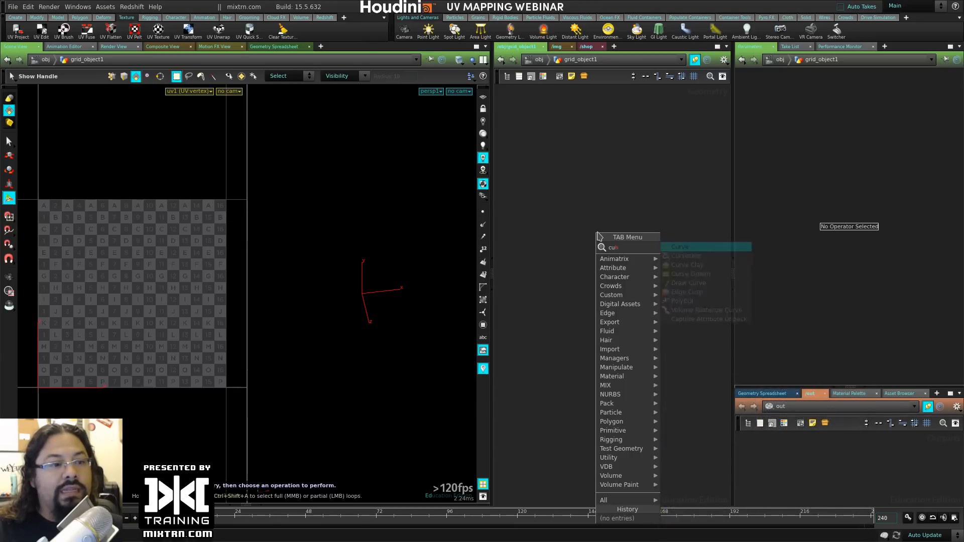
text(box)
key(Return)
click(599, 234)
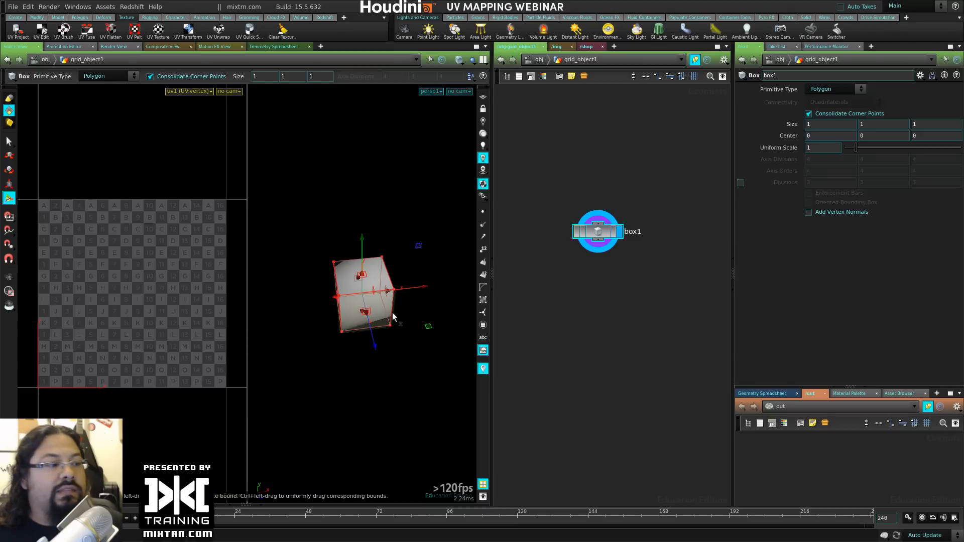
Step: Switch the perspective view to a flat shading mode and frame the box closely at an angle
click(463, 64)
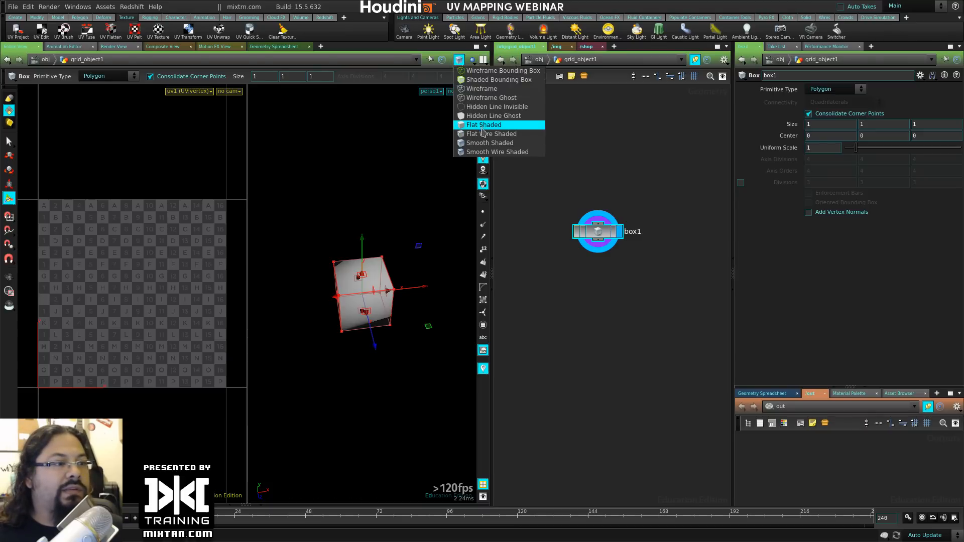
click(485, 134)
alt+drag(370, 407, 372, 355)
alt+right_drag(372, 355, 393, 353)
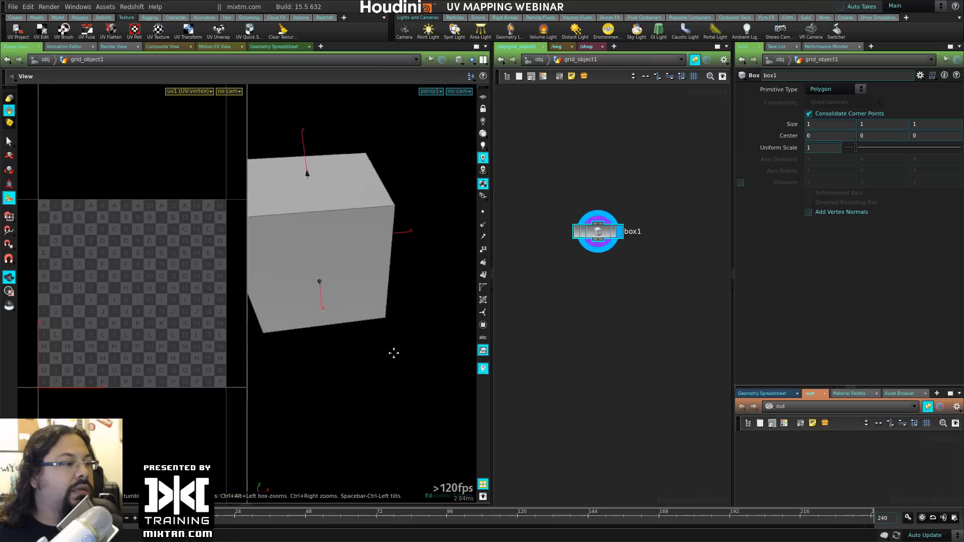
alt+drag(394, 353, 434, 362)
key(Return)
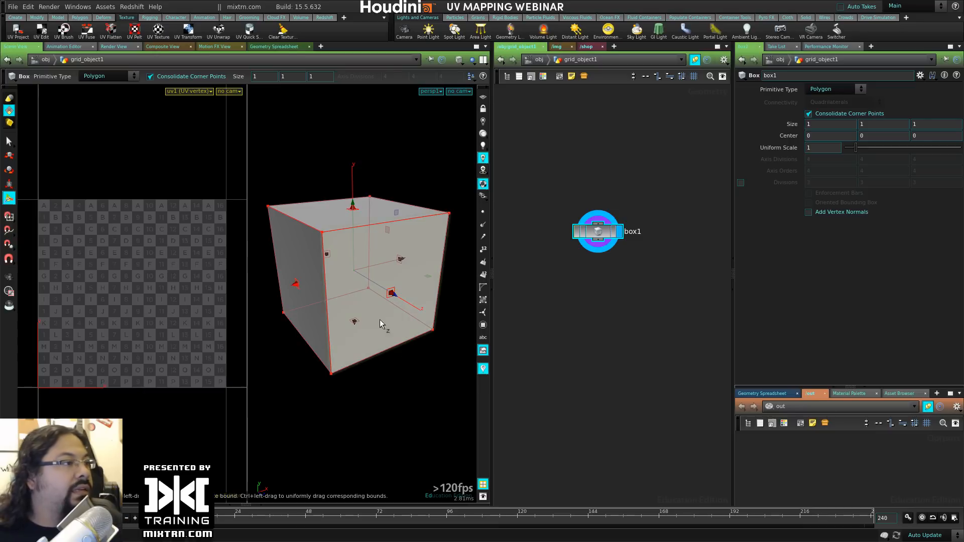
Step: Apply UV Unwrap to all six faces of the box
click(217, 31)
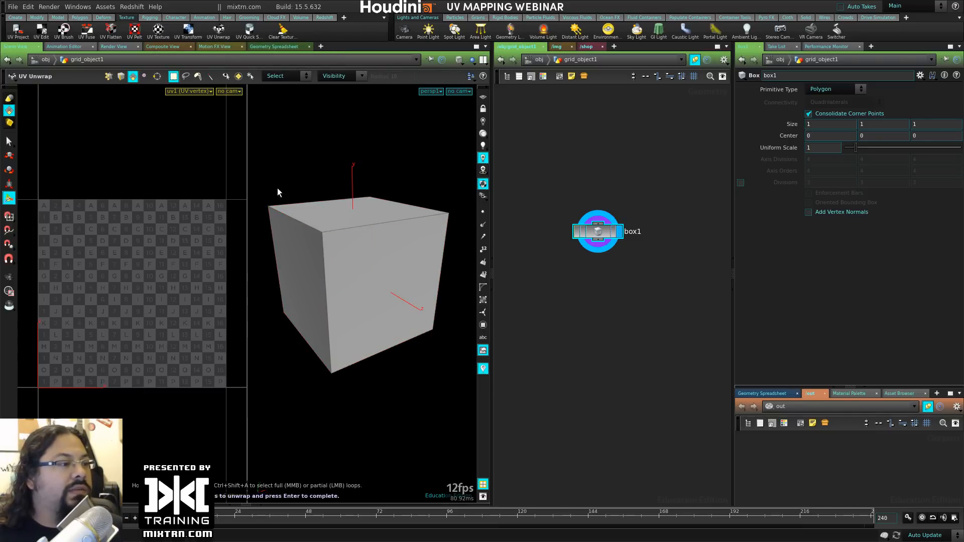
drag(254, 156, 468, 438)
key(Return)
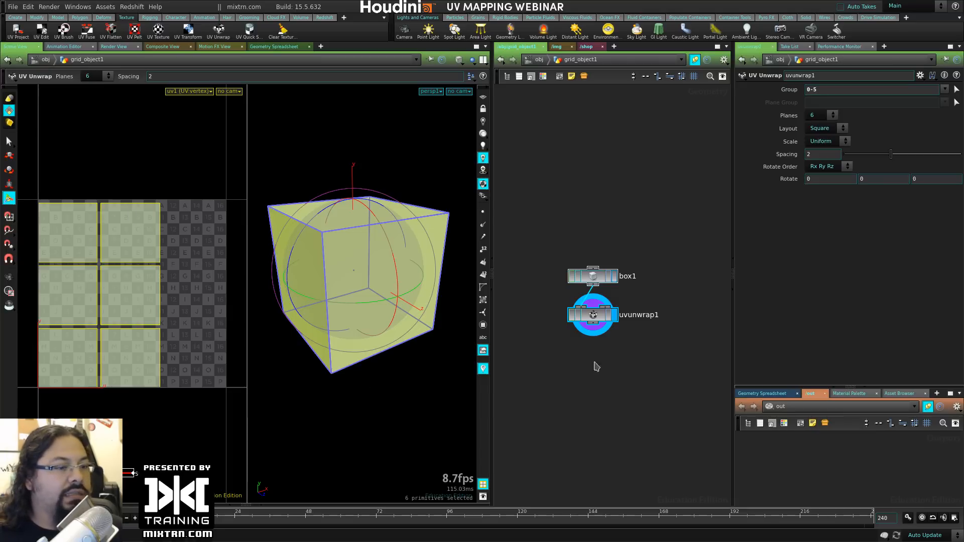
Step: Apply a UV Quick Shade to the unwrapped box and place its node slightly lower beneath uvunwrap1
click(249, 29)
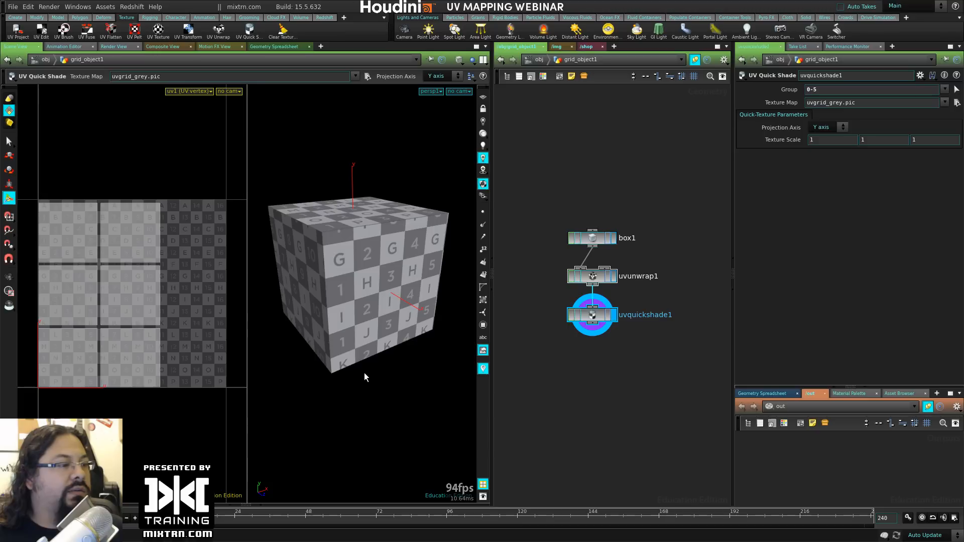
drag(590, 321, 592, 336)
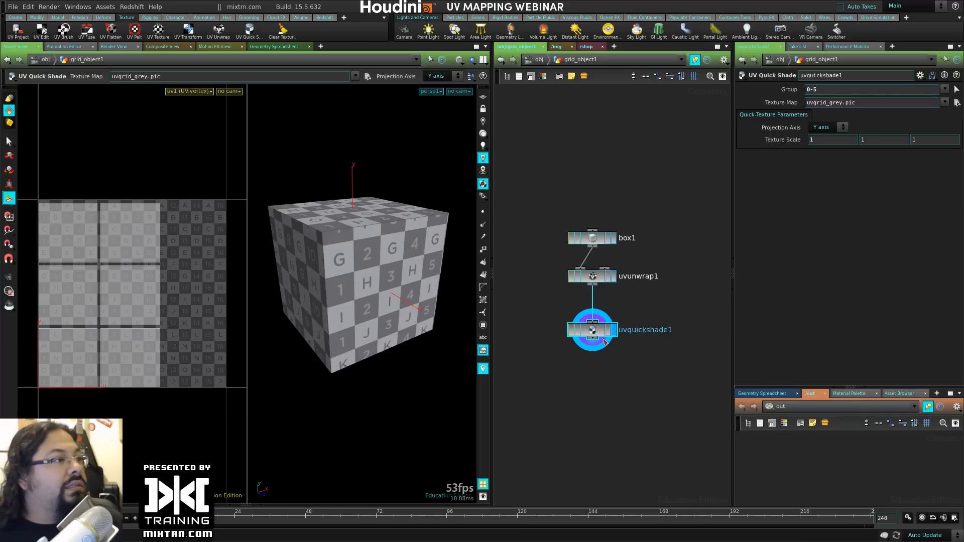
drag(598, 333, 597, 321)
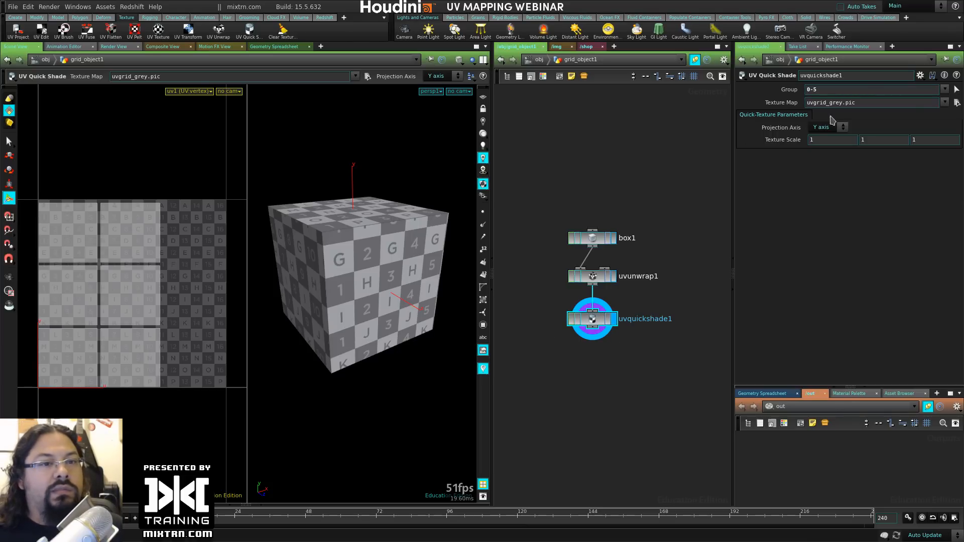
Step: Move the box1 and uvunwrap1 nodes higher together, leaving a gap above uvquickshade1
key(Escape)
drag(363, 289, 344, 311)
key(Return)
alt+right_drag(344, 311, 298, 274)
alt+drag(298, 273, 344, 285)
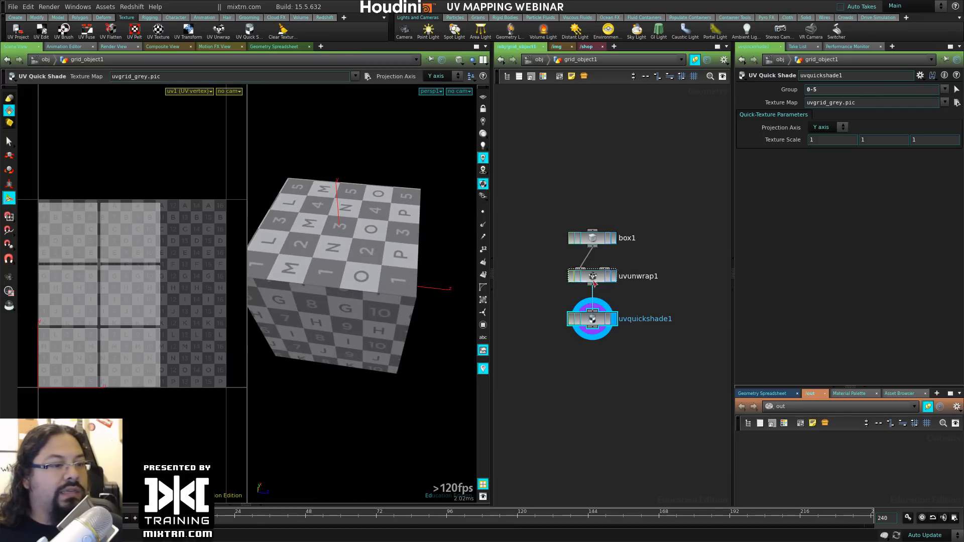
drag(593, 282, 594, 280)
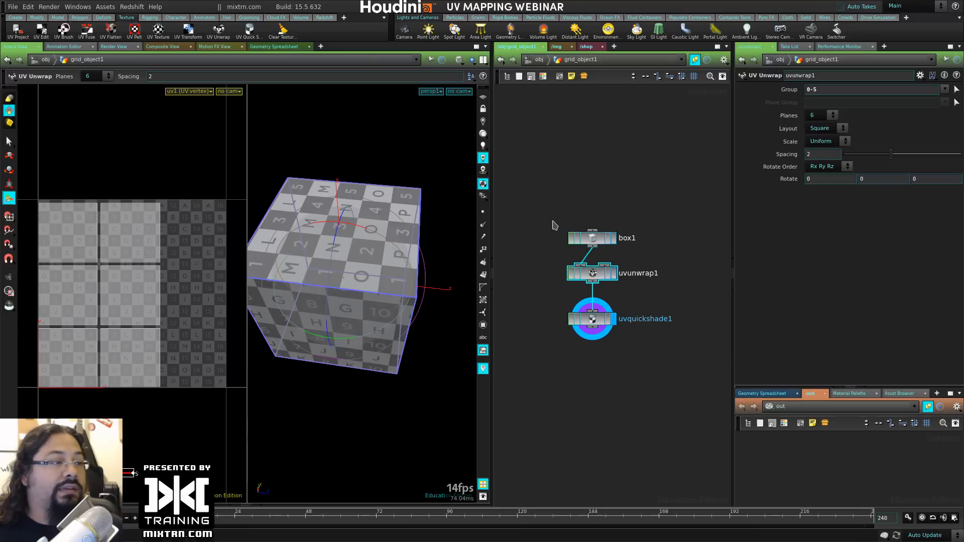
shift+click(592, 238)
drag(592, 238, 592, 201)
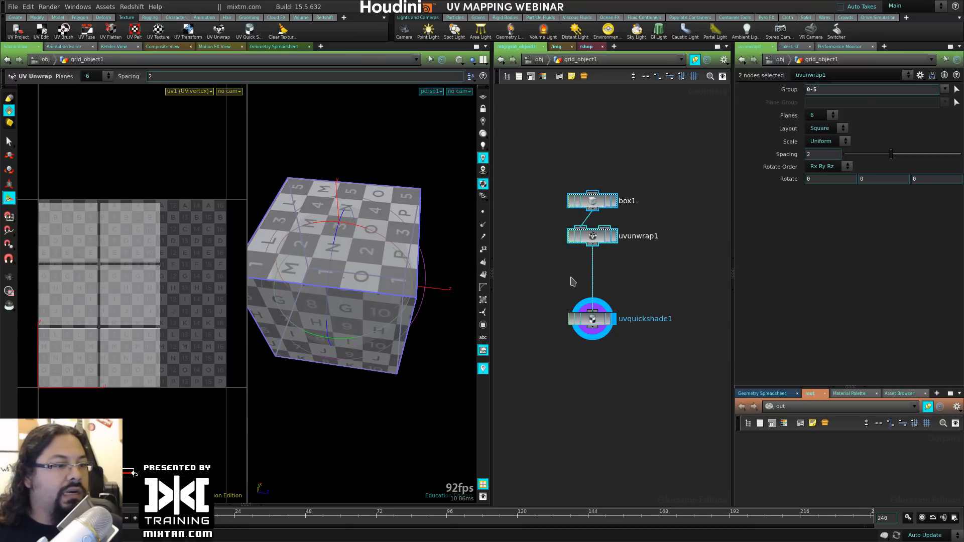
Step: Move the uvunwrap1 node slightly lower, set its unwrap to 8 planes and check a side of the box
click(594, 320)
drag(605, 237, 605, 249)
click(833, 115)
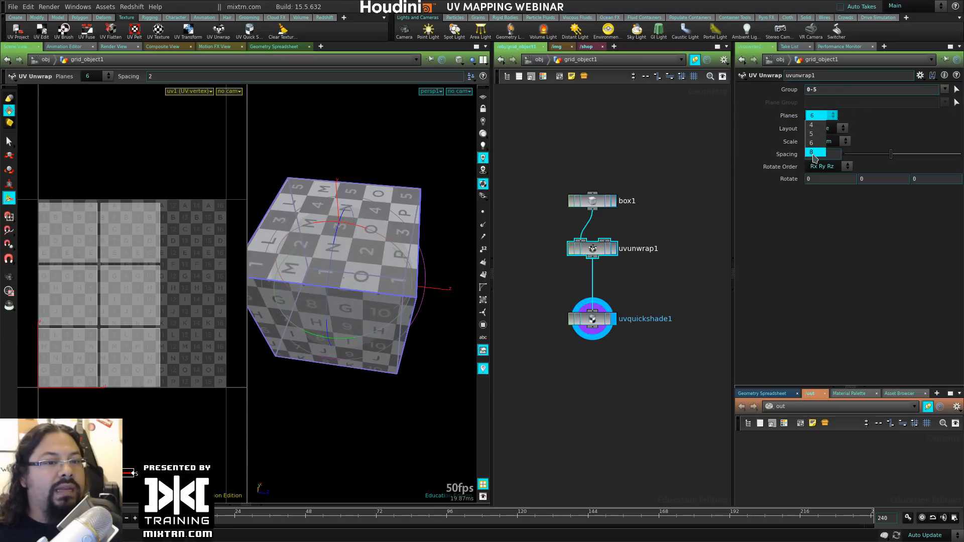
click(812, 152)
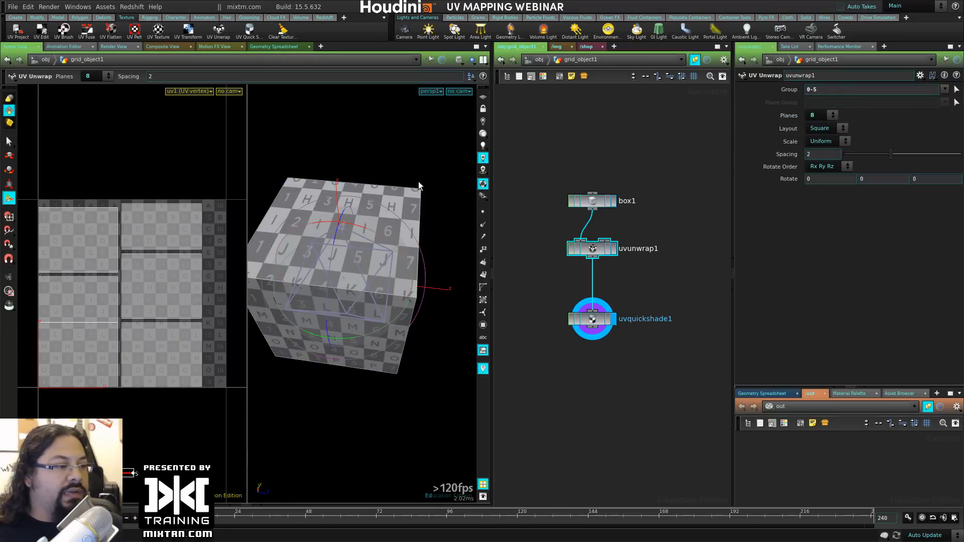
drag(401, 388, 360, 249)
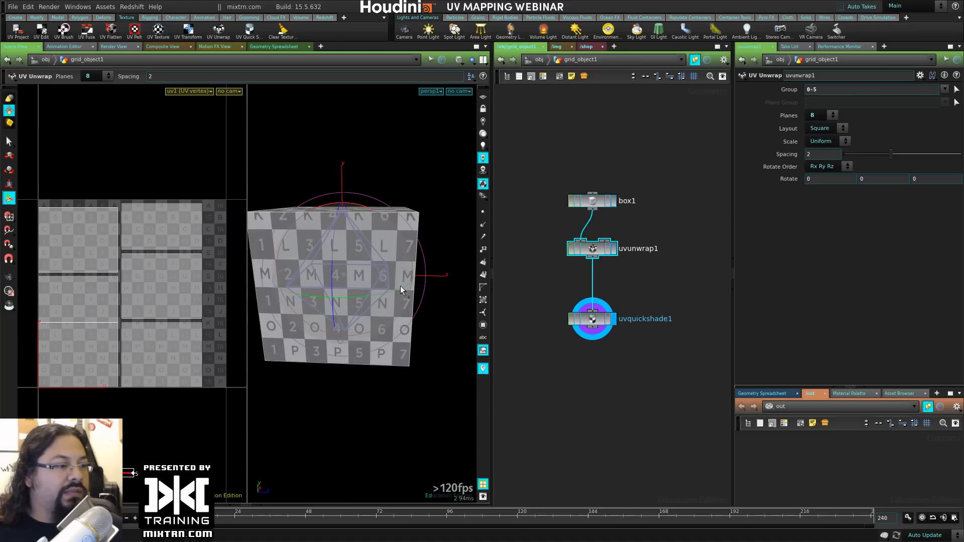
Step: Set the unwrap to 4 planes and inspect the resulting texture from several sides of the box
click(820, 115)
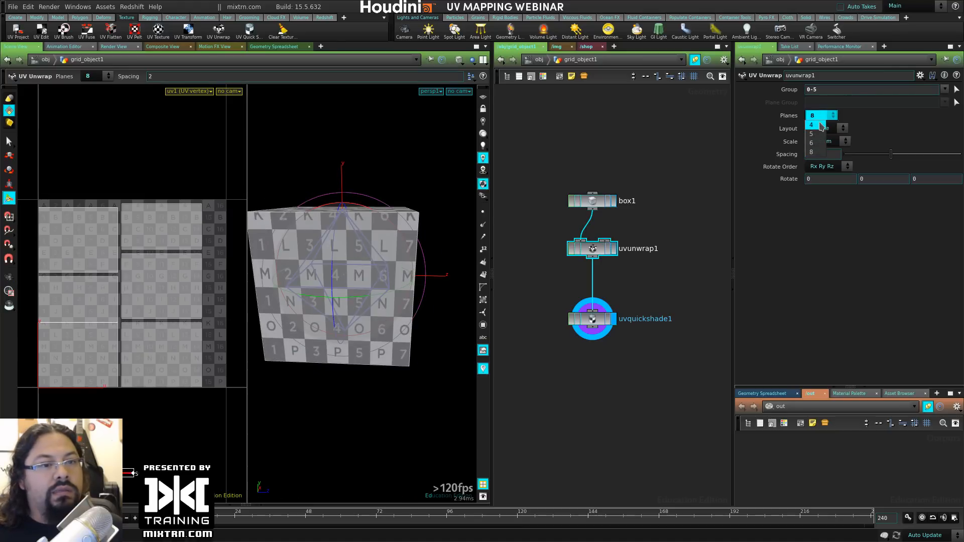
click(813, 128)
mouse_move(399, 264)
alt+mouse_down()
mouse_move(412, 353)
mouse_move(394, 280)
alt+mouse_up()
alt+drag(311, 389, 407, 236)
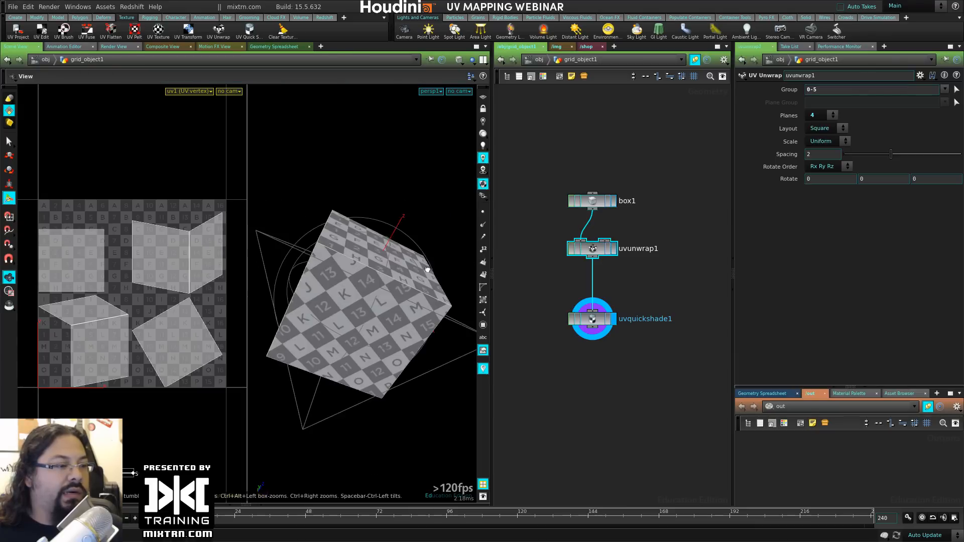
Step: Try 5 planes on the unwrap, and return the plane count to 6
click(825, 116)
click(818, 134)
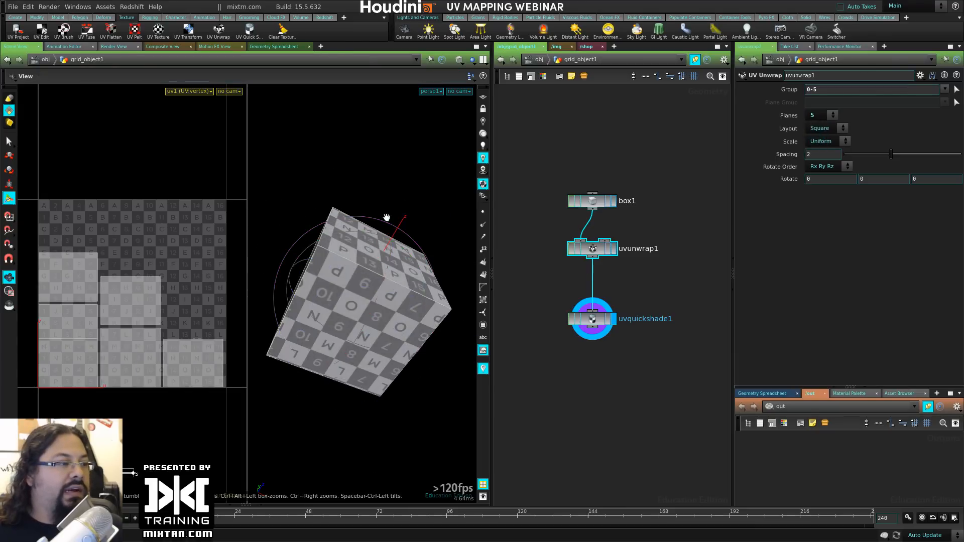
click(822, 118)
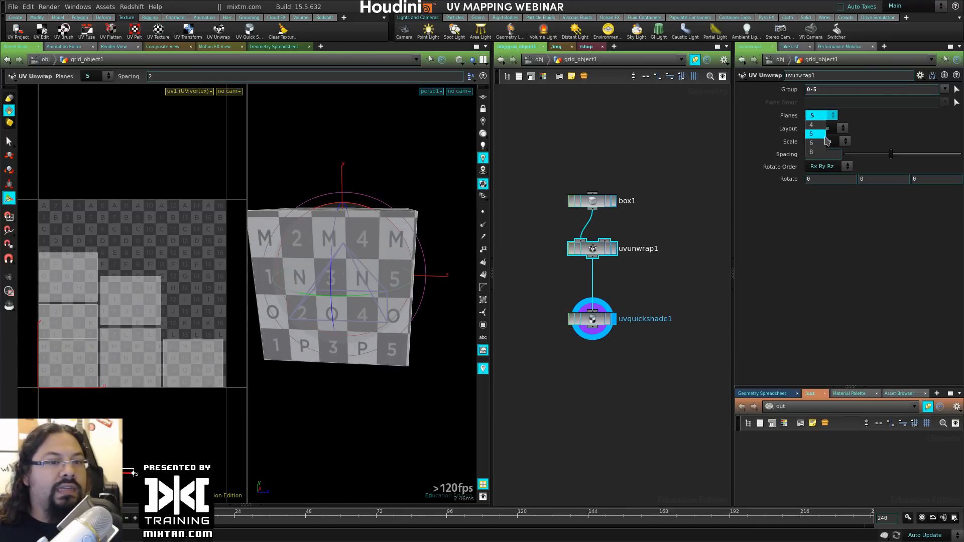
click(823, 145)
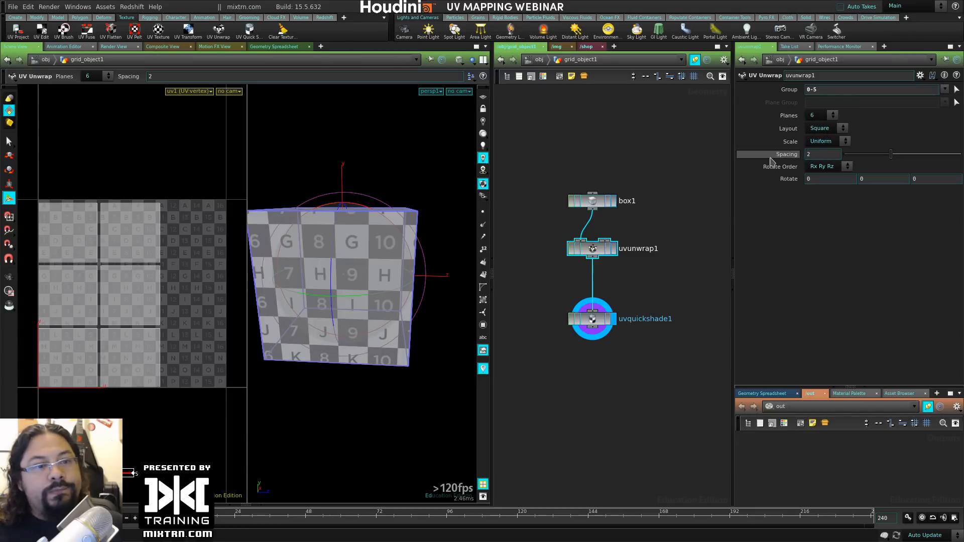
Step: Try the Stretch scale mode on the box unwrap, and return the scale to Uniform
click(827, 142)
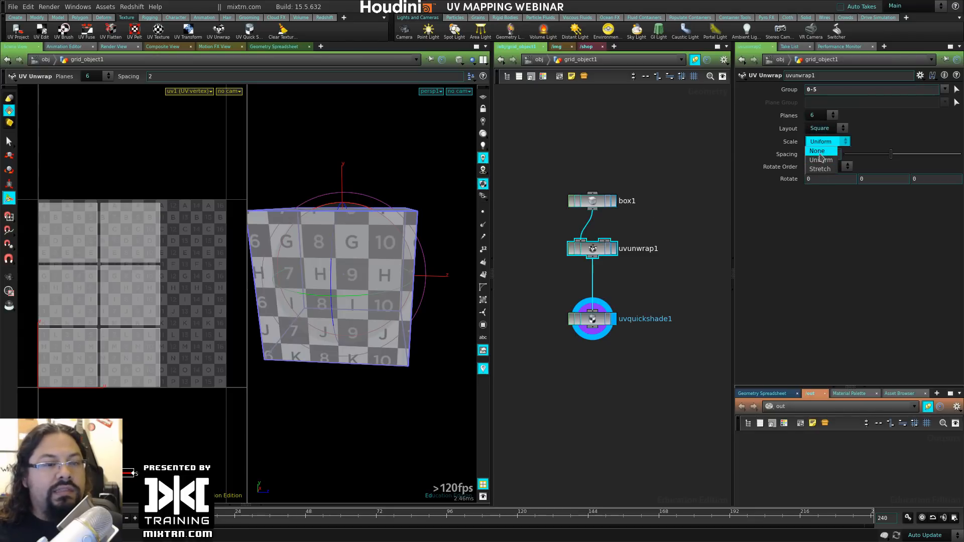
click(820, 169)
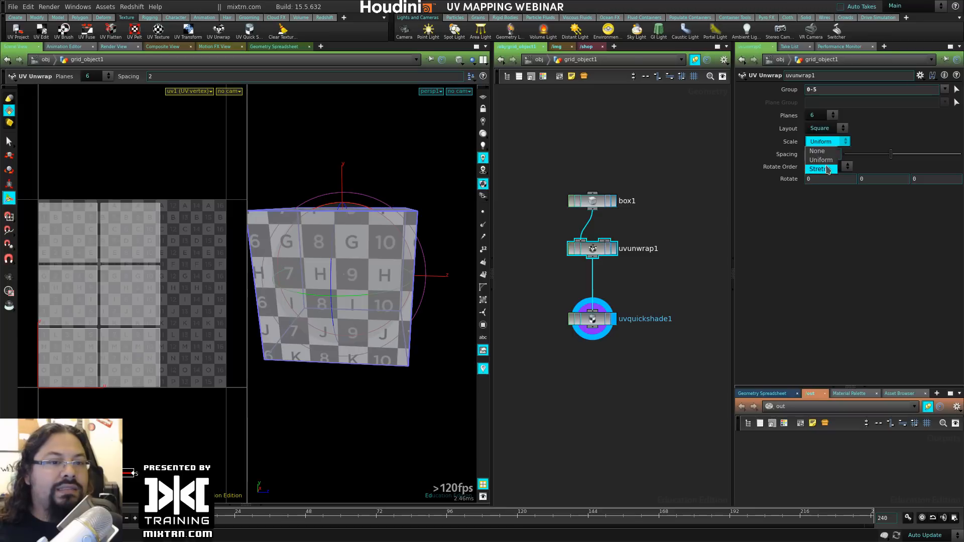
key(Escape)
drag(415, 220, 360, 267)
key(Return)
click(840, 144)
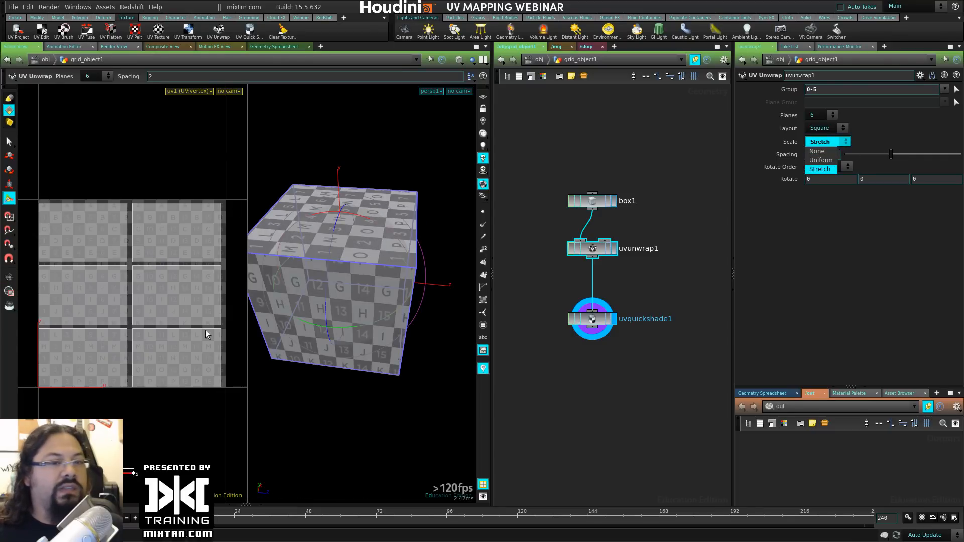
click(821, 159)
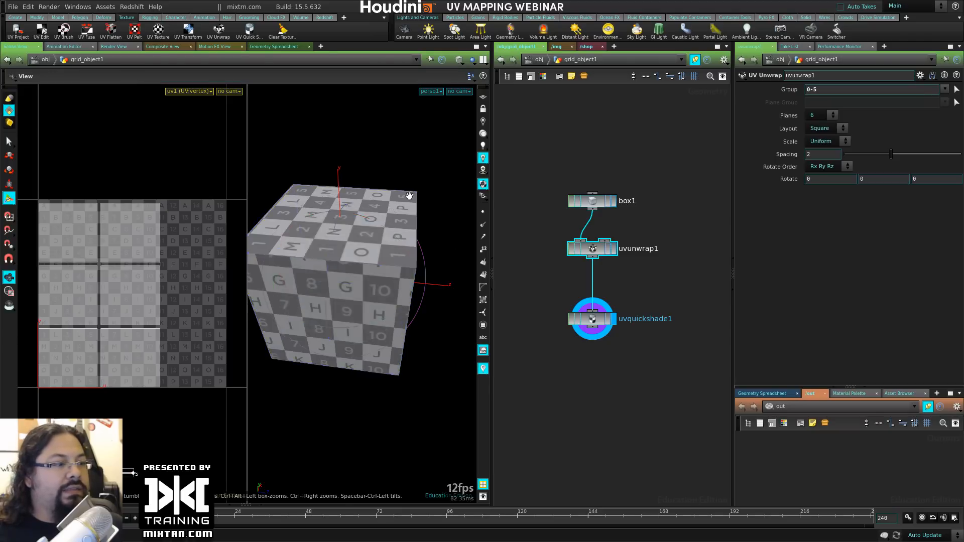
Step: Try tilting the unwrap's projection planes freely around the box, and undo the rotation
alt+drag(409, 196, 367, 305)
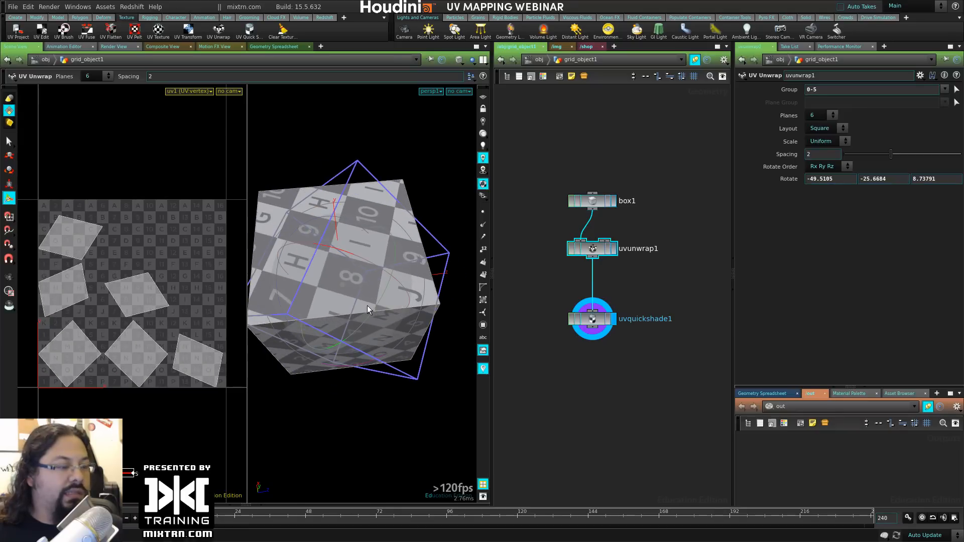
key(ctrl+z)
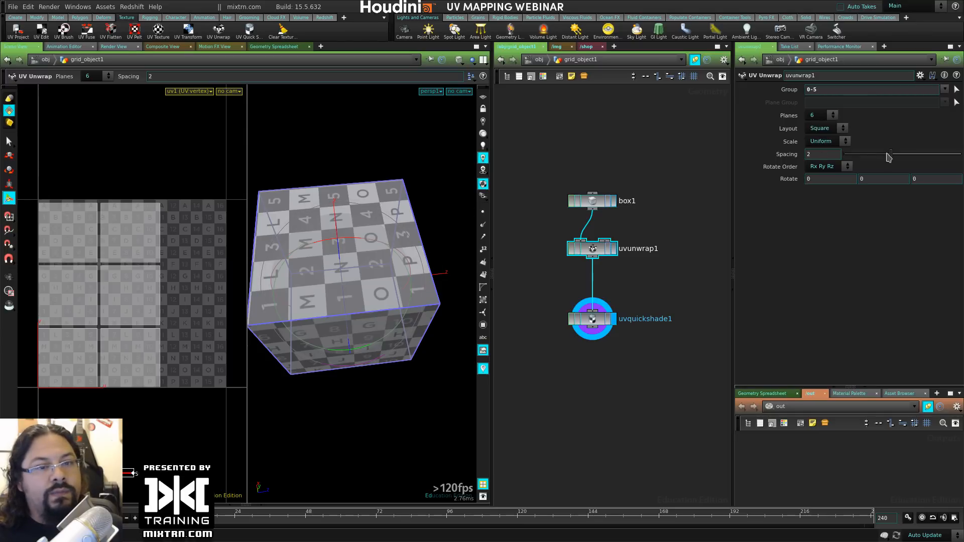
Step: Reduce the unwrap spacing to 1.23 and rotate its projection planes to -89.435 around Z
drag(889, 158, 872, 172)
click(848, 169)
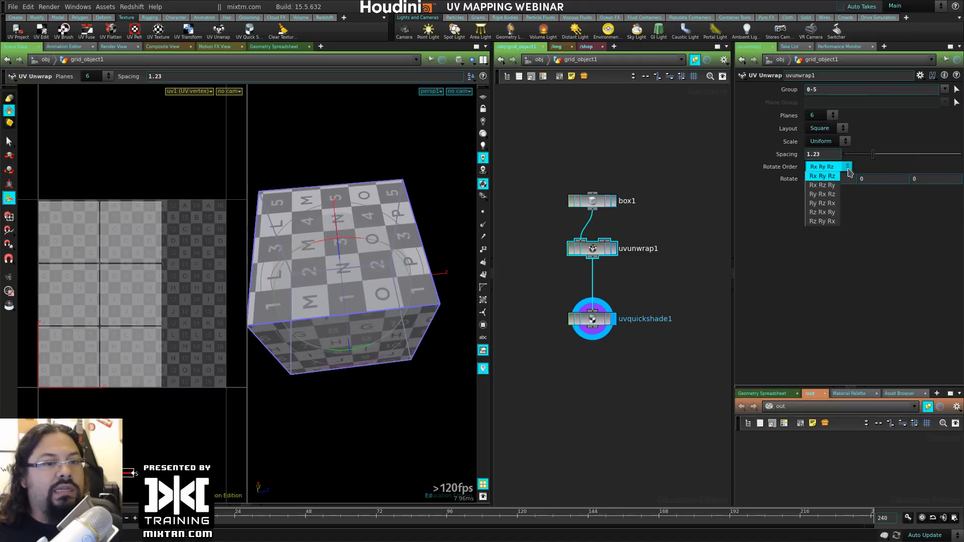
click(879, 159)
drag(342, 271, 219, 273)
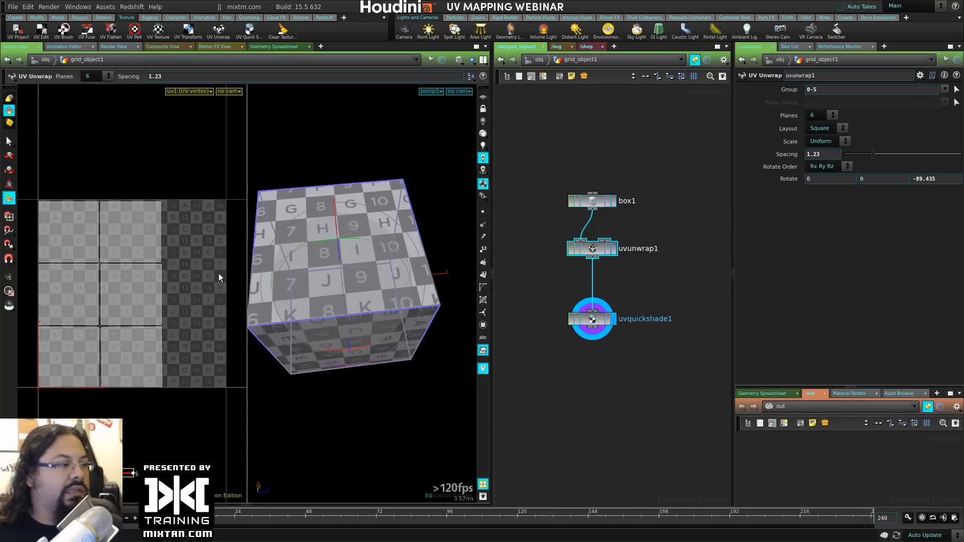
Step: Review the projection axis options of uvquickshade1 and the settings of uvunwrap1
click(591, 323)
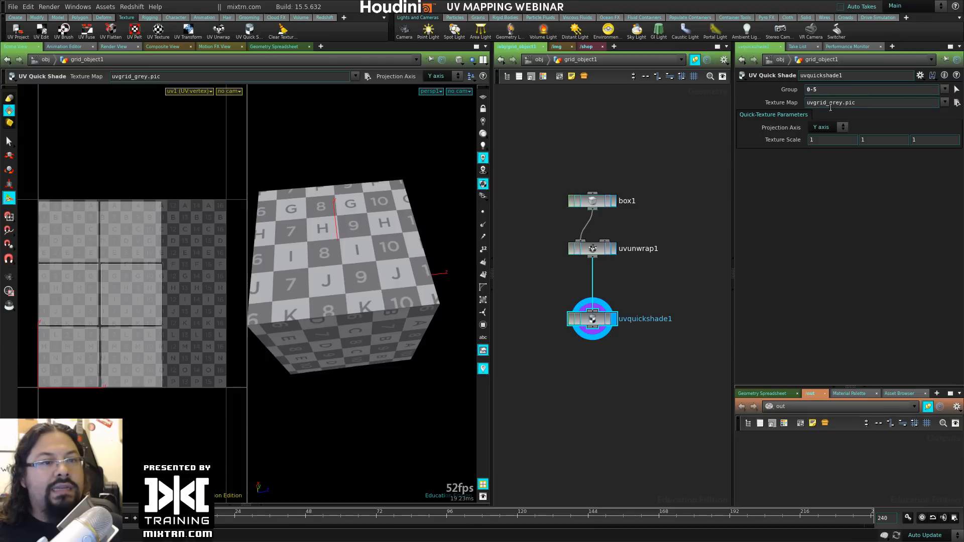
click(833, 129)
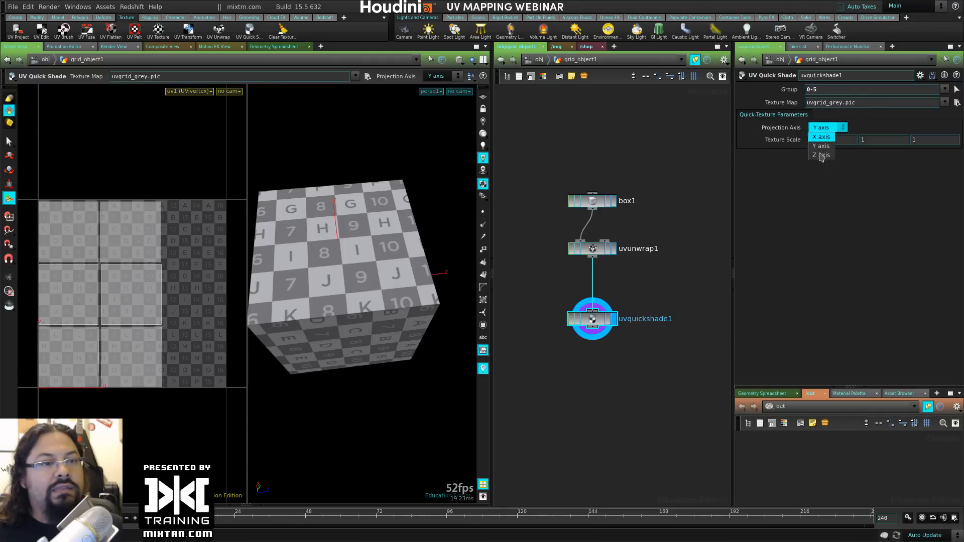
click(820, 128)
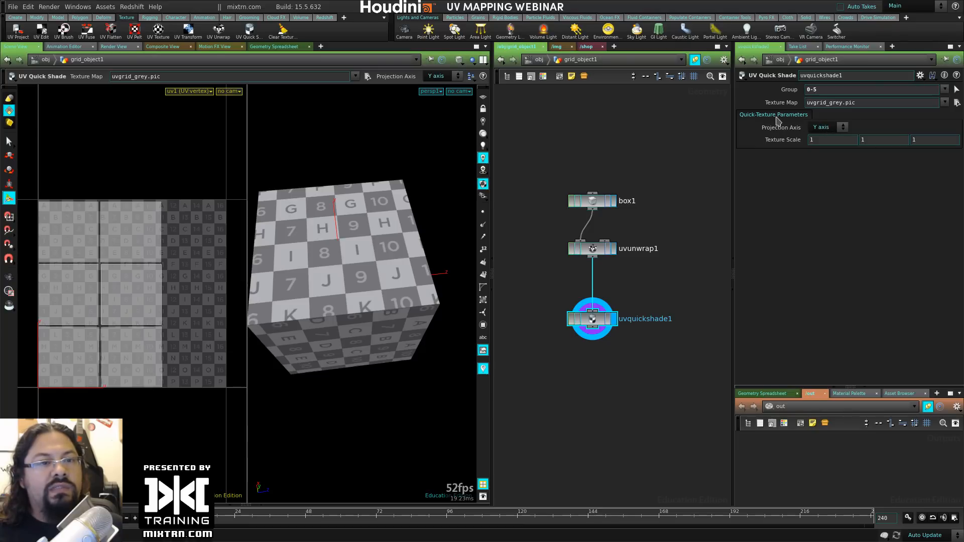
click(597, 250)
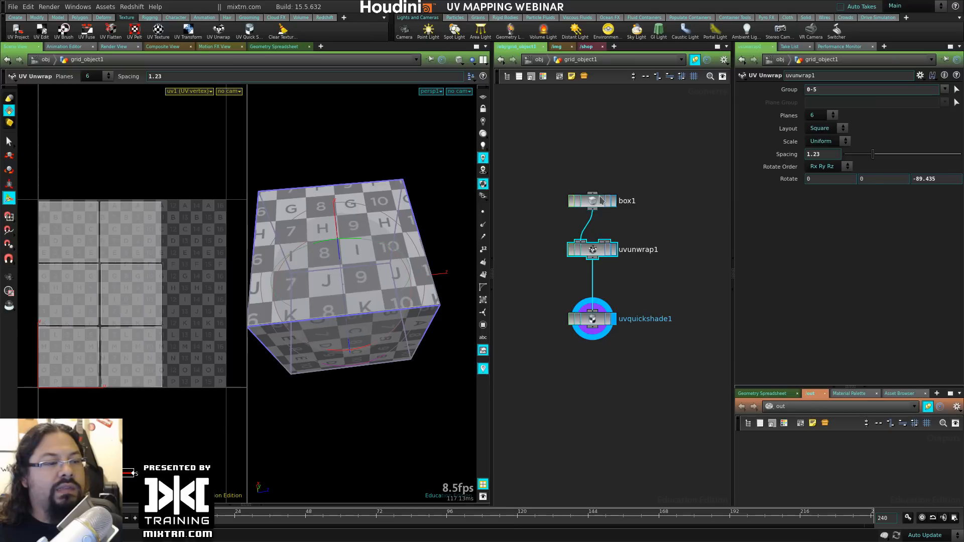
Step: Replace the texture map of uvquickshade1 with uvgrid_color.pic from the $HFS/houdini/pic/ folder
click(595, 326)
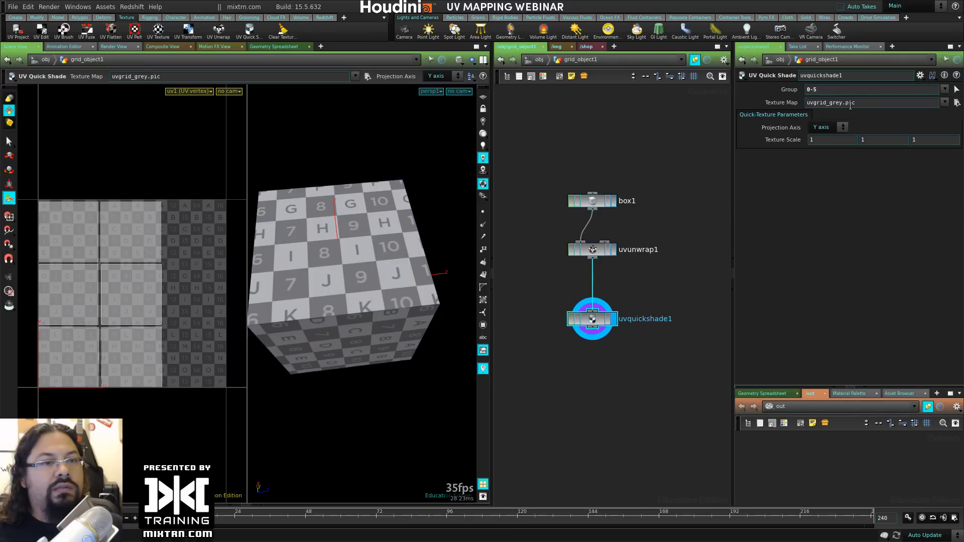
drag(852, 106, 809, 118)
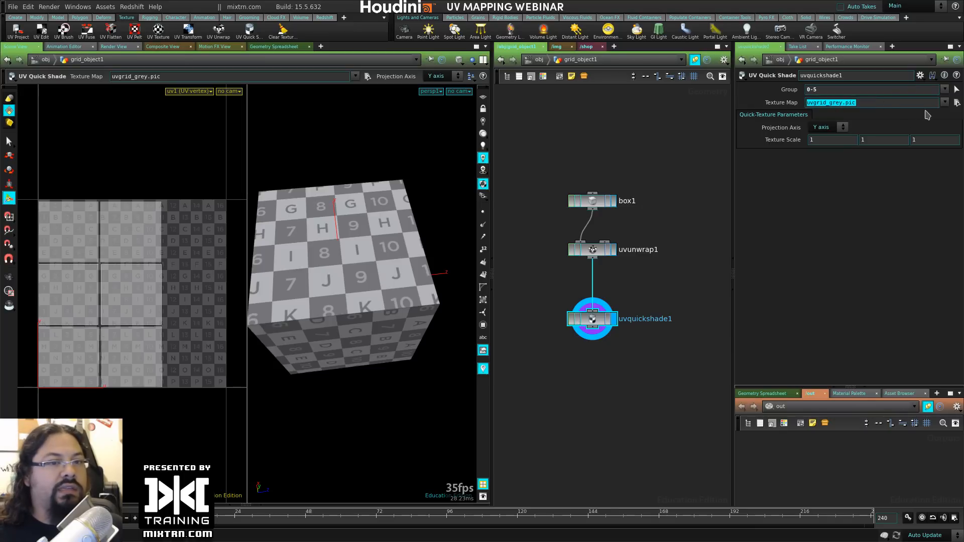
click(957, 103)
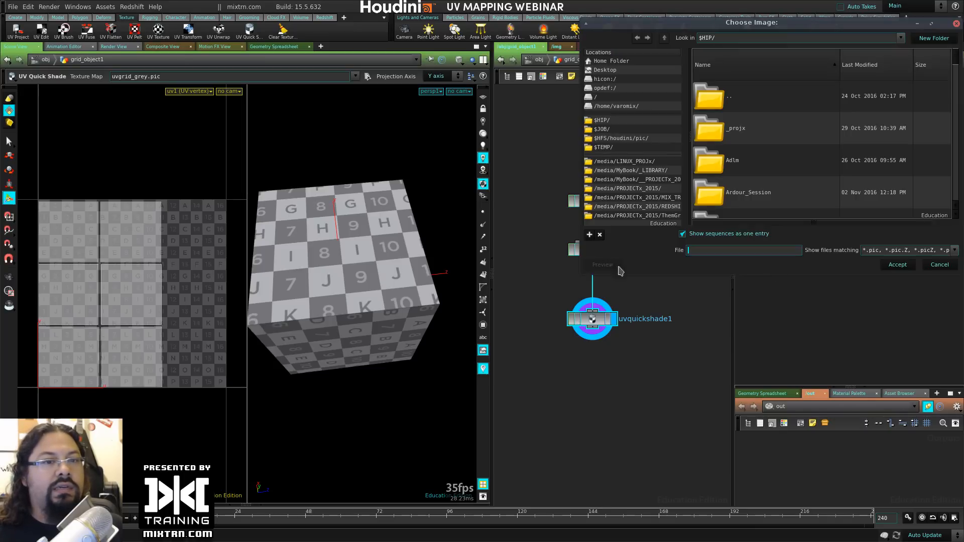
click(636, 139)
drag(826, 26, 635, 80)
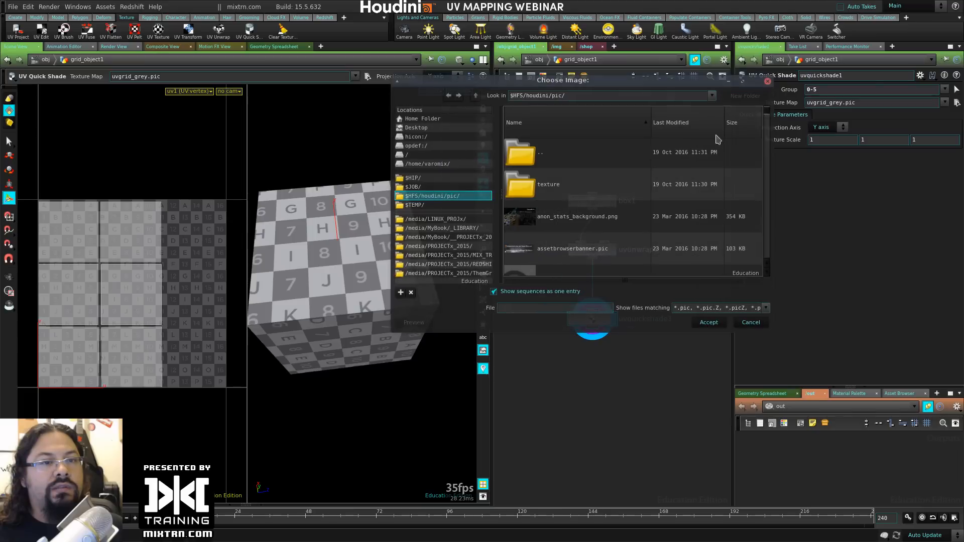
click(751, 322)
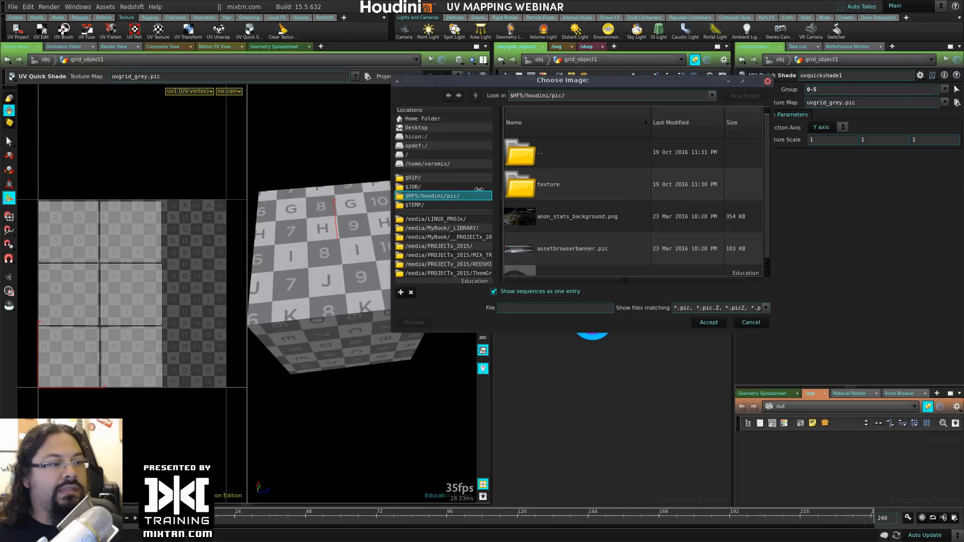
drag(766, 114, 769, 270)
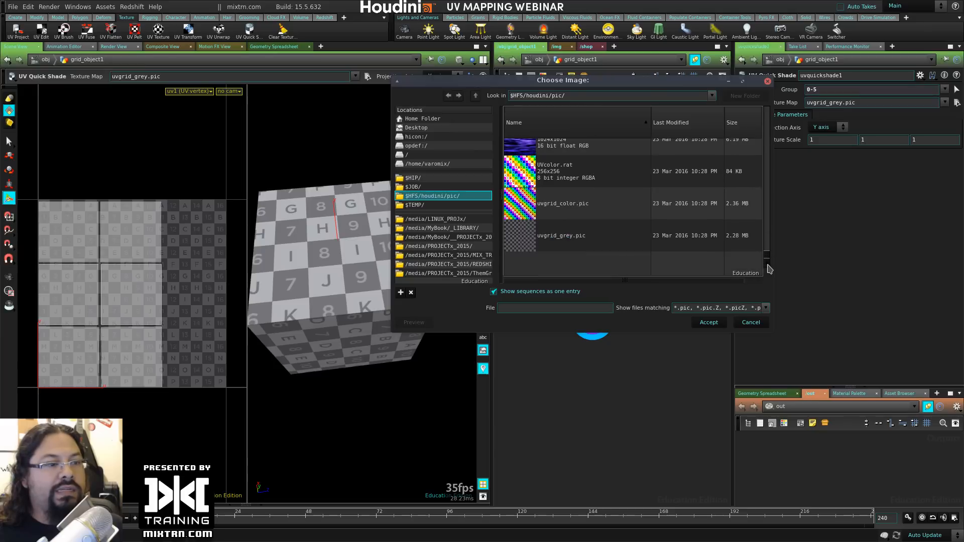
click(558, 206)
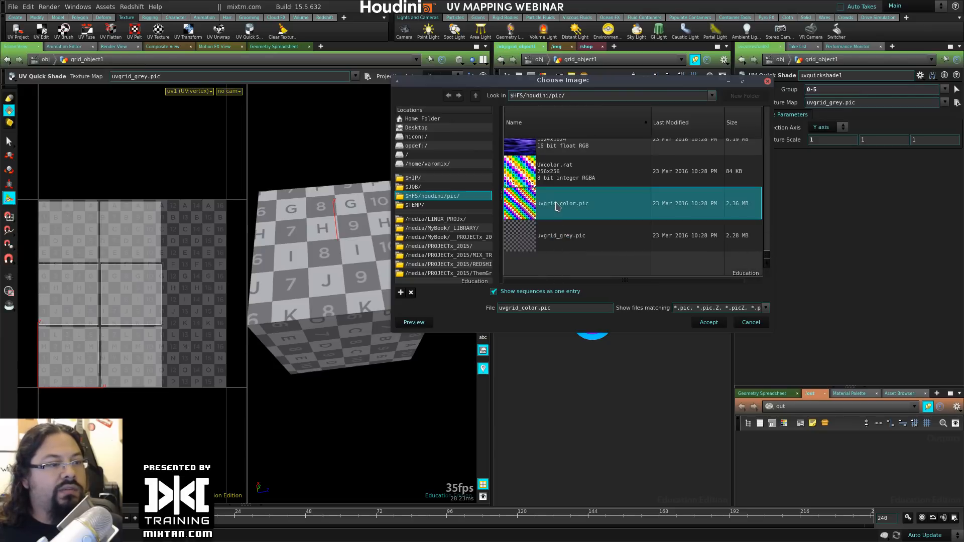
click(708, 322)
Step: Examine the coloured UV grid on the box faces up close from several angles
key(Escape)
drag(321, 302, 354, 341)
key(Return)
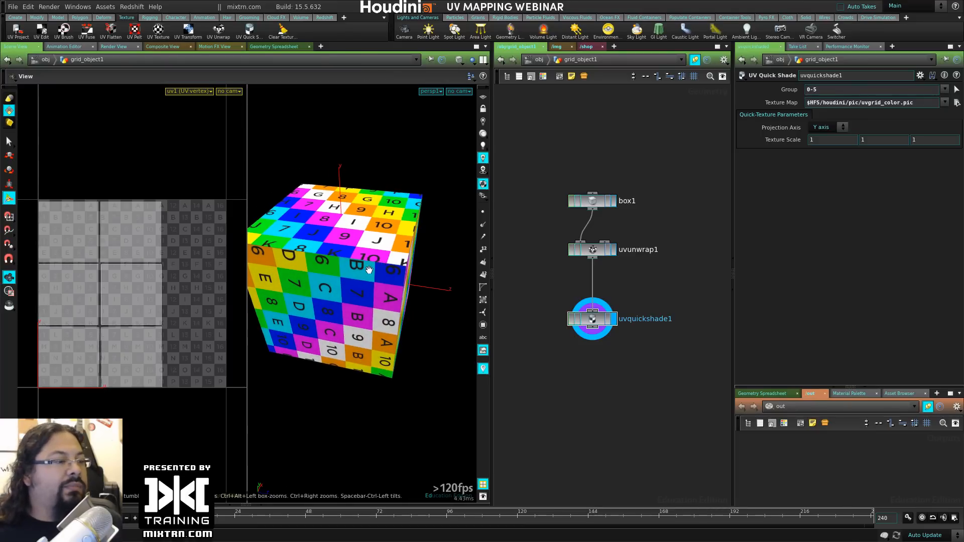
alt+drag(366, 265, 370, 254)
alt+right_drag(371, 254, 405, 276)
alt+drag(329, 181, 403, 290)
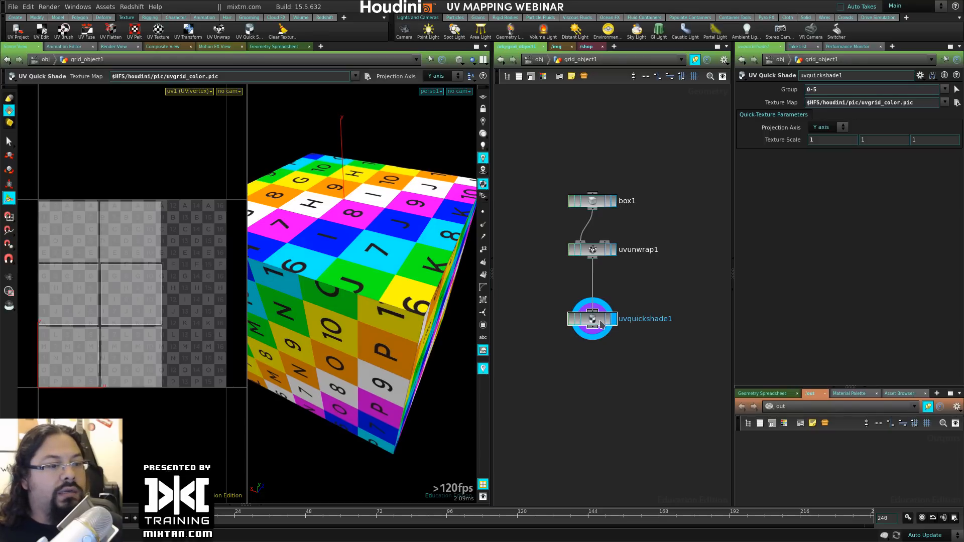
Step: Delete uvquickshade1, uvunwrap1 and box1, leaving the network empty
drag(573, 355, 623, 241)
key(Delete)
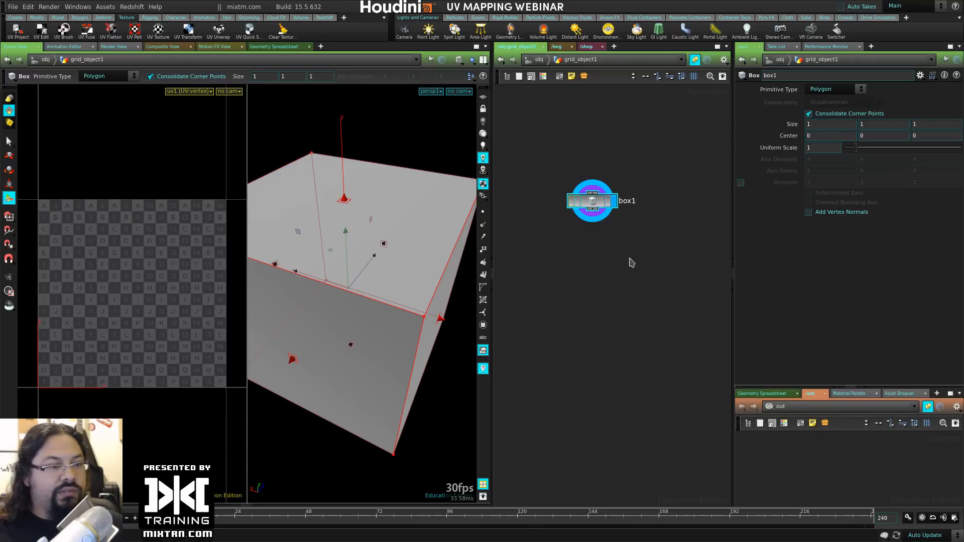
key(Delete)
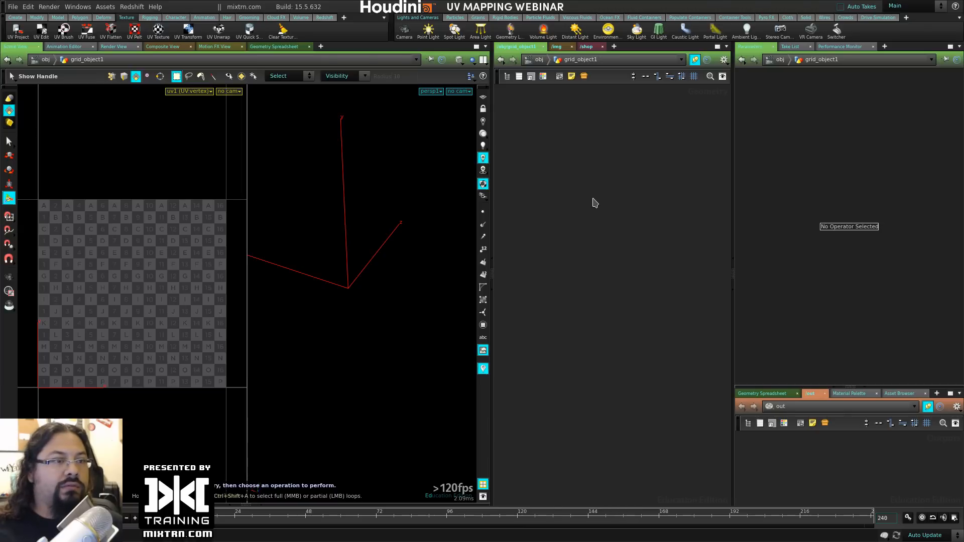
Step: Add a Grid node to the empty network
key(Tab)
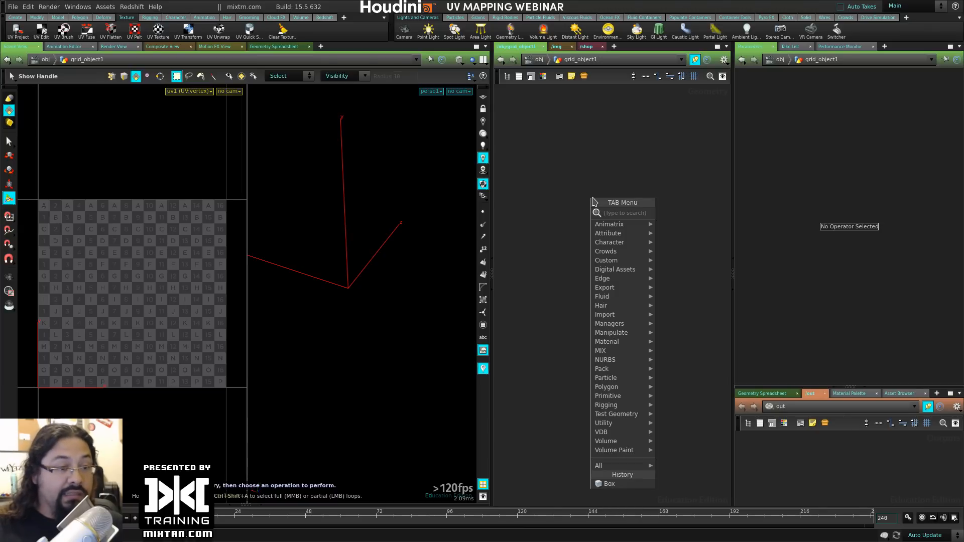
right_click(573, 197)
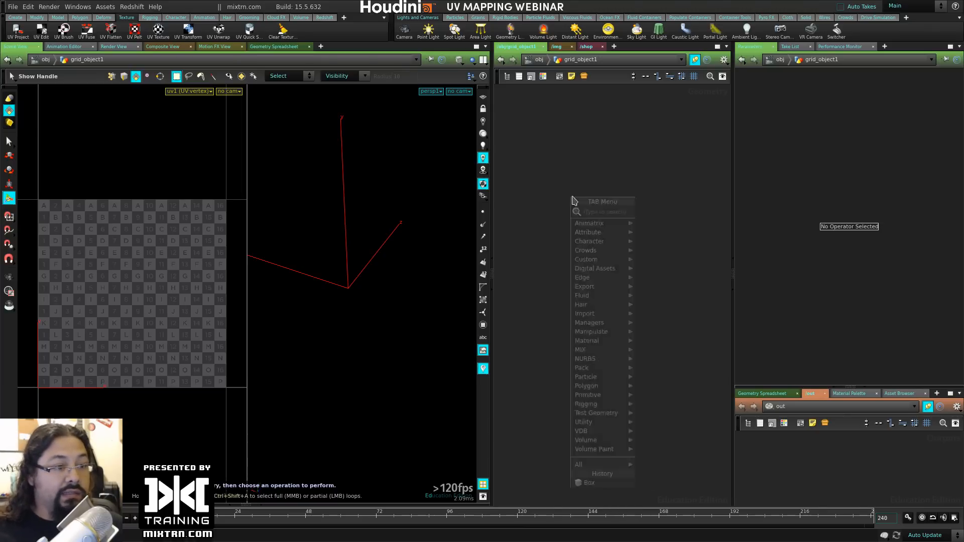
text(g)
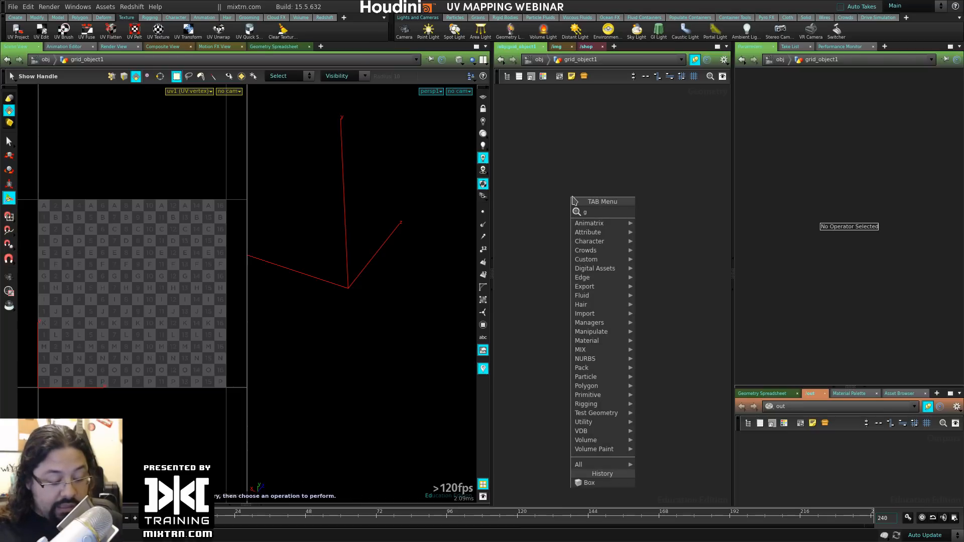
text(rid)
key(Return)
click(572, 200)
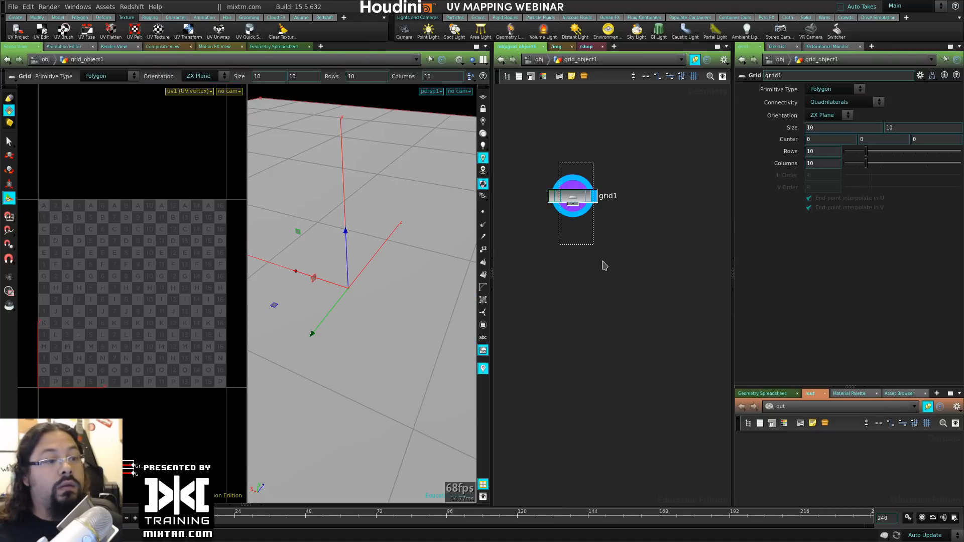
Step: Delete the grid and add a Tube node to the network in its place
key(Delete)
key(Tab)
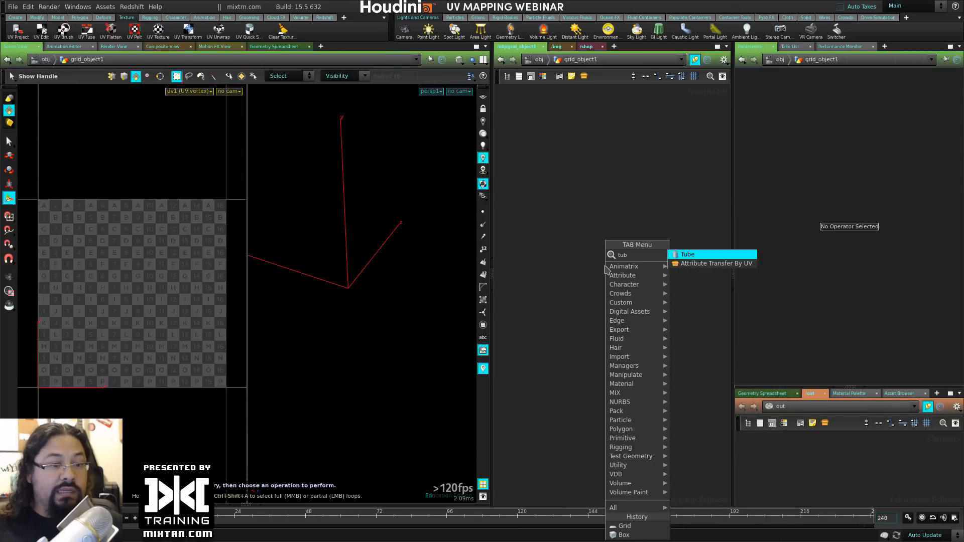
key(Return)
click(606, 270)
drag(606, 269, 609, 232)
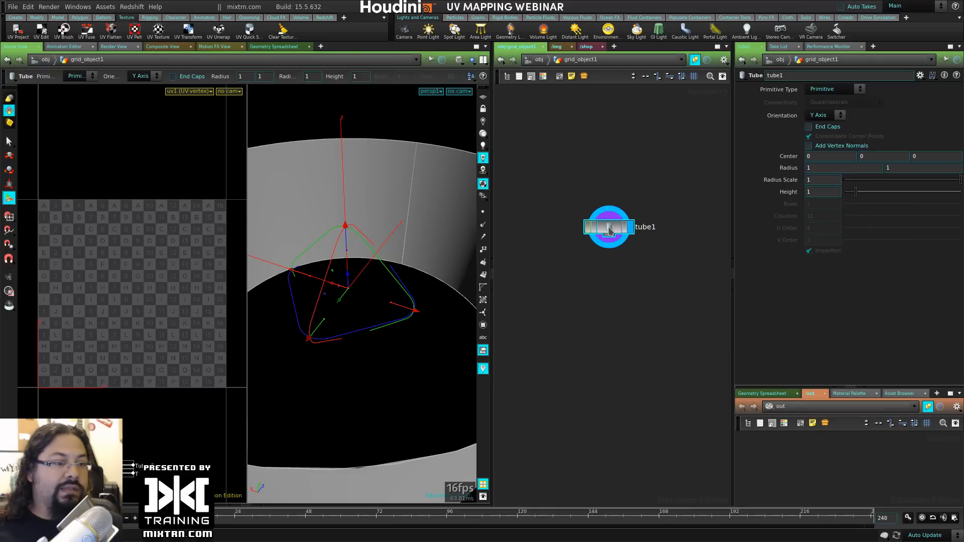
Step: Make the tube a Polygon primitive with end caps and set its height to 2.8
click(827, 90)
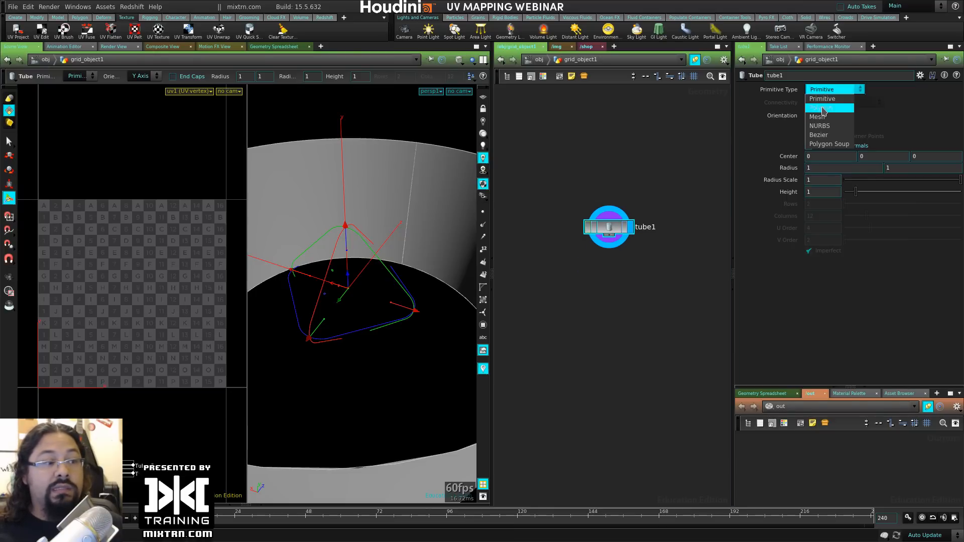
click(821, 107)
click(827, 127)
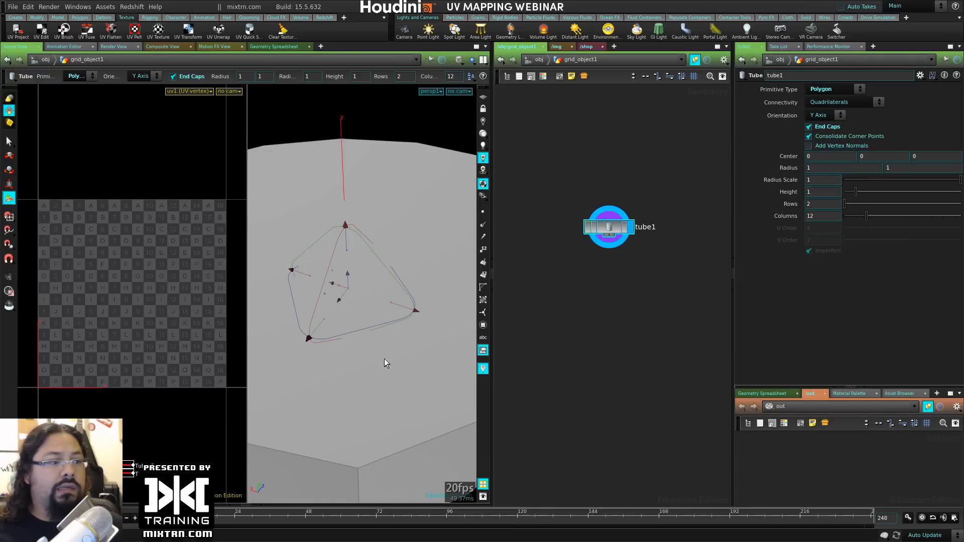
key(h)
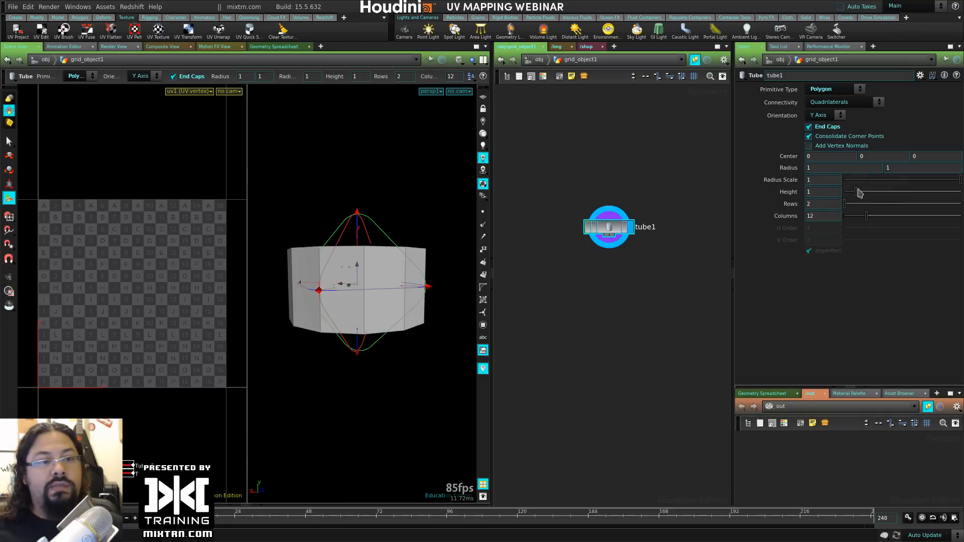
drag(856, 194, 876, 194)
key(Escape)
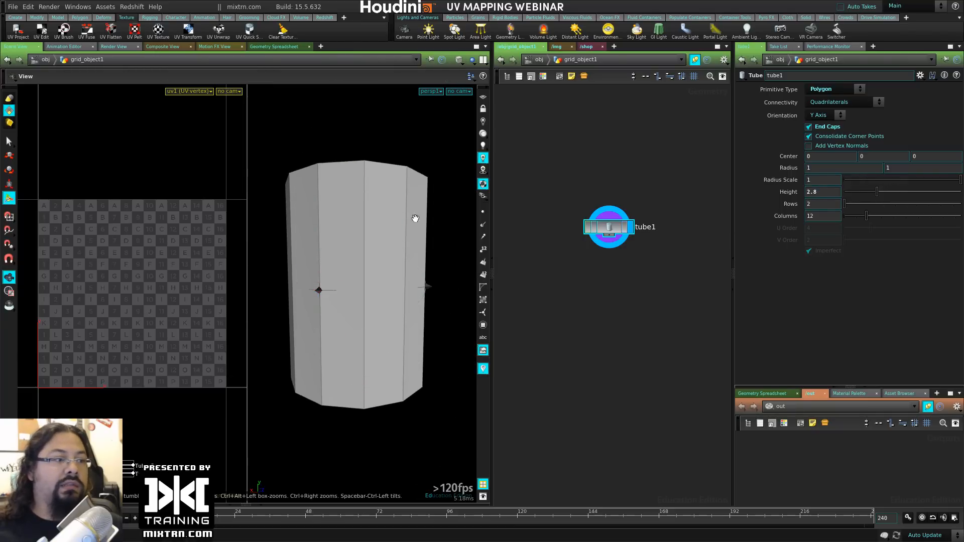
mouse_move(415, 219)
mouse_down()
mouse_move(411, 244)
mouse_move(408, 211)
mouse_up()
key(Return)
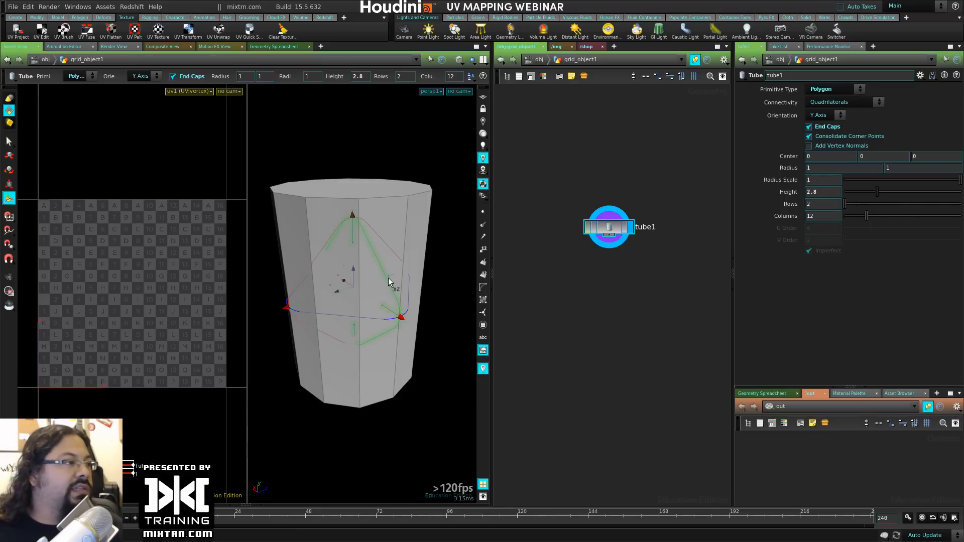
Step: Apply a UV Project with Orthographic projection to all vertices of the tube and view the resulting UV layout
drag(609, 235, 607, 217)
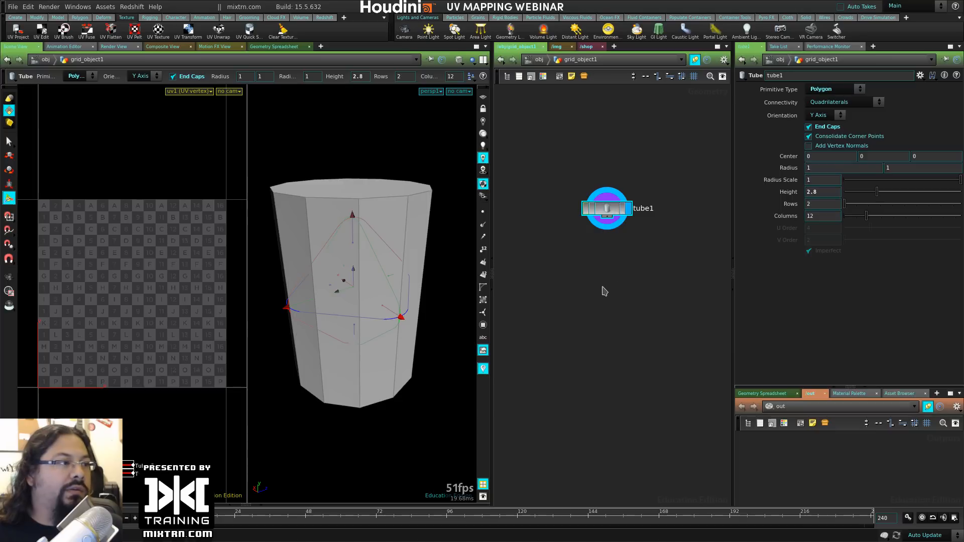
click(16, 31)
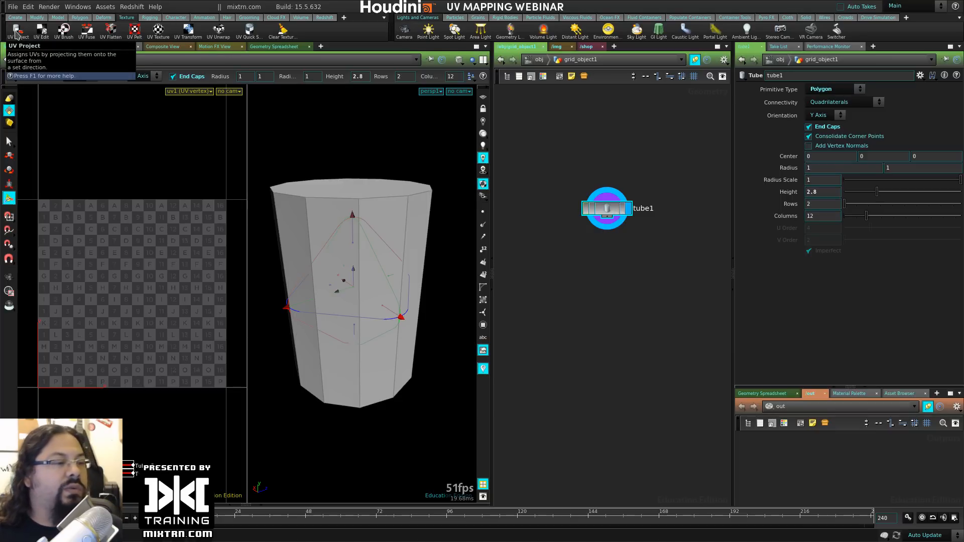
drag(453, 123, 253, 446)
key(Return)
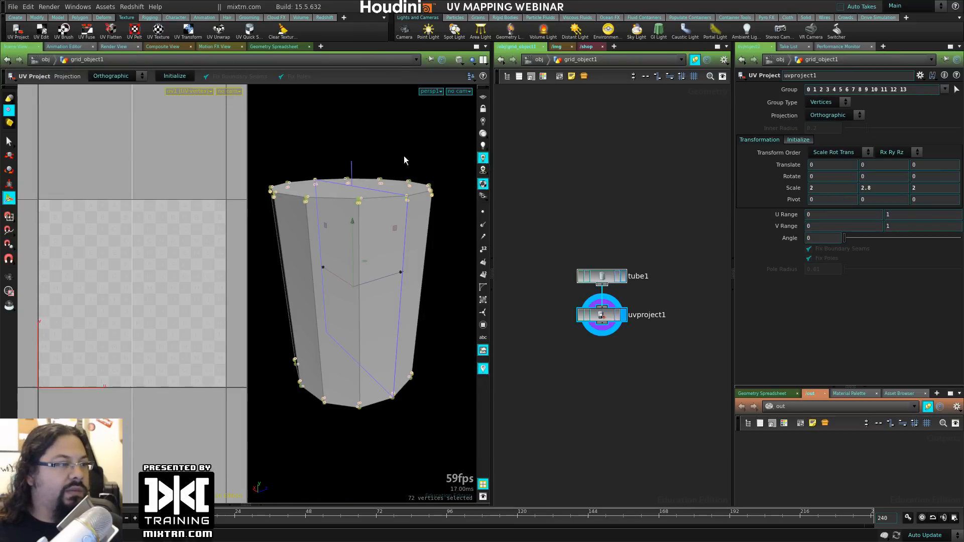
alt+right_drag(403, 155, 351, 152)
alt+drag(352, 152, 351, 235)
alt+right_drag(351, 235, 427, 239)
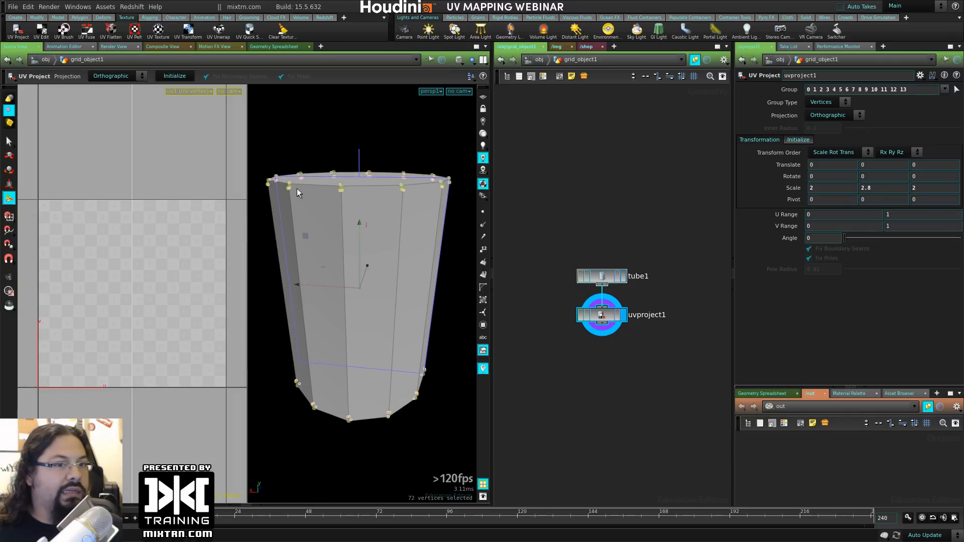
click(852, 115)
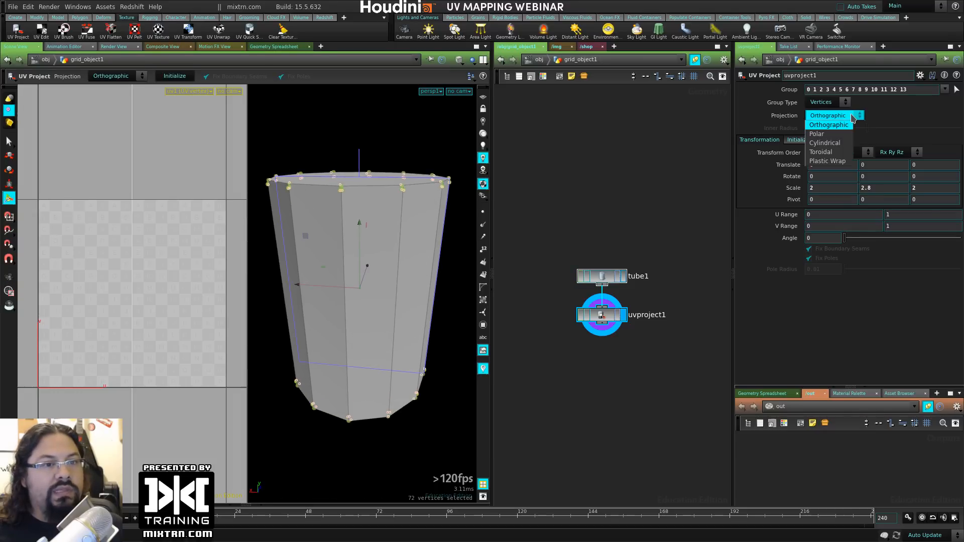
click(828, 115)
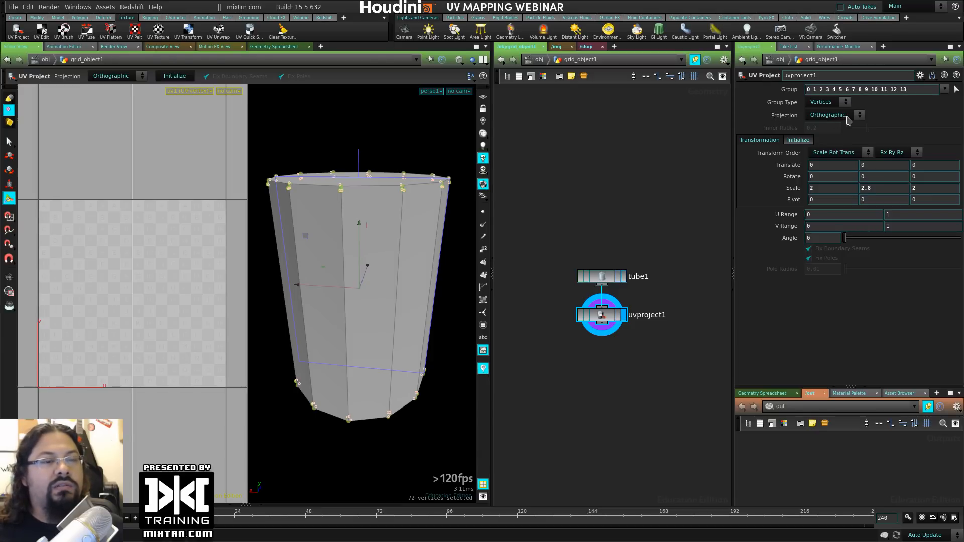
mouse_move(173, 291)
alt+right_down()
mouse_move(134, 286)
mouse_move(159, 302)
alt+right_up()
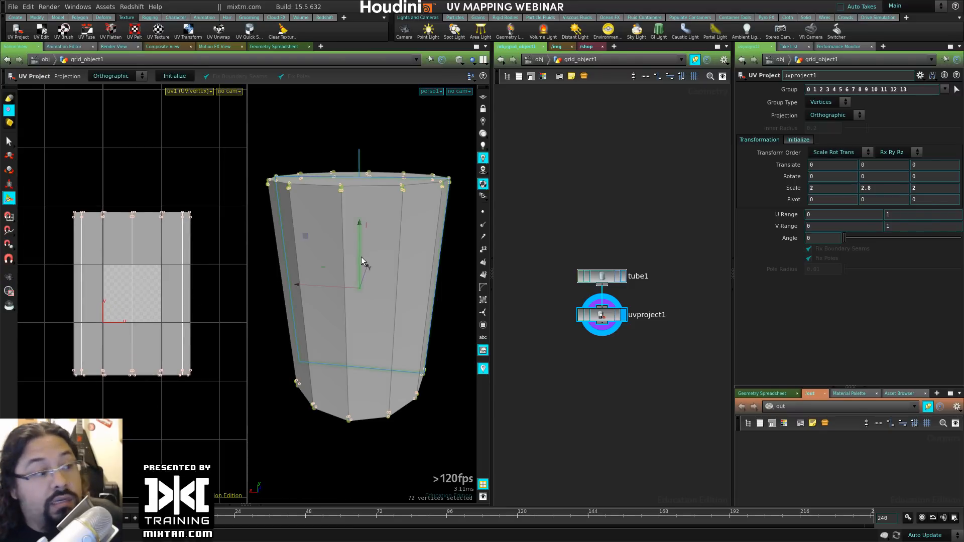
Step: Try the Polar projection on the tube's UV Project node
click(858, 115)
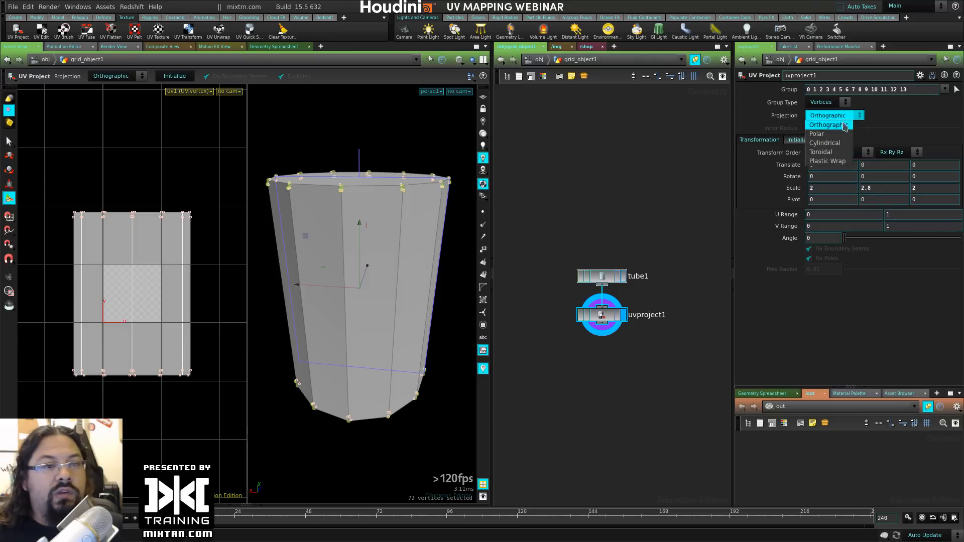
click(829, 134)
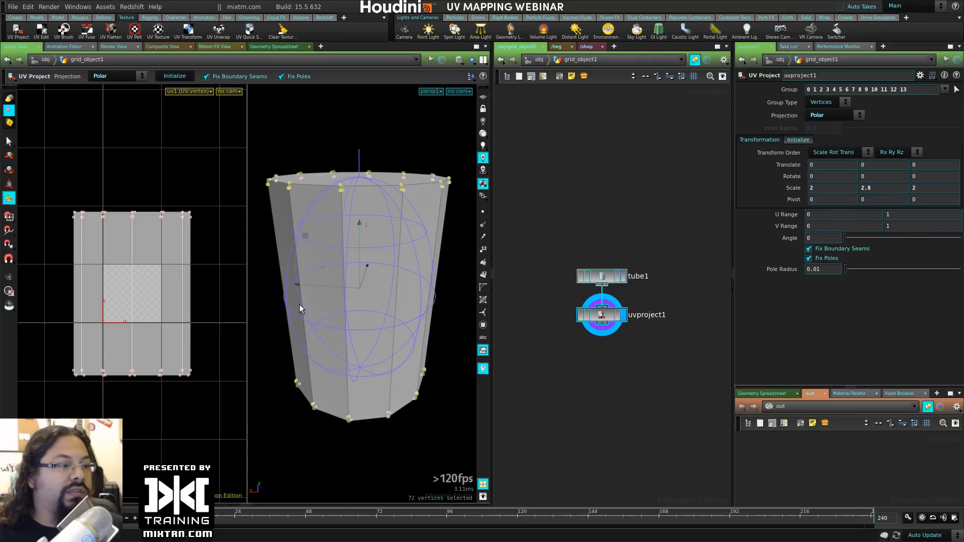
mouse_move(336, 358)
alt+mouse_down()
mouse_move(345, 366)
mouse_move(325, 344)
alt+mouse_up()
Step: Set the projection of uvproject1 to Cylindrical, show its initialization options and inspect the tube's UV layout
click(831, 115)
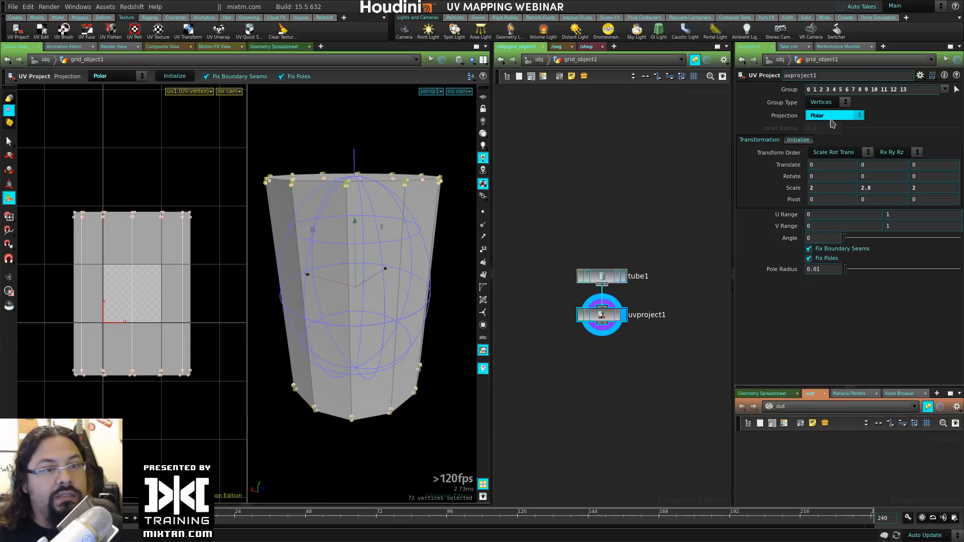
click(829, 149)
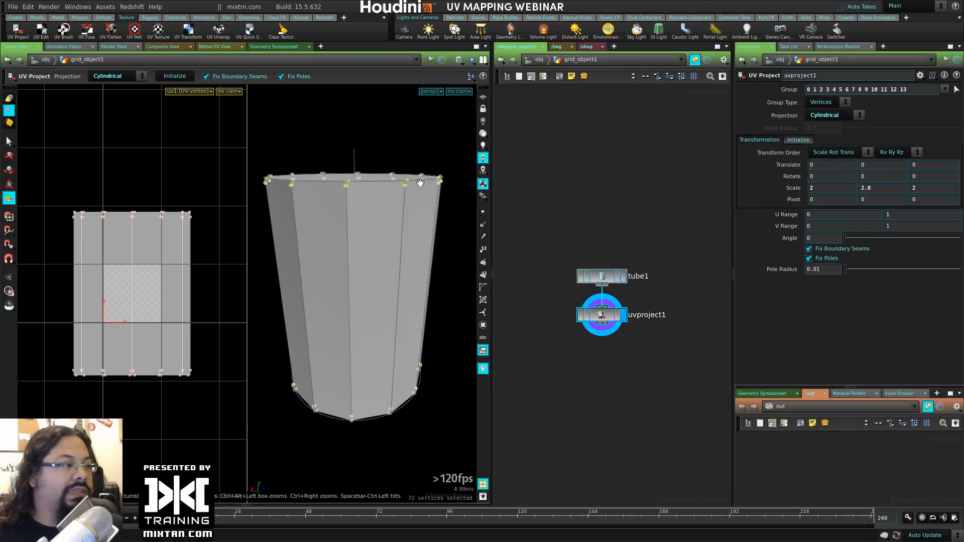
alt+drag(393, 251, 397, 291)
click(798, 139)
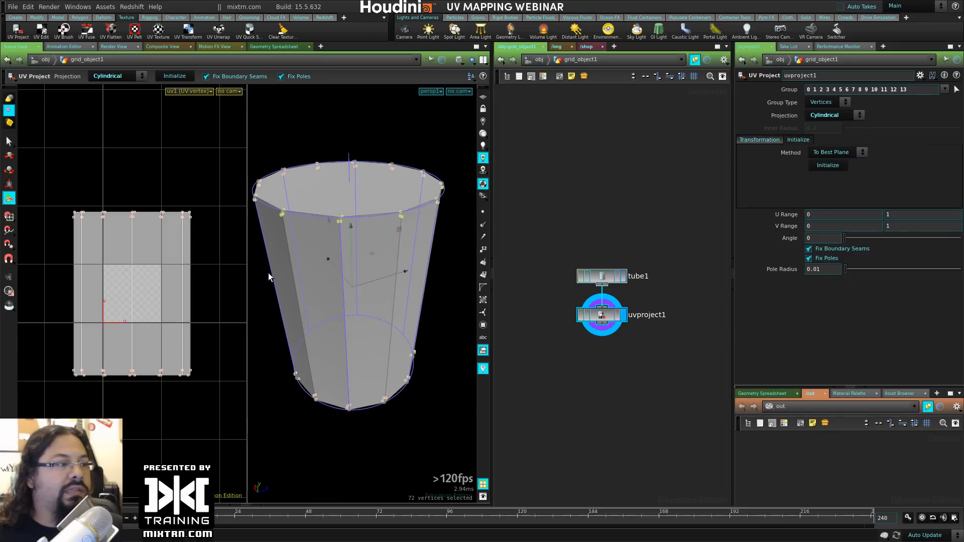
click(581, 316)
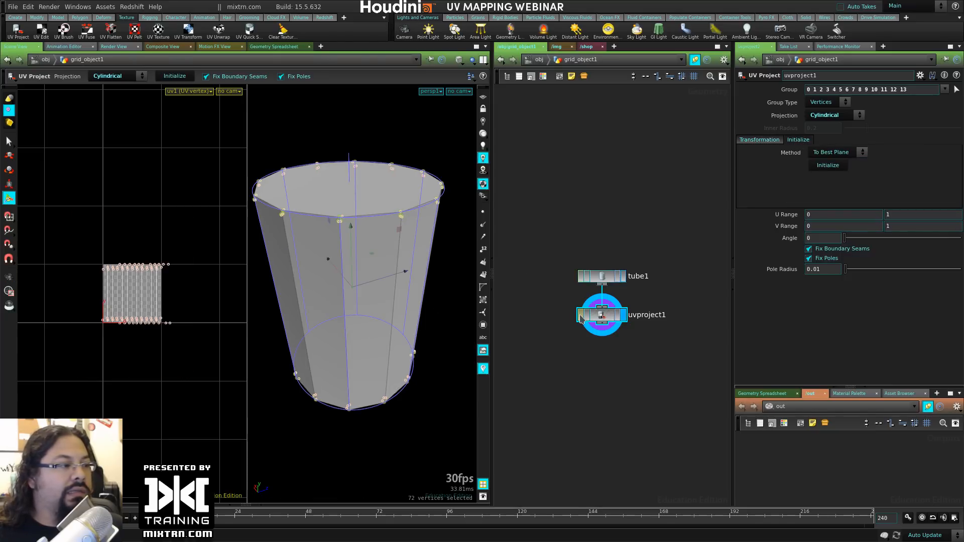
alt+right_drag(213, 342, 274, 350)
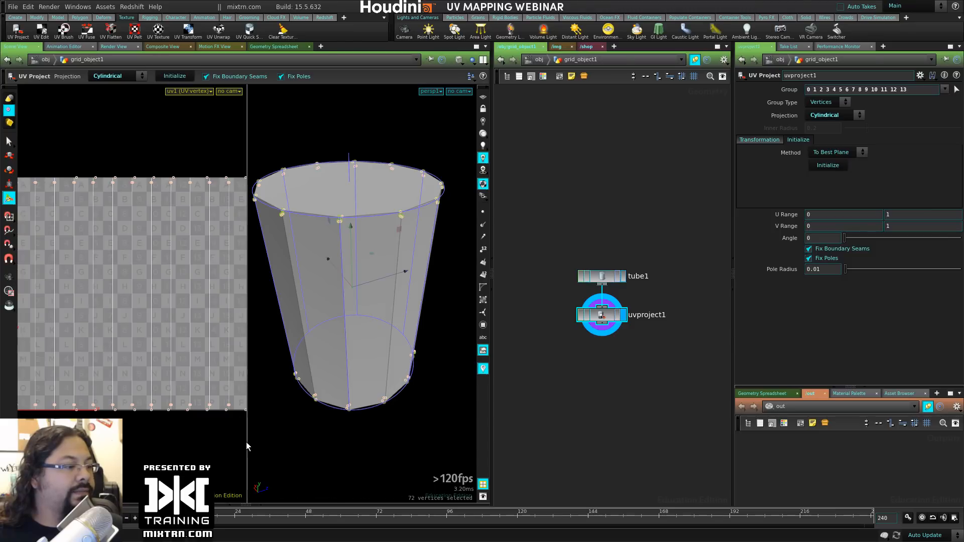
alt+right_drag(222, 438, 182, 435)
alt+middle_drag(183, 435, 182, 418)
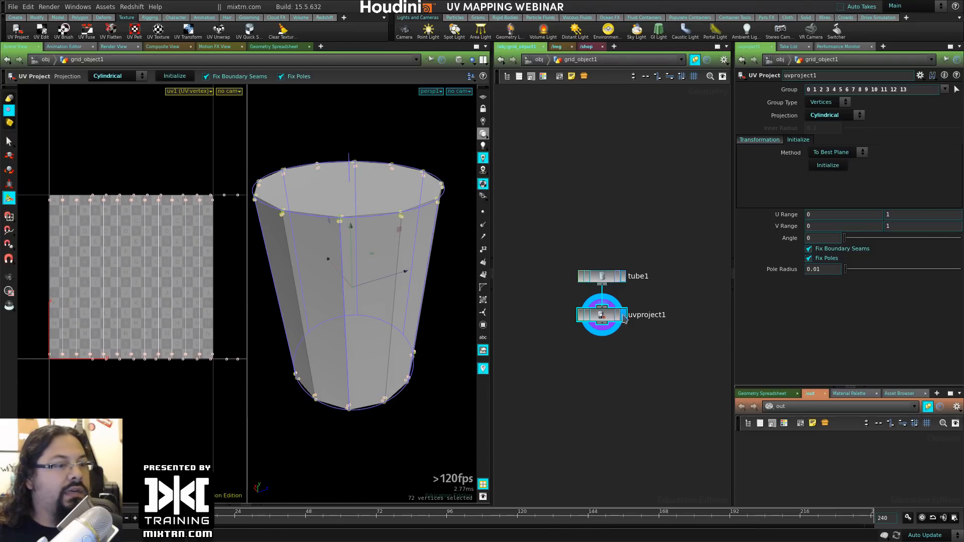
Step: Apply UV Quick Shade to all faces of the tube and inspect the grid texture around it
click(249, 30)
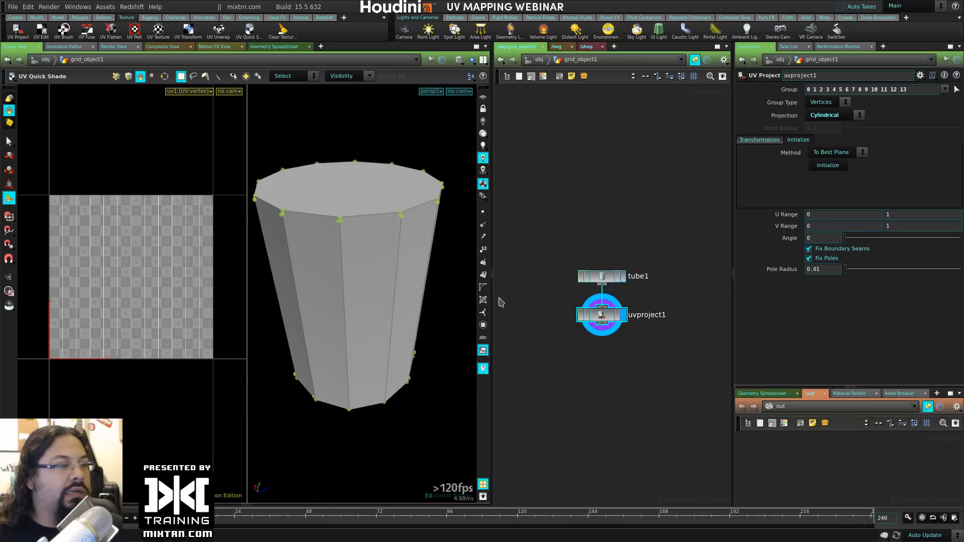
alt+right_drag(425, 143, 432, 150)
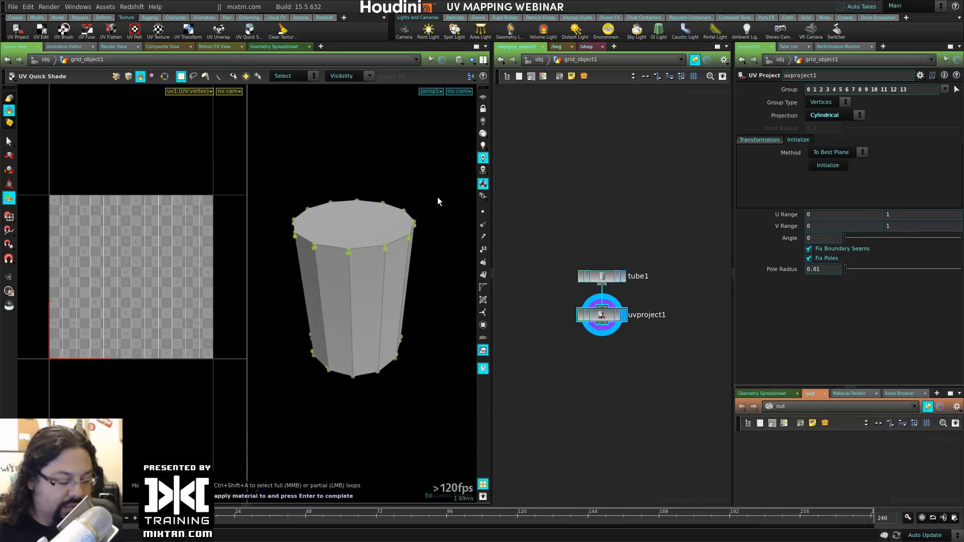
key(n)
key(Return)
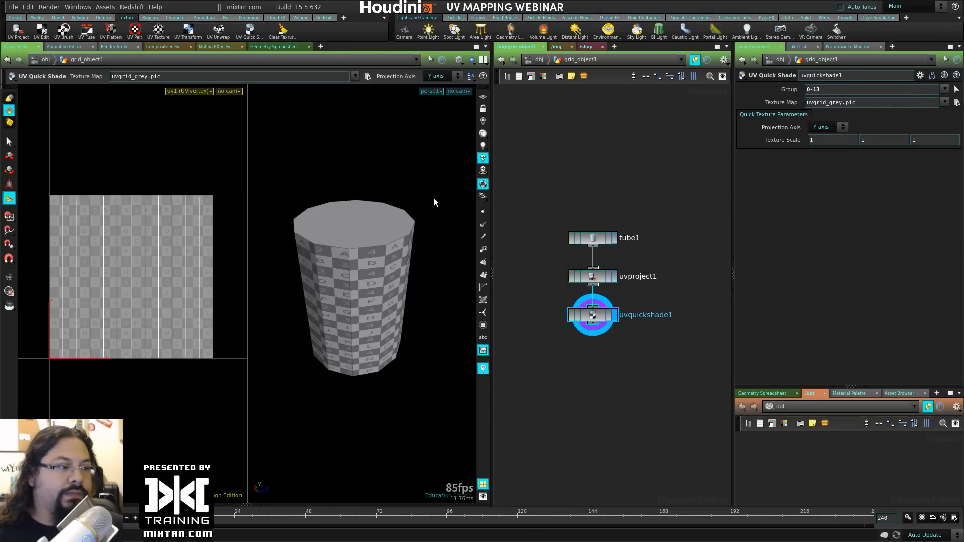
alt+drag(387, 370, 366, 351)
alt+right_drag(367, 352, 399, 359)
alt+drag(399, 359, 439, 376)
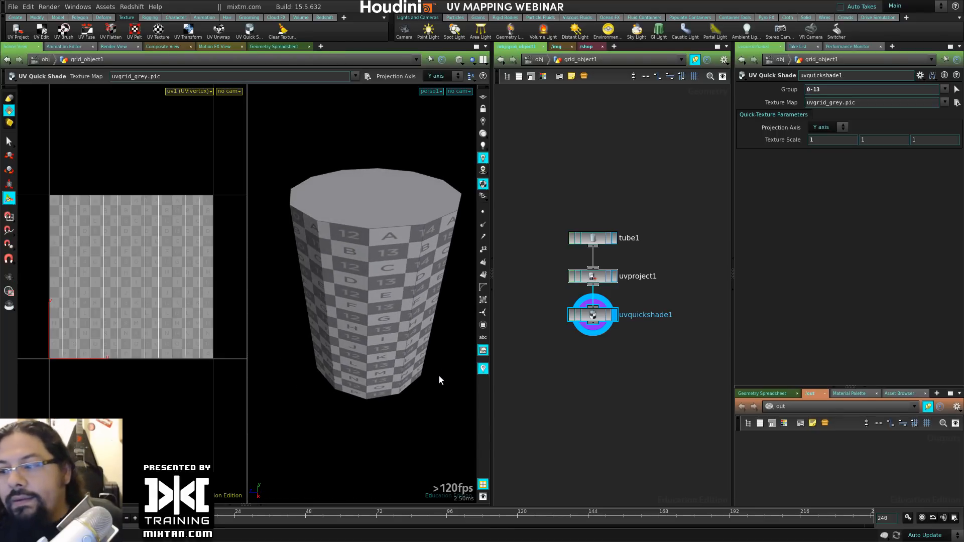
Step: Try the Toroidal projection on uvproject1 and inspect the texture around the tube's sides and cap
click(576, 276)
click(835, 116)
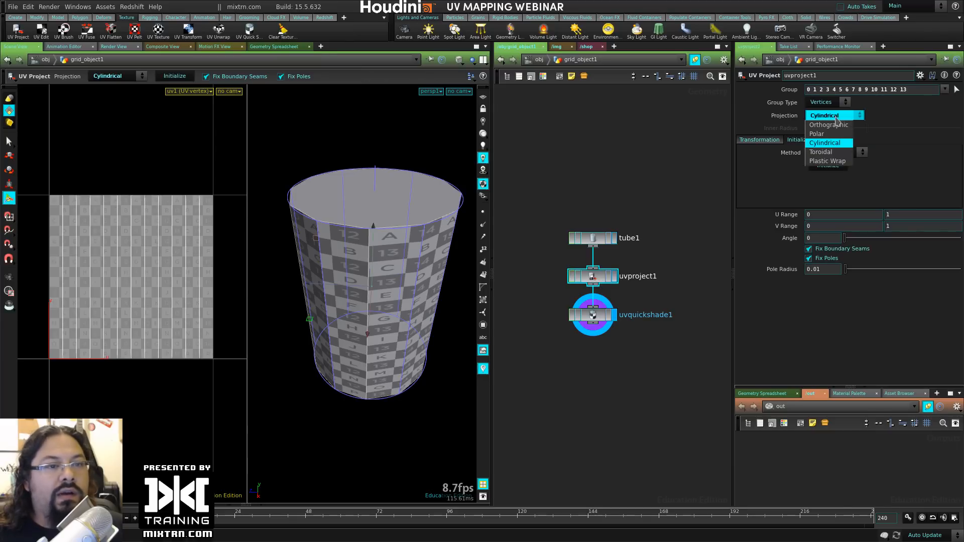
click(832, 155)
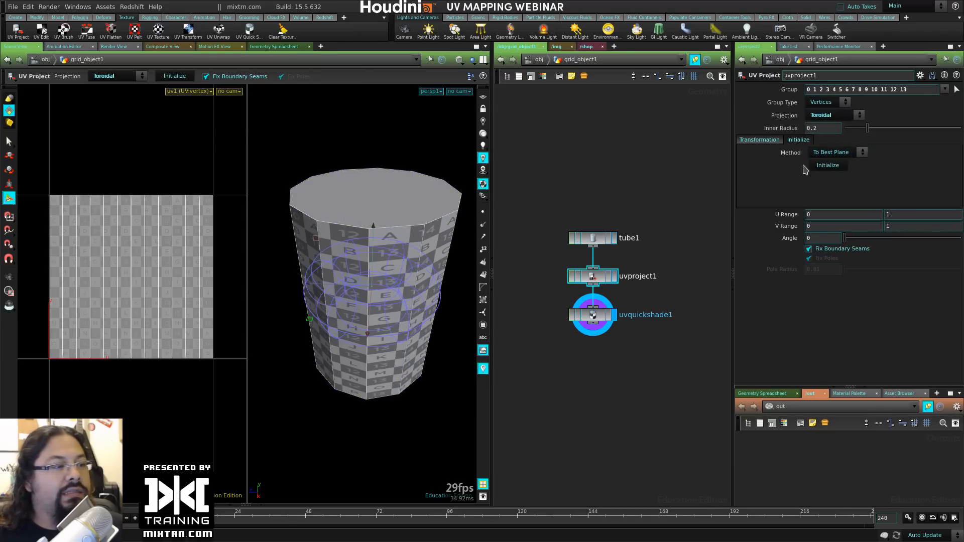
alt+right_drag(373, 379, 390, 383)
alt+drag(390, 383, 361, 320)
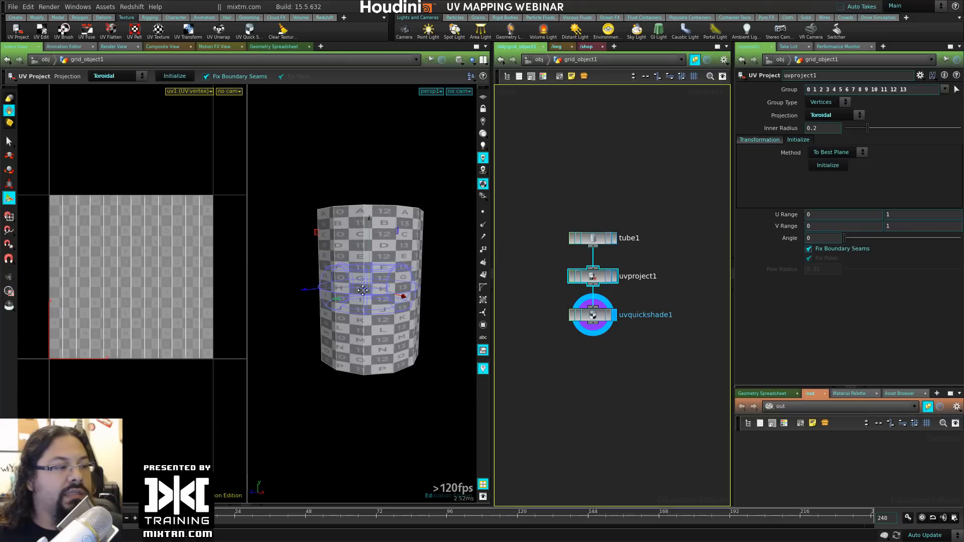
middle_drag(556, 254, 559, 291)
alt+drag(358, 282, 346, 324)
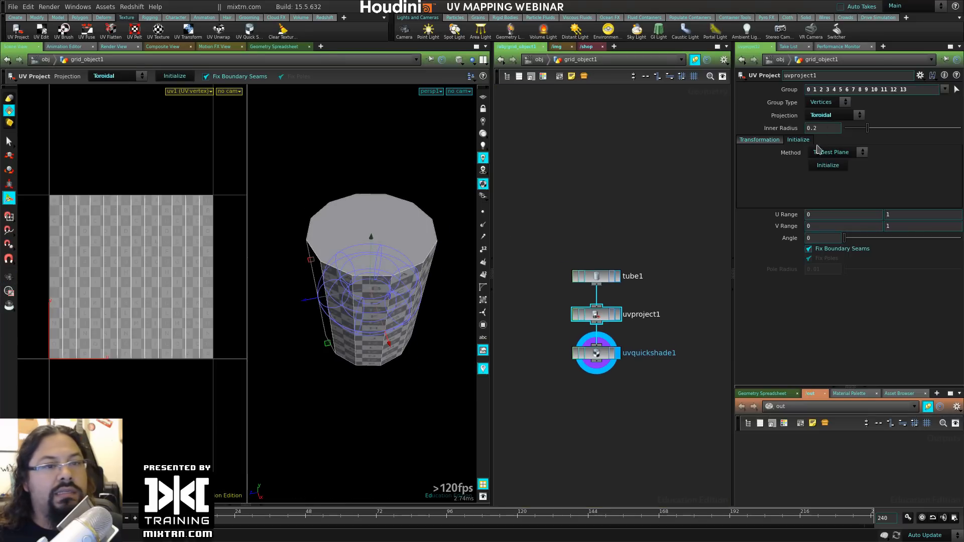
Step: Set the projection of uvproject1 to Plastic Wrap and inspect the texture on the tube
click(834, 115)
click(839, 163)
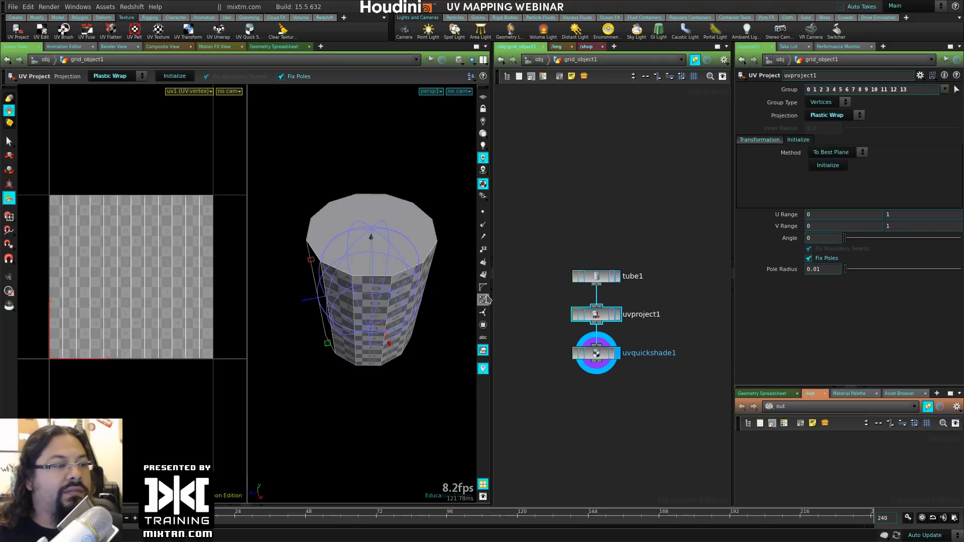
alt+drag(386, 334, 408, 307)
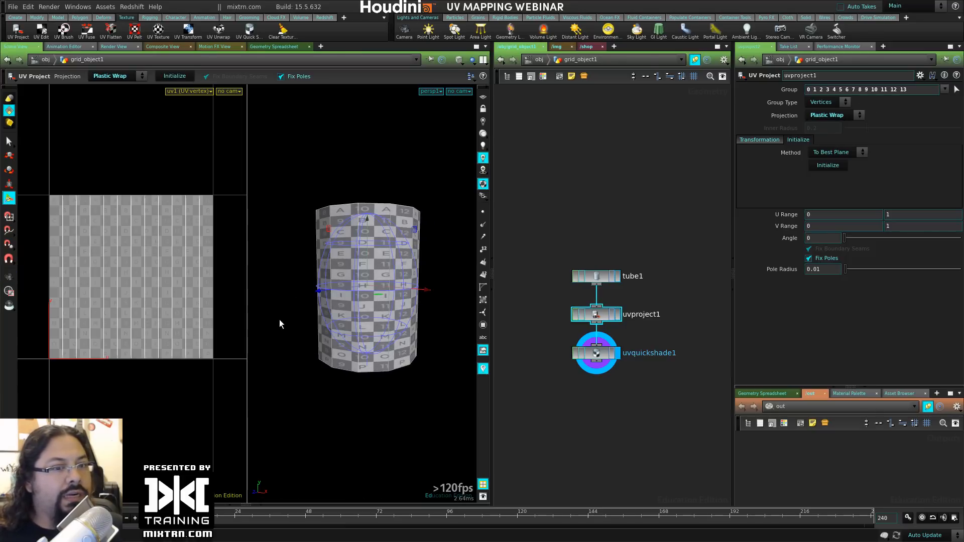
alt+drag(366, 234, 359, 231)
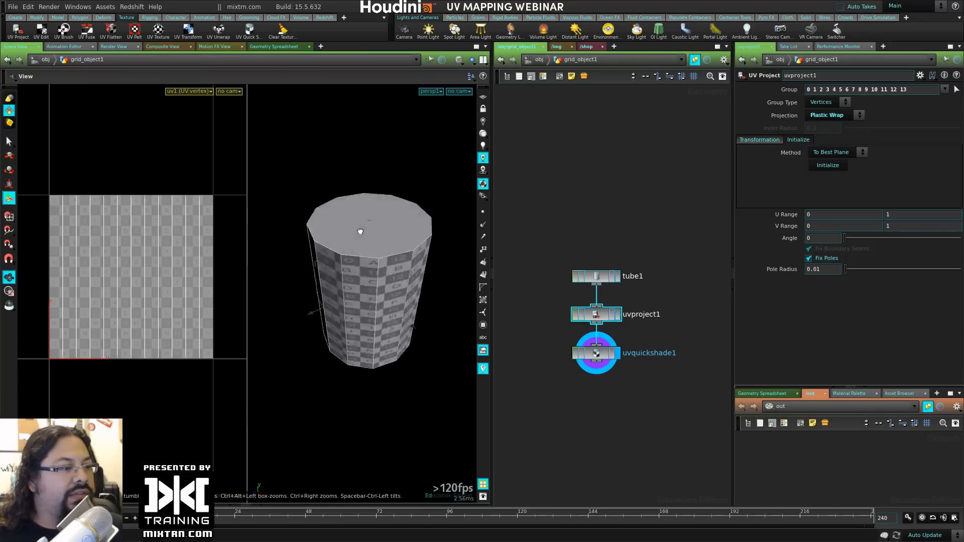
middle_drag(588, 235, 516, 222)
click(637, 223)
key(Tab)
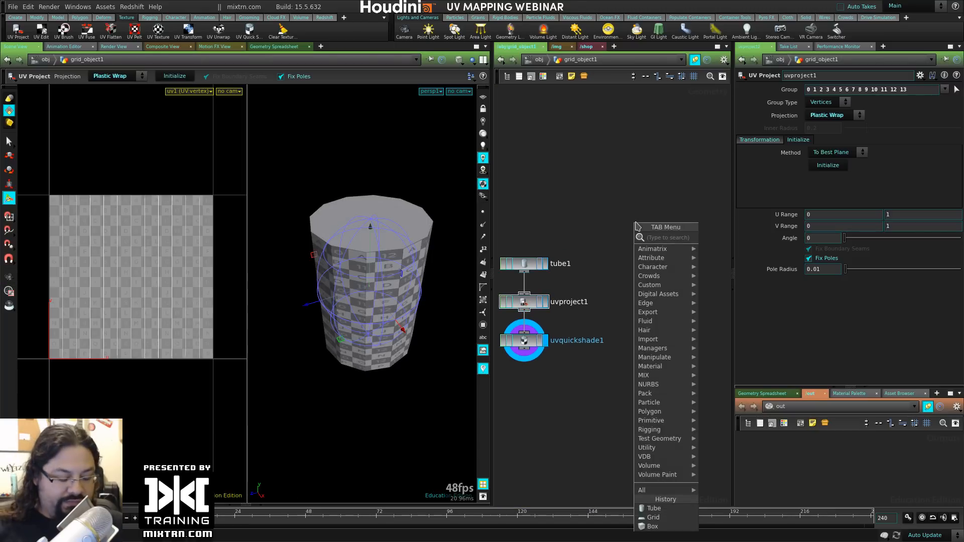
text(te)
key(Escape)
key(Tab)
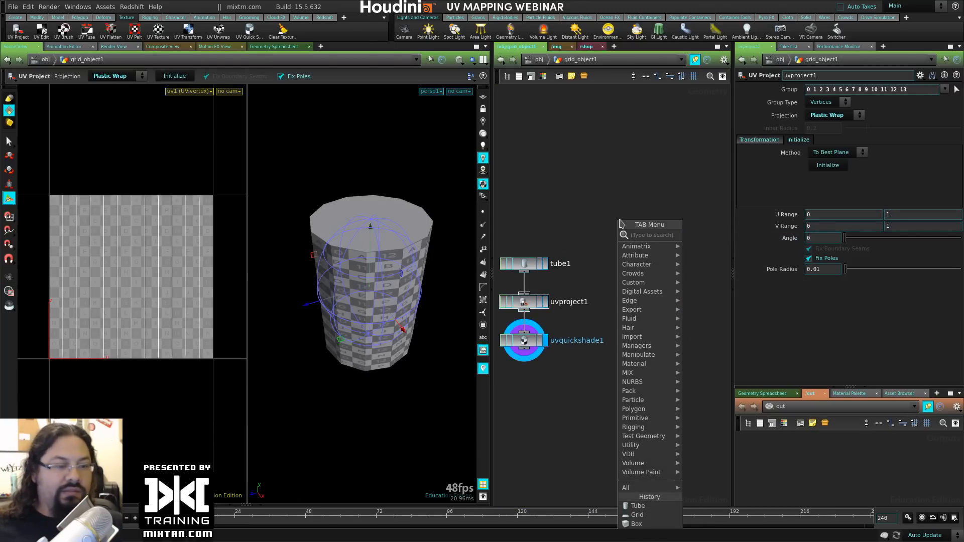
text(pol)
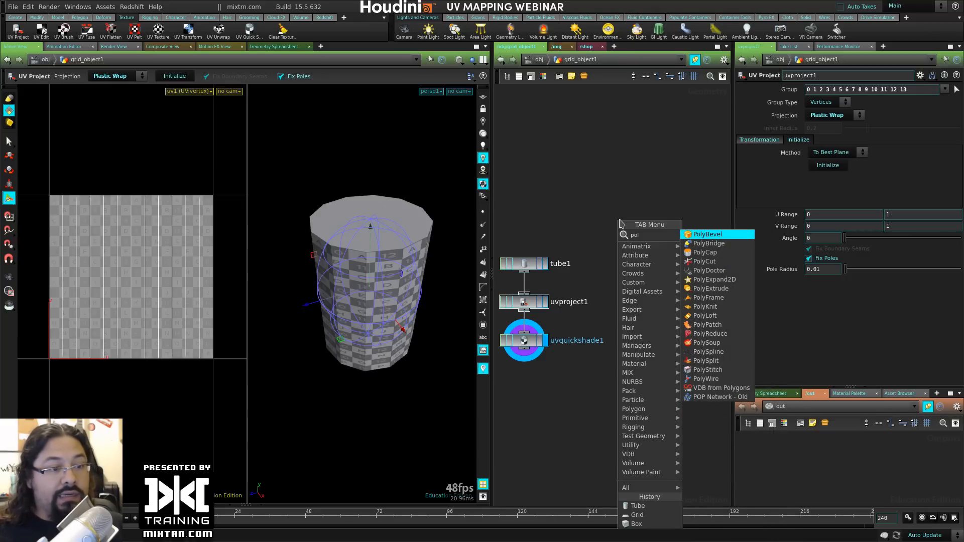
key(Escape)
Step: Add a Platonic Solids node beside the tube's node chain
key(Tab)
text(plat)
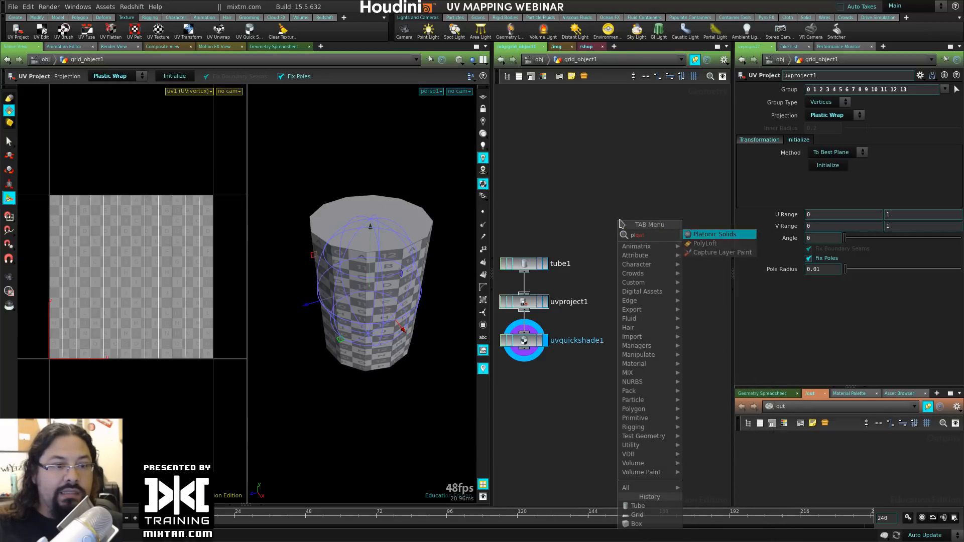
key(Return)
click(645, 271)
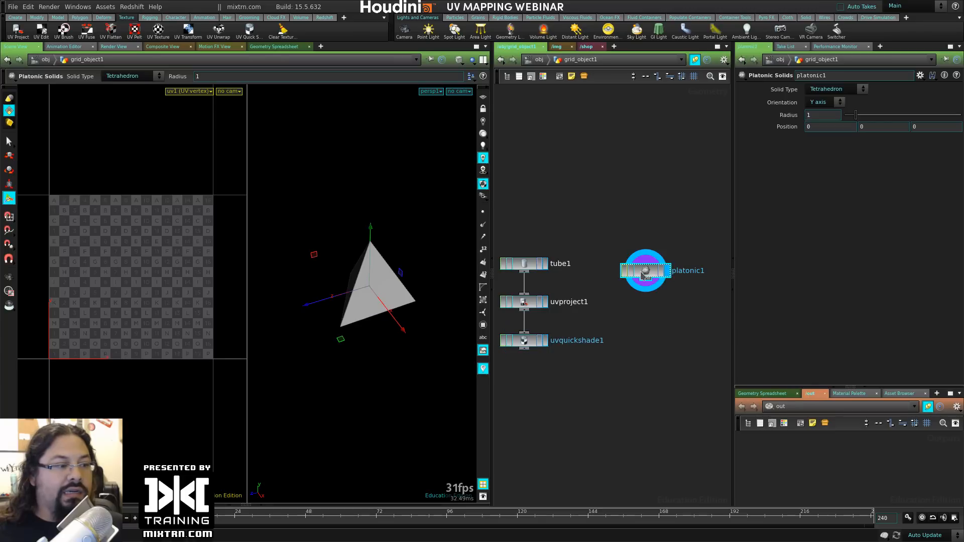
Step: Try the Cube and Octahedron solid types on platonic1 and inspect the octahedron from another angle
click(860, 90)
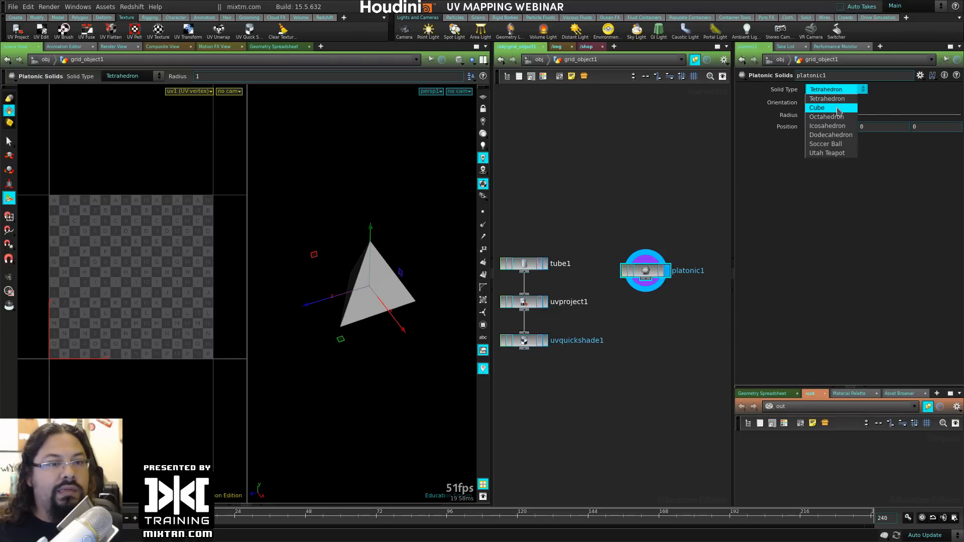
click(838, 108)
click(837, 90)
click(838, 117)
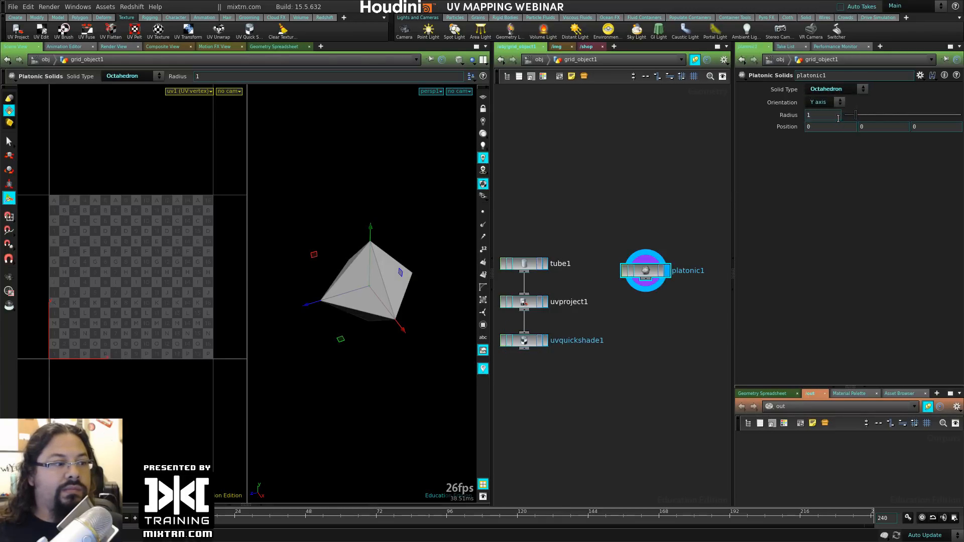
alt+drag(359, 327, 393, 293)
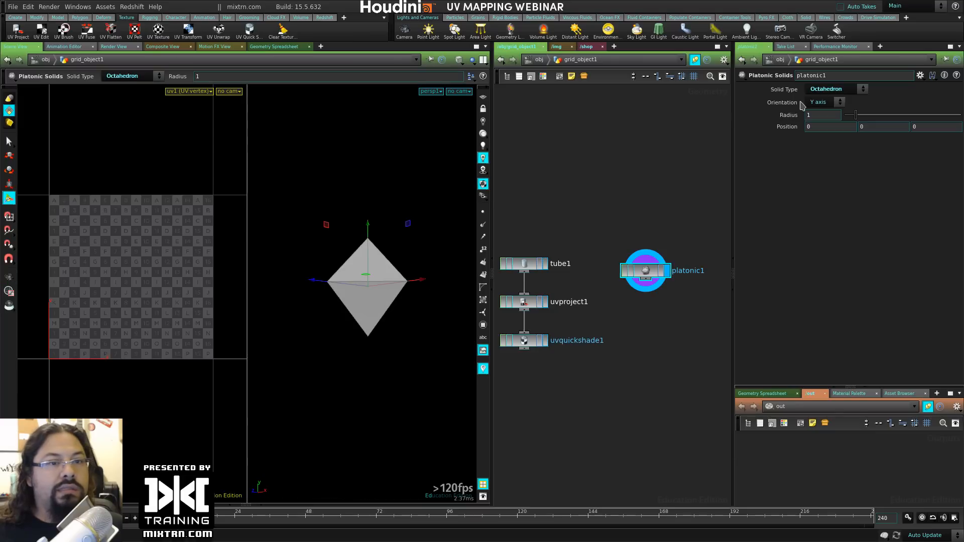
Step: Set the solid type of platonic1 to Icosahedron and inspect the shape from another angle
click(822, 92)
click(829, 126)
alt+drag(376, 326, 420, 312)
Step: Move platonic1 up slightly and add a UV Project node connected below it
drag(648, 280, 651, 267)
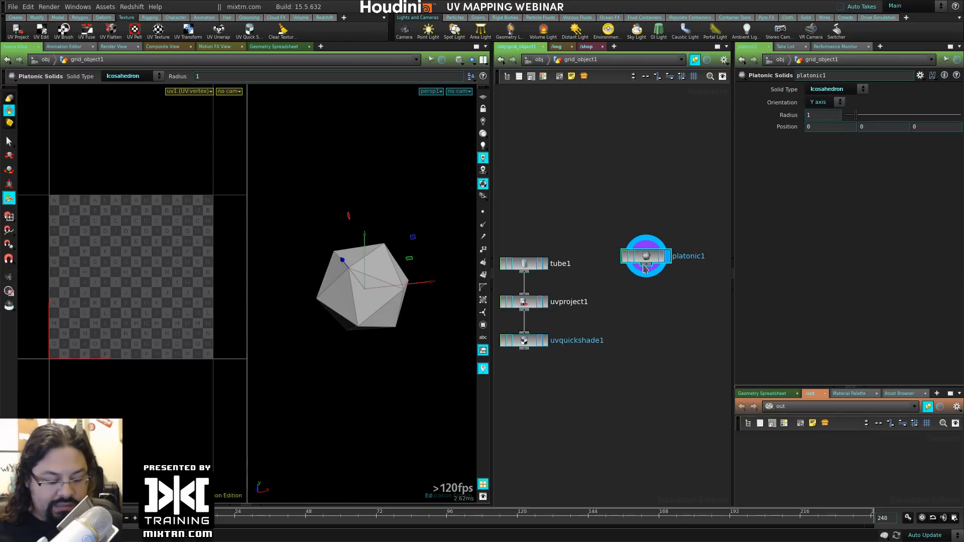
key(Tab)
text(uv)
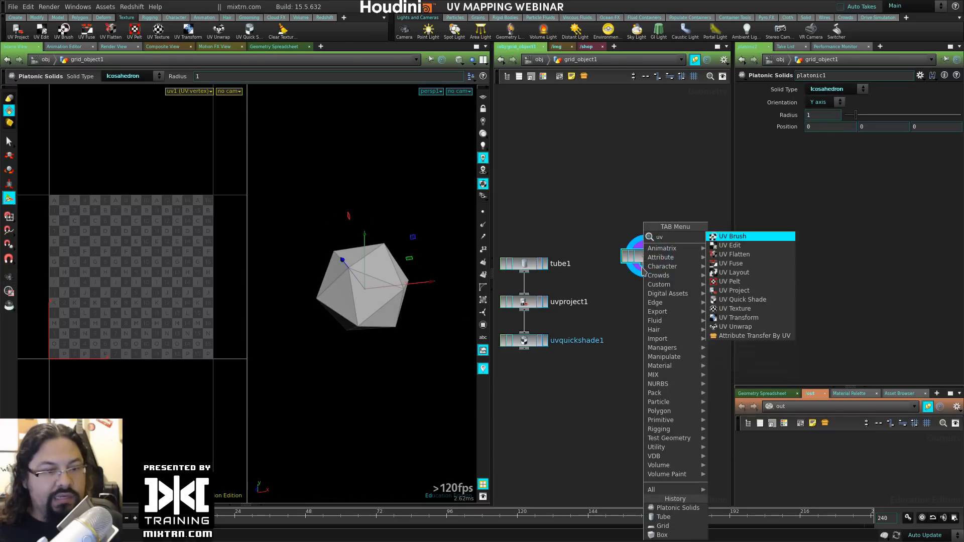
click(734, 290)
click(646, 296)
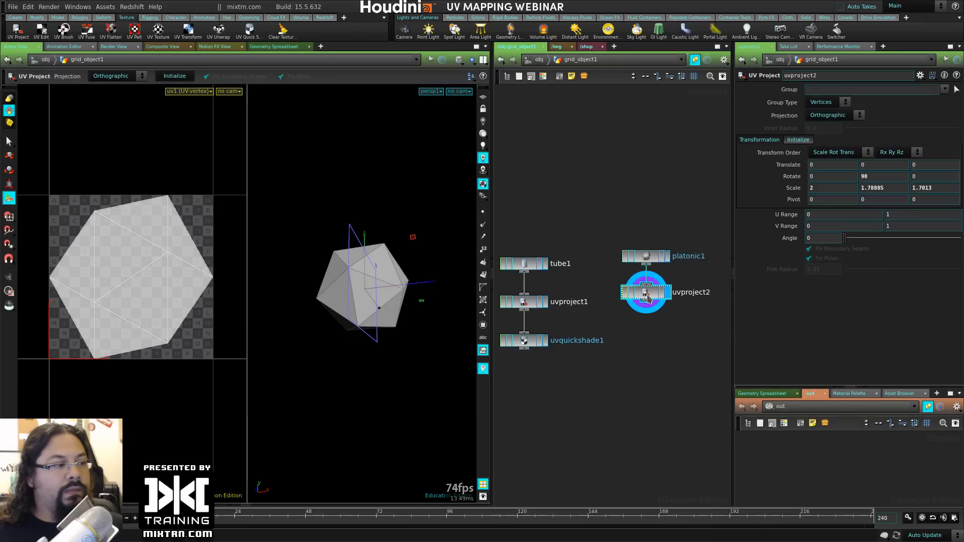
Step: Set the projection of uvproject2 to Plastic Wrap and inspect the icosahedron from several angles
click(826, 116)
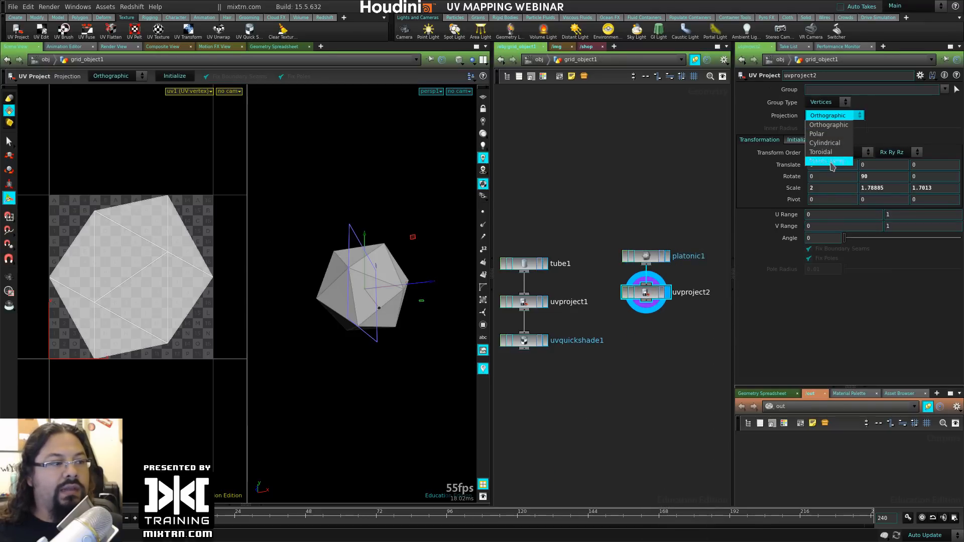
click(828, 160)
alt+drag(351, 349, 348, 338)
alt+right_drag(349, 337, 395, 344)
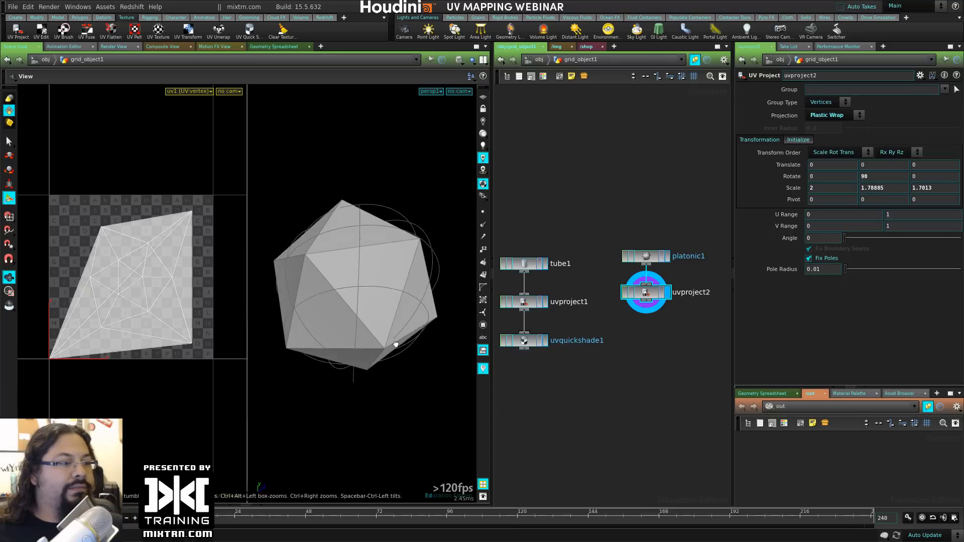
alt+drag(396, 344, 383, 383)
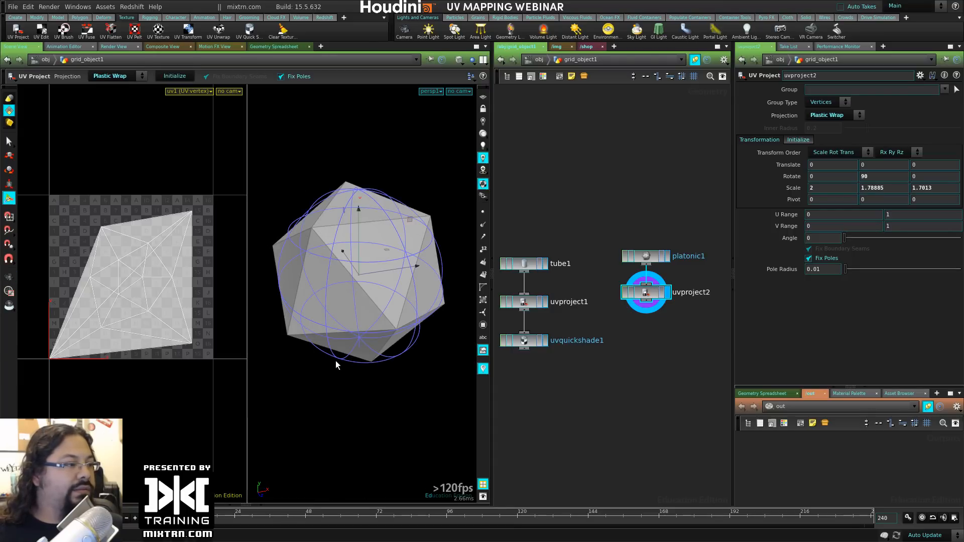
alt+drag(364, 221, 442, 274)
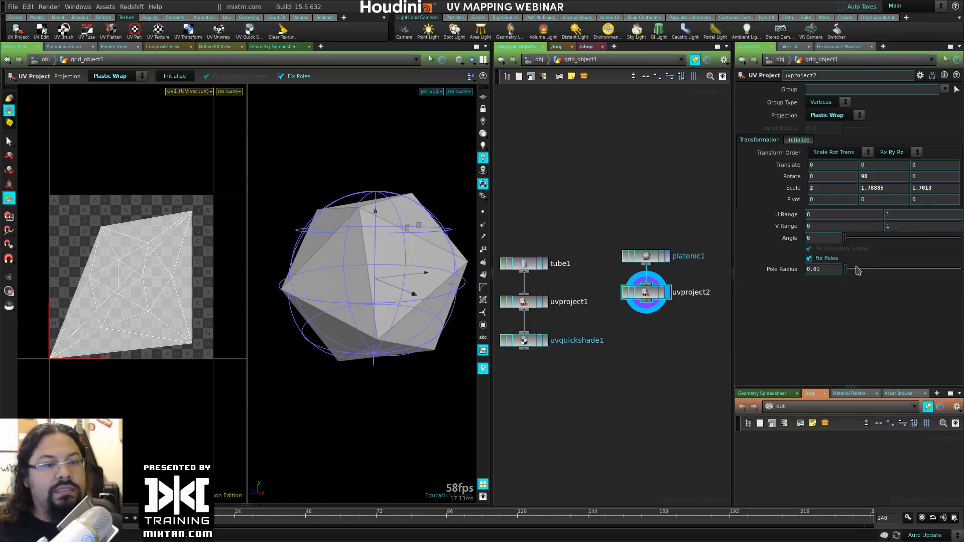
Step: Set the pole radius of uvproject2 to 0 and toggle Fix Poles off and back on
mouse_move(846, 269)
mouse_down()
mouse_move(959, 269)
mouse_move(841, 270)
mouse_up()
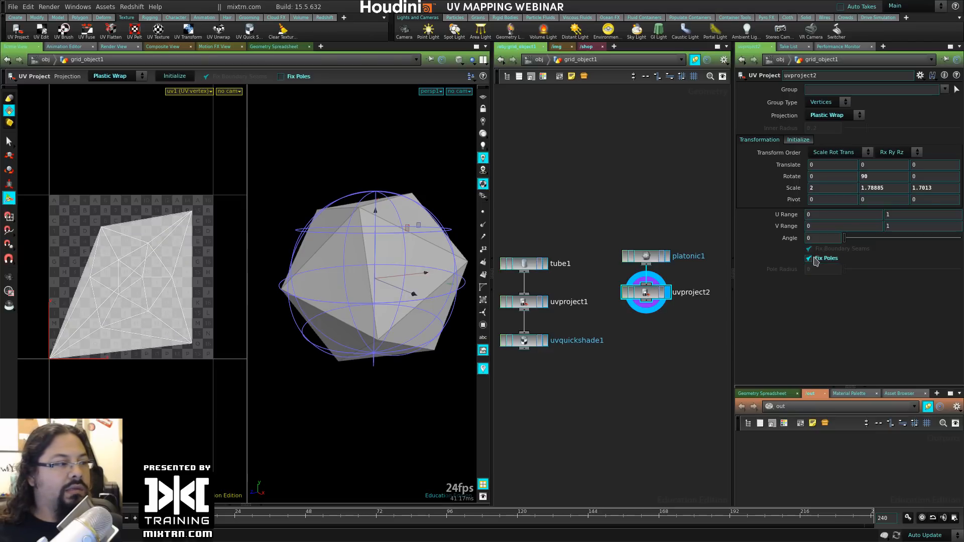
click(815, 259)
middle_drag(608, 326, 602, 244)
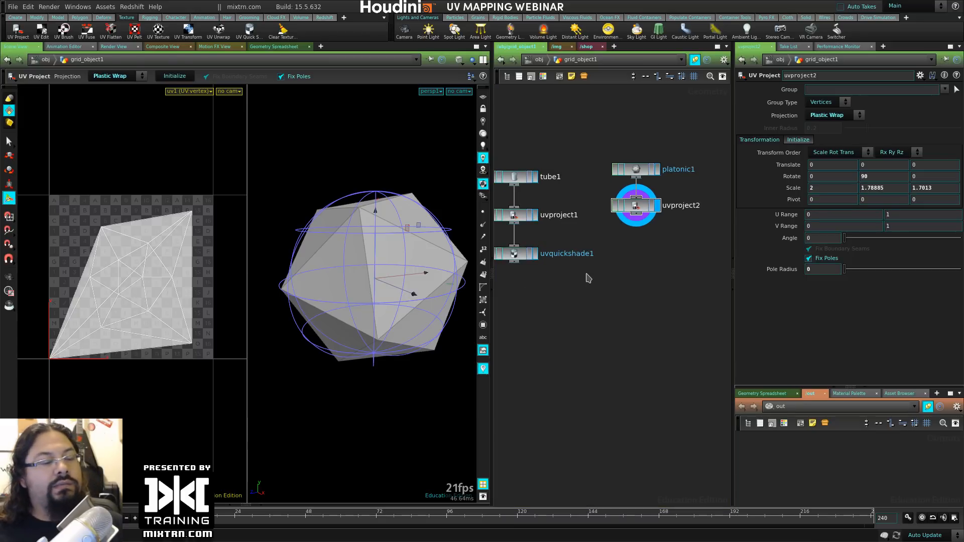
middle_drag(624, 289, 581, 309)
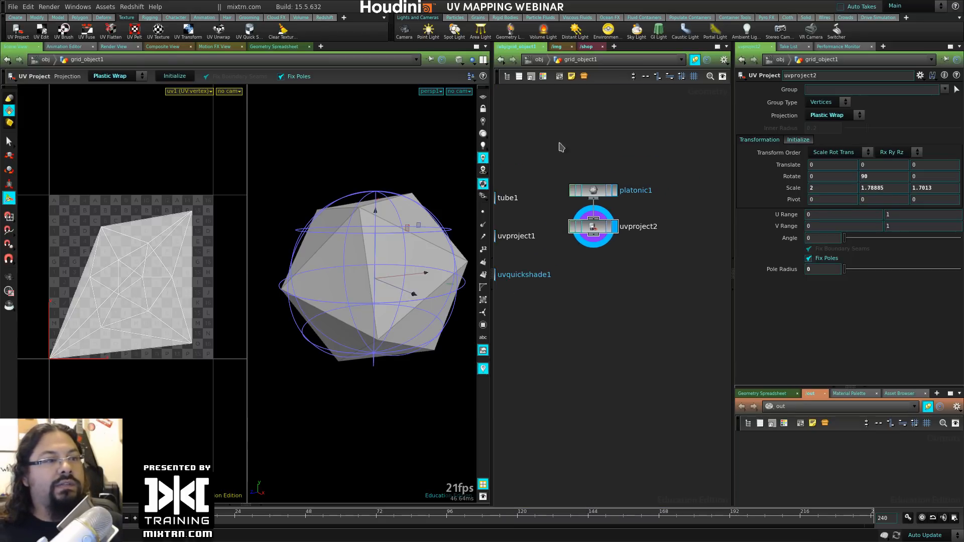
Step: Go up to the object level, rename grid_object1 as simple_objects and turn off its display
click(539, 61)
double_click(652, 157)
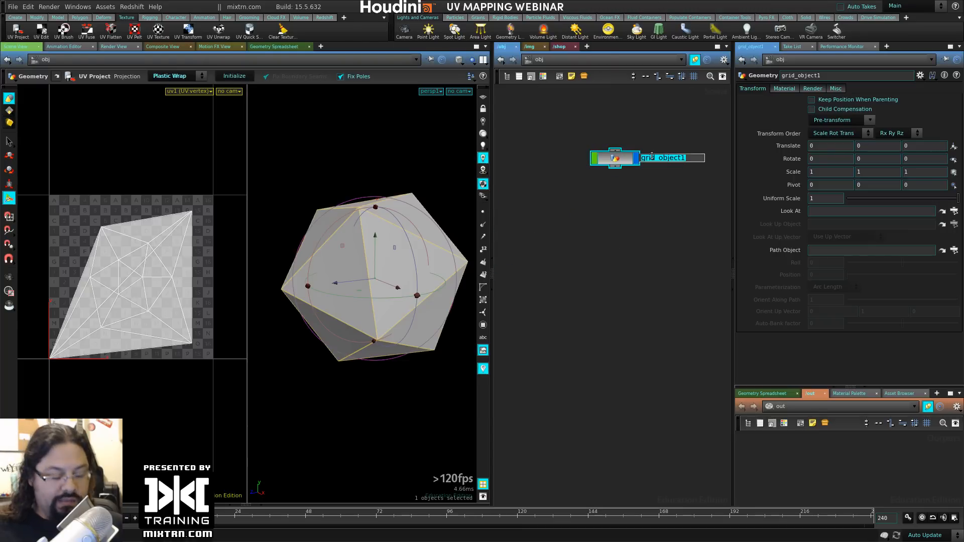
text(simple)
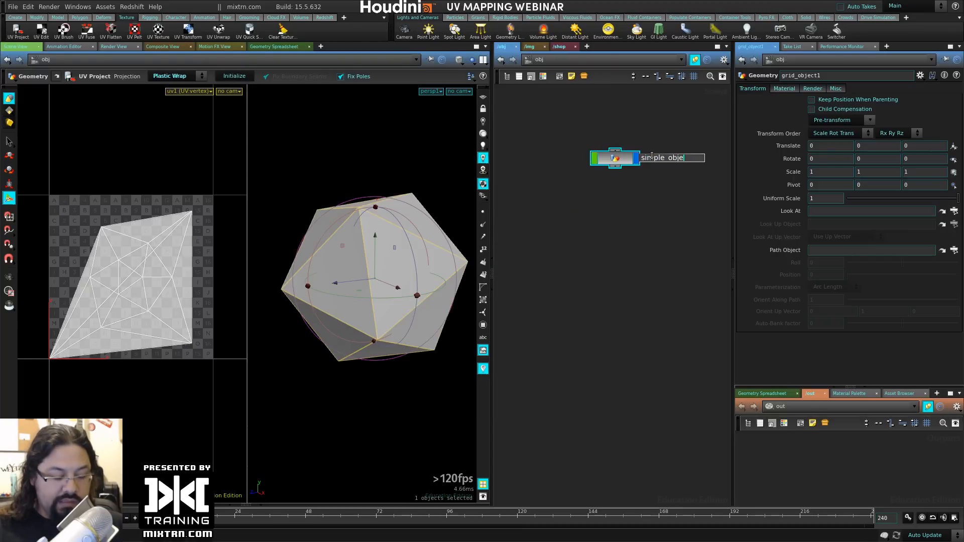
key(Return)
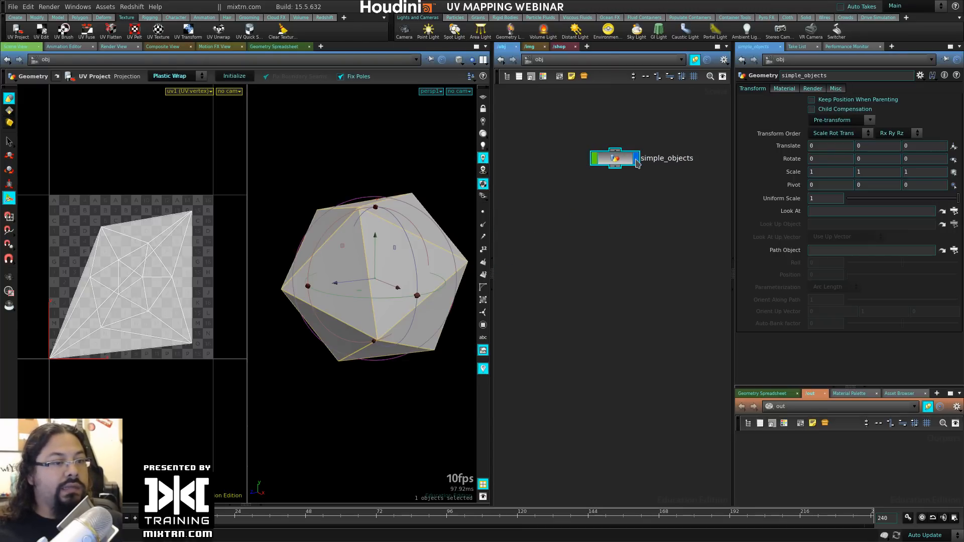
Step: Create a Rubber Toy test geometry object at the origin and turn the view around it
key(Tab)
text(te)
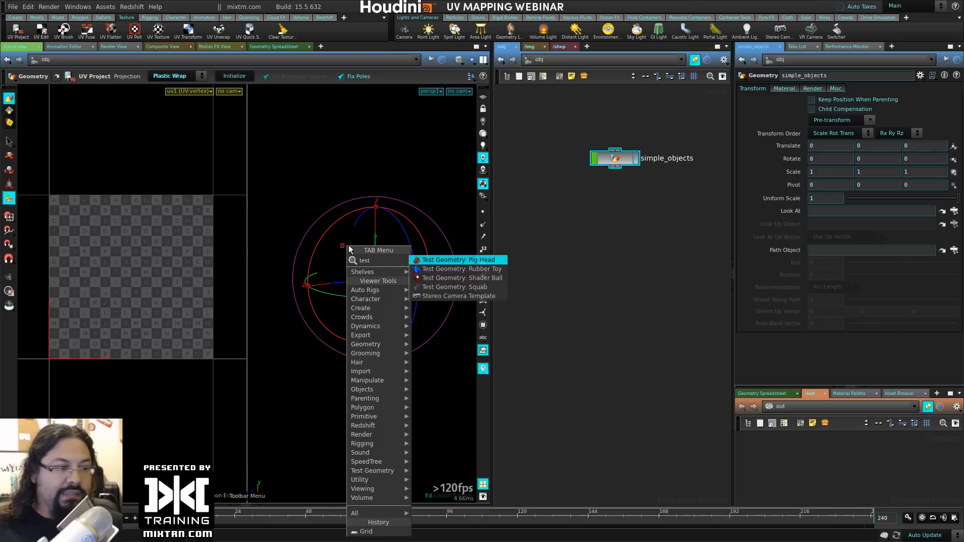
key(Down)
key(Return)
key(Return)
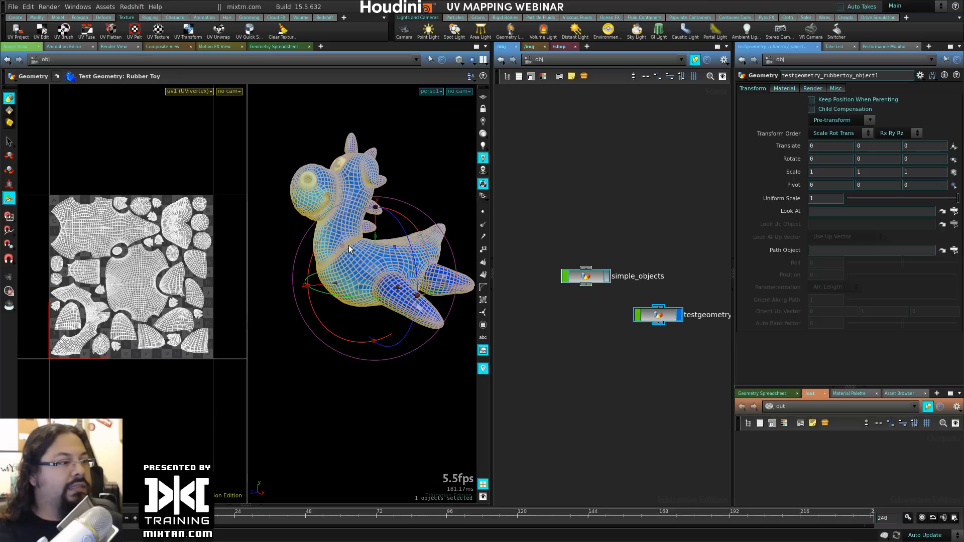
key(Escape)
drag(349, 357, 339, 420)
key(Return)
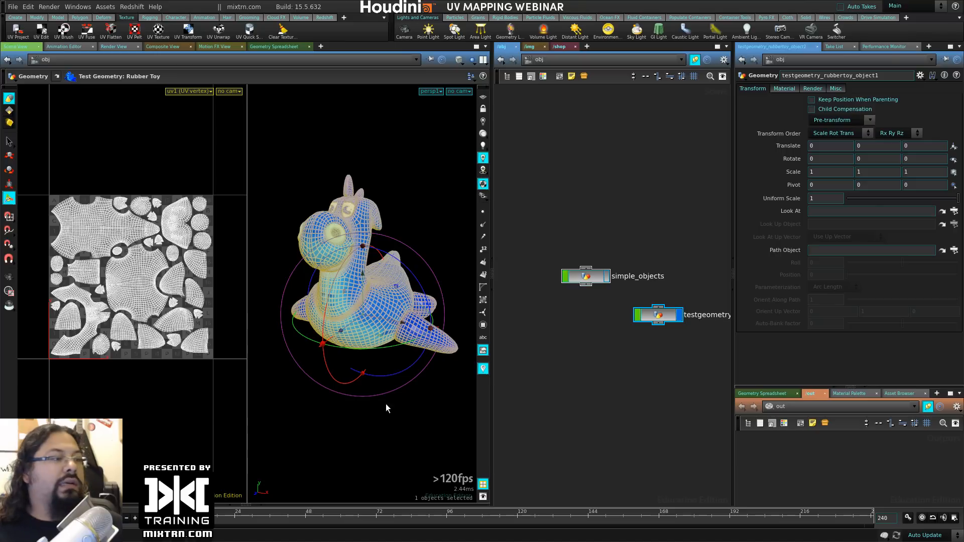
Step: Deselect the rubber toy and display it as Smooth Shaded without wireframe, inspecting its textured surface up close
click(559, 364)
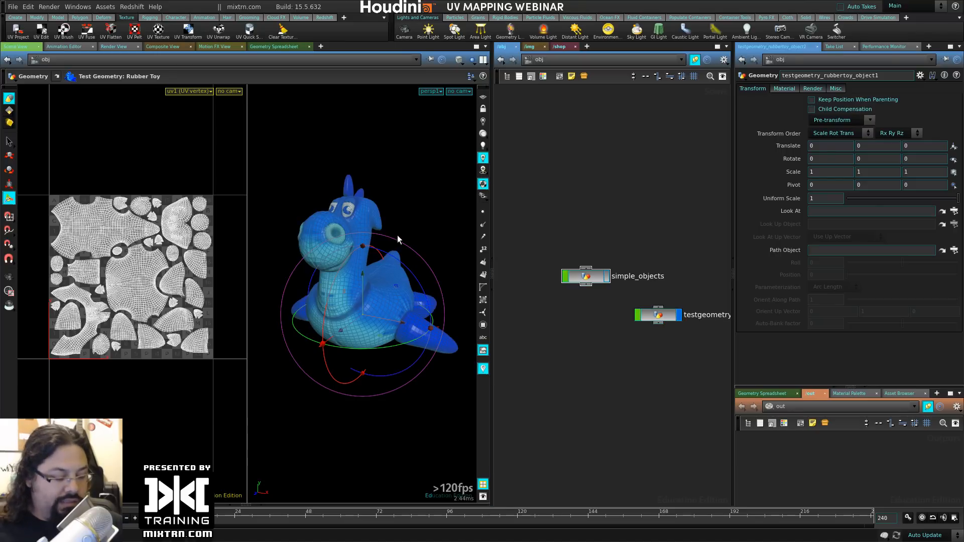
key(shift+w)
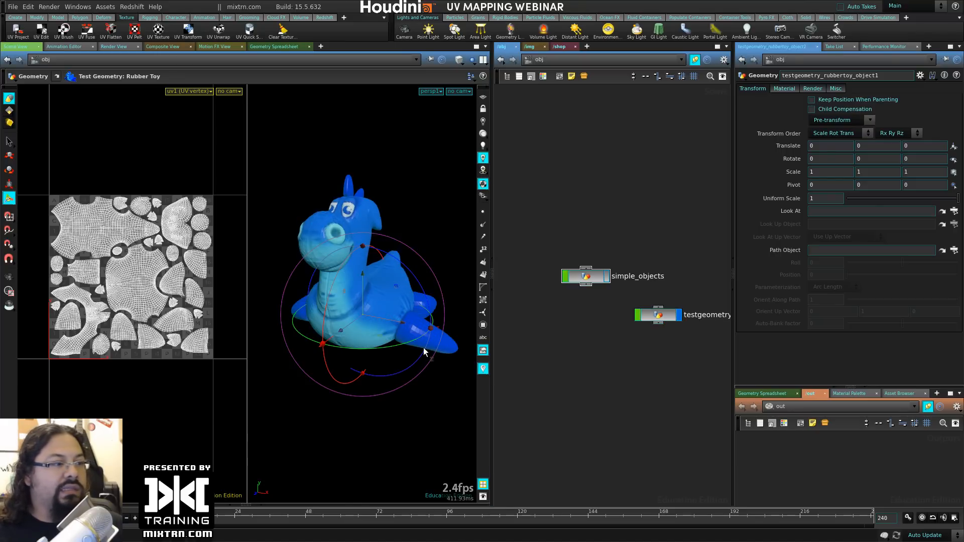
alt+right_drag(307, 287, 355, 286)
click(459, 59)
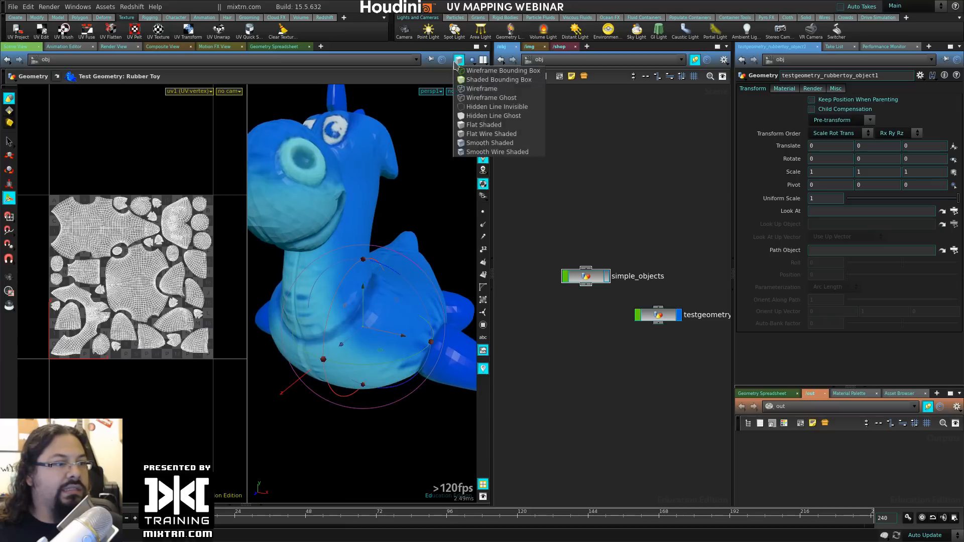
click(473, 145)
alt+drag(404, 312, 370, 336)
Step: Examine the rubber toy's UV layout and textured model in a maximized viewport, and return to the side-by-side UV and perspective views
key(space+b)
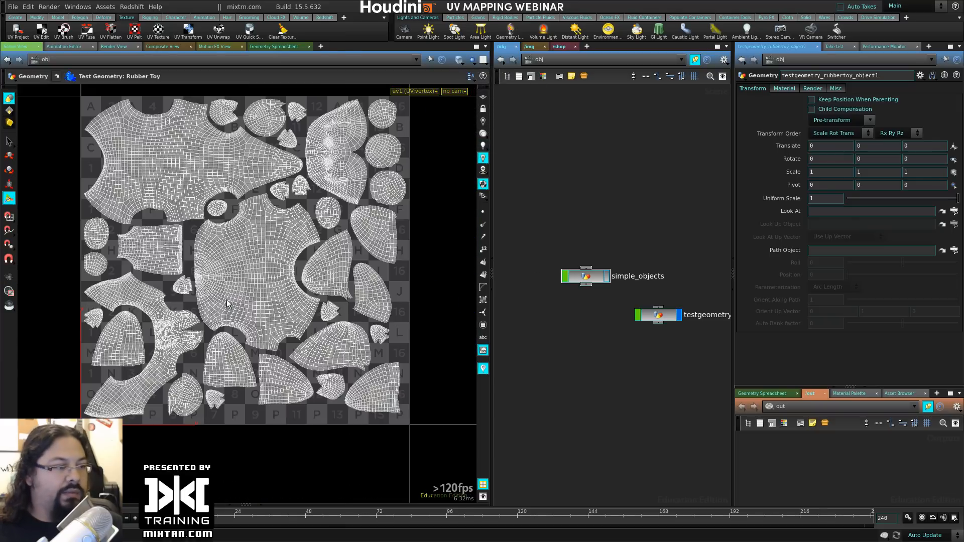
mouse_move(292, 245)
alt+middle_down()
mouse_move(324, 325)
mouse_move(283, 259)
alt+middle_up()
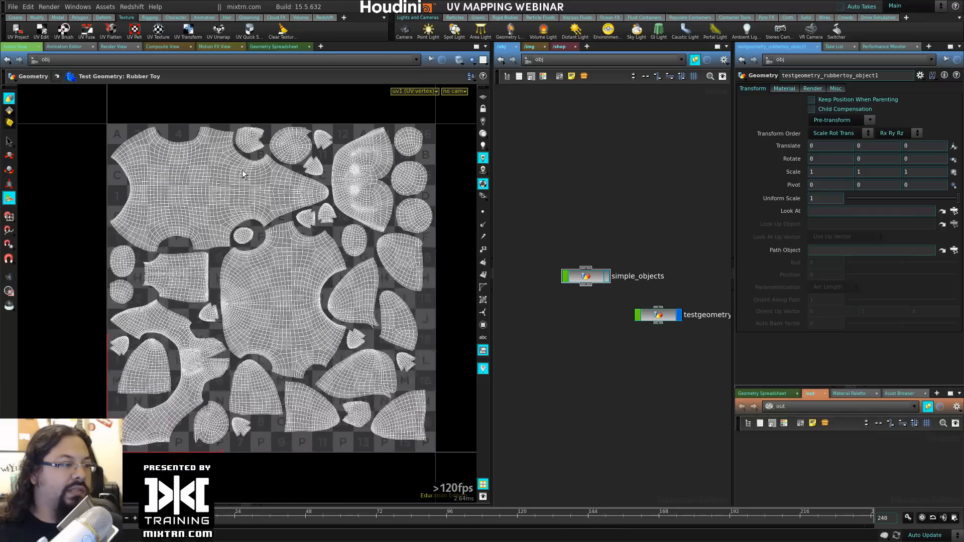
key(space+1)
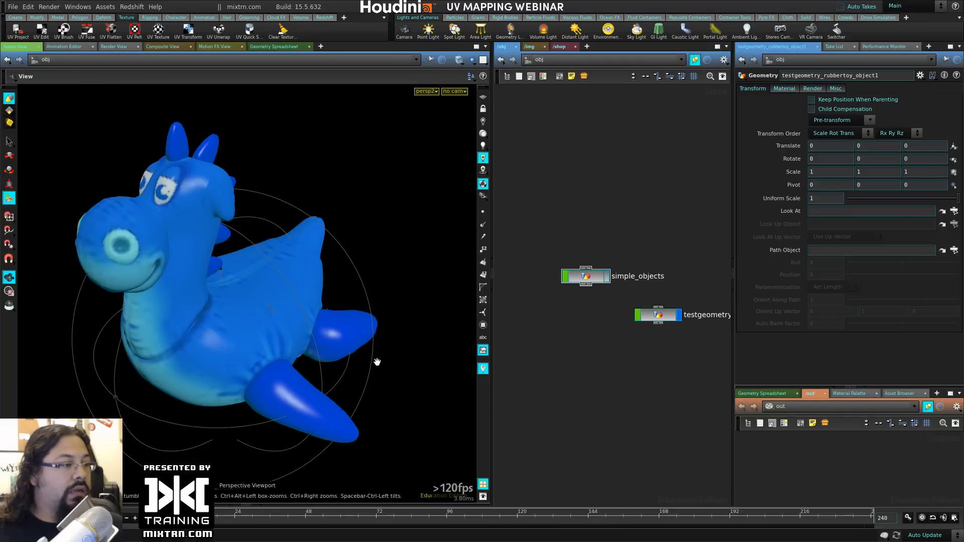
alt+drag(377, 317, 399, 287)
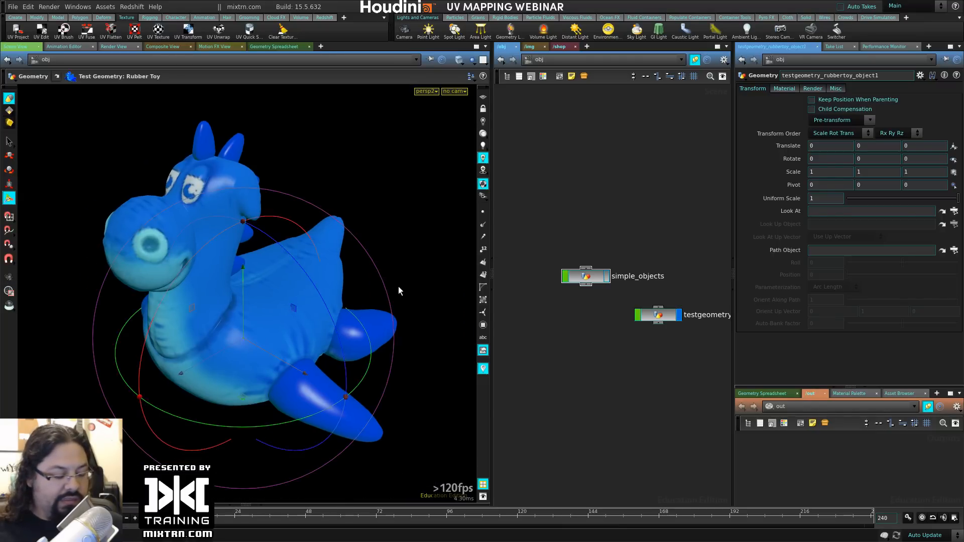
key(space+b)
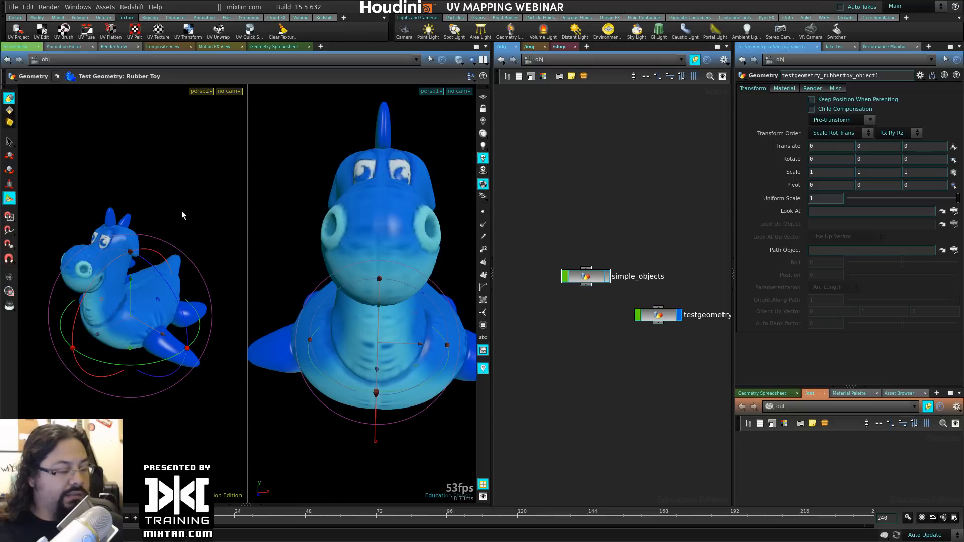
key(space+5)
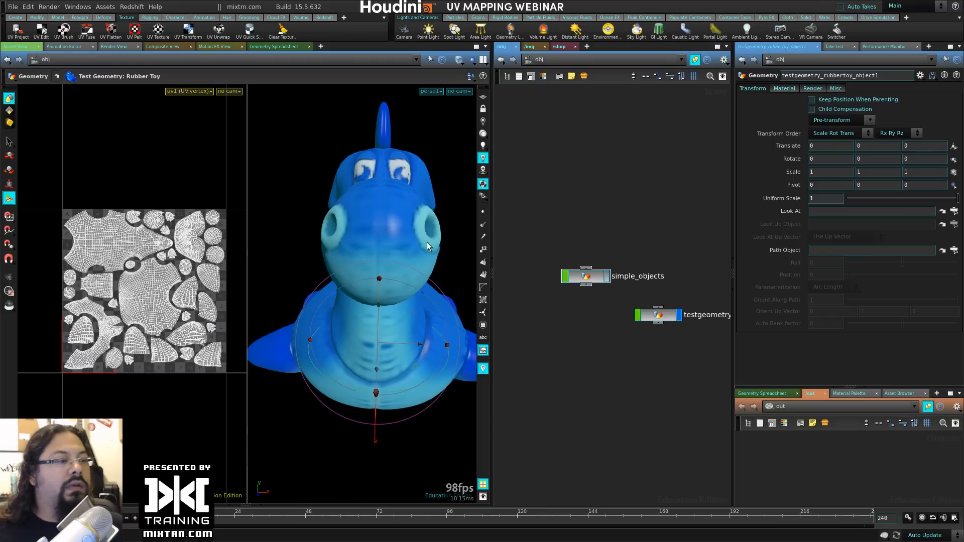
alt+drag(427, 242, 403, 273)
Step: Place the rubber toy node under simple_objects, rename it roberto and enter its network, moving testgeometry_rubbertoy1 higher up
click(648, 315)
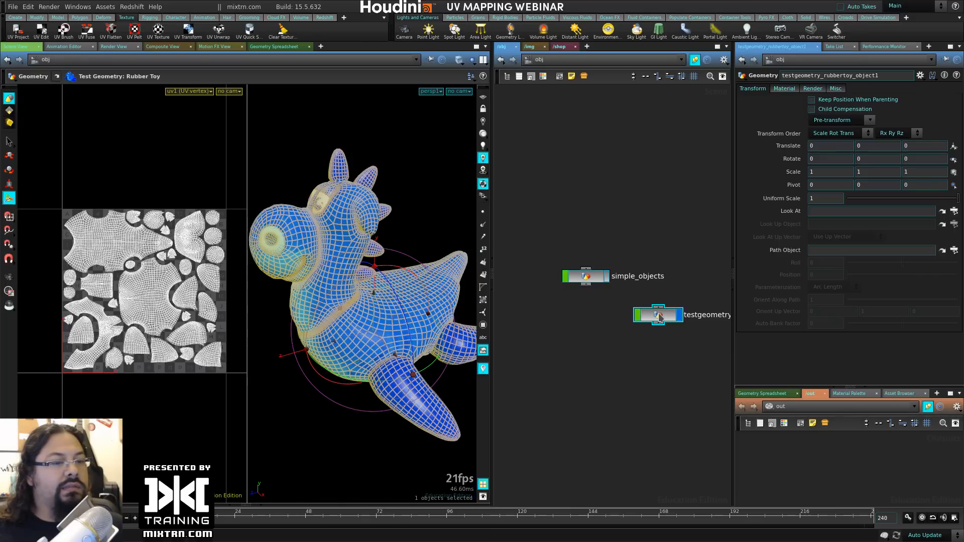
drag(660, 316, 607, 319)
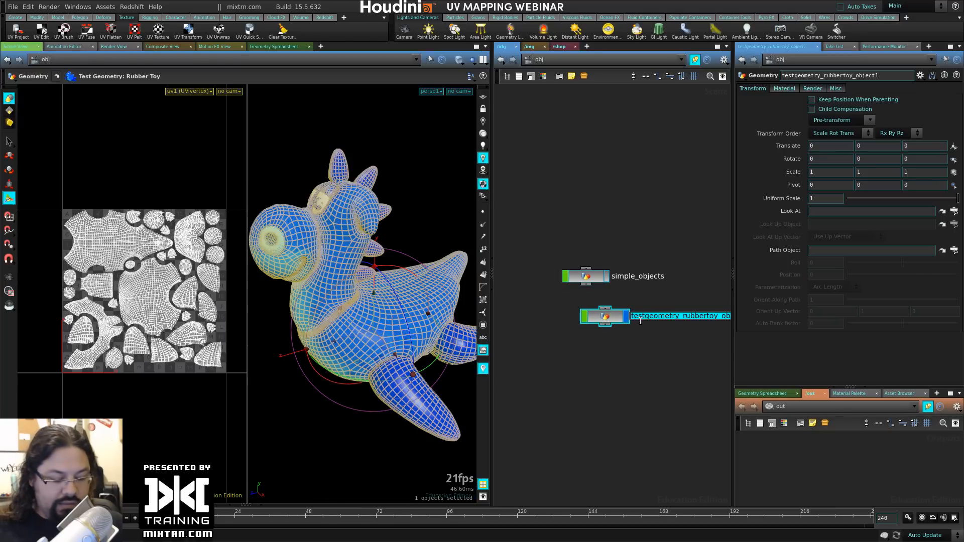
text(roberto)
key(Return)
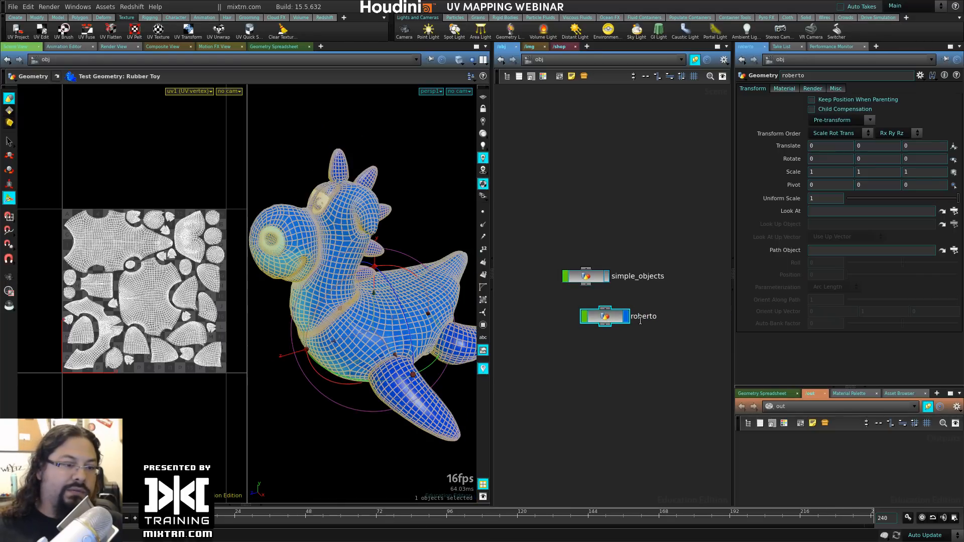
double_click(616, 320)
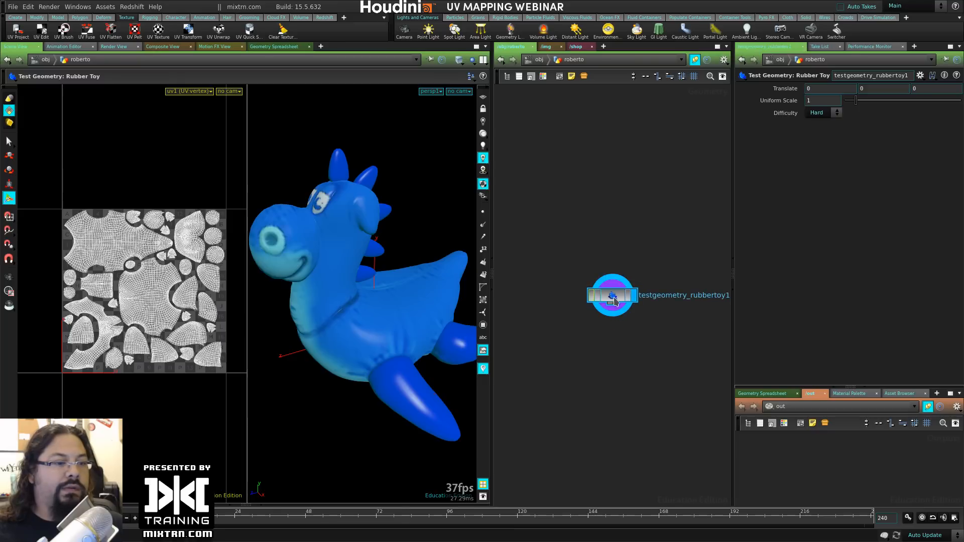
drag(616, 301, 586, 208)
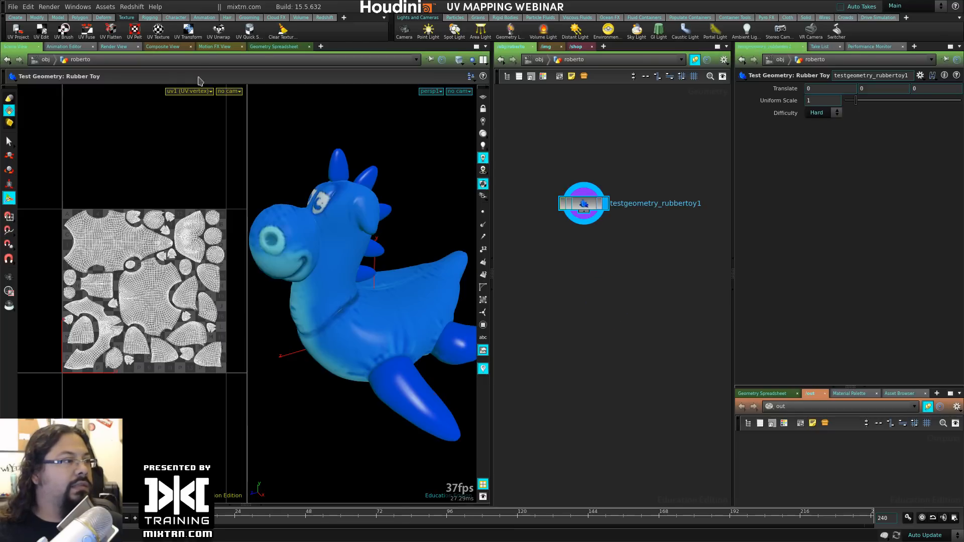
Step: Apply UV Quick Shade to the entire rubber toy and inspect the grid texture on it
click(249, 31)
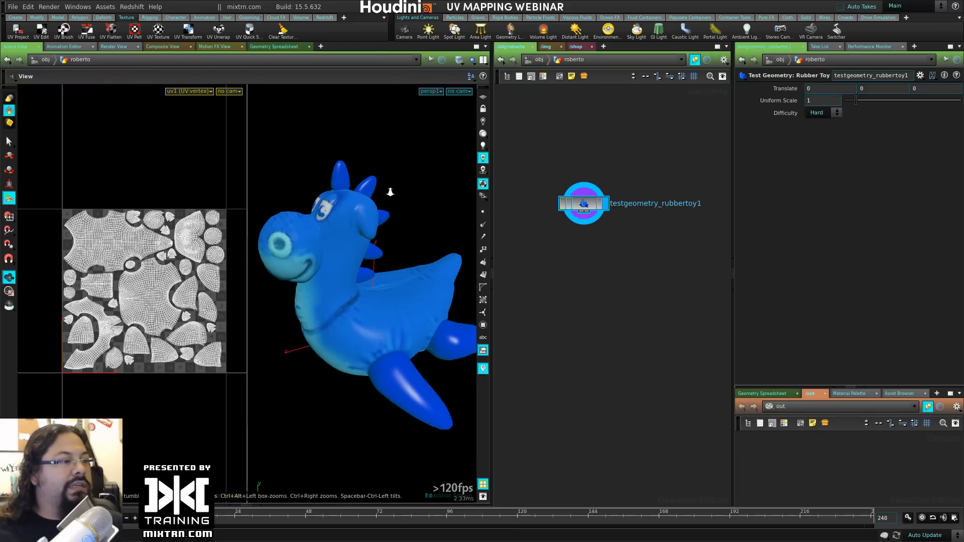
drag(294, 165, 459, 405)
key(Return)
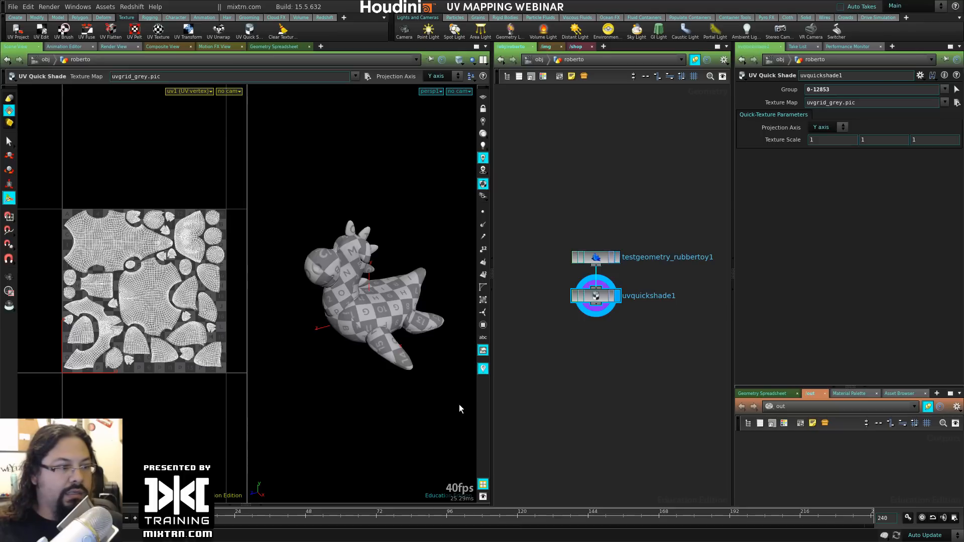
key(Escape)
drag(375, 384, 357, 372)
right_drag(356, 372, 448, 370)
drag(448, 371, 408, 374)
key(Return)
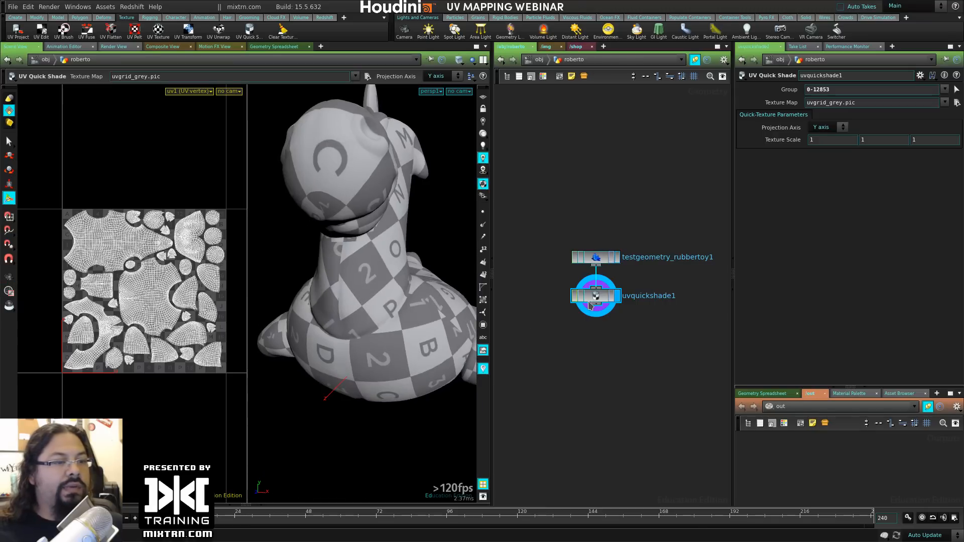
Step: Space out the two nodes and insert an Attribute Delete node between testgeometry_rubbertoy1 and uvquickshade1
drag(590, 306, 591, 404)
drag(593, 257, 593, 187)
key(Tab)
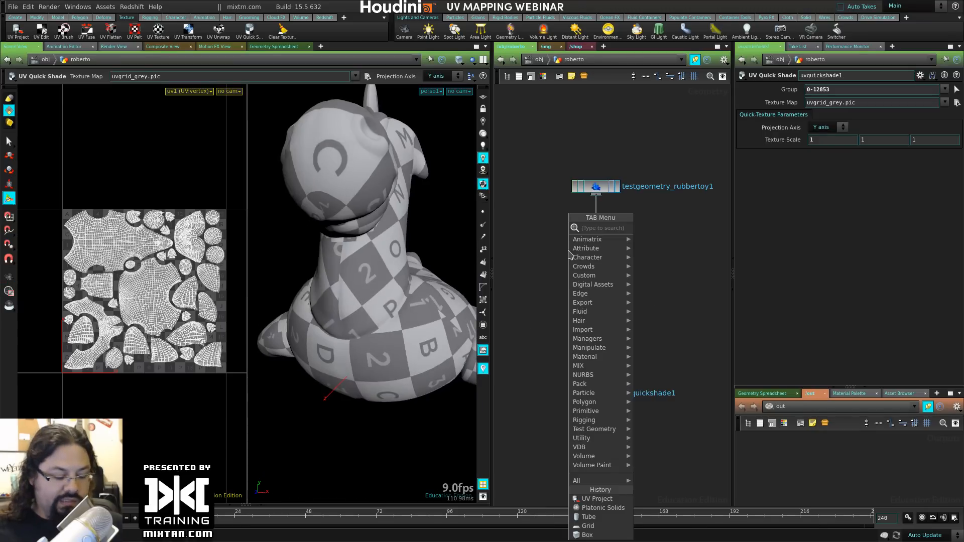
text(attr)
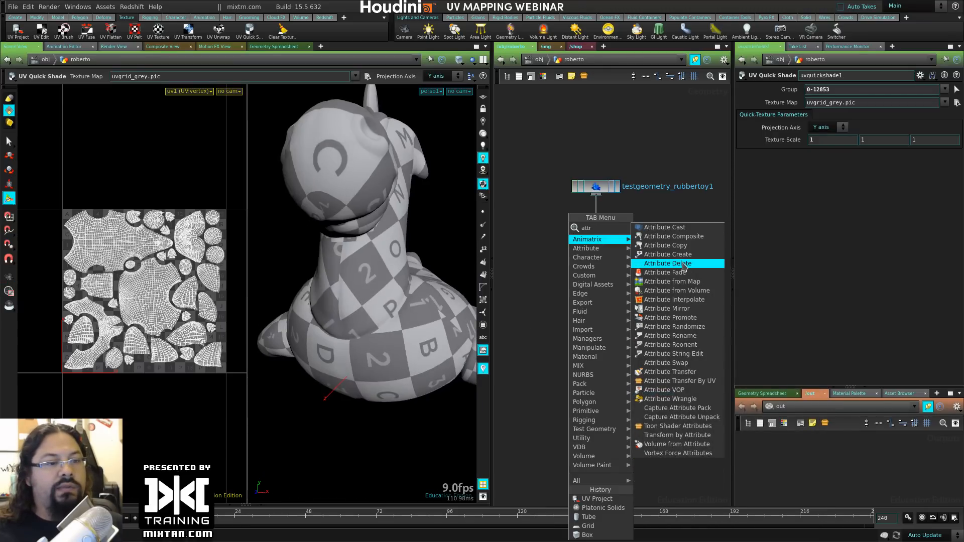
click(684, 266)
click(621, 221)
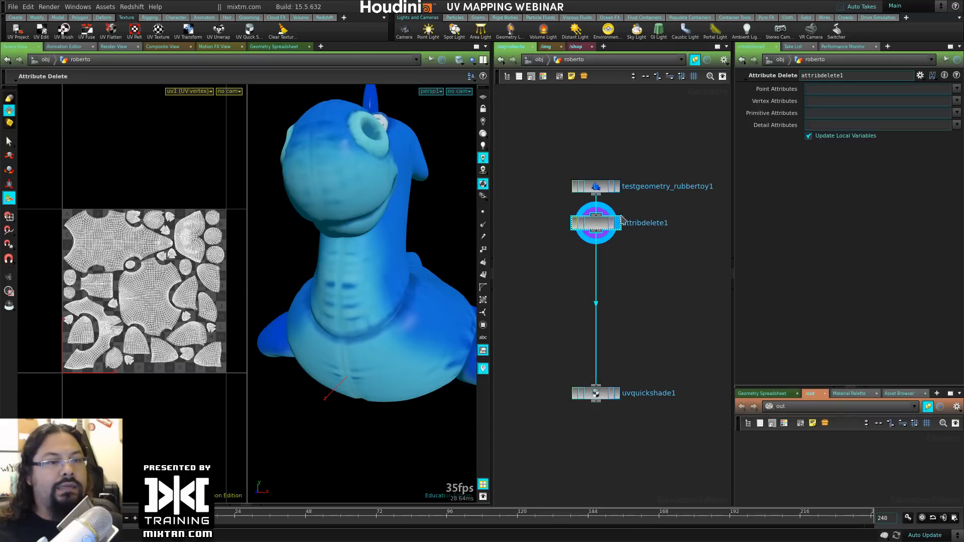
Step: Check the rubber toy's attribute info and set the Attribute Delete node to remove the vertex attribute uv
middle_click(597, 189)
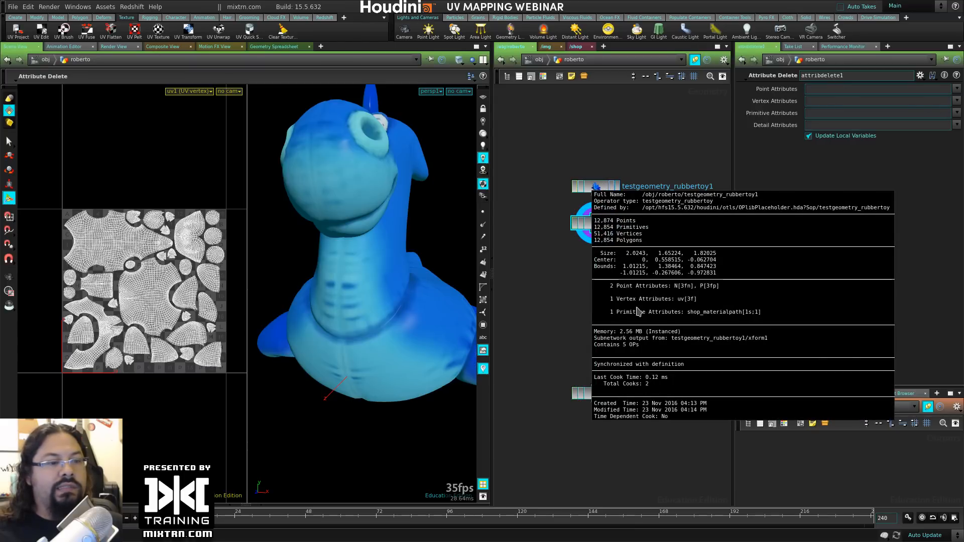
click(957, 101)
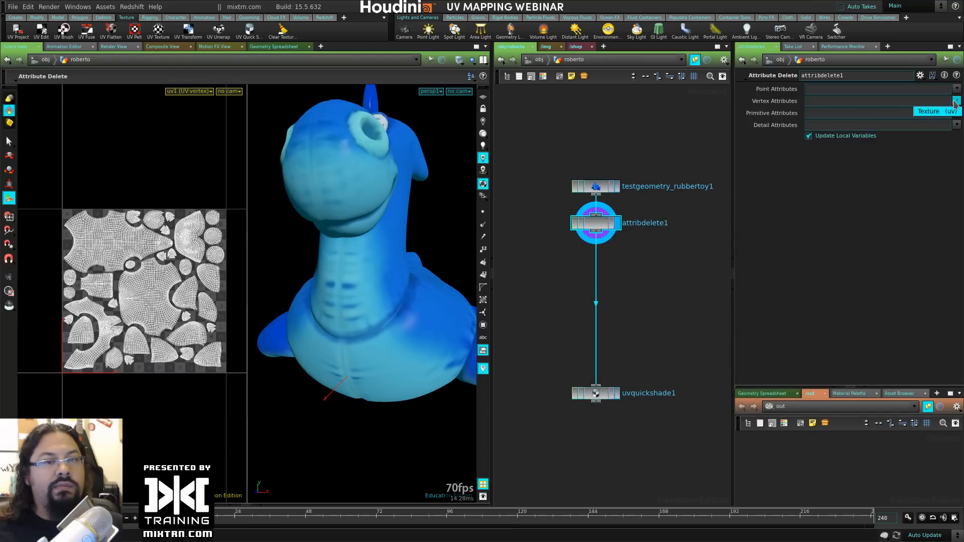
click(929, 110)
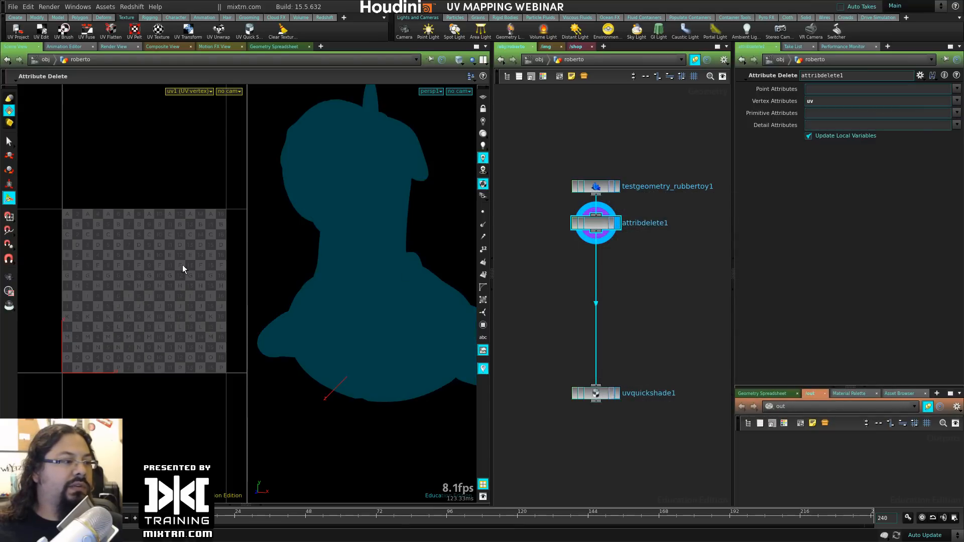
key(Escape)
drag(402, 267, 365, 262)
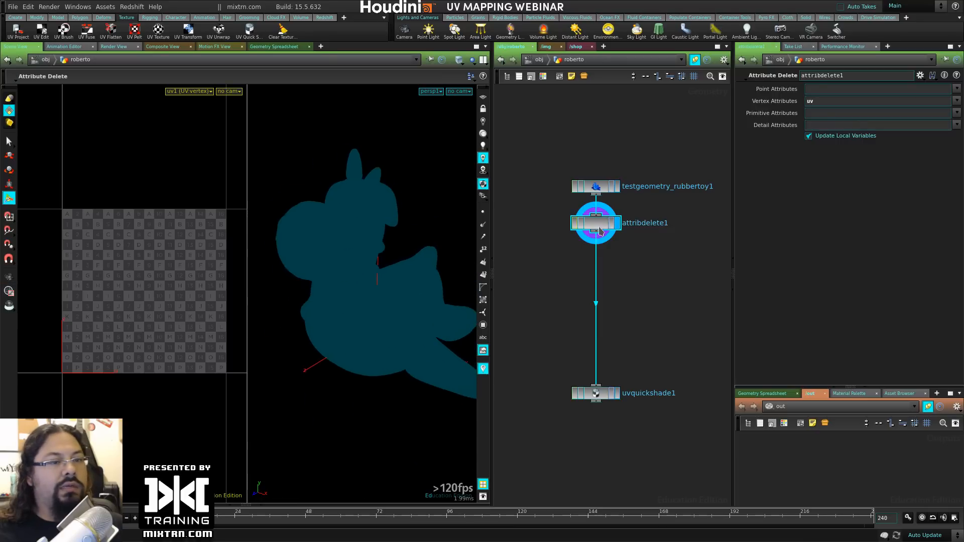
Step: Also remove the primitive attribute shop_materialpath in the Attribute Delete node and inspect the untextured toy
click(957, 112)
click(944, 124)
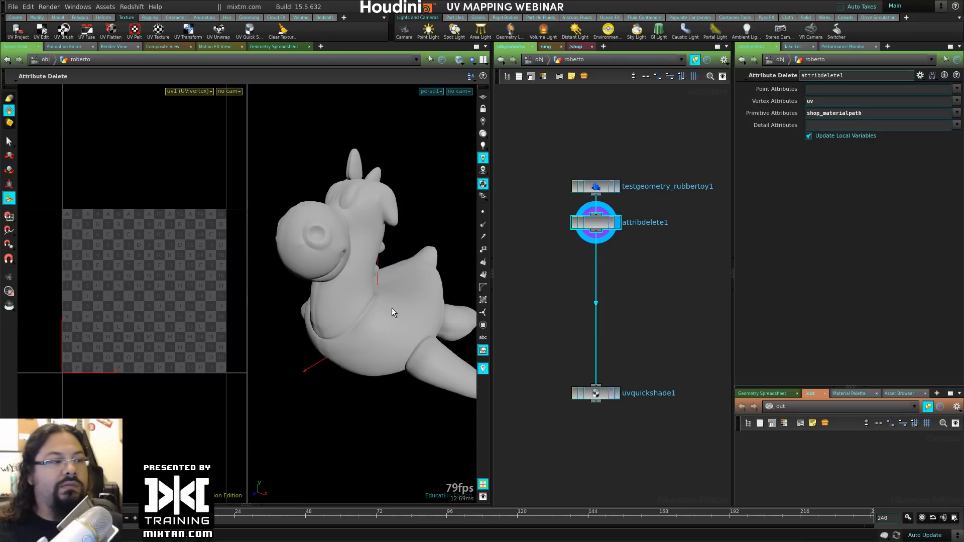
drag(392, 308, 309, 326)
scroll(382, 319, up, 5)
scroll(389, 320, down, 5)
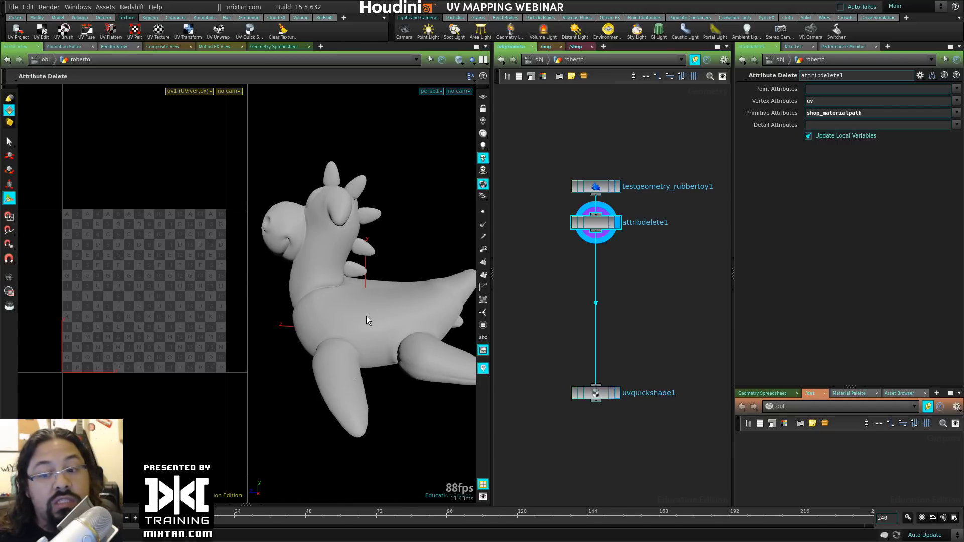
drag(402, 262, 352, 282)
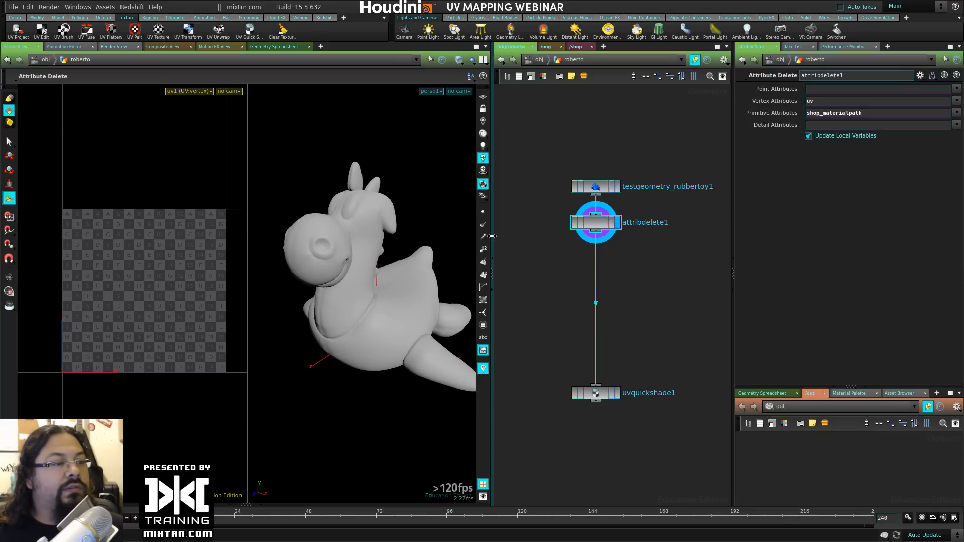
Step: Widen the viewport area, switch to geometry selection and show the toy's wireframe over its shading, viewing it from several sides
drag(492, 269, 519, 270)
drag(409, 273, 387, 275)
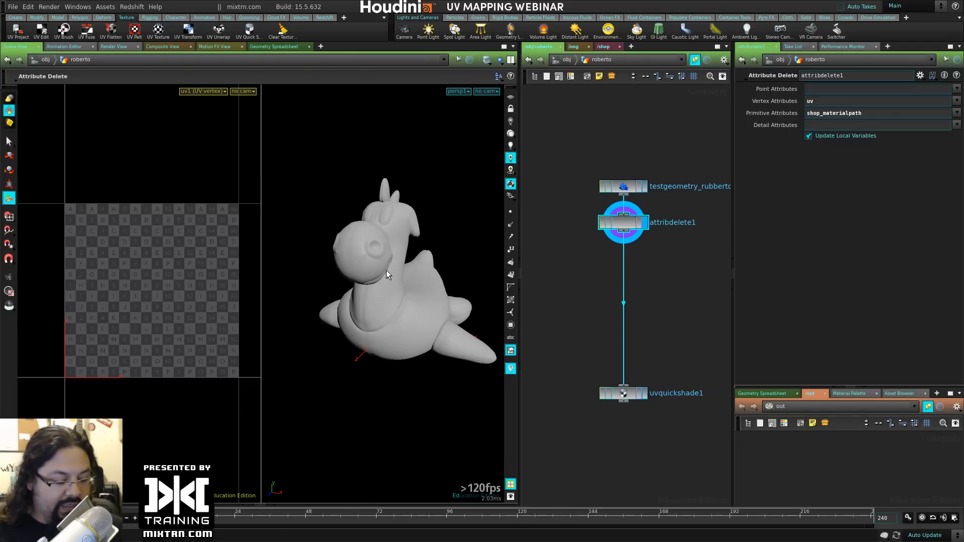
key(s)
key(shift+w)
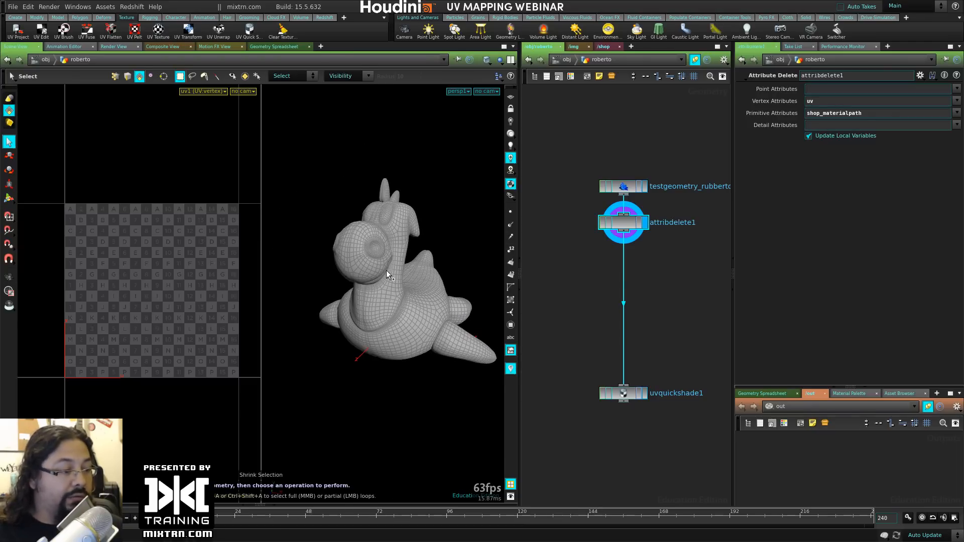
alt+drag(387, 271, 390, 319)
alt+right_drag(390, 318, 351, 325)
mouse_move(351, 325)
alt+mouse_down()
mouse_move(361, 327)
mouse_move(301, 324)
alt+mouse_up()
alt+right_drag(465, 293, 394, 302)
alt+drag(393, 302, 363, 329)
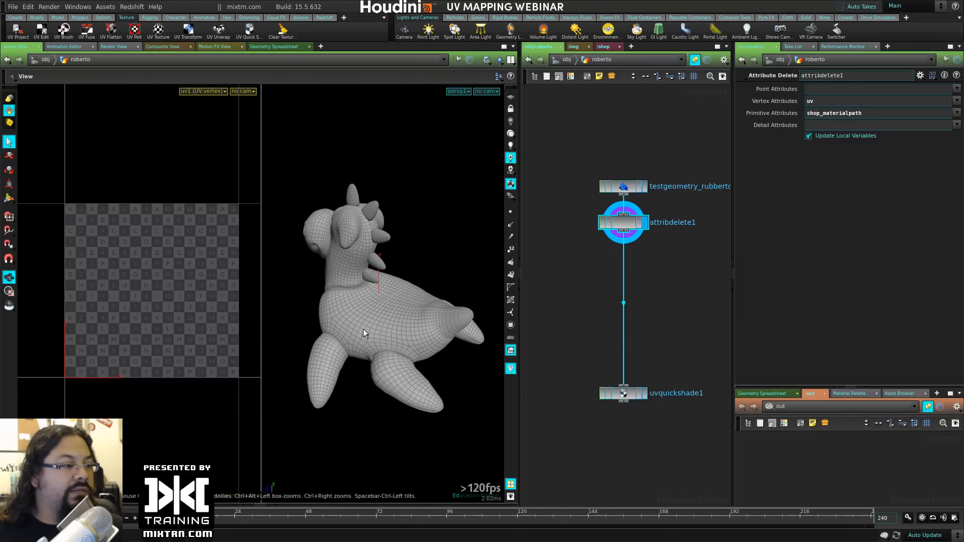
Step: Select the toy's flippers one after another as whole connected pieces to examine how the model is split up
double_click(317, 372)
alt+drag(353, 430, 353, 420)
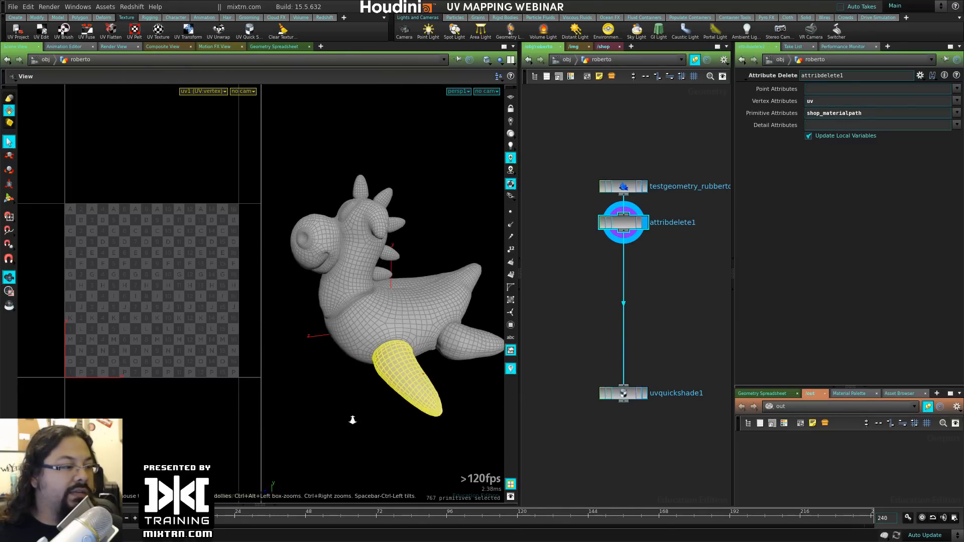
alt+right_drag(353, 420, 424, 437)
alt+middle_drag(424, 437, 345, 368)
alt+drag(344, 368, 317, 366)
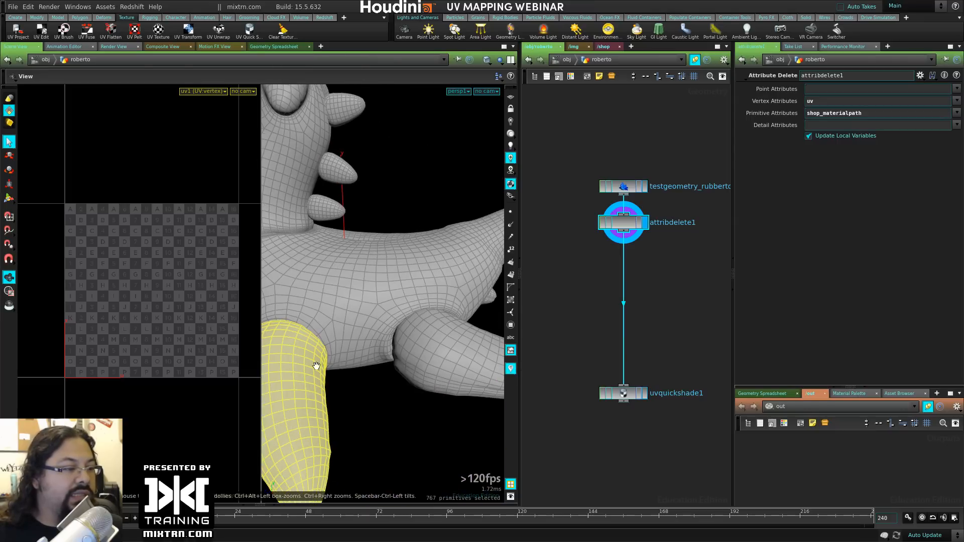
double_click(432, 347)
alt+drag(411, 435, 432, 380)
double_click(379, 352)
scroll(387, 421, down, 5)
alt+middle_drag(432, 381, 397, 442)
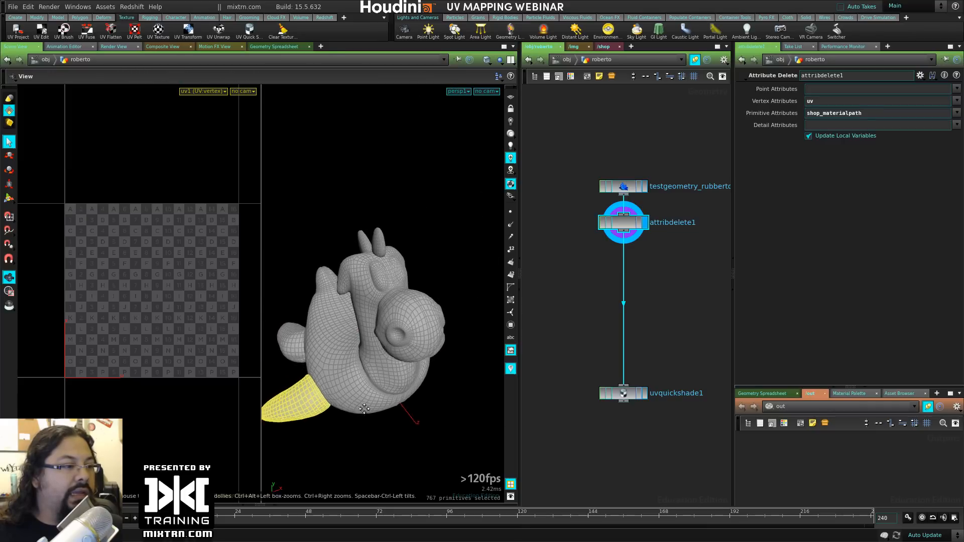
alt+drag(397, 442, 393, 345)
alt+middle_drag(393, 344, 387, 360)
alt+right_drag(387, 359, 453, 262)
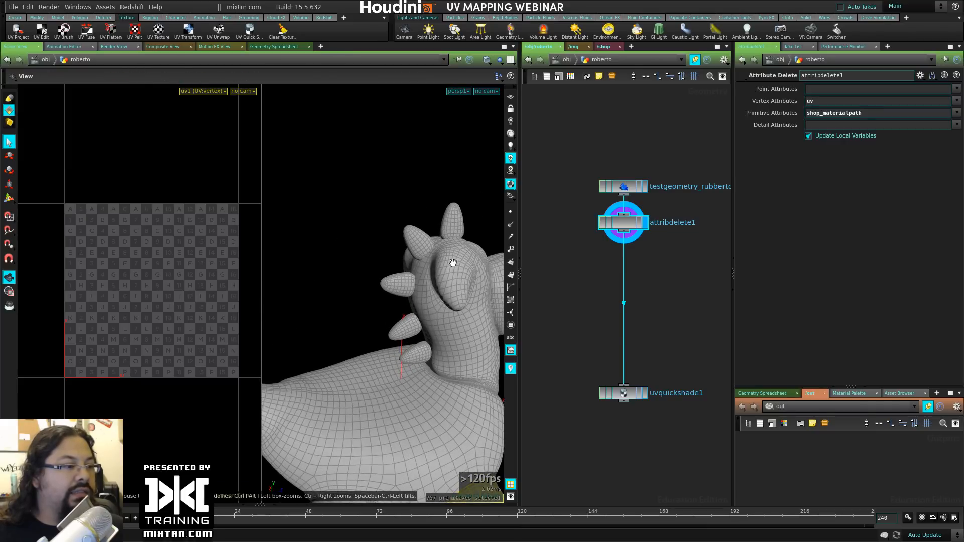
Step: Select all five spikes along the toy's head and neck together as connected pieces
shift+double_click(453, 228)
shift+double_click(414, 238)
shift+double_click(395, 290)
shift+double_click(414, 331)
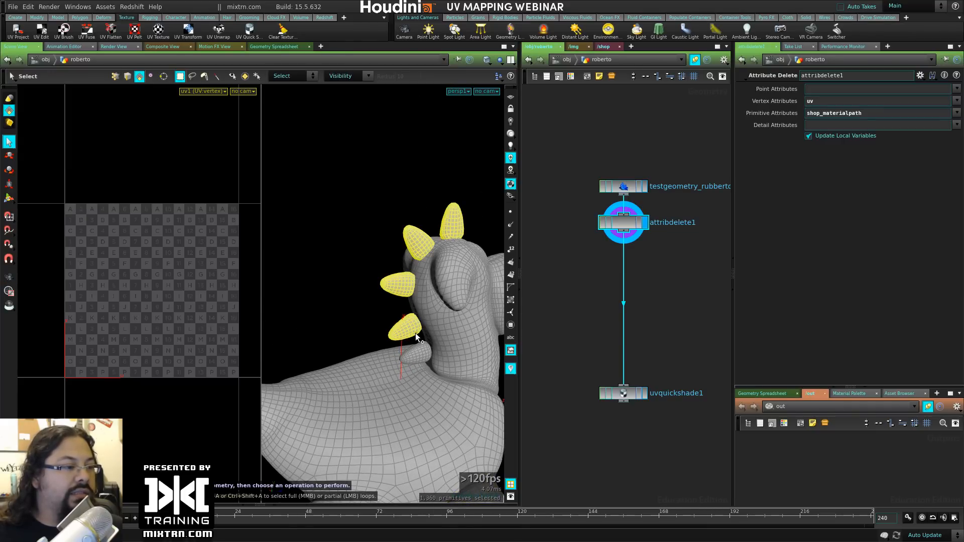
shift+double_click(420, 348)
alt+drag(397, 367, 416, 383)
scroll(425, 373, down, 3)
Step: Select the toy's main body including the head, and add a Visibility node that hides the Non-Selected Primitives
double_click(393, 347)
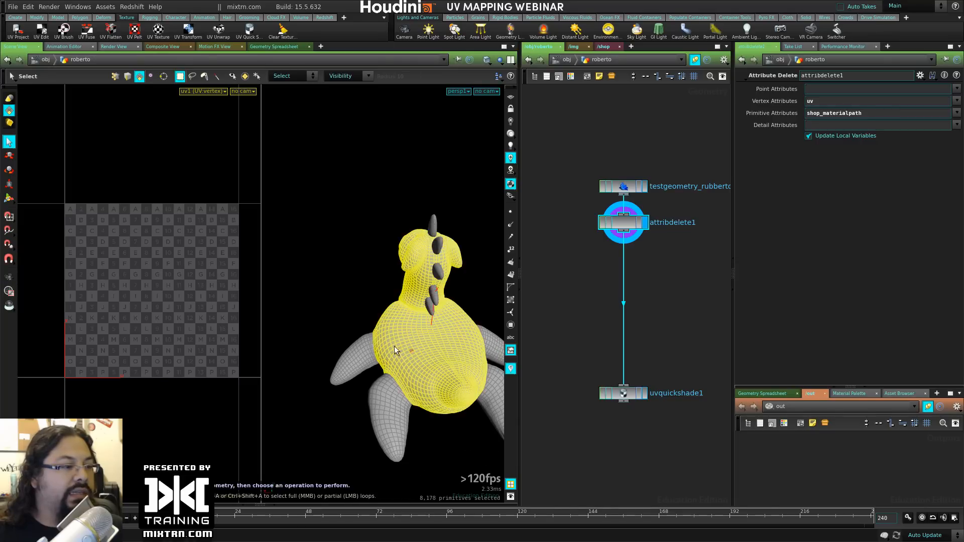
alt+drag(395, 347, 374, 256)
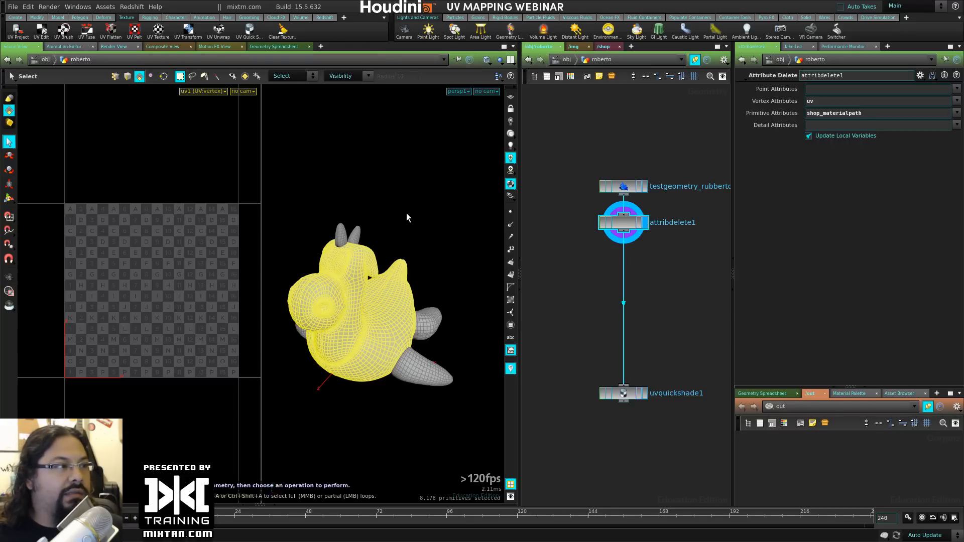
alt+drag(407, 217, 417, 175)
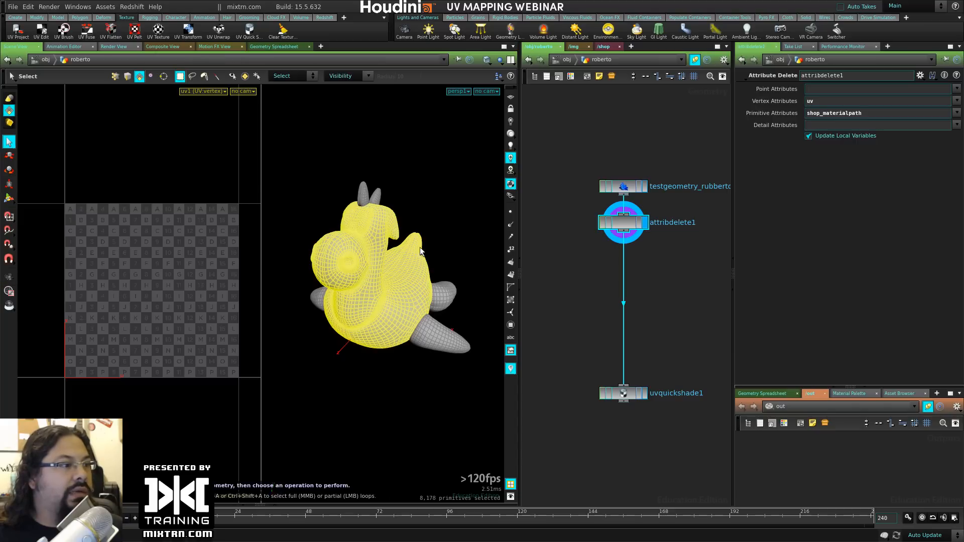
key(Tab)
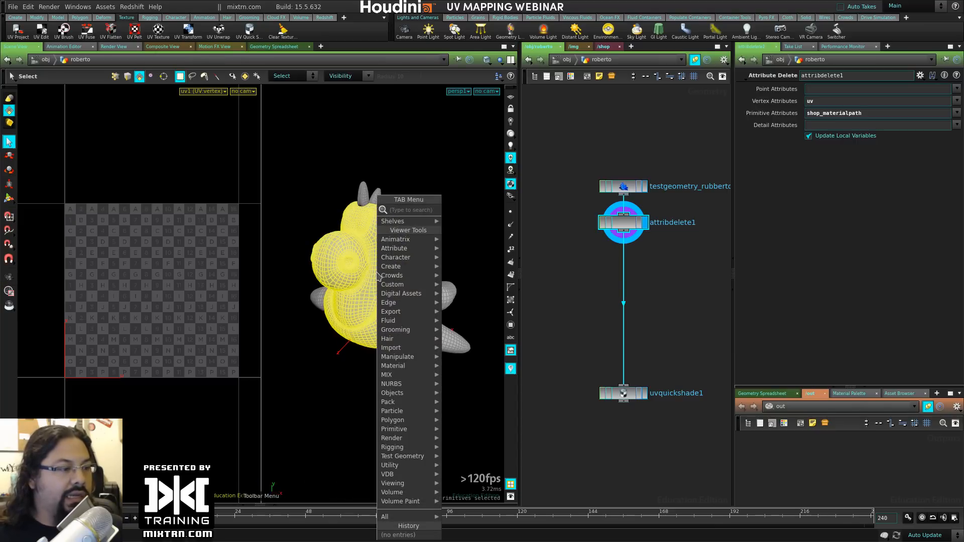
text(visibility)
key(Return)
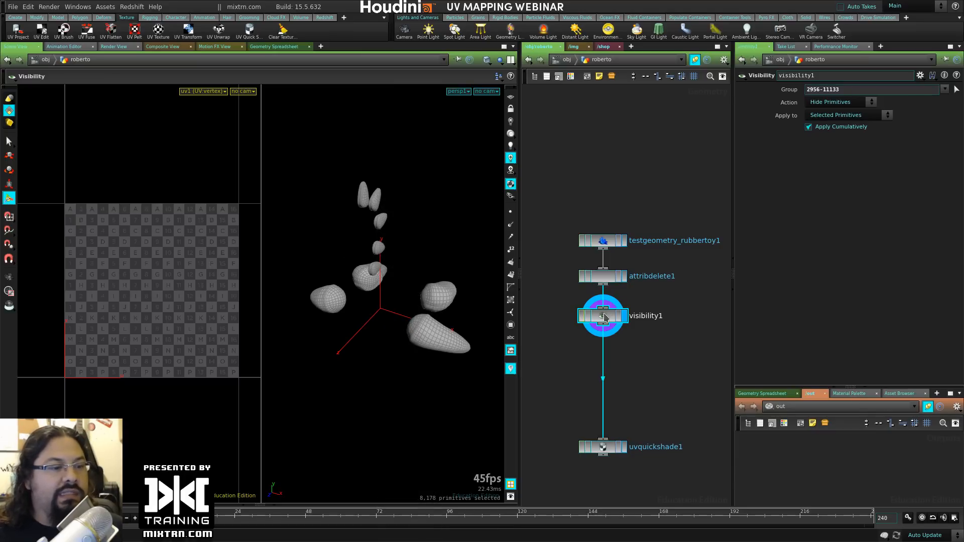
click(857, 103)
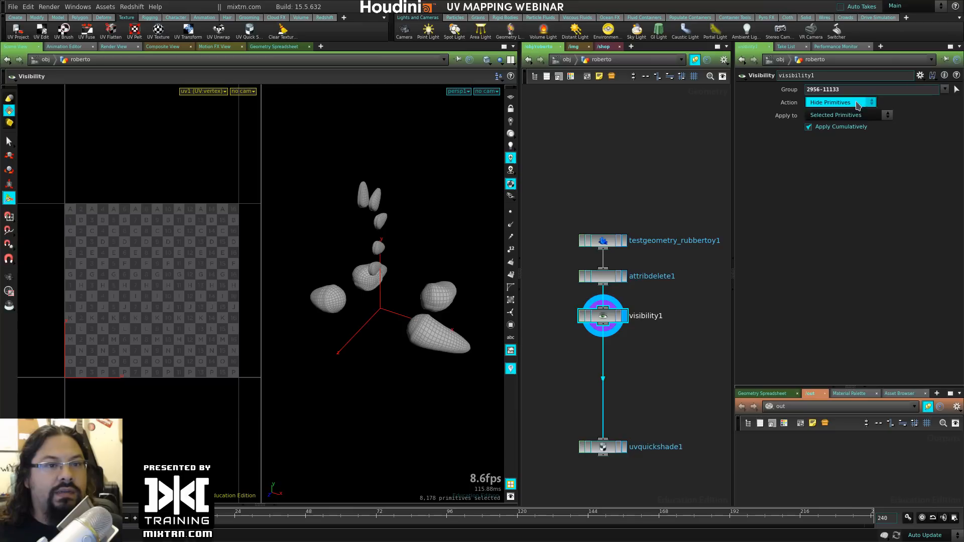
click(881, 115)
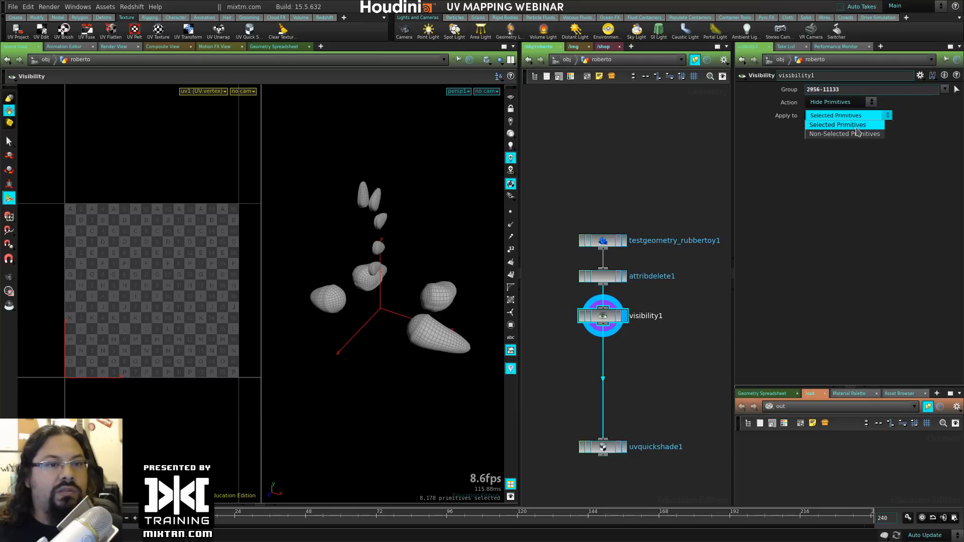
click(858, 132)
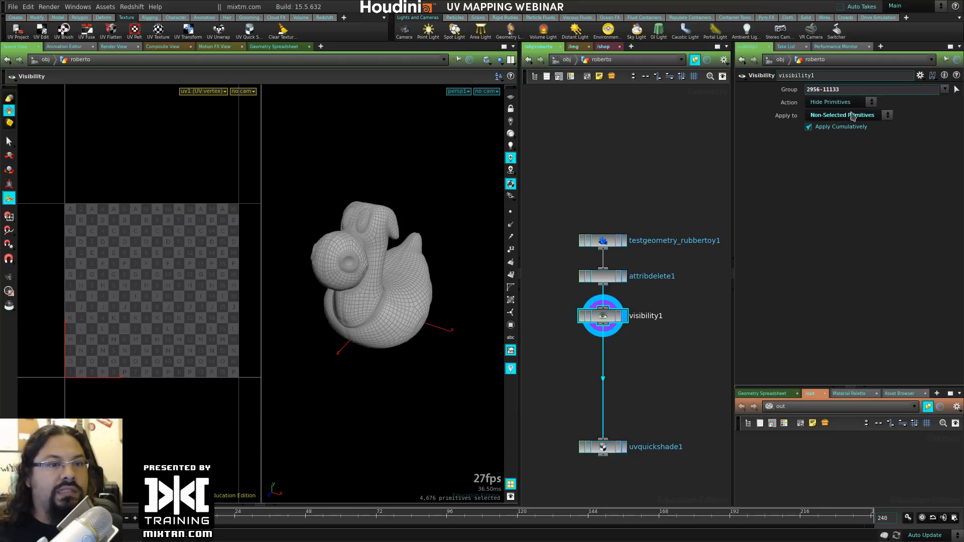
Step: Move the Rubber Toy, Attribute Delete and Visibility nodes up to leave more room above the UV Quick Shade node
key(Escape)
drag(412, 309, 373, 328)
drag(392, 242, 387, 273)
drag(609, 298, 582, 195)
drag(608, 331, 608, 245)
Step: Insert a UV Project node between the Visibility and UV Quick Shade nodes and line it up with the chain
key(Tab)
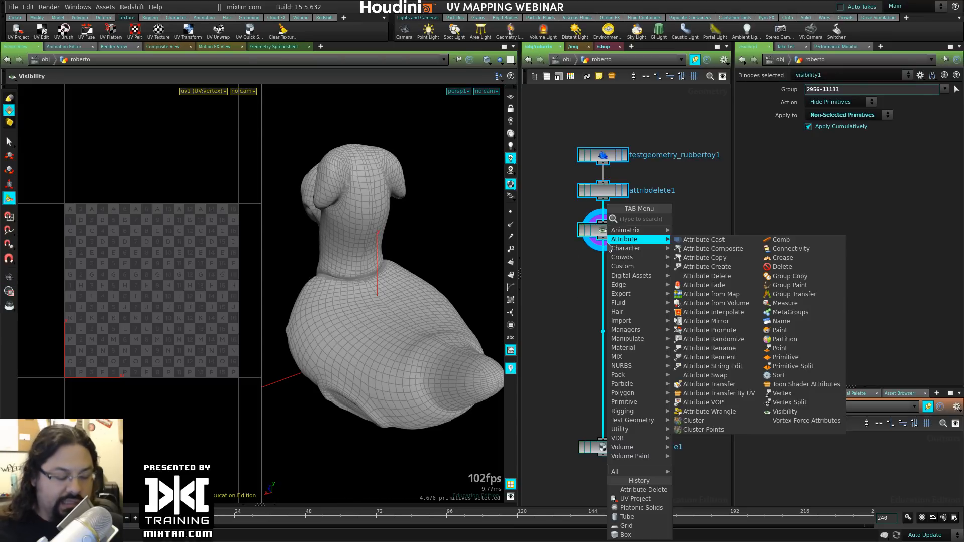
text(uvp)
key(Down)
key(Return)
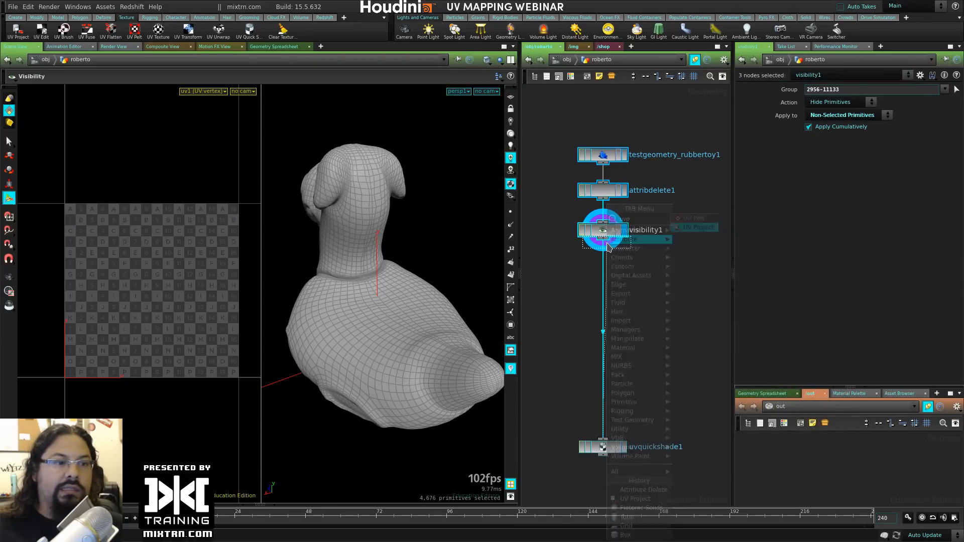
click(623, 275)
click(620, 276)
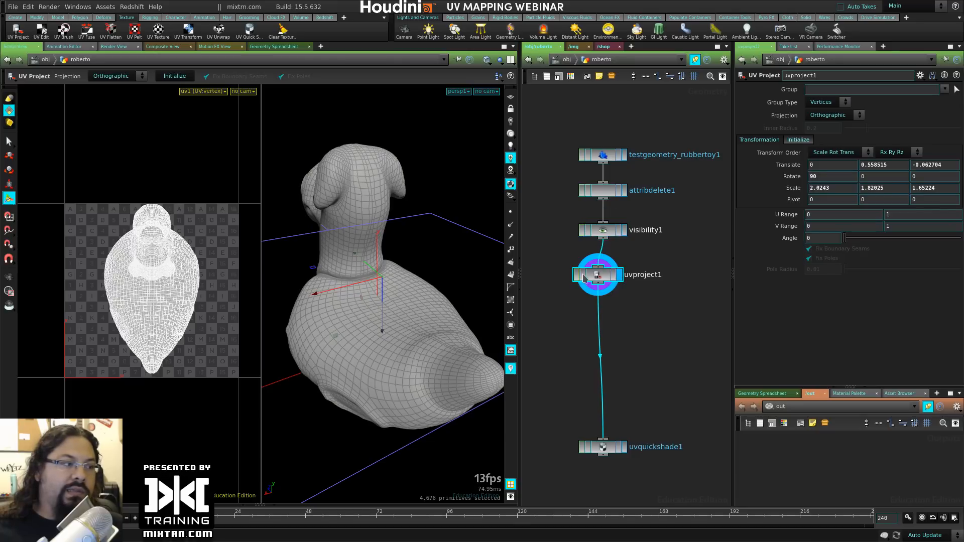
drag(594, 279, 599, 272)
alt+drag(381, 308, 310, 251)
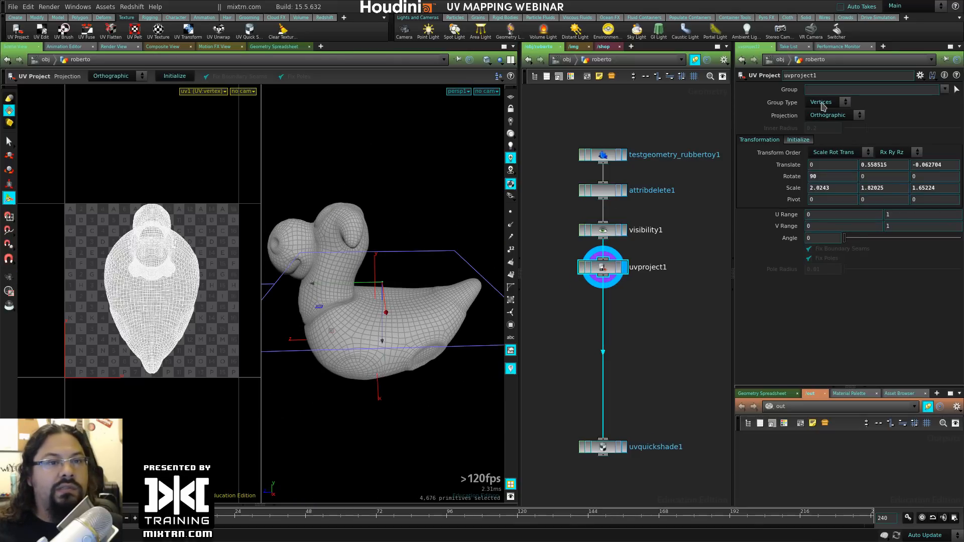
Step: Try the Polar, Cylindrical, Toroidal and Plastic Wrap projections on the body in turn, and delete the UV Project node
click(834, 115)
click(826, 130)
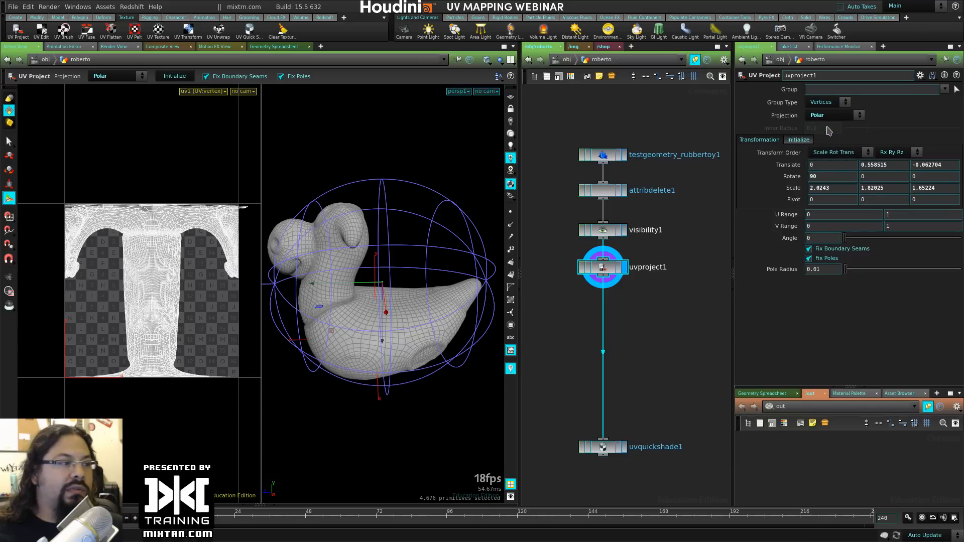
click(847, 116)
click(834, 146)
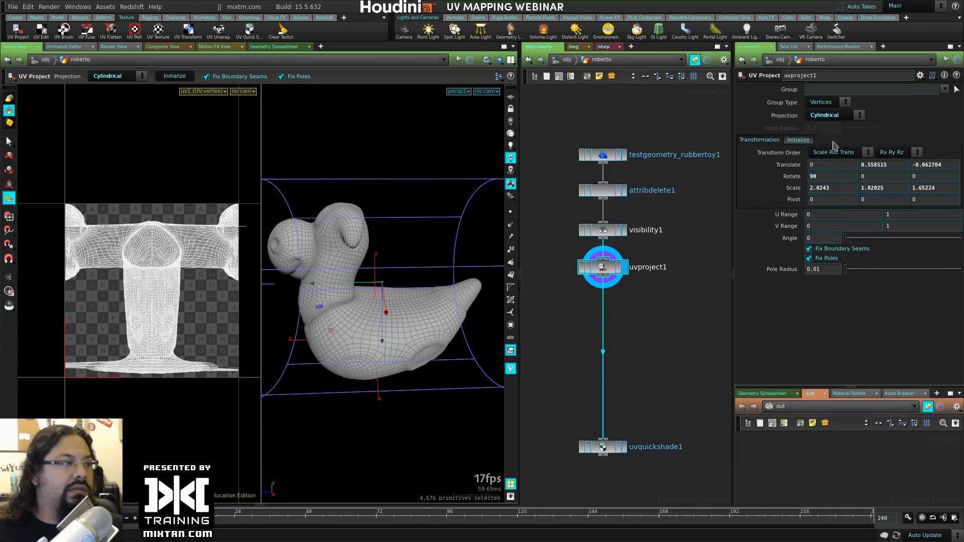
click(831, 117)
click(832, 154)
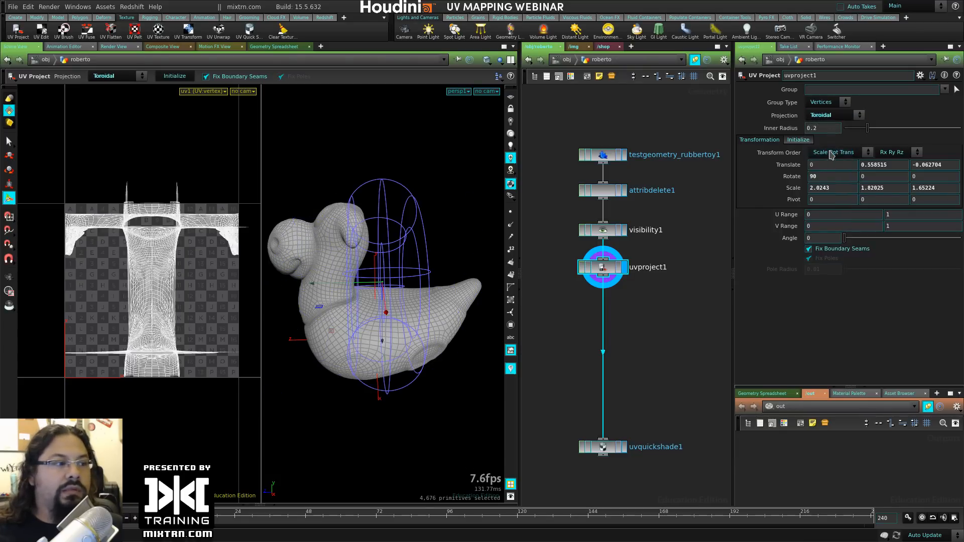
click(834, 115)
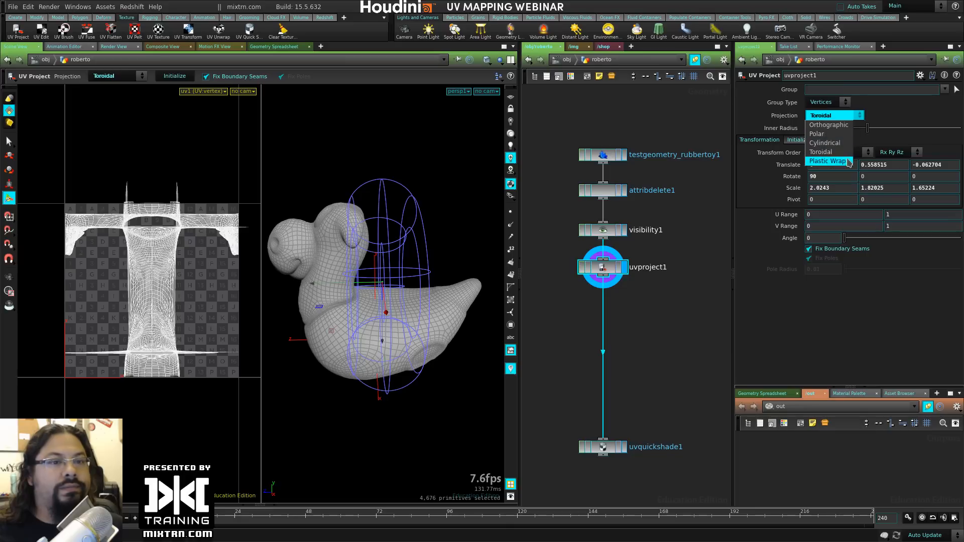
click(831, 162)
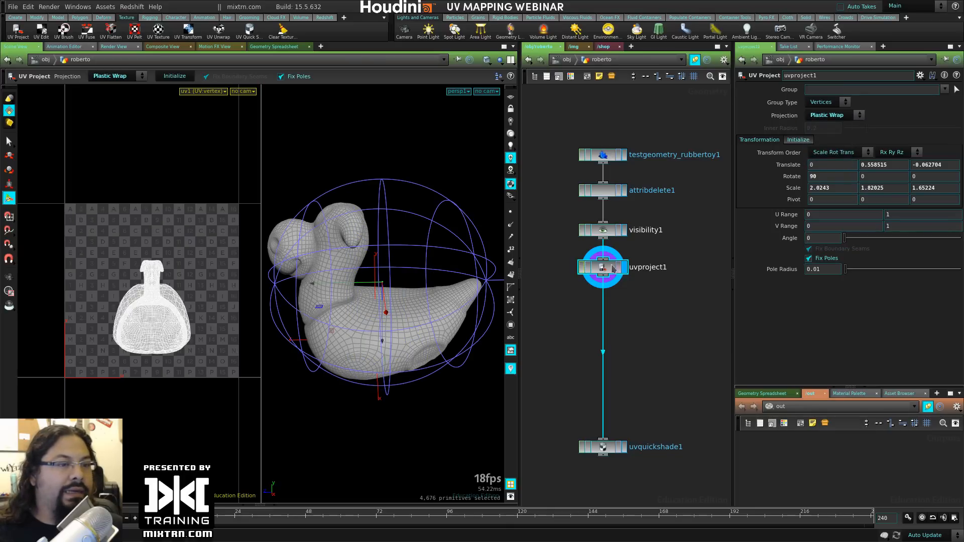
key(Up)
Step: Examine the toy's neck and the crease where it meets the body from several sides
alt+drag(331, 326, 353, 351)
alt+right_drag(353, 351, 398, 346)
alt+drag(399, 347, 438, 304)
alt+right_drag(437, 304, 461, 320)
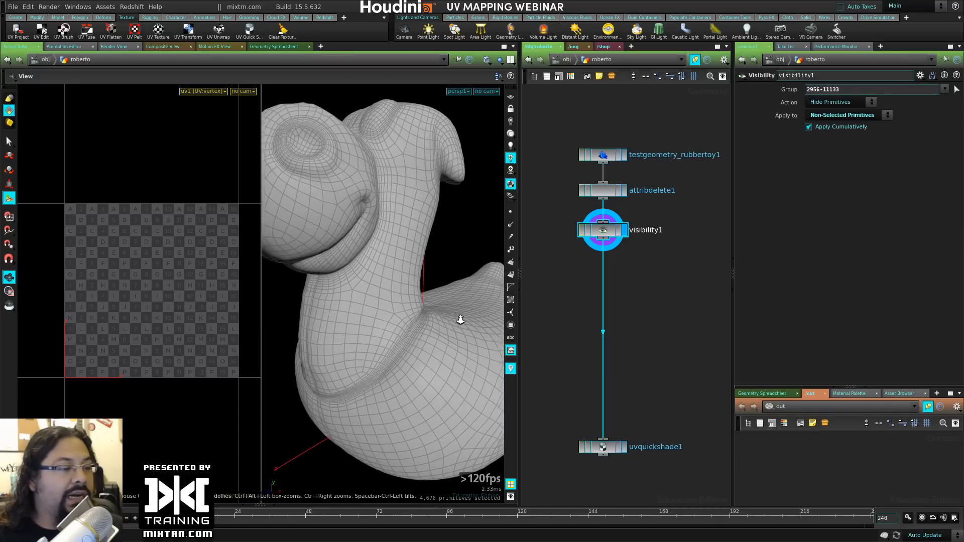
alt+drag(460, 321, 415, 334)
alt+middle_drag(415, 333, 419, 294)
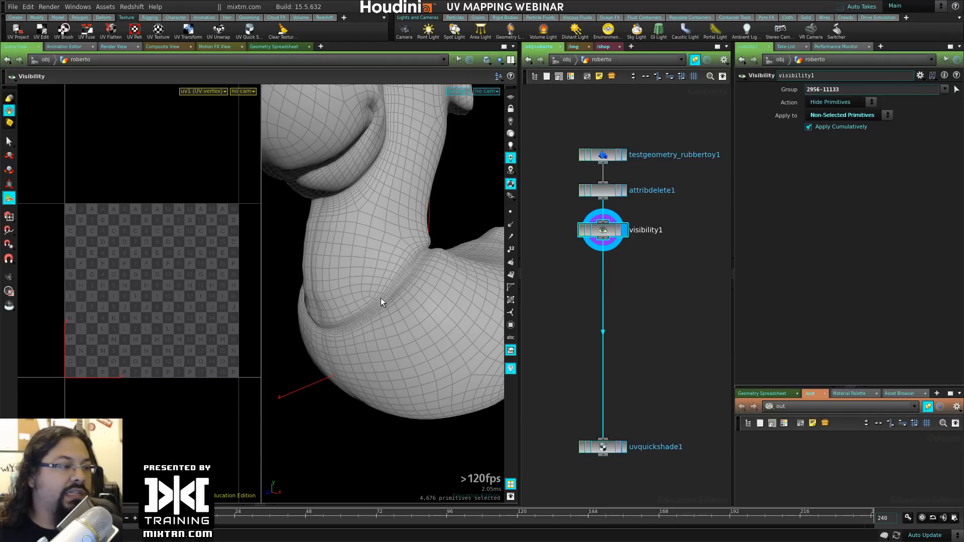
alt+drag(434, 246, 400, 244)
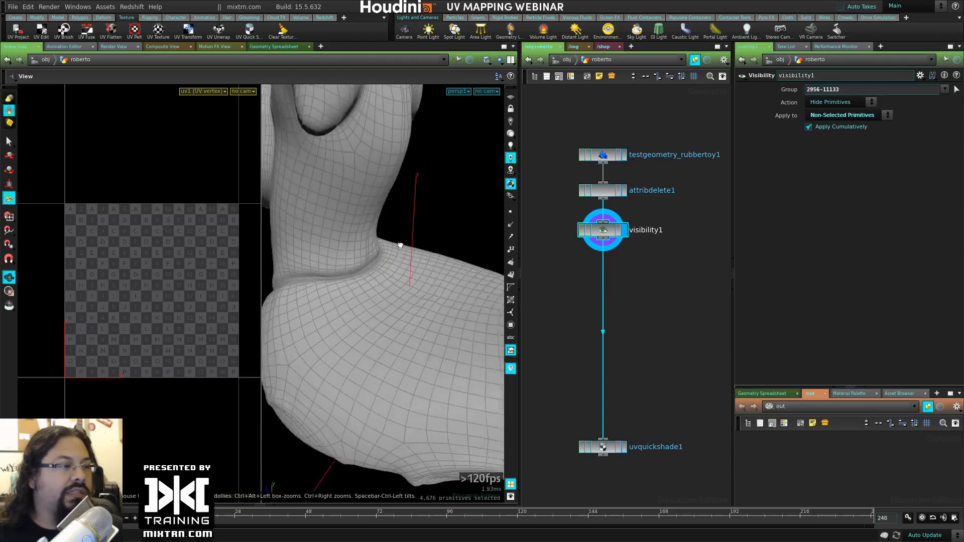
alt+middle_drag(400, 244, 379, 351)
alt+middle_drag(414, 404, 376, 339)
Step: Select the edge loop along the centre line of the toy's back and add the loop around the base of the neck
key(s)
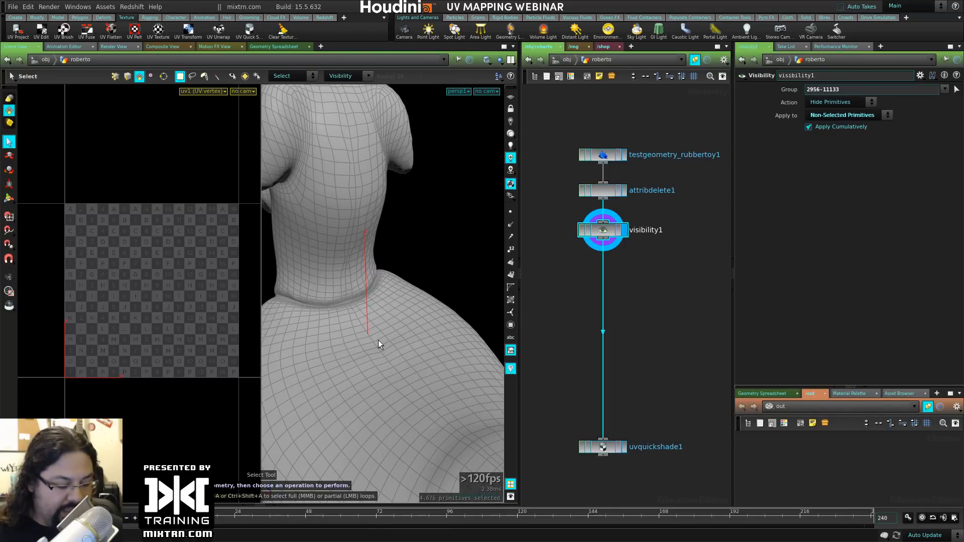
double_click(374, 345)
alt+drag(377, 353, 402, 387)
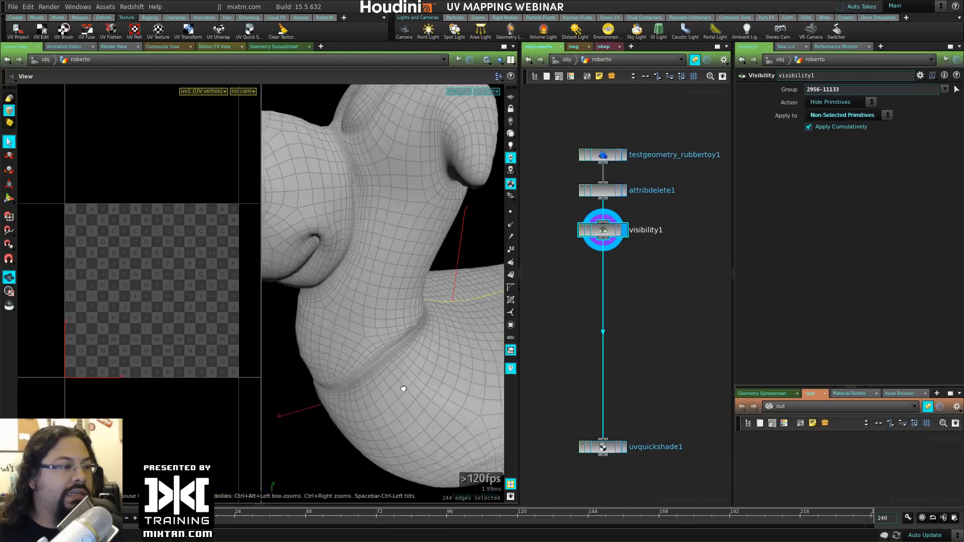
alt+right_drag(403, 387, 390, 377)
alt+drag(390, 376, 359, 373)
alt+right_drag(359, 372, 464, 361)
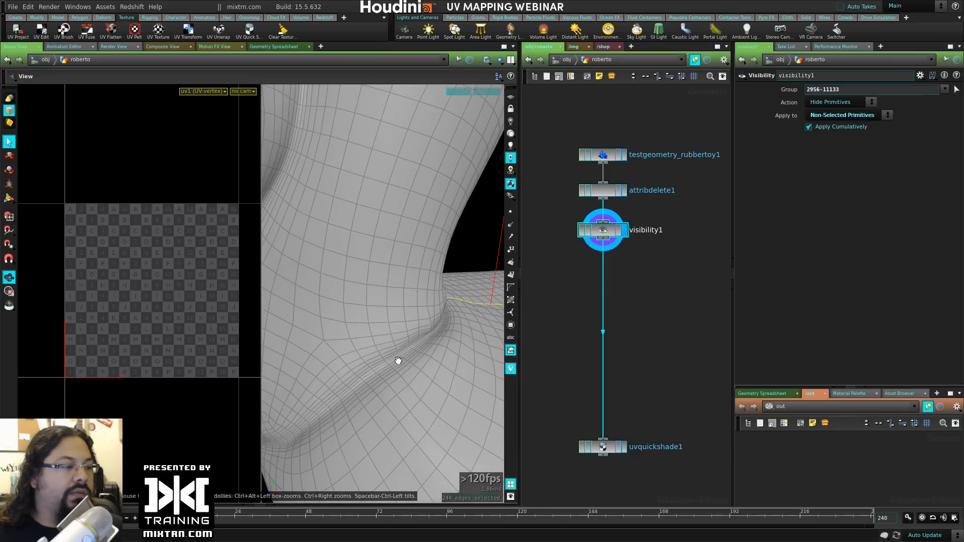
alt+middle_drag(396, 361, 387, 340)
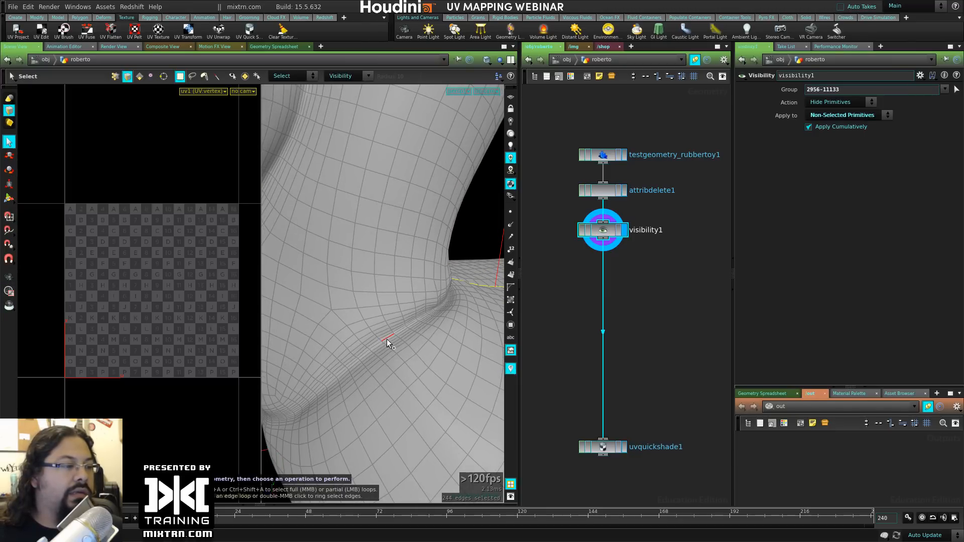
shift+double_click(387, 340)
Step: Inspect the possible seam loops around the head and body, and clear the edge selection
alt+right_drag(387, 340, 388, 406)
alt+drag(388, 406, 347, 394)
alt+middle_drag(346, 394, 346, 349)
alt+drag(347, 349, 430, 279)
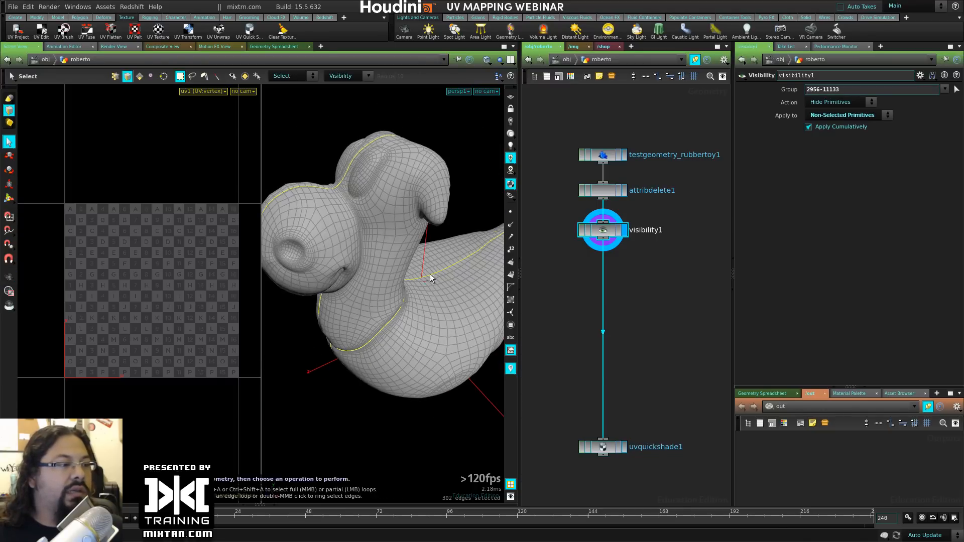
click(444, 135)
alt+middle_drag(444, 135, 434, 192)
alt+right_drag(477, 194, 438, 195)
alt+drag(438, 195, 451, 195)
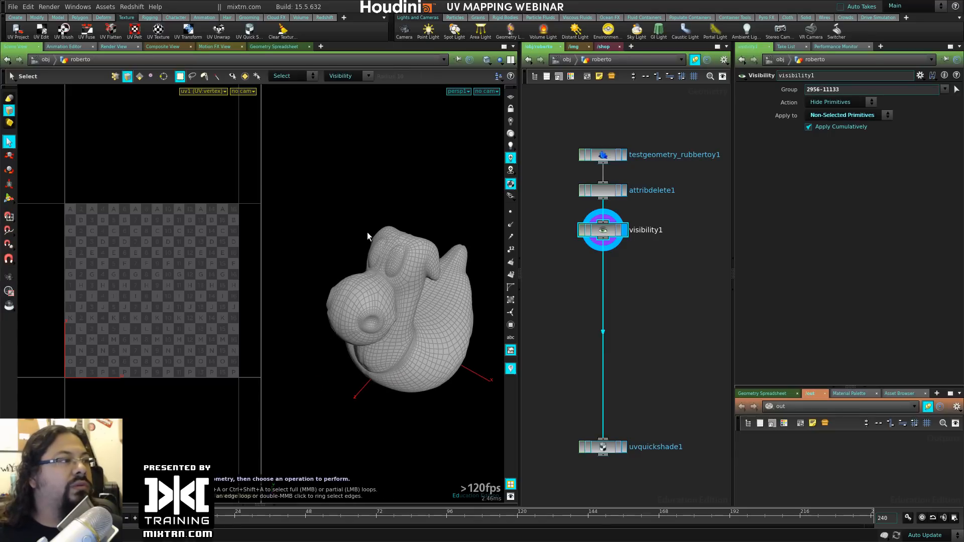
Step: Try a UV Unwrap on the toy's body and delete its node again
click(218, 31)
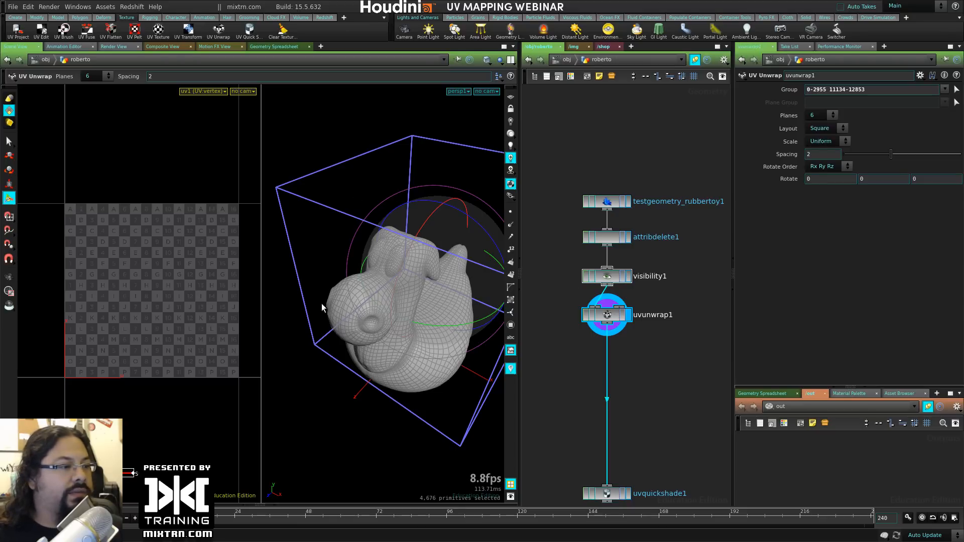
alt+right_drag(455, 328, 400, 348)
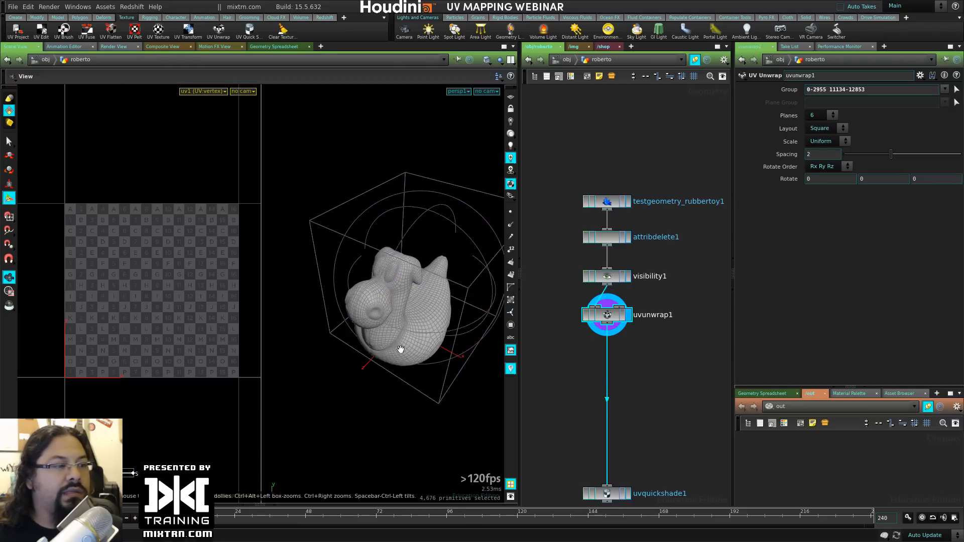
mouse_move(400, 349)
alt+mouse_down()
mouse_move(414, 323)
mouse_move(406, 341)
alt+mouse_up()
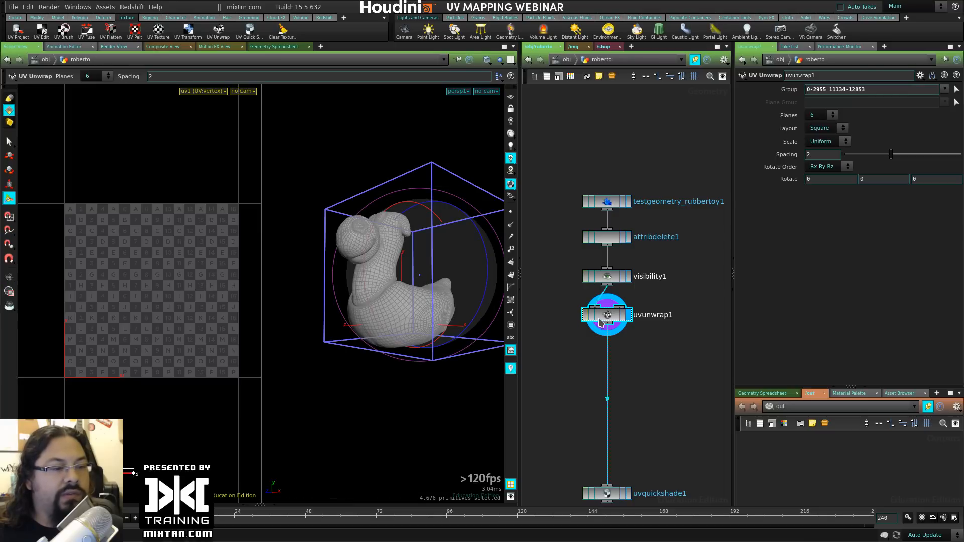
key(Delete)
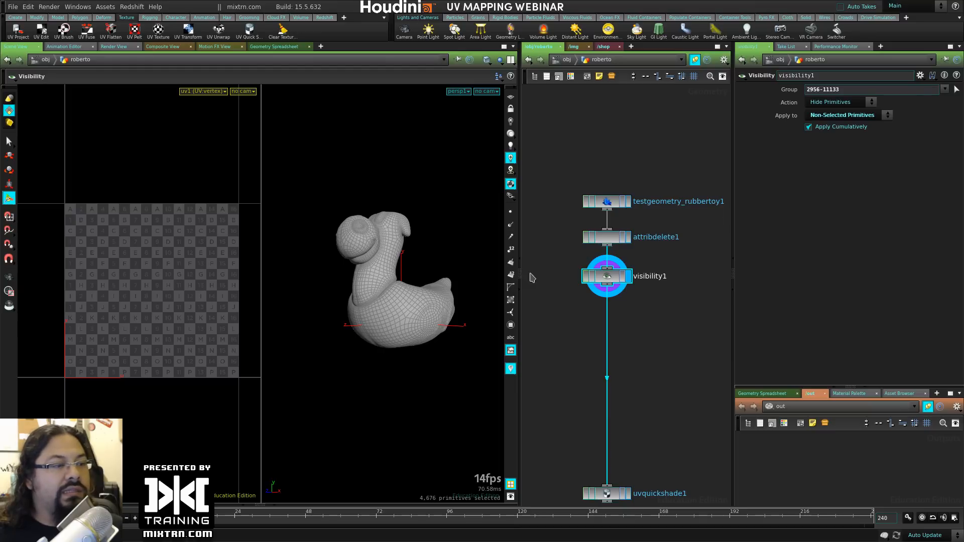
Step: Start a UV Pelt on the body and select the edge loop along its centre line as a seam
click(134, 31)
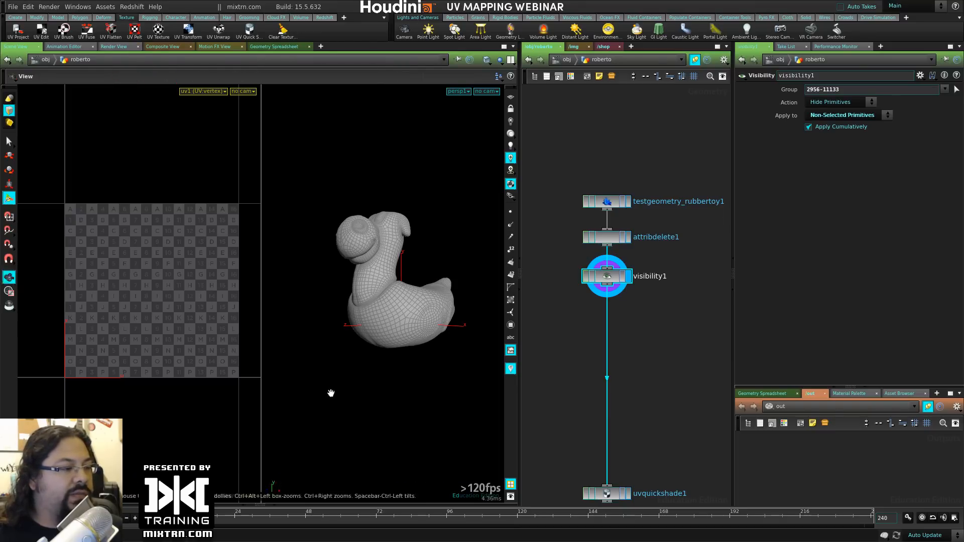
alt+drag(330, 393, 376, 398)
alt+right_drag(376, 398, 396, 388)
alt+middle_drag(396, 388, 368, 361)
alt+drag(368, 362, 384, 324)
alt+right_drag(384, 324, 421, 327)
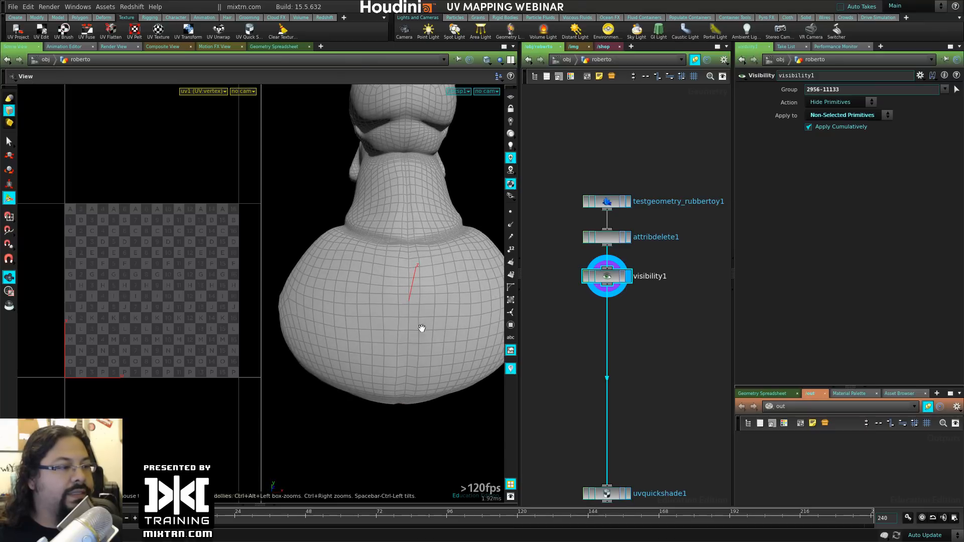
double_click(408, 254)
Step: Add the edge loop in the crease around the base of the neck to the pelt seams
alt+drag(373, 266, 408, 280)
alt+middle_drag(408, 279, 360, 287)
alt+right_drag(360, 286, 444, 315)
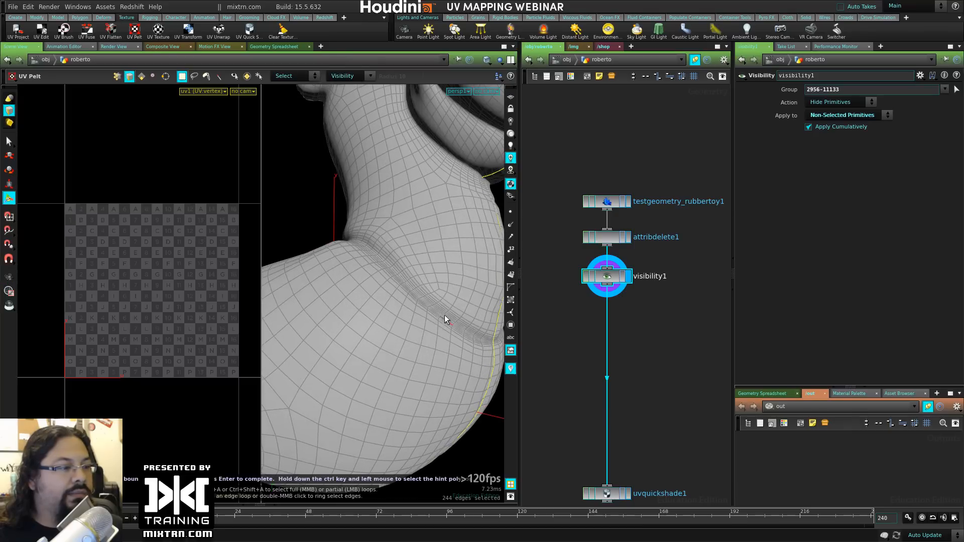
shift+double_click(424, 300)
alt+drag(399, 314, 342, 345)
alt+right_drag(343, 345, 325, 351)
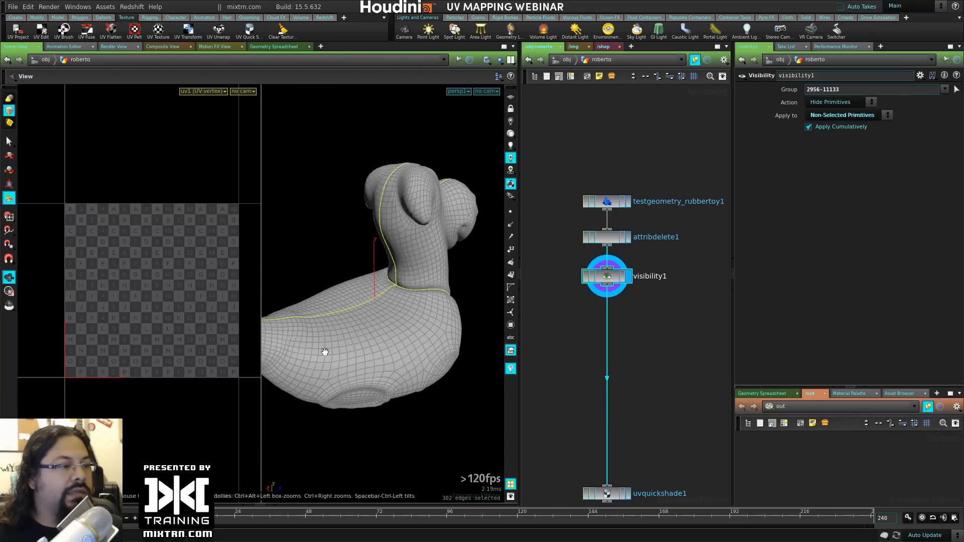
Step: Add the edge loops around the rear and front flipper attachment areas on the toy's right side to the seams
alt+drag(324, 351, 348, 320)
alt+right_drag(348, 321, 401, 334)
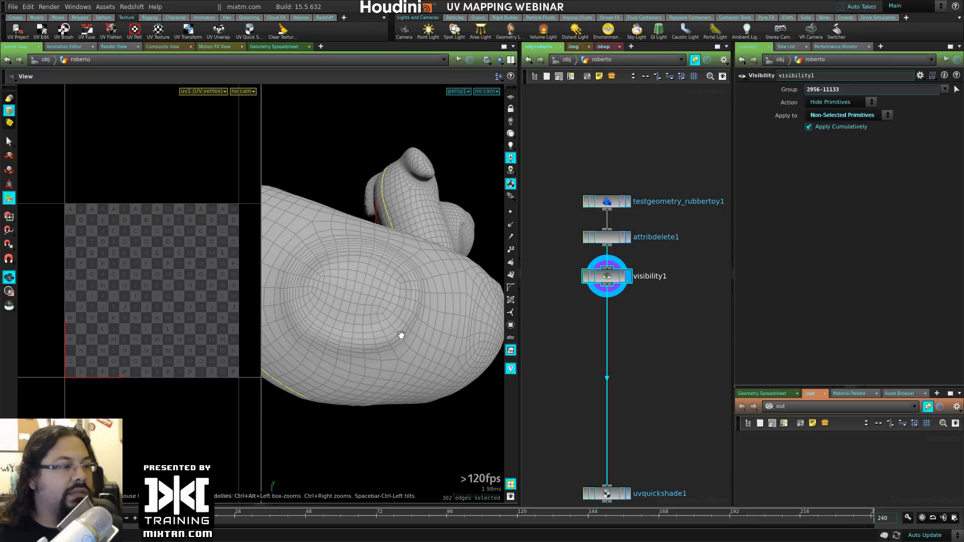
shift+double_click(365, 251)
alt+drag(479, 291, 258, 342)
shift+double_click(299, 332)
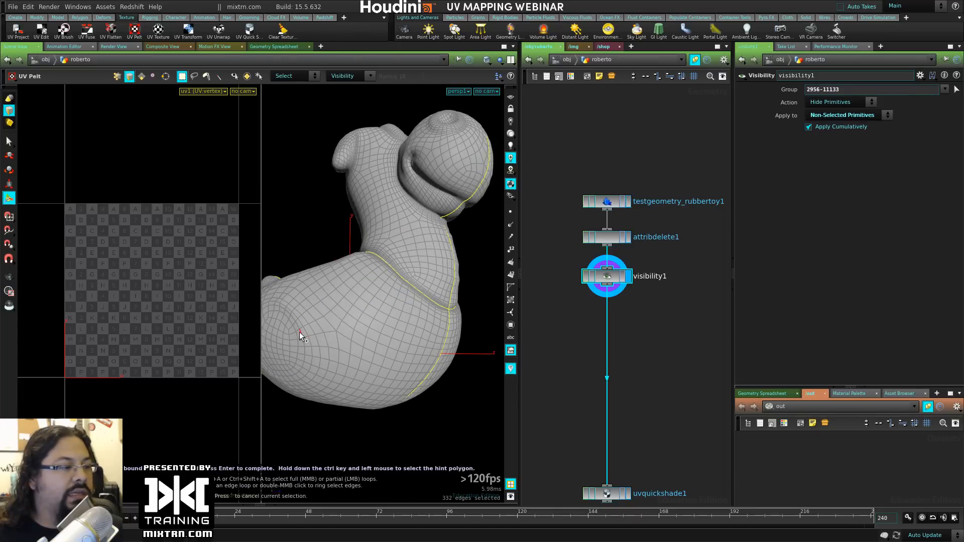
alt+drag(397, 349, 364, 351)
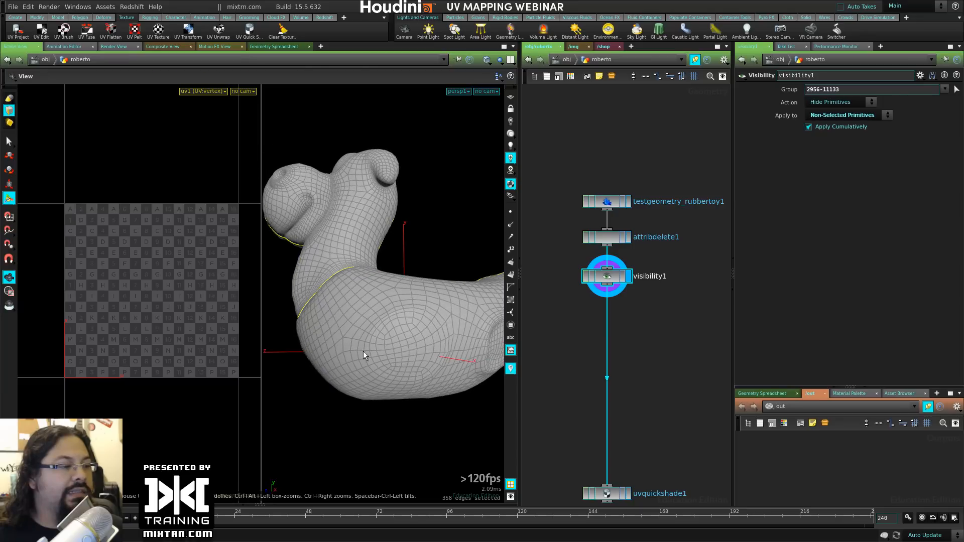
Step: Add the loops around the front and rear flipper attachment areas on the toy's left side and complete the UV Pelt
shift+double_click(407, 311)
alt+drag(408, 311, 418, 343)
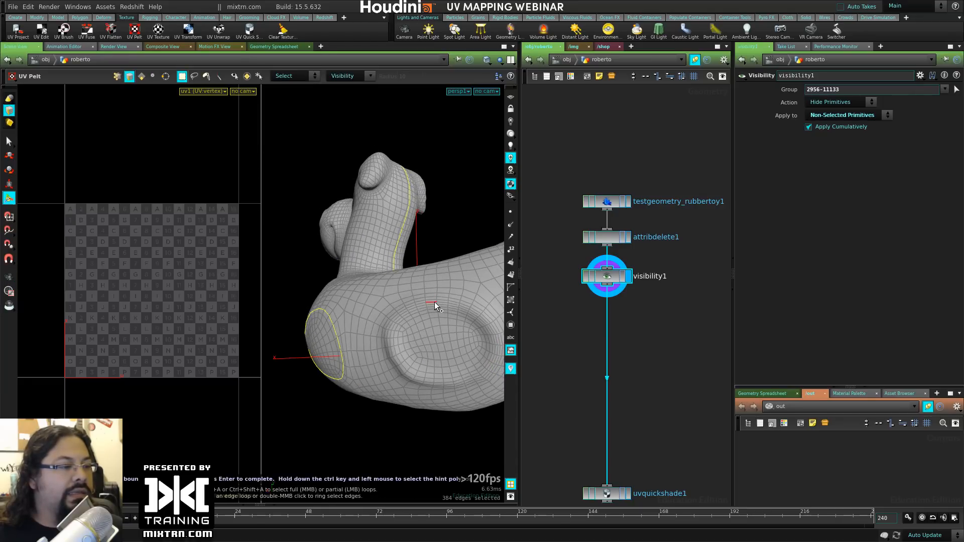
shift+double_click(434, 303)
alt+right_drag(436, 341, 402, 341)
alt+drag(402, 341, 435, 345)
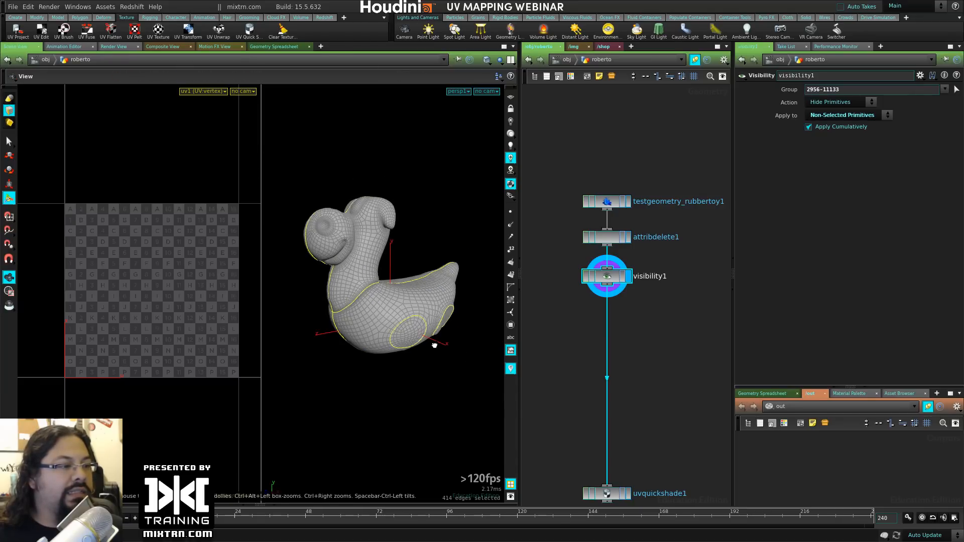
key(Return)
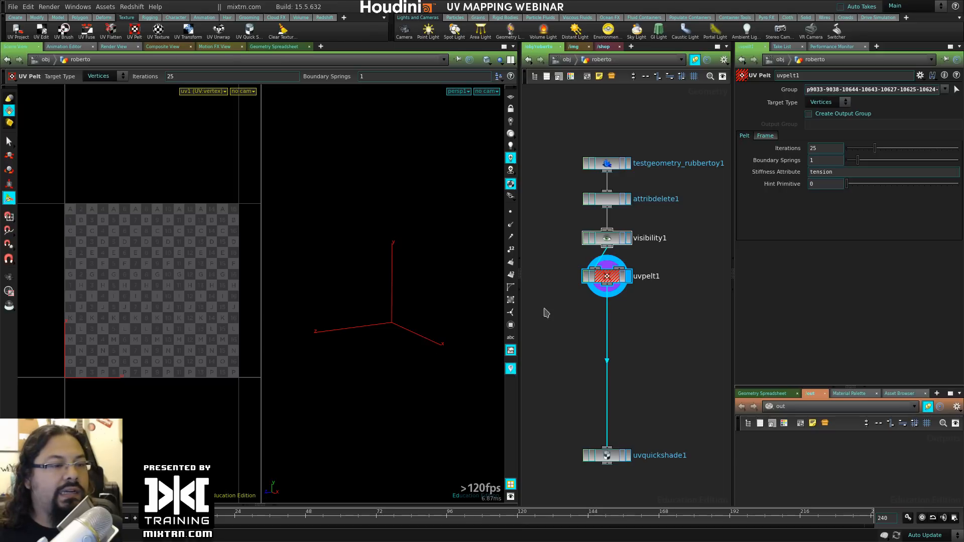
Step: Open the UV Pelt node's information to read its error message
click(610, 279)
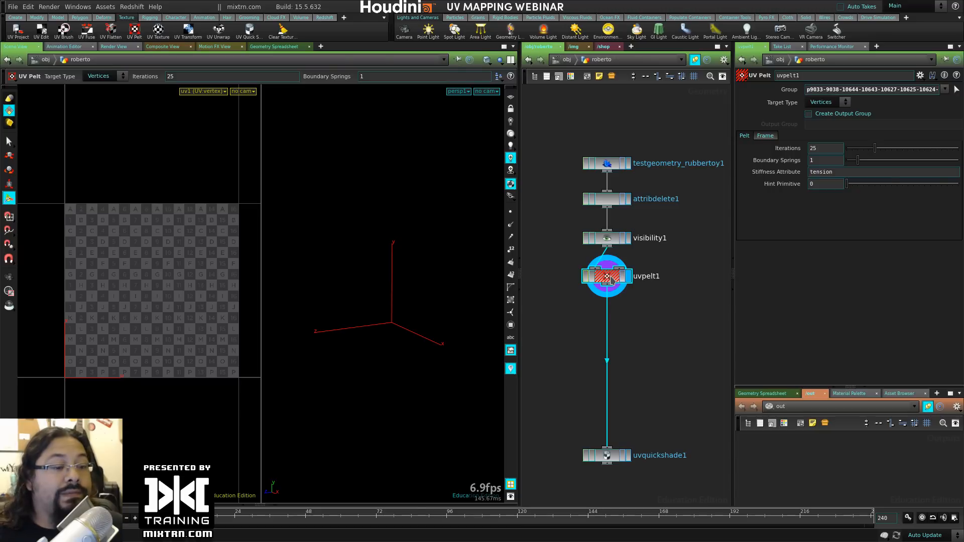
middle_drag(612, 280, 749, 375)
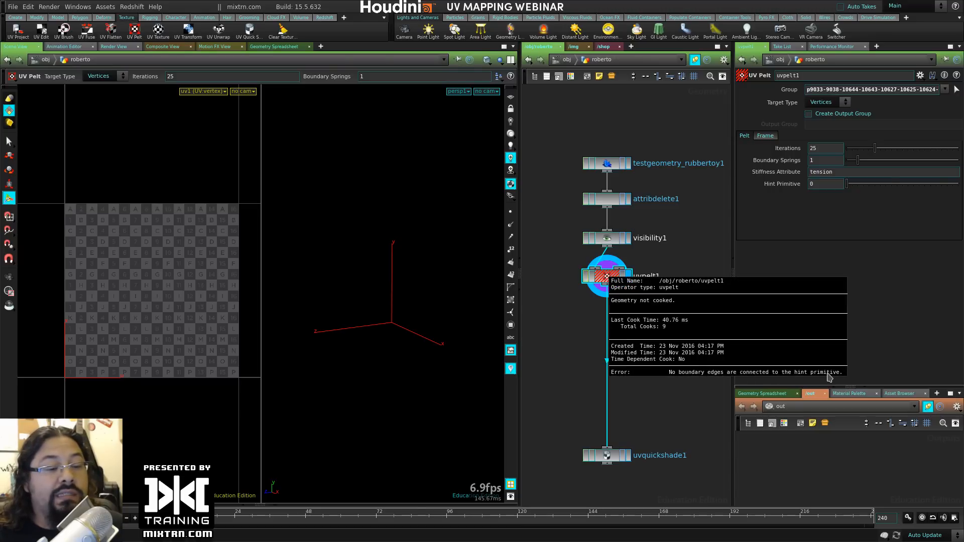
middle_drag(829, 376, 678, 360)
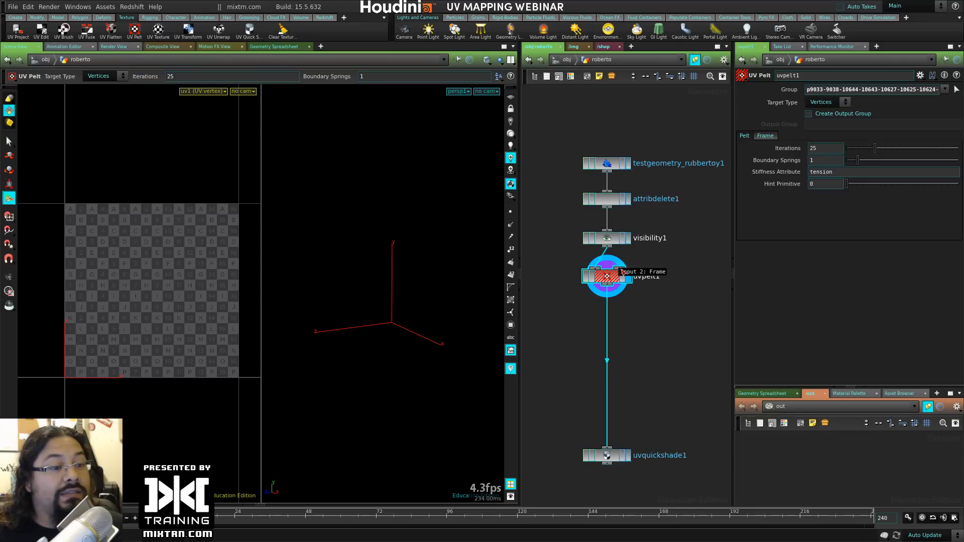
Step: Try the Points target type on the UV Pelt node and switch it back to Vertices
click(824, 101)
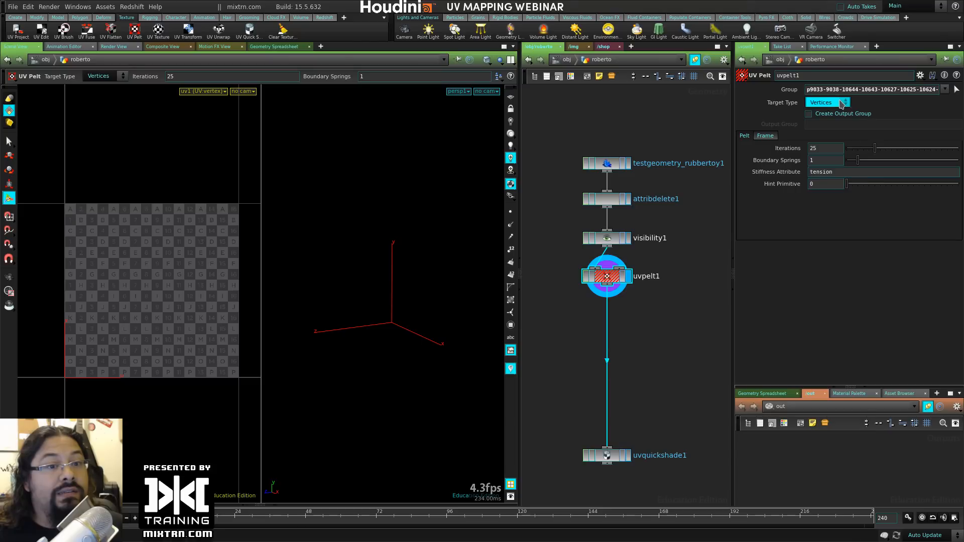
click(828, 122)
click(826, 102)
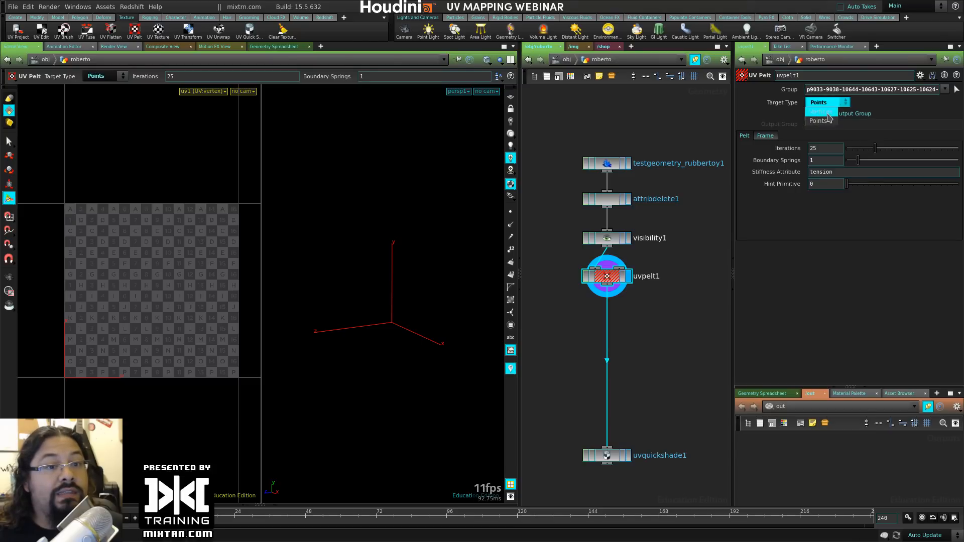
click(830, 112)
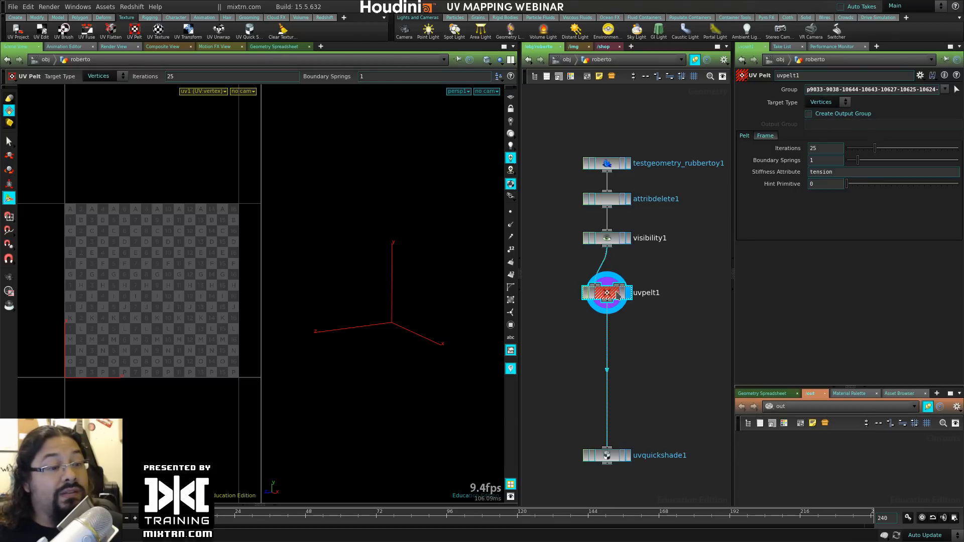
Step: Delete the failing UV Pelt node and display the Visibility node's output on the toy
click(627, 238)
alt+right_drag(435, 333, 402, 348)
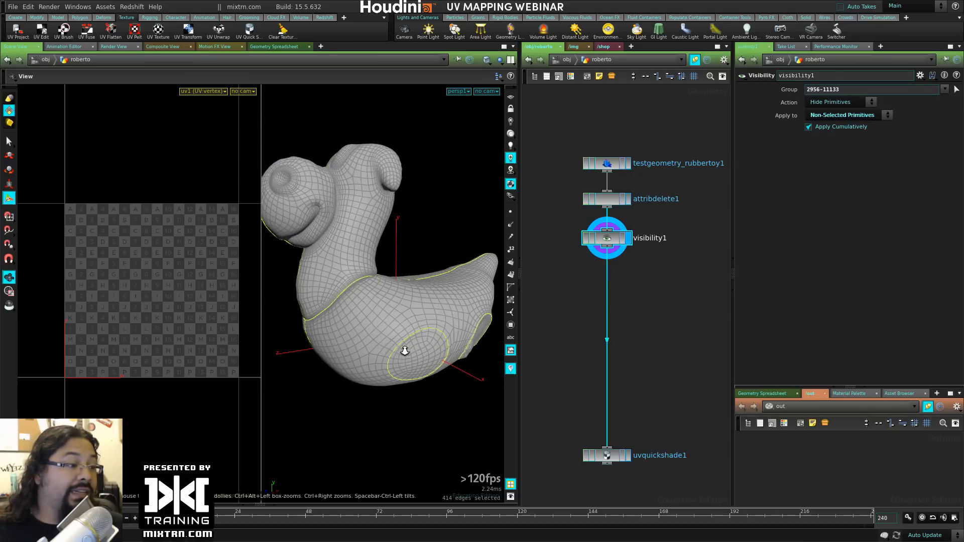
alt+drag(402, 347, 399, 348)
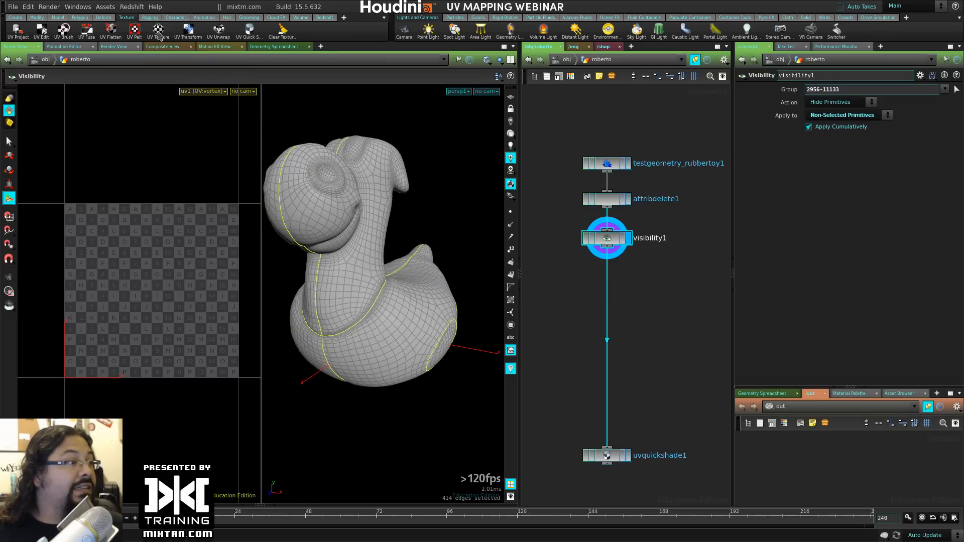
Step: Start a new UV Pelt with the toy's centre-line edge loop as seam and a polygon on the lower body as hint
click(134, 31)
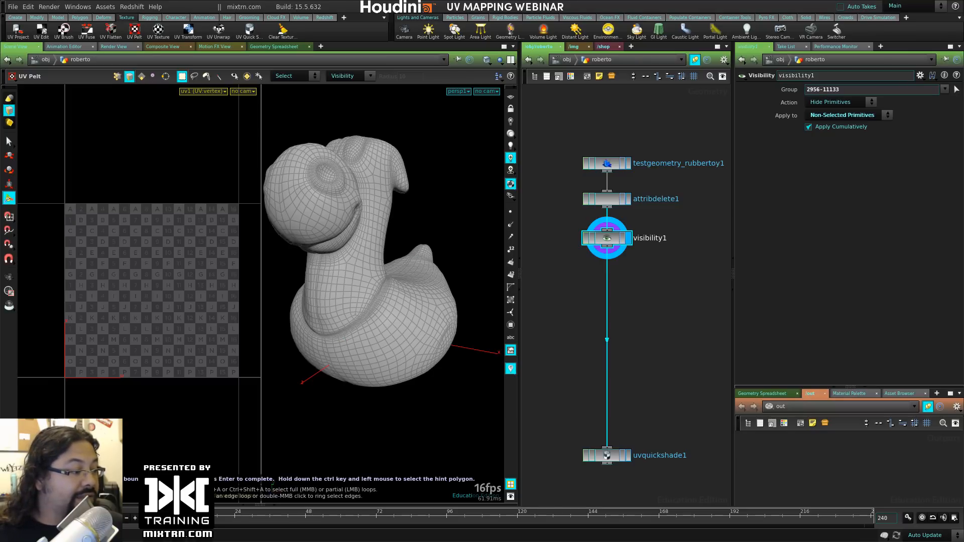
double_click(317, 293)
alt+drag(330, 376, 370, 309)
alt+right_drag(370, 309, 378, 326)
alt+drag(377, 326, 318, 299)
double_click(321, 312)
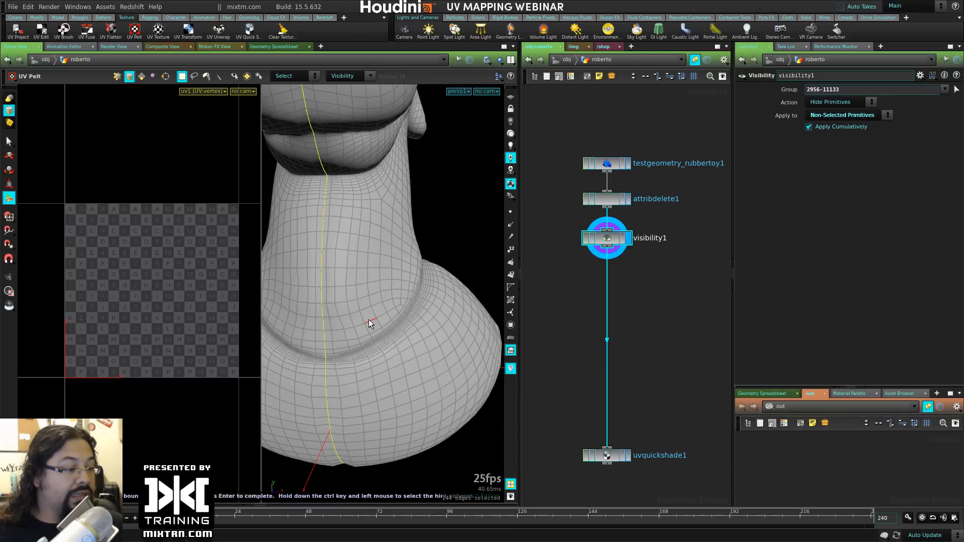
ctrl+click(385, 393)
Step: Add the edge loop in the crease at the base of the neck to the seams and complete the UV Pelt
key(space)
right_drag(477, 208, 383, 210)
drag(383, 209, 417, 228)
scroll(369, 301, up, 5)
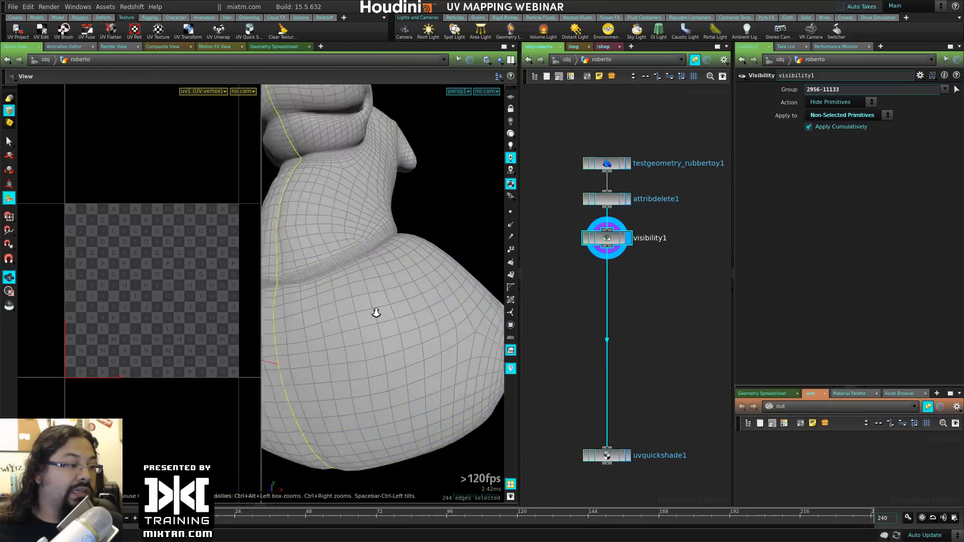
shift+double_click(308, 248)
key(space)
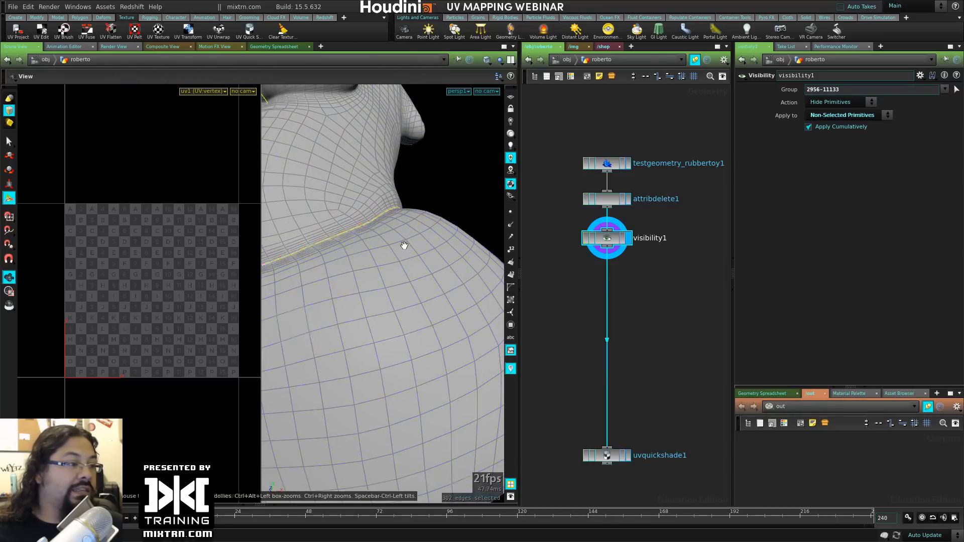
right_drag(402, 242, 314, 295)
drag(314, 295, 388, 335)
key(Return)
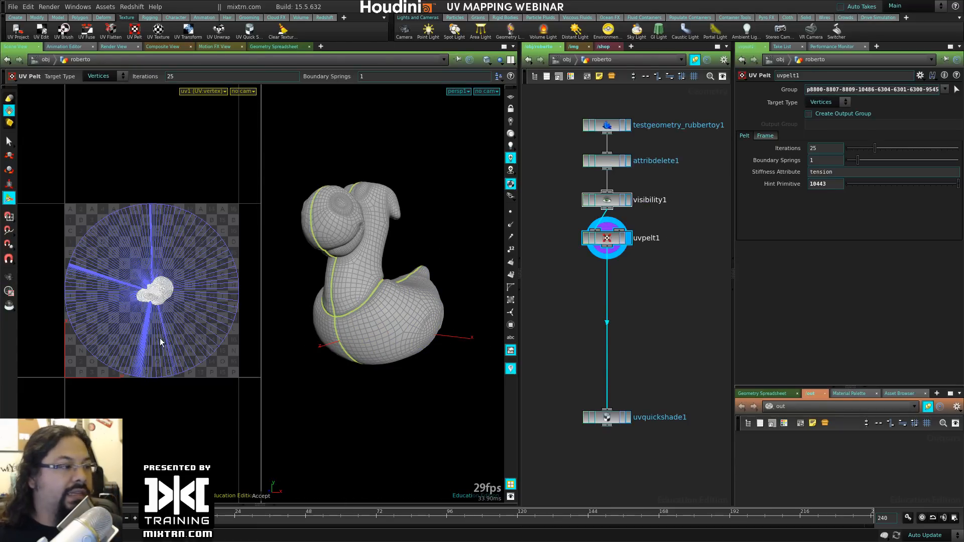
Step: Set the UV Pelt's iterations to 100 and display the UV Quick Shade node, moved closer beneath it
scroll(160, 342, up, 4)
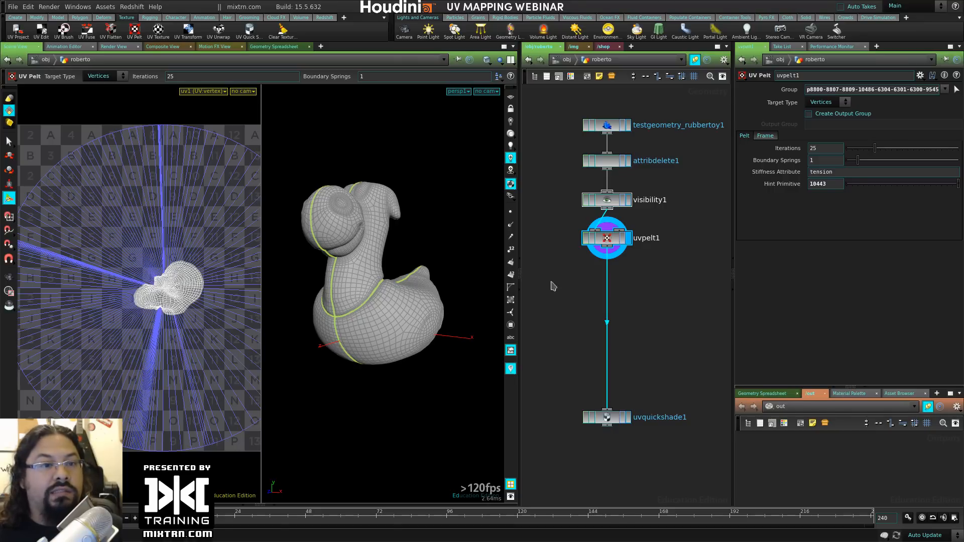
drag(874, 149, 961, 144)
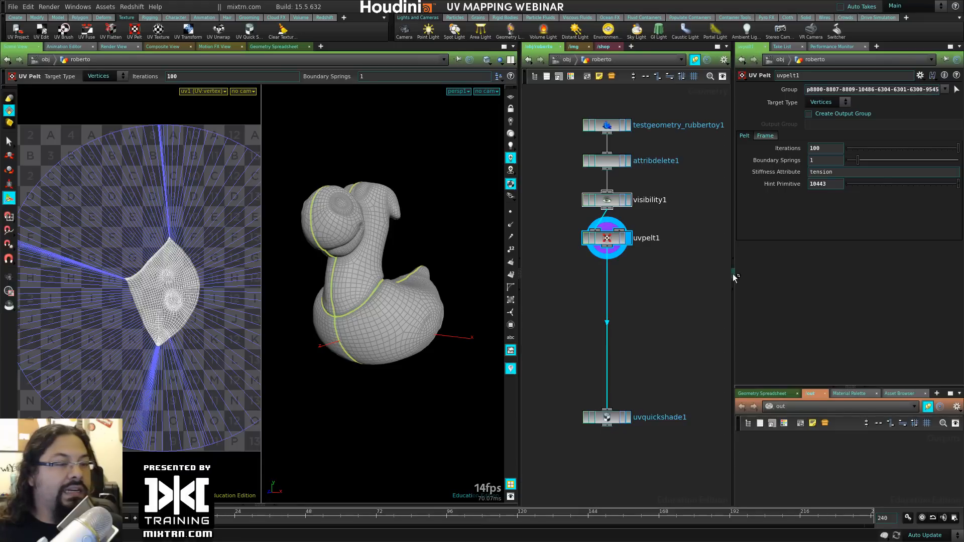
click(627, 417)
drag(607, 417, 608, 315)
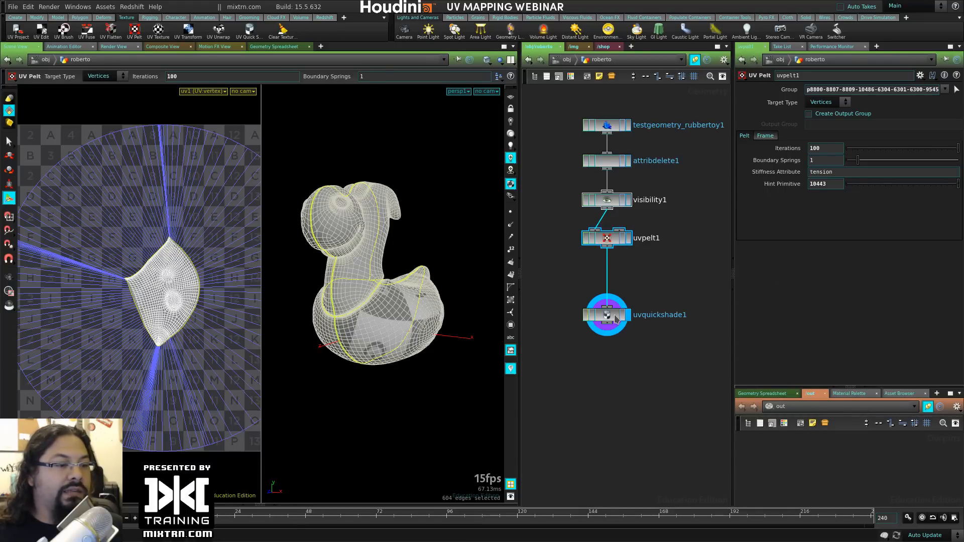
Step: Examine the checker pattern on the toy's body and the pelted UV shell for stretching, keeping the quick shade node aligned below the pelt
scroll(416, 367, up, 3)
drag(376, 387, 378, 335)
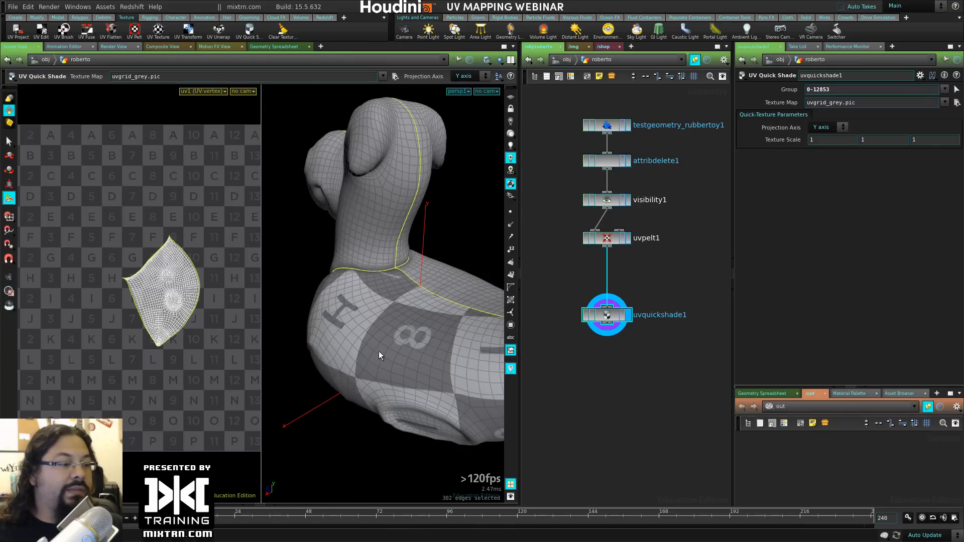
drag(334, 435, 404, 393)
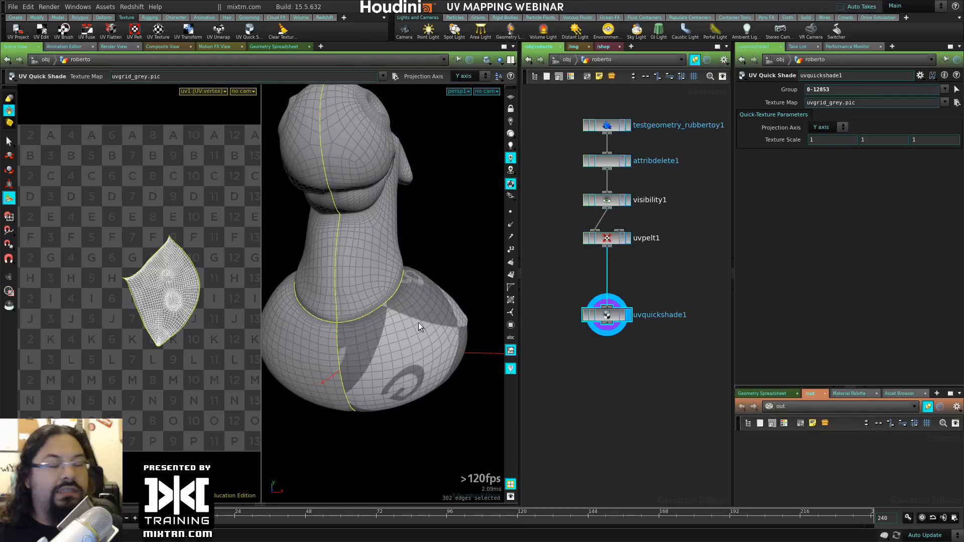
alt+right_drag(173, 359, 226, 331)
alt+middle_drag(226, 331, 176, 333)
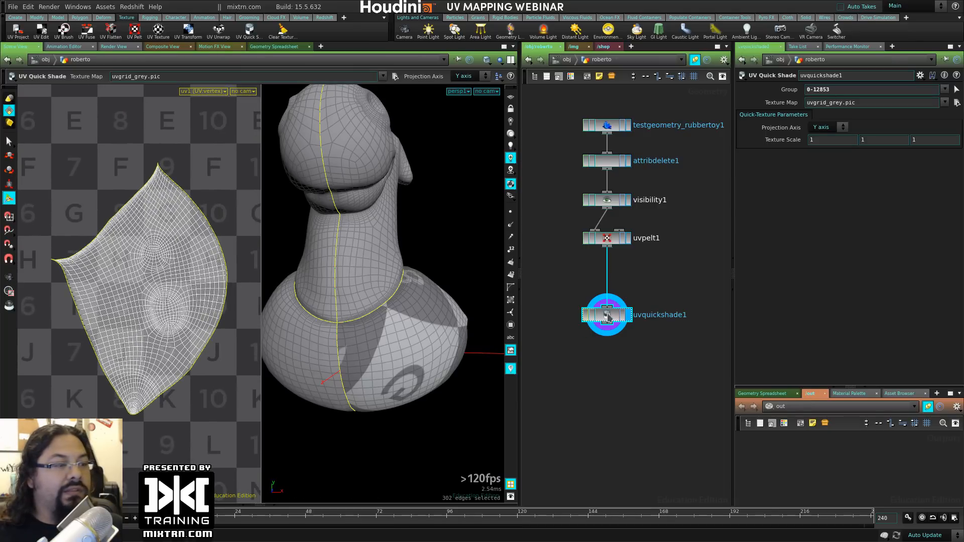
drag(608, 320, 598, 285)
alt+drag(315, 258, 365, 375)
alt+right_drag(366, 376, 378, 391)
alt+drag(378, 390, 407, 400)
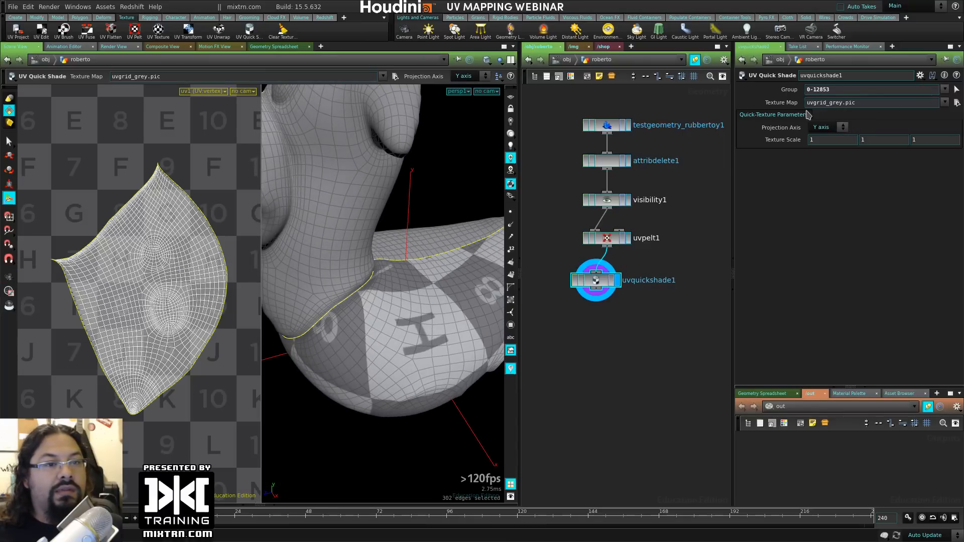
drag(596, 287, 608, 282)
Step: Vary the UV Pelt's iterations to compare the unwrap and return the value to 100
click(612, 243)
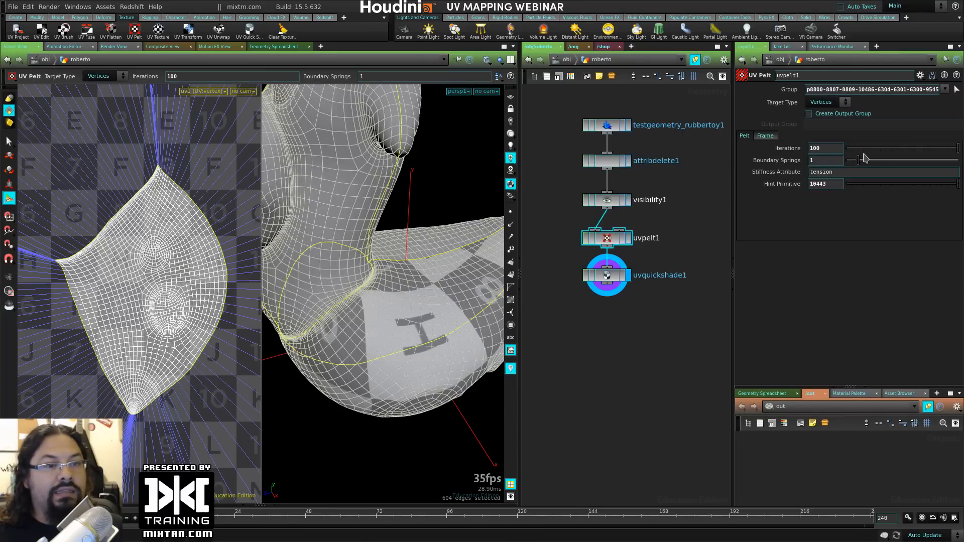
drag(907, 149, 962, 150)
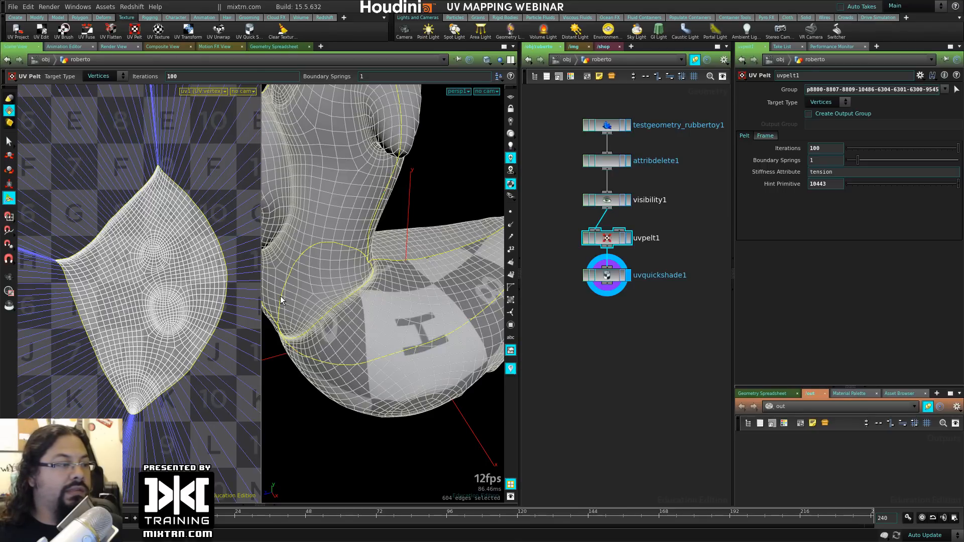
scroll(211, 319, down, 5)
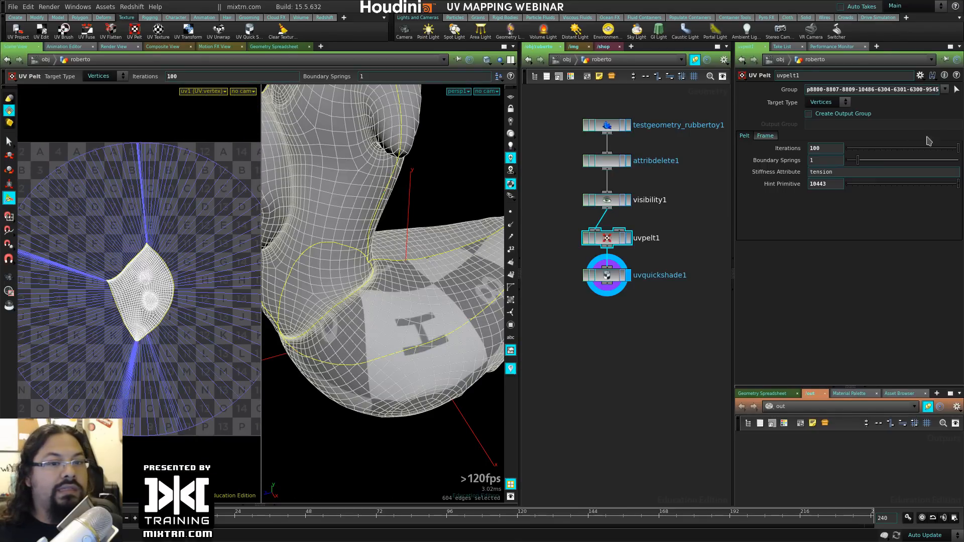
drag(959, 148, 961, 174)
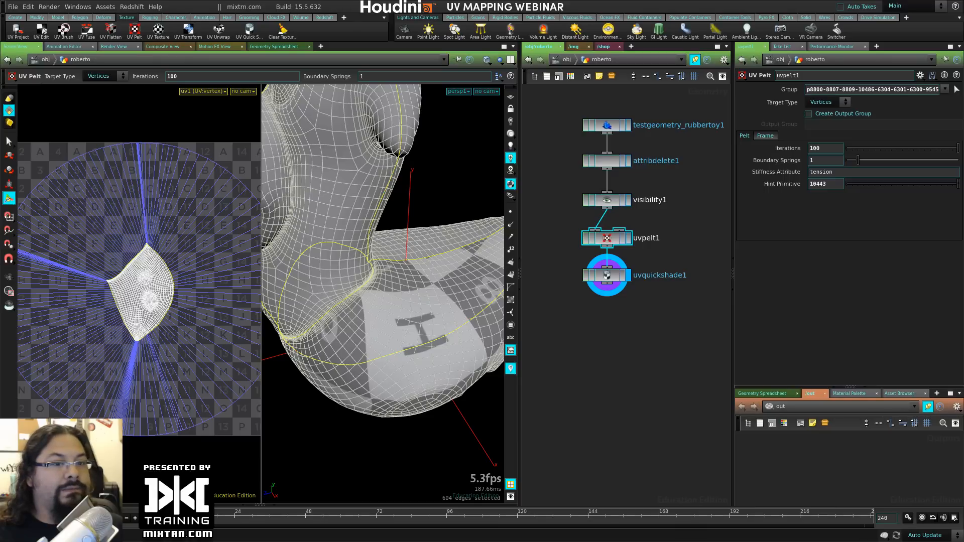
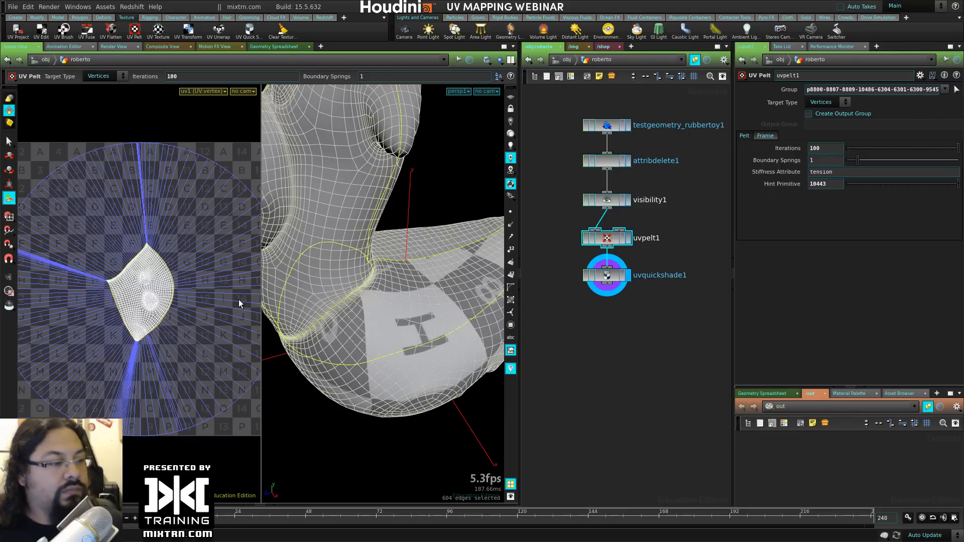
Step: Check the UV Distortion visualizer entry, then temporarily bypass the UV Quick Shade node and re-enable it
click(510, 370)
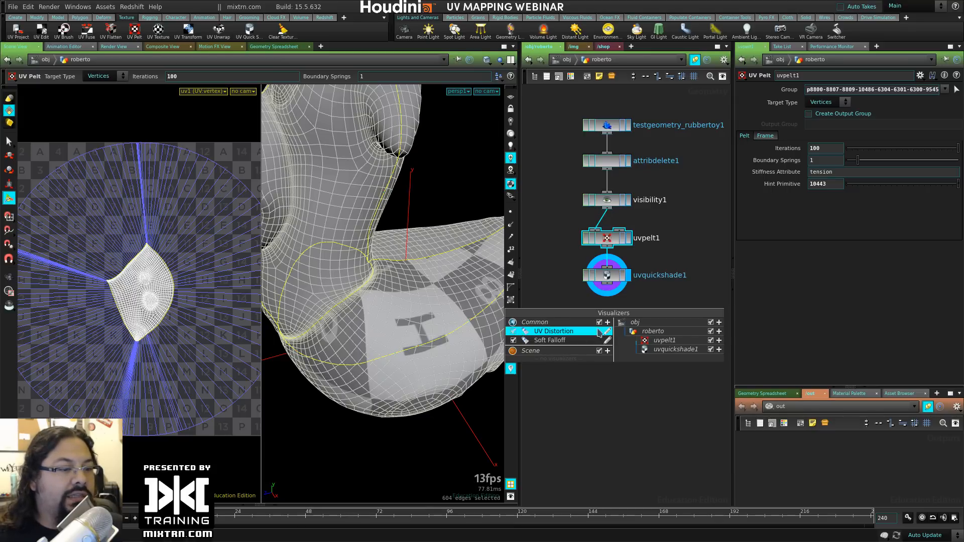
click(567, 401)
click(586, 273)
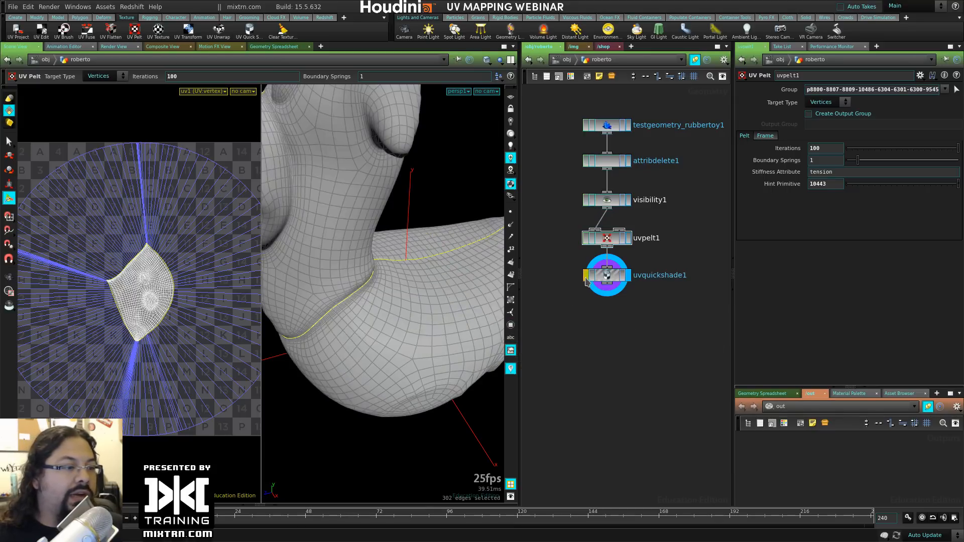
click(586, 273)
Step: Examine the pelted UV shell up close and check the available UV Distortion visualizer
alt+right_drag(162, 311, 291, 334)
key(Return)
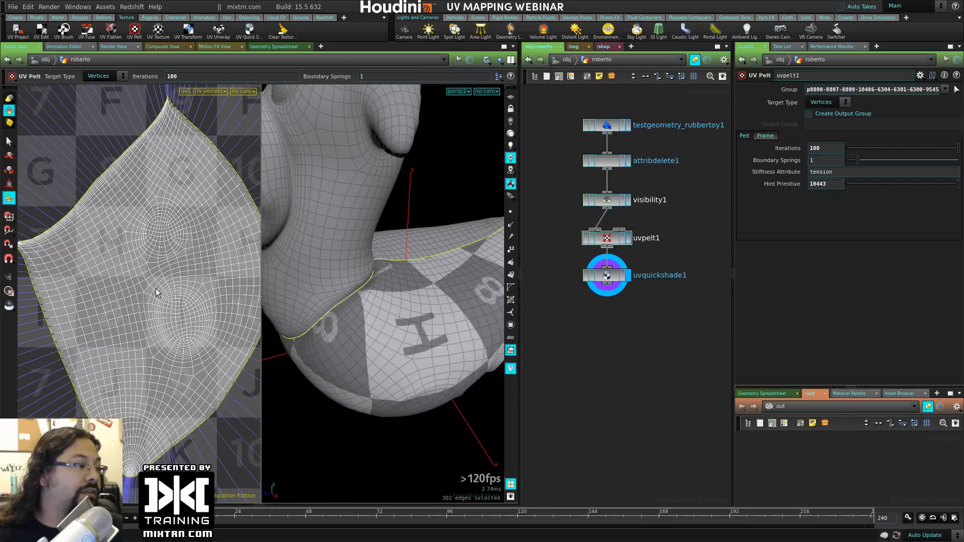
click(510, 351)
click(510, 352)
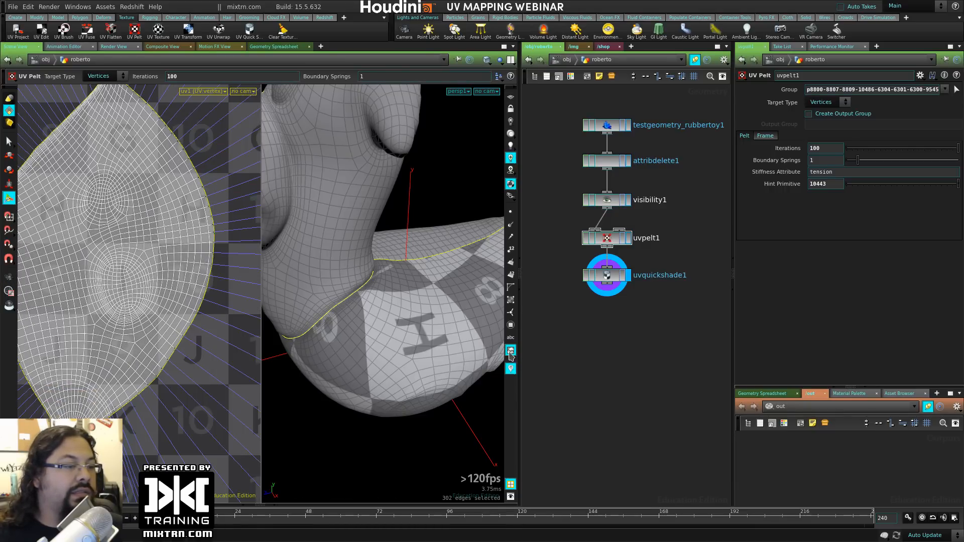
right_click(510, 355)
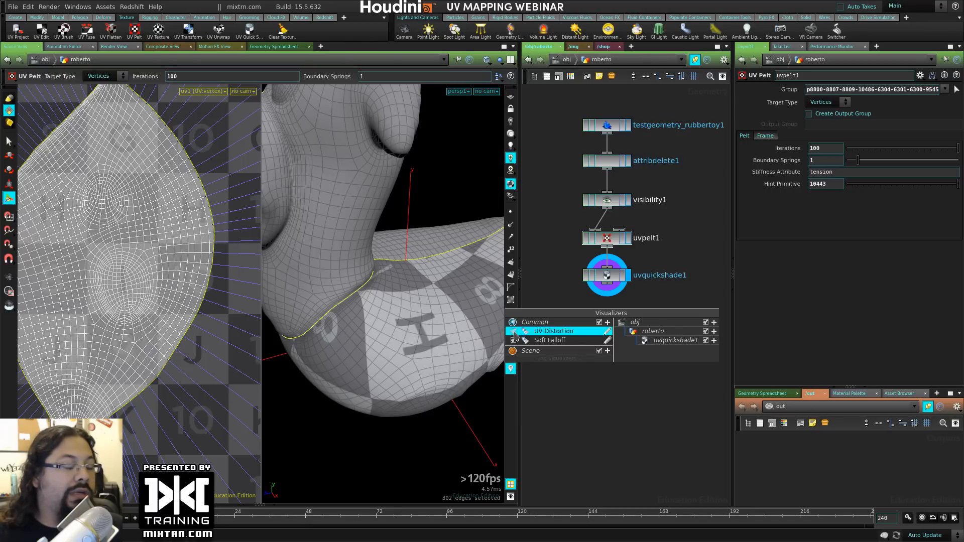
click(575, 392)
Step: Select the crowded polygons along the UV shell's upper edge to locate them beside the neck crease on the toy
right_drag(427, 308, 364, 304)
middle_drag(100, 273, 158, 293)
right_drag(157, 293, 256, 324)
key(s)
drag(114, 232, 193, 312)
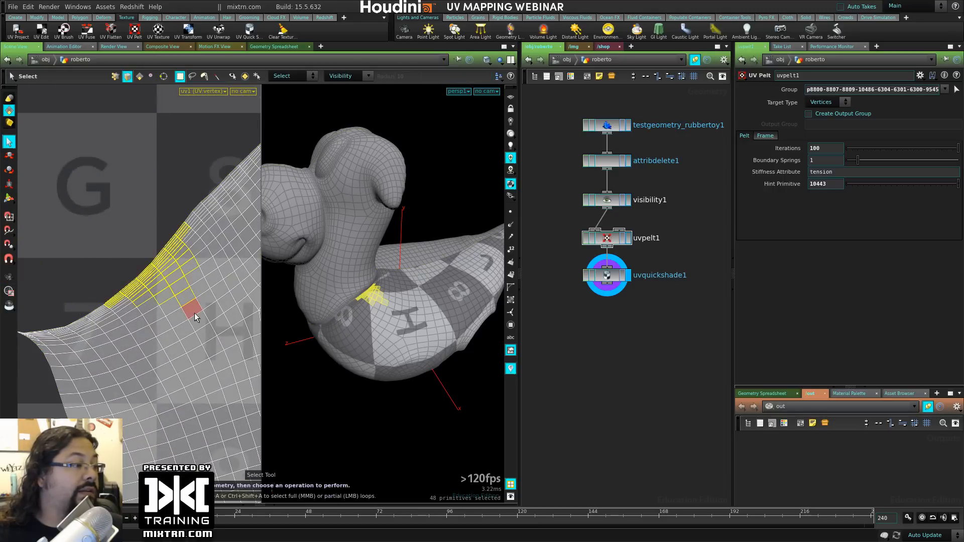
Step: Review the UV Distortion visualizer's attribute and range settings and close them
click(510, 370)
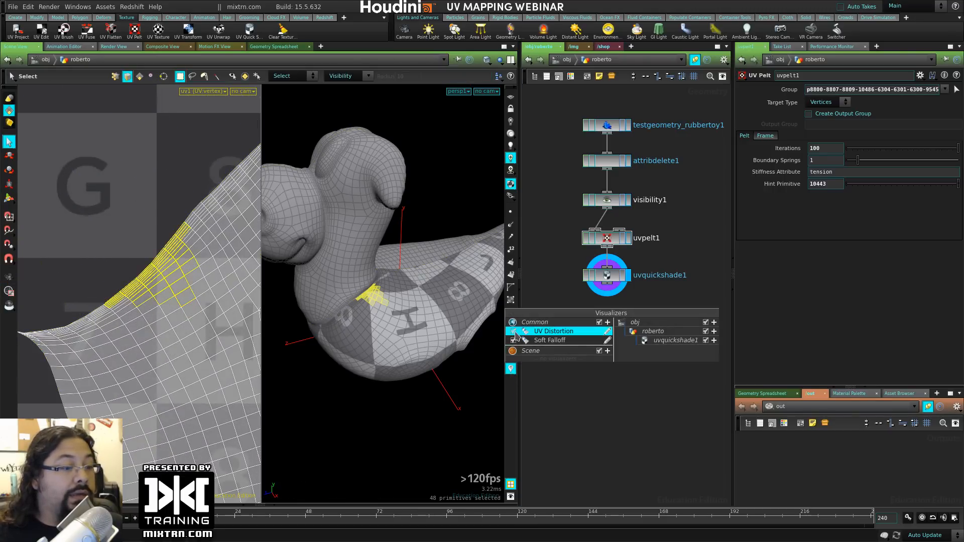
click(608, 331)
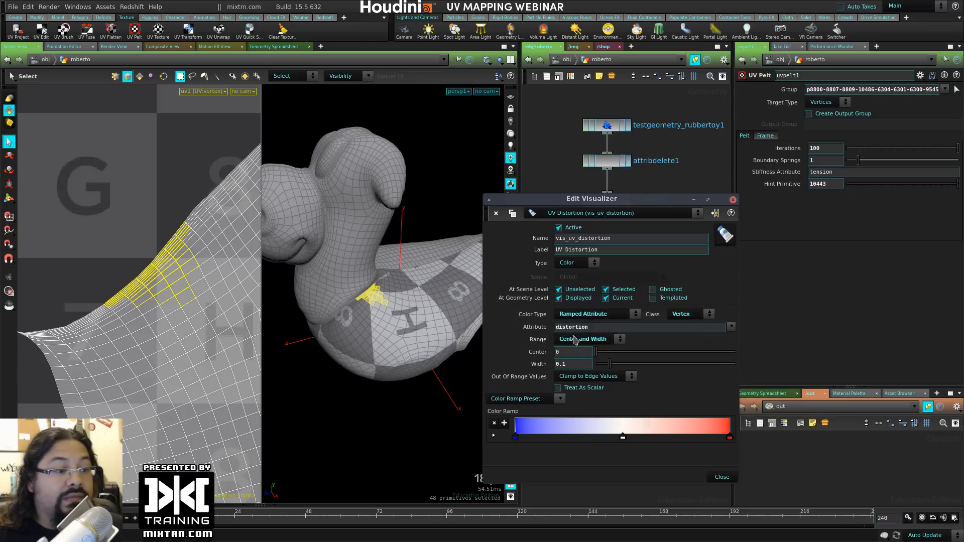
click(733, 199)
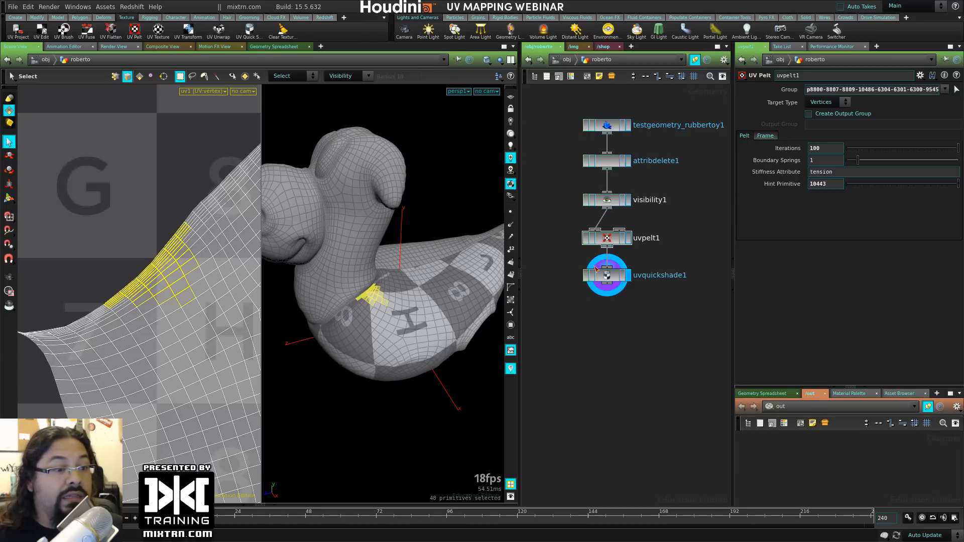
Step: Open the UV Pelt node's information to check which geometry attributes it carries
middle_click(608, 279)
middle_drag(607, 240, 617, 305)
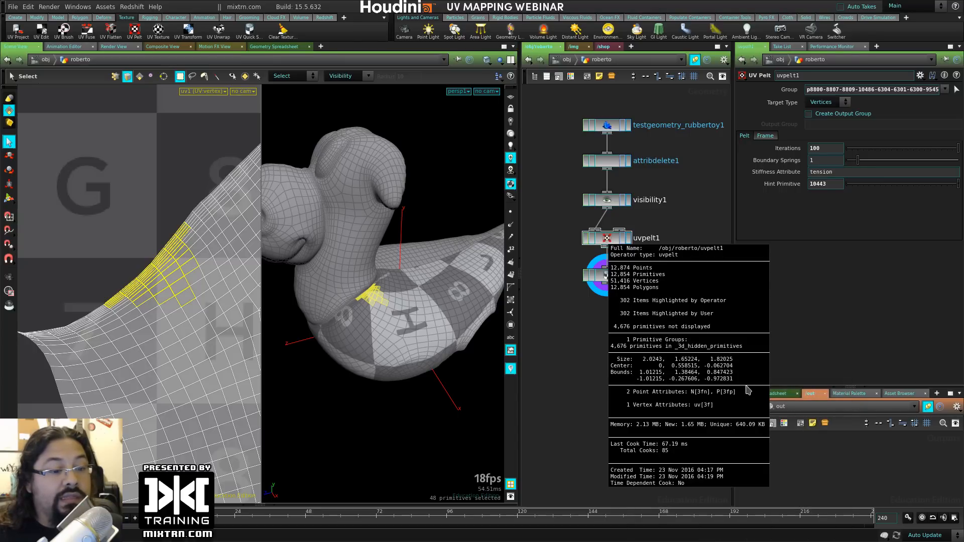
middle_drag(746, 386, 725, 380)
Step: Inspect the checker pattern around the toy's neck and side, and select the UV Pelt node in the network
drag(684, 222, 596, 256)
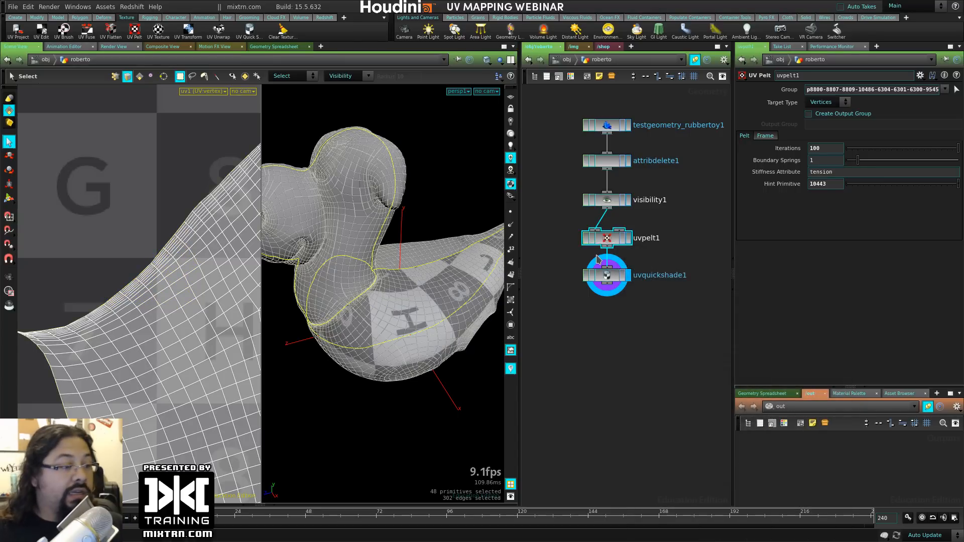
click(559, 335)
alt+drag(454, 321, 433, 323)
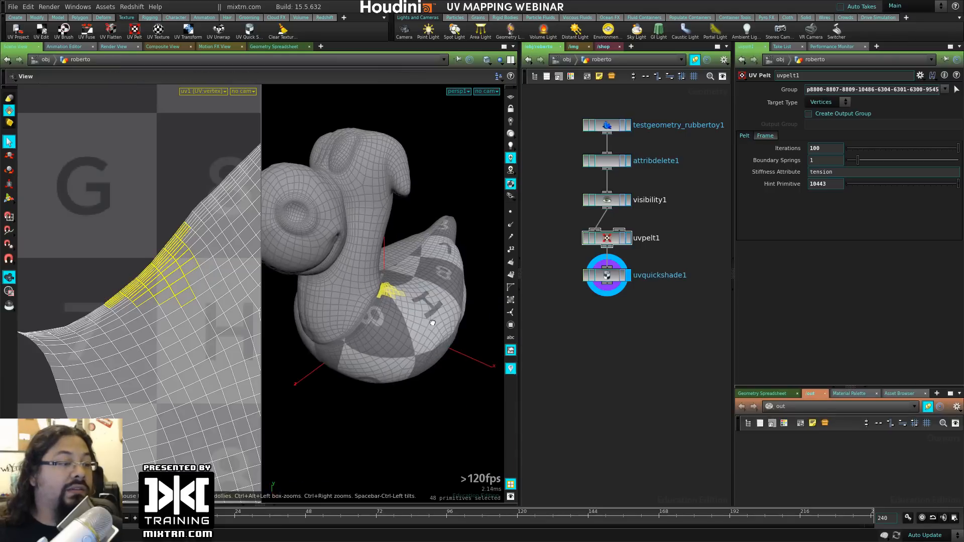
alt+right_drag(432, 323, 413, 325)
alt+drag(413, 325, 318, 319)
drag(706, 226, 575, 265)
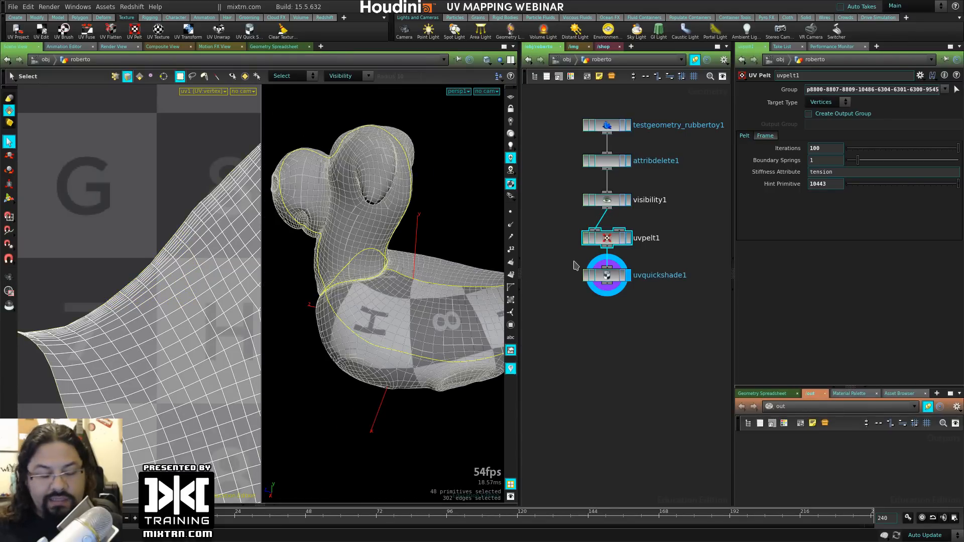
Step: Delete the UV Pelt node and display the Visibility node to return to the toy without UVs
key(Delete)
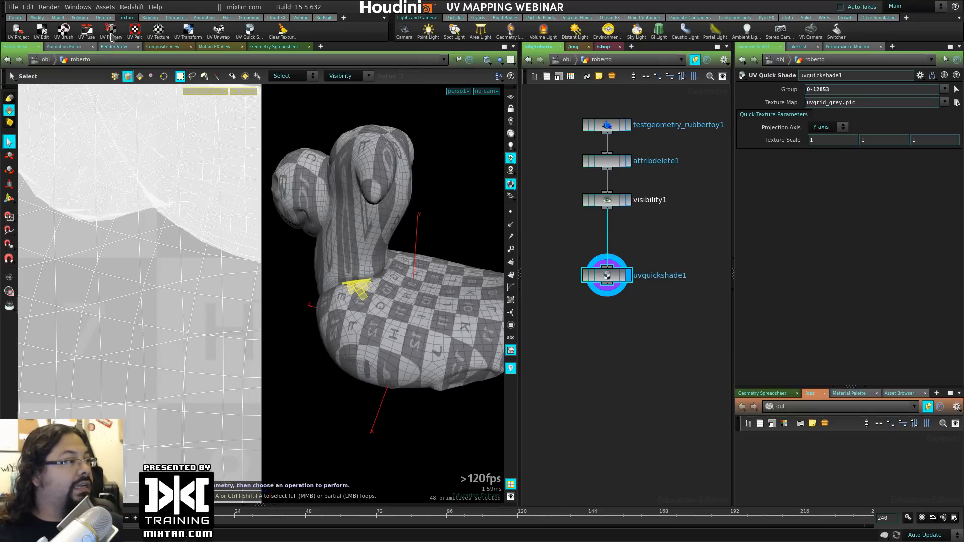
click(628, 201)
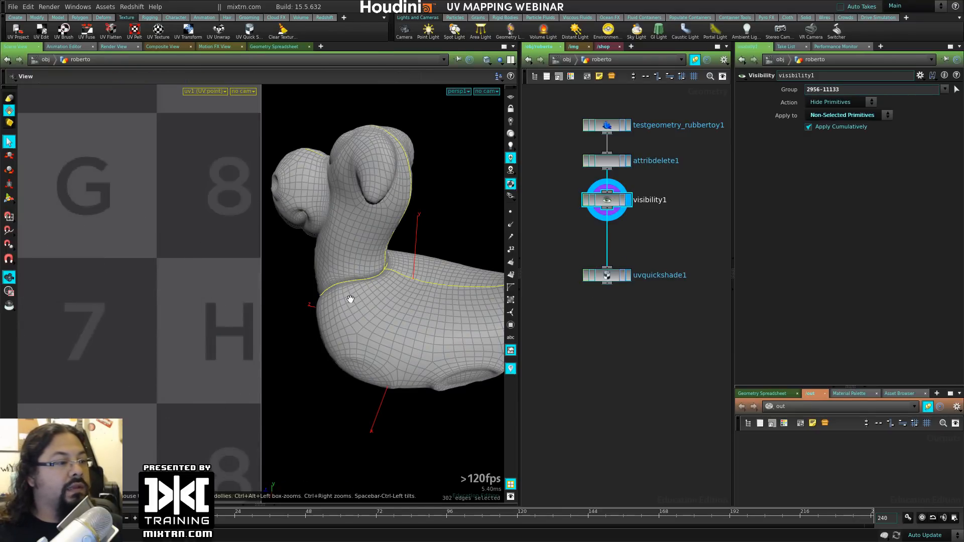
scroll(351, 299, down, 3)
alt+drag(351, 300, 388, 269)
key(s)
drag(418, 156, 446, 221)
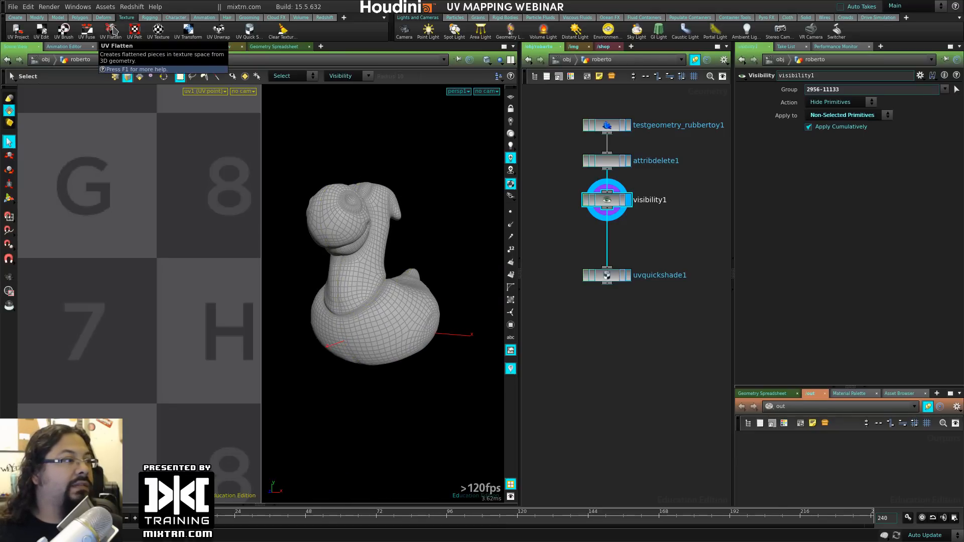
Step: Start a UV Flatten on the toy with all its visible polygons as the group to flatten
click(112, 32)
drag(471, 131, 279, 443)
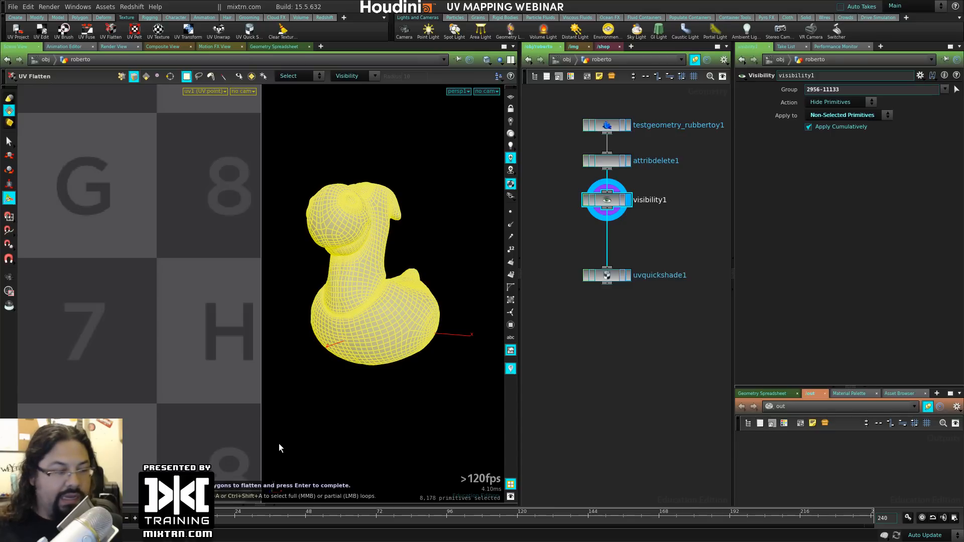
key(Return)
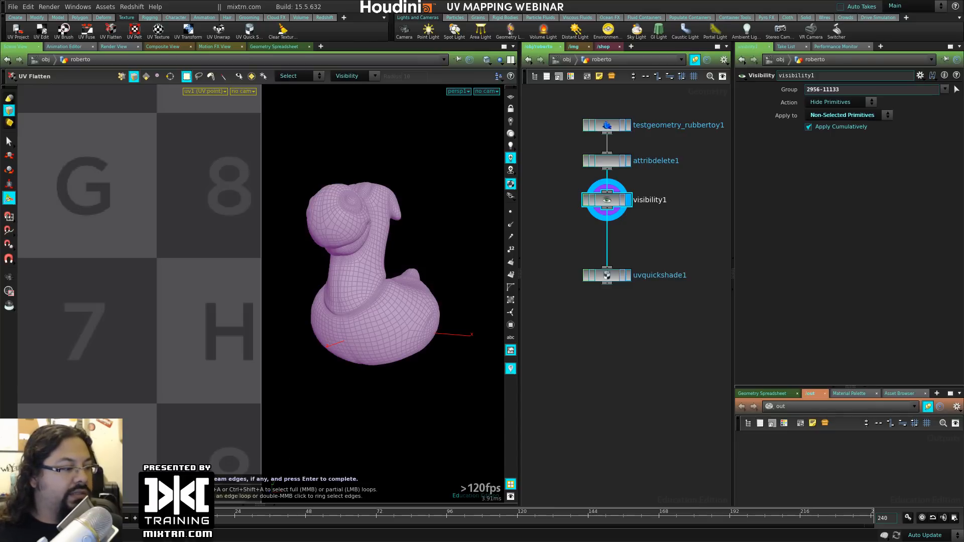
Step: Choose the body's centre line, the neck crease and the loops around the feet as seams and complete the UV Flatten
scroll(339, 389, up, 8)
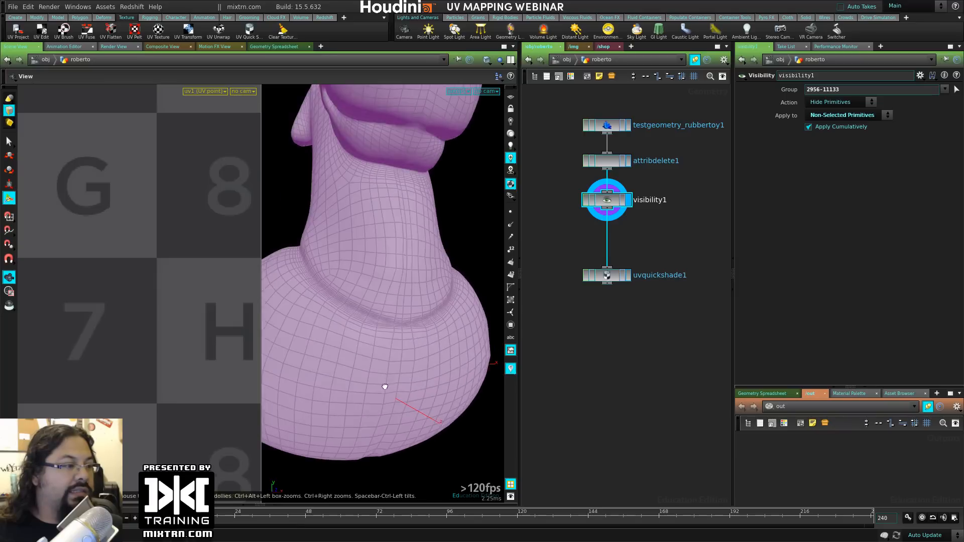
double_click(398, 291)
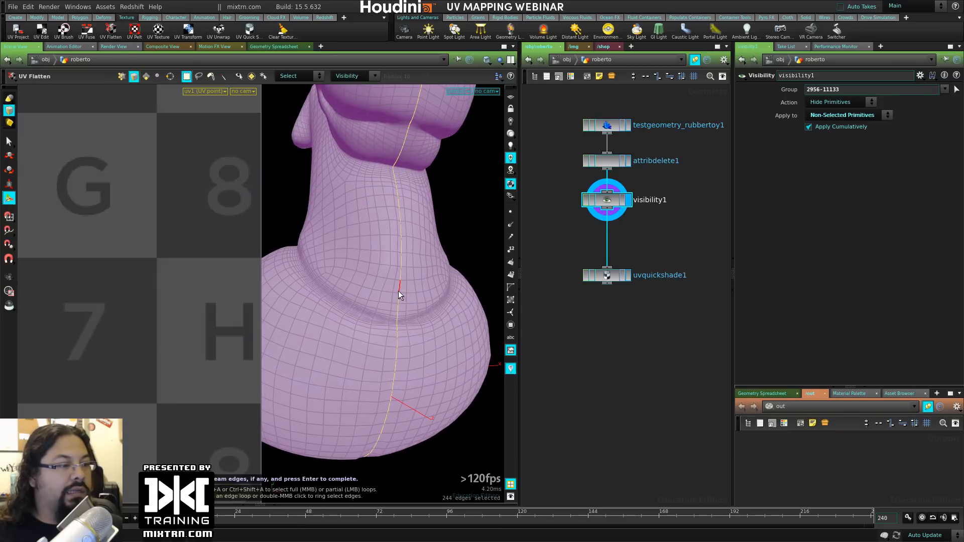
double_click(357, 311)
drag(373, 315, 426, 322)
double_click(409, 292)
double_click(423, 296)
double_click(390, 394)
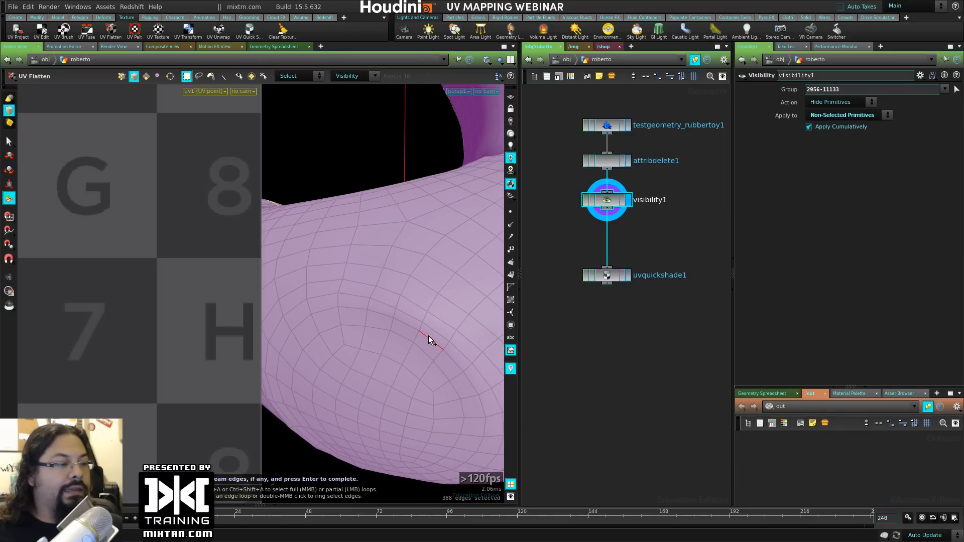
double_click(429, 336)
right_drag(436, 333, 366, 300)
drag(367, 301, 380, 351)
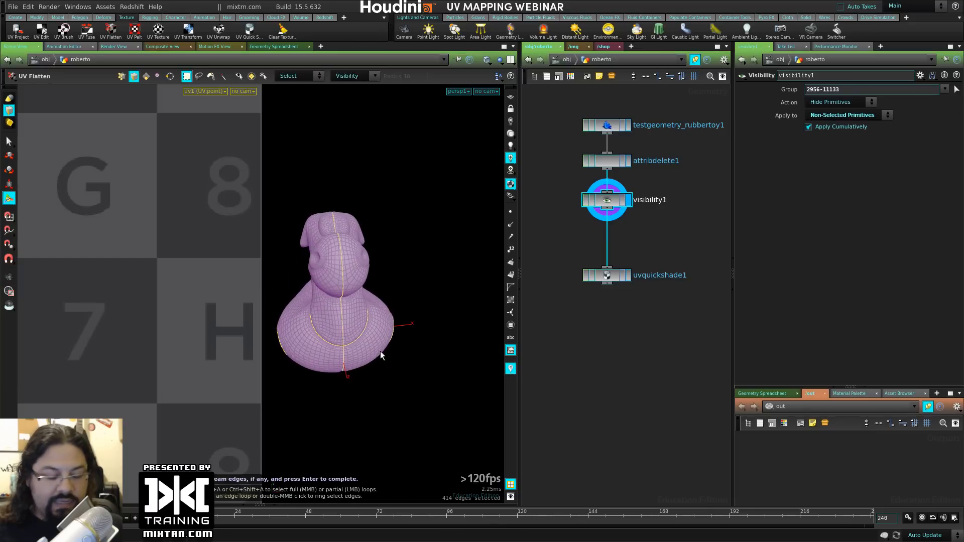
key(Return)
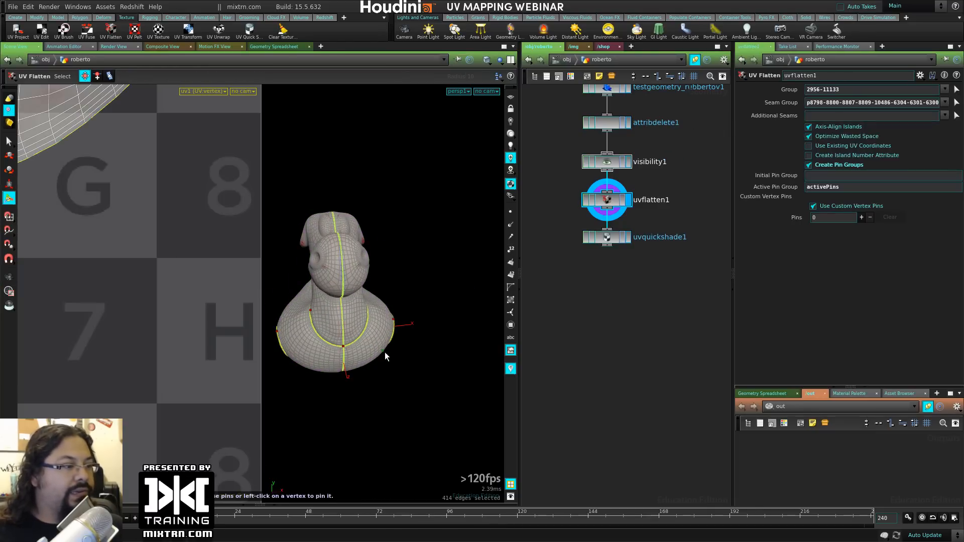
Step: Maximise the UV view and widen its pane to show all the flattened islands together
alt+right_drag(204, 256, 118, 351)
alt+middle_drag(118, 351, 219, 254)
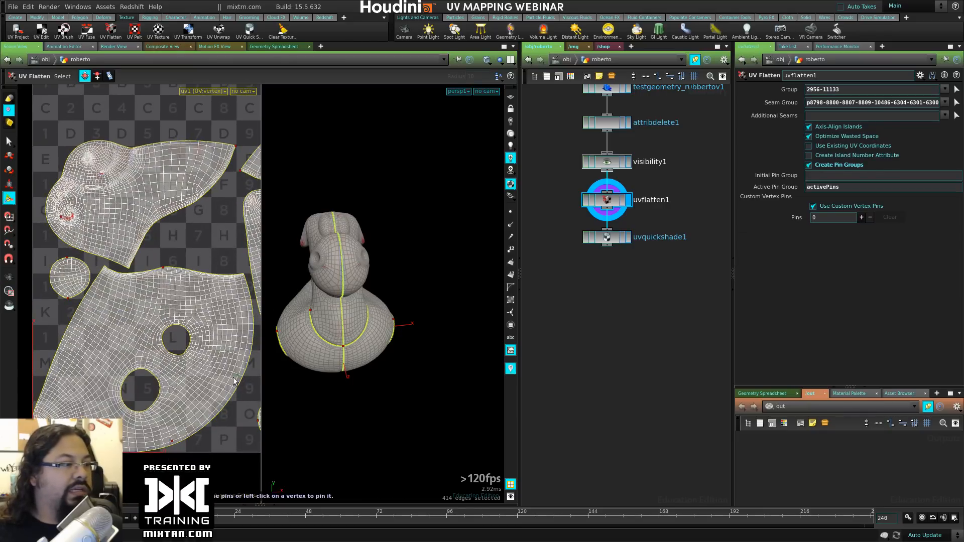
alt+middle_drag(160, 321, 50, 331)
mouse_move(130, 215)
alt+middle_down()
mouse_move(216, 213)
mouse_move(112, 212)
alt+middle_up()
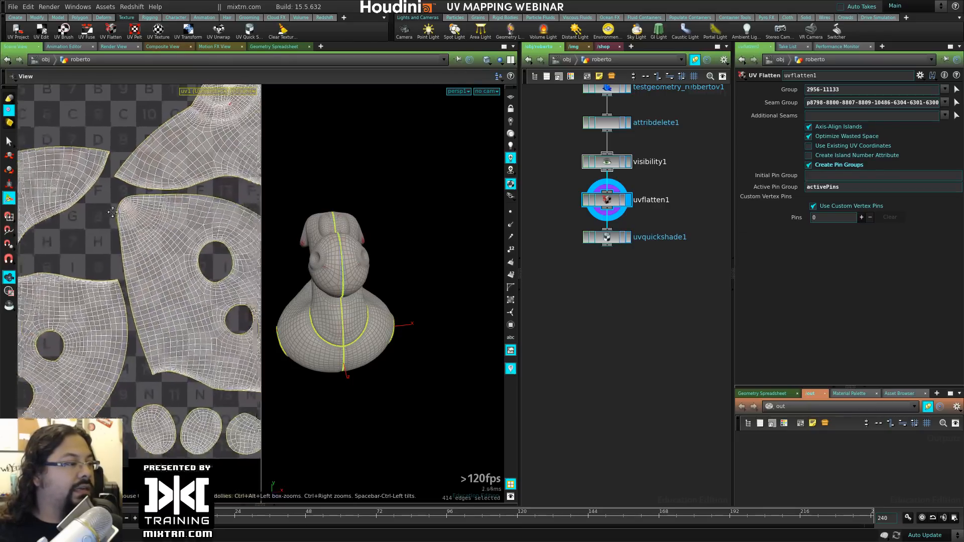
scroll(112, 212, down, 6)
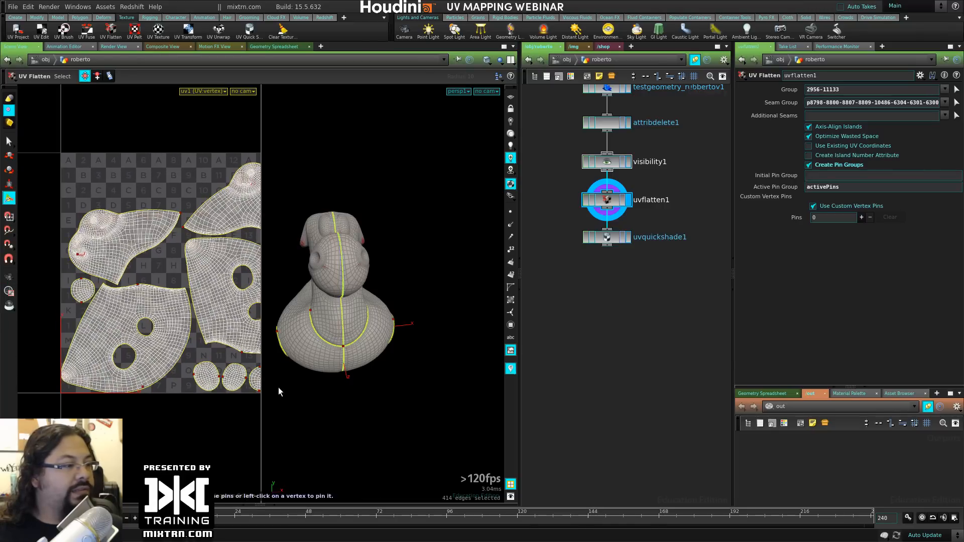
key(Escape)
key(space+b)
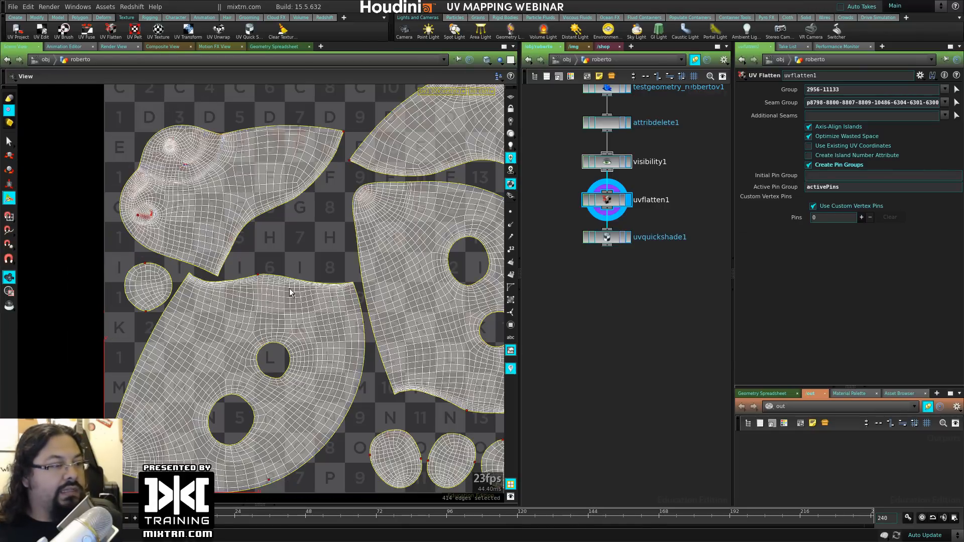
right_drag(439, 297, 349, 284)
middle_drag(395, 296, 363, 316)
key(Return)
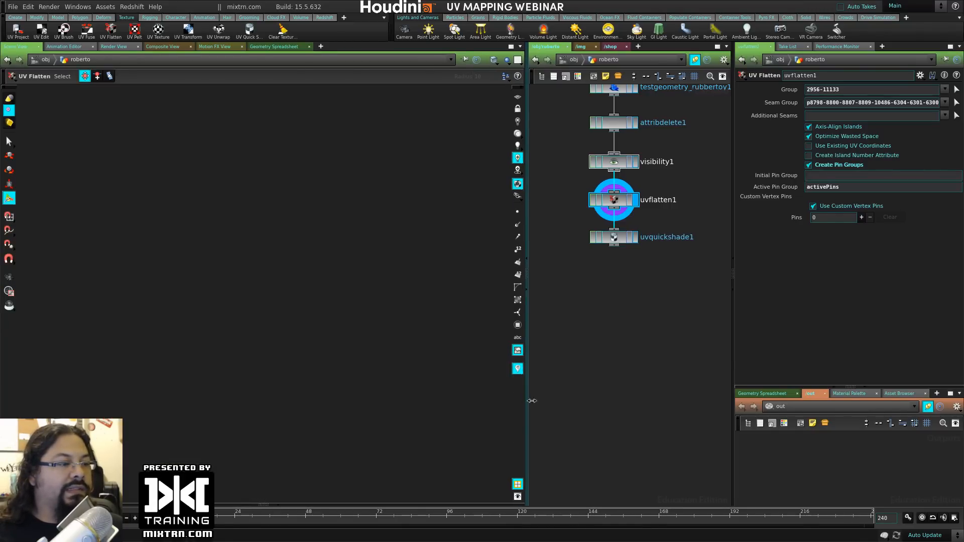
drag(521, 404, 599, 404)
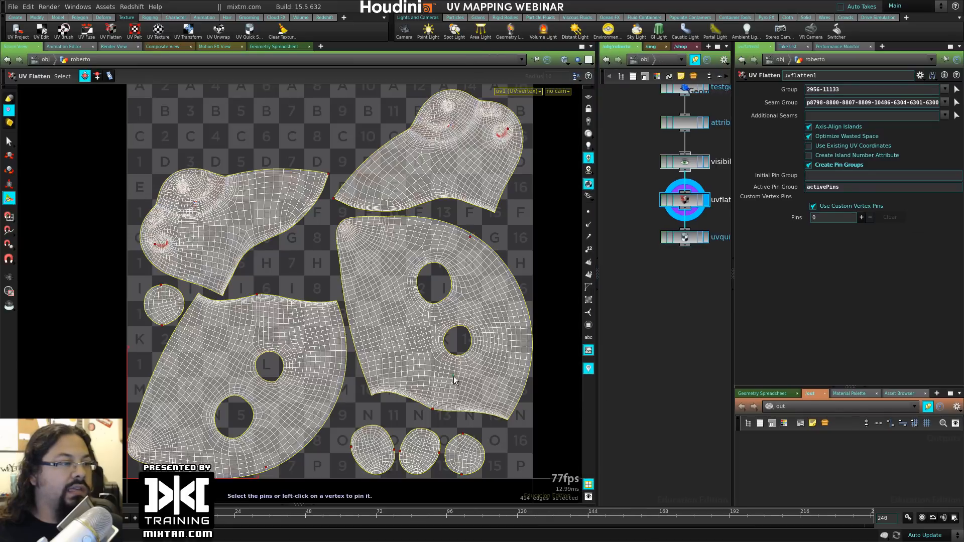
Step: Examine the distortion colours on the flattened head and body islands, especially around the ears, eyes and muzzle
middle_drag(359, 336, 386, 304)
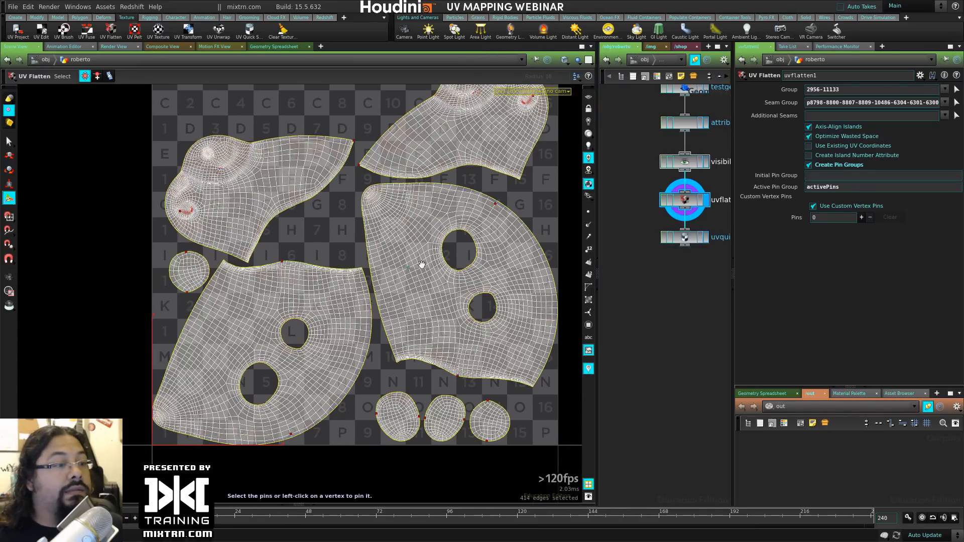
middle_drag(436, 227, 317, 338)
right_drag(316, 338, 481, 236)
middle_drag(481, 236, 351, 312)
right_drag(351, 312, 527, 283)
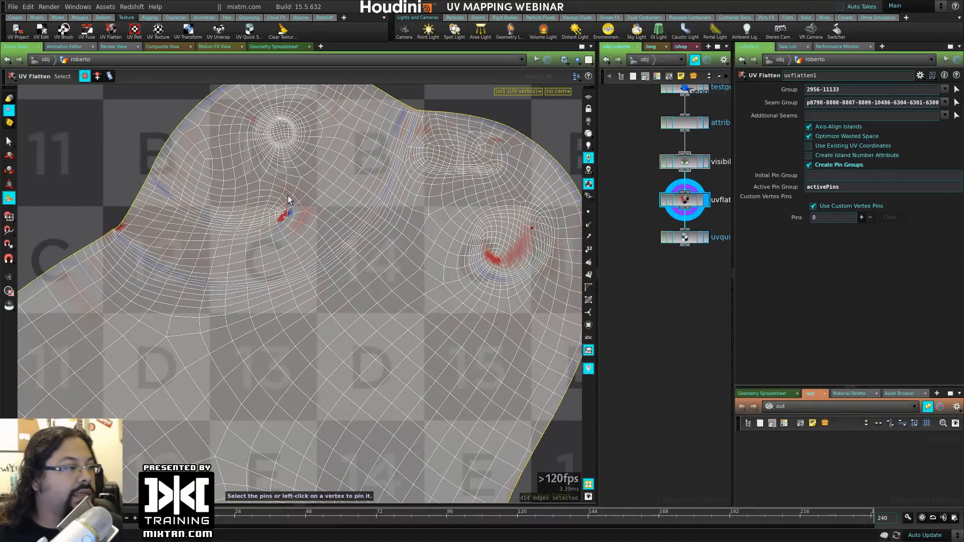
middle_drag(205, 277, 469, 296)
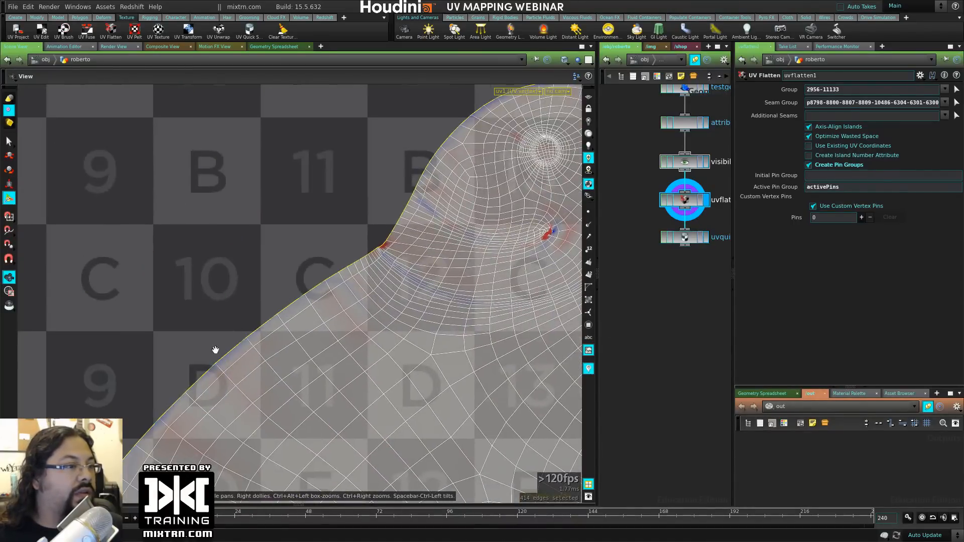
middle_drag(215, 350, 544, 185)
middle_drag(55, 467, 497, 219)
right_drag(497, 219, 327, 271)
middle_drag(327, 271, 372, 267)
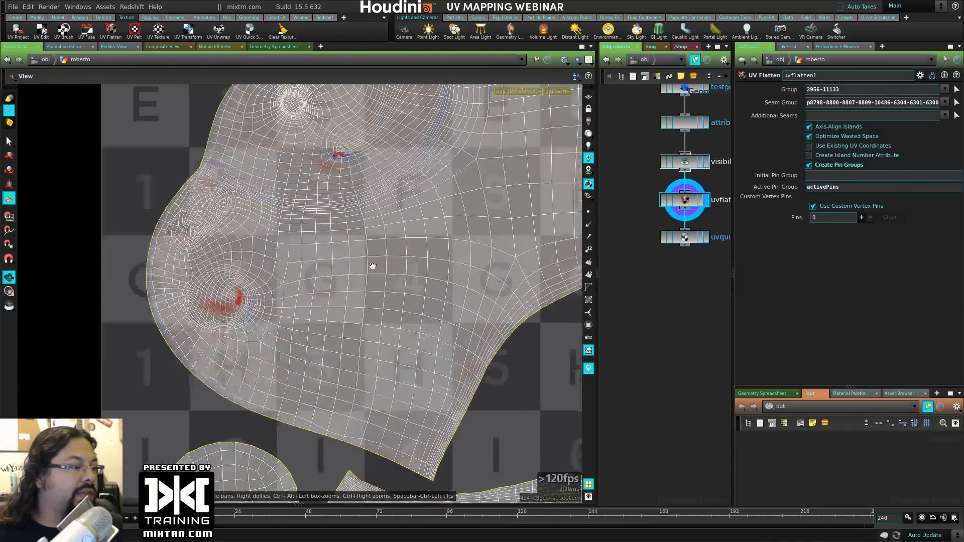
right_drag(290, 341, 282, 368)
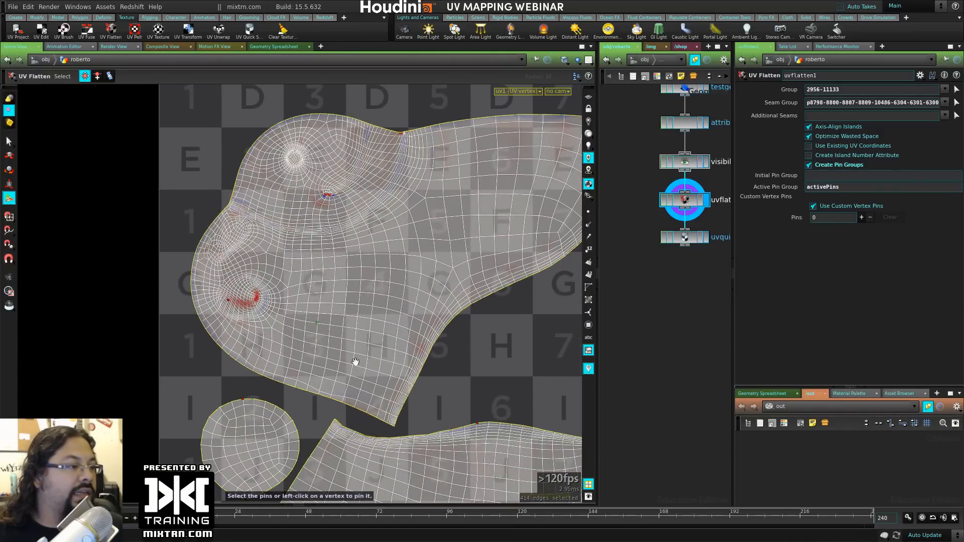
middle_drag(386, 415, 319, 313)
right_drag(319, 314, 311, 351)
middle_drag(442, 427, 327, 312)
middle_drag(347, 394, 246, 470)
middle_drag(427, 309, 401, 302)
Step: Restore the split view and inspect the UV Flatten distortion colours on the toy's muzzle, neck and ears
key(space+b)
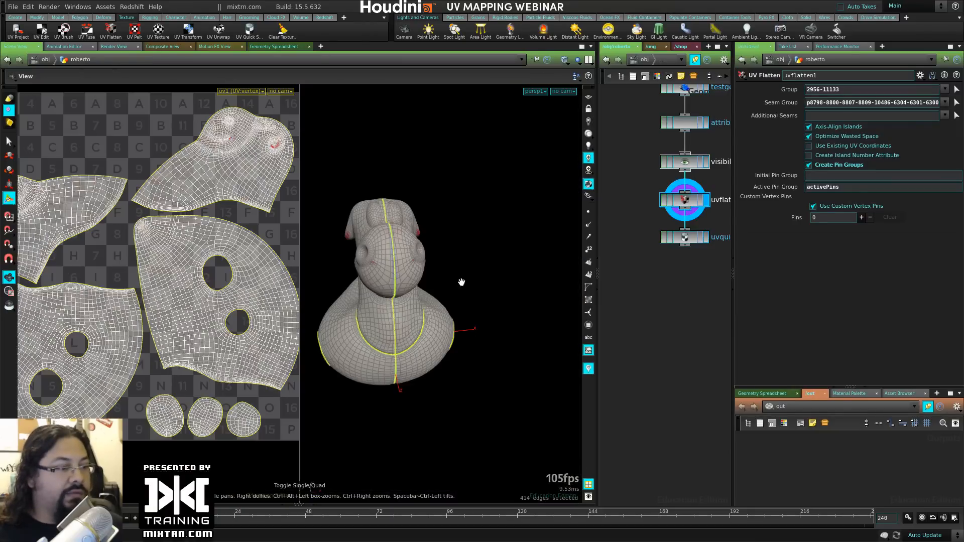
click(686, 240)
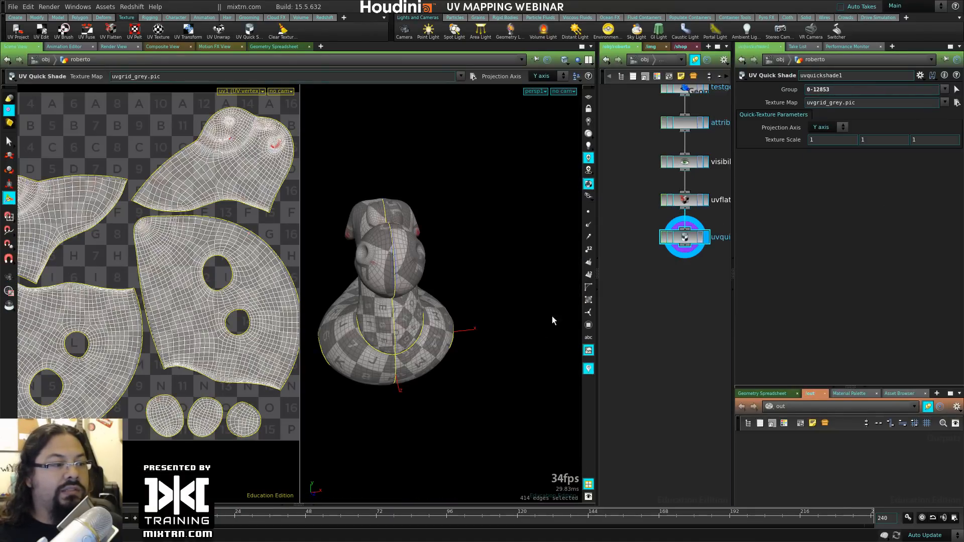
click(680, 205)
alt+right_drag(427, 314, 506, 288)
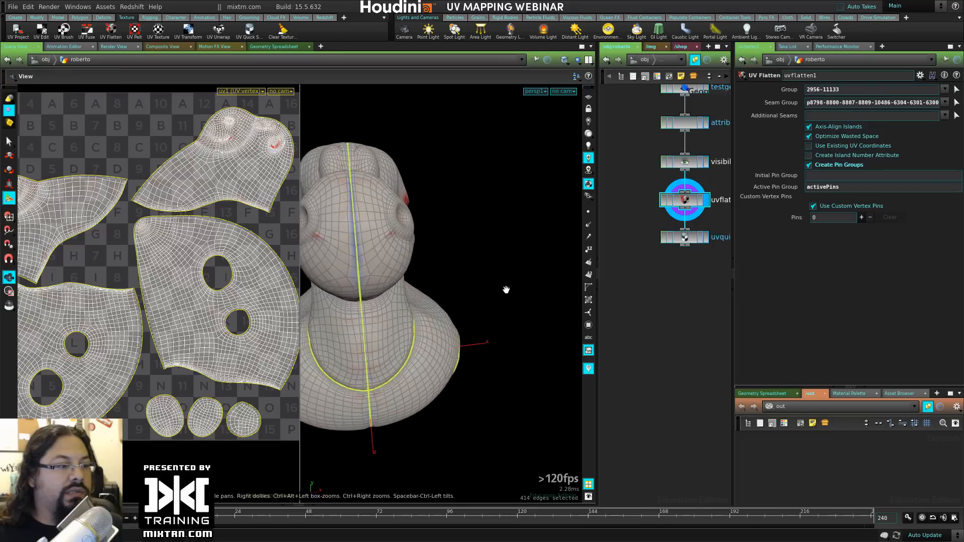
alt+drag(506, 288, 486, 291)
alt+right_drag(487, 290, 541, 289)
alt+drag(542, 289, 555, 216)
alt+middle_drag(556, 216, 545, 261)
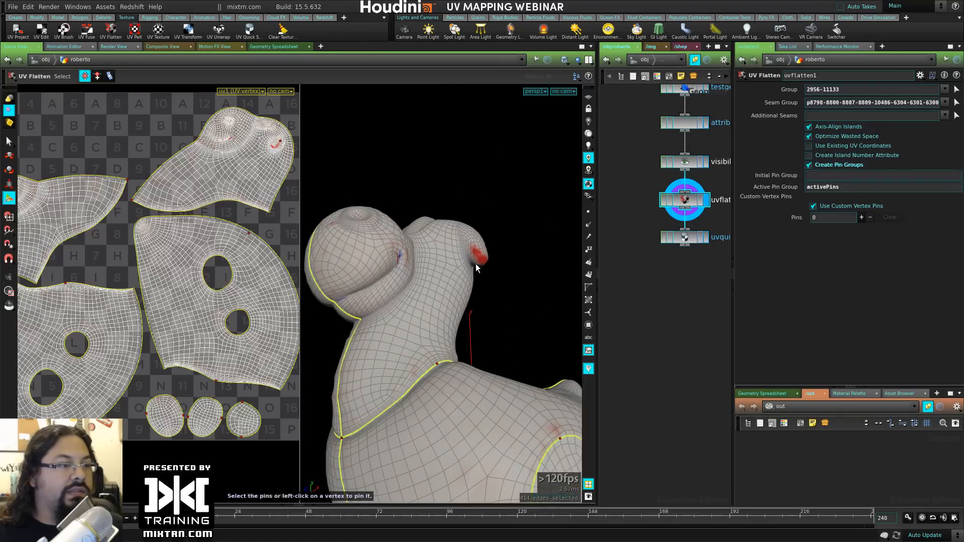
alt+drag(506, 330, 474, 329)
alt+middle_drag(475, 328, 499, 241)
alt+drag(499, 241, 390, 267)
alt+right_drag(390, 267, 419, 306)
alt+drag(419, 307, 482, 324)
alt+right_drag(482, 324, 520, 318)
alt+middle_drag(520, 318, 478, 426)
alt+right_drag(478, 427, 523, 378)
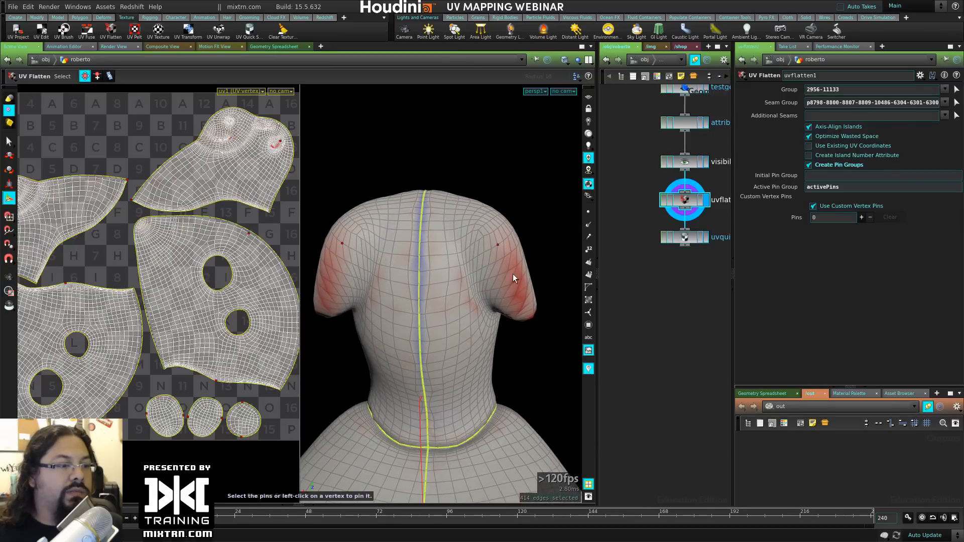
Step: Display the UV Quick Shade node and inspect the checker pattern across the ear, muzzle and neck seams
click(702, 239)
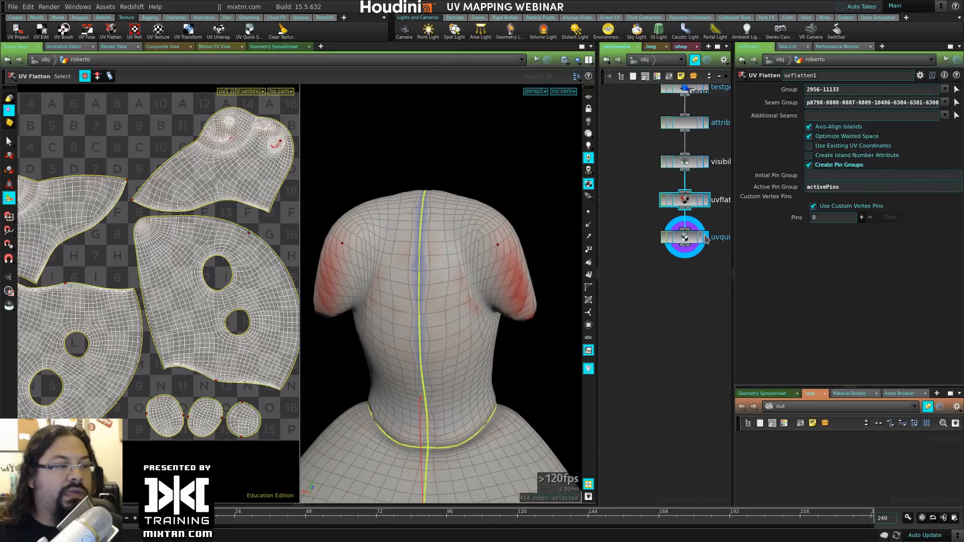
alt+drag(391, 346, 484, 191)
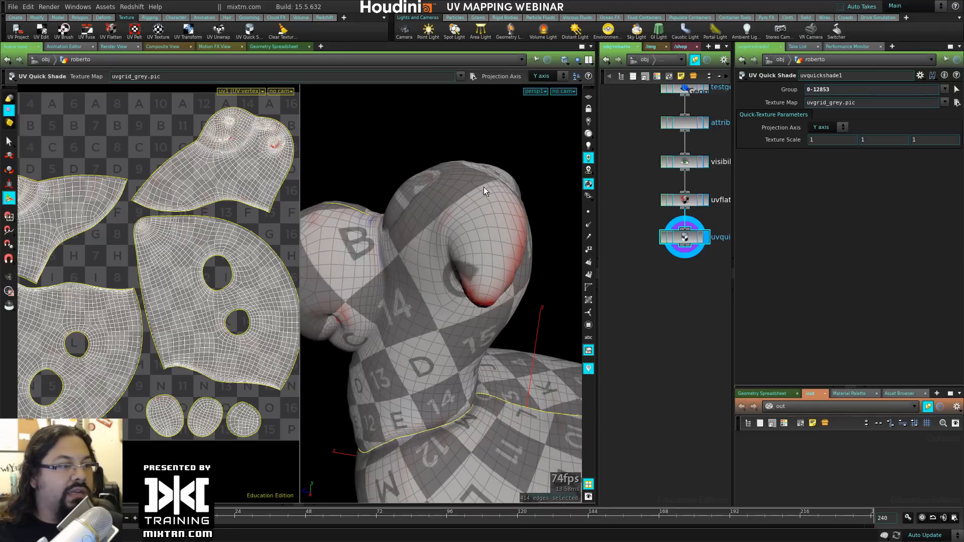
drag(474, 234, 450, 224)
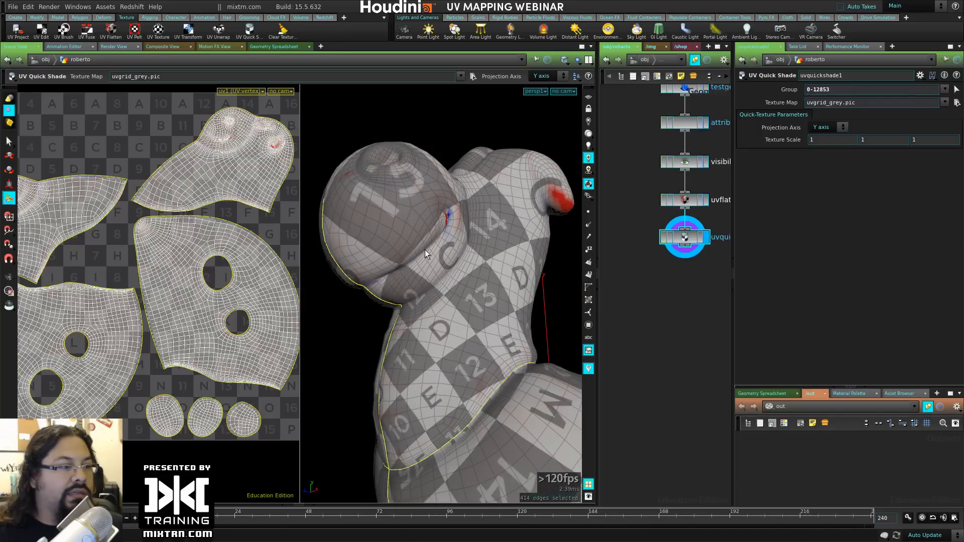
drag(401, 282, 424, 280)
right_drag(424, 279, 467, 297)
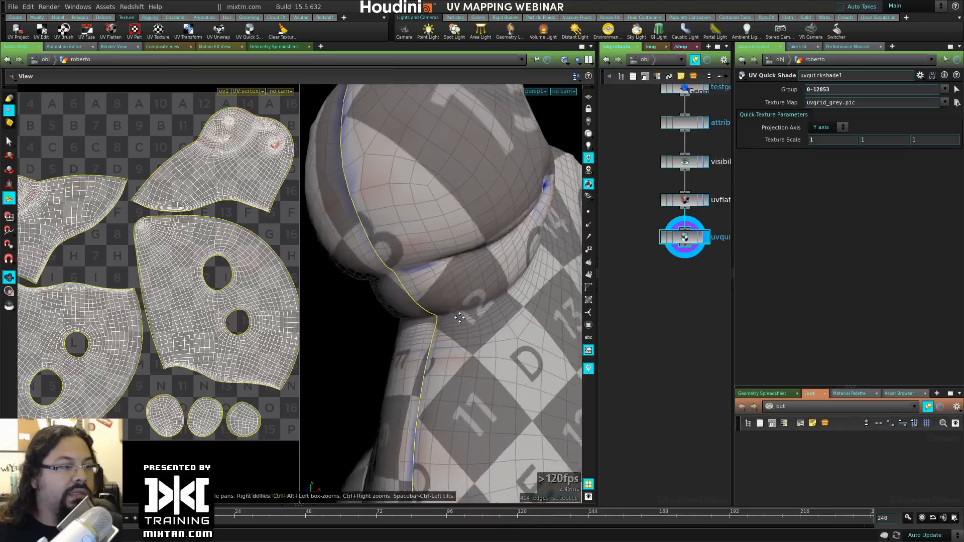
middle_drag(467, 297, 444, 323)
Step: Select the UV Flatten node for editing while keeping the UV Quick Shade checker displayed on the toy
click(684, 201)
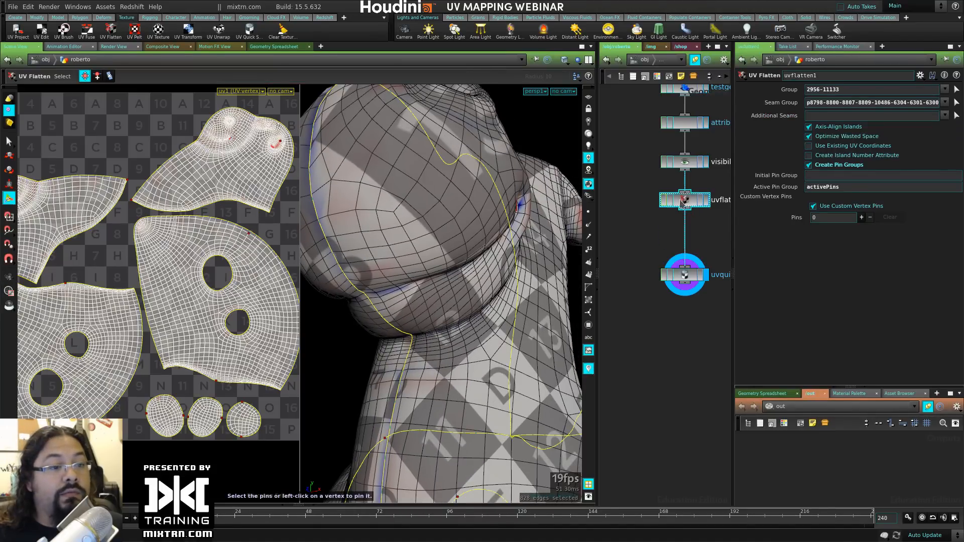
key(h)
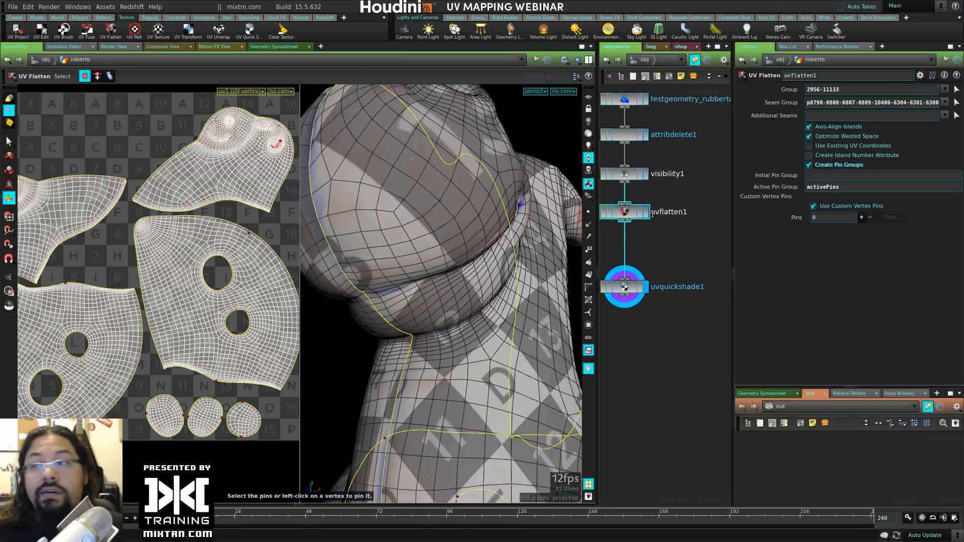
middle_drag(650, 245, 679, 254)
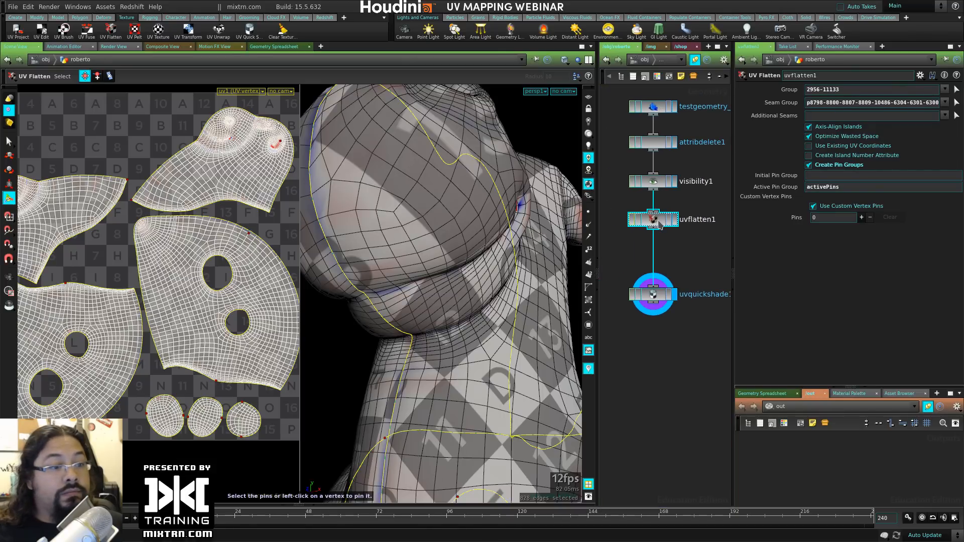
mouse_move(420, 298)
alt+mouse_down()
mouse_move(441, 306)
mouse_move(422, 296)
alt+mouse_up()
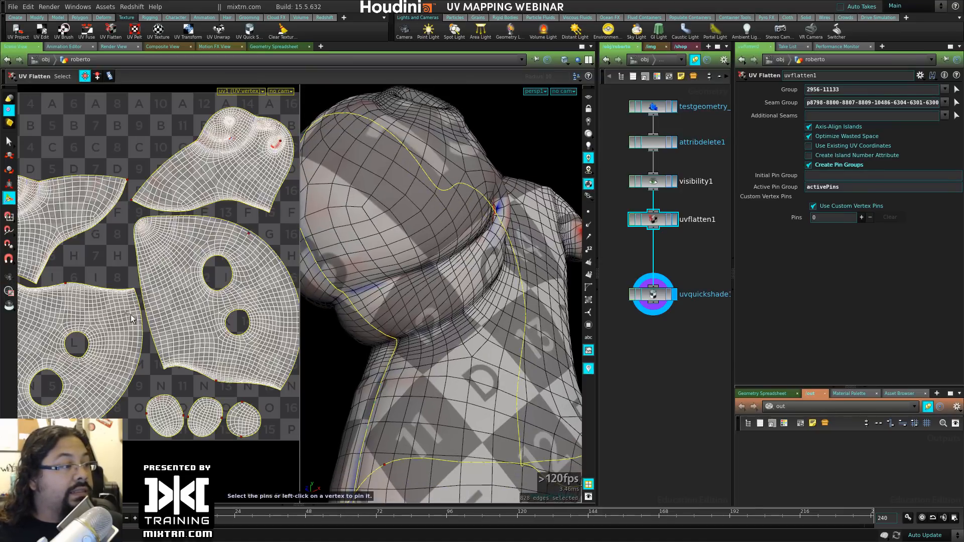
alt+middle_drag(207, 228, 263, 239)
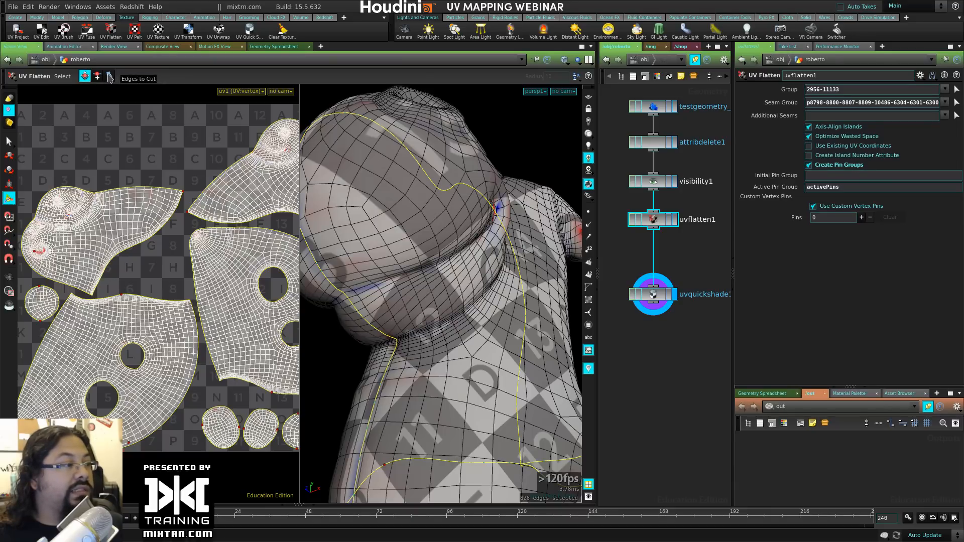
Step: Reselect the UV Flatten node's input geometry, keeping all of the toy's polygons as the group to flatten and proceeding to seam selection
alt+drag(438, 263, 447, 282)
alt+right_drag(447, 281, 393, 285)
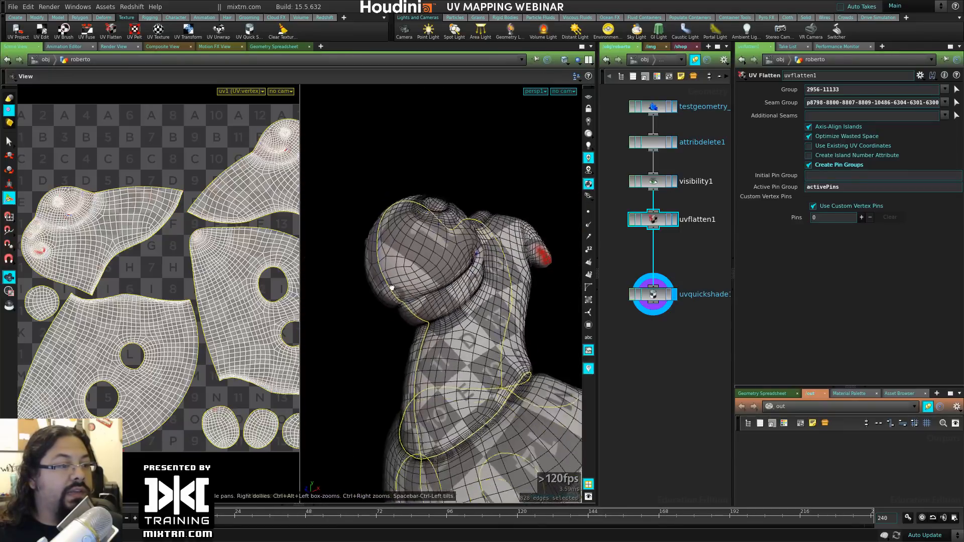
alt+drag(394, 285, 402, 293)
alt+middle_drag(402, 292, 386, 260)
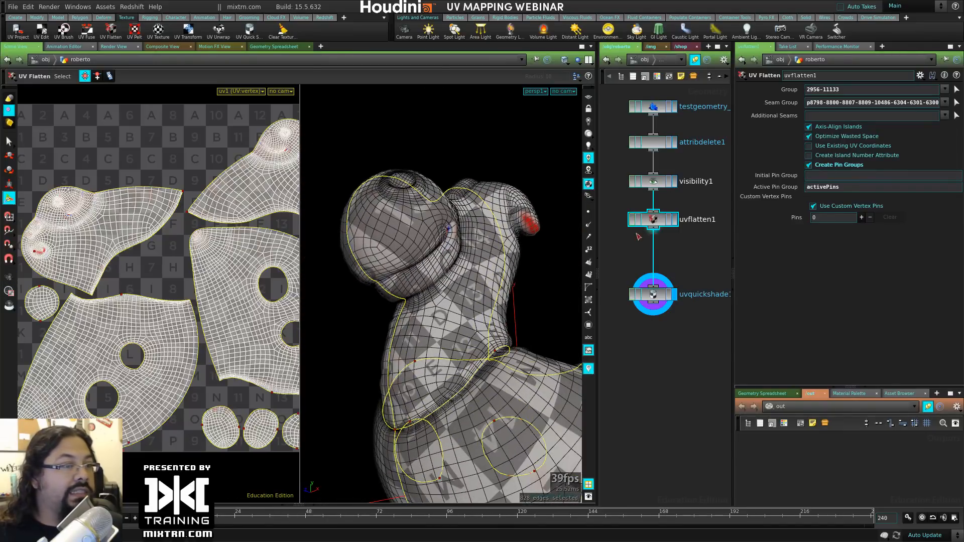
key(Return)
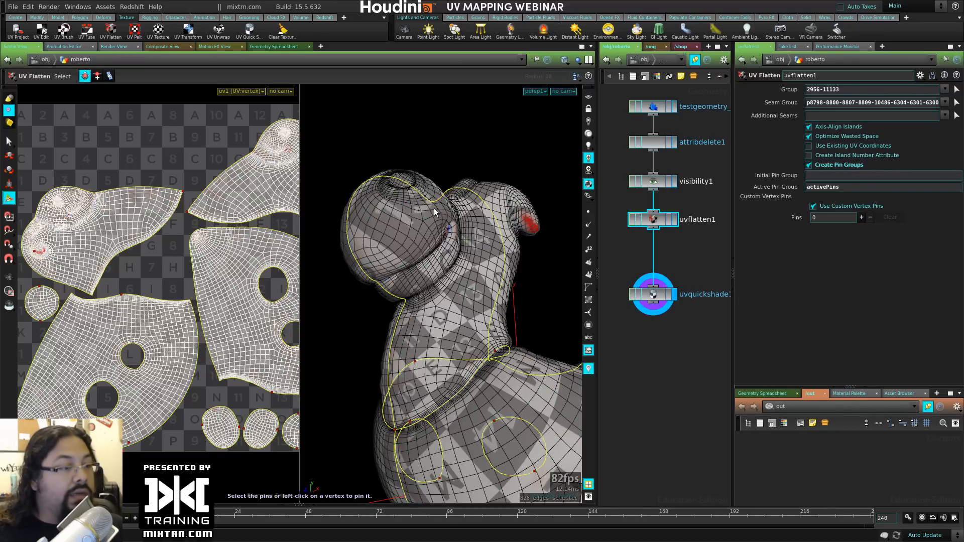
key(grave)
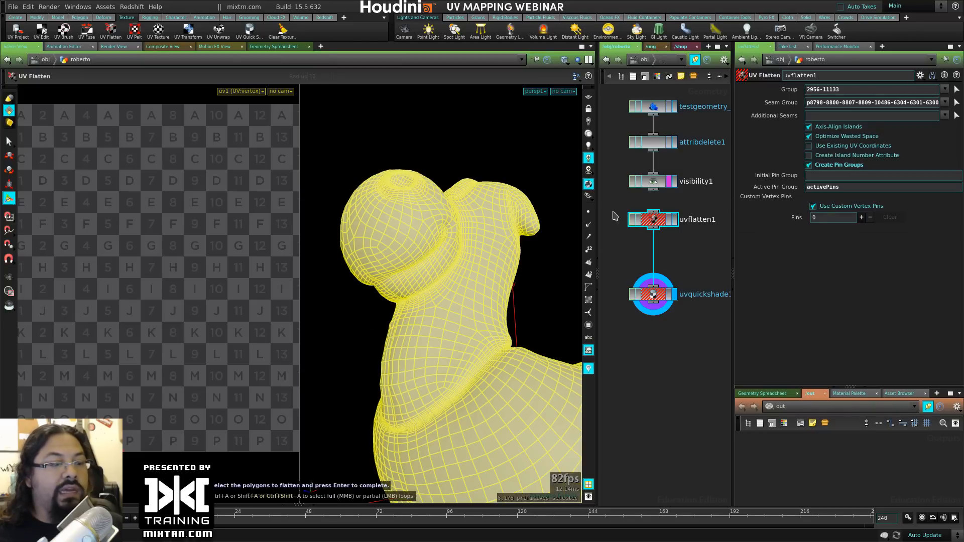
drag(538, 300, 502, 233)
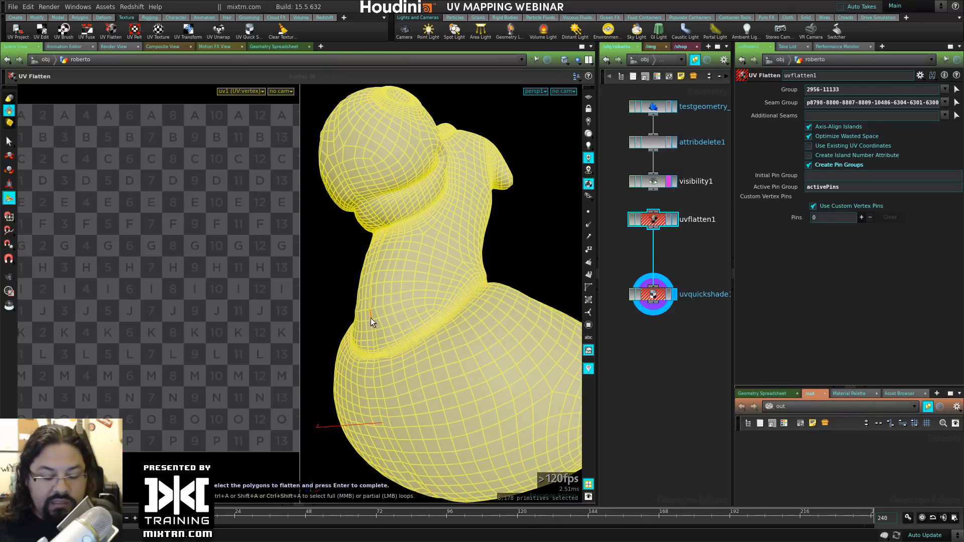
key(Return)
Step: Add the edges along one side of the mouth crease to the seam selection, from the existing muzzle seam to the mouth corner
drag(395, 314, 477, 353)
scroll(482, 341, up, 3)
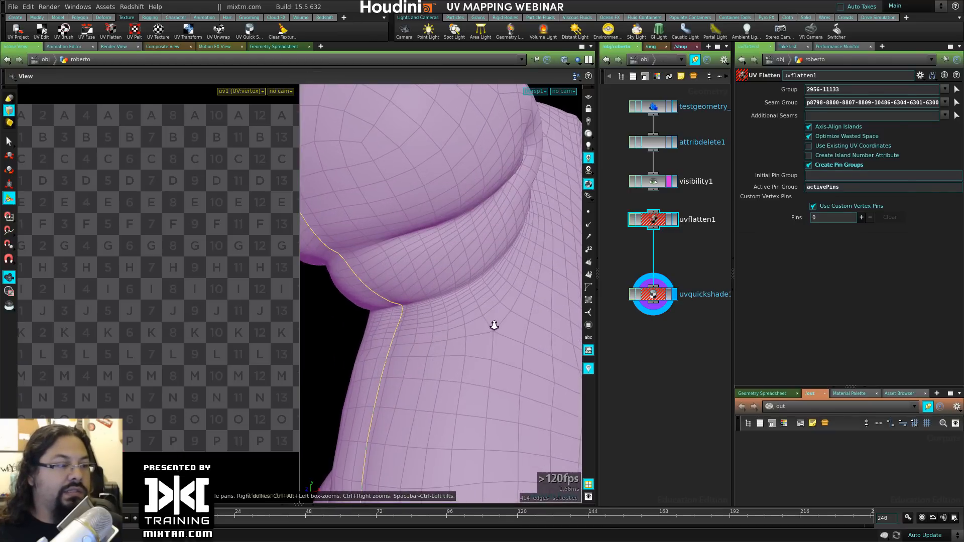
drag(313, 446, 353, 275)
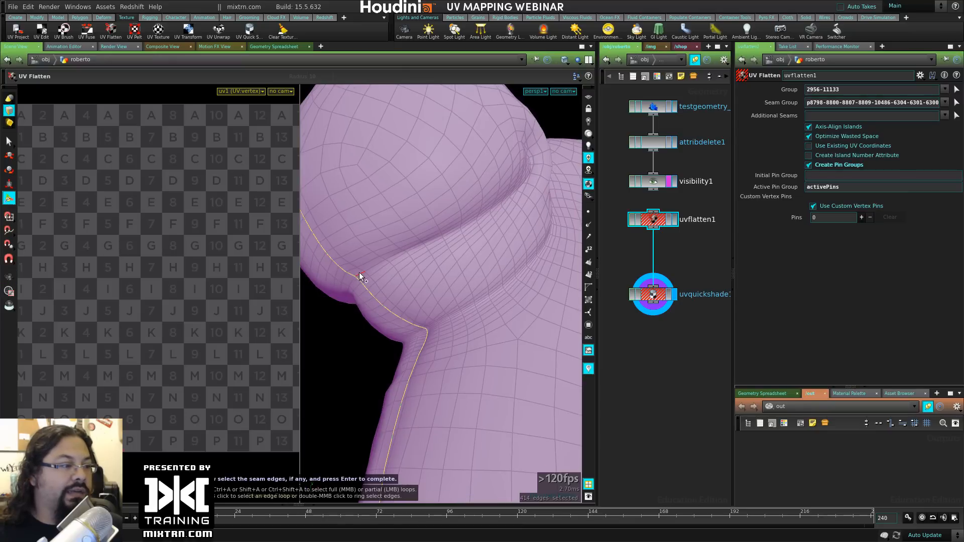
shift+click(360, 274)
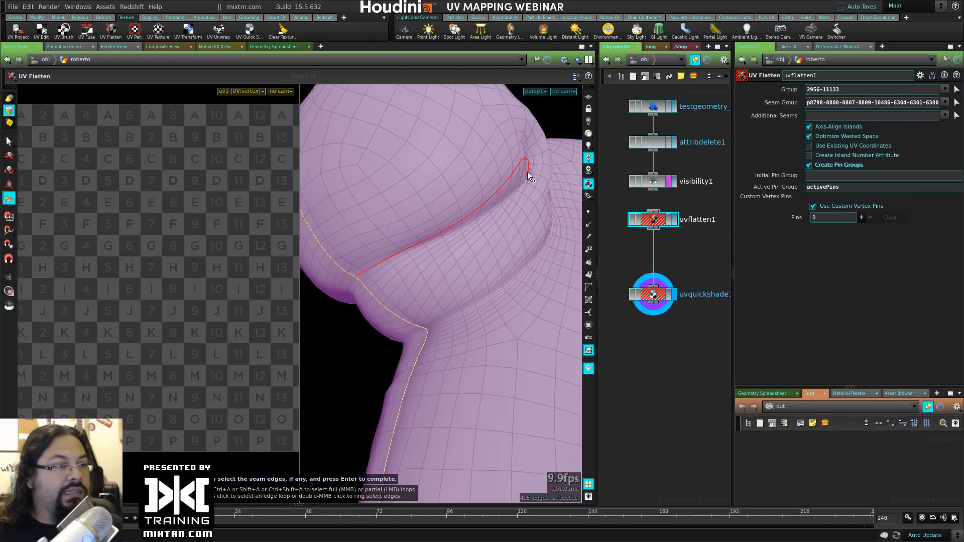
drag(489, 236, 448, 255)
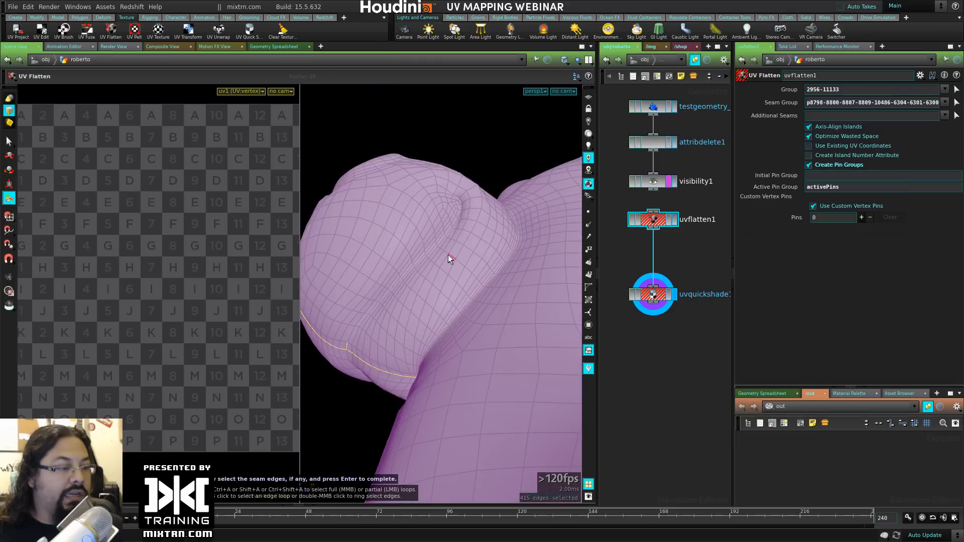
click(465, 192)
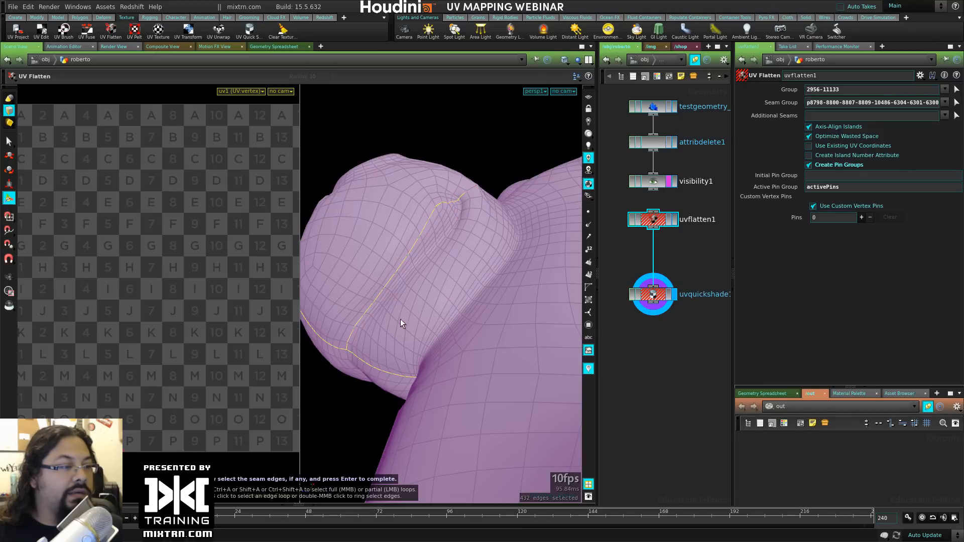
alt+drag(399, 319, 532, 338)
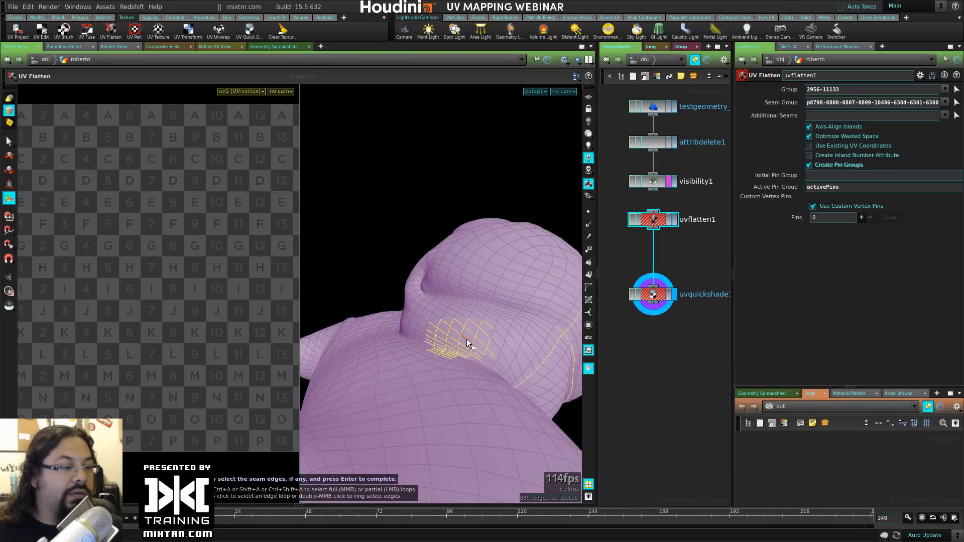
Step: Add the edge path along the mouth crease on the snout to the UV Flatten seam selection
alt+drag(466, 339, 505, 299)
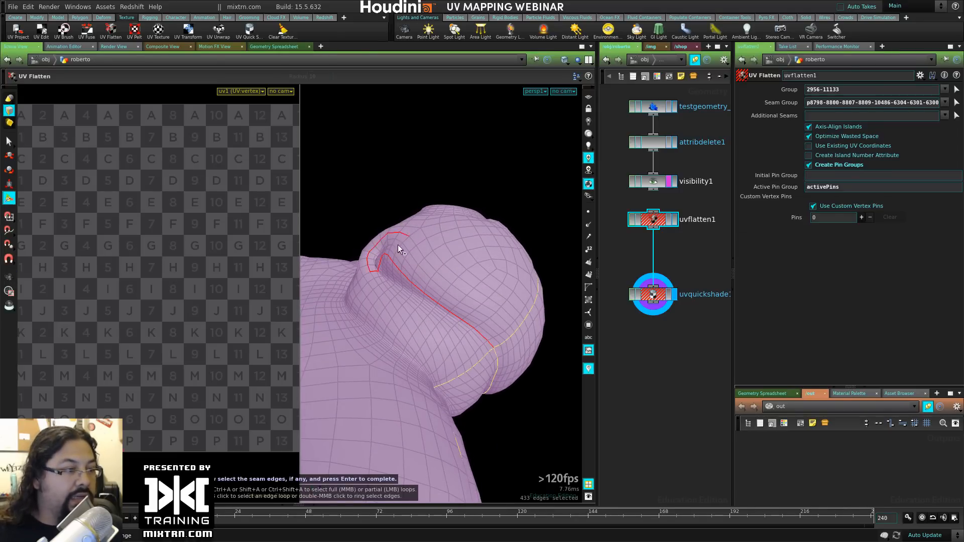
alt+drag(375, 180, 436, 302)
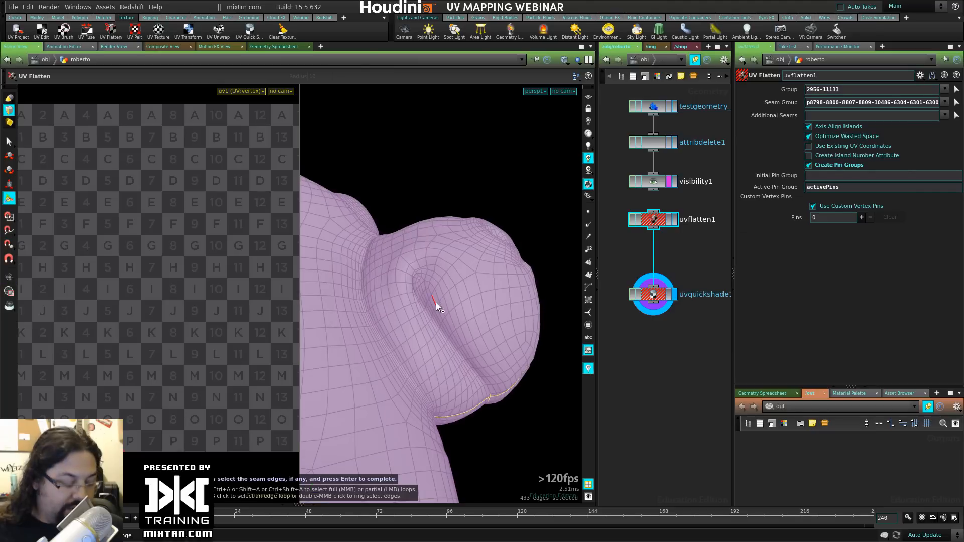
shift+click(417, 276)
Step: Try adding the full edge loop tight around the base of the ear to the seams, then deselect it
alt+right_drag(529, 264, 467, 321)
alt+drag(467, 321, 488, 359)
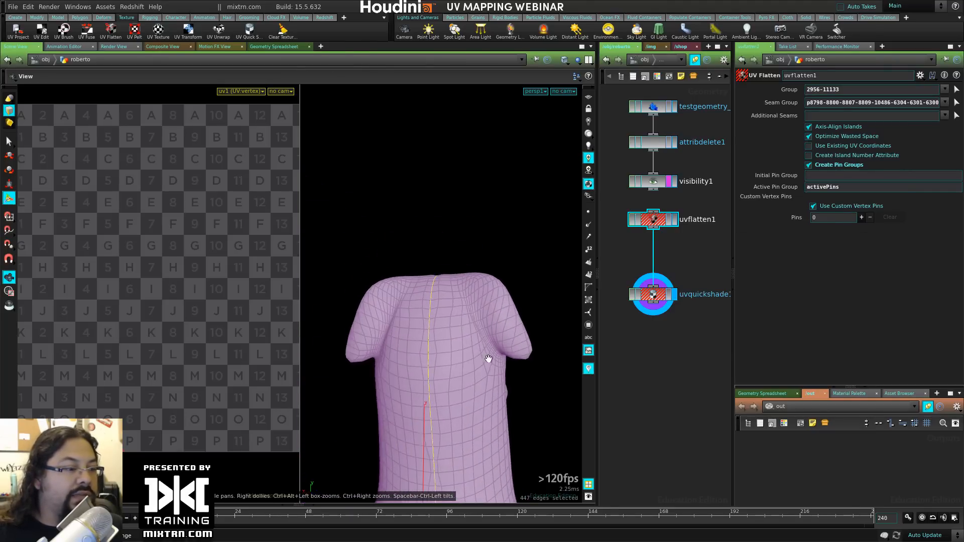
alt+right_drag(489, 359, 466, 309)
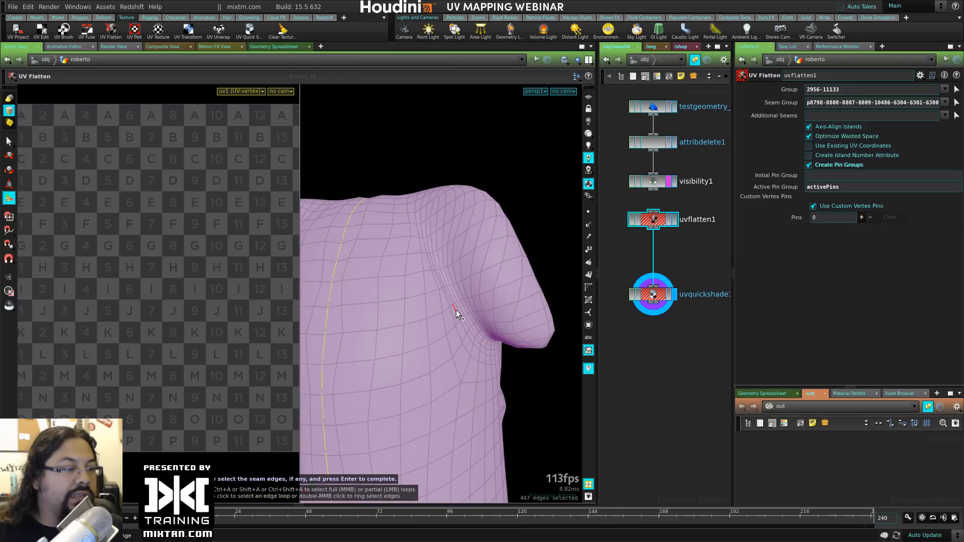
shift+click(456, 309)
ctrl+click(448, 297)
shift+click(445, 278)
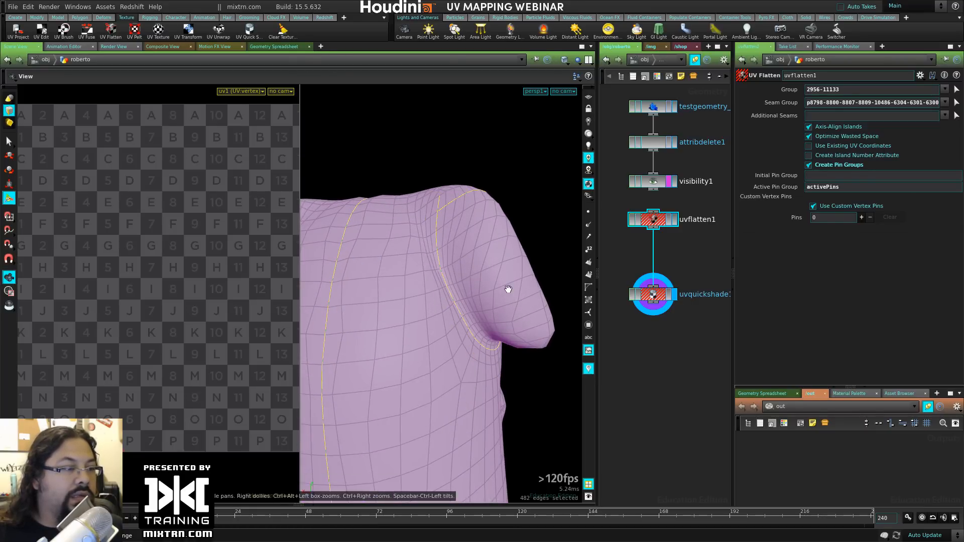
drag(508, 290, 514, 317)
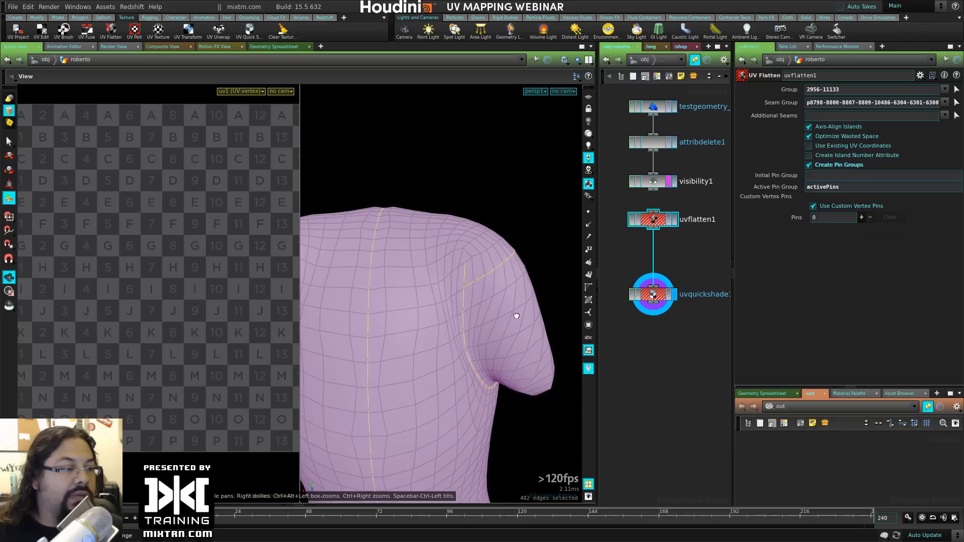
ctrl+click(461, 289)
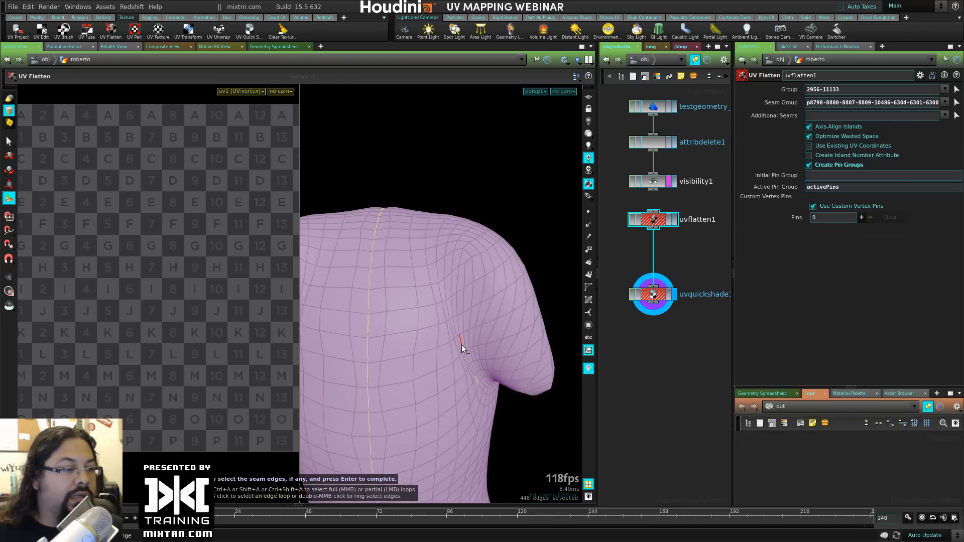
ctrl+click(475, 380)
Step: Try a full edge loop slightly farther toward the body from the ear base, then remove it from the selection
shift+double_click(452, 306)
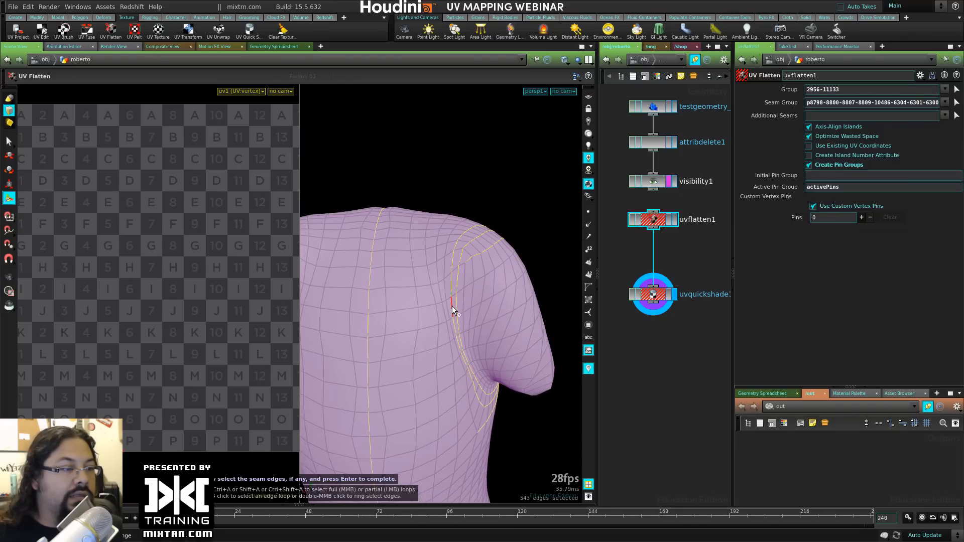
drag(539, 297, 460, 313)
ctrl+double_click(402, 292)
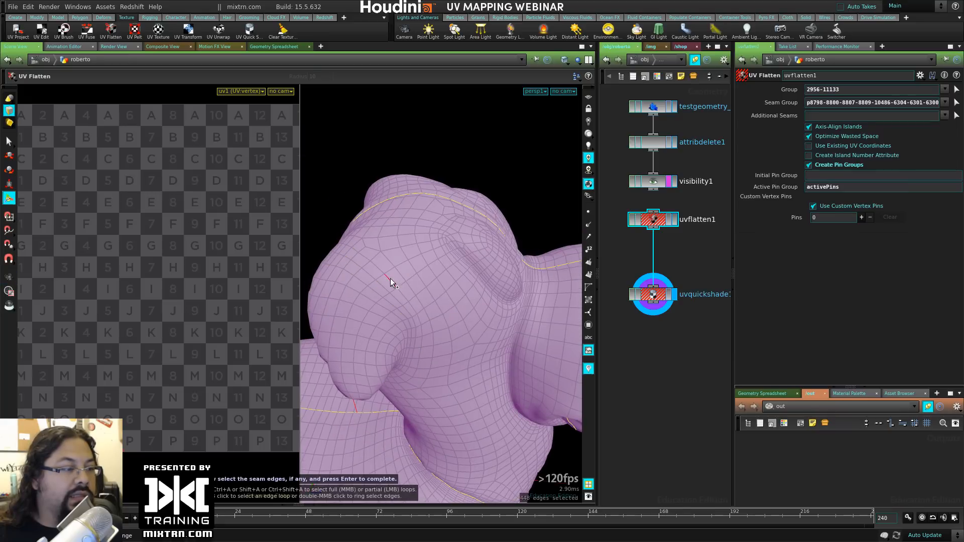
Step: Try a wider edge loop across the head around the ear, then undo the click that replaced the seam selection
shift+double_click(400, 272)
drag(435, 344, 433, 378)
shift+click(435, 380)
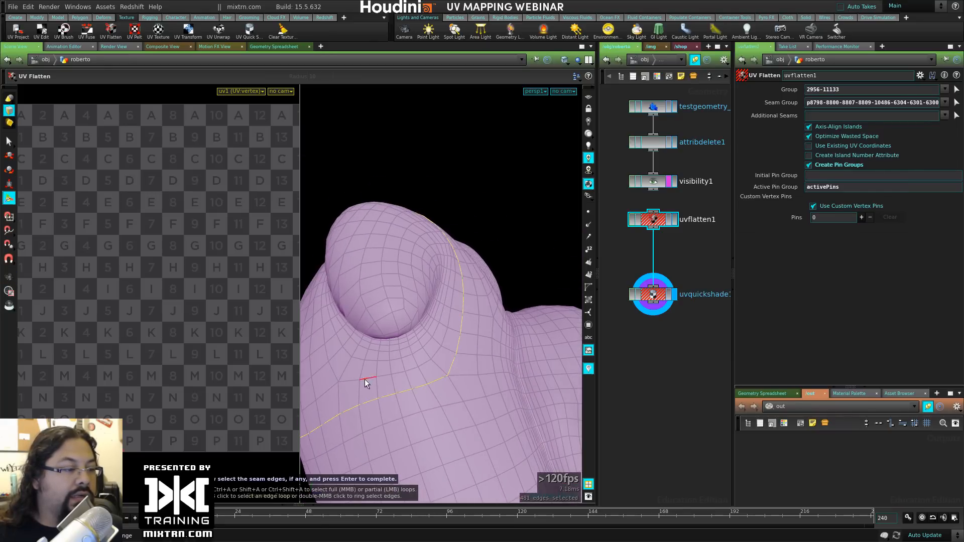
drag(364, 379, 415, 384)
click(419, 384)
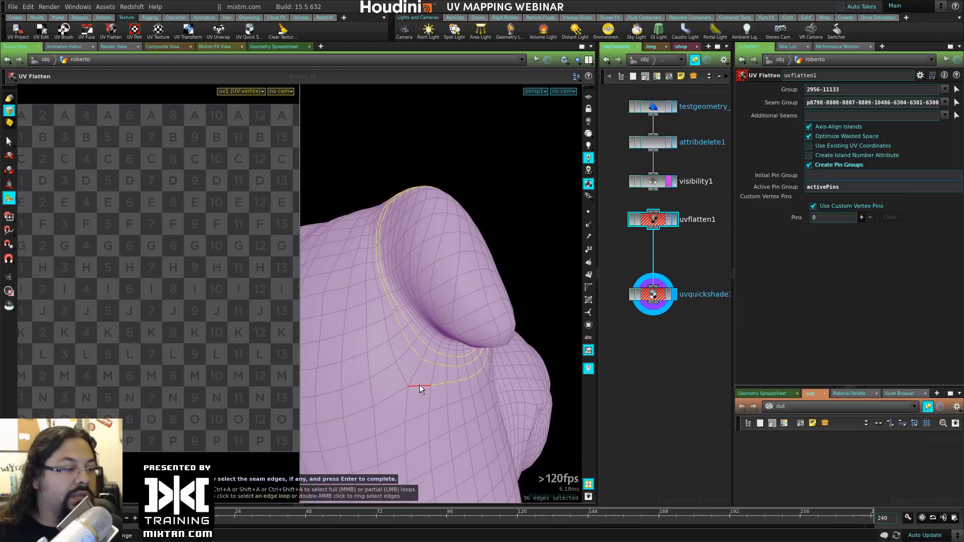
key(ctrl+z)
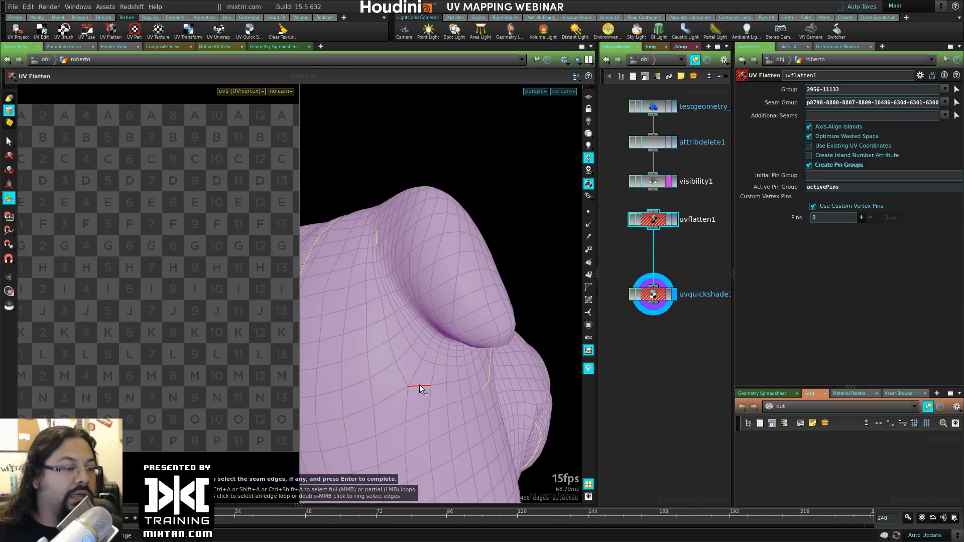
Step: Deselect the unwanted wide loop around the ear and undo one more full-loop attempt
drag(475, 376, 426, 383)
ctrl+click(427, 388)
ctrl+double_click(427, 388)
alt+drag(372, 369, 430, 323)
shift+double_click(399, 302)
key(ctrl+z)
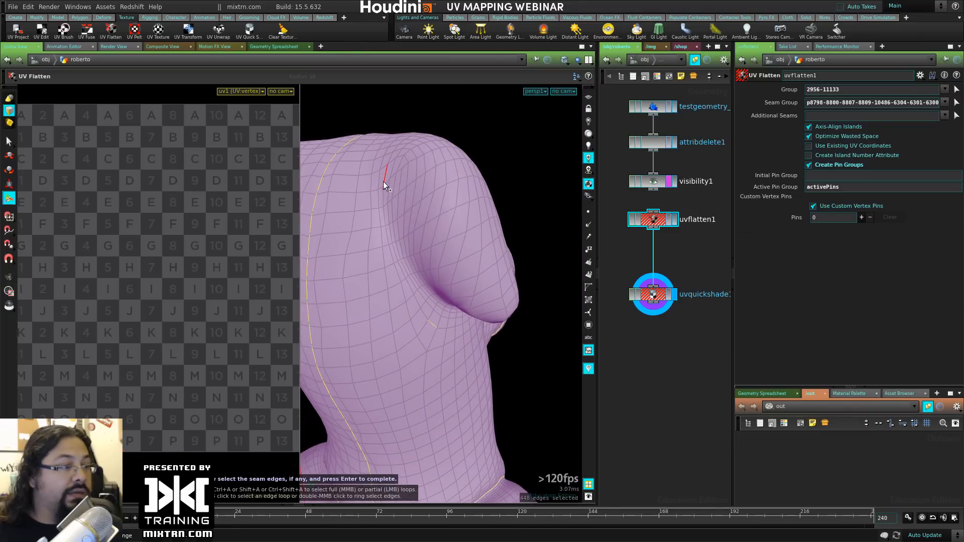
Step: Add partial edge loops to the seam selection from the back of the ear base up and over its top
shift+click(426, 315)
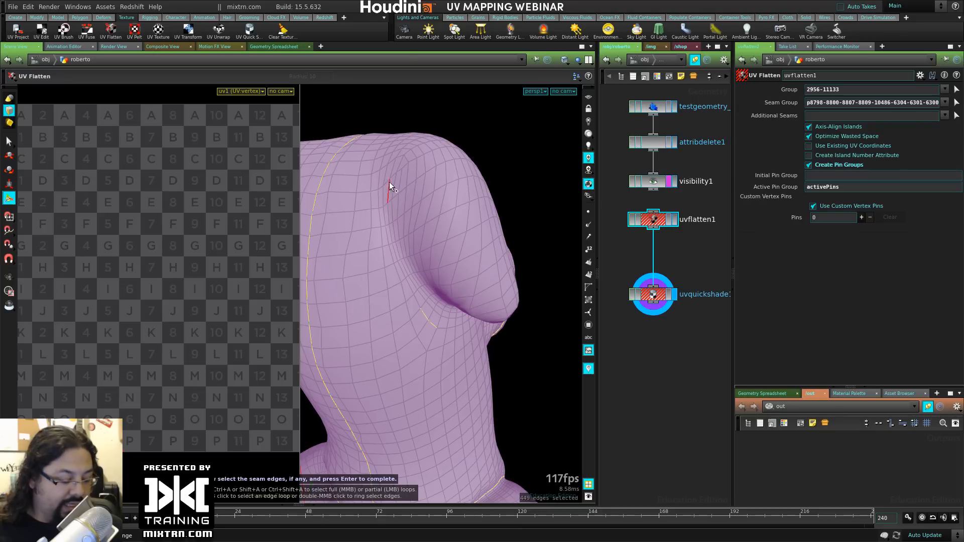
key(shift+a)
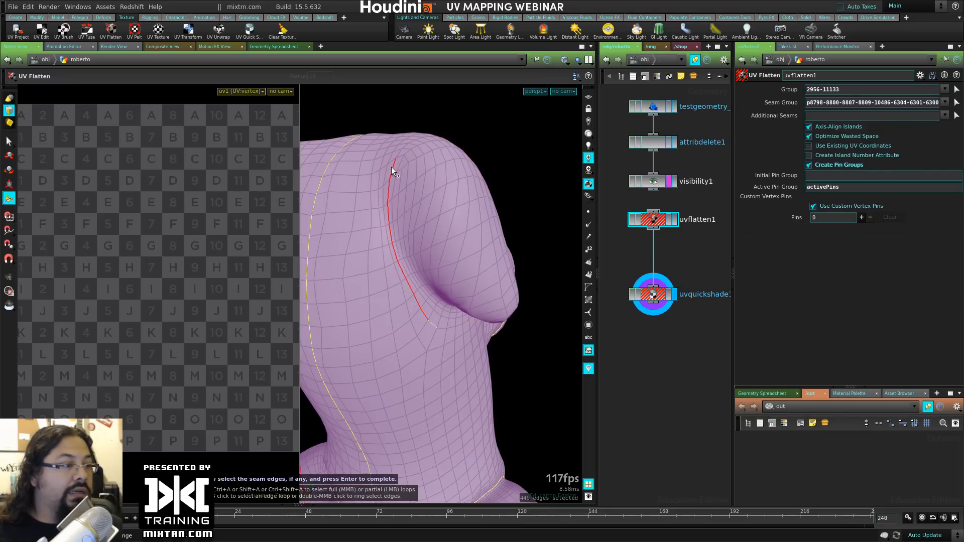
click(404, 146)
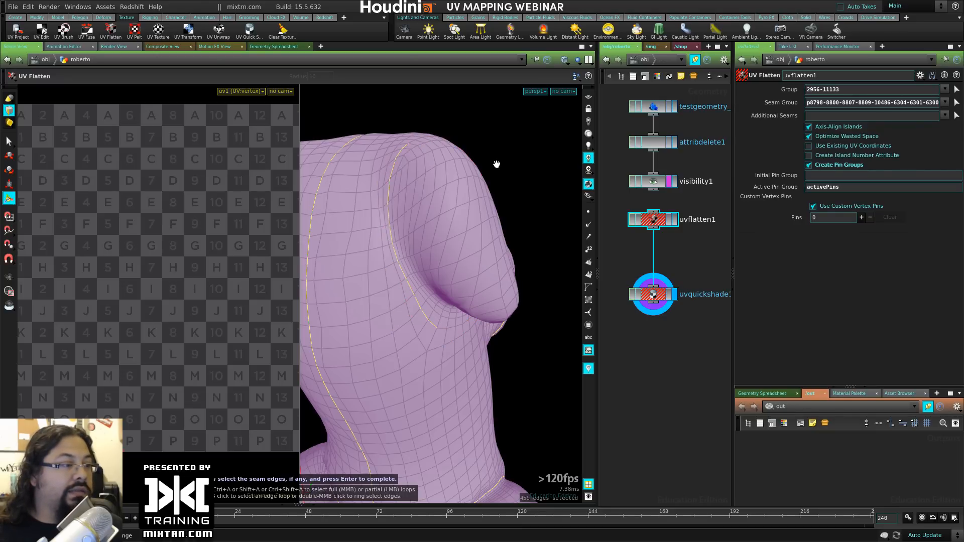
alt+drag(497, 161, 465, 219)
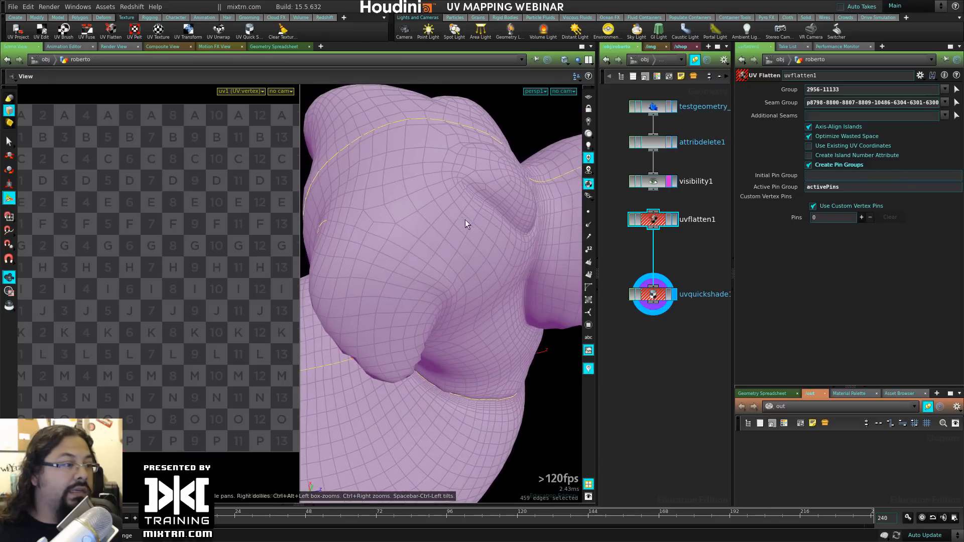
click(360, 230)
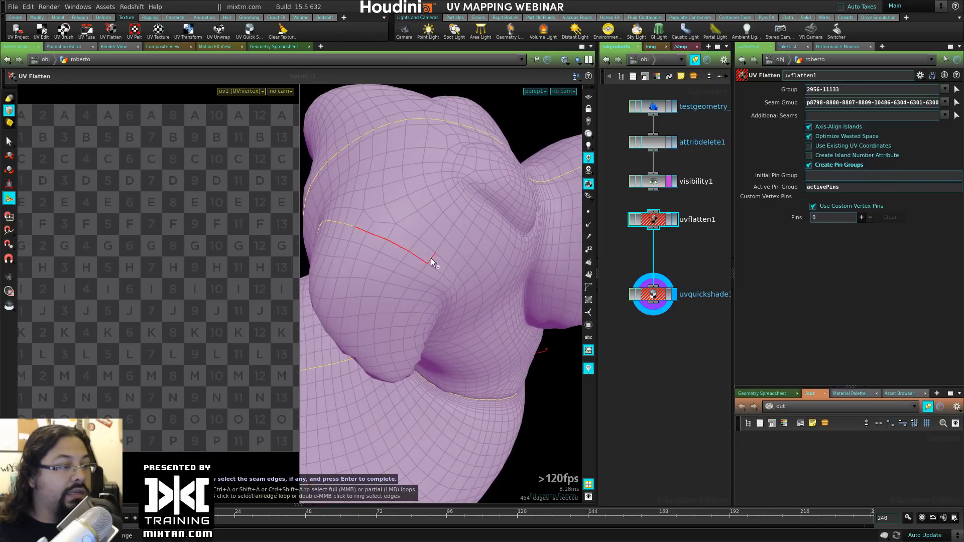
click(448, 281)
Step: Close the seam loop around the front and underside of the ear base, and complete the selection to flatten the UVs
alt+drag(479, 342, 426, 263)
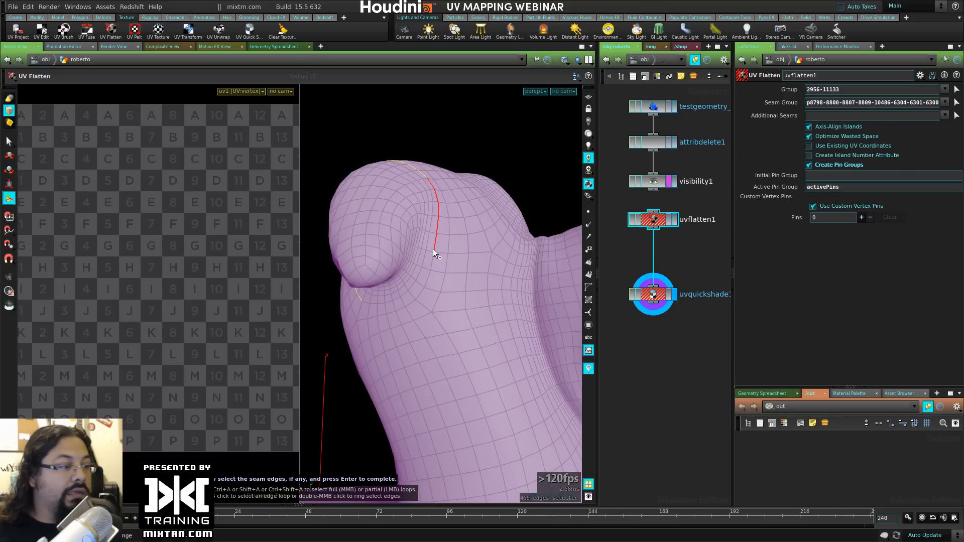
click(433, 249)
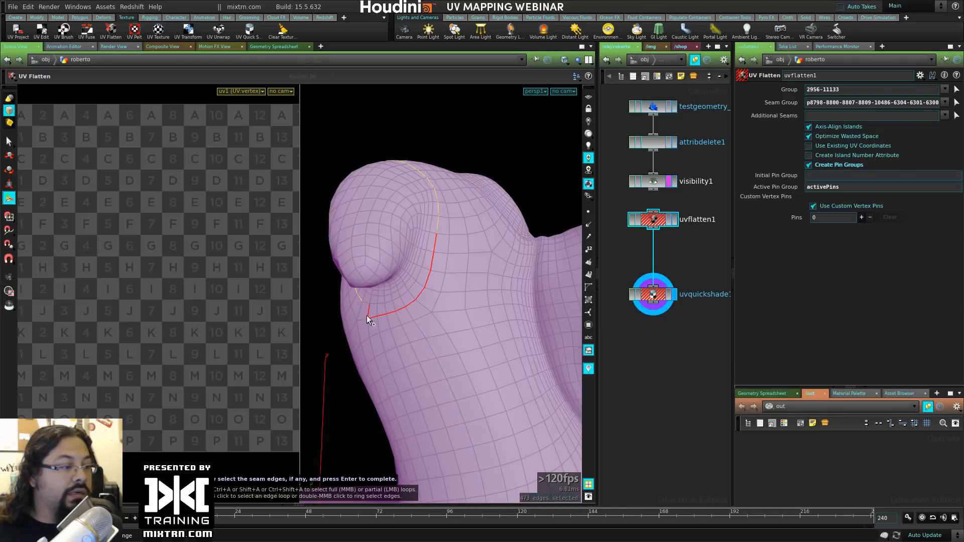
click(359, 321)
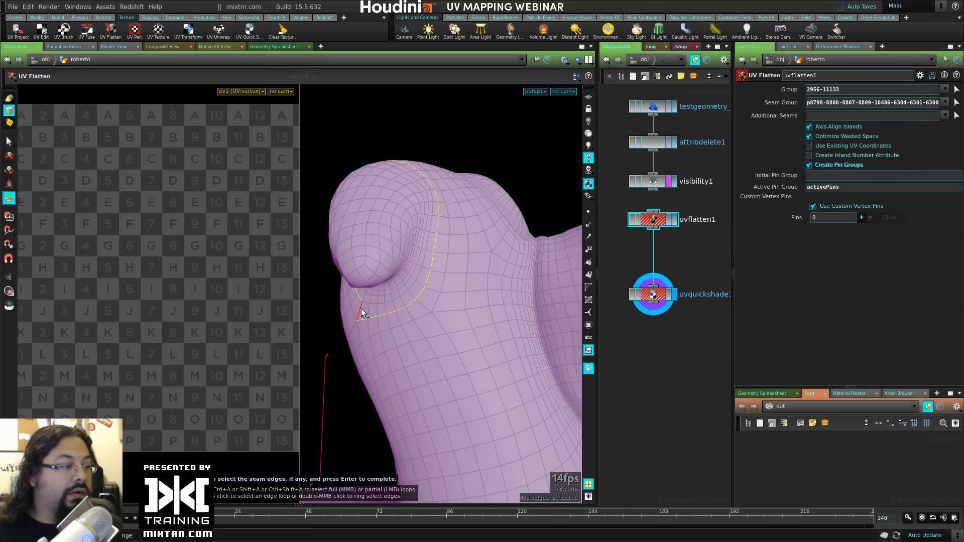
drag(402, 308, 452, 363)
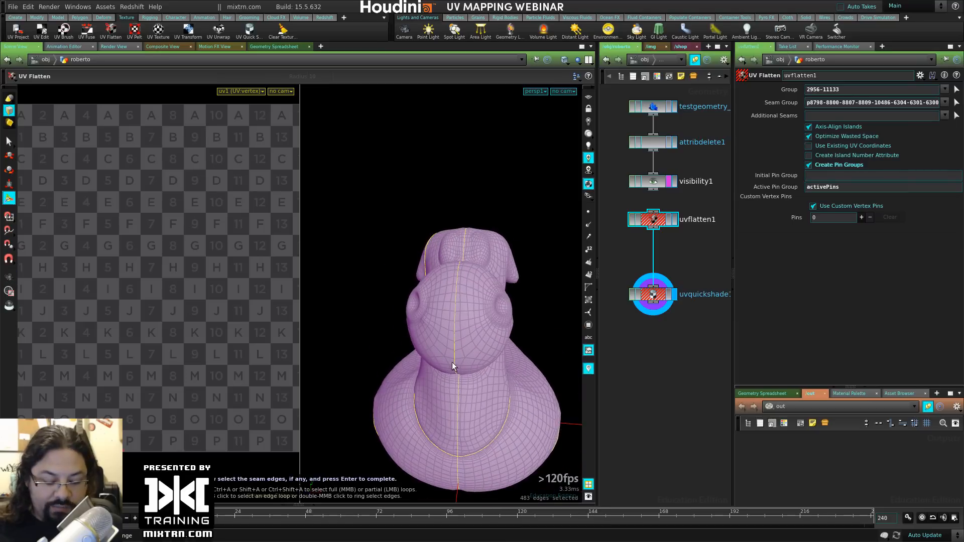
key(Return)
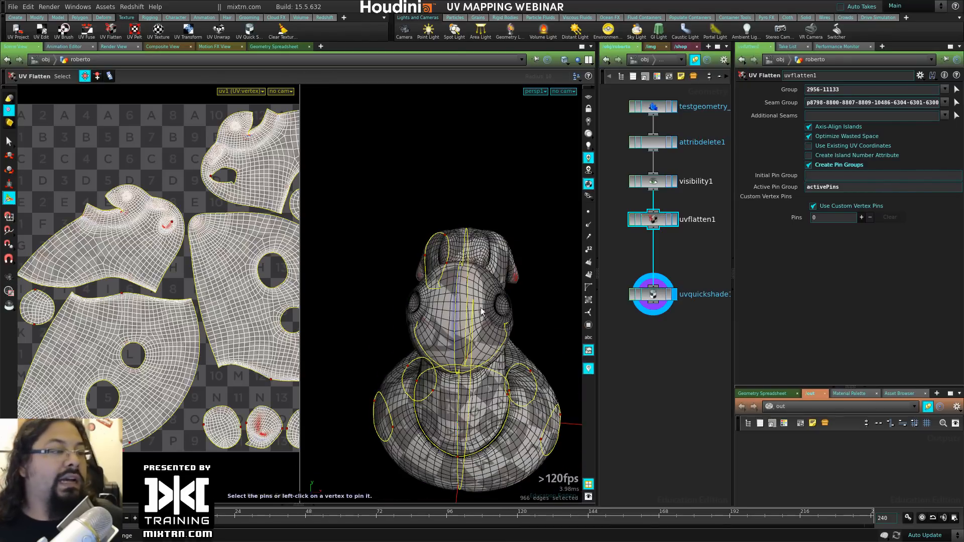
Step: Compare the flattened UV islands with the checker texture and distortion colours on the head and newly cut ear
drag(450, 345, 512, 275)
right_drag(234, 252, 201, 281)
middle_drag(201, 282, 257, 245)
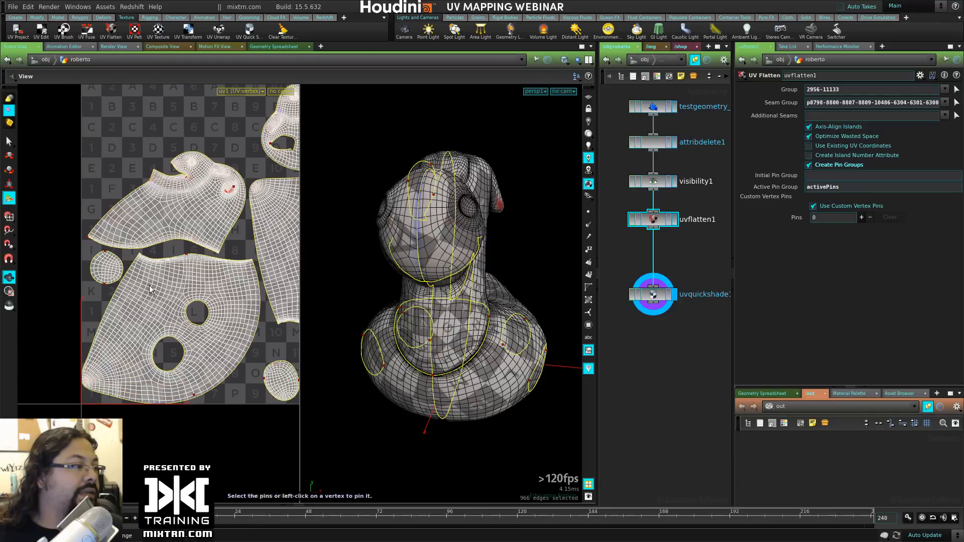
middle_drag(225, 301, 179, 330)
drag(472, 240, 422, 224)
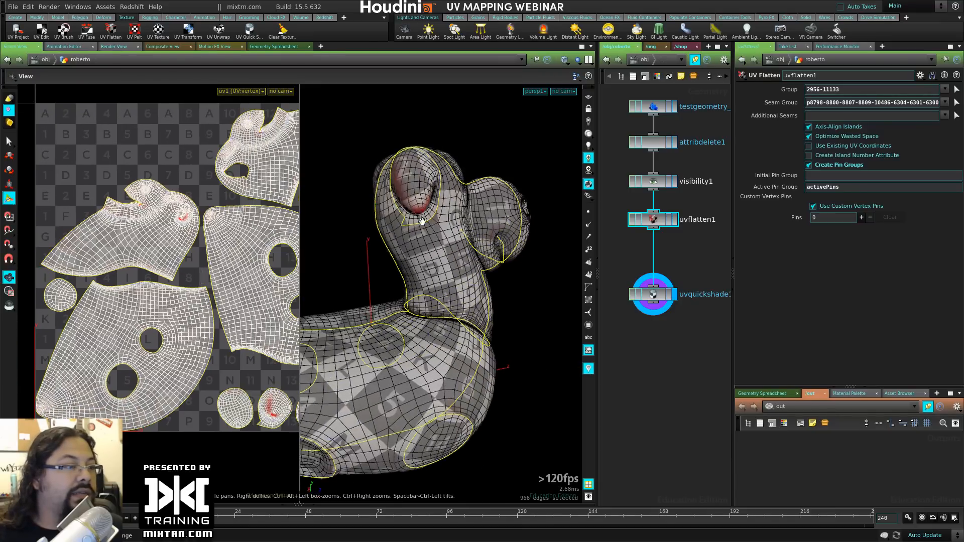
right_drag(423, 224, 515, 279)
drag(515, 279, 506, 238)
middle_drag(534, 192, 480, 266)
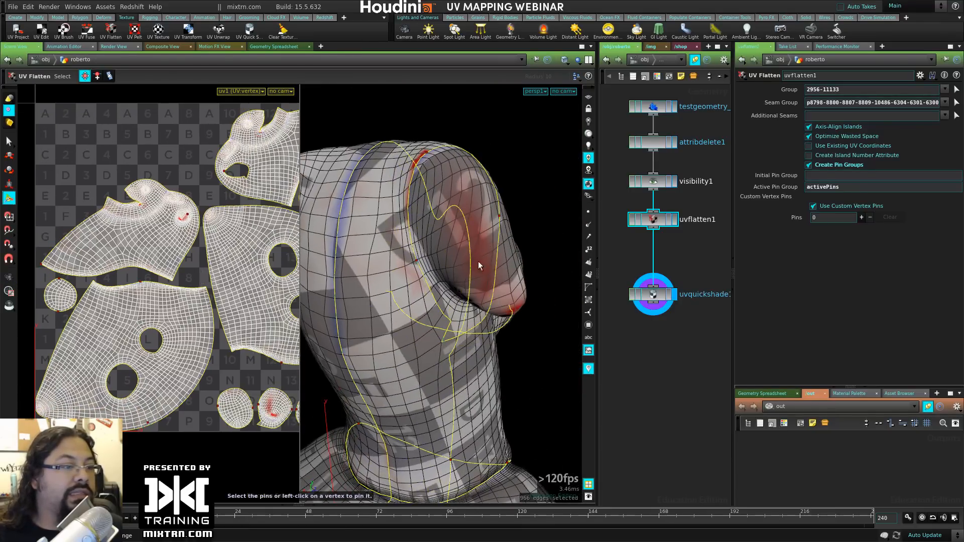
Step: Examine the small ear island in the UV layout and the distortion on both ears from several angles
right_drag(189, 287, 169, 275)
middle_drag(203, 291, 142, 262)
right_drag(163, 298, 211, 348)
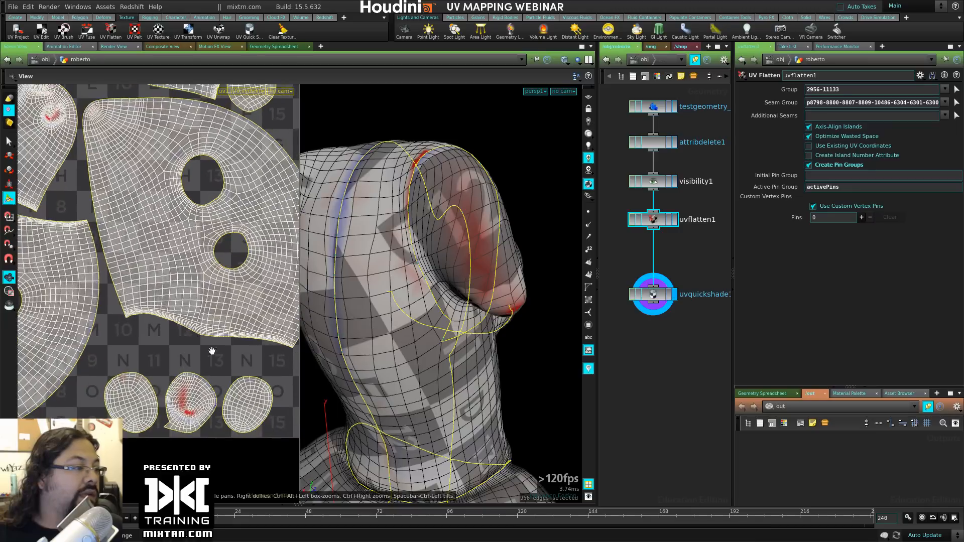
middle_drag(176, 362, 191, 261)
right_drag(191, 261, 206, 290)
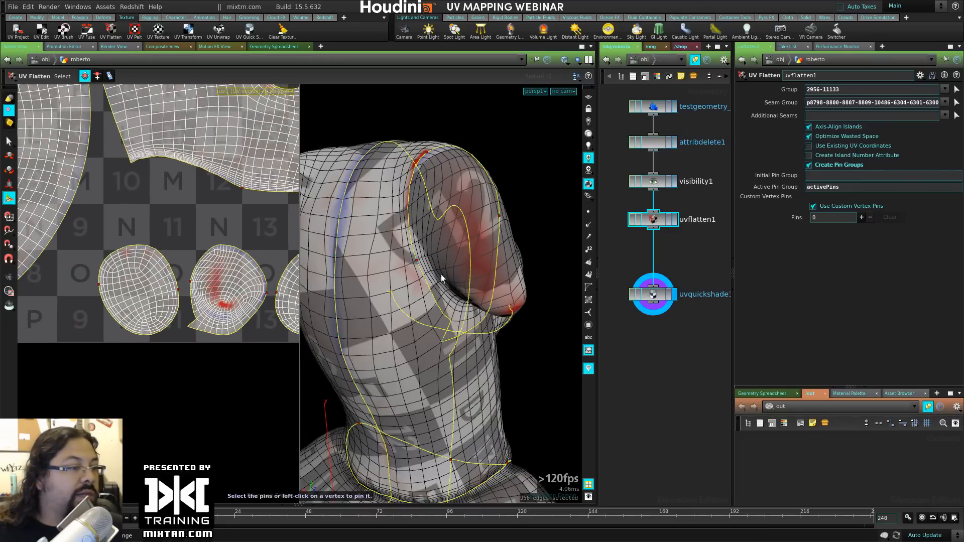
drag(442, 279, 429, 131)
drag(480, 232, 443, 185)
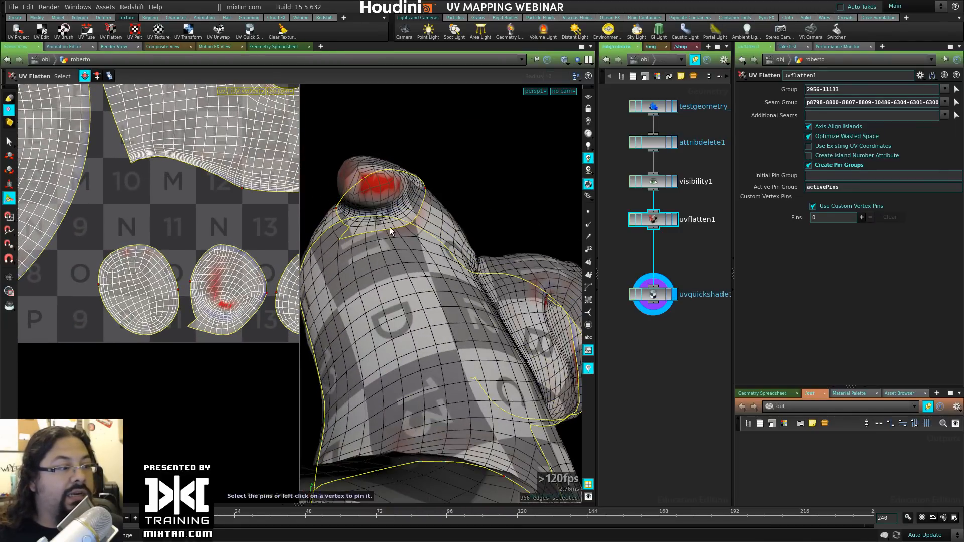
right_drag(205, 278, 149, 246)
middle_drag(148, 245, 223, 309)
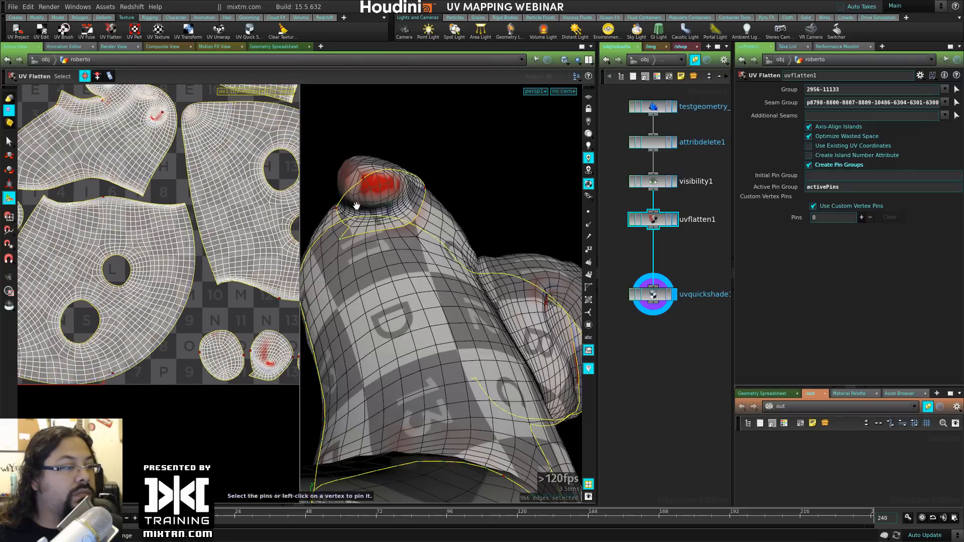
drag(356, 206, 525, 218)
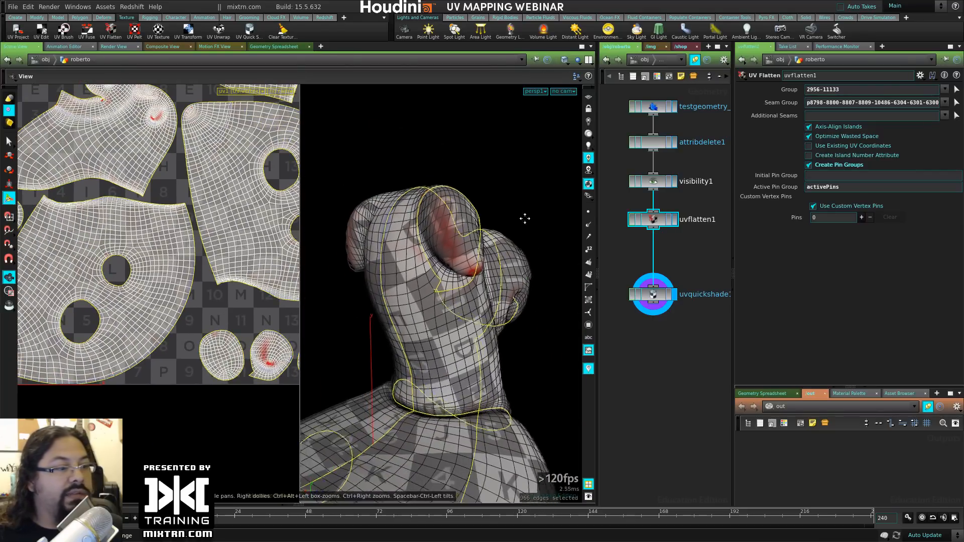
middle_drag(525, 218, 529, 205)
drag(531, 198, 423, 300)
Step: Select the uvquickshade1 node and review the complete UV island layout beside the textured model
click(653, 298)
key(h)
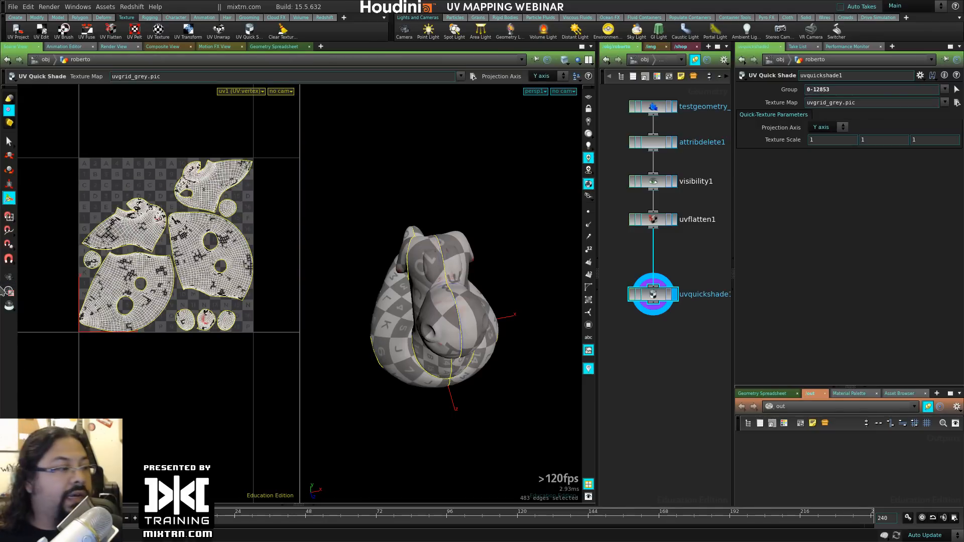
scroll(172, 255, up, 6)
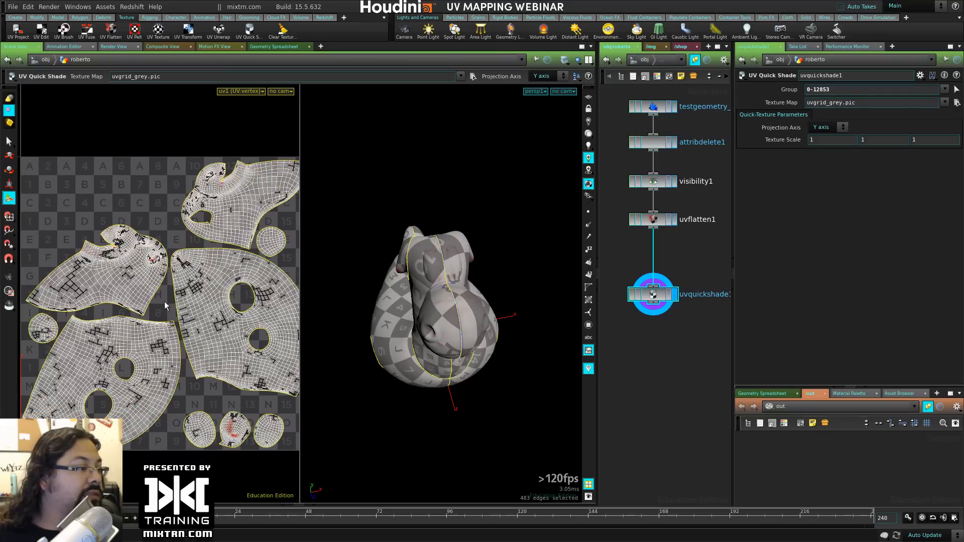
alt+middle_drag(237, 304, 156, 218)
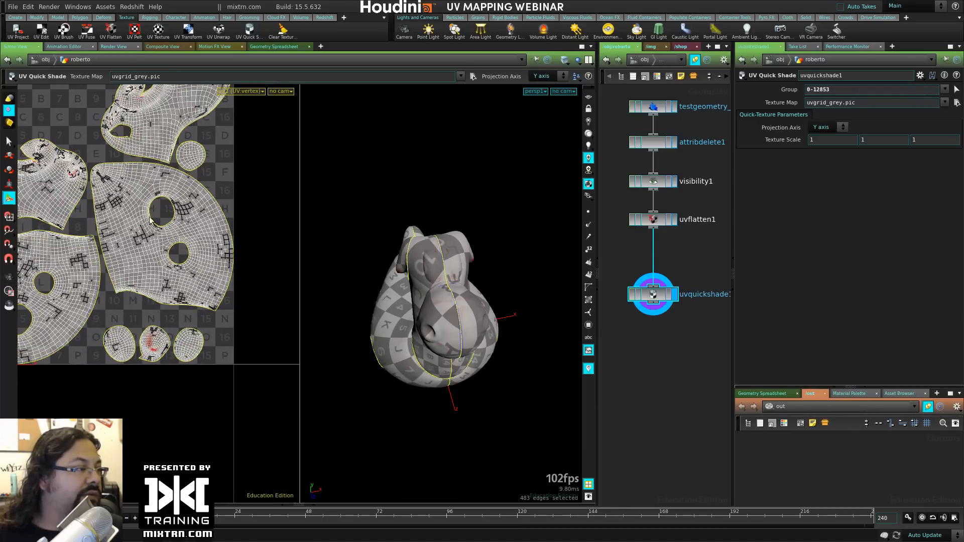
alt+middle_drag(163, 304, 212, 325)
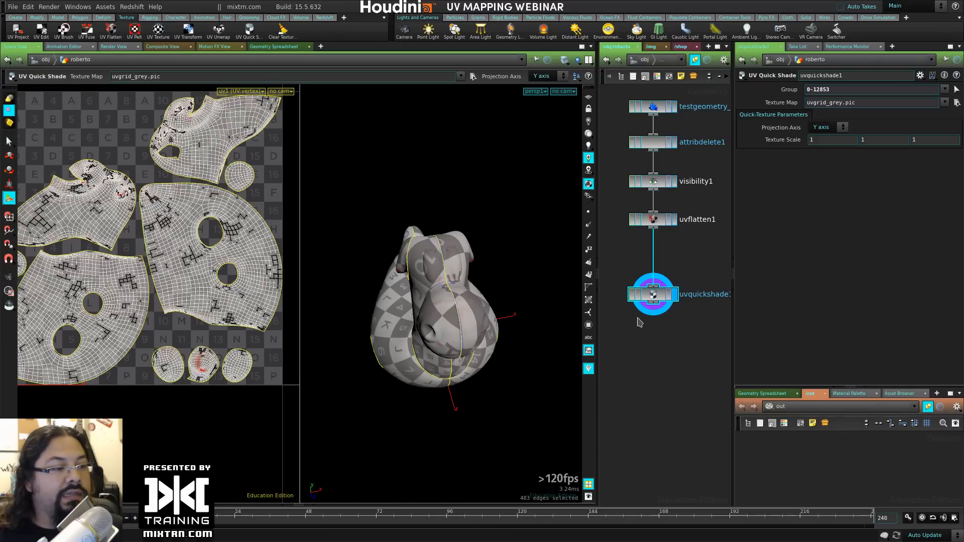
Step: Toggle the distortion visualization on and off for comparison, leave it off, and view the textured model from its other side
click(589, 370)
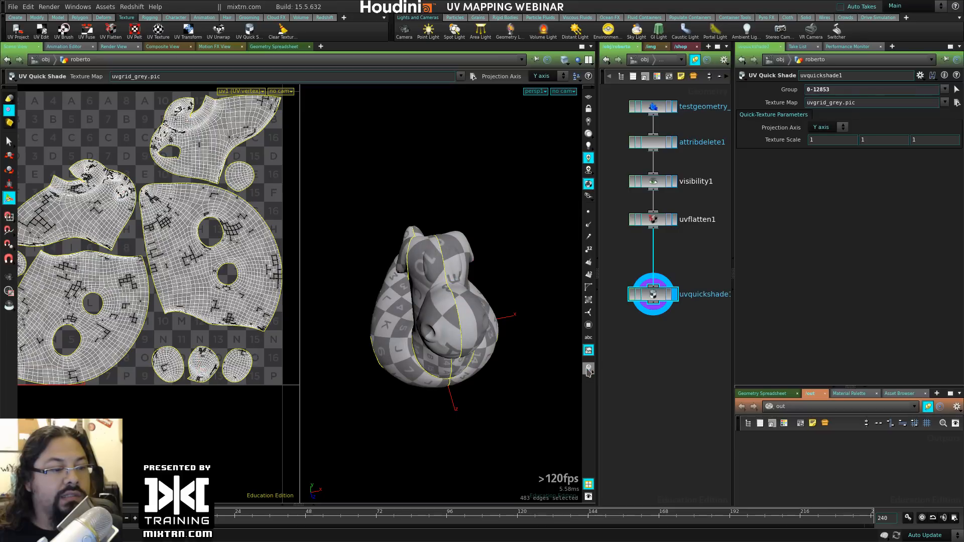
click(589, 370)
click(588, 370)
click(590, 371)
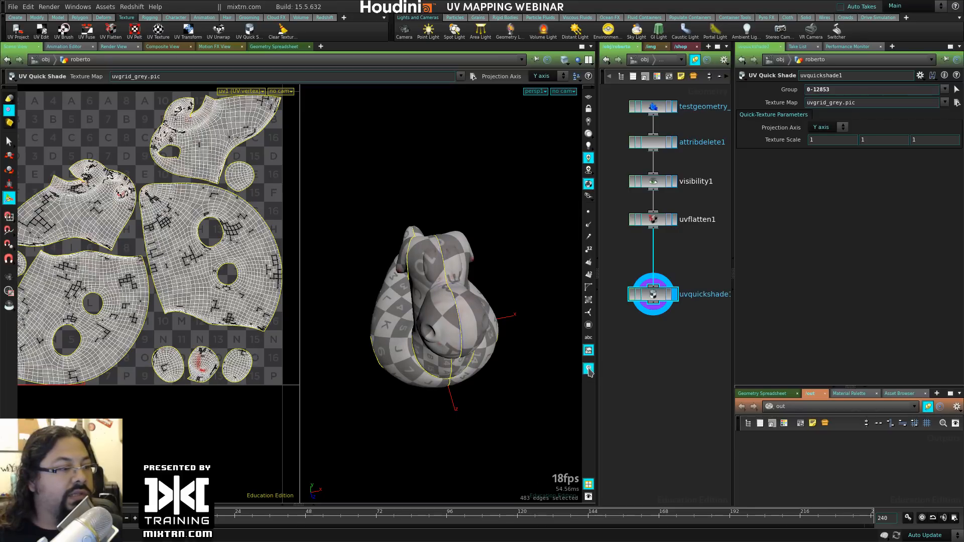
click(590, 371)
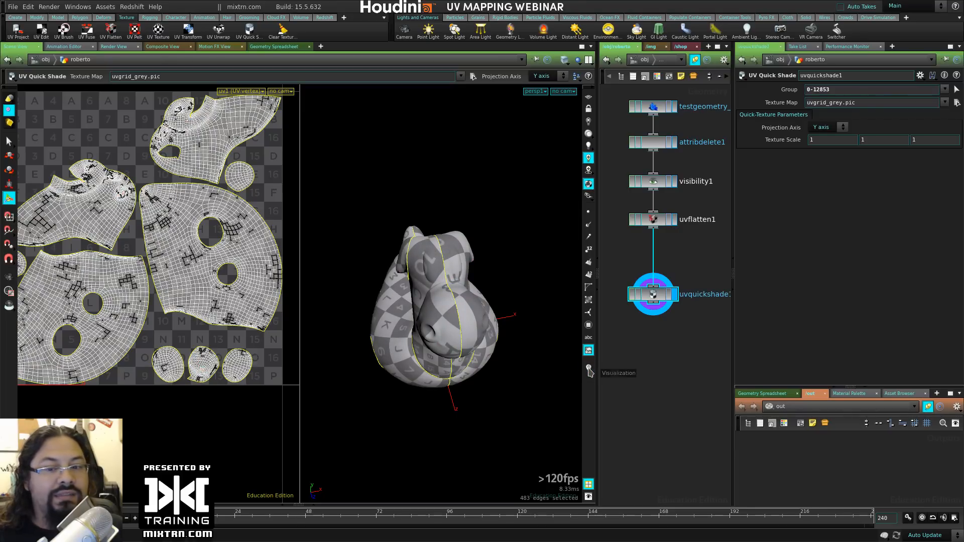
click(589, 371)
click(589, 371)
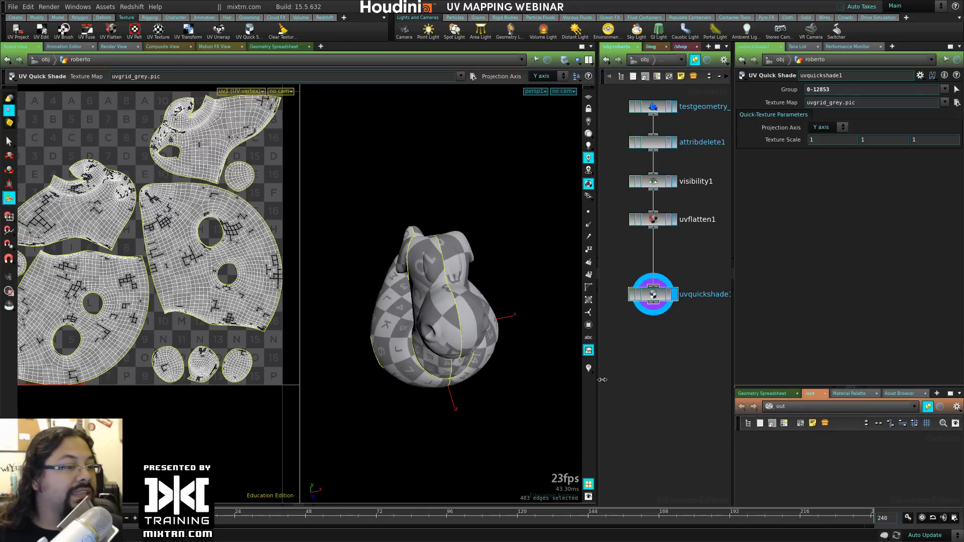
key(Escape)
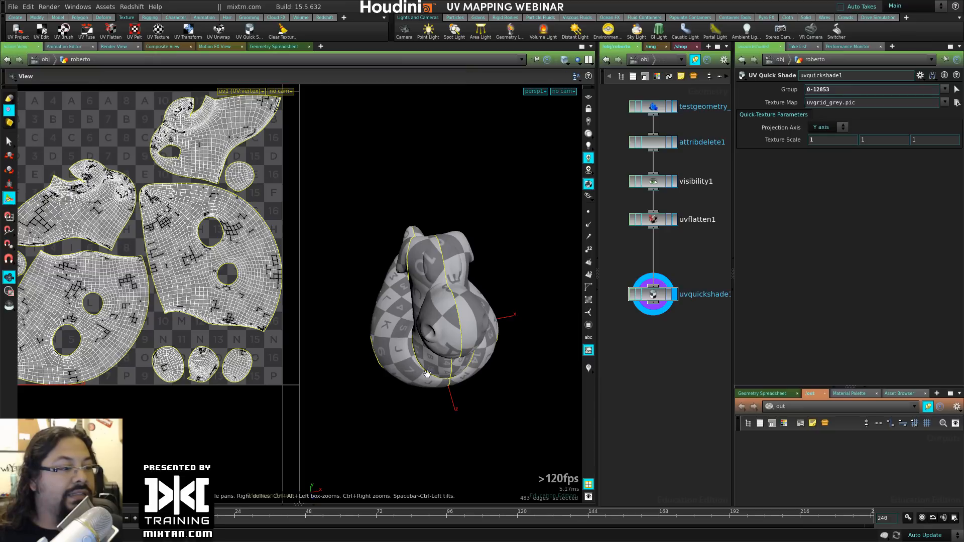
drag(427, 374, 369, 359)
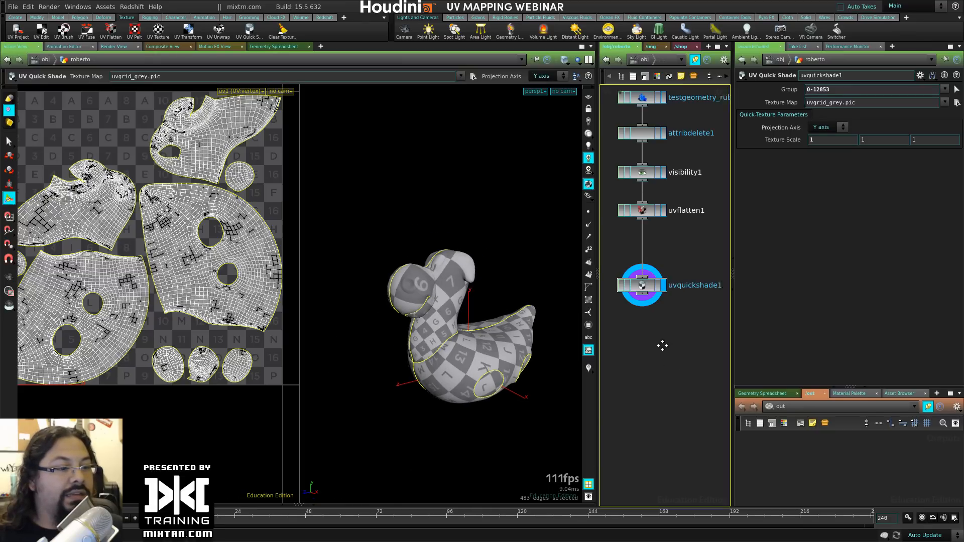
Step: Add a UV Layout node between uvflatten1 and uvquickshade1 in the network
middle_drag(662, 345, 646, 307)
drag(631, 249, 630, 286)
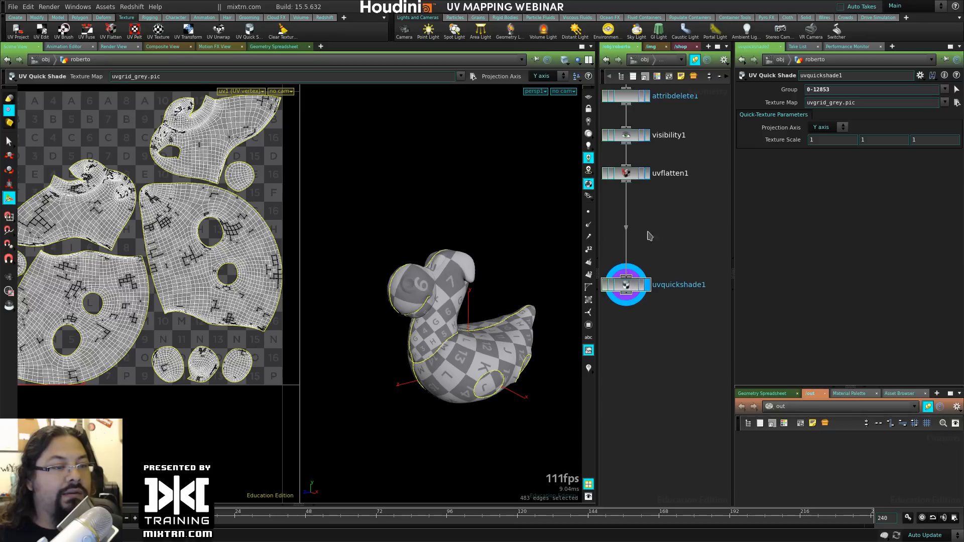
middle_drag(650, 236, 675, 296)
key(Tab)
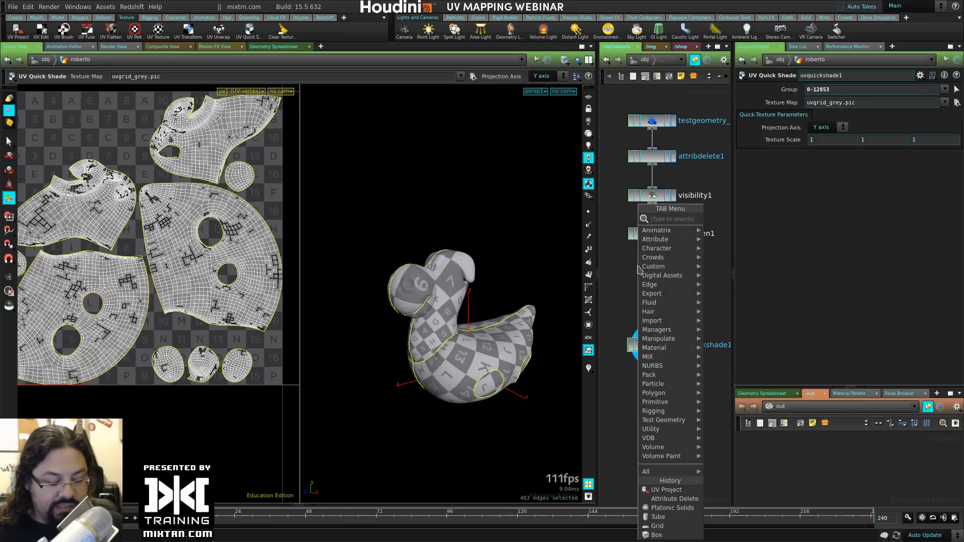
text(uv l)
click(743, 223)
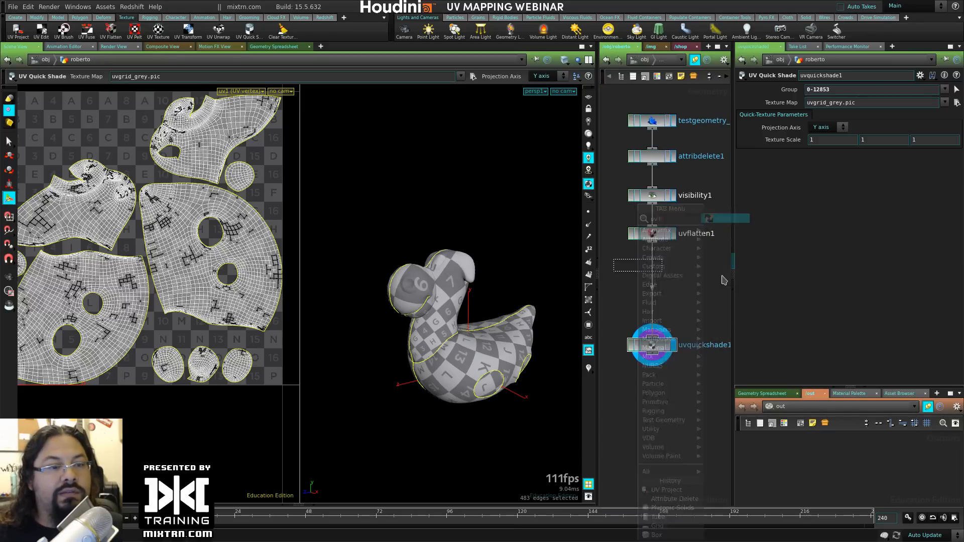
click(653, 276)
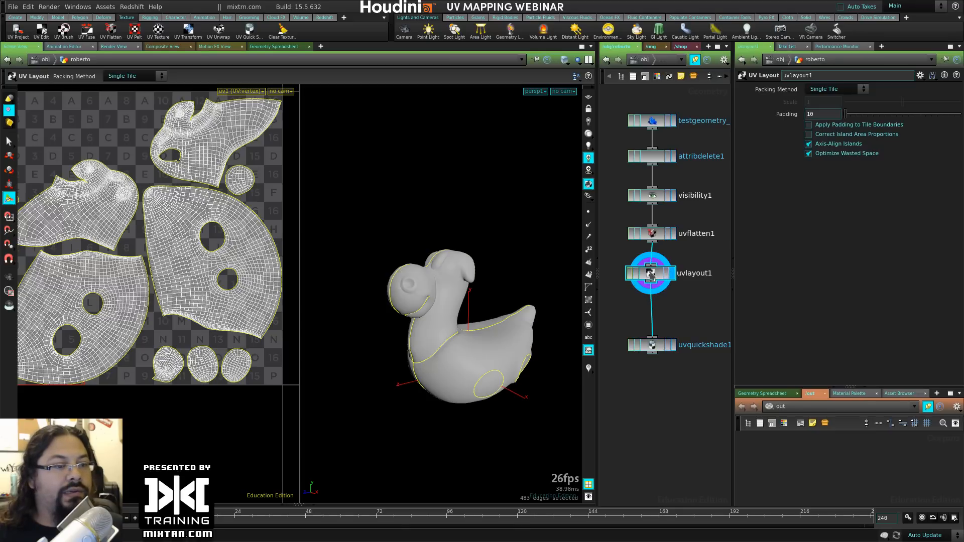
Step: Show the UV viewport alone at full size and frame the entire packed tile
alt+middle_drag(193, 255, 228, 271)
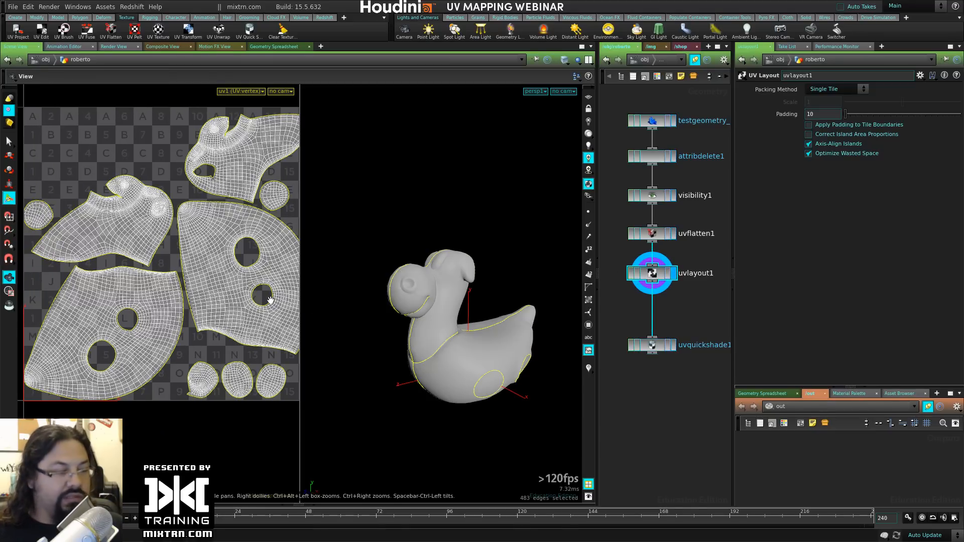
key(space+b)
right_drag(327, 331, 304, 370)
middle_drag(320, 358, 327, 407)
key(Return)
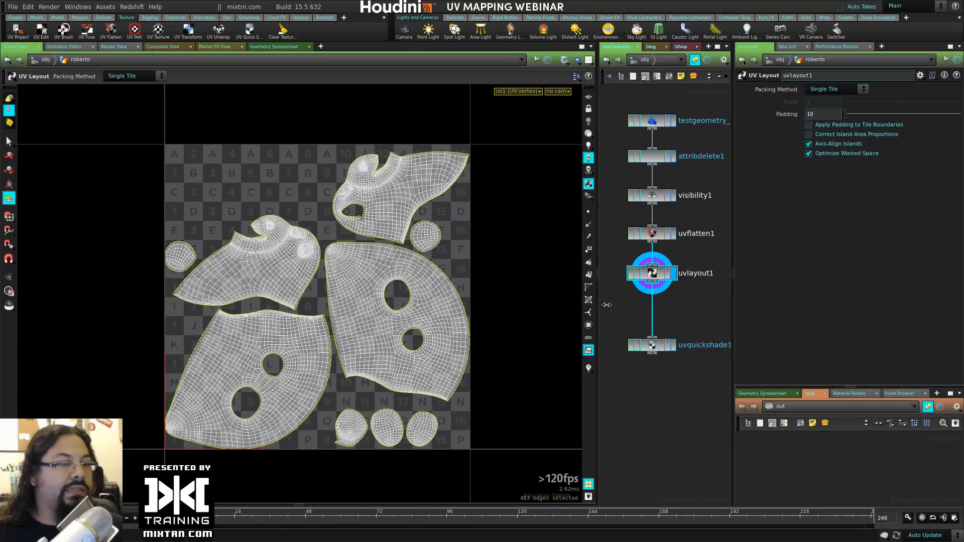
Step: Compare the island packing with Optimize Wasted Space on and off, and leave the option off for uvlayout1
click(843, 154)
click(843, 154)
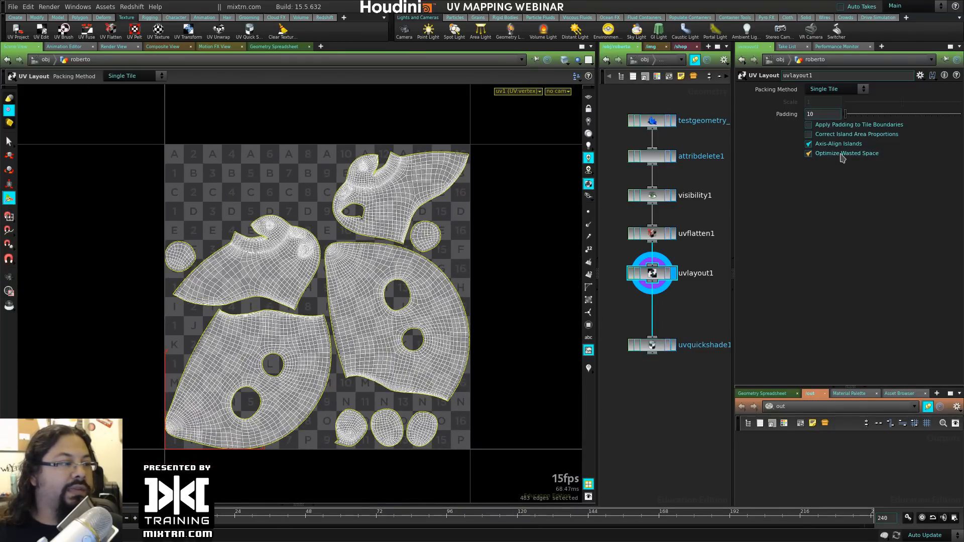
click(843, 154)
click(843, 154)
click(844, 155)
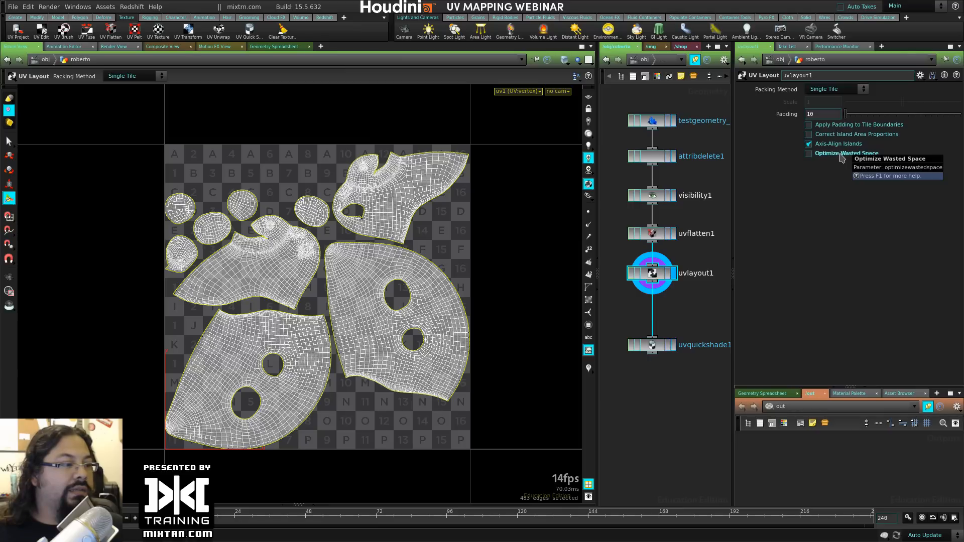
Step: Enable Apply Padding to Tile Boundaries for uvlayout1 and check the gap between the large lower island and the tile edges
click(826, 125)
click(825, 126)
click(825, 126)
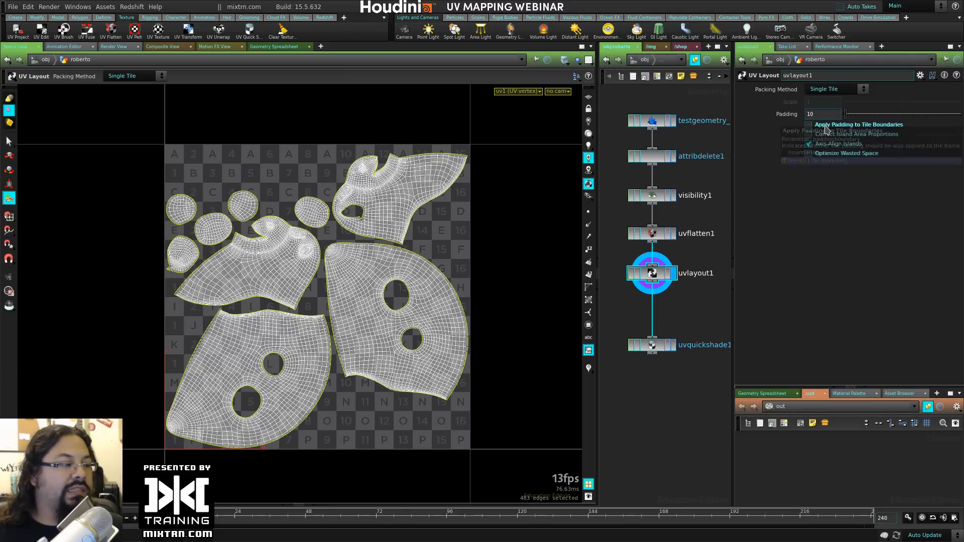
click(825, 126)
scroll(206, 399, up, 8)
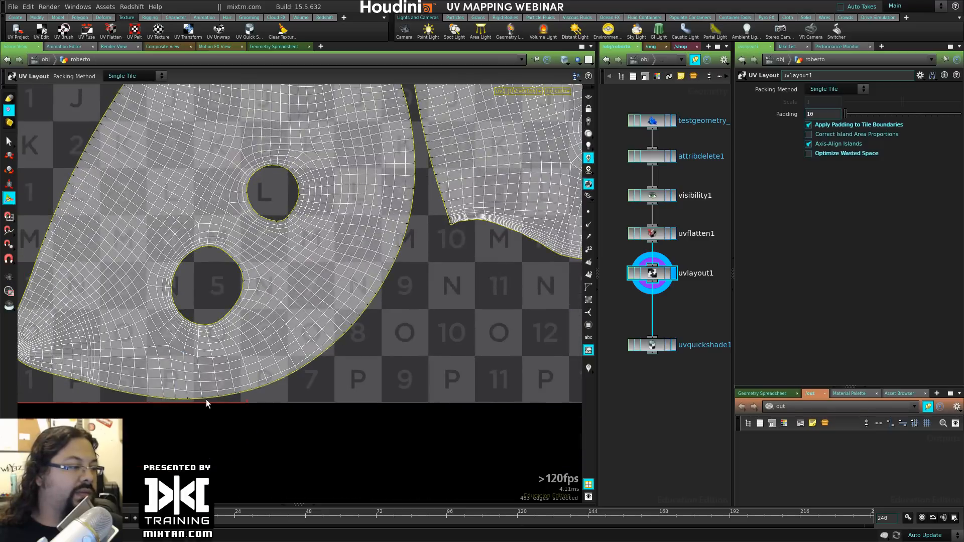
alt+middle_drag(375, 296, 421, 216)
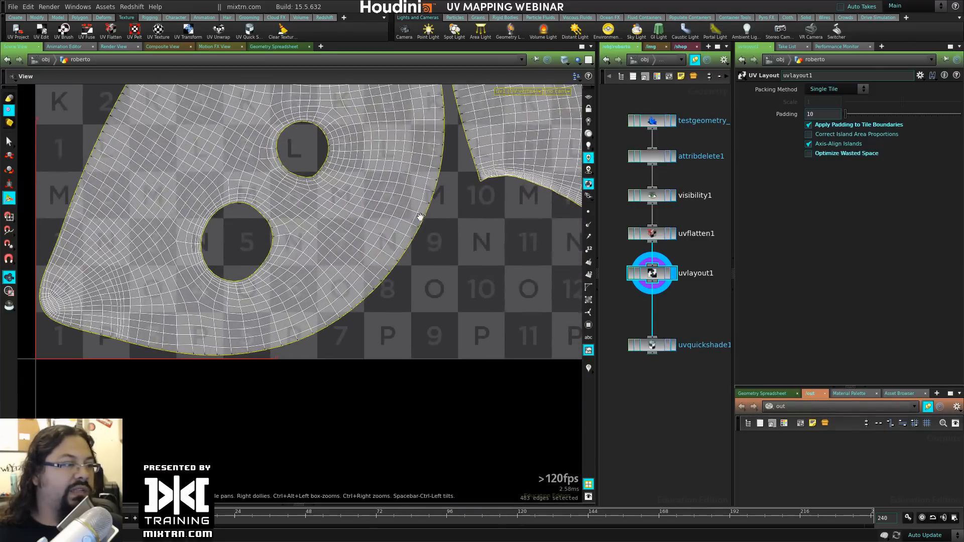
alt+middle_drag(304, 272, 338, 345)
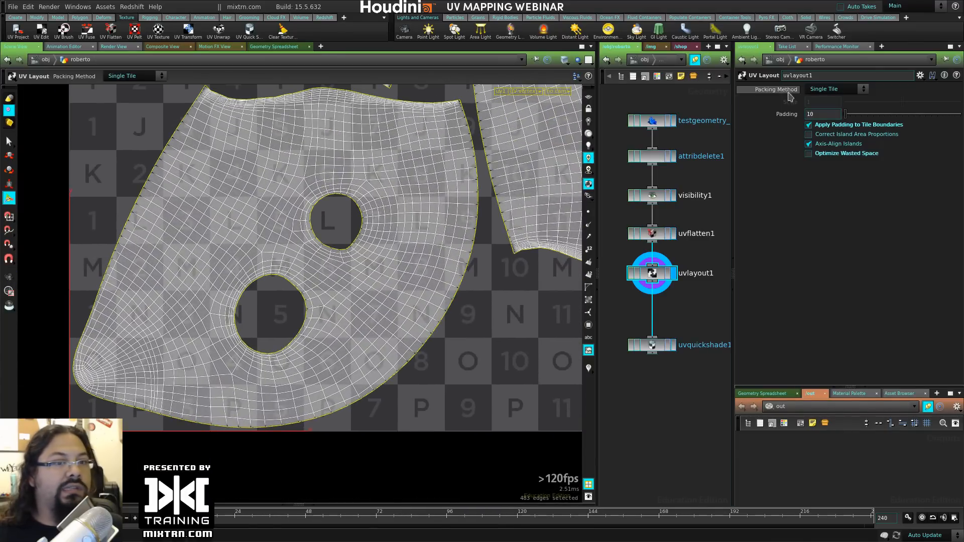
Step: Set the UV layout padding to 20 and check the spacing between the islands across the whole tile
drag(820, 114, 800, 115)
text(20)
key(Return)
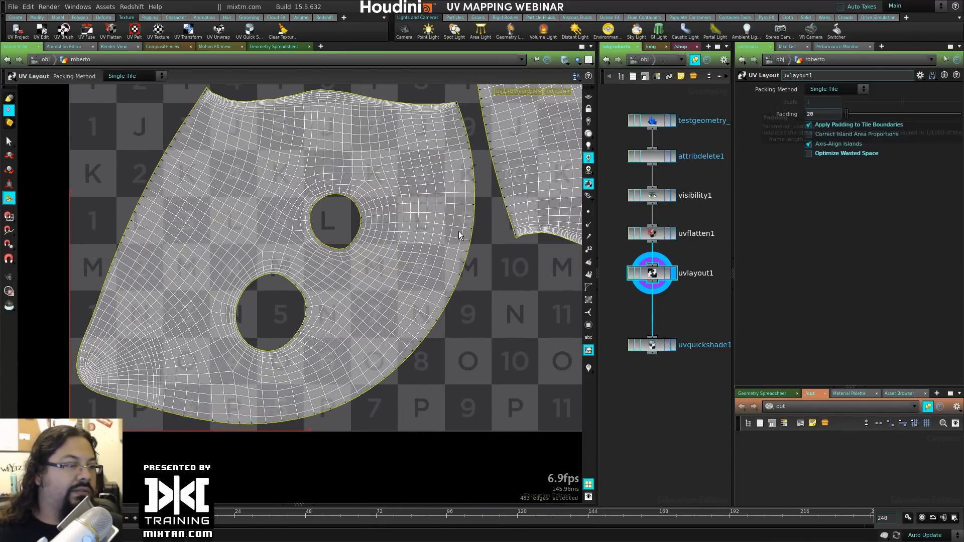
alt+middle_drag(351, 187, 321, 297)
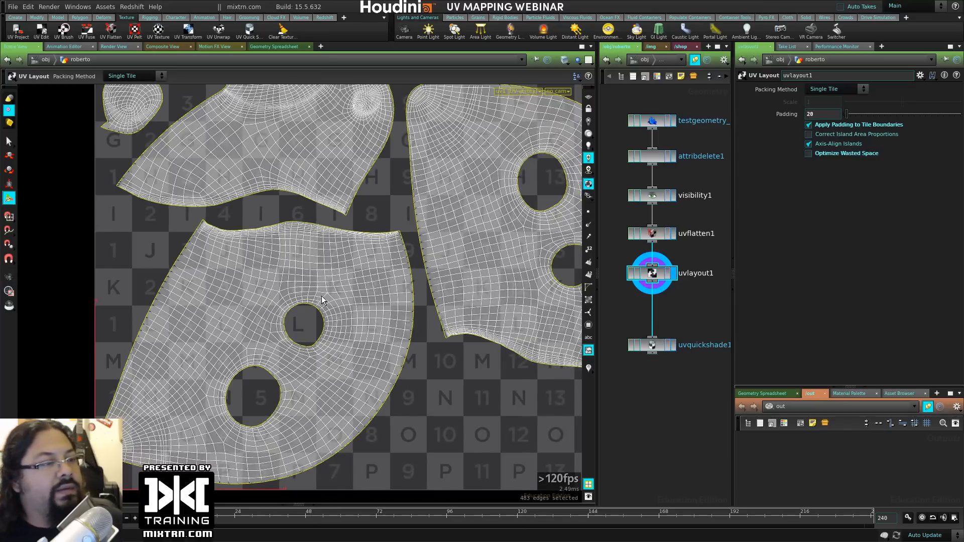
alt+middle_drag(322, 300, 294, 380)
alt+middle_drag(297, 452, 363, 280)
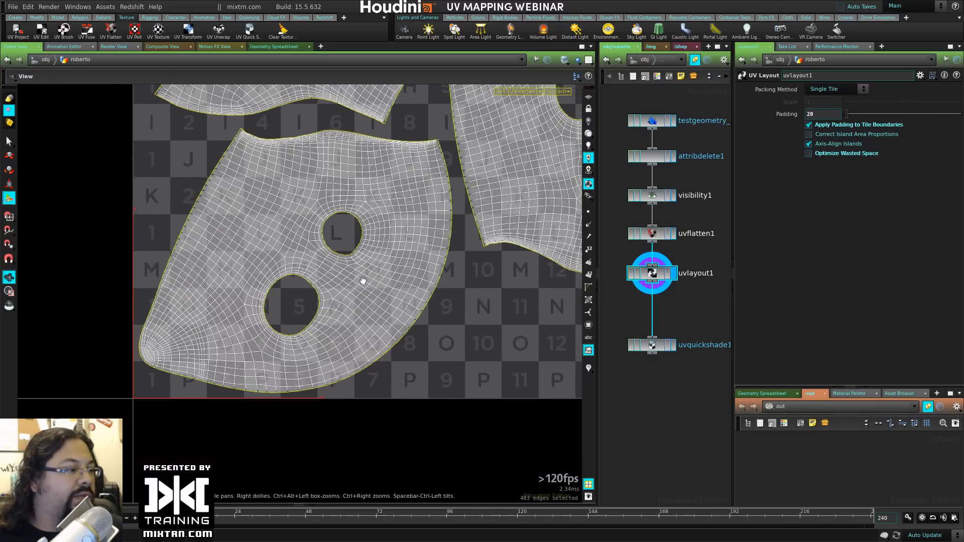
alt+middle_drag(421, 108, 390, 296)
alt+right_drag(390, 296, 340, 258)
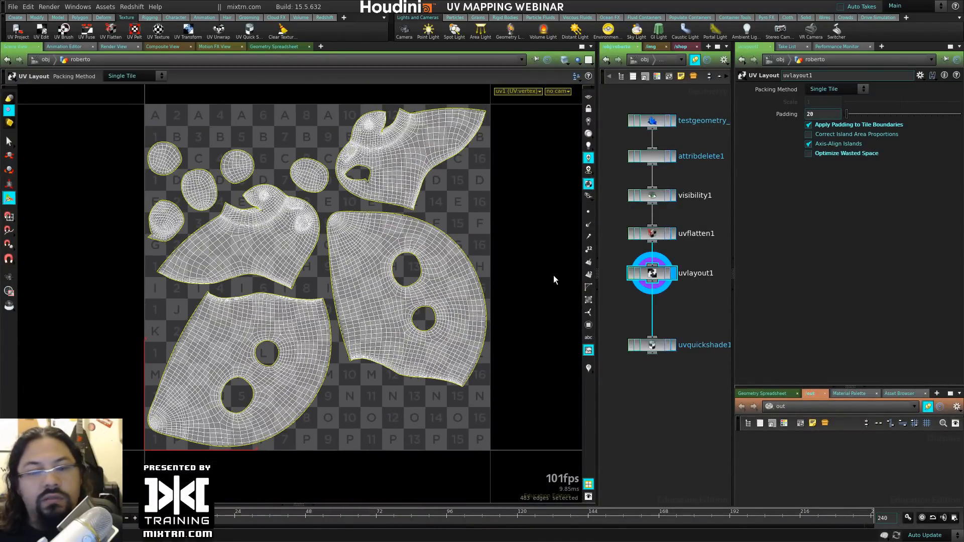
Step: Bypass and re-enable uvlayout1 repeatedly to compare the original flattened islands with the repacked layout
click(631, 274)
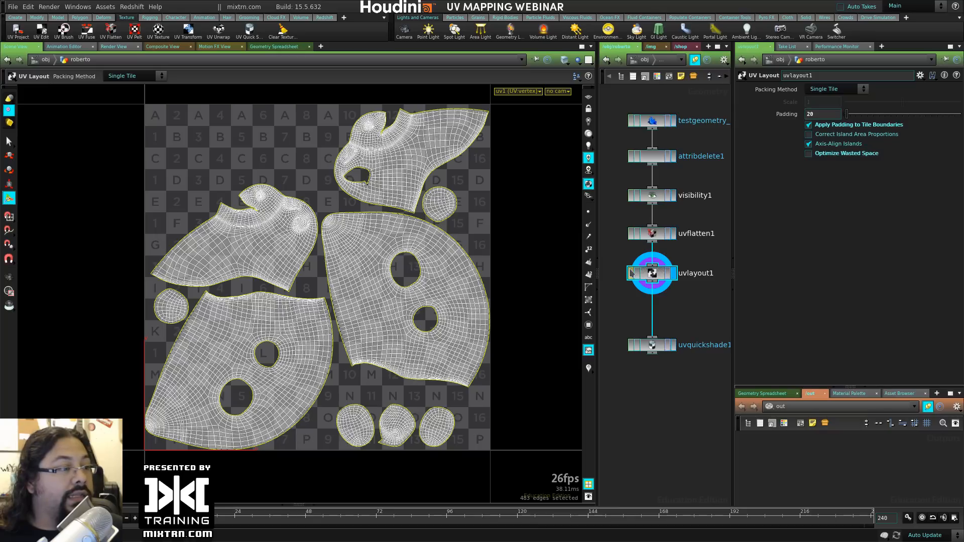
click(632, 273)
click(631, 273)
click(631, 273)
click(631, 273)
click(631, 273)
click(631, 273)
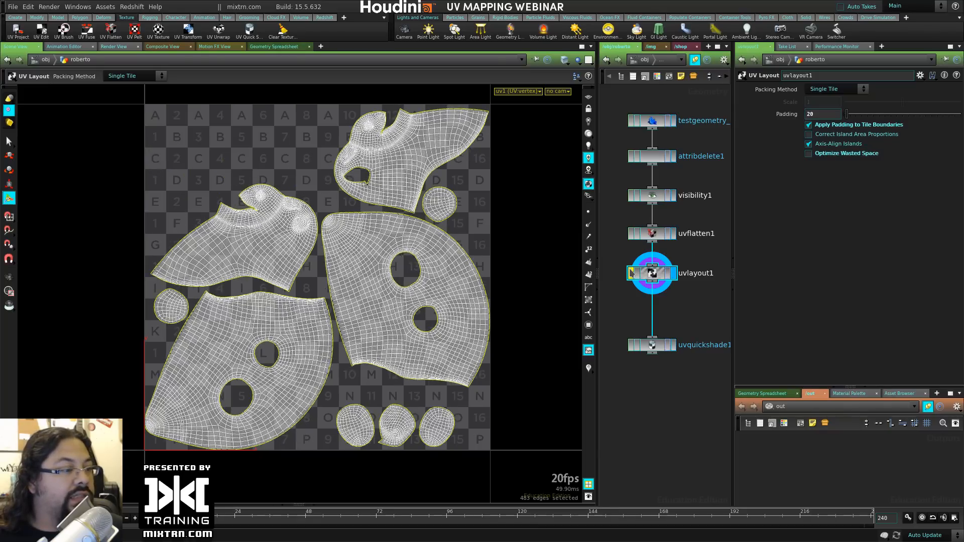
click(631, 273)
click(631, 273)
click(631, 273)
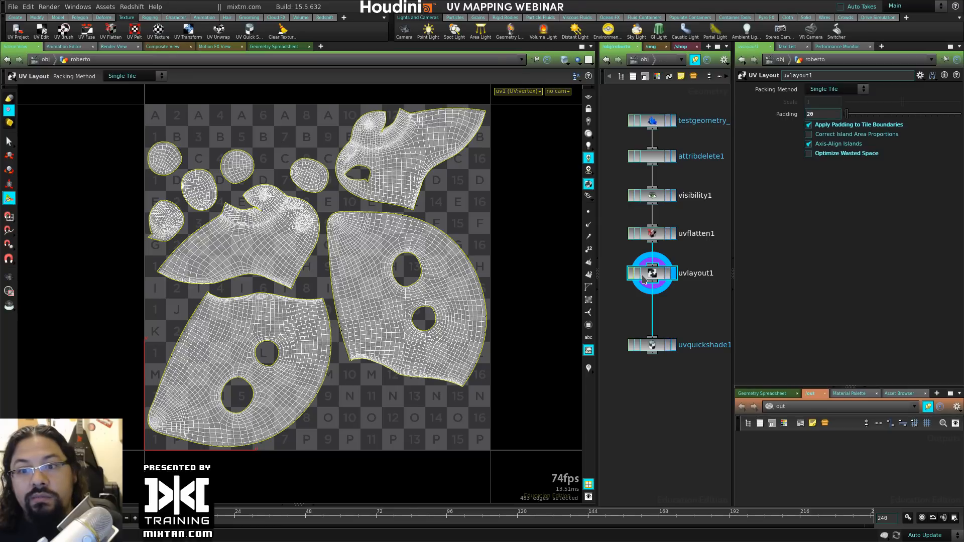
Step: Display and select uvquickshade1, and widen the network editor so the whole node chain with its names fits
click(672, 345)
click(660, 350)
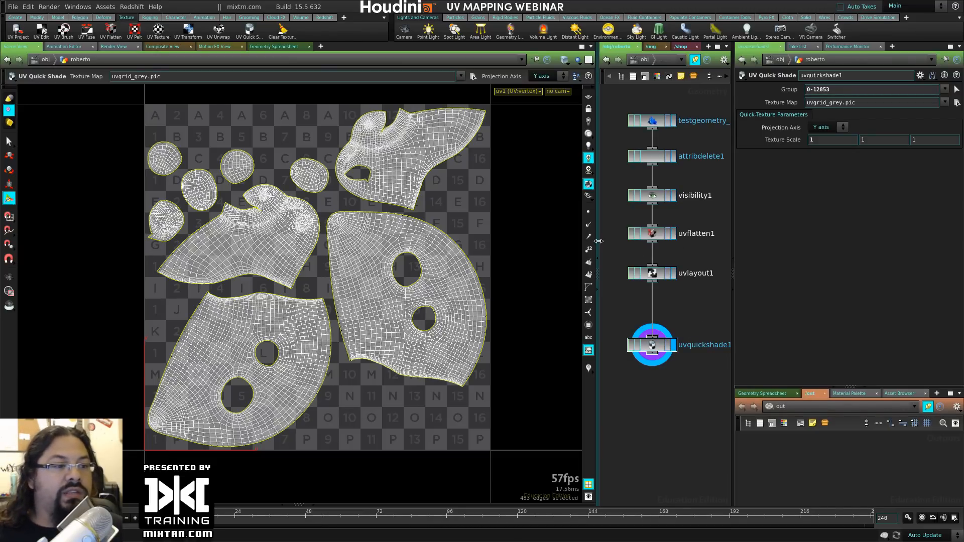
drag(598, 251, 490, 241)
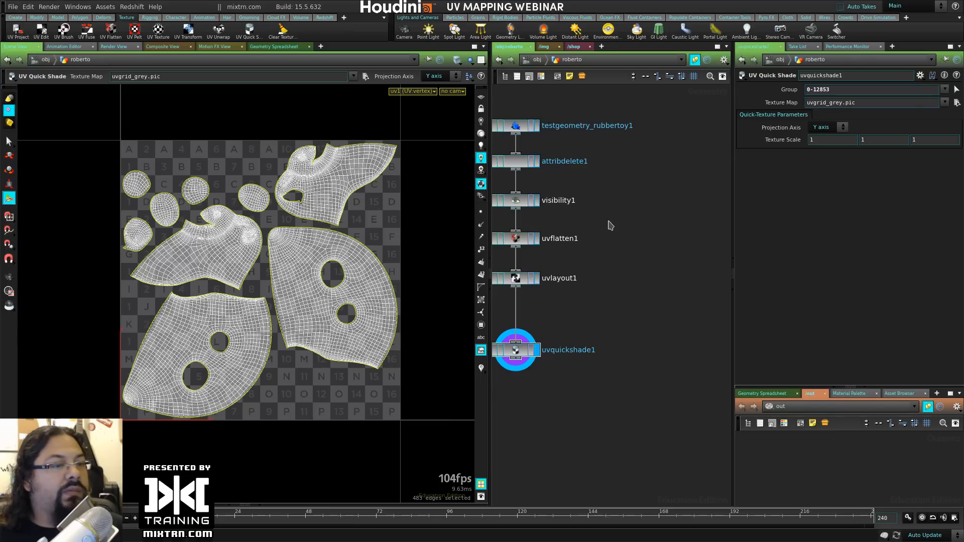
middle_drag(609, 222, 668, 229)
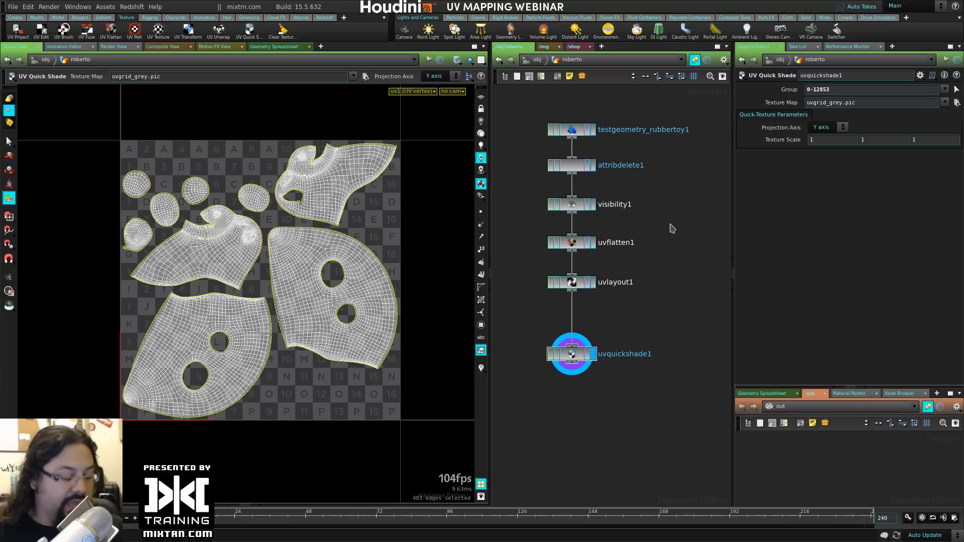
key(ctrl+s)
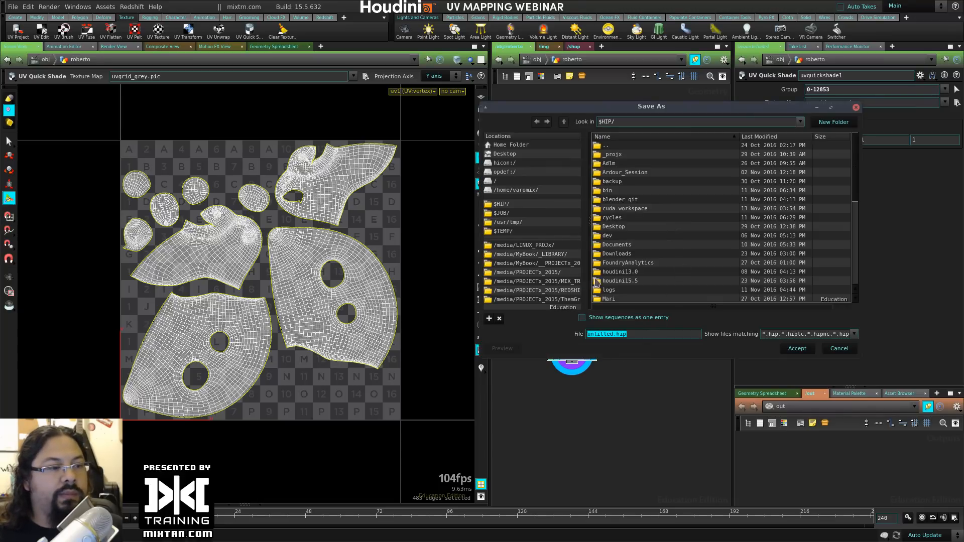
click(518, 214)
click(502, 204)
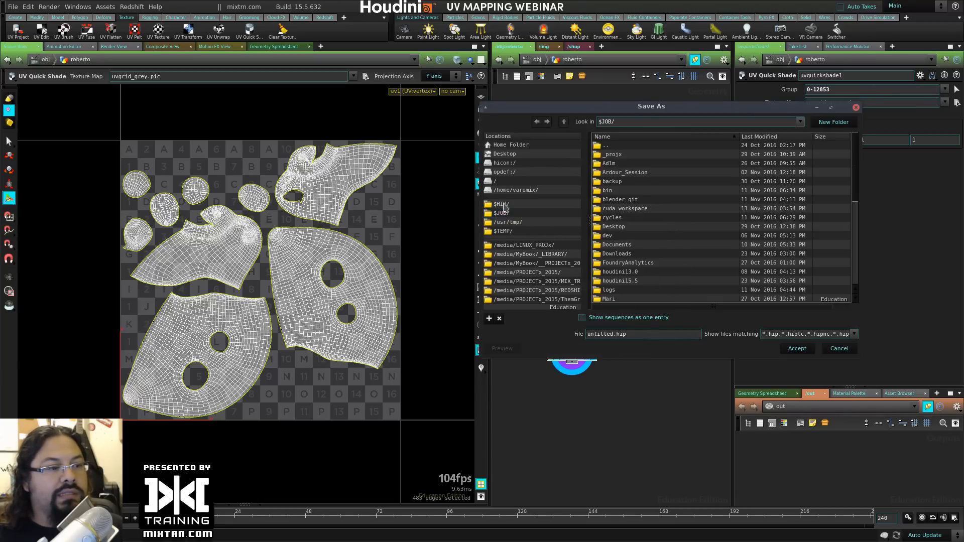
click(500, 215)
click(842, 350)
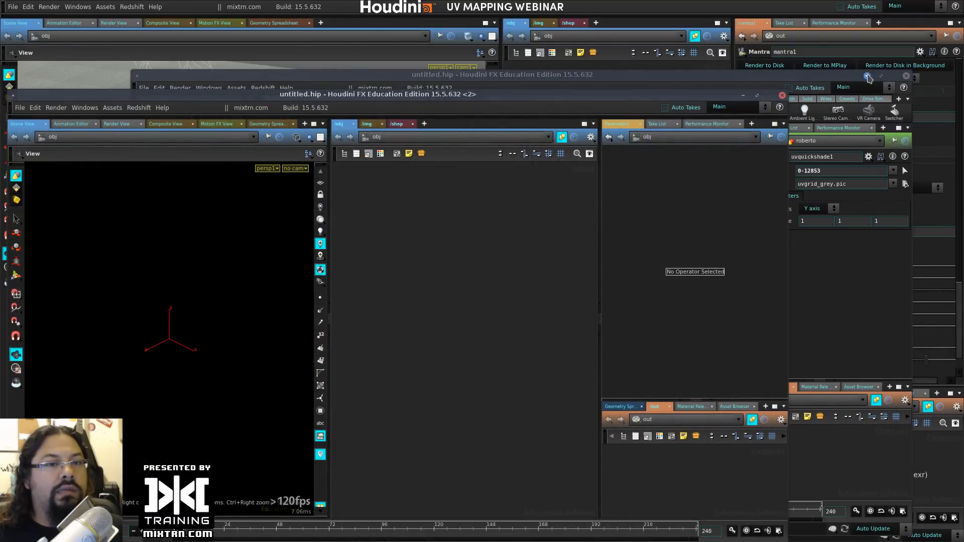
Step: Maximize the empty scene window and set its project to Hou2UE4_Asset inside MIX_TRAINING/0004_Hou2UE4_RoomAsset
click(867, 76)
double_click(643, 98)
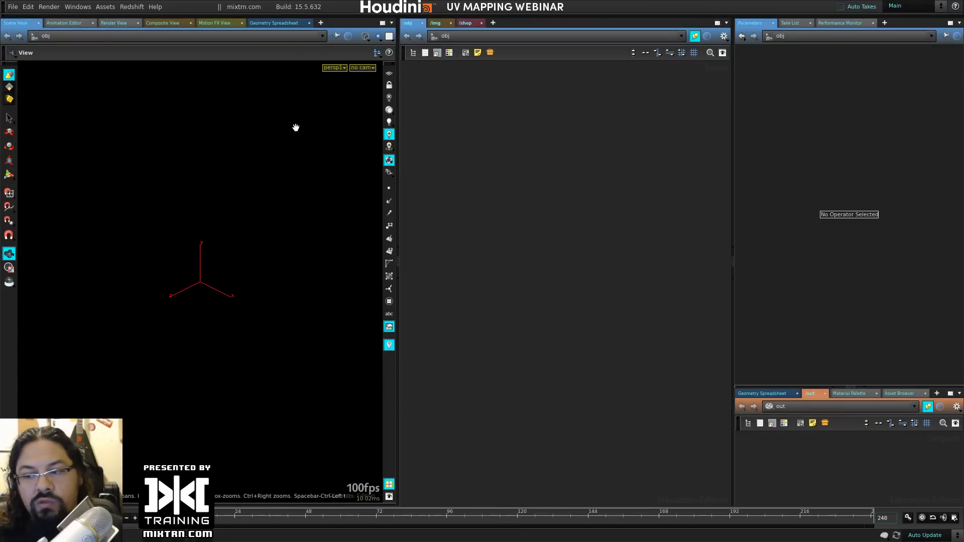
click(12, 7)
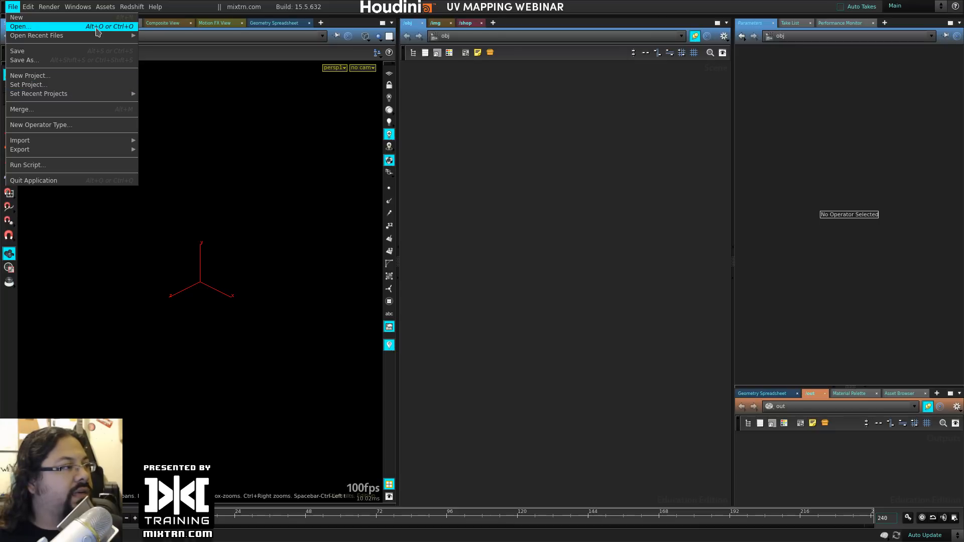
mouse_move(116, 98)
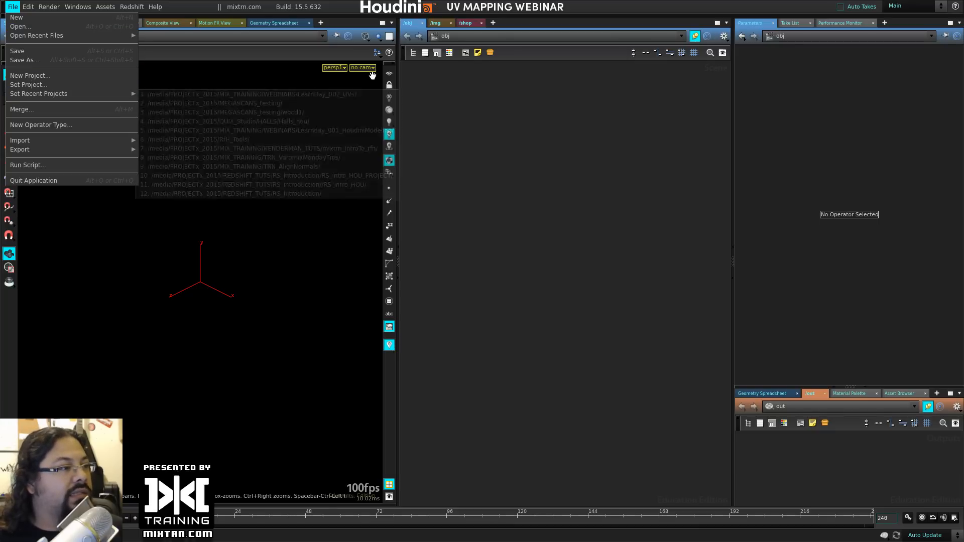
click(67, 85)
alt+drag(254, 47, 525, 105)
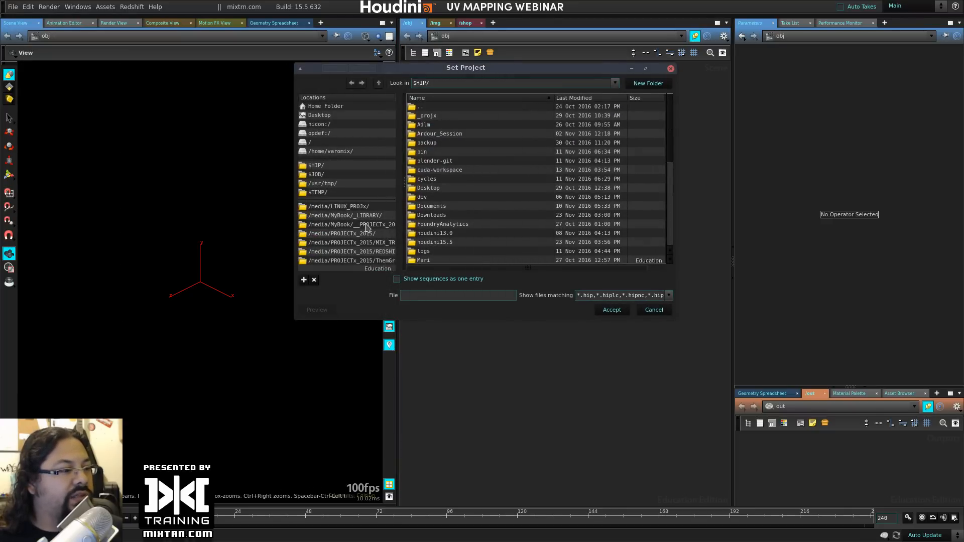
alt+right_drag(350, 259, 256, 271)
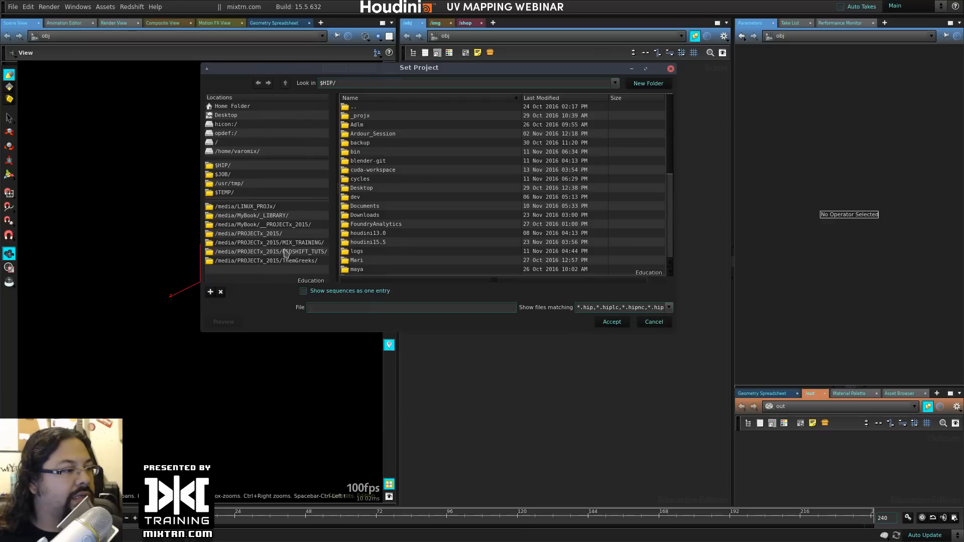
click(281, 243)
scroll(422, 237, down, 2)
double_click(408, 121)
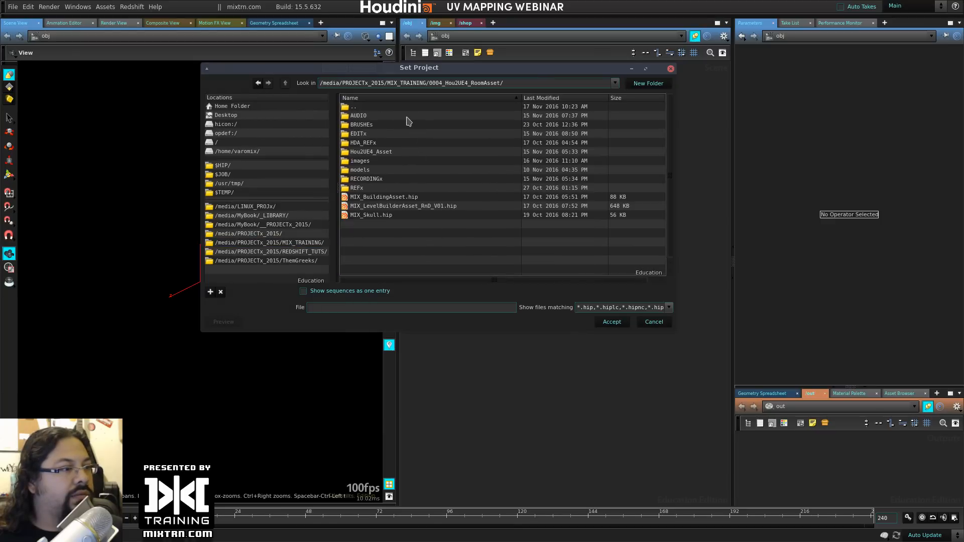
click(382, 152)
click(612, 322)
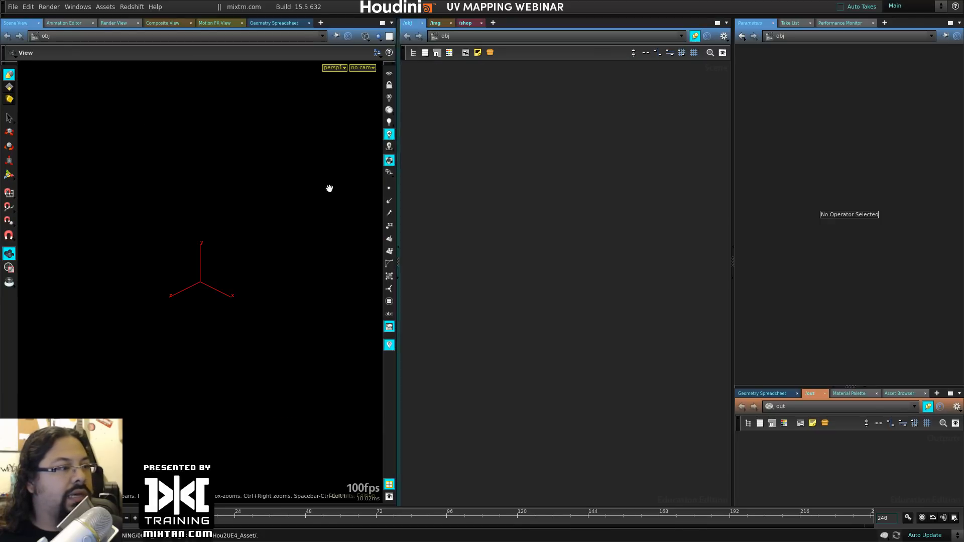
Step: Open the chain-link fence .hipnc scene from the $JOB project folder
click(13, 6)
click(23, 25)
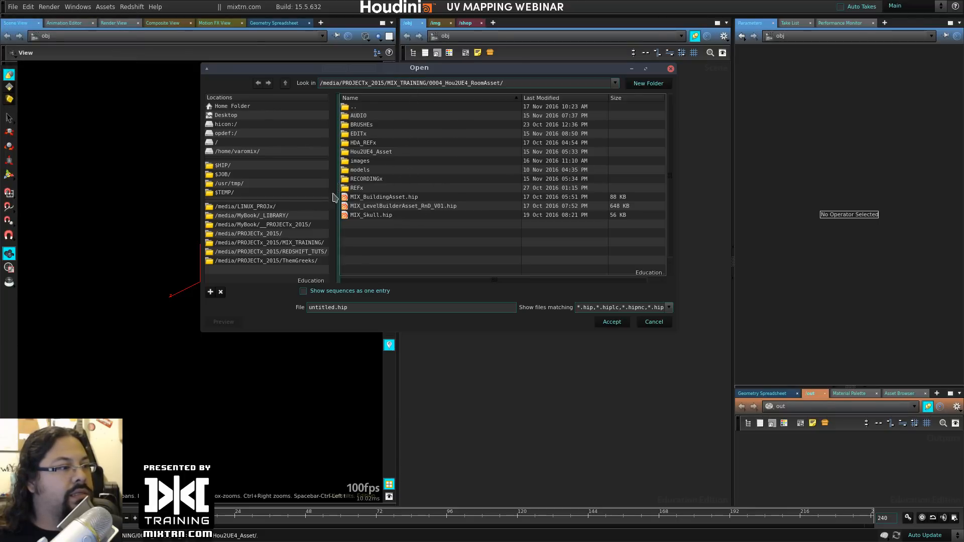
click(222, 166)
click(224, 175)
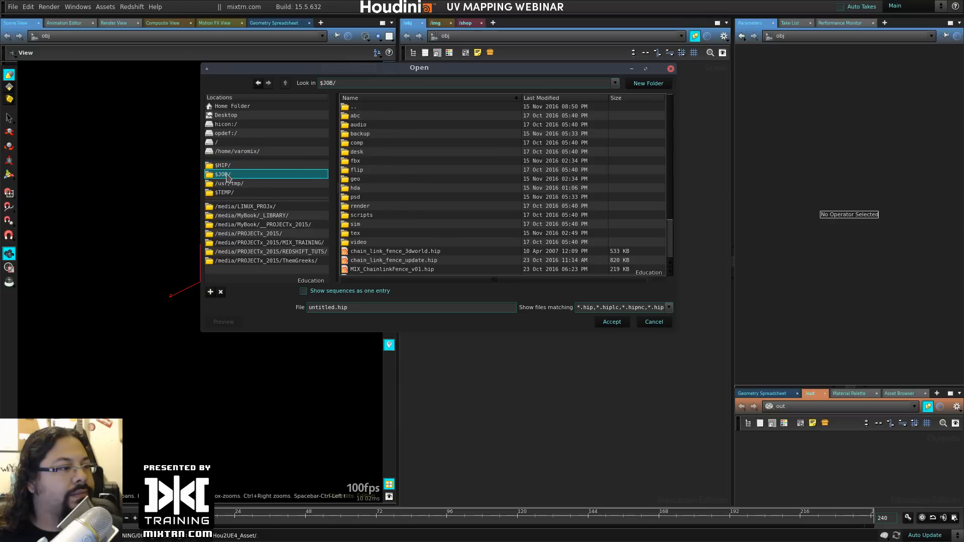
scroll(407, 218, down, 1)
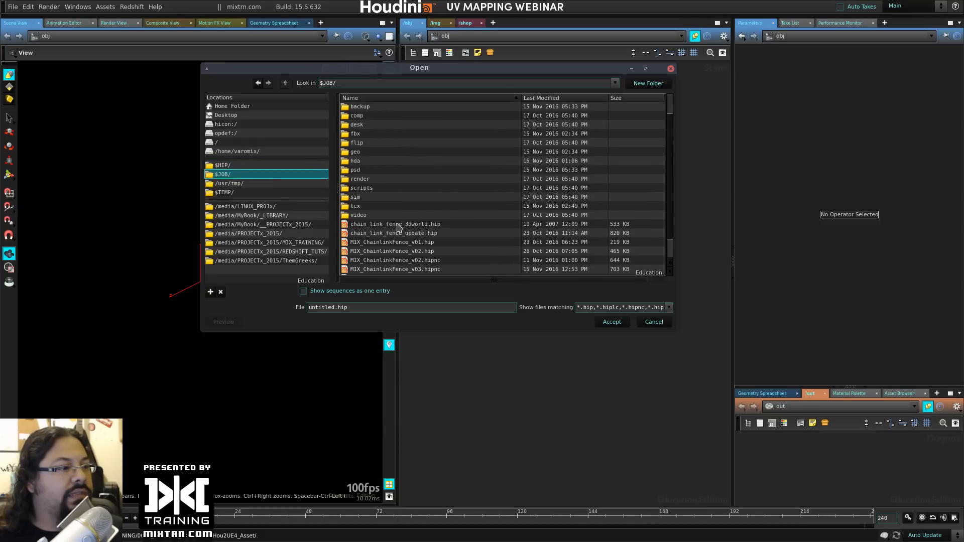
scroll(397, 227, down, 1)
click(412, 243)
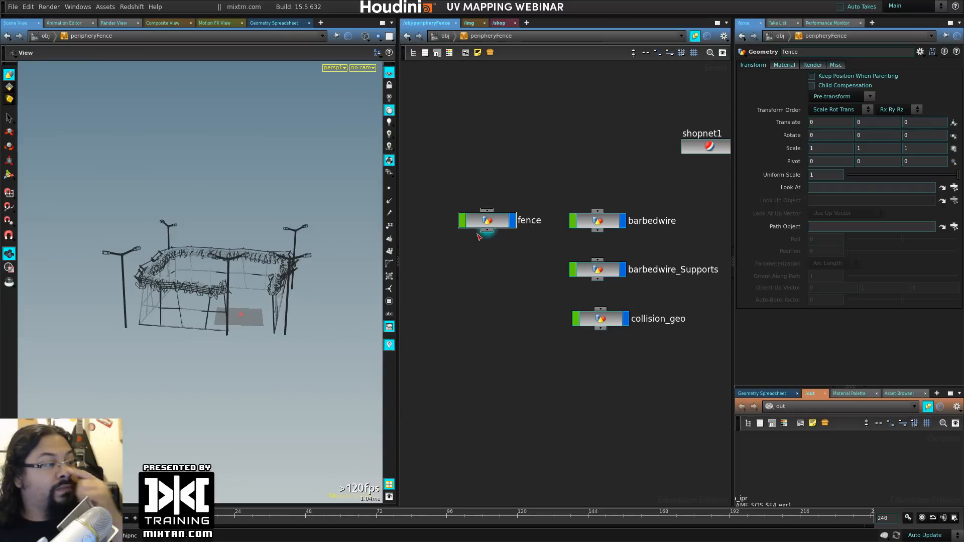
Step: Enter the network of the fence object inside peripheryFence and bring its fence geometry closer into view
click(498, 224)
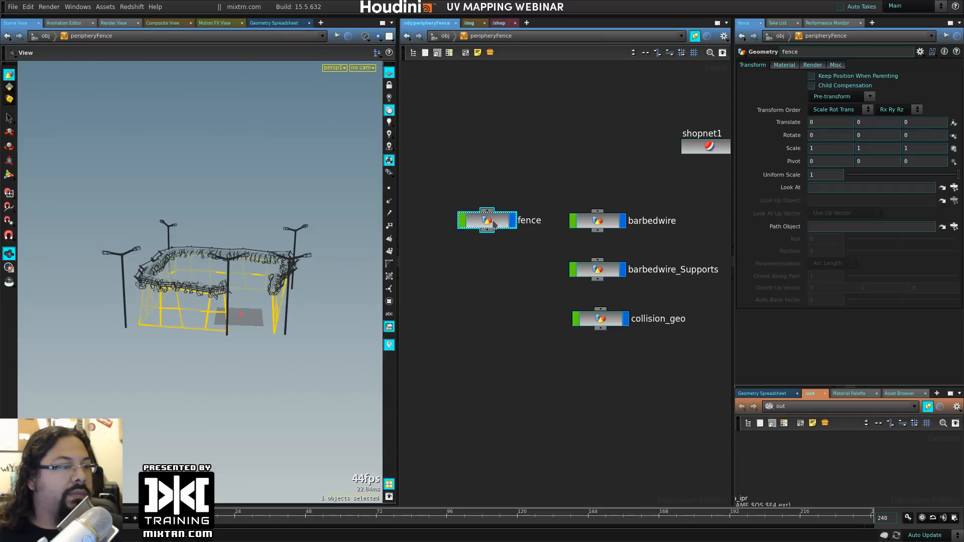
double_click(492, 224)
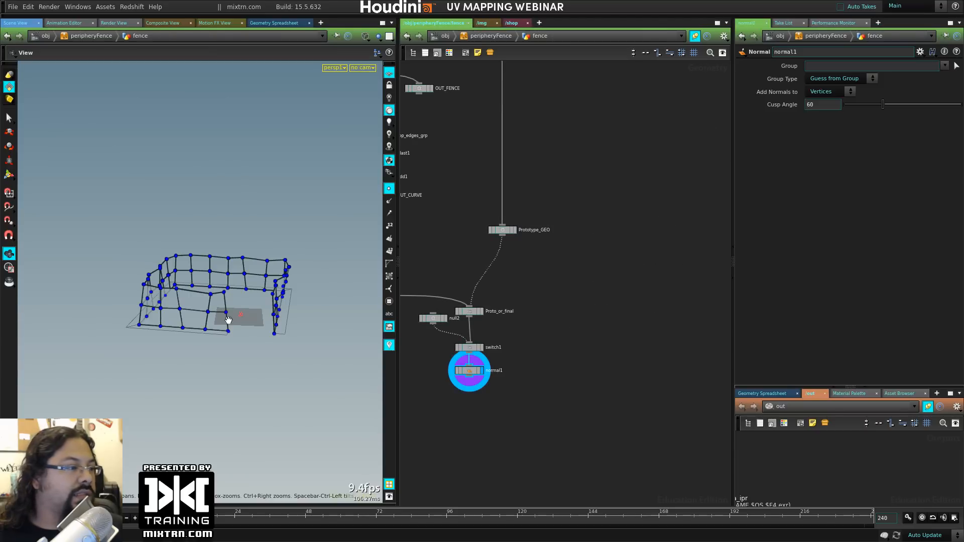
scroll(256, 307, up, 10)
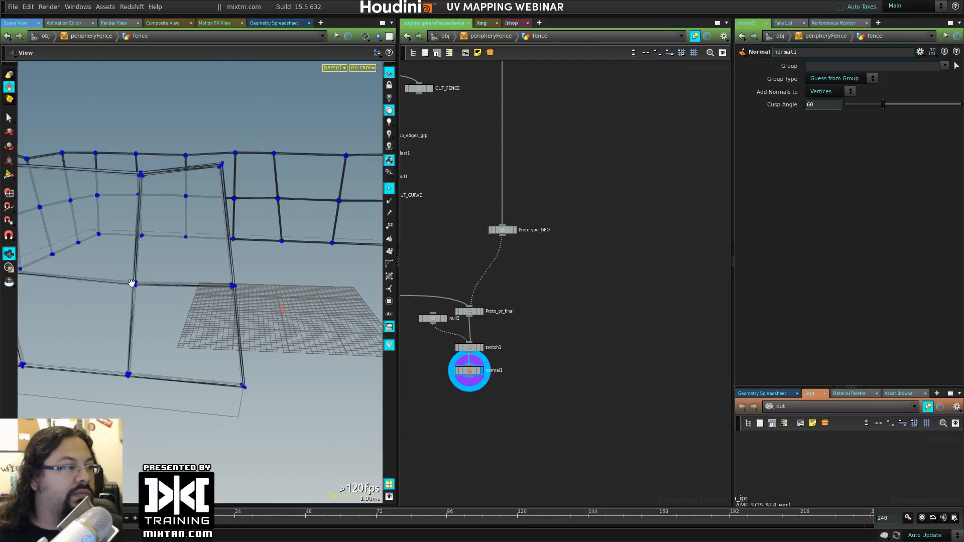
middle_drag(470, 157, 566, 262)
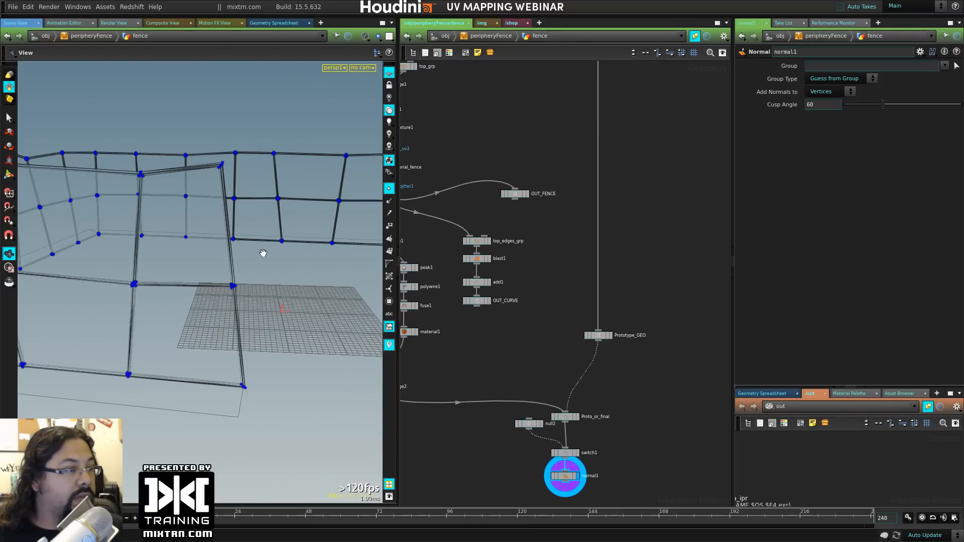
Step: Set the viewport display to Smooth Shaded and inspect the chain-link texture on the fence panels
click(366, 40)
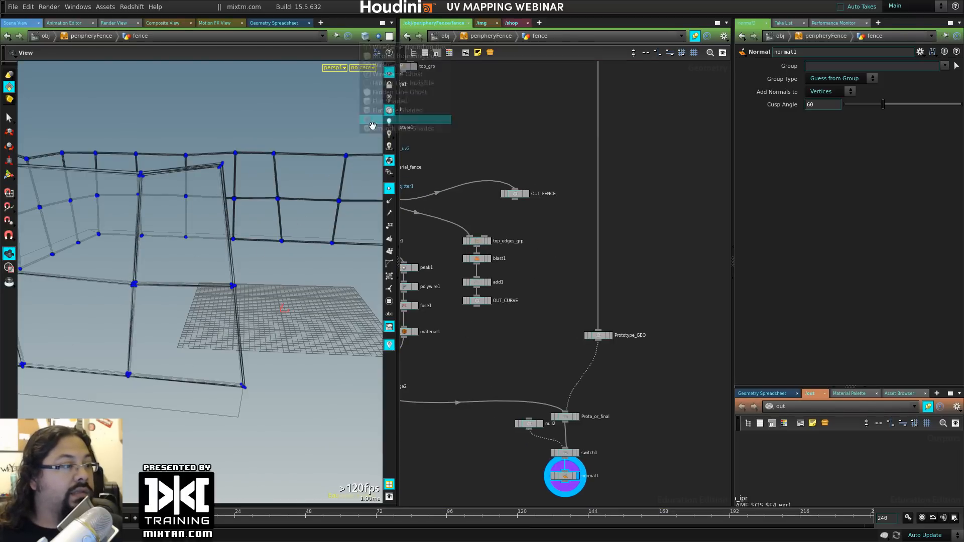
click(397, 119)
drag(299, 310, 227, 268)
right_drag(227, 268, 288, 276)
drag(289, 277, 289, 445)
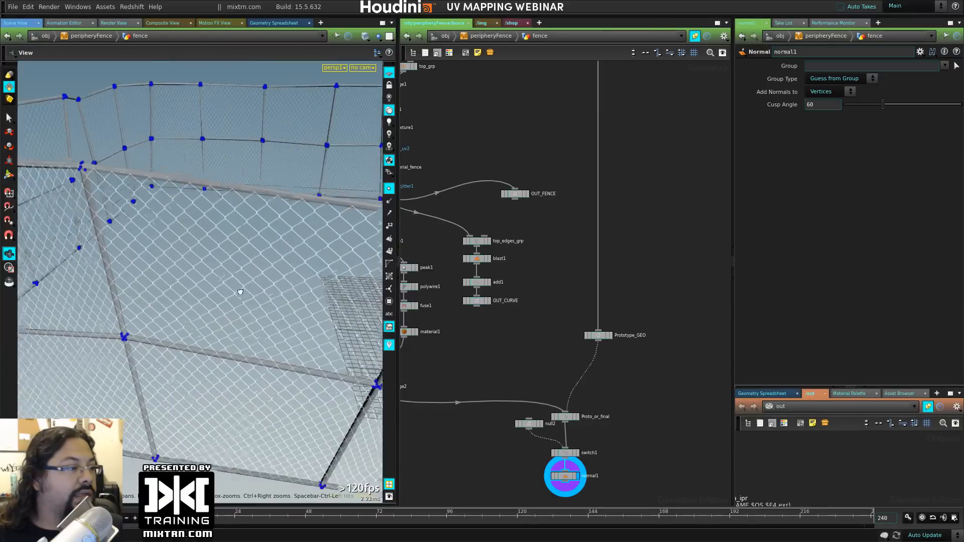
right_drag(289, 445, 252, 315)
drag(252, 314, 349, 286)
Step: Select curve1 at the start of the fence network and activate its edit handles around the fence base
middle_drag(546, 253, 640, 337)
middle_drag(572, 167, 637, 369)
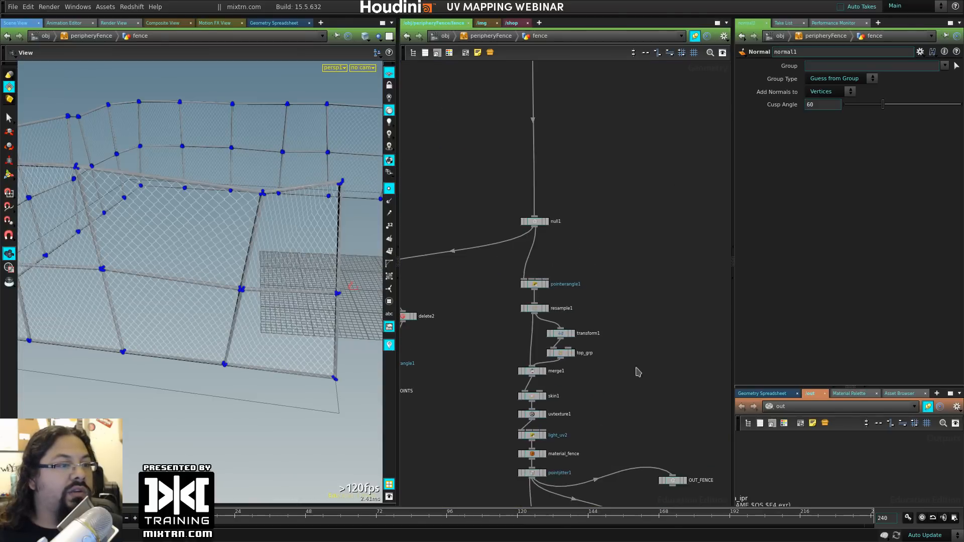
middle_drag(573, 73, 621, 290)
click(545, 150)
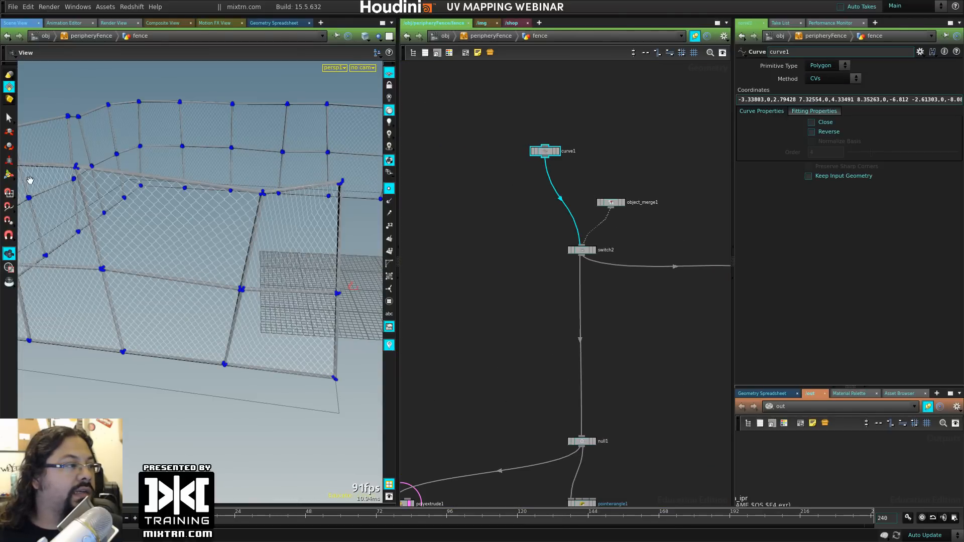
click(9, 175)
alt+middle_drag(358, 397, 299, 344)
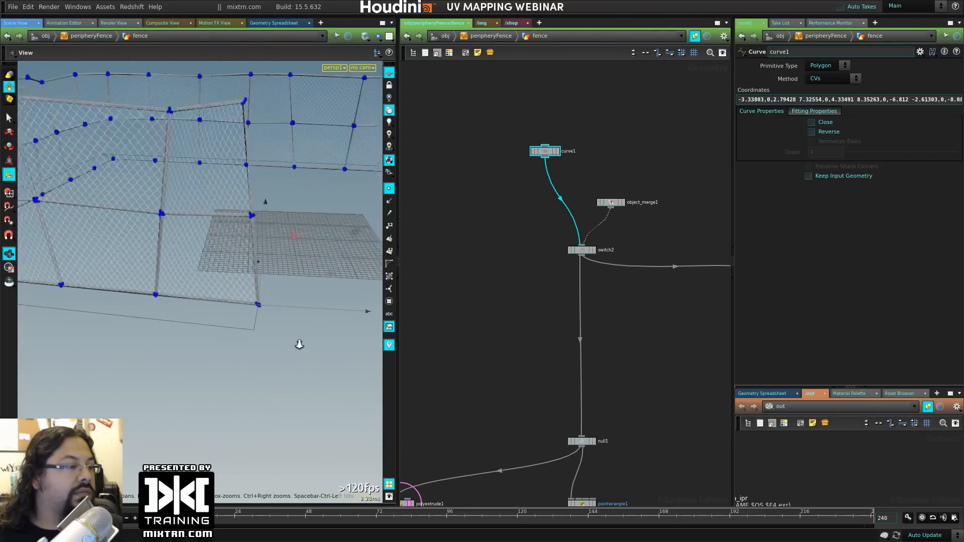
alt+right_drag(299, 344, 270, 289)
mouse_move(321, 268)
mouse_down()
mouse_move(195, 330)
mouse_move(330, 271)
mouse_move(318, 267)
mouse_move(258, 274)
mouse_move(309, 318)
mouse_move(317, 265)
mouse_up()
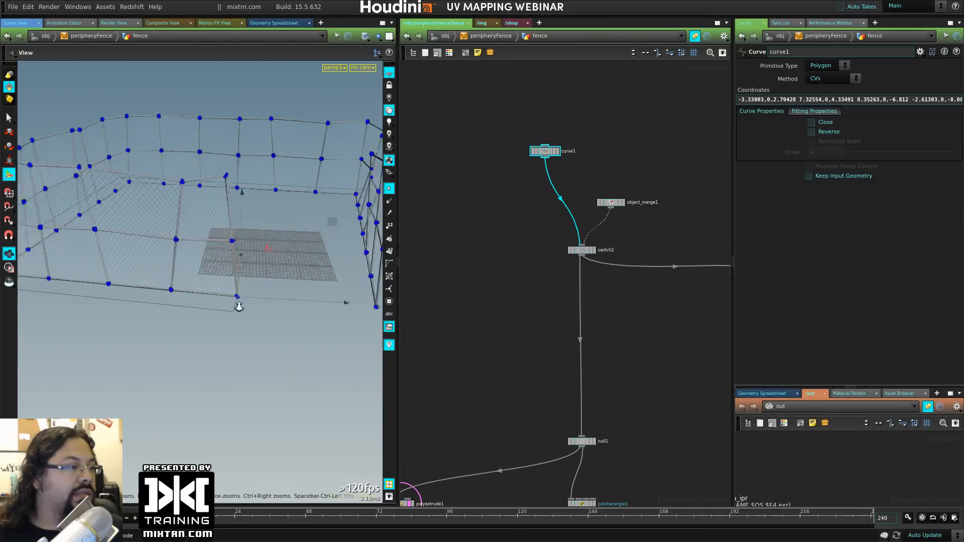
Step: Move the end point of curve1 along the ground to reshape the open end of the fence
alt+drag(236, 305, 196, 323)
alt+right_drag(196, 323, 225, 281)
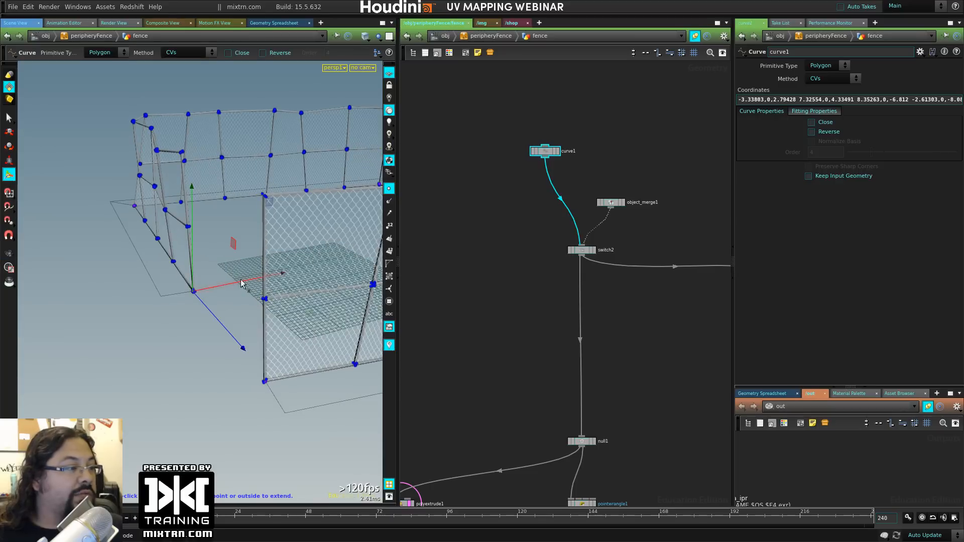
alt+drag(226, 312, 289, 289)
drag(354, 281, 332, 241)
alt+drag(159, 303, 314, 252)
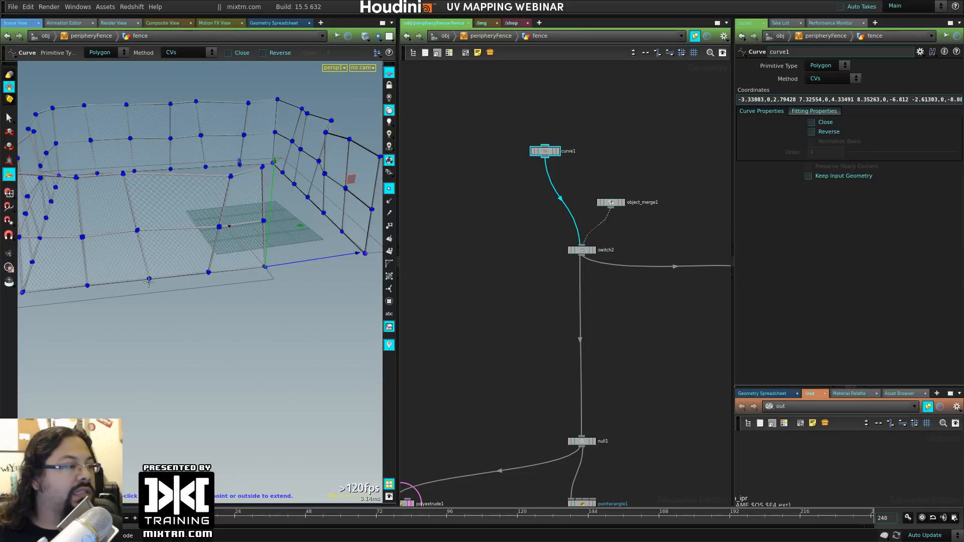
Step: Pull the curve point on the fence's front side outward and check how the chain-link panels adapt
click(133, 281)
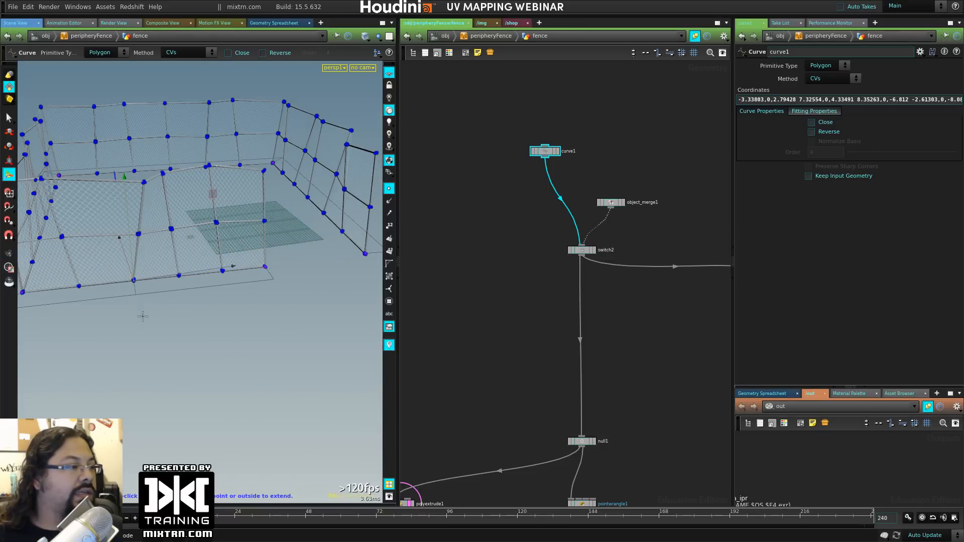
alt+drag(121, 257, 197, 307)
alt+right_drag(196, 307, 240, 284)
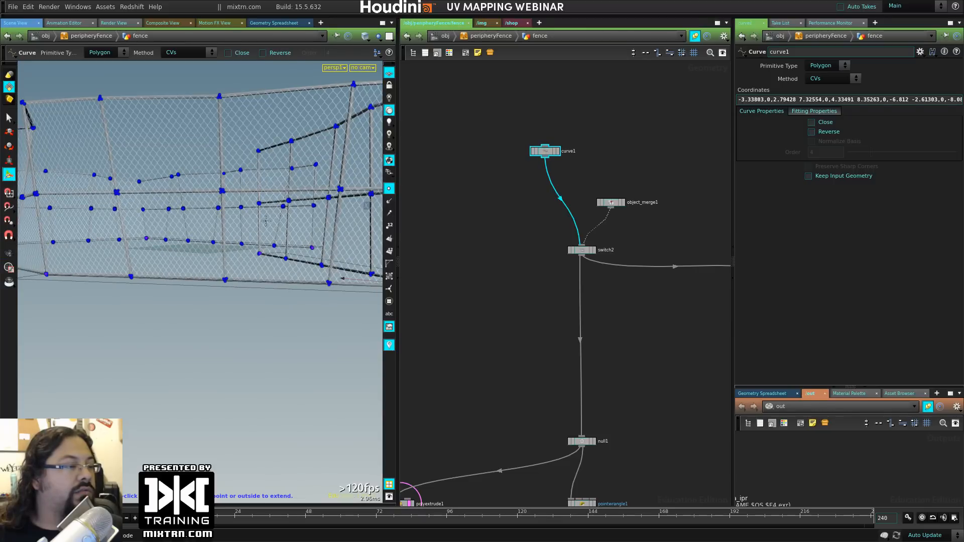
alt+drag(266, 221, 185, 323)
alt+middle_drag(185, 323, 236, 268)
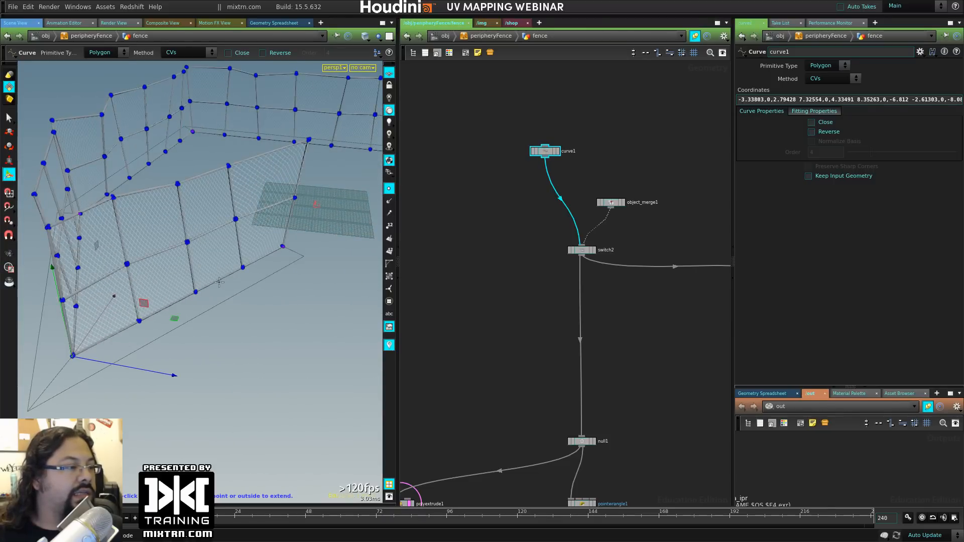
Step: Edit another point of curve1 along the base to bend the fence line further, and inspect the chain-link pattern around it
click(219, 282)
click(220, 282)
drag(262, 289, 106, 327)
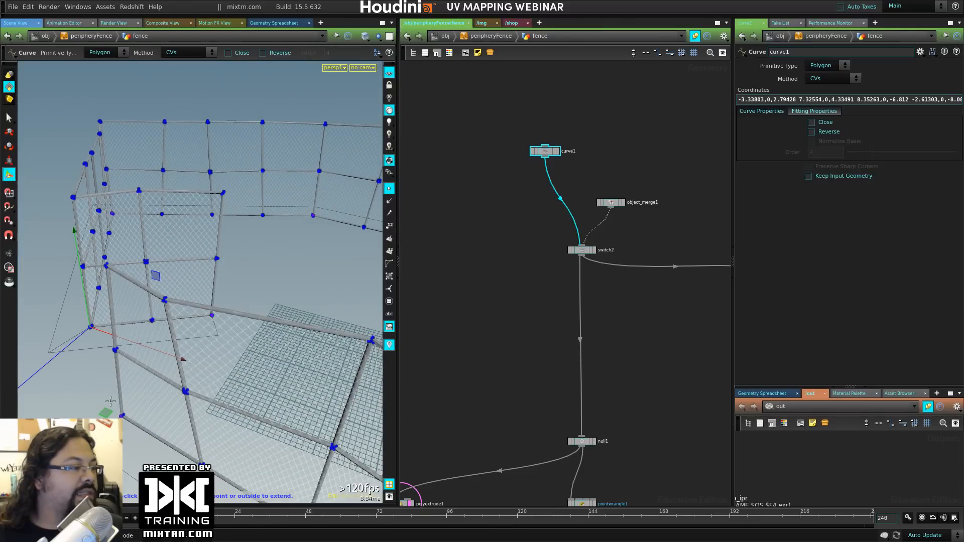
alt+drag(111, 402, 202, 340)
alt+right_drag(203, 340, 259, 353)
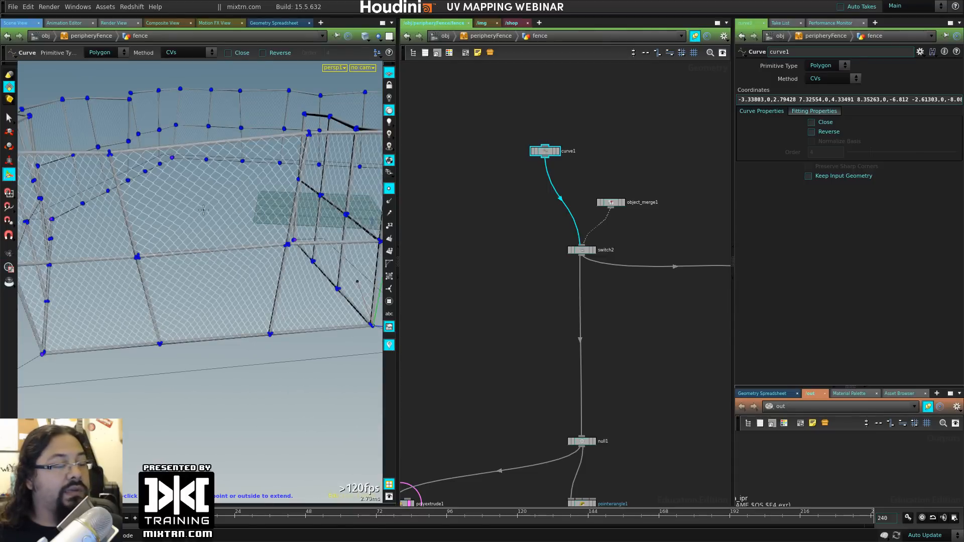
alt+right_drag(203, 210, 163, 246)
alt+drag(164, 245, 221, 246)
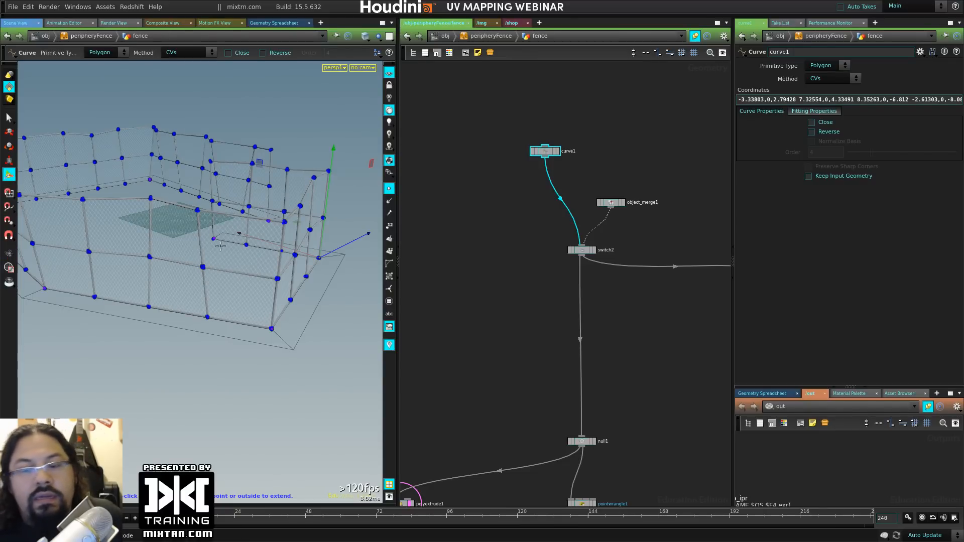
Step: Switch the viewport to a hidden-line display so the fence panels appear as opaque, untextured faces
click(512, 286)
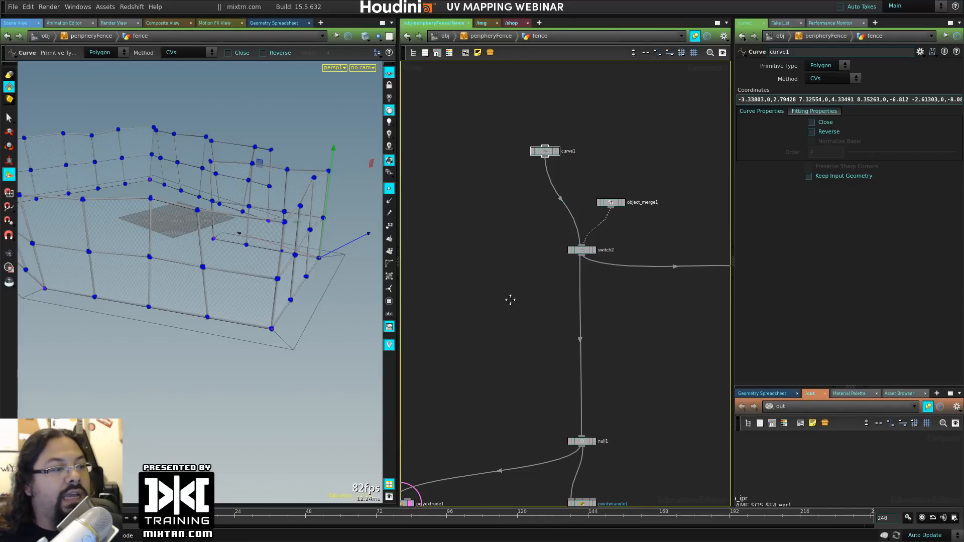
middle_drag(510, 299, 524, 243)
middle_drag(517, 319, 517, 221)
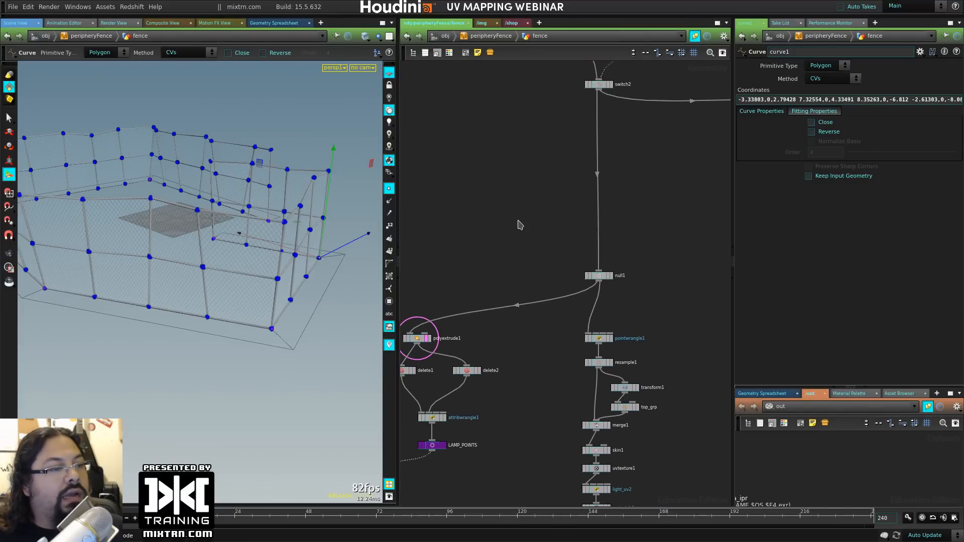
alt+drag(314, 292, 302, 287)
key(Return)
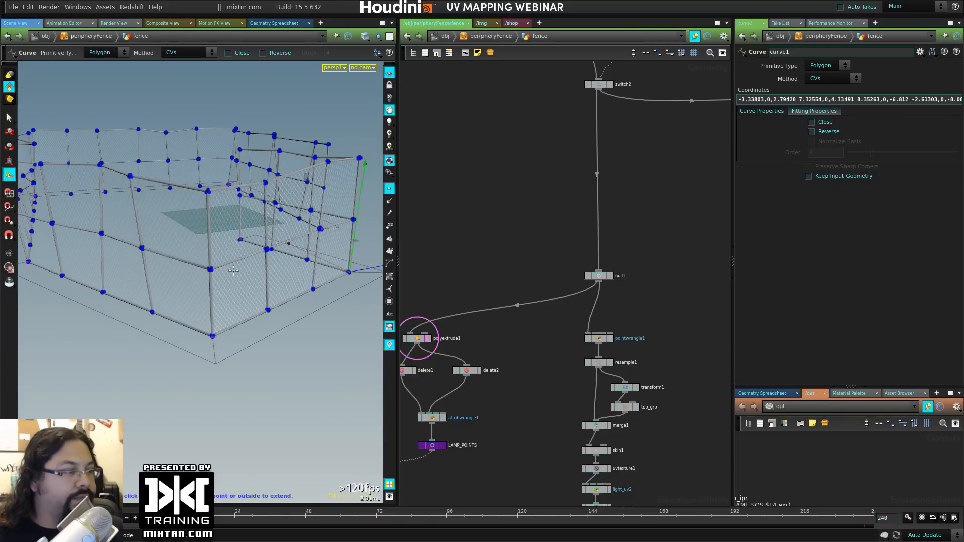
click(365, 36)
click(392, 90)
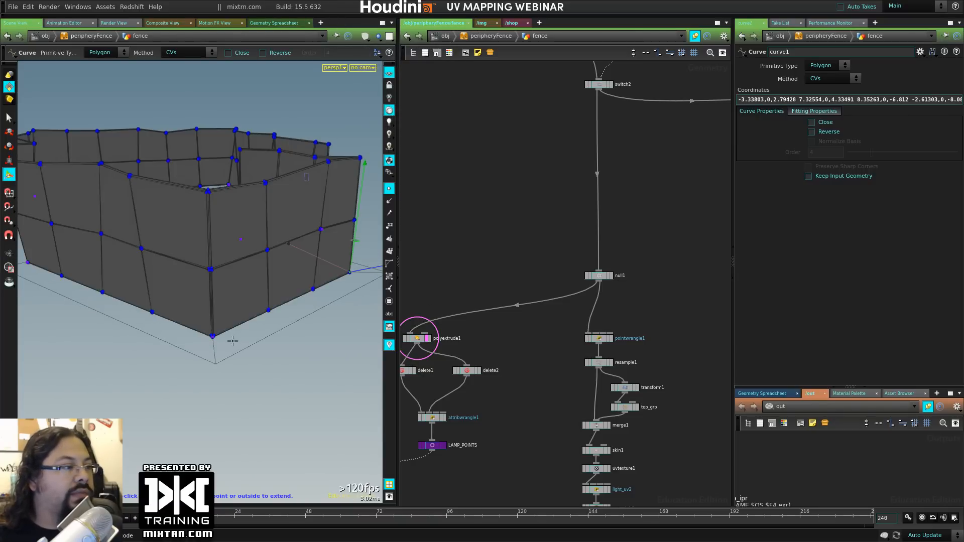
Step: Display and select uvtexture1, and widen the viewport to inspect the plain fence walls at that stage
middle_drag(499, 319, 590, 202)
click(541, 187)
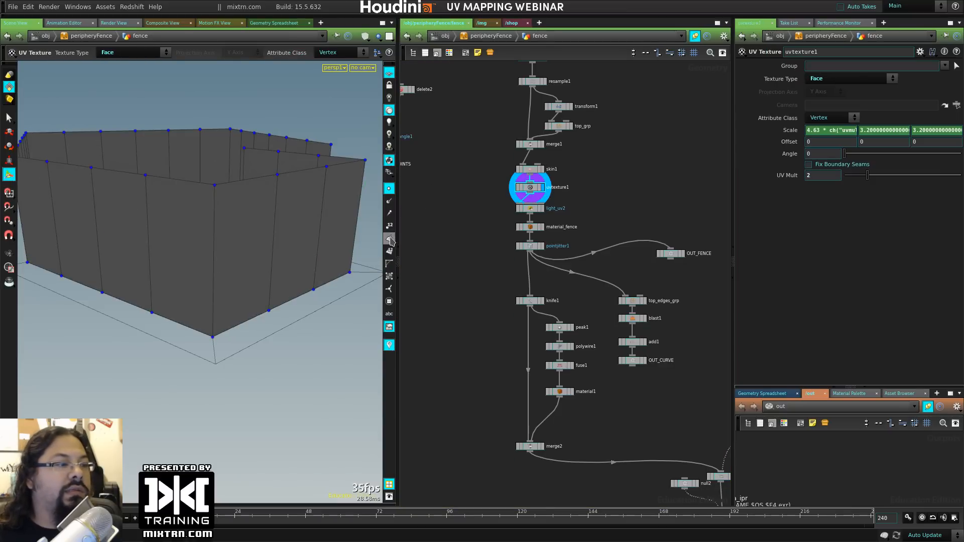
drag(398, 240, 583, 243)
alt+drag(405, 304, 385, 312)
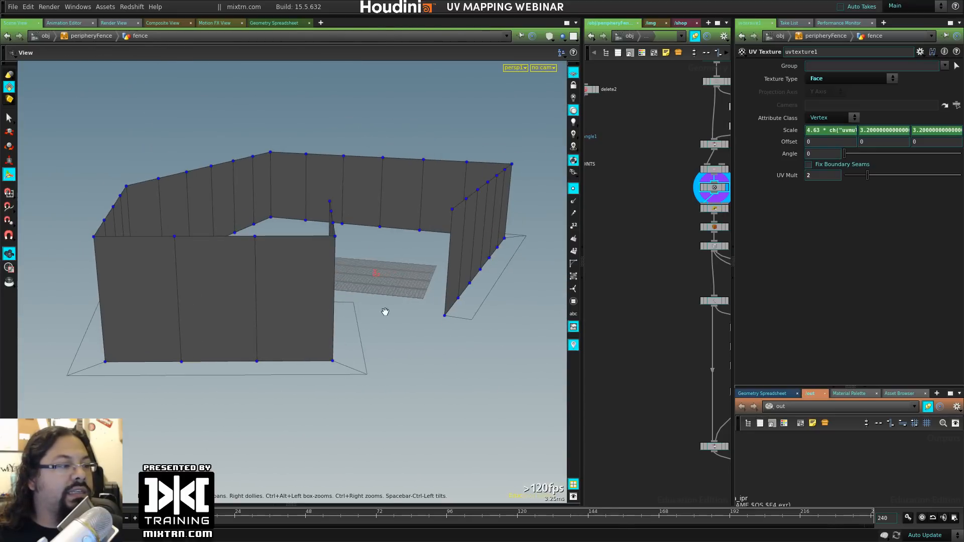
Step: Inspect the fence walls from another side and review the projection types available for uvtexture1's Texture Type
key(Return)
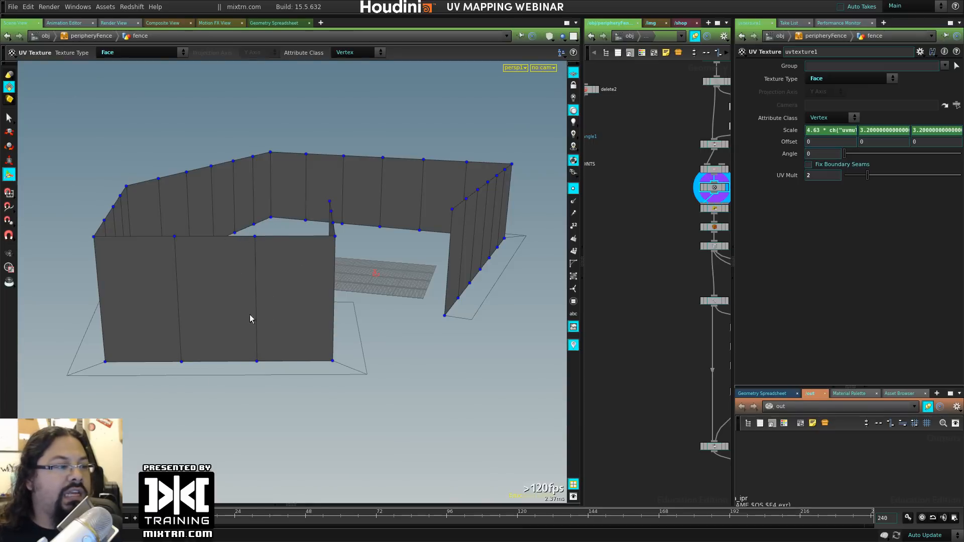
drag(224, 337, 630, 252)
middle_drag(629, 253, 592, 264)
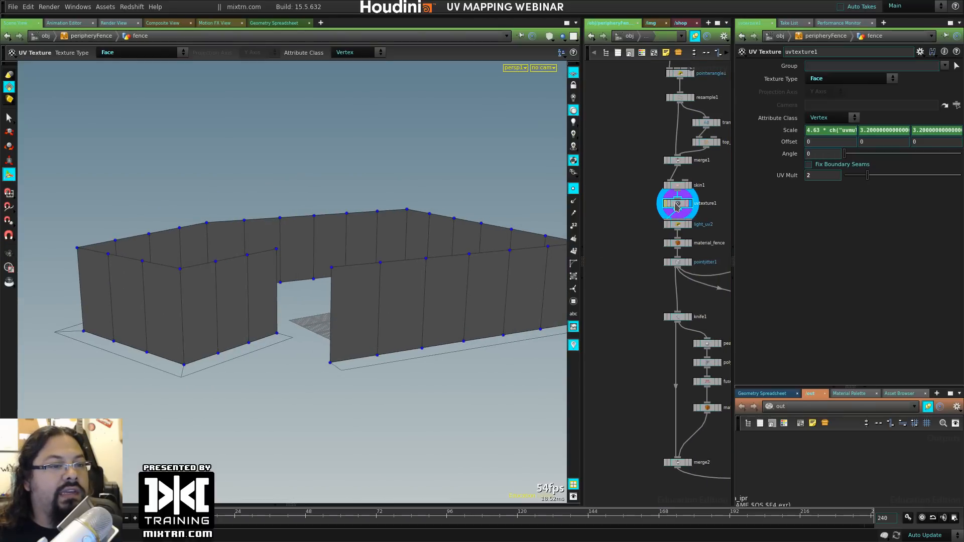
click(849, 78)
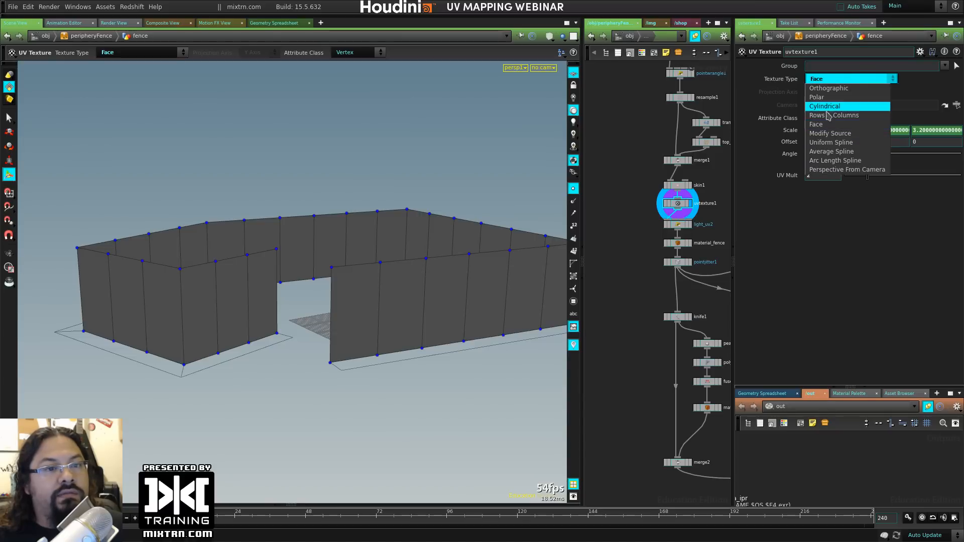
click(643, 264)
key(space)
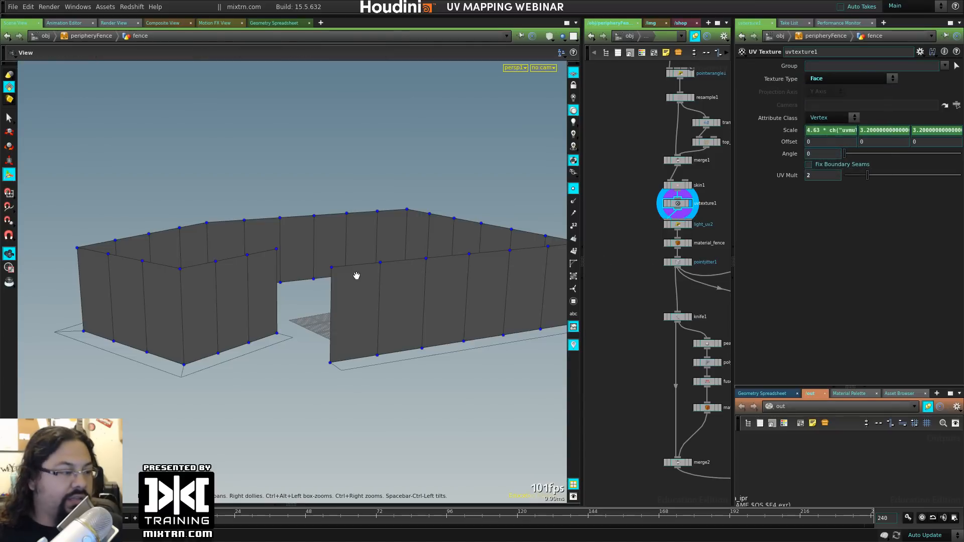
Step: Alternate between the UV view and the perspective view to compare the fence panels' UV layout with the geometry
key(space+5)
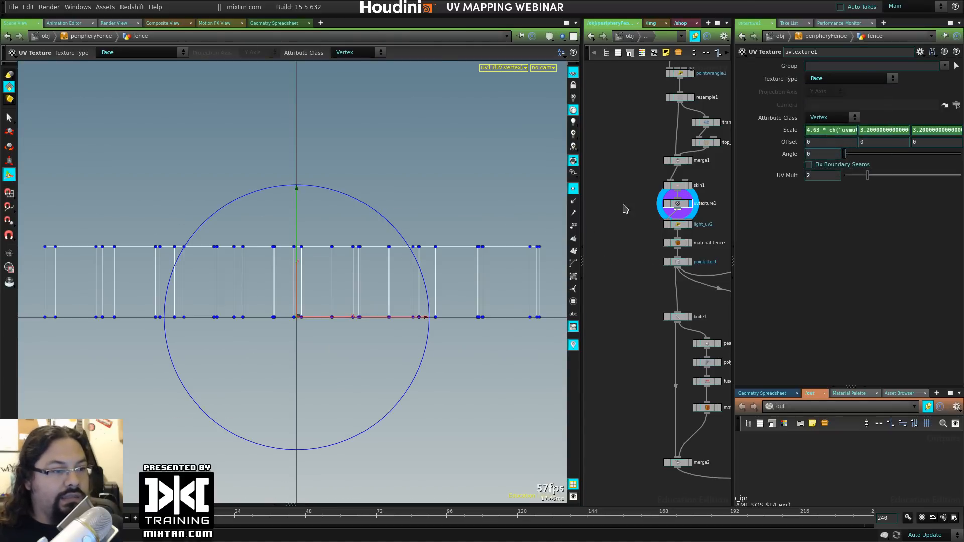
key(Escape)
right_drag(387, 284, 222, 279)
key(space)
key(space+1)
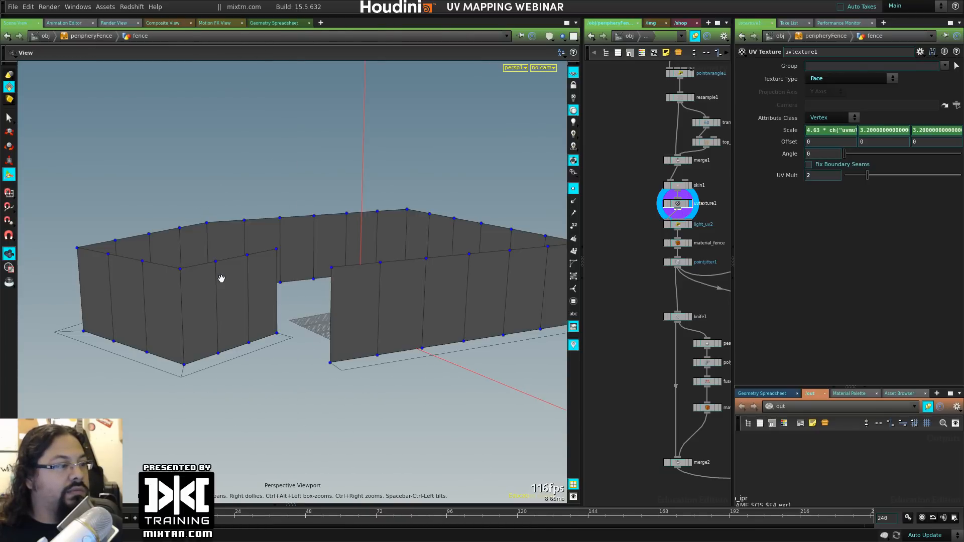
key(space+2)
key(space+3)
key(space+5)
key(space)
right_drag(248, 272, 219, 328)
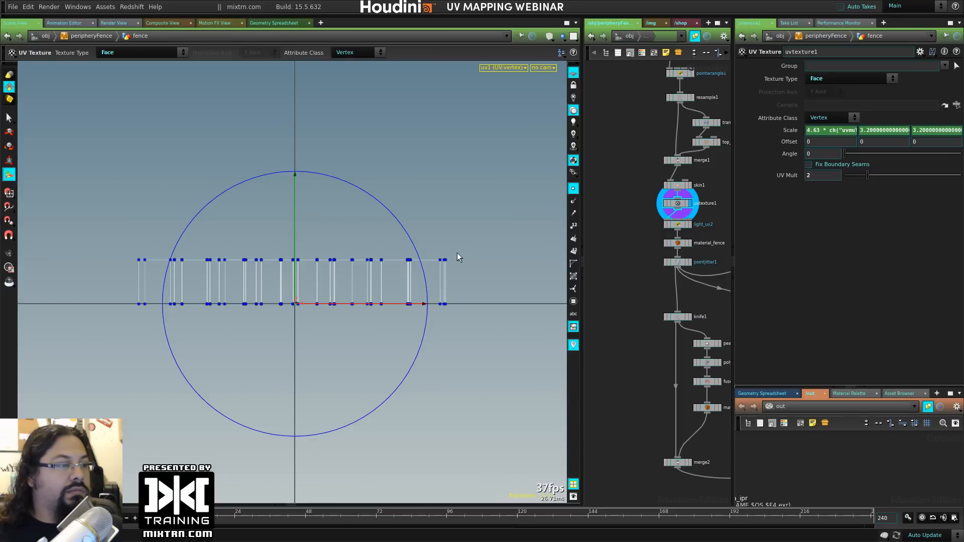
key(space+1)
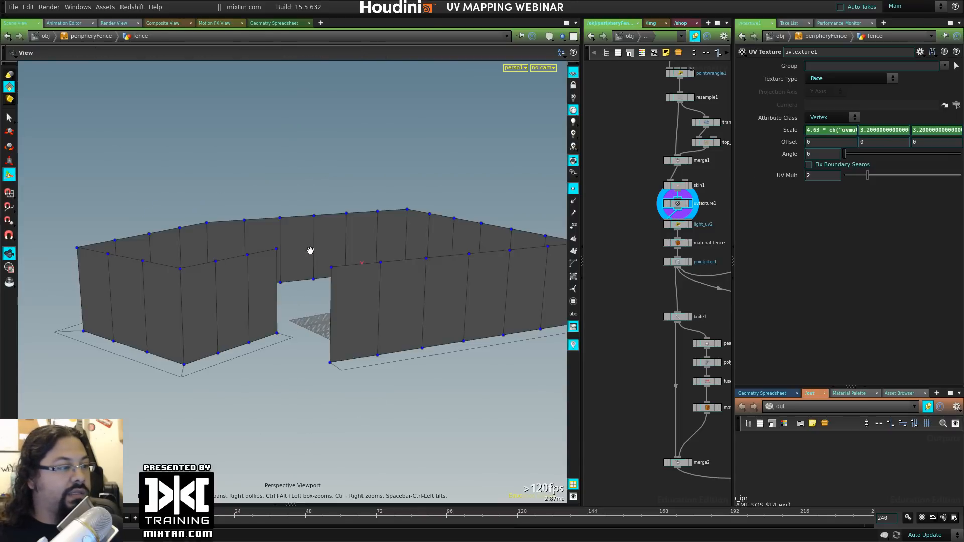
Step: Show the UV layout again and examine the chain-link texture tile at the origin relative to the panel UVs
key(space+2)
key(space+4)
key(space+5)
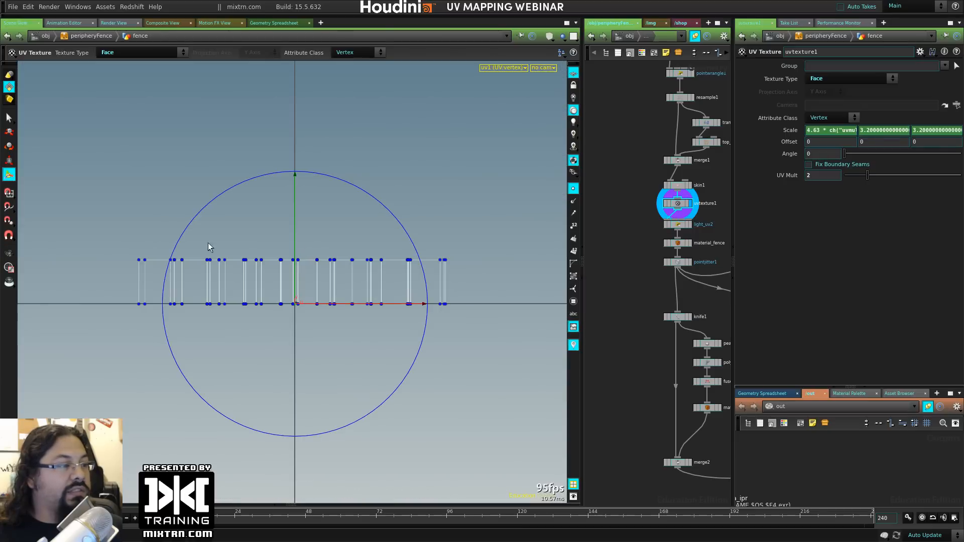
scroll(358, 288, up, 4)
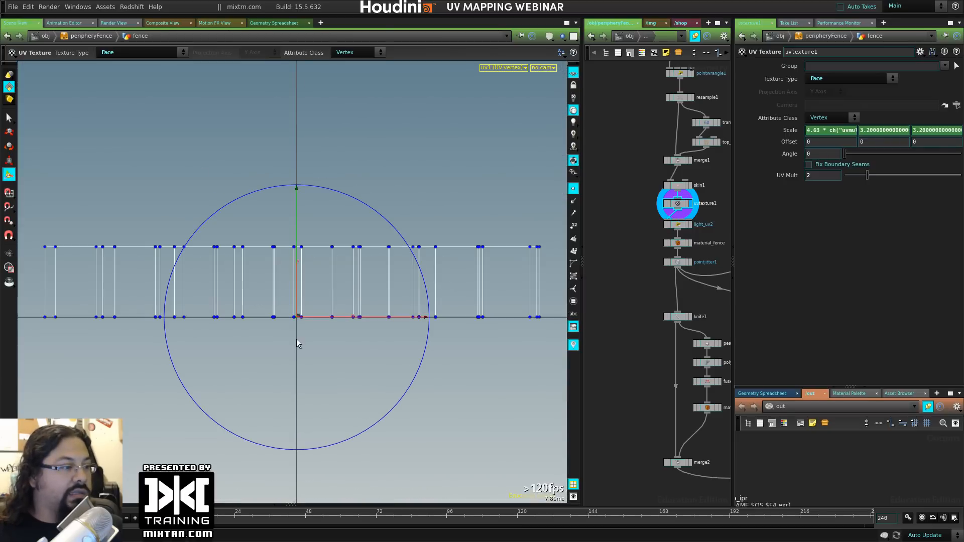
right_drag(296, 339, 565, 337)
middle_drag(364, 383, 338, 272)
right_drag(337, 272, 538, 344)
middle_drag(339, 321, 397, 285)
right_drag(397, 284, 306, 349)
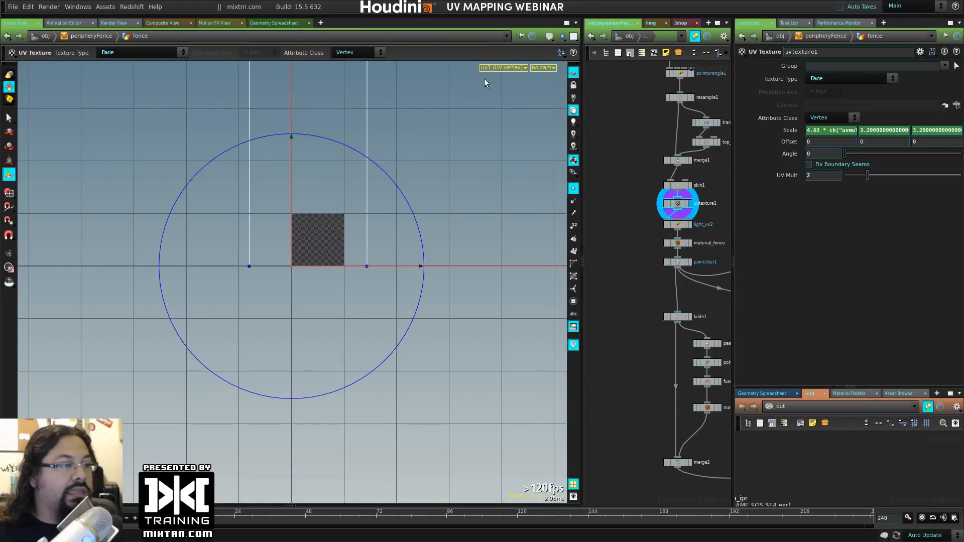
middle_drag(446, 246, 392, 407)
right_drag(421, 291, 469, 291)
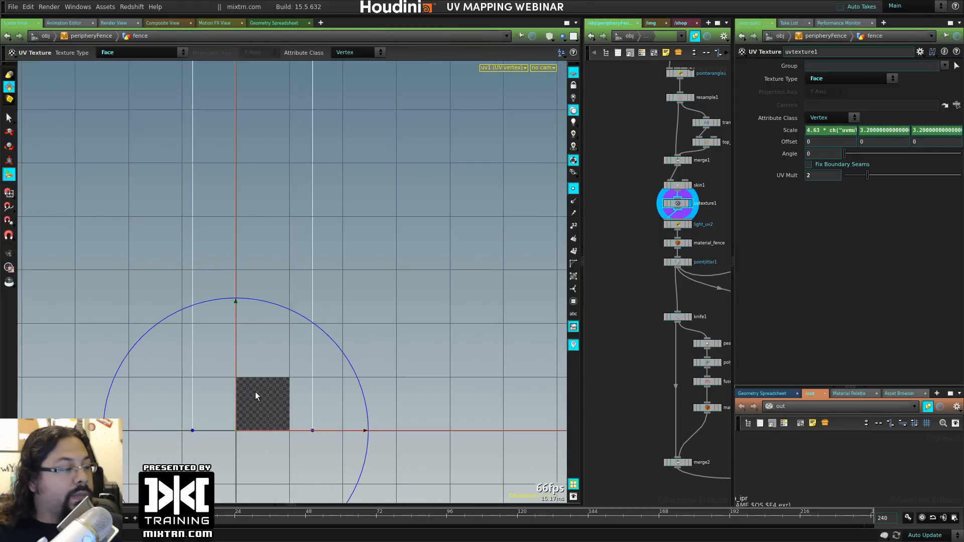
right_drag(482, 374, 153, 383)
right_drag(482, 331, 120, 336)
middle_drag(250, 288, 269, 362)
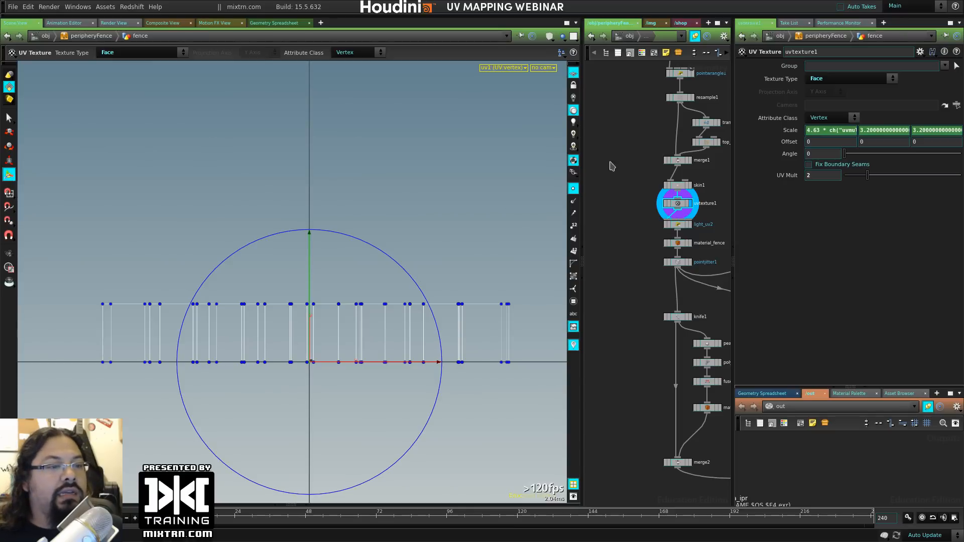
Step: Return to the perspective view, insert a UV Quick Shade node between uvtexture1 and light_uv2, and display it
key(space+1)
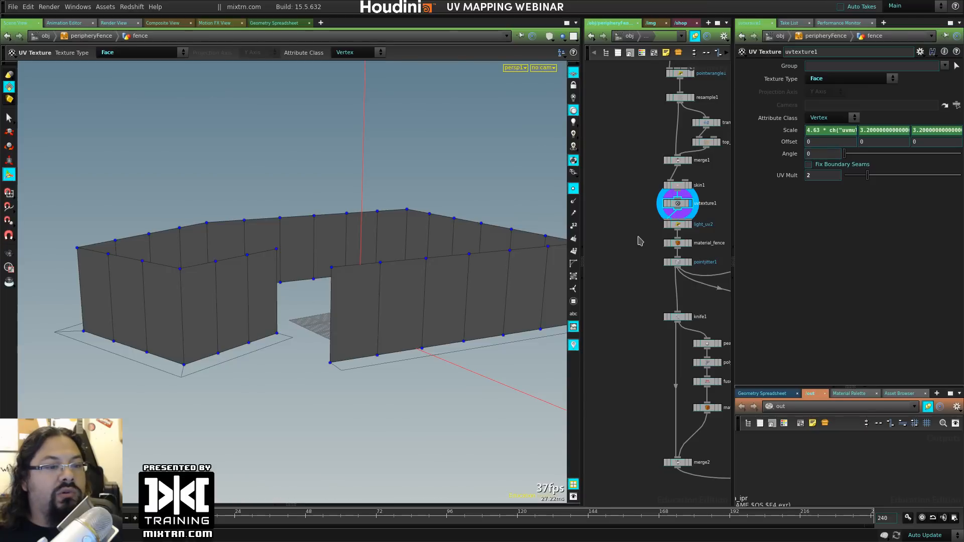
middle_drag(639, 241, 604, 232)
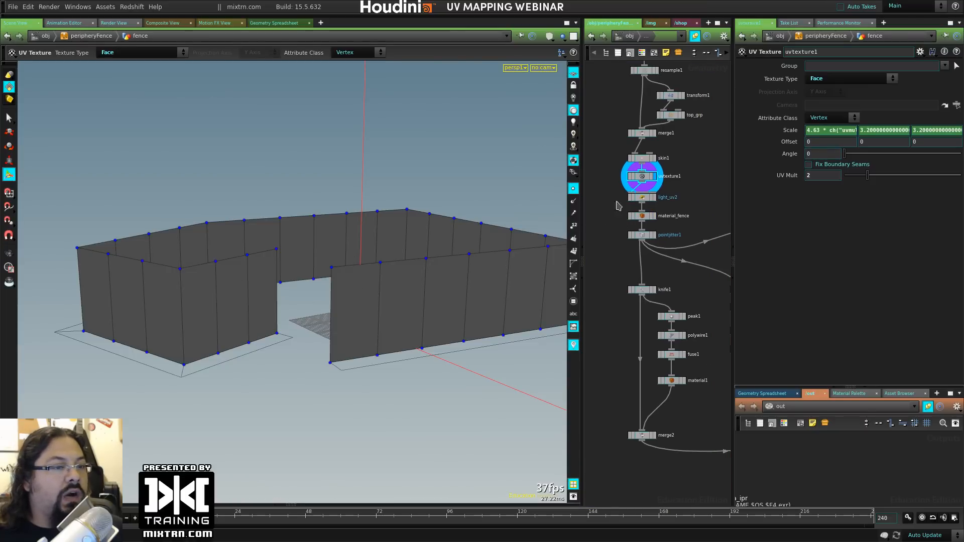
middle_drag(616, 191, 651, 182)
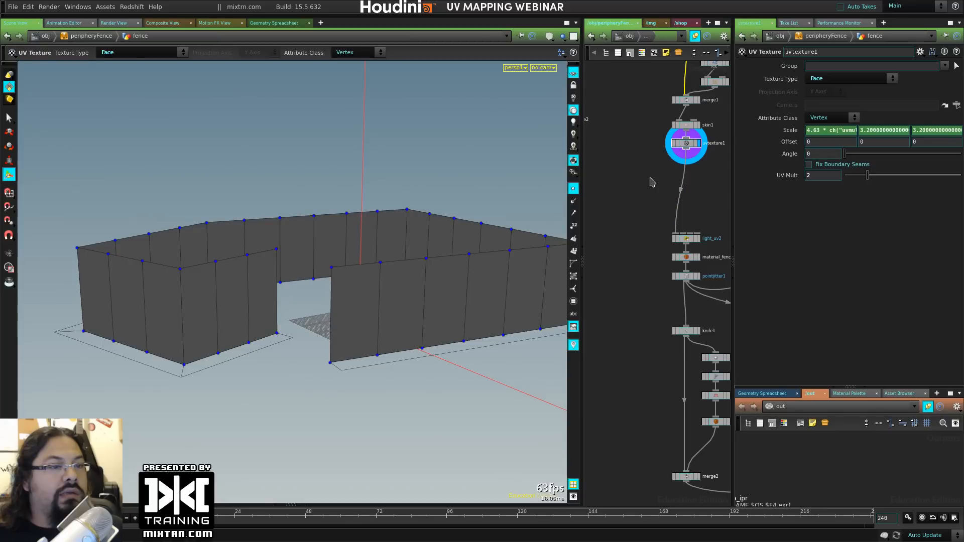
key(Tab)
text(uv)
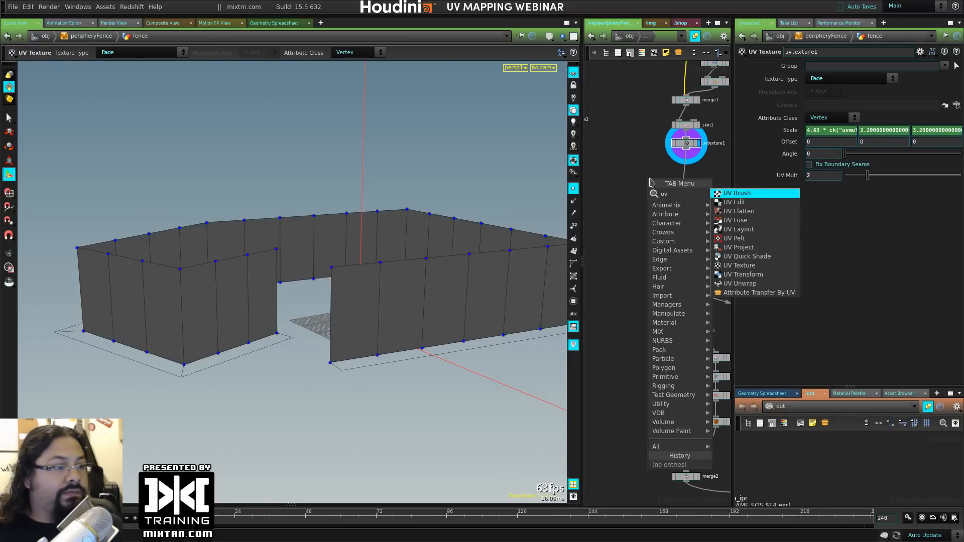
click(747, 256)
click(702, 191)
click(697, 184)
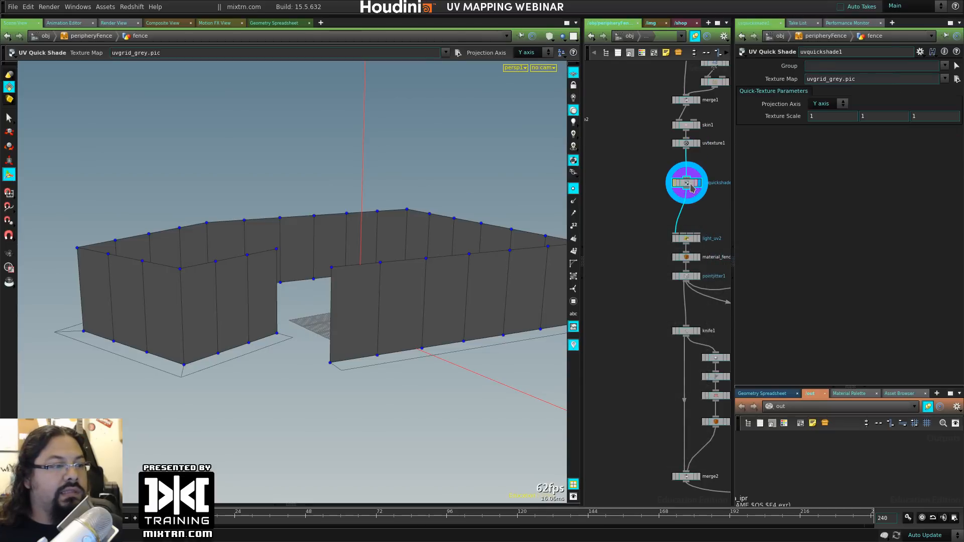
Step: Switch the viewport to a wire-shaded display and examine the uvgrid_grey.pic checker pattern on the fence panels up close
click(549, 39)
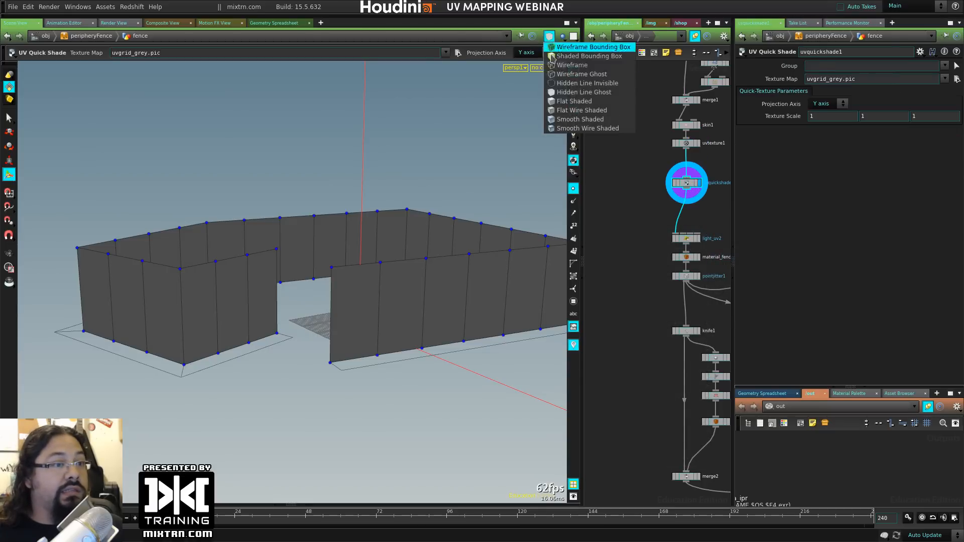
click(577, 105)
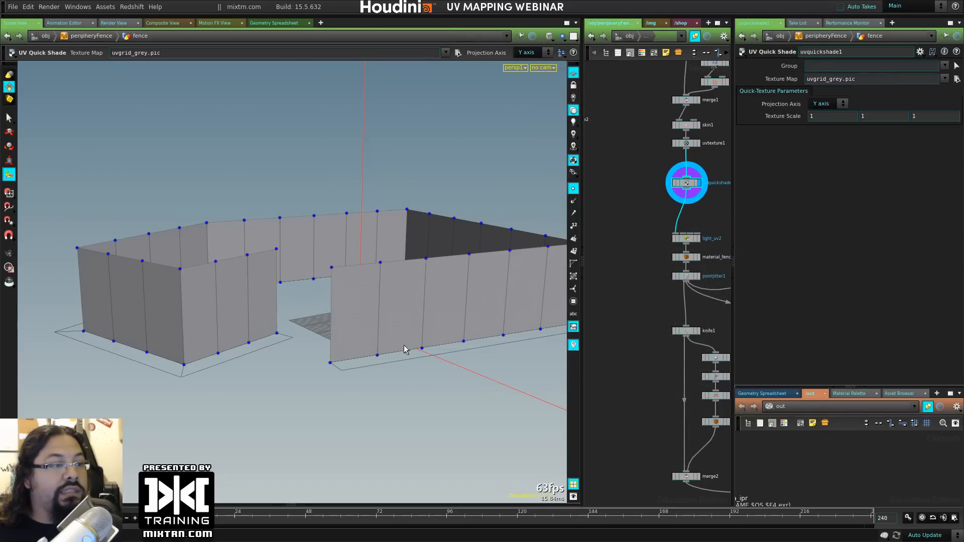
alt+middle_drag(406, 350, 282, 325)
alt+right_drag(281, 325, 385, 332)
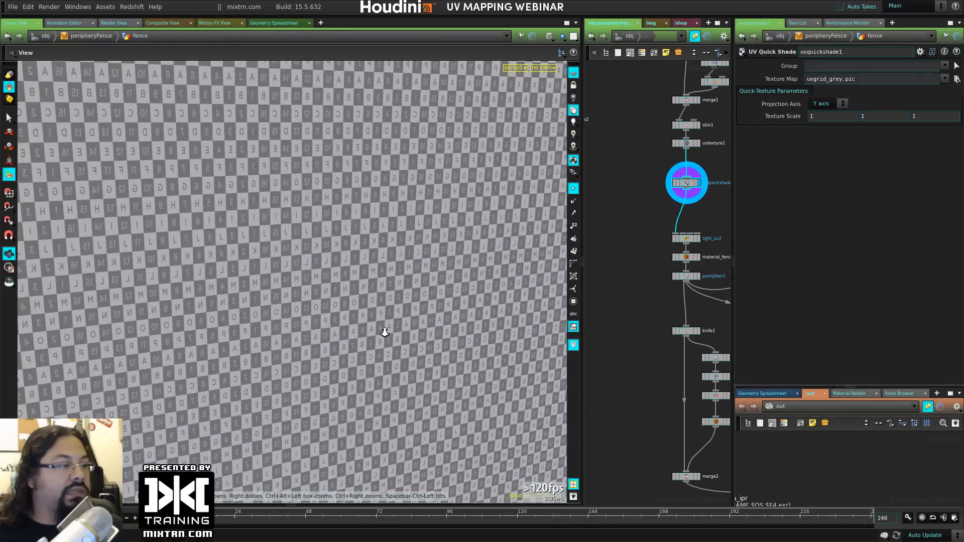
alt+right_drag(495, 321, 234, 381)
key(Return)
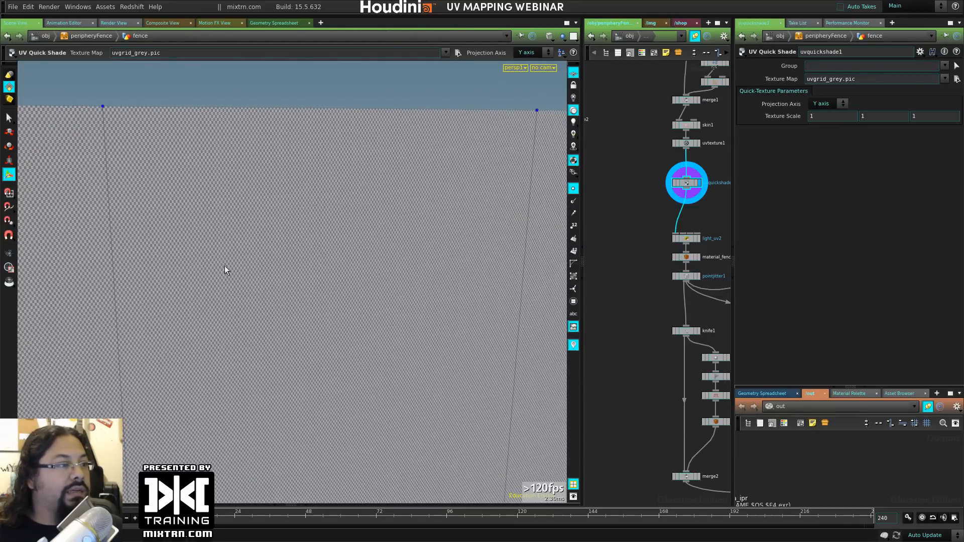
key(Escape)
right_drag(225, 270, 365, 279)
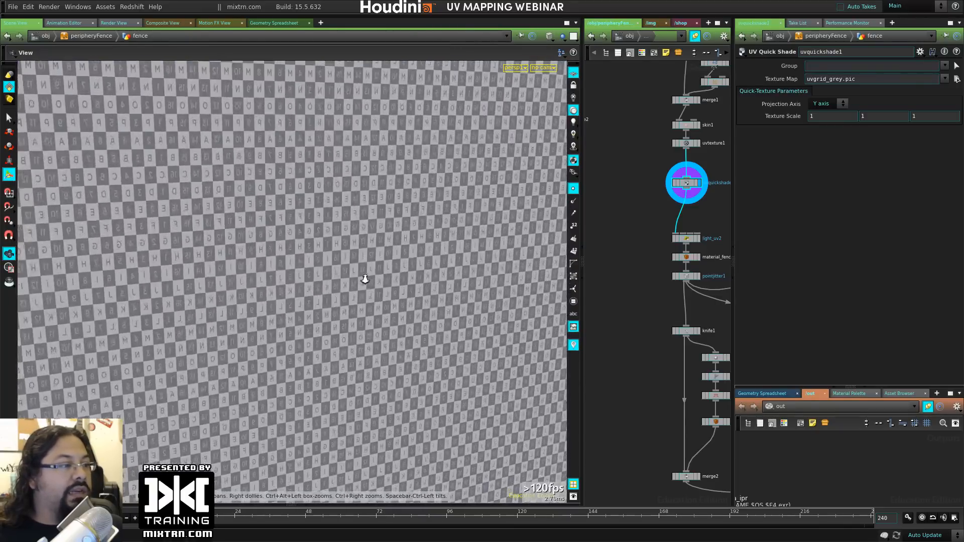
scroll(365, 279, down, 6)
key(Return)
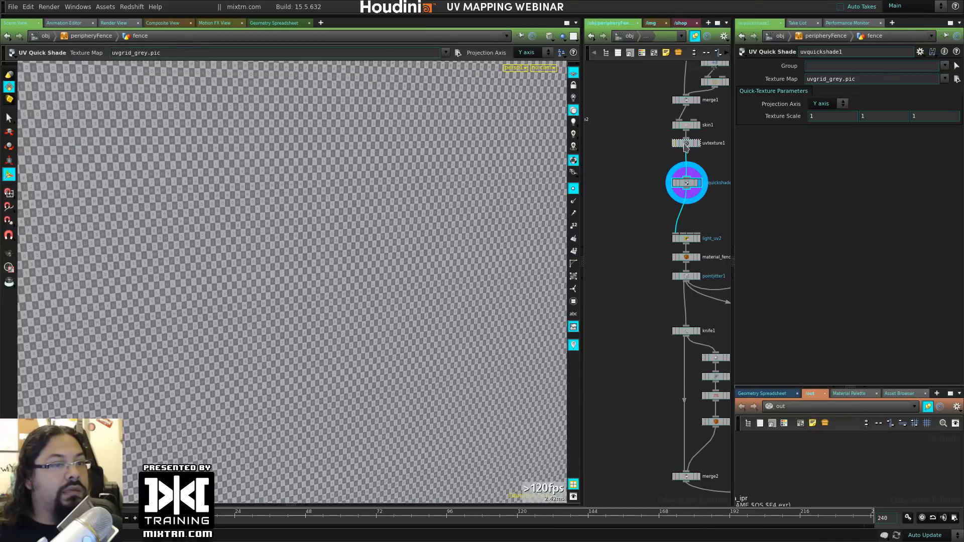
Step: Select uvtexture1 to show its parameters and inspect the checker pattern on the fence panels from several distances and angles
click(686, 143)
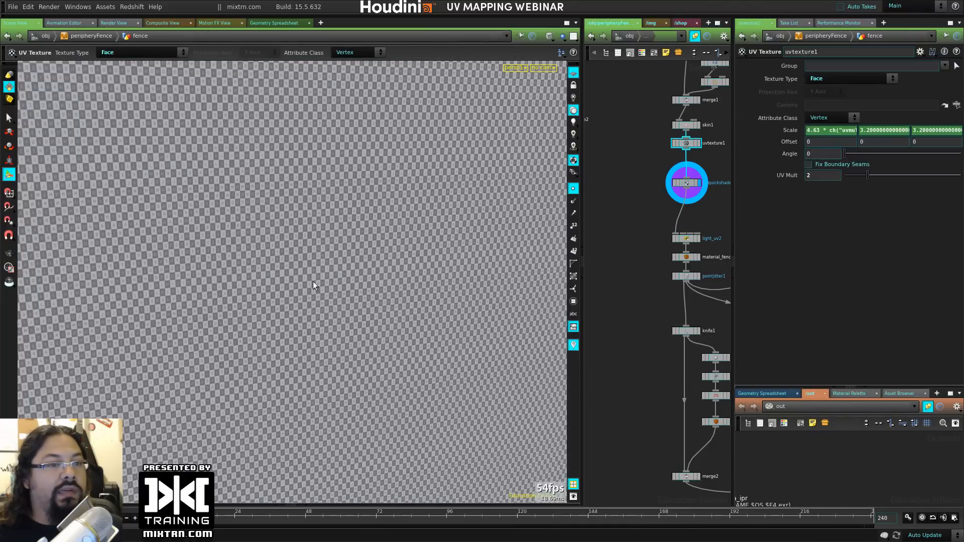
alt+right_drag(313, 281, 241, 301)
alt+drag(241, 301, 297, 265)
alt+right_drag(297, 264, 254, 281)
alt+drag(254, 282, 336, 333)
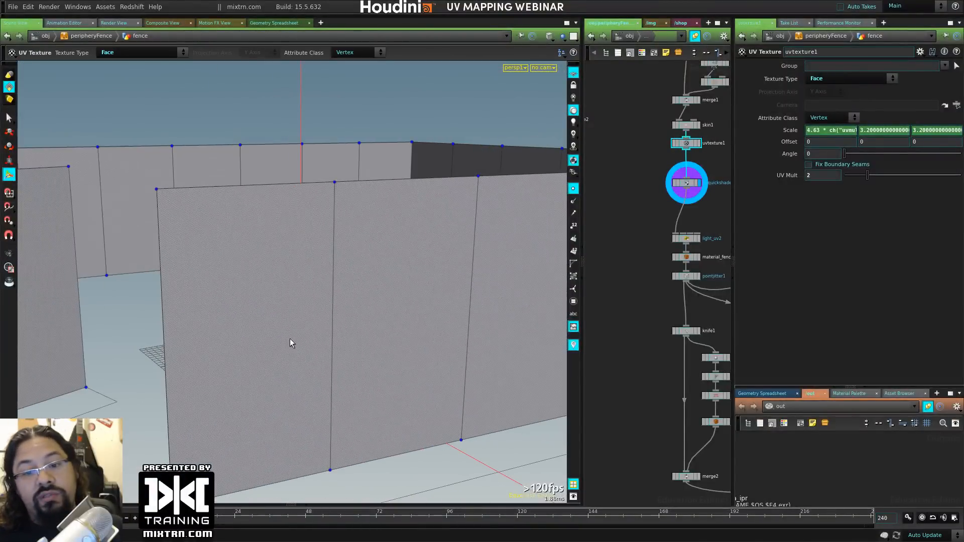
alt+right_drag(290, 340, 319, 275)
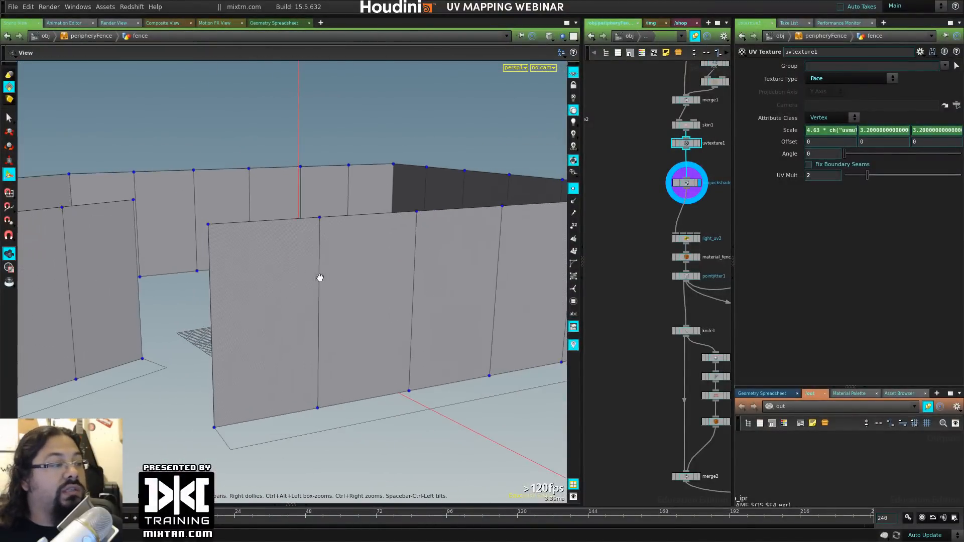
alt+drag(318, 276, 452, 293)
right_drag(452, 292, 544, 300)
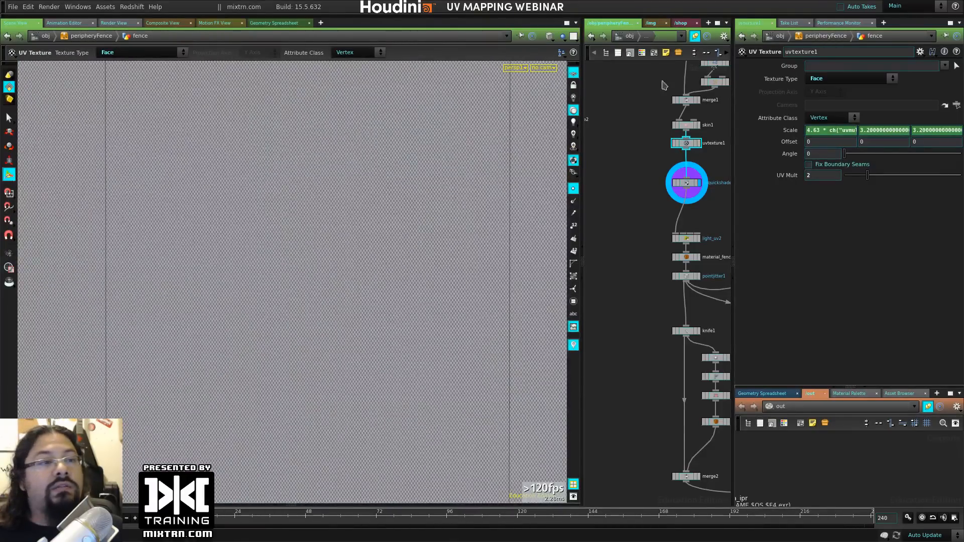
Step: Close the MIX_ChainlinkFence_v03 scene window and return to the scene with the animation book on the table
key(alt+F11)
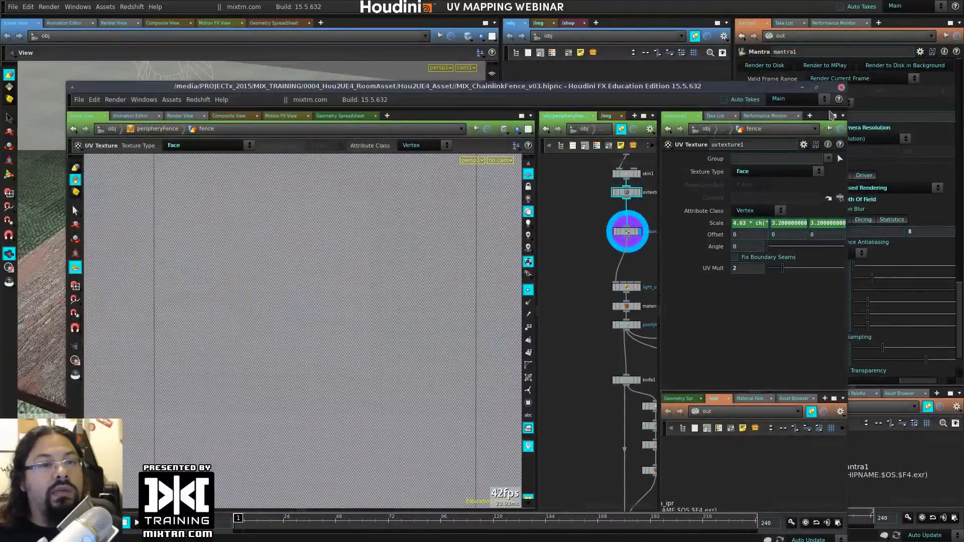
click(841, 87)
click(882, 115)
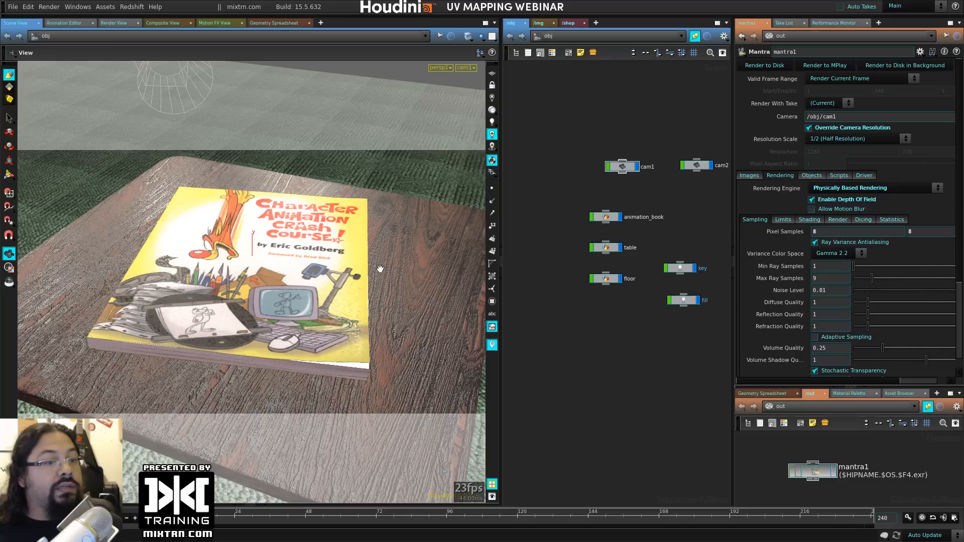
Step: Go inside the animation_book object and survey its node network, including the chains of UV nodes
click(605, 217)
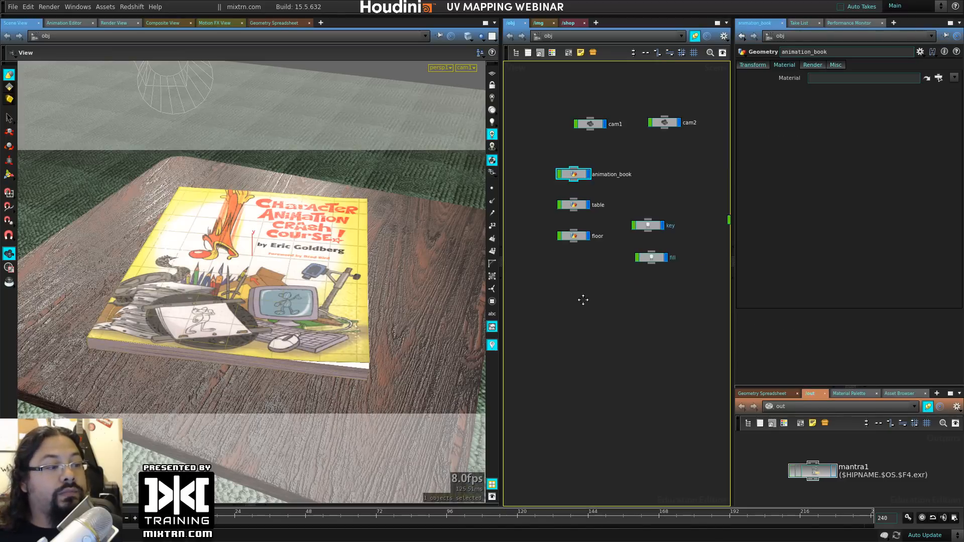
middle_drag(582, 299, 584, 337)
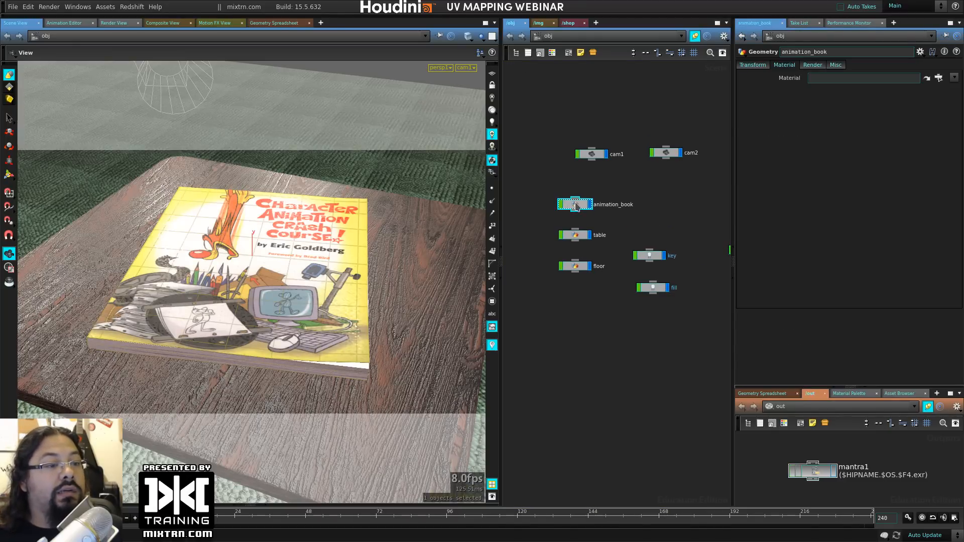
double_click(575, 204)
middle_drag(687, 343, 700, 382)
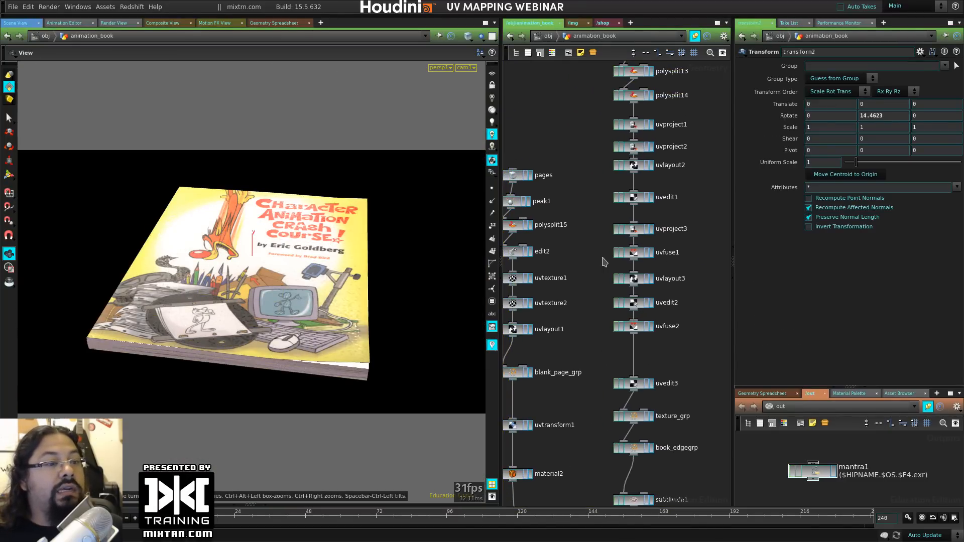
scroll(582, 245, down, 5)
middle_drag(548, 169, 576, 229)
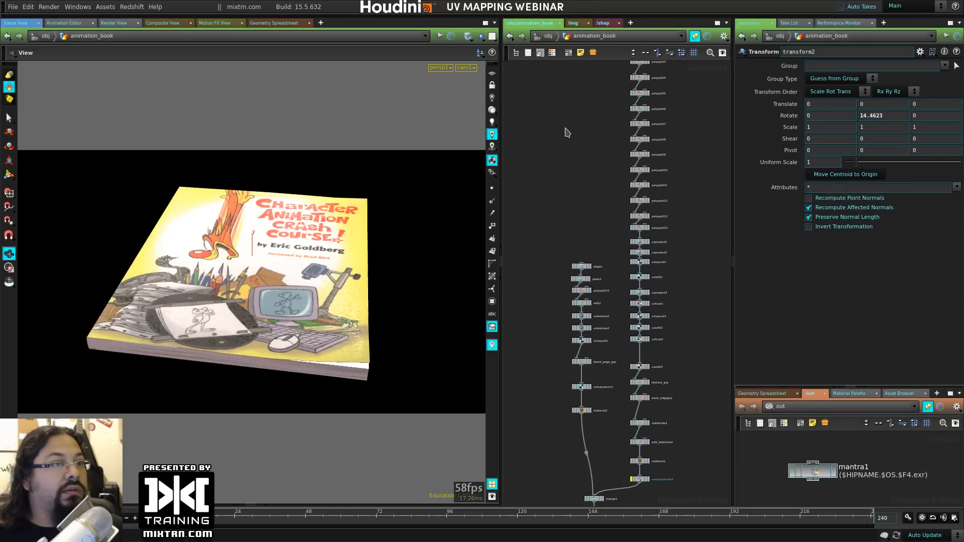
Step: Save the book scene as a .hipnc file in the LearnDay_002_UVs folder with Save As
click(12, 6)
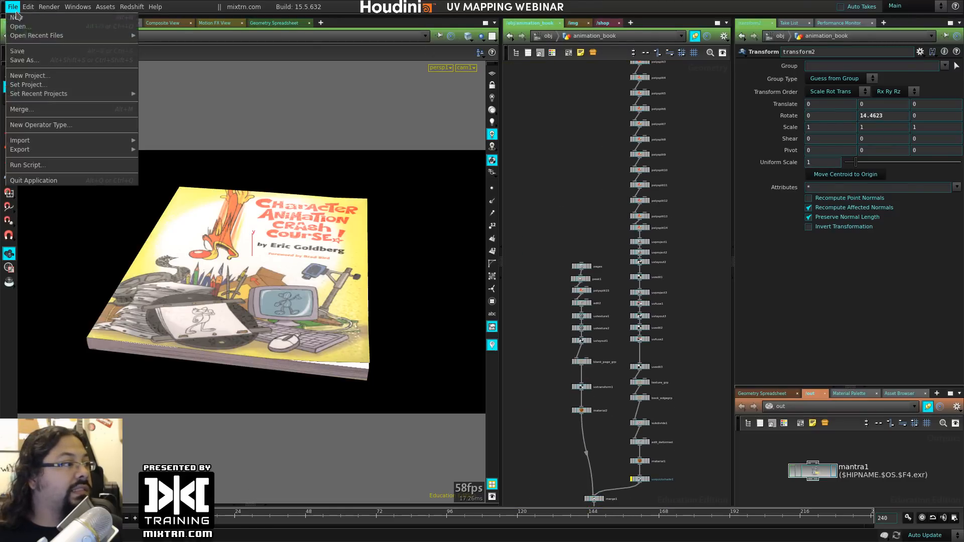
click(45, 62)
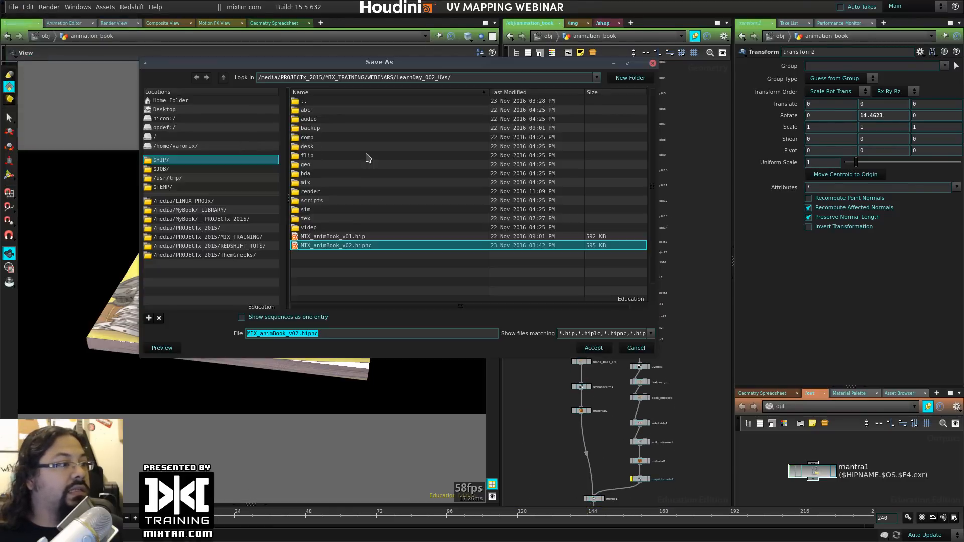
click(300, 333)
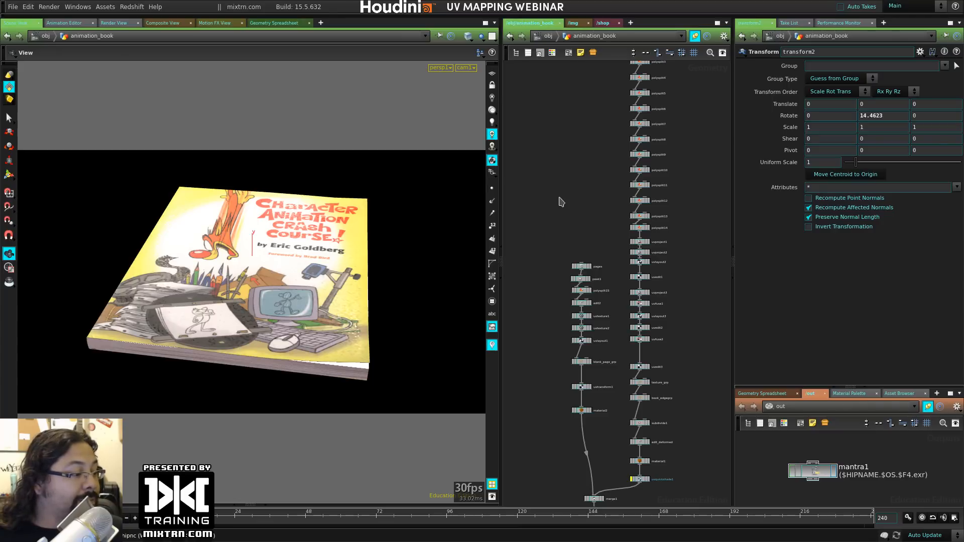
Step: Select the UV nodes from uvproject1 through uvedit3 in the book cover chain and bypass them
mouse_move(556, 188)
middle_down()
mouse_move(542, 315)
mouse_move(544, 175)
middle_up()
middle_drag(654, 370, 653, 297)
scroll(675, 274, up, 3)
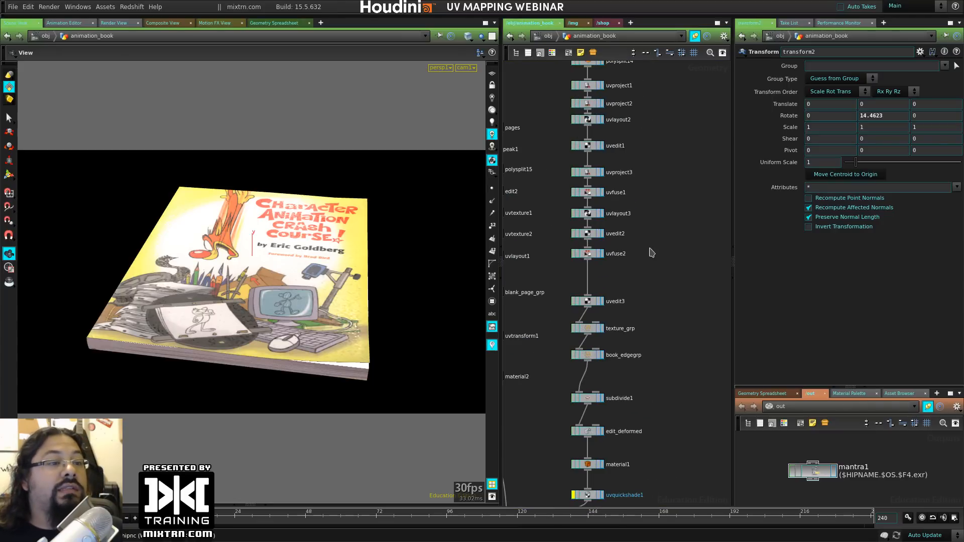
middle_drag(646, 201, 672, 286)
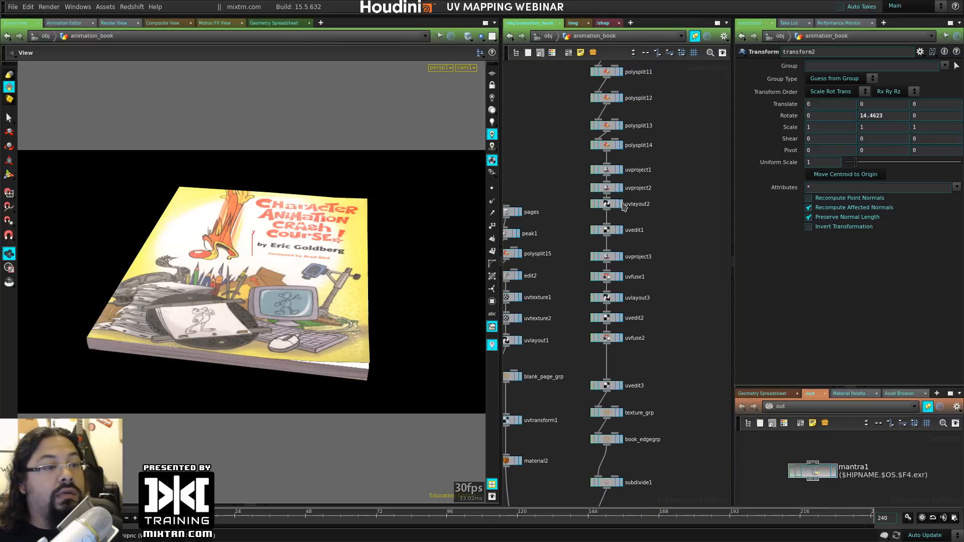
drag(710, 156, 596, 344)
shift+drag(671, 368, 707, 382)
click(595, 388)
middle_drag(593, 353, 648, 247)
Step: Bypass uvtransform1 and material2 in the pages chain, and material1 in the cover chain
click(554, 315)
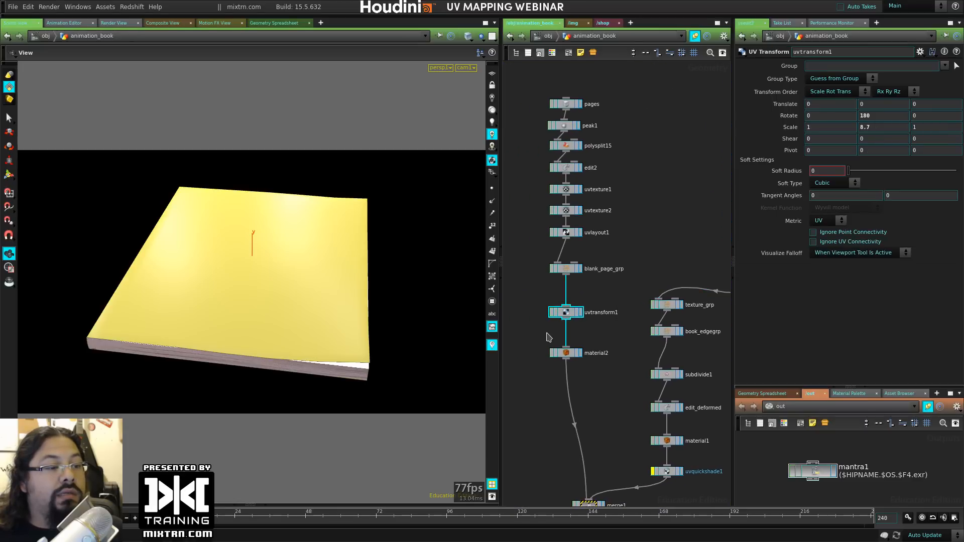
click(552, 315)
middle_drag(602, 383, 571, 250)
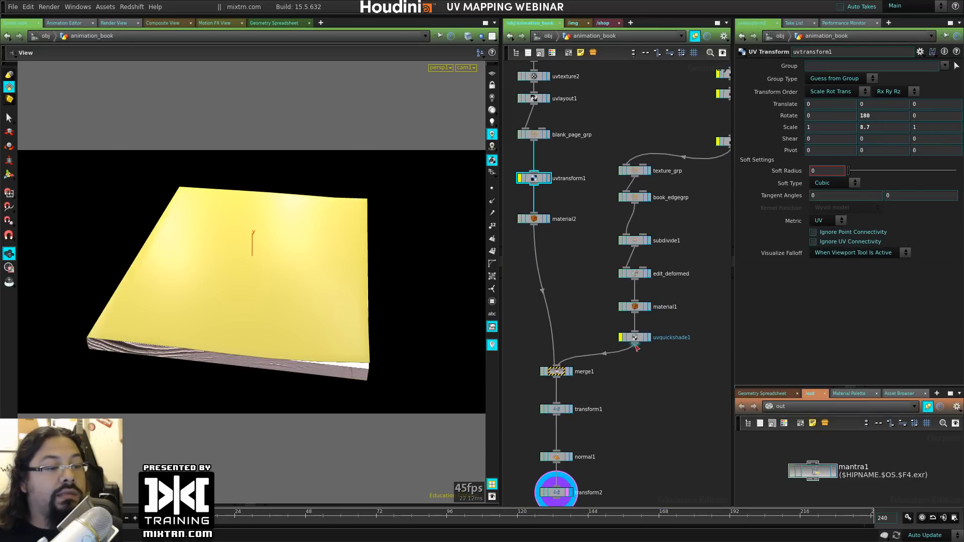
middle_drag(636, 348, 666, 355)
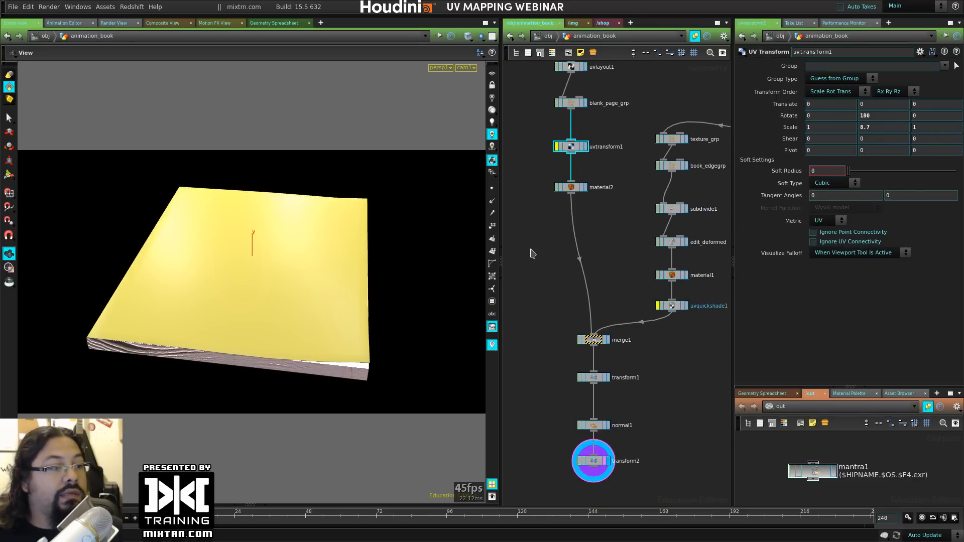
key(u)
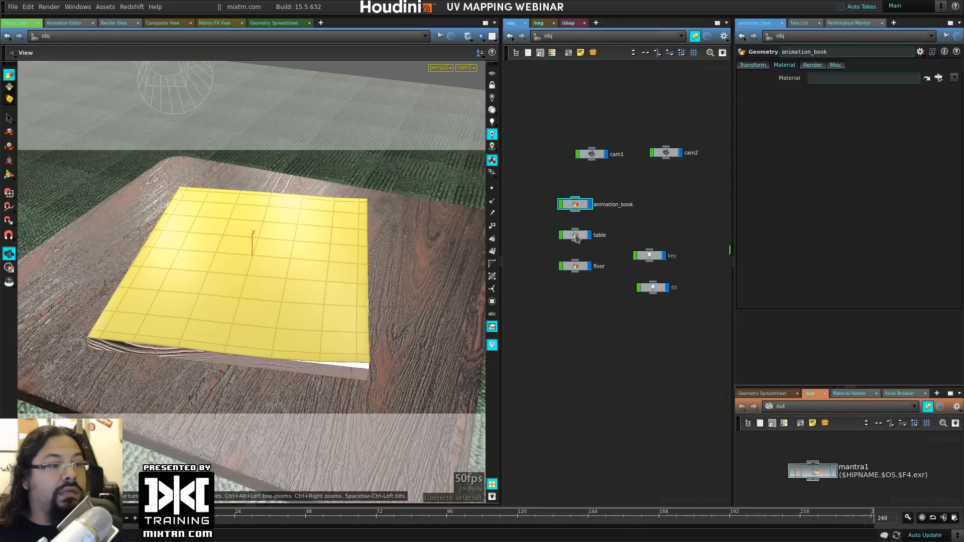
double_click(575, 204)
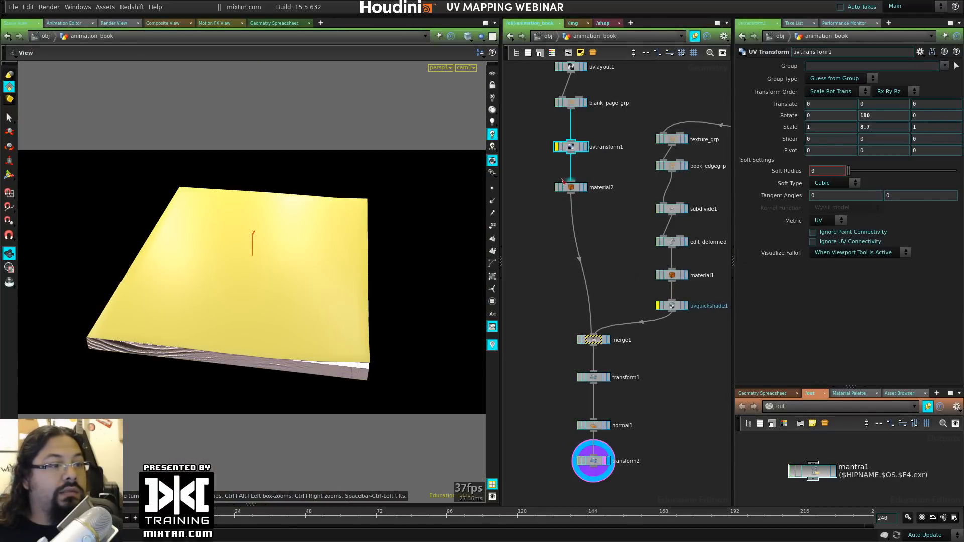
click(557, 187)
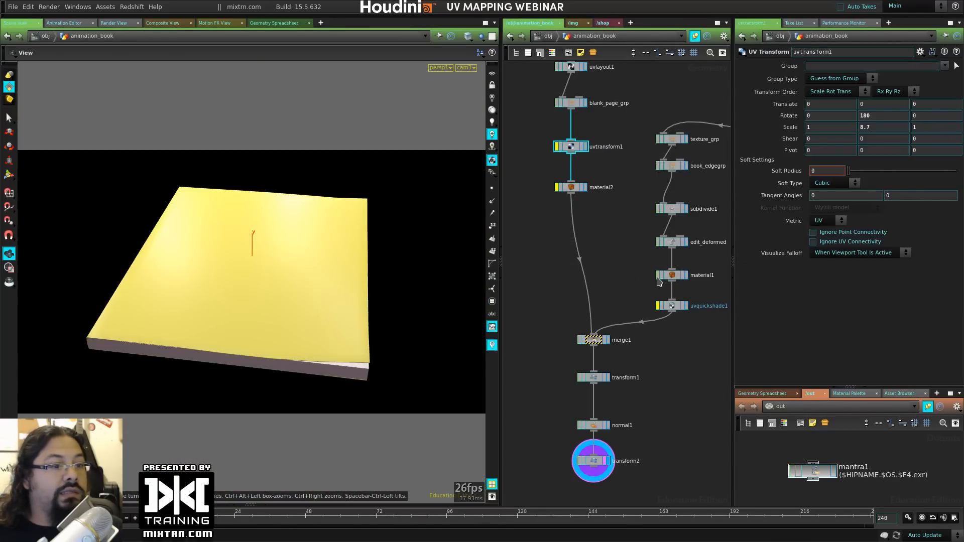
click(657, 276)
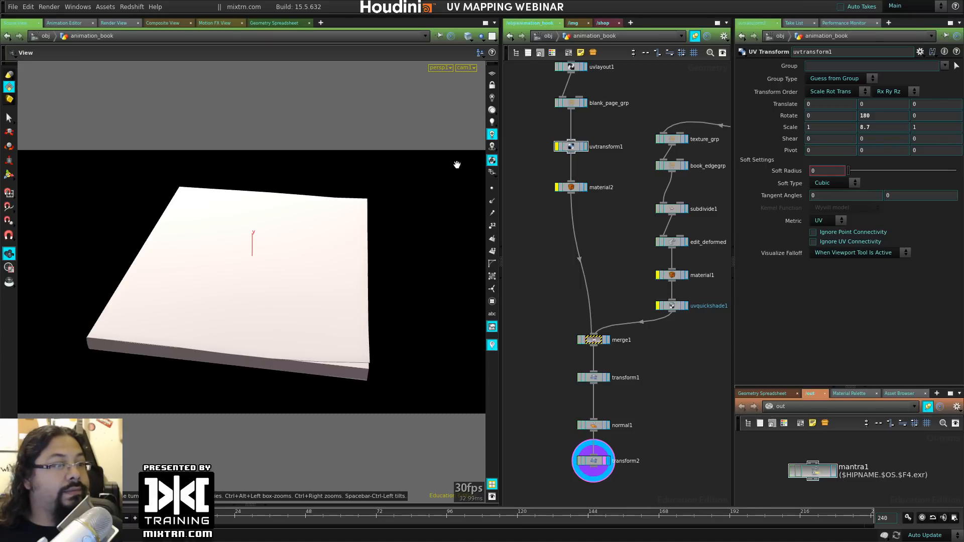
Step: Turn on wire-over-shaded display, then return to the object level and hide the table and floor
key(shift+w)
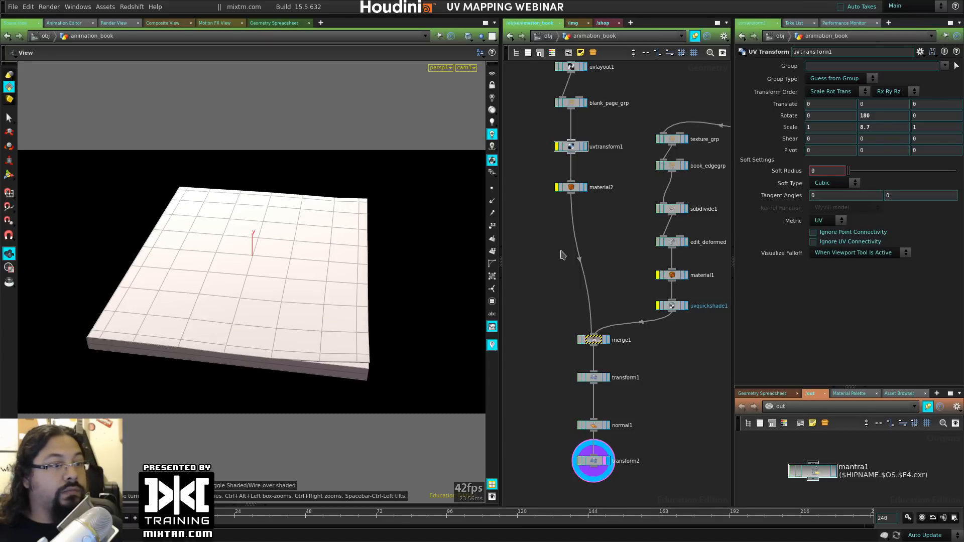
click(548, 36)
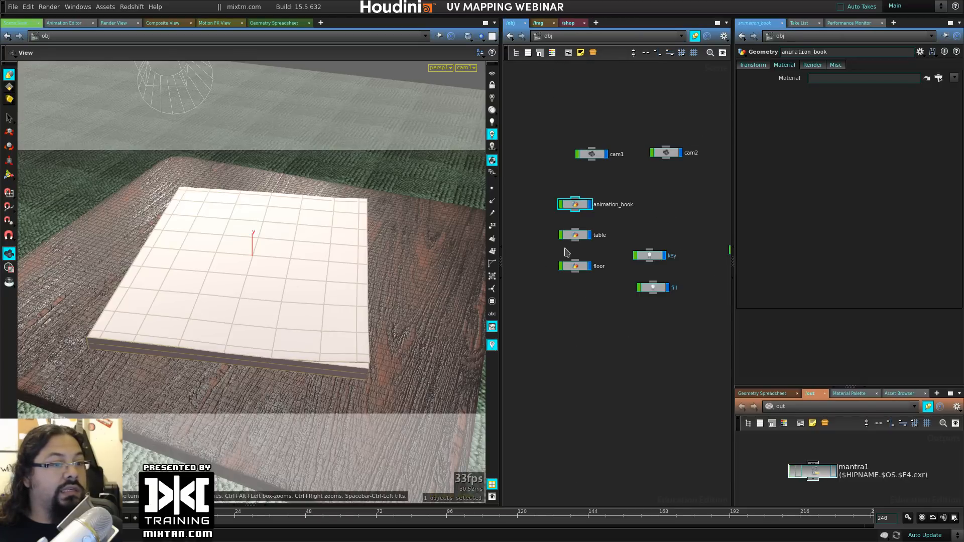
click(590, 235)
click(590, 266)
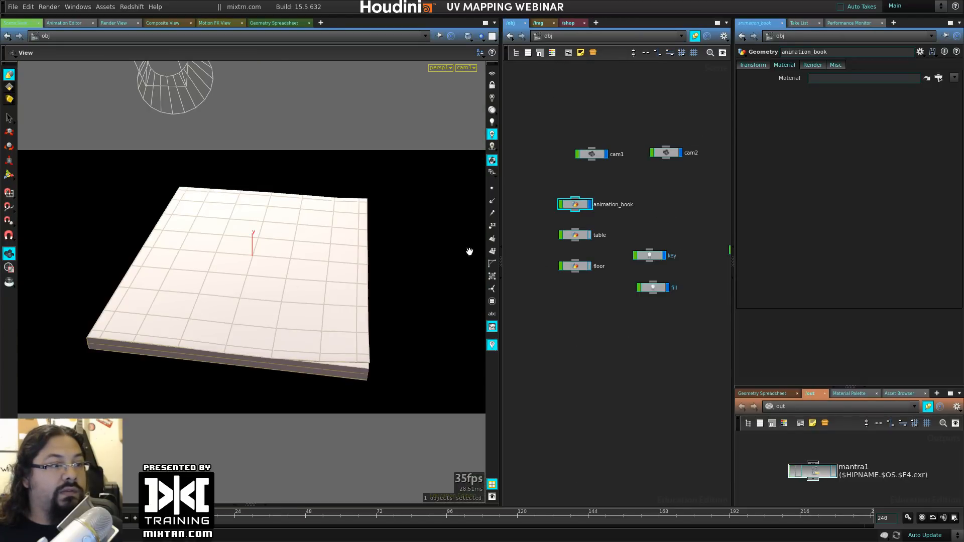
Step: Frame the isolated book and turn off the display of cameras and lights in the viewport
drag(307, 275, 259, 317)
right_drag(259, 317, 366, 297)
middle_drag(396, 165, 338, 276)
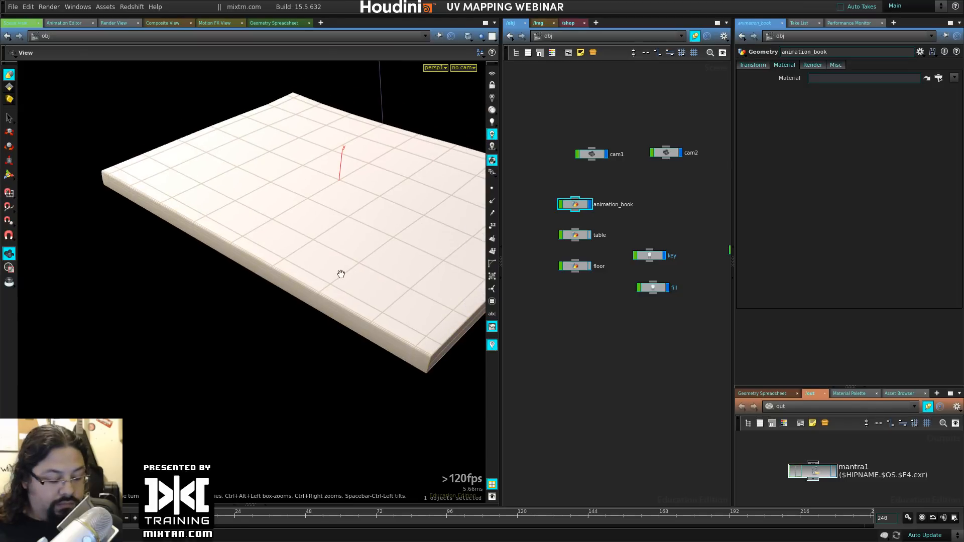
key(space+g)
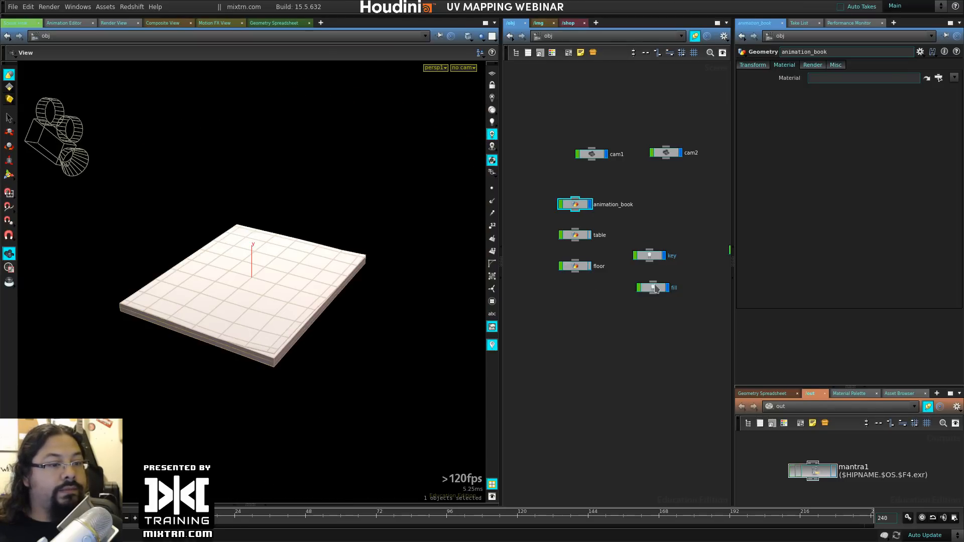
middle_drag(684, 309, 619, 325)
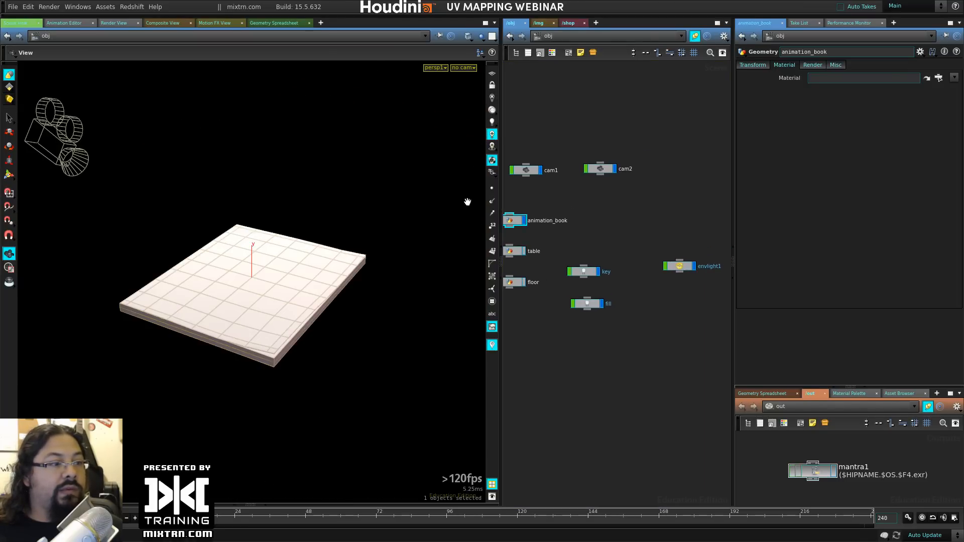
click(492, 173)
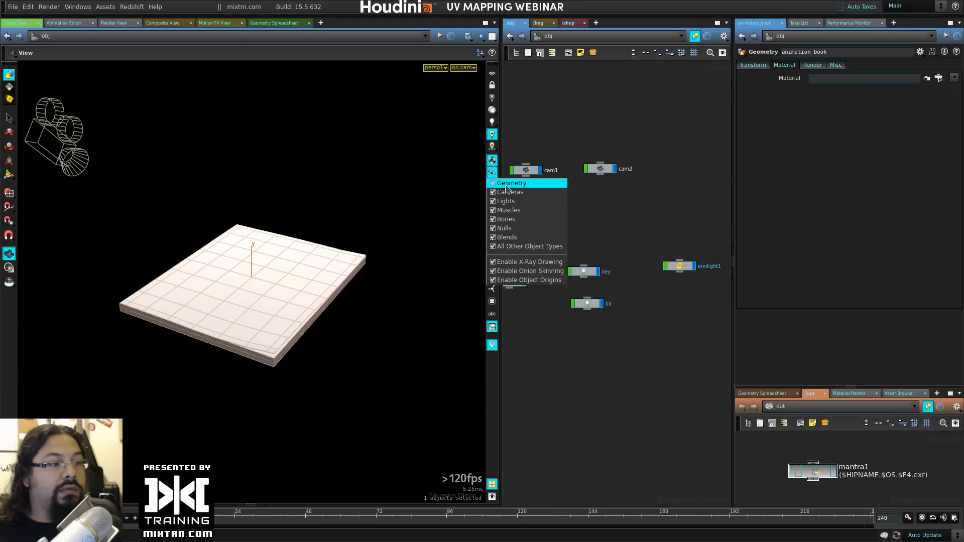
click(523, 189)
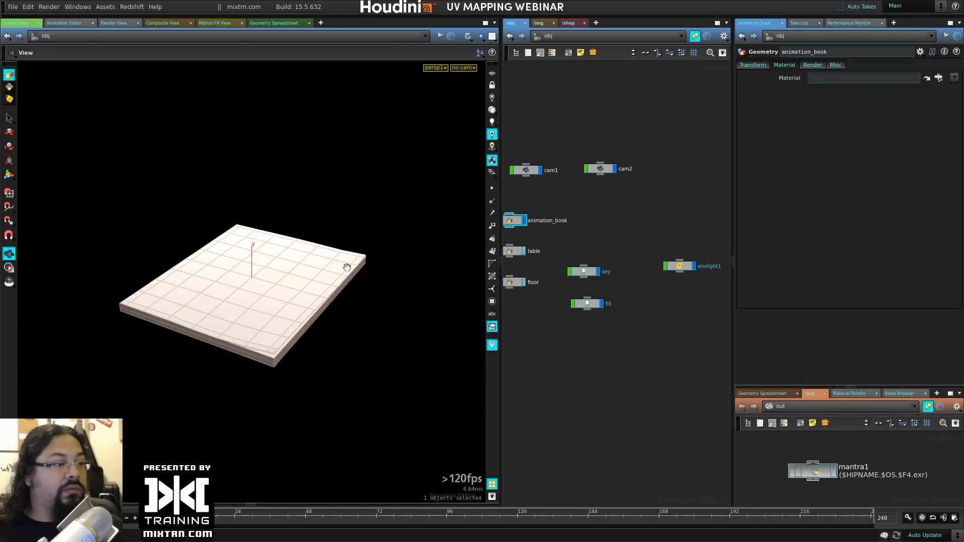
drag(347, 268, 313, 292)
right_drag(314, 292, 371, 320)
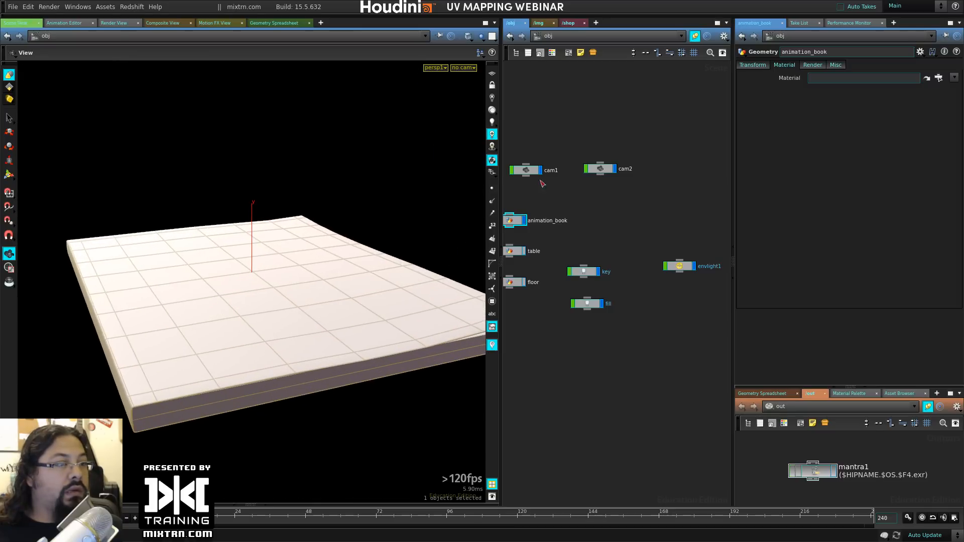
click(492, 173)
click(500, 202)
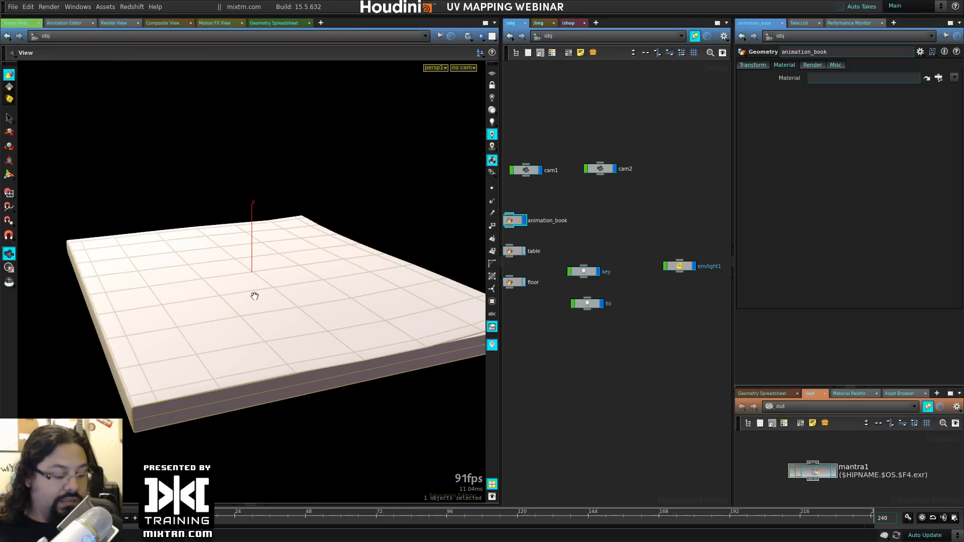
Step: Home in on the book from a low angle and switch the viewport to headlight-only lighting
key(space+h)
right_drag(233, 316, 271, 303)
drag(271, 304, 325, 321)
right_drag(325, 321, 366, 348)
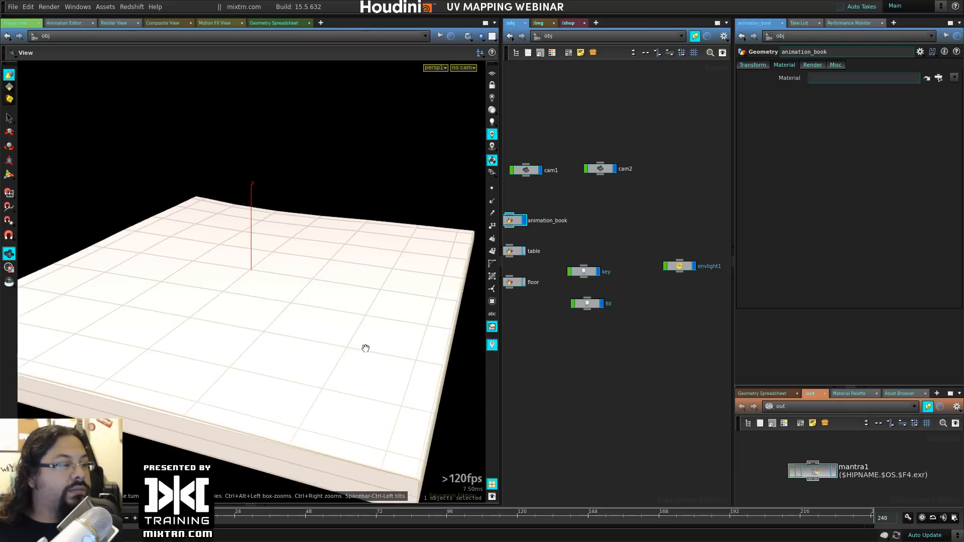
middle_drag(366, 348, 385, 285)
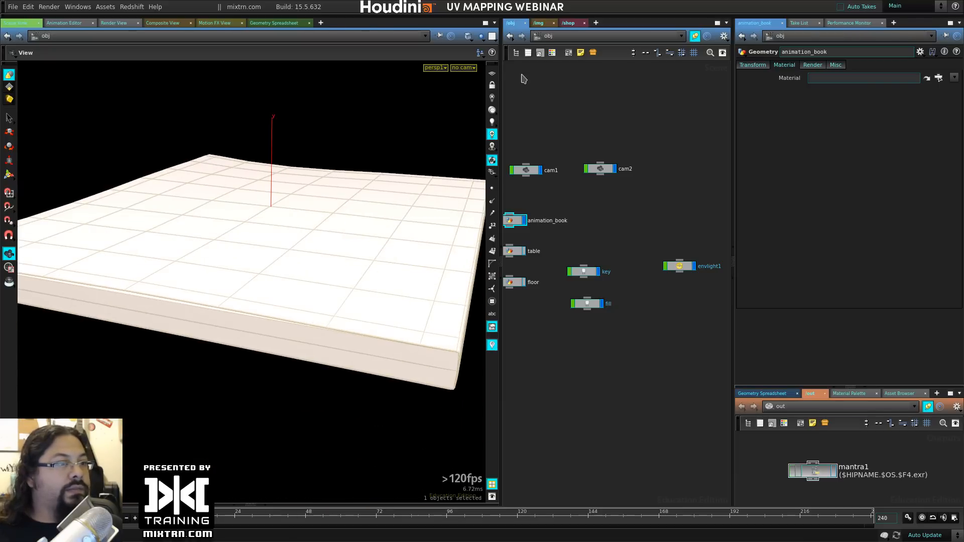
click(492, 122)
click(491, 111)
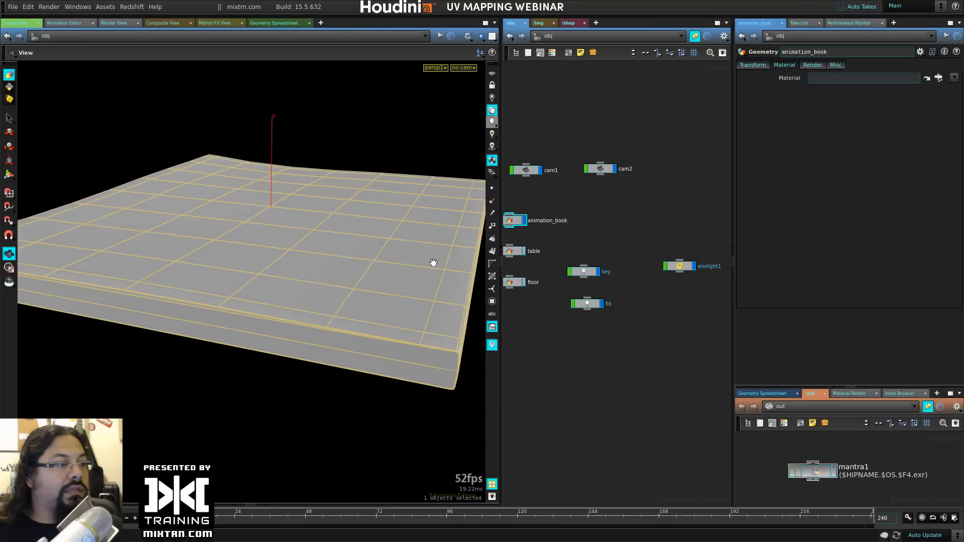
Step: Examine the book's wireframe from several angles, including the spine, the corner edge loops and the top cover
drag(433, 263, 397, 338)
drag(144, 398, 246, 390)
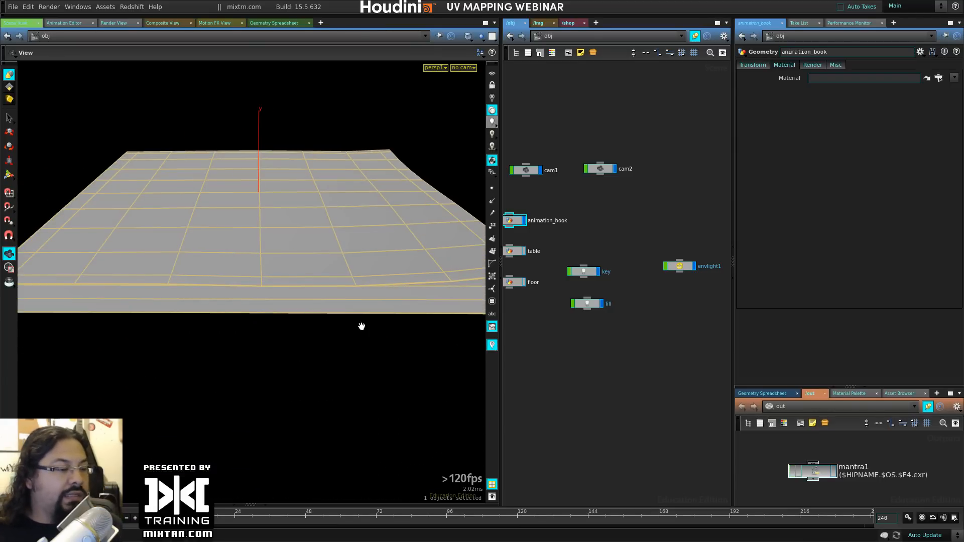
drag(362, 327, 294, 348)
drag(219, 377, 209, 310)
right_drag(208, 311, 305, 323)
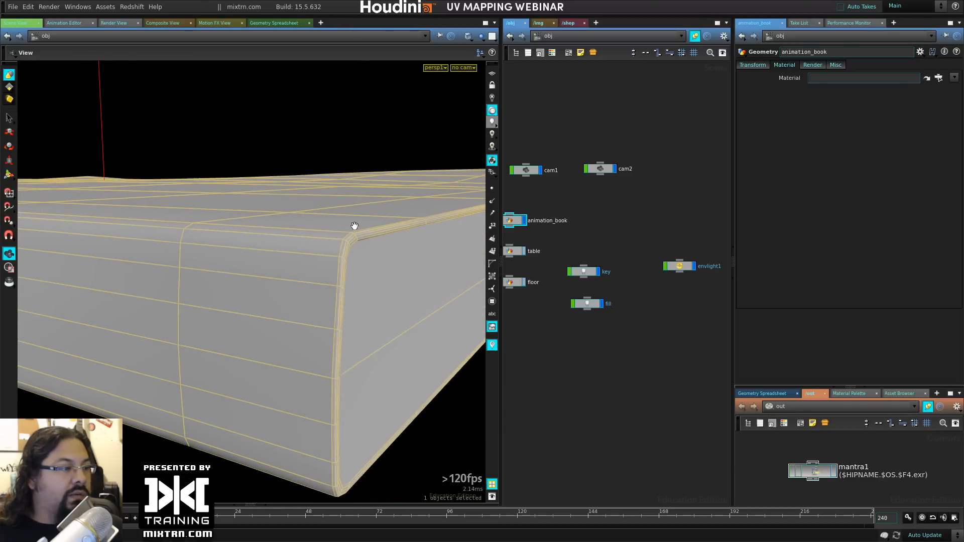
drag(347, 281, 378, 381)
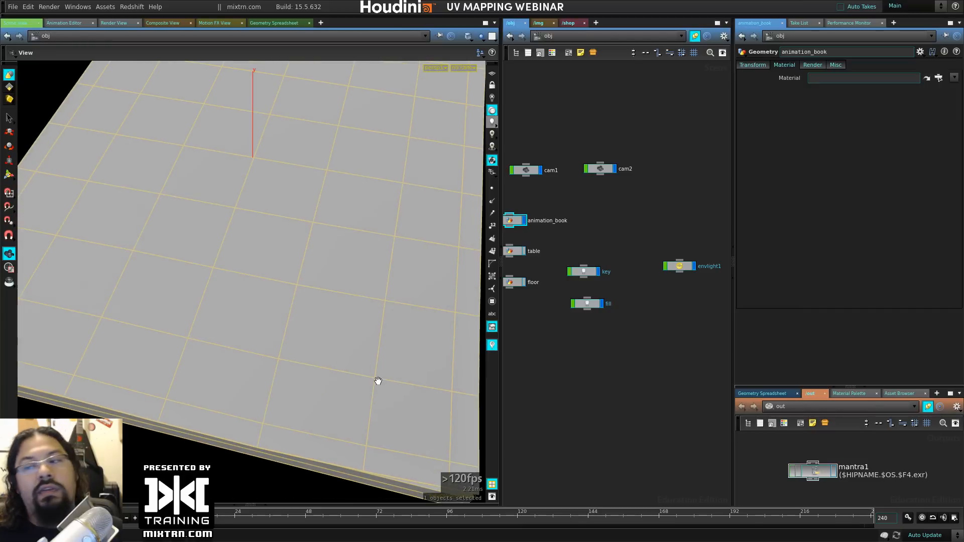
drag(239, 324, 333, 319)
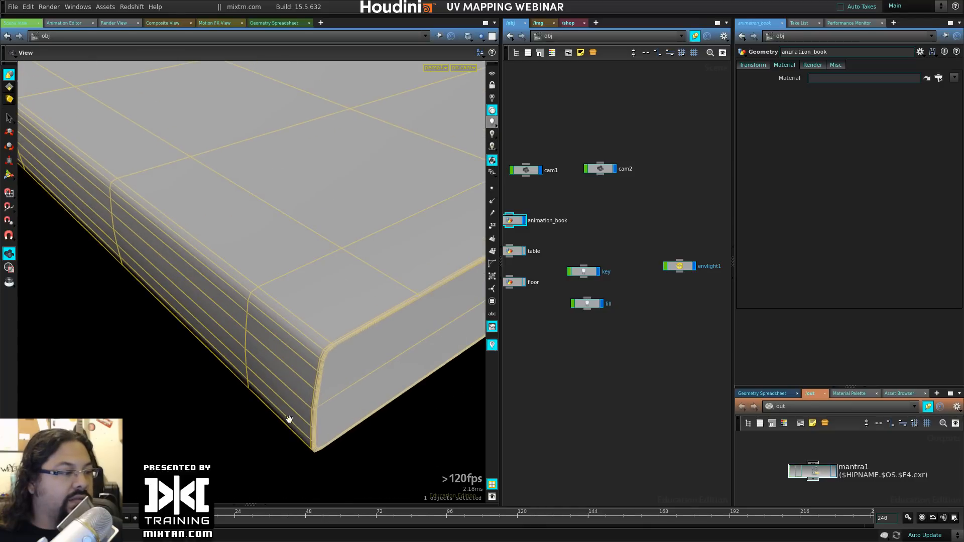
Step: Hide animation_book, display and select the table object, and inspect the wireframe of its rounded corner and top
middle_drag(578, 236, 633, 250)
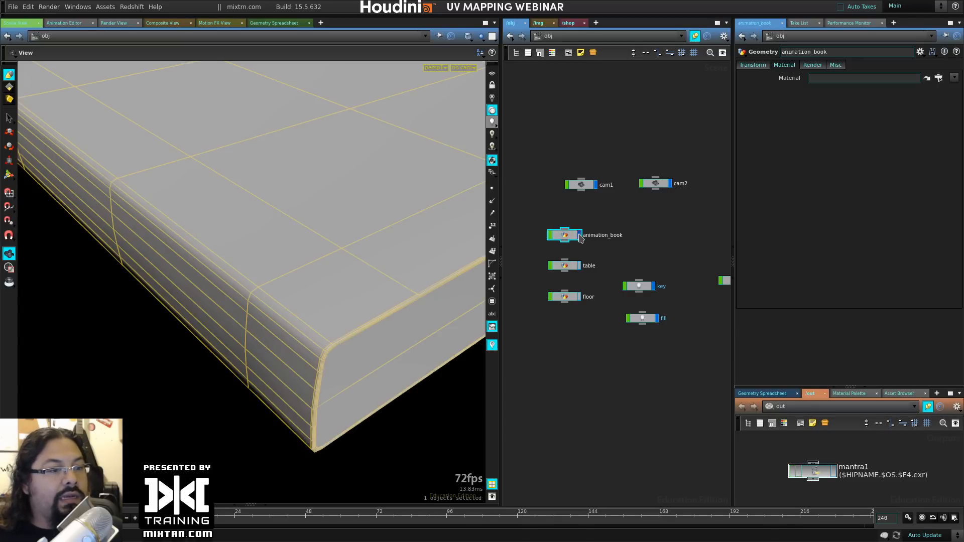
click(565, 266)
drag(316, 351, 288, 381)
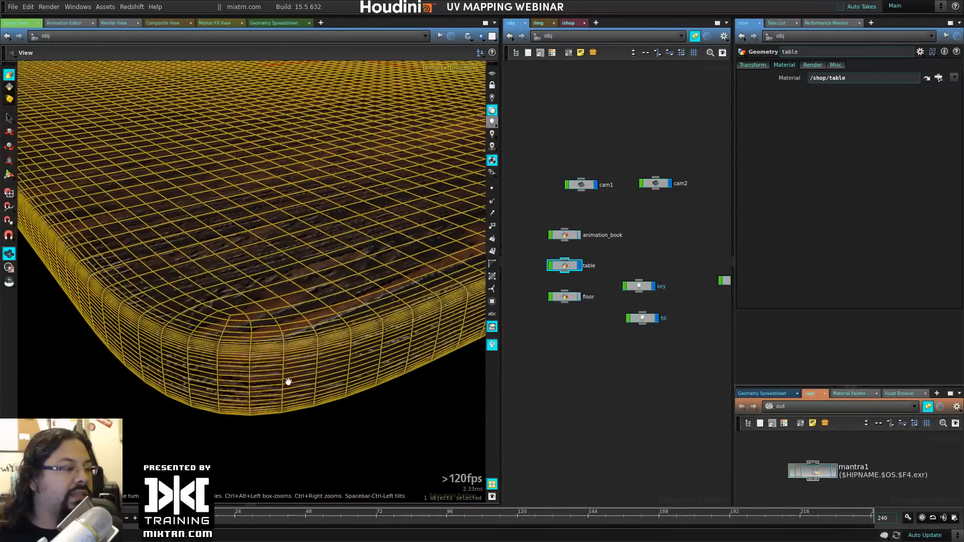
right_drag(288, 382, 283, 416)
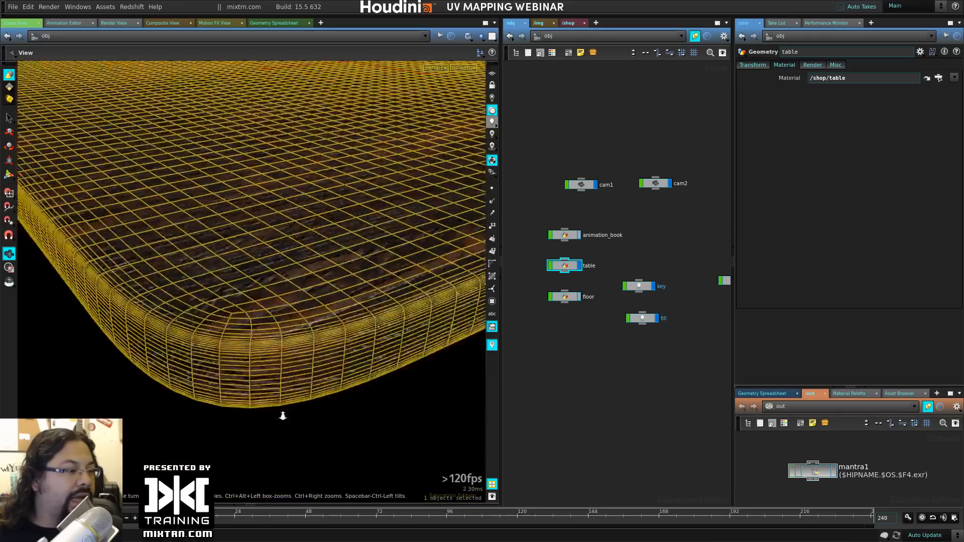
drag(283, 416, 146, 397)
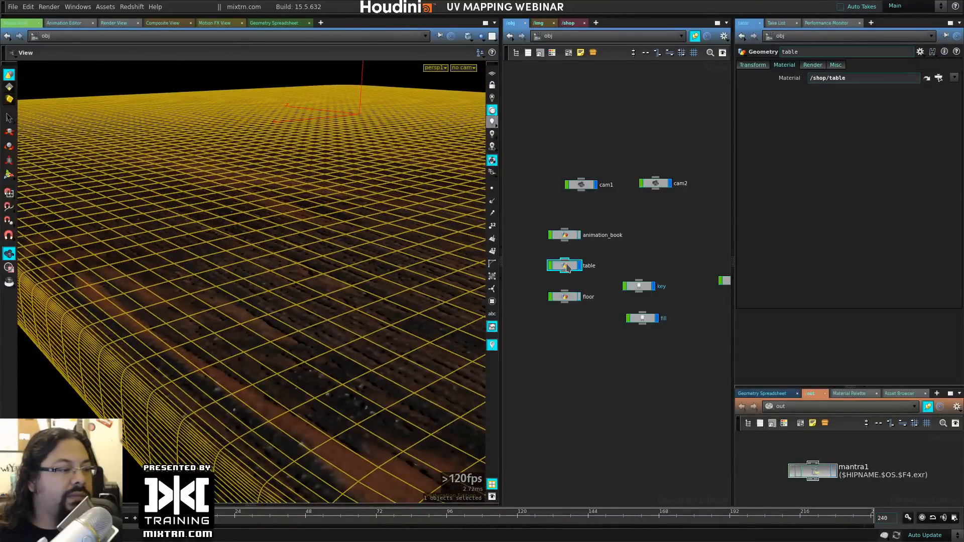
Step: Go inside the table object to view its node chain and look over the whole wood-textured tabletop
double_click(566, 266)
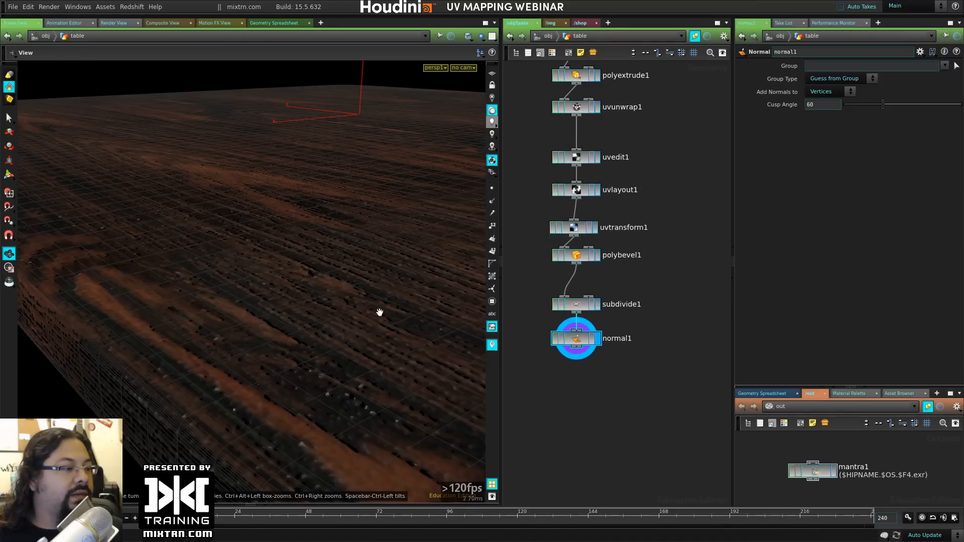
right_drag(380, 313, 276, 316)
drag(276, 316, 238, 335)
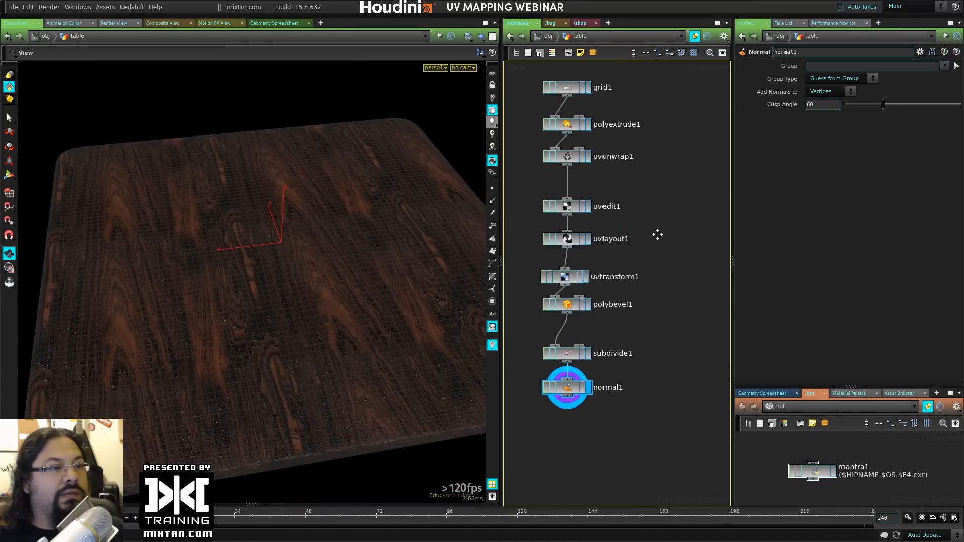
Step: Space out the table's node chain and display the grid1 and polyextrude1 stages in turn
key(h)
drag(652, 186, 579, 365)
drag(622, 82, 578, 145)
click(633, 120)
click(591, 107)
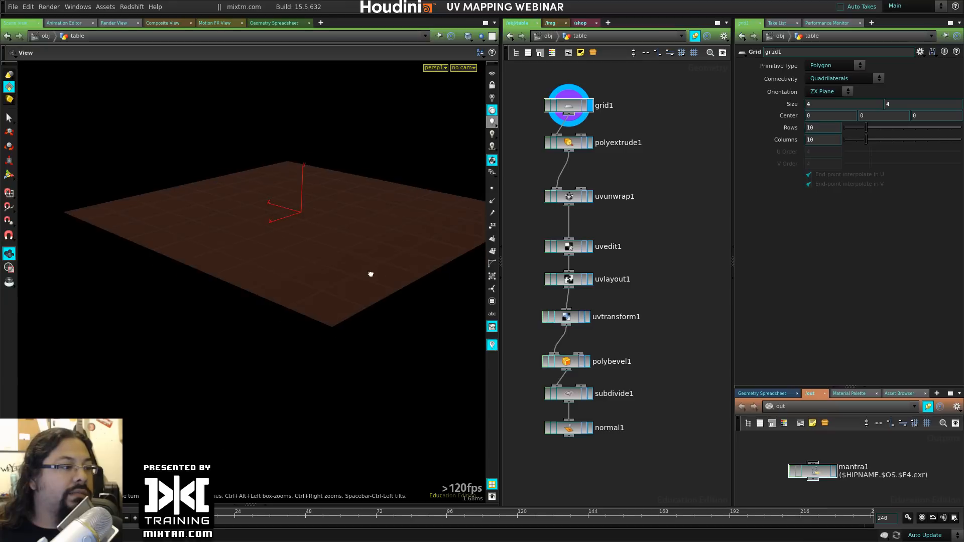
click(591, 144)
drag(301, 356, 259, 350)
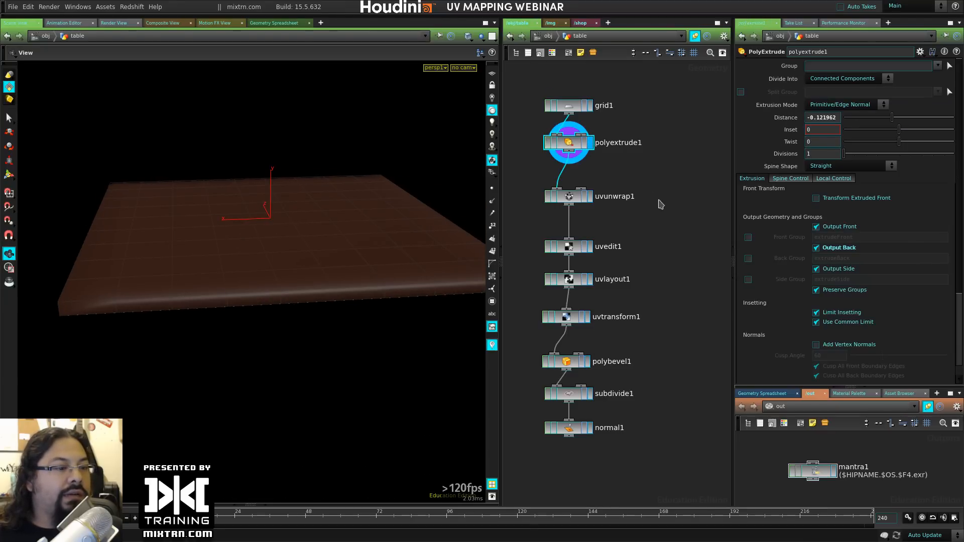
Step: Bypass the four UV nodes from uvunwrap1 to uvtransform1 and display polybevel1 to inspect the table's bevelled edges
drag(661, 204, 529, 324)
click(544, 318)
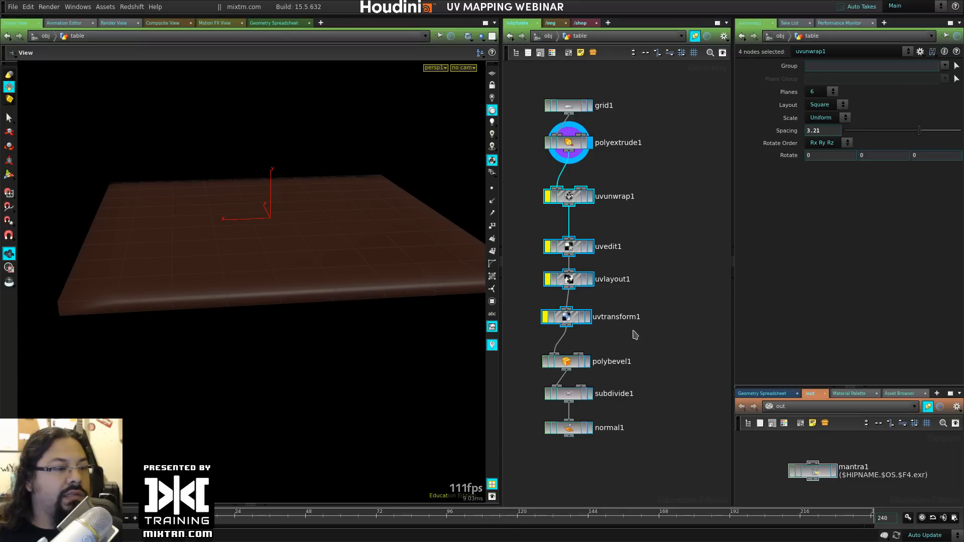
click(583, 362)
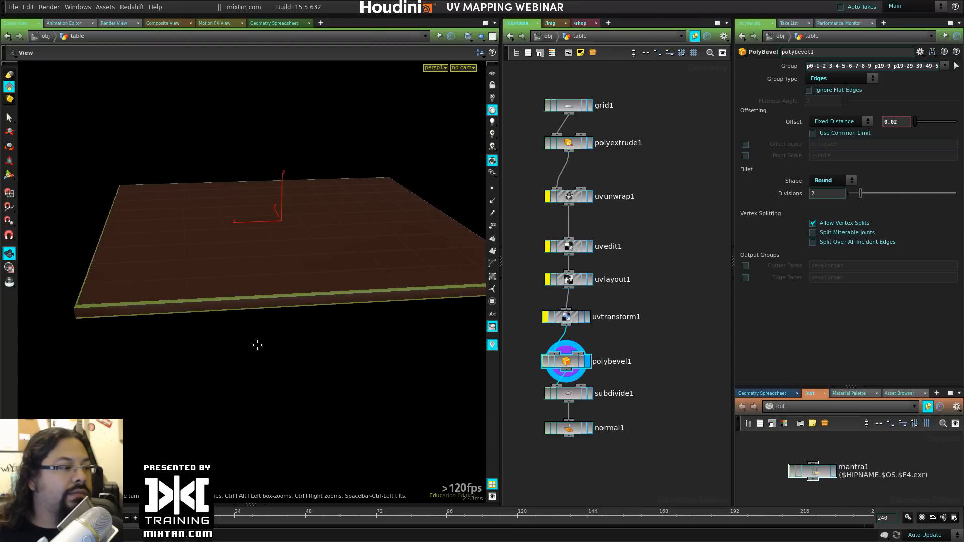
mouse_move(256, 344)
mouse_down()
mouse_move(275, 383)
mouse_move(322, 383)
mouse_move(265, 333)
mouse_up()
right_drag(264, 333, 362, 353)
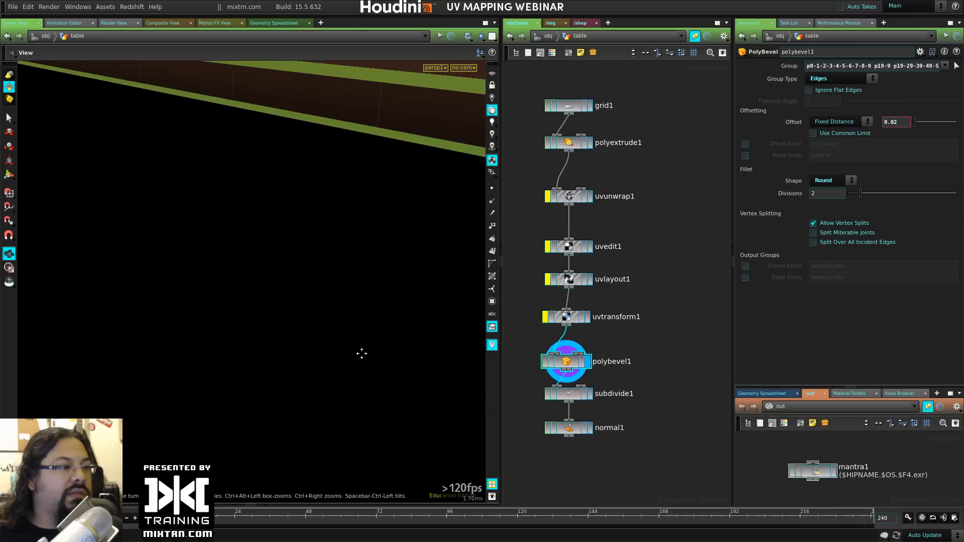
middle_drag(361, 353, 370, 409)
drag(370, 409, 322, 388)
right_drag(322, 388, 293, 371)
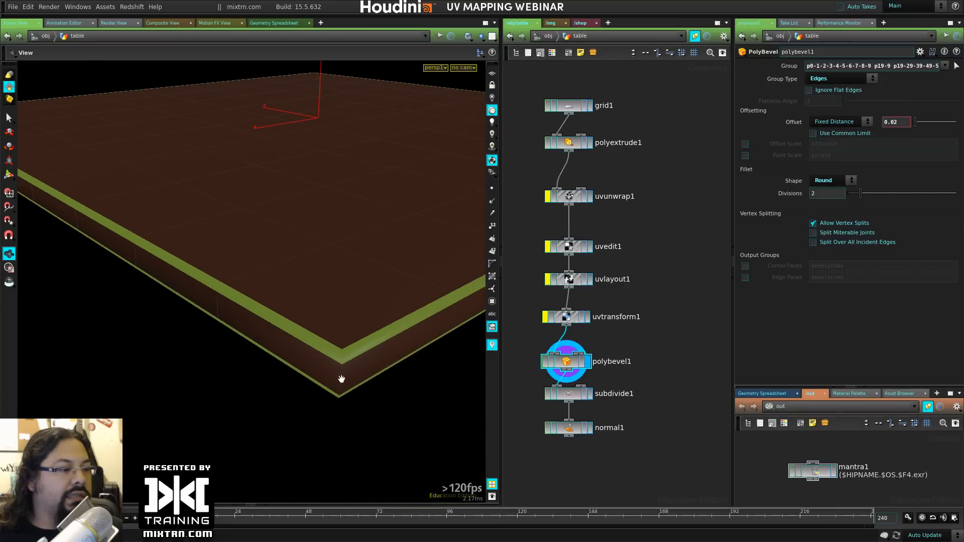
Step: Display the subdivide1 and normal1 stages in turn, check subdivide1's settings, and inspect the table's rounded corners
click(589, 393)
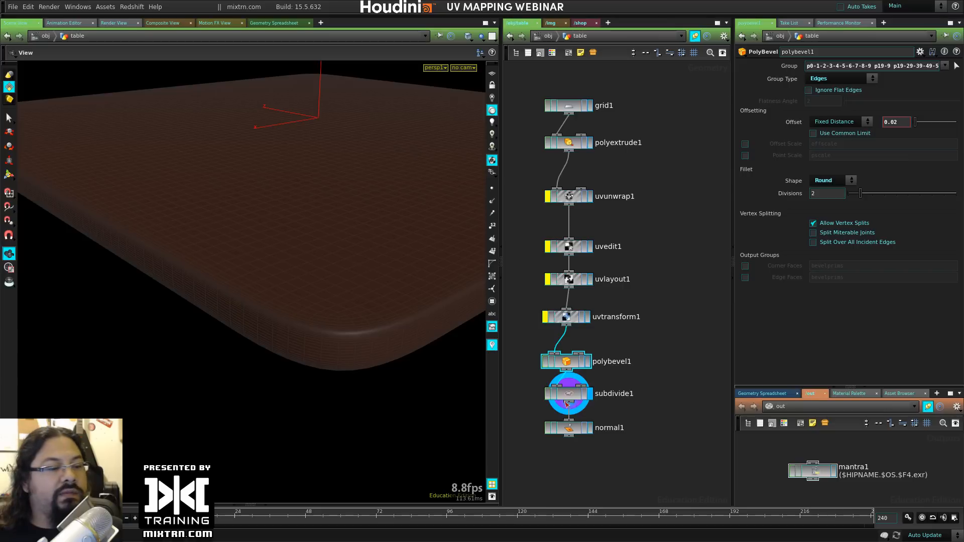
click(568, 394)
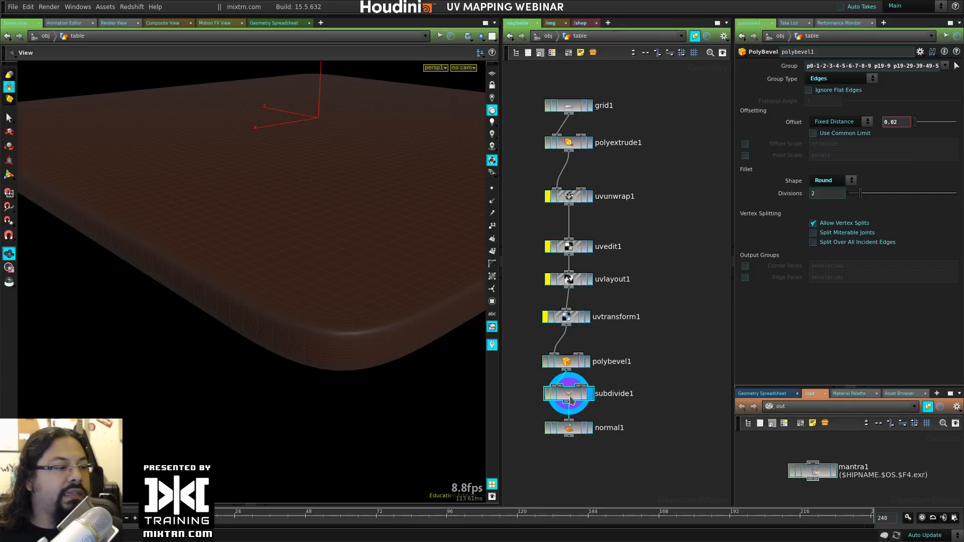
click(585, 429)
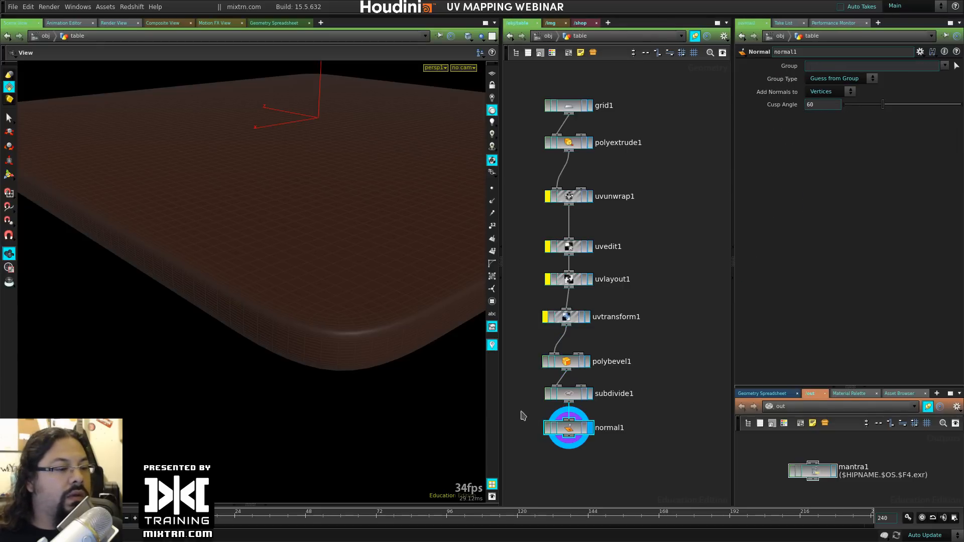
click(564, 394)
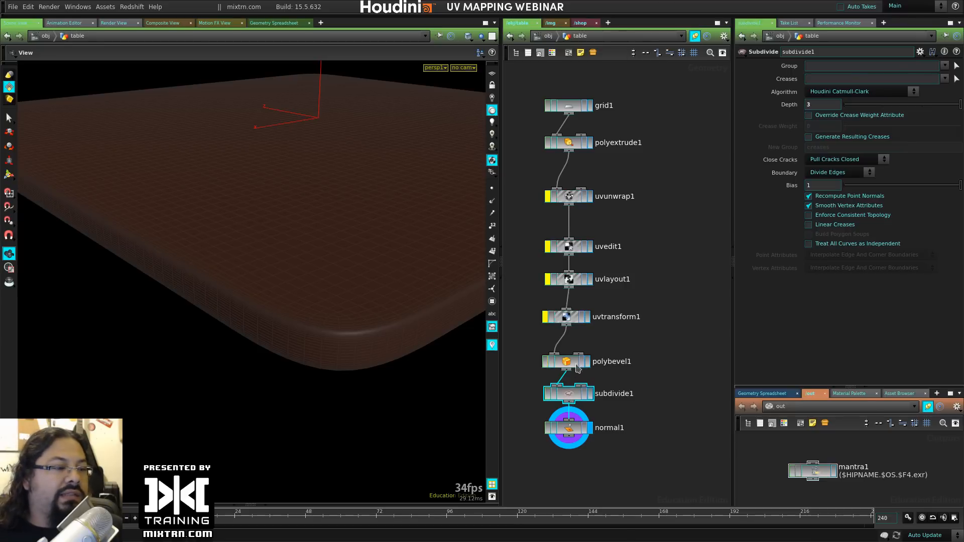
drag(579, 395, 560, 398)
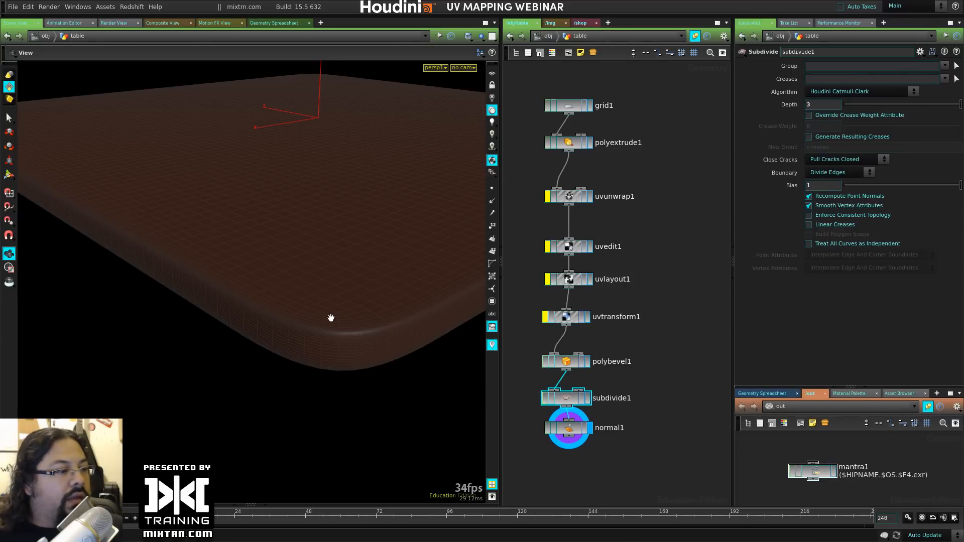
drag(370, 321, 368, 327)
right_drag(368, 327, 398, 336)
middle_drag(398, 336, 455, 325)
right_drag(455, 325, 312, 345)
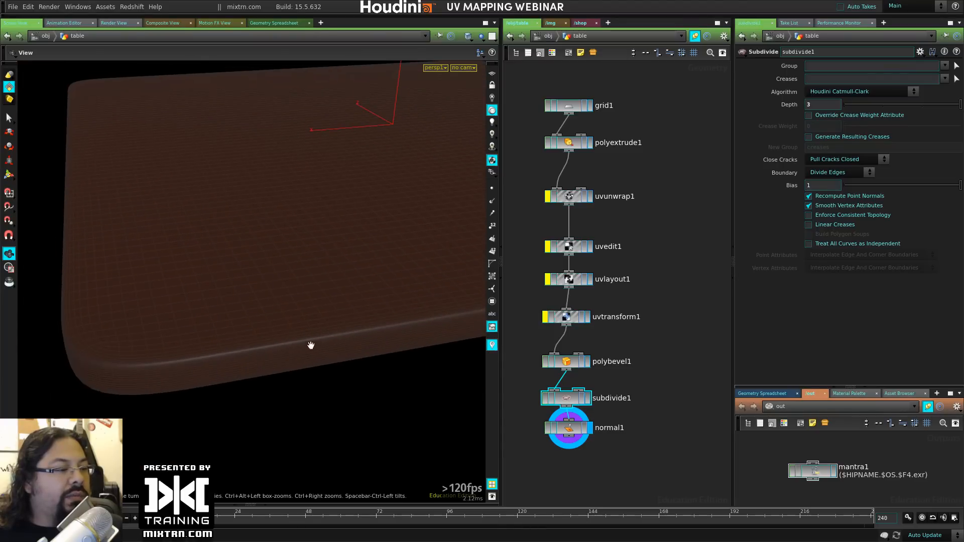
drag(566, 436, 566, 445)
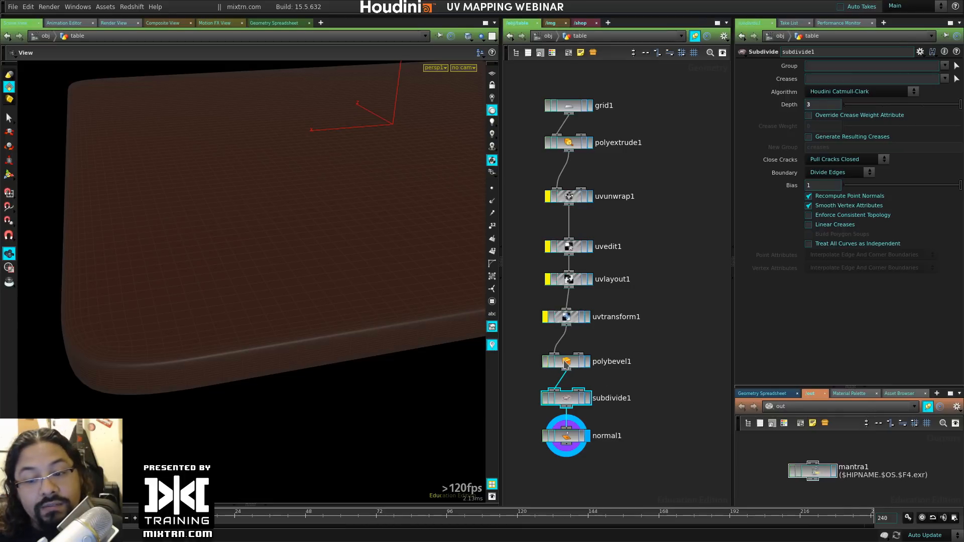
Step: Display polyextrude1 and polybevel1 in turn to compare the table's edge and corner without UVs
drag(647, 191, 533, 346)
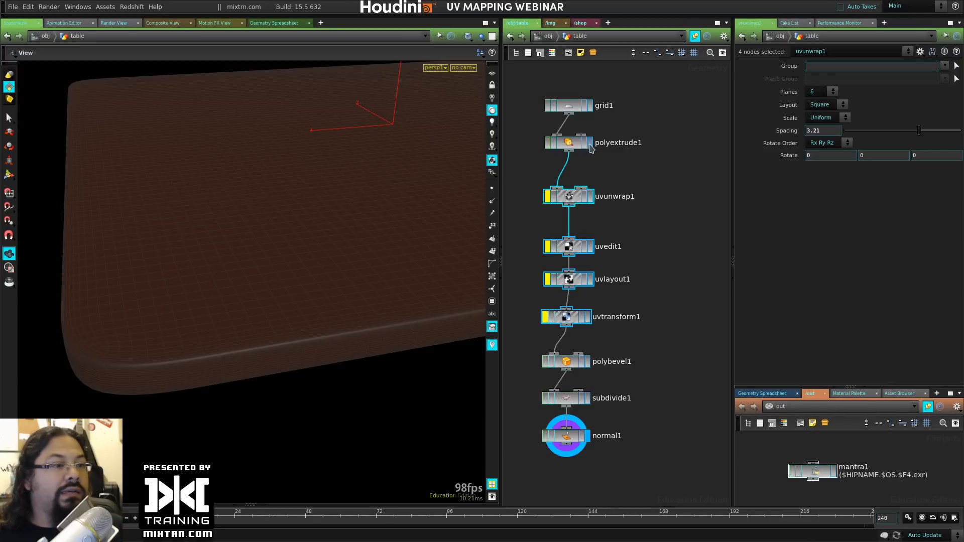
click(590, 143)
click(568, 143)
drag(341, 398, 231, 284)
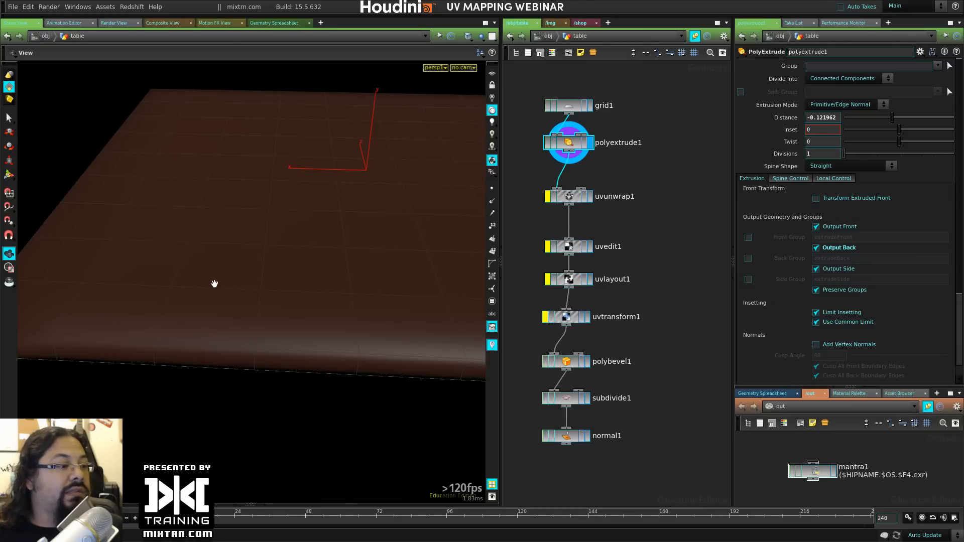
click(588, 362)
click(566, 362)
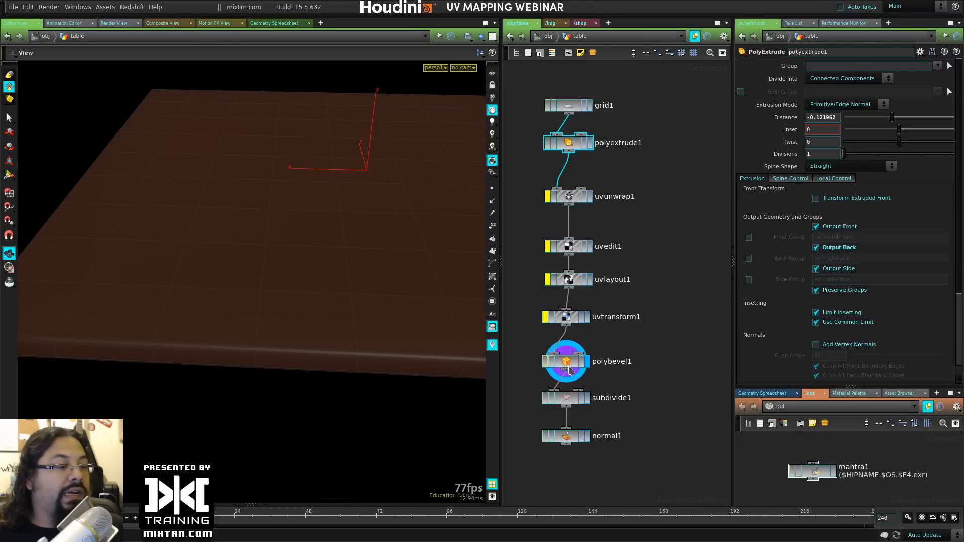
drag(176, 379, 336, 352)
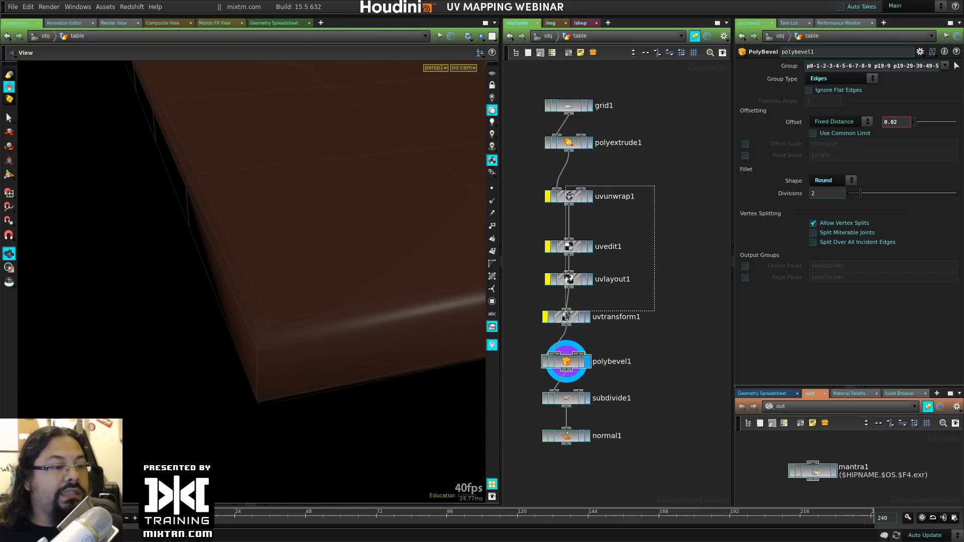
Step: Re-enable the four UV nodes and check the wood texture on the table corner at polybevel1 and subdivide1
drag(655, 189, 534, 334)
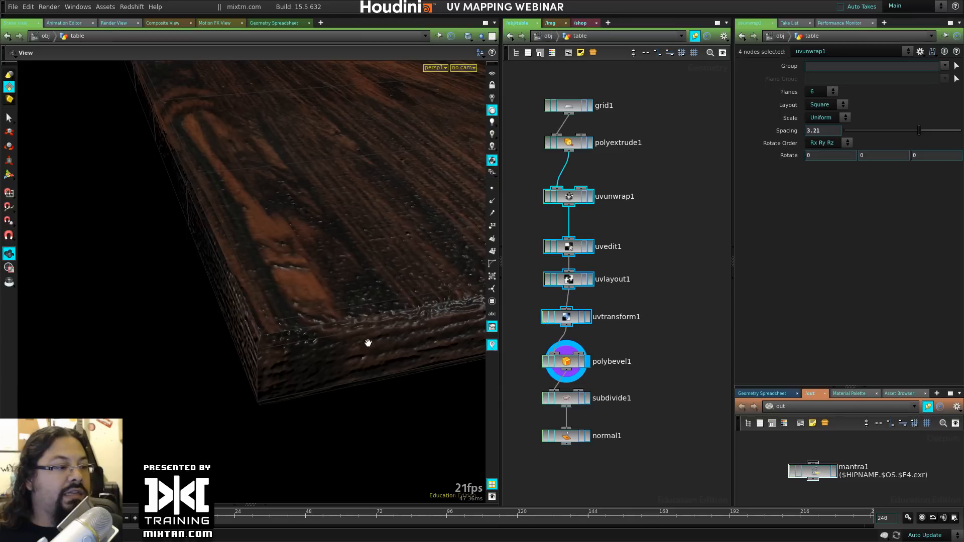
click(566, 361)
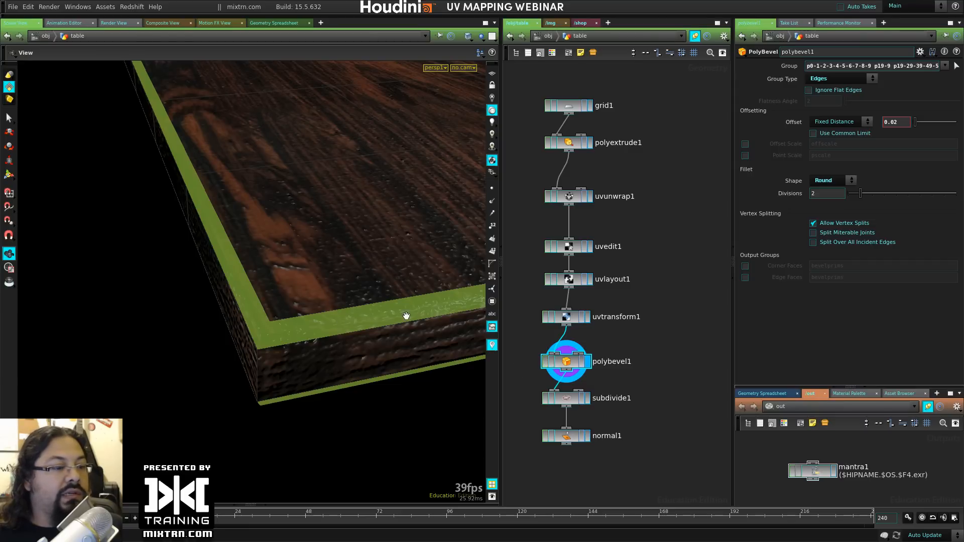
click(583, 402)
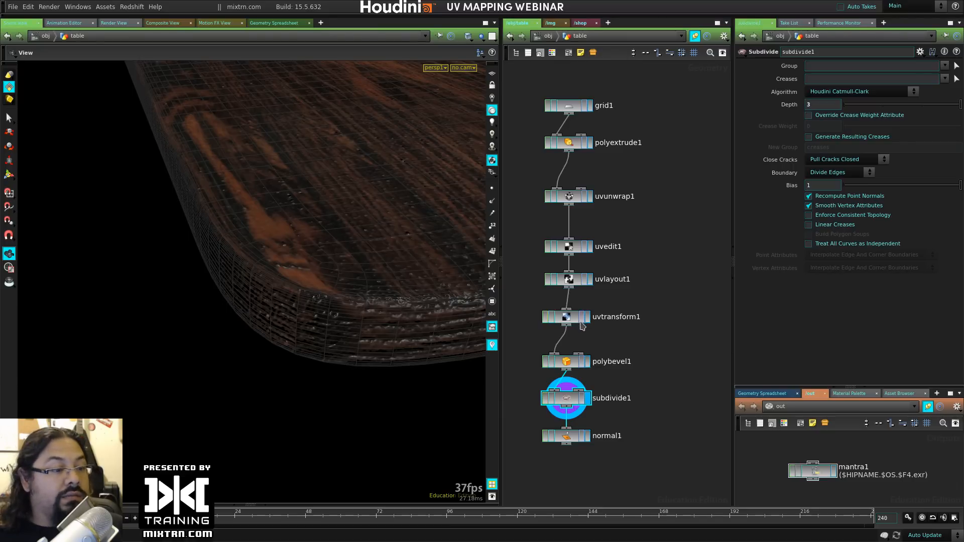
Step: Move the four UV nodes to one side of the main chain and bypass them
drag(607, 334, 716, 202)
click(547, 197)
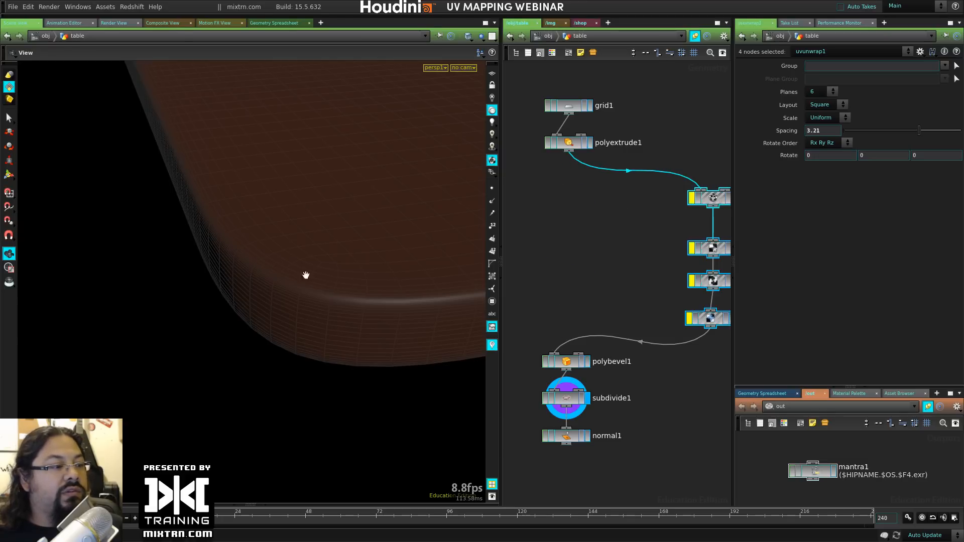
drag(566, 363, 567, 383)
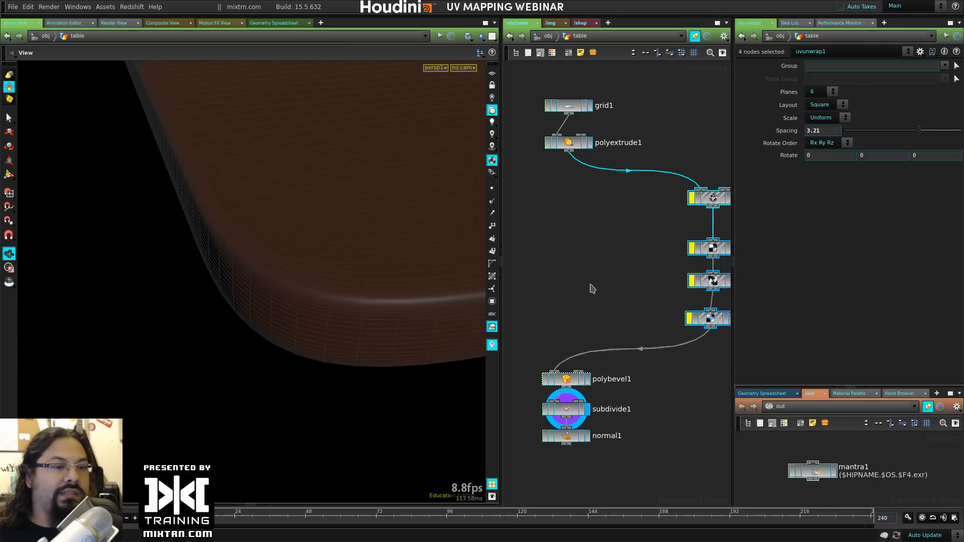
middle_drag(590, 284, 612, 285)
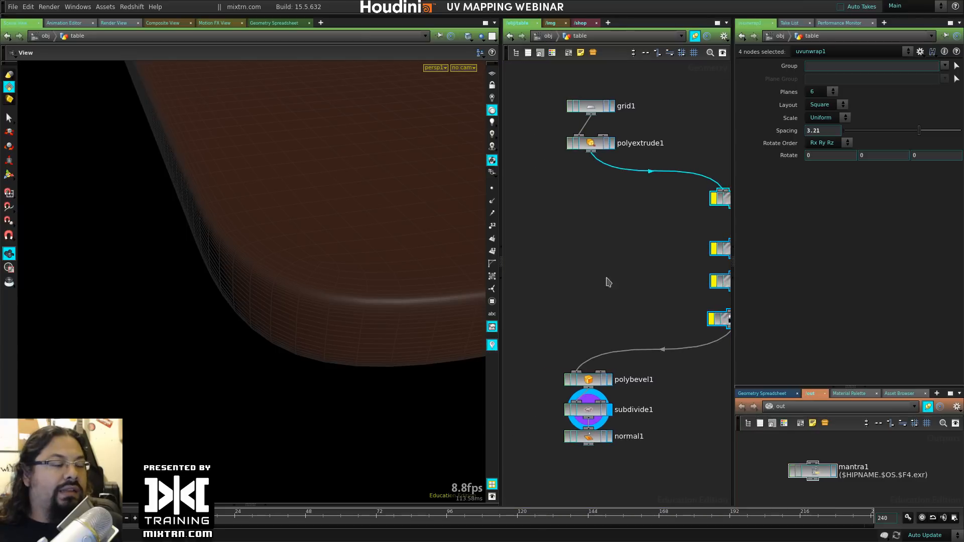
Step: Turn uvunwrap1 back on by itself and display its result on the table
click(575, 245)
middle_drag(644, 247, 534, 265)
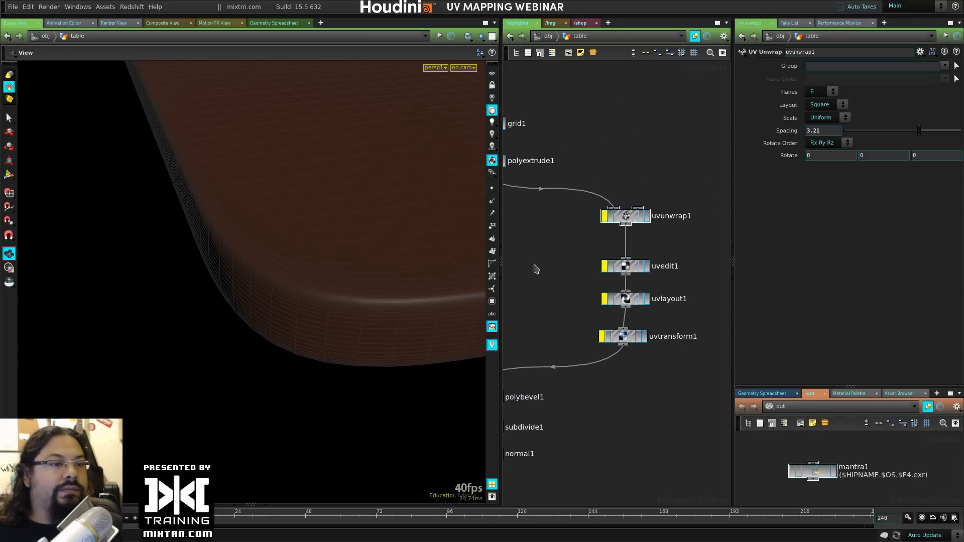
click(605, 217)
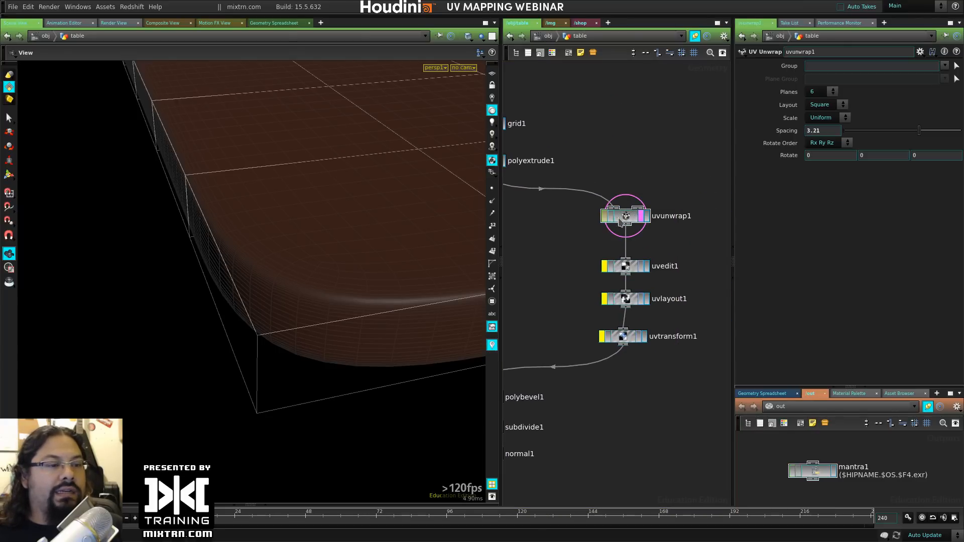
click(647, 220)
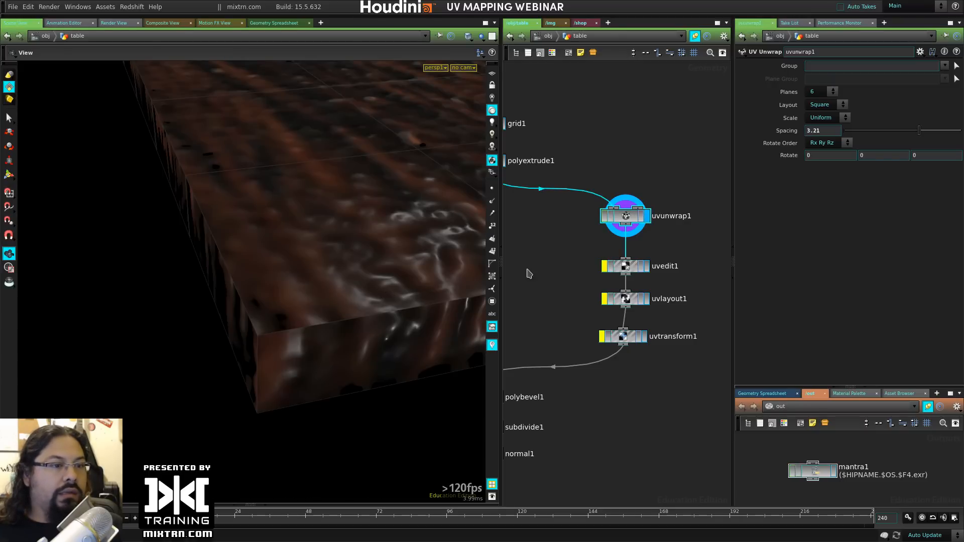
middle_drag(527, 273, 603, 251)
key(Tab)
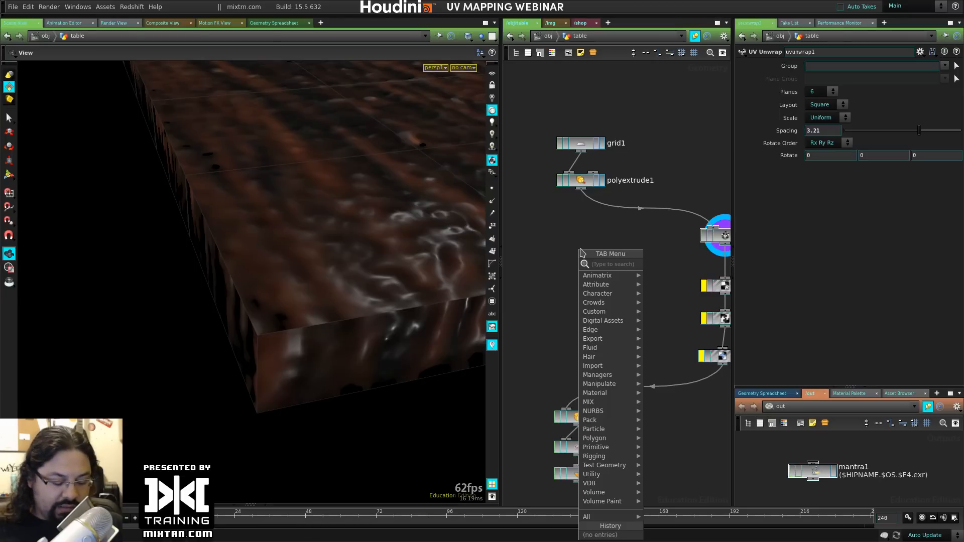
text(unra)
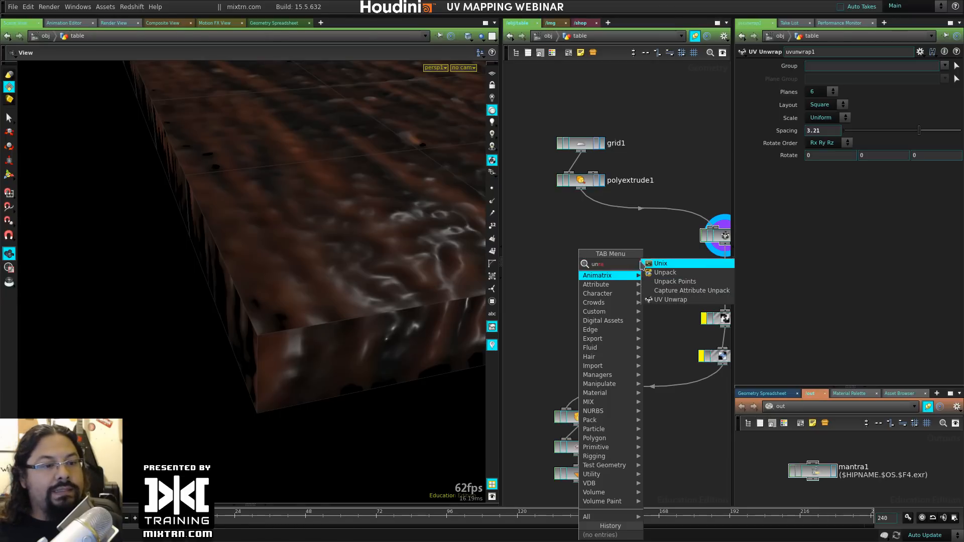
key(Escape)
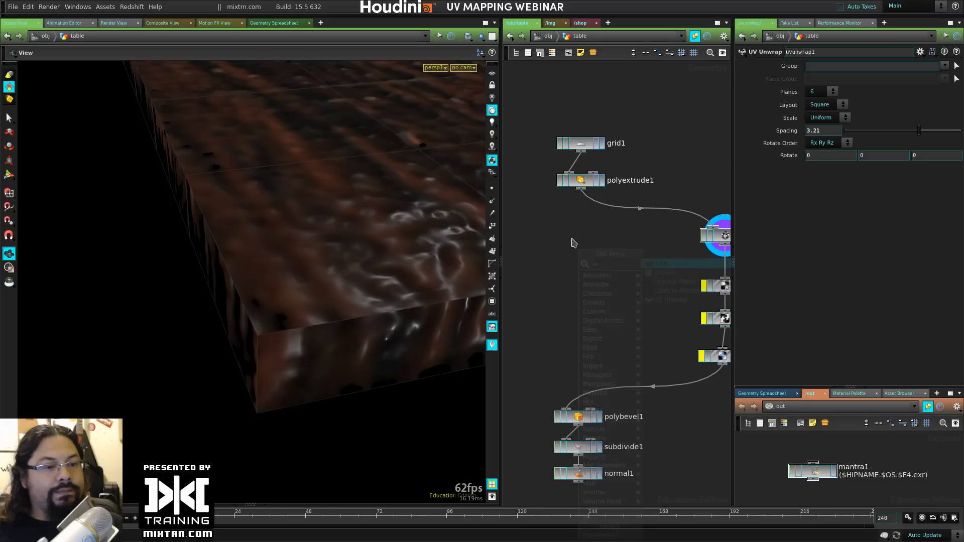
Step: Add a new UV Unwrap node below polyextrude1, connect it to polyextrude1's output and display it
key(Tab)
text(unr)
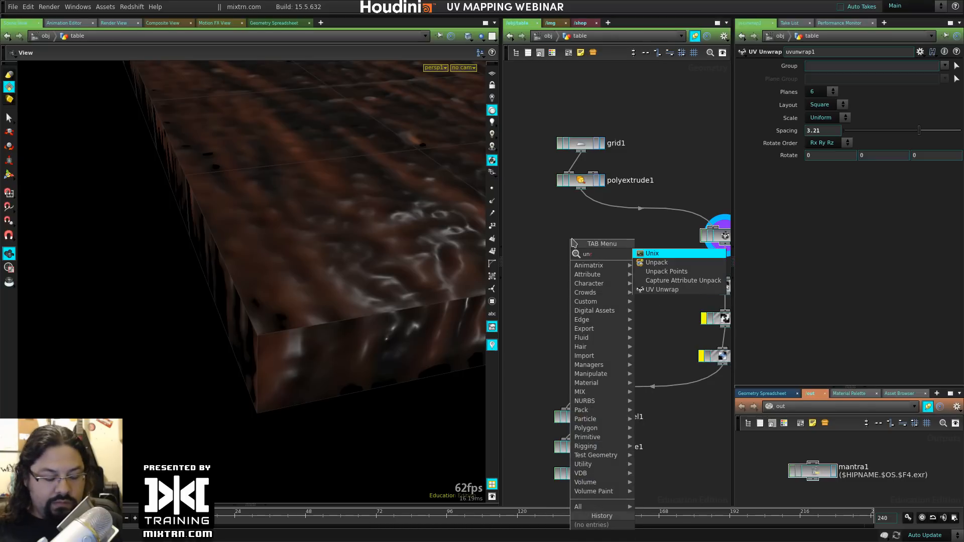
key(BackSpace)
text(wra)
click(658, 253)
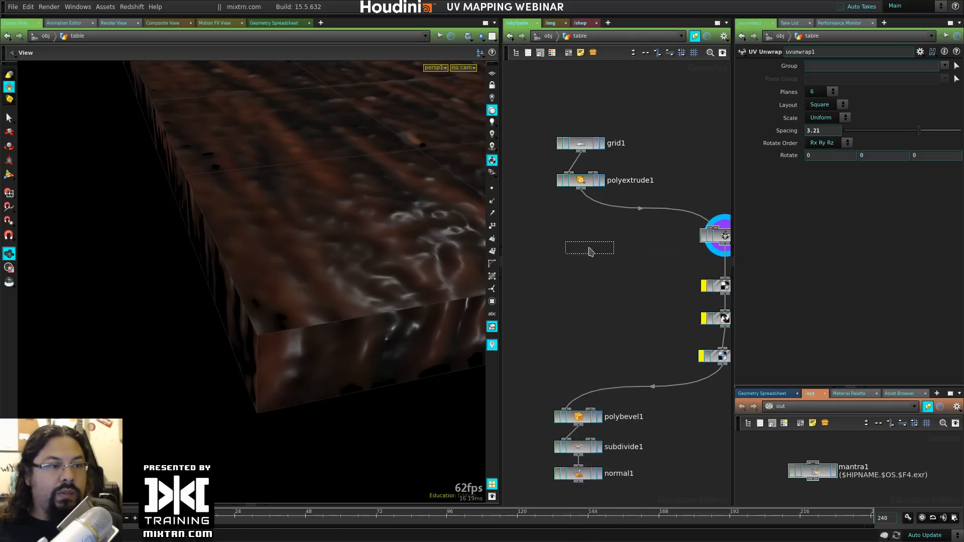
click(589, 247)
drag(581, 190, 581, 248)
click(611, 247)
Step: Compare the table at polyextrude1 and at the new unwrap node, examining the wood texture on its top and sides
right_drag(313, 290, 225, 292)
drag(225, 291, 372, 315)
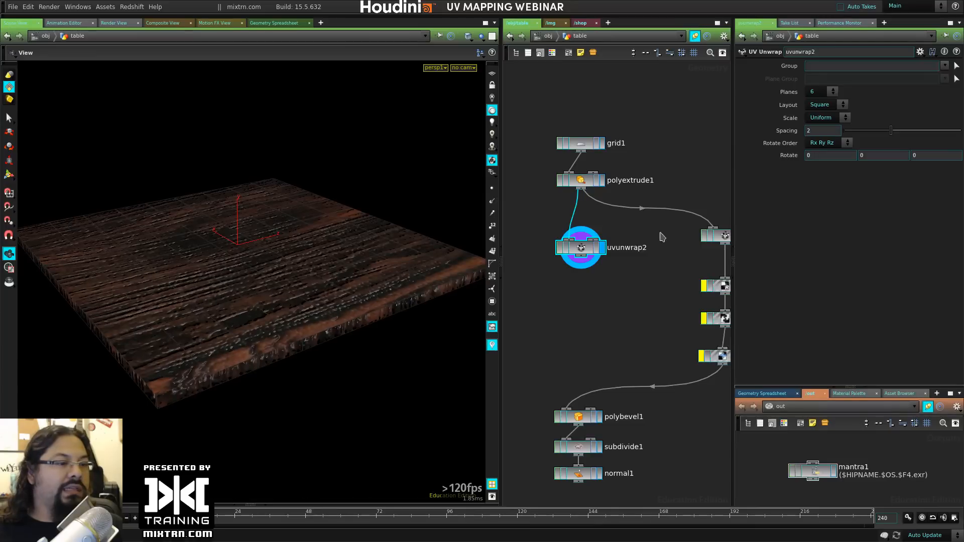
click(601, 181)
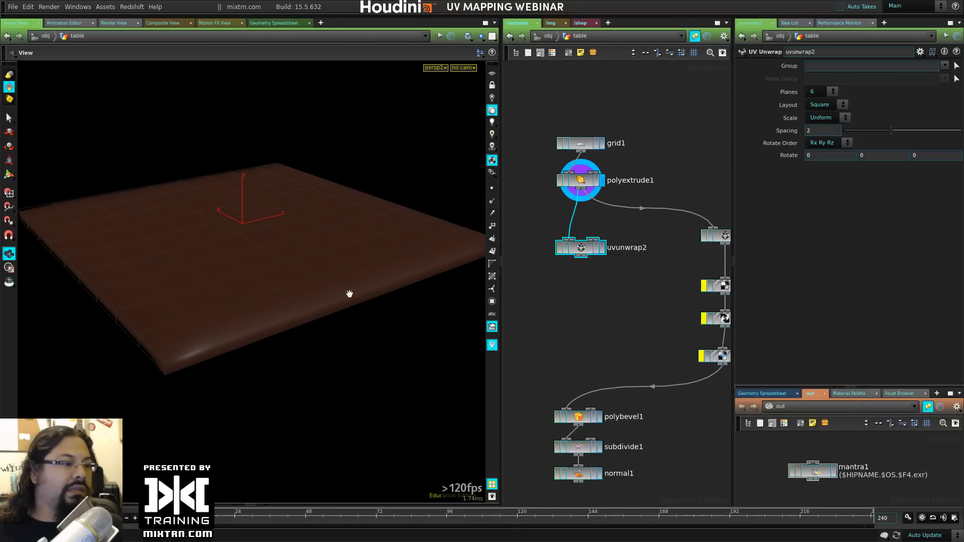
click(603, 248)
drag(291, 323, 269, 325)
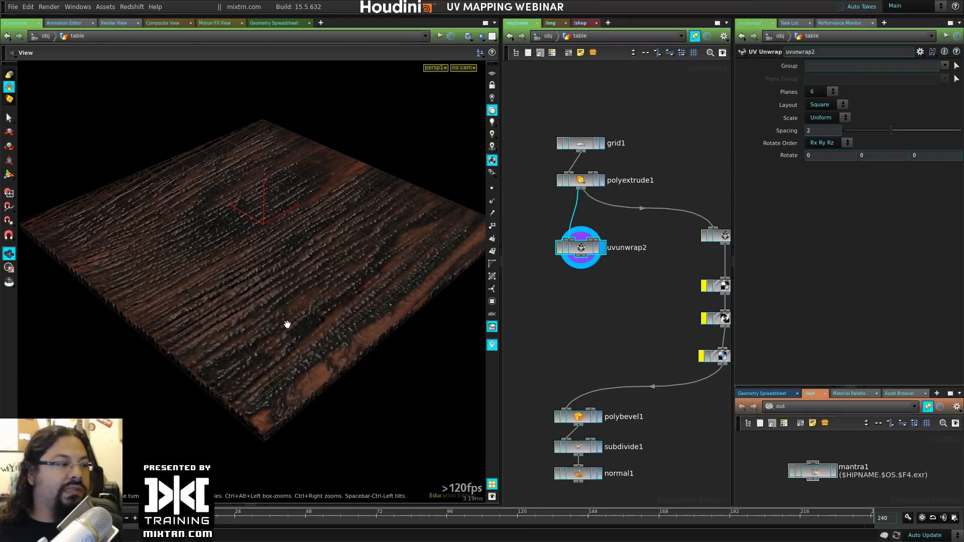
drag(286, 325, 316, 302)
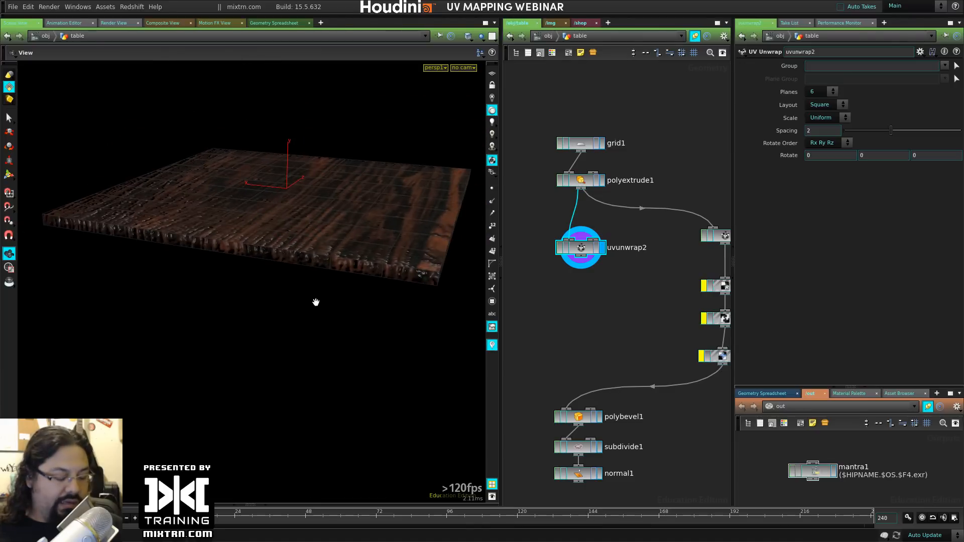
Step: Split the scene view into two side-by-side viewports, showing the table's UV layout in one and the perspective view in the other
key(space+b)
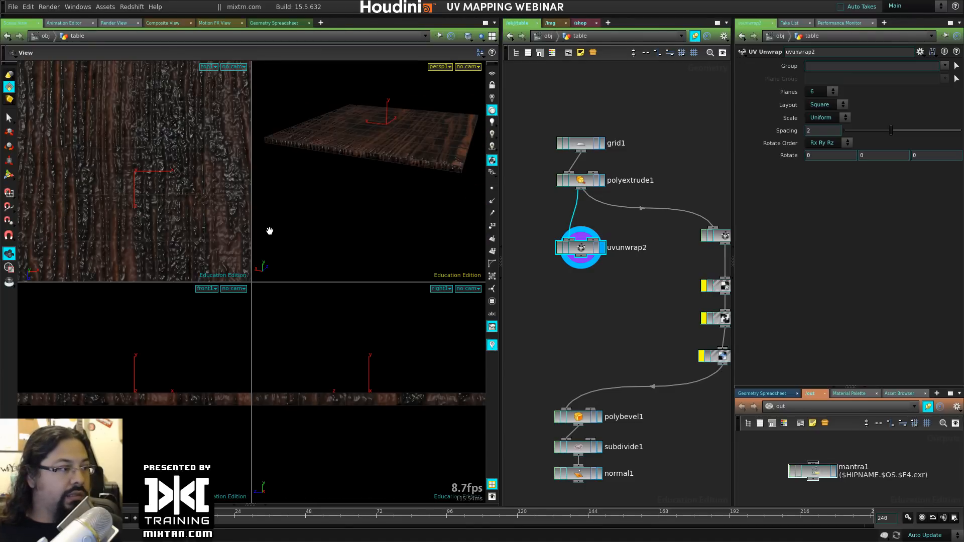
key(space+b)
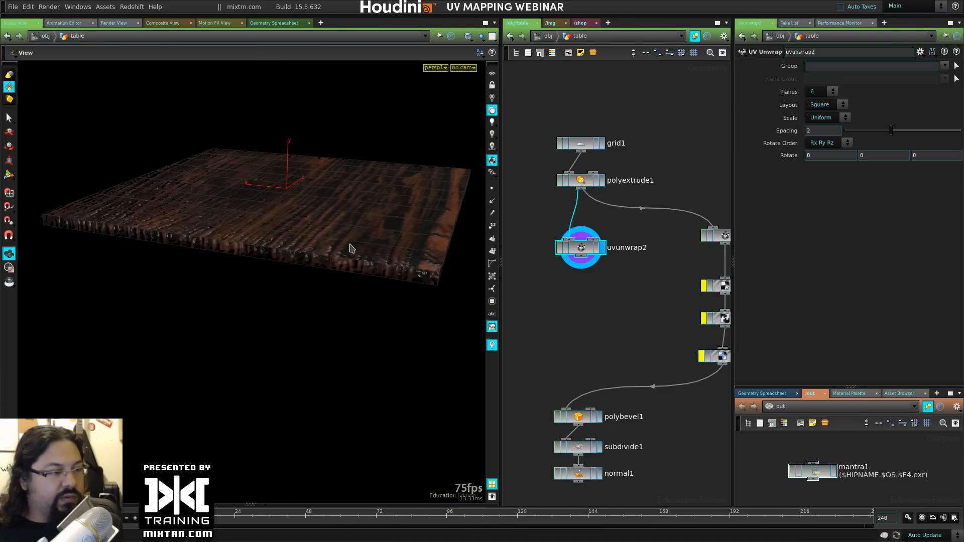
key(ctrl+3)
key(space+b)
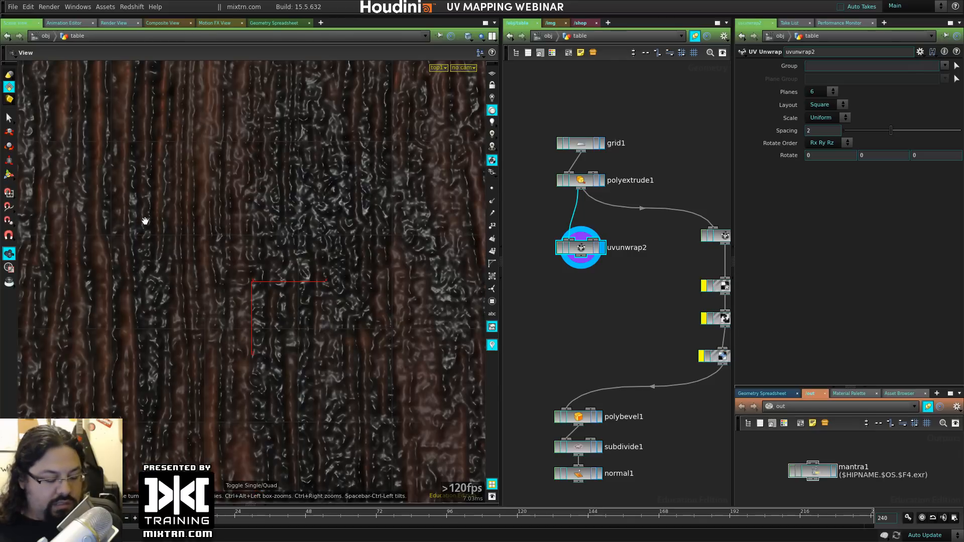
key(space+b)
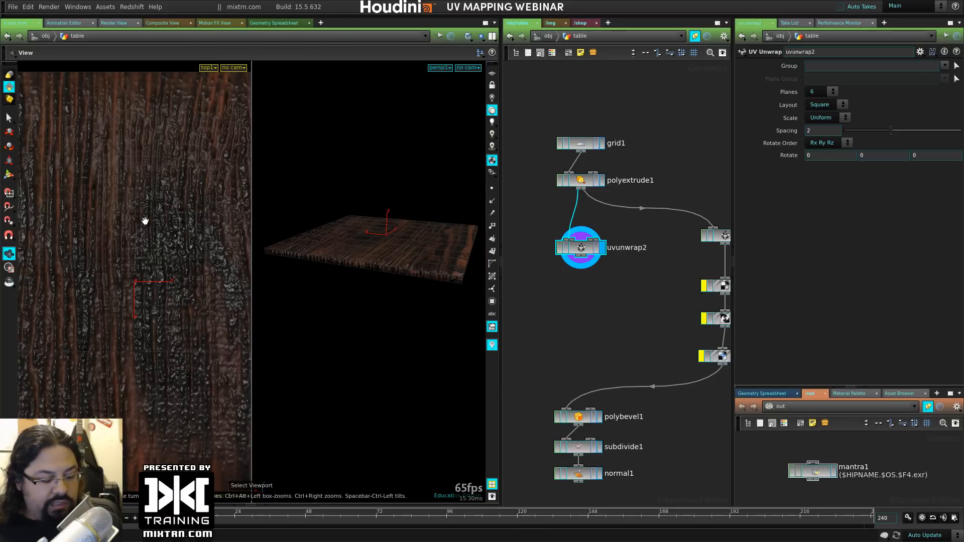
key(space+5)
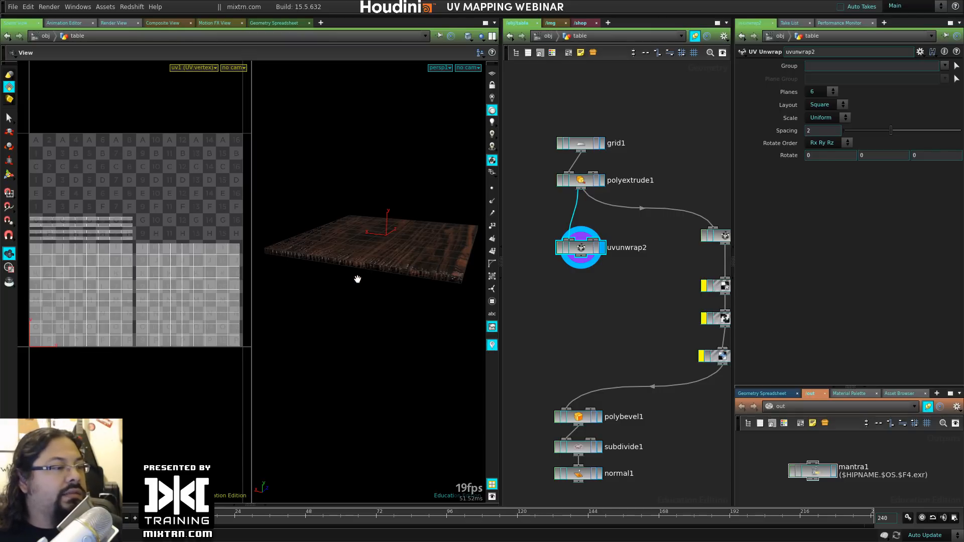
Step: Select patches of faces in the two large UV islands and examine which side of the table each island covers
right_drag(357, 279, 441, 280)
drag(437, 253, 415, 256)
right_drag(415, 257, 472, 248)
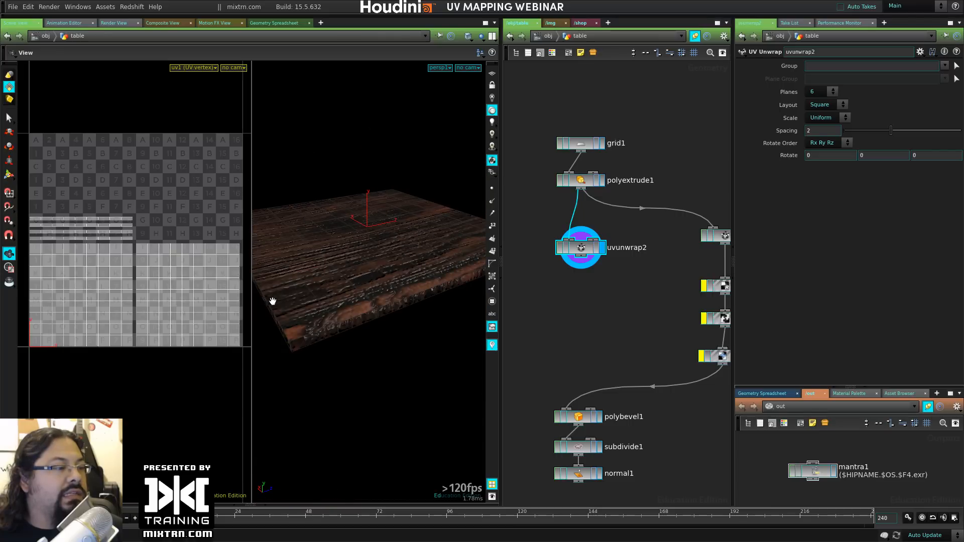
drag(273, 301, 333, 351)
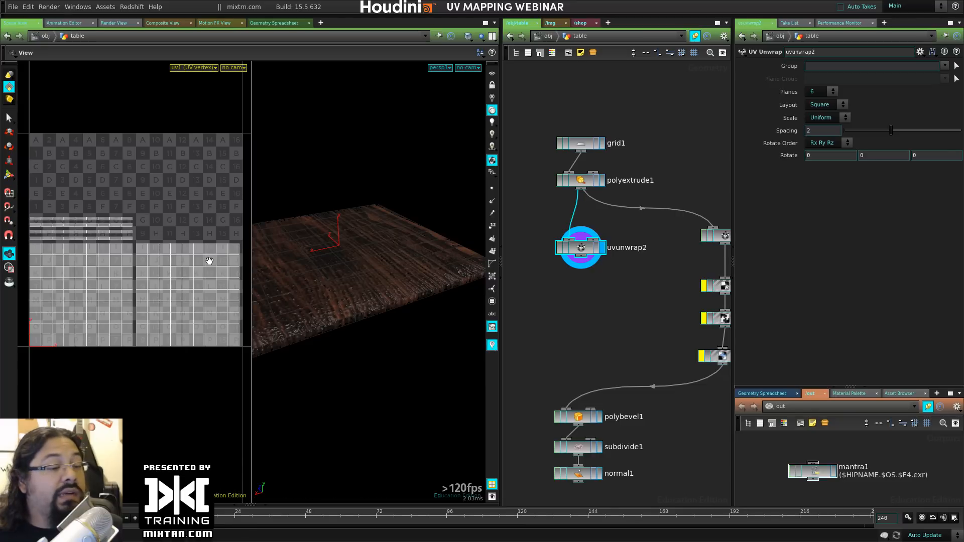
middle_drag(668, 323, 636, 271)
drag(369, 285, 393, 334)
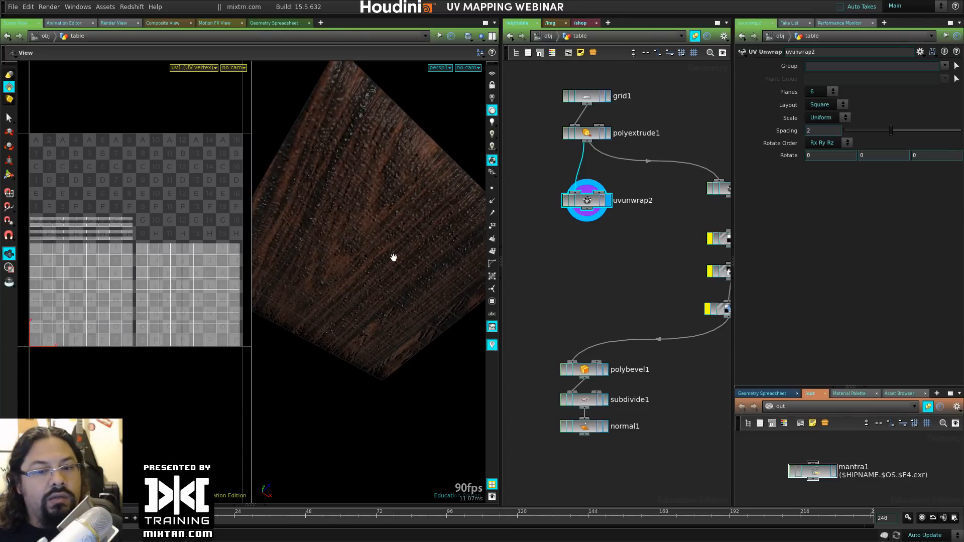
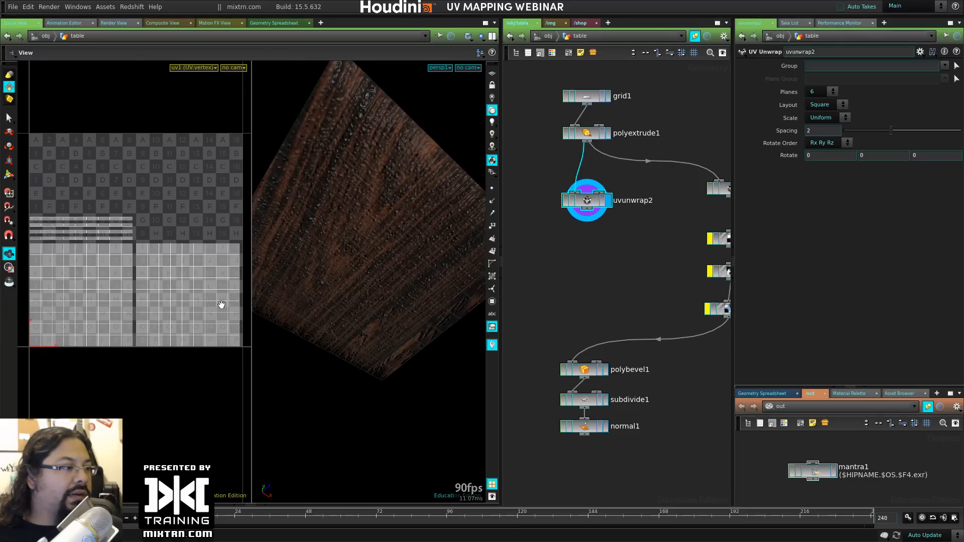
key(s)
click(182, 283)
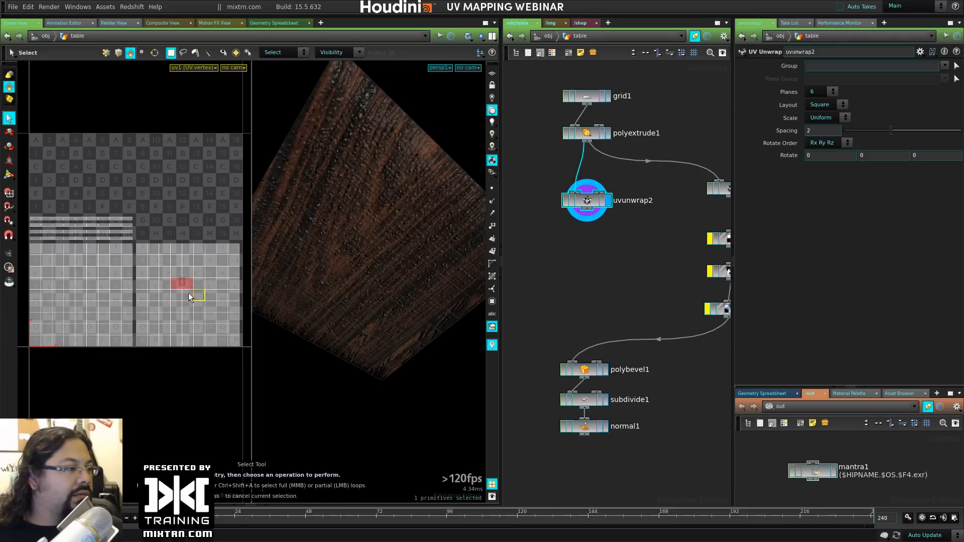
drag(189, 296, 187, 303)
alt+drag(387, 230, 386, 284)
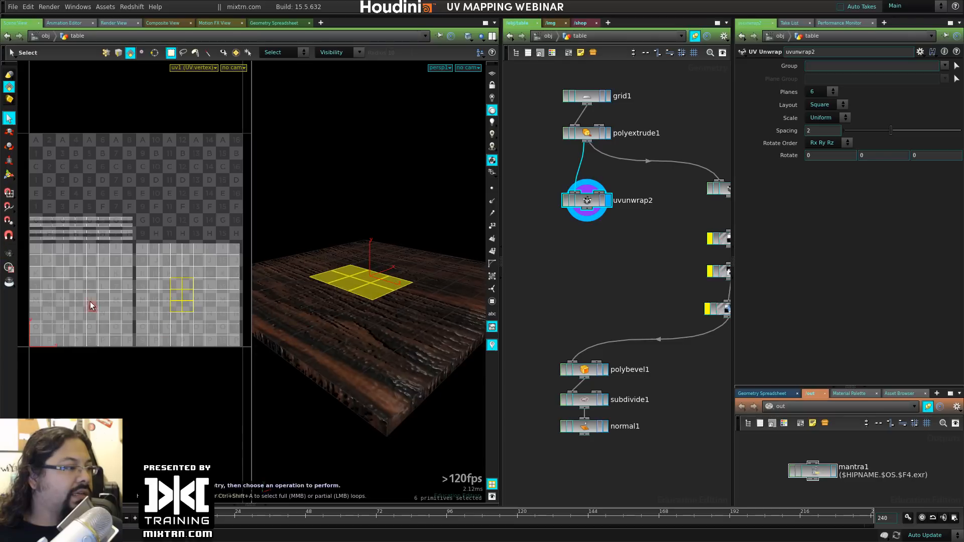
drag(59, 284, 103, 318)
alt+drag(347, 369, 363, 277)
Step: Select the underside's whole UV island and scale it uniformly to about 0.18 with a new UV Edit
double_click(77, 277)
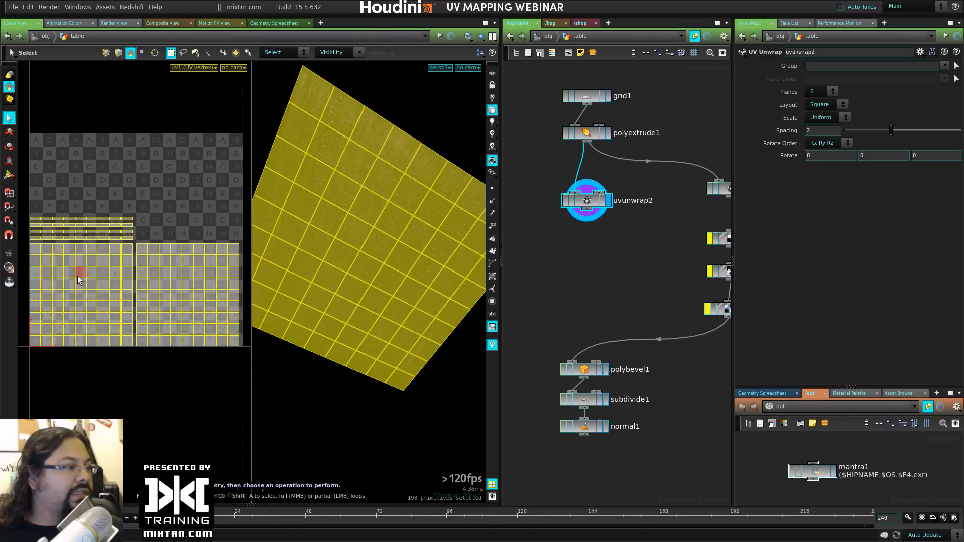
click(79, 272)
drag(36, 254, 125, 341)
key(Escape)
key(s)
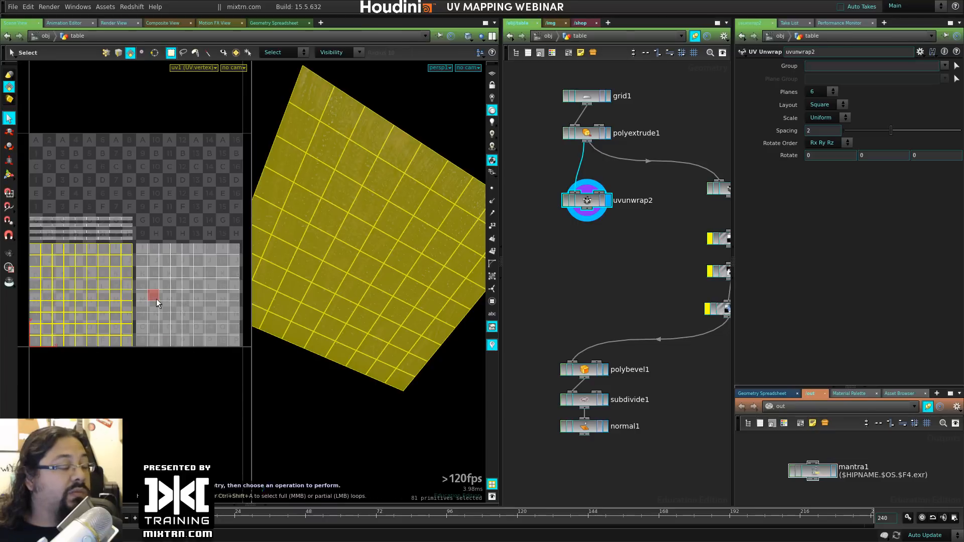
key(e)
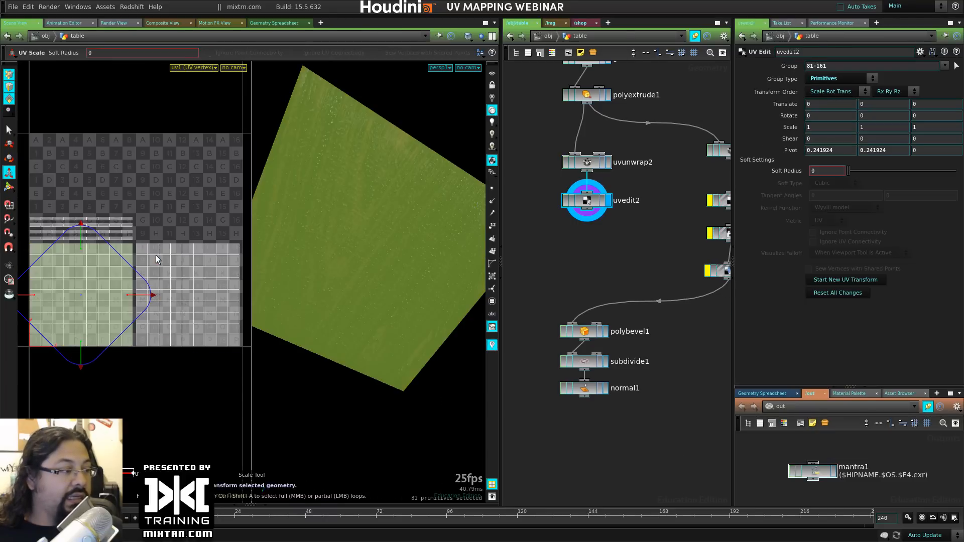
drag(141, 272, 79, 273)
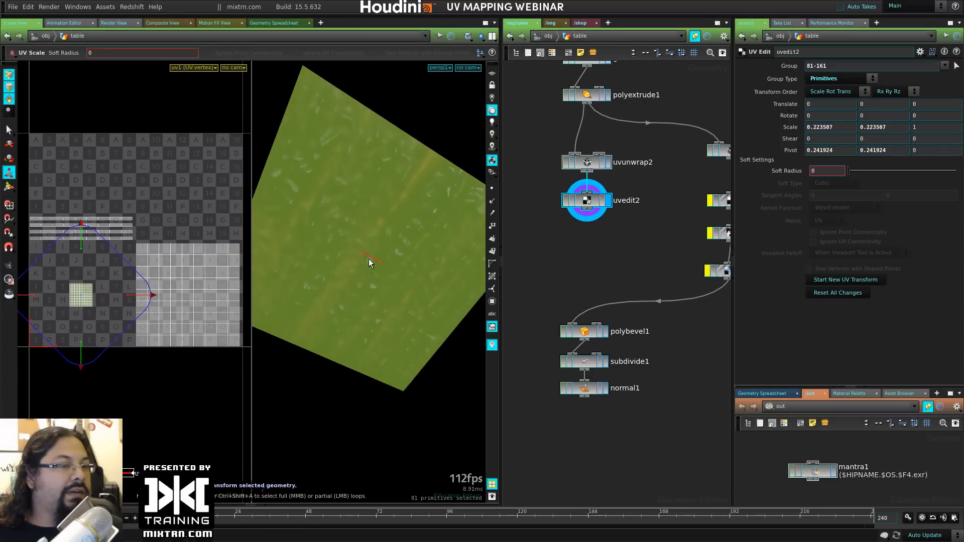
drag(129, 266, 117, 268)
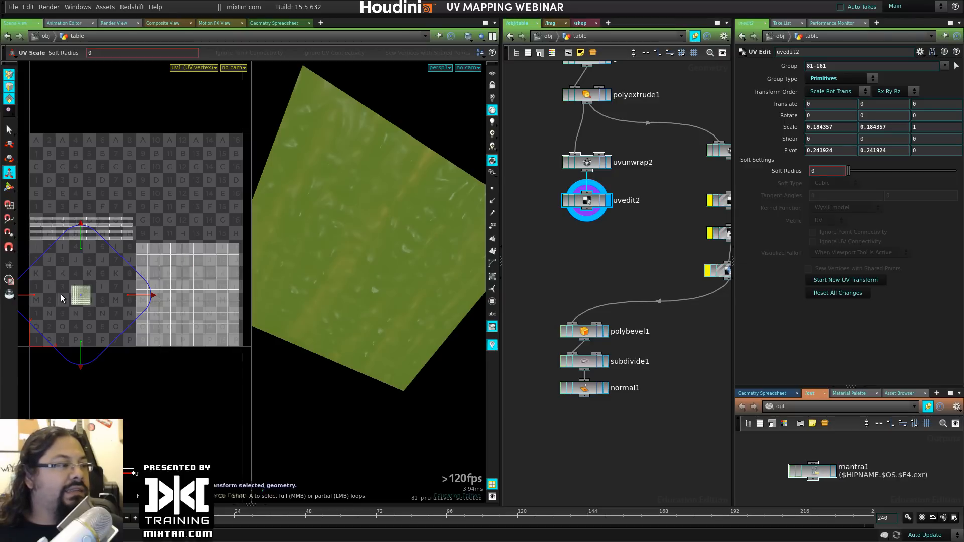
Step: Add a UV Layout node after uvedit2, display it and check the texture on the table
key(Tab)
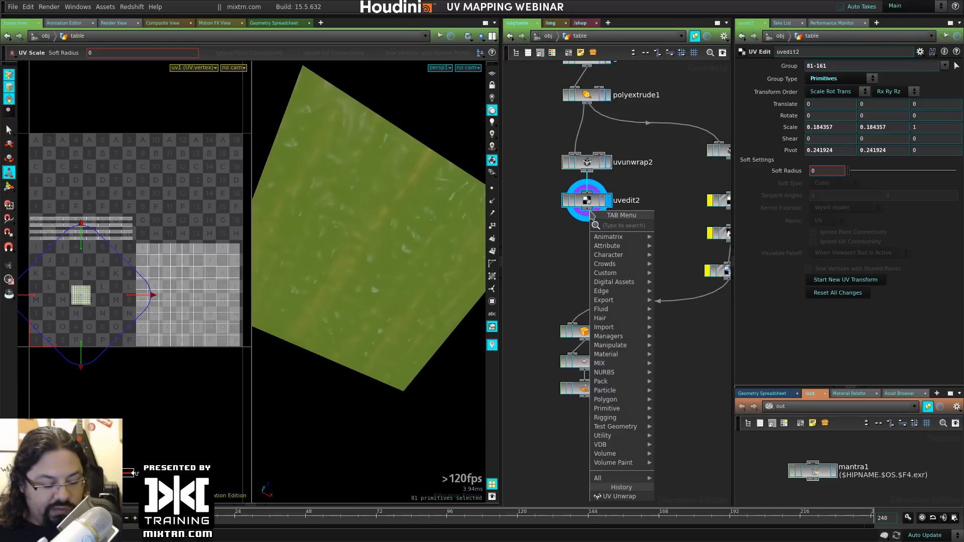
text(uv l)
click(677, 227)
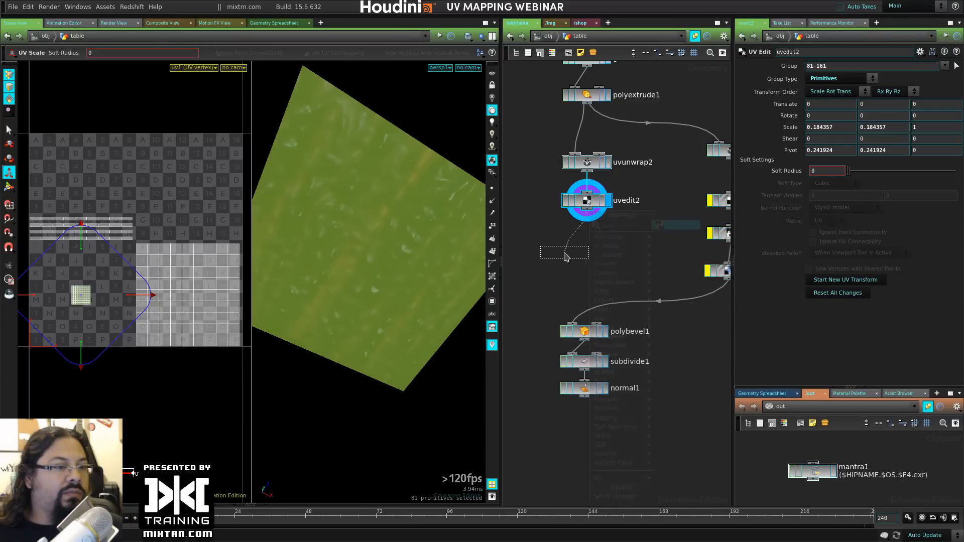
click(578, 240)
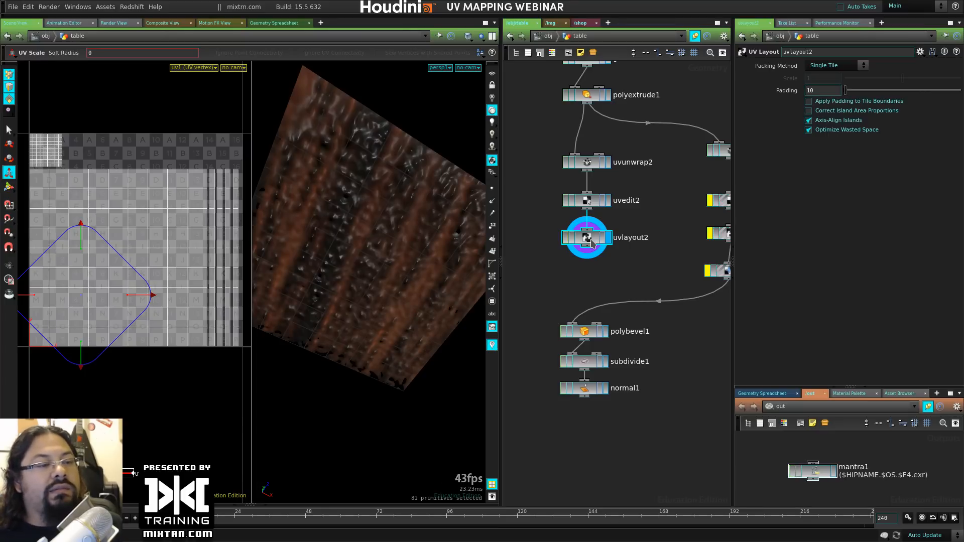
key(Escape)
drag(376, 224, 430, 317)
alt+right_drag(430, 317, 342, 243)
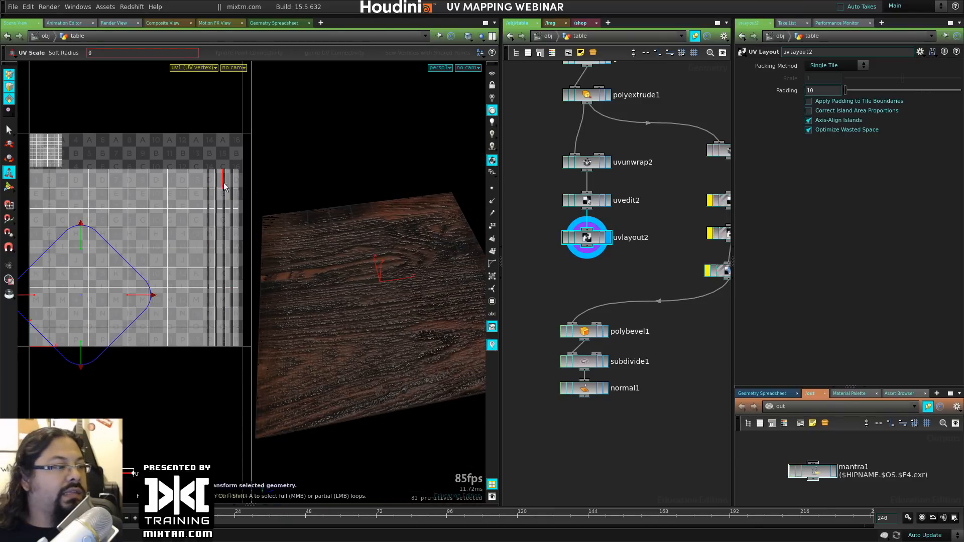
Step: Set the UV Layout's padding to 20 and apply the padding to the tile boundaries
drag(826, 89, 772, 92)
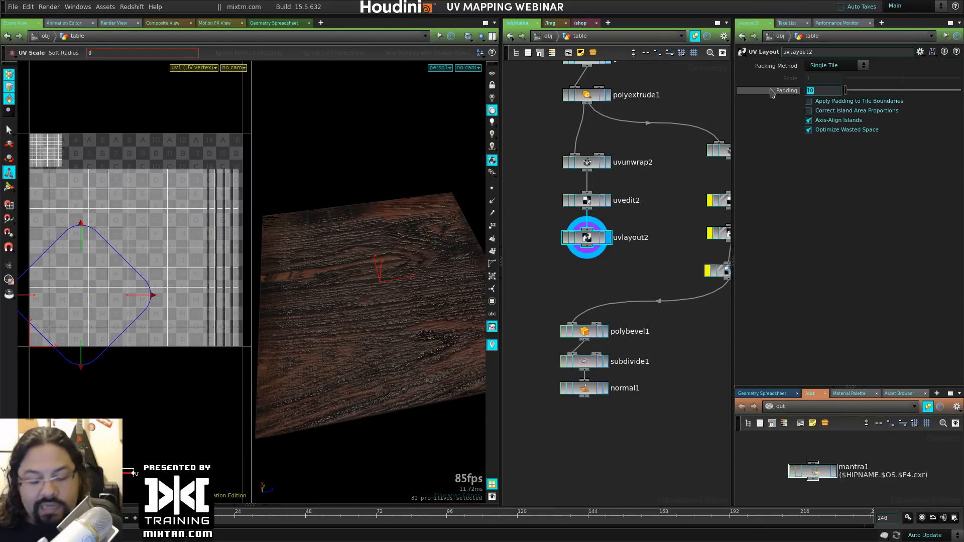
text(20)
key(Return)
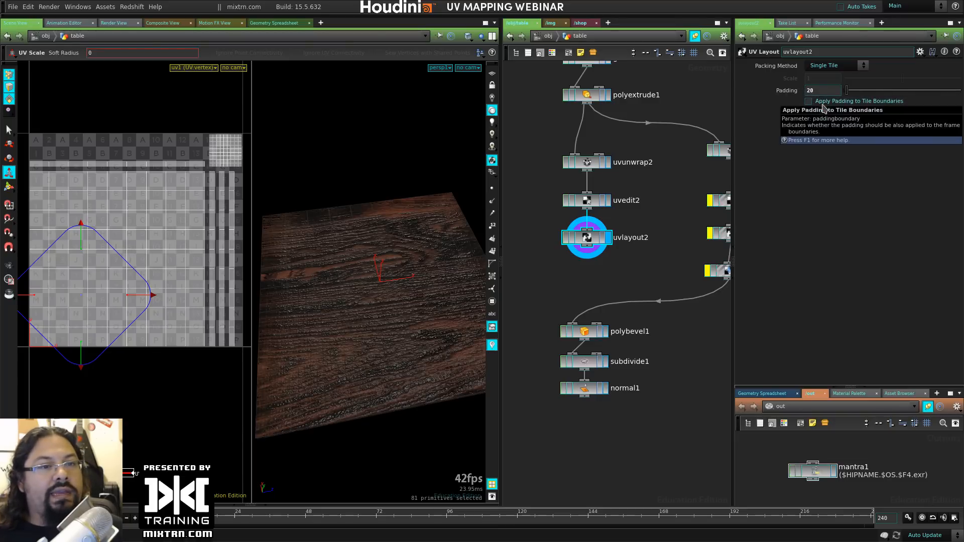
click(887, 102)
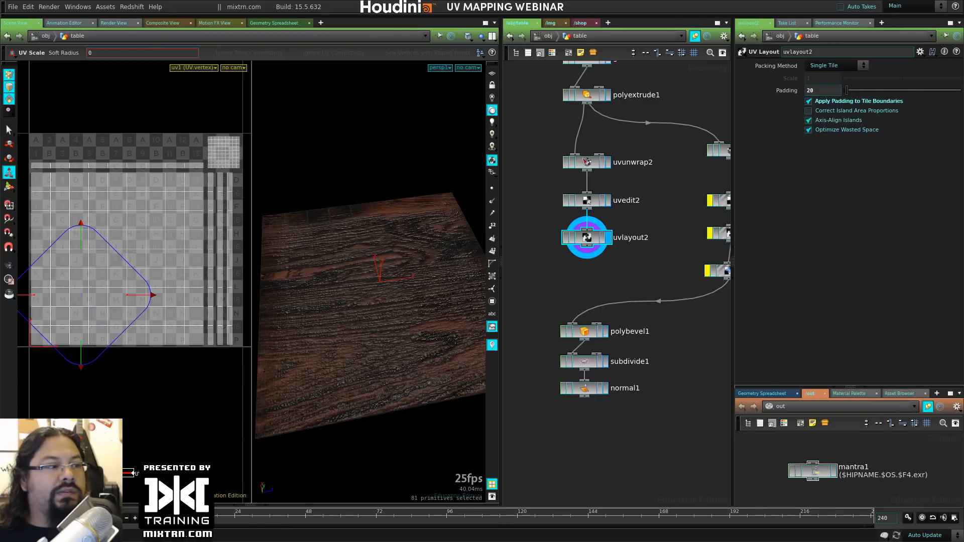
Step: Toggle Correct Island Area Proportions on the UV Layout to compare the island sizes, leaving the option off
click(834, 113)
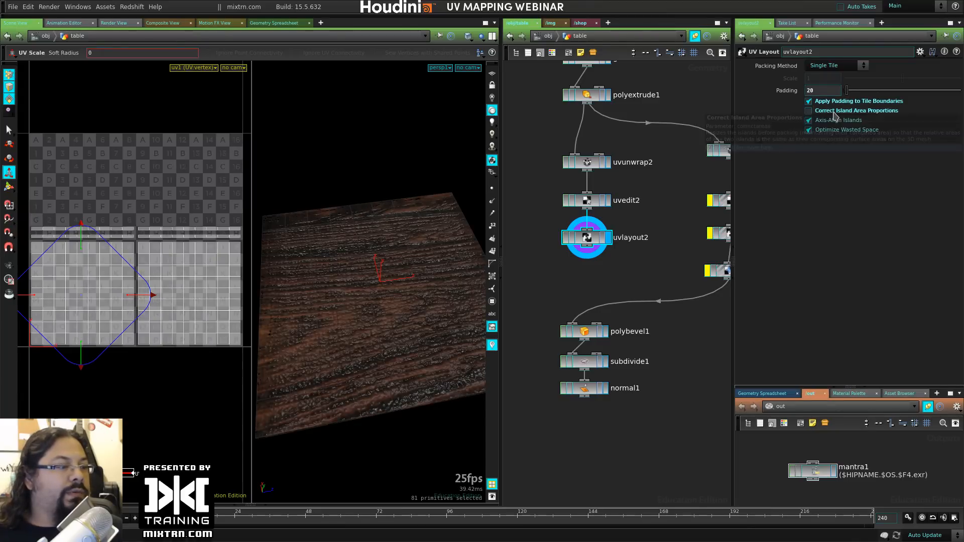
click(835, 114)
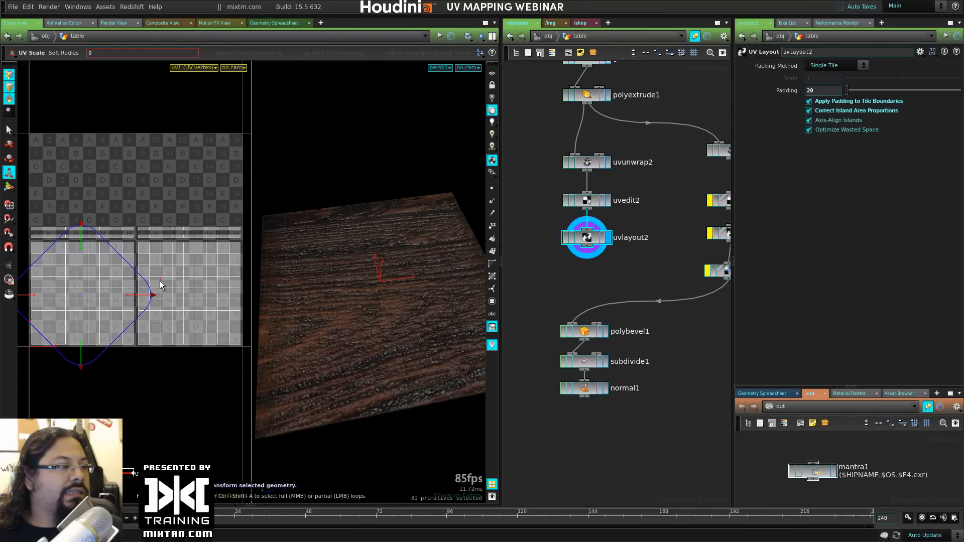
click(827, 111)
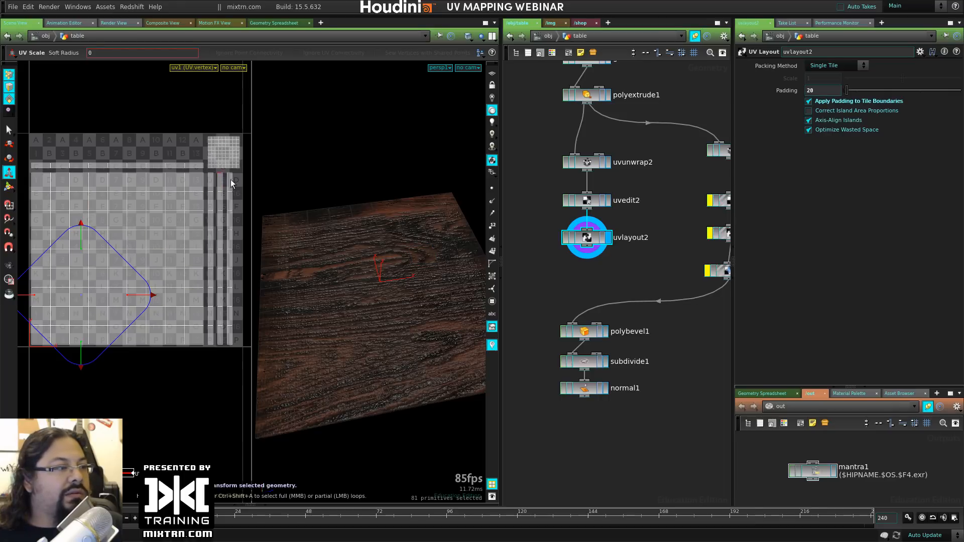
click(819, 102)
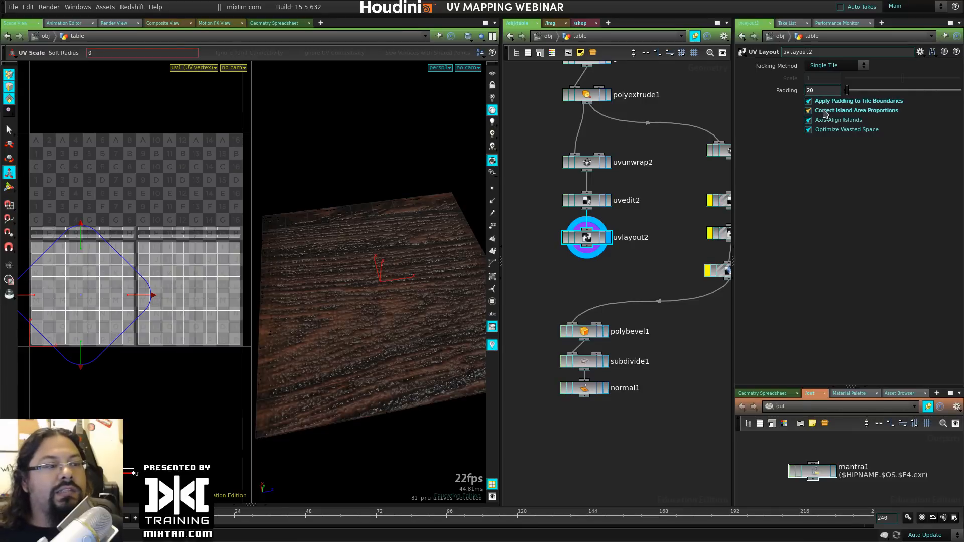
alt+drag(383, 340, 353, 305)
alt+right_drag(353, 305, 371, 318)
mouse_move(372, 318)
alt+mouse_down()
mouse_move(364, 338)
mouse_move(366, 325)
alt+mouse_up()
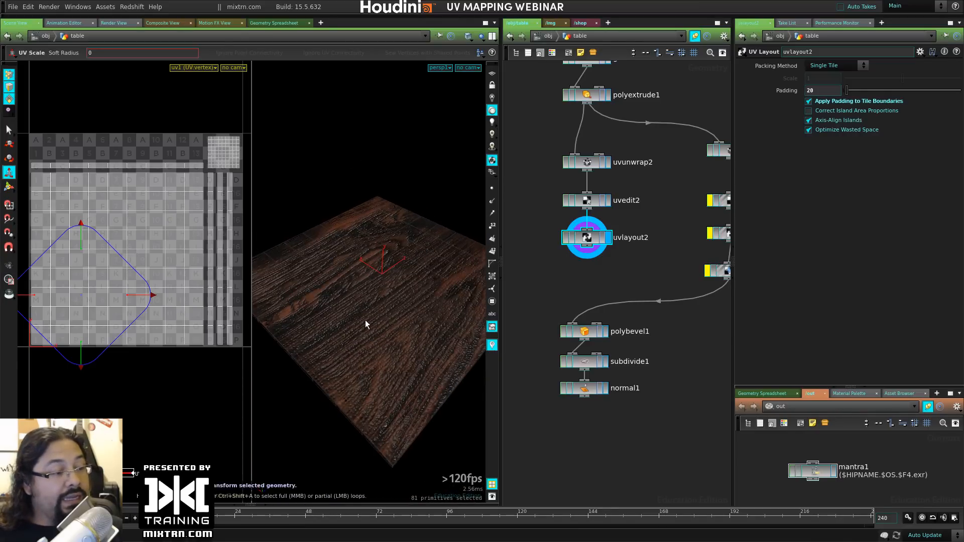
Step: Scale the underside's UV island in uvedit2 down further to about 0.08, keeping the UV Layout displayed
click(586, 201)
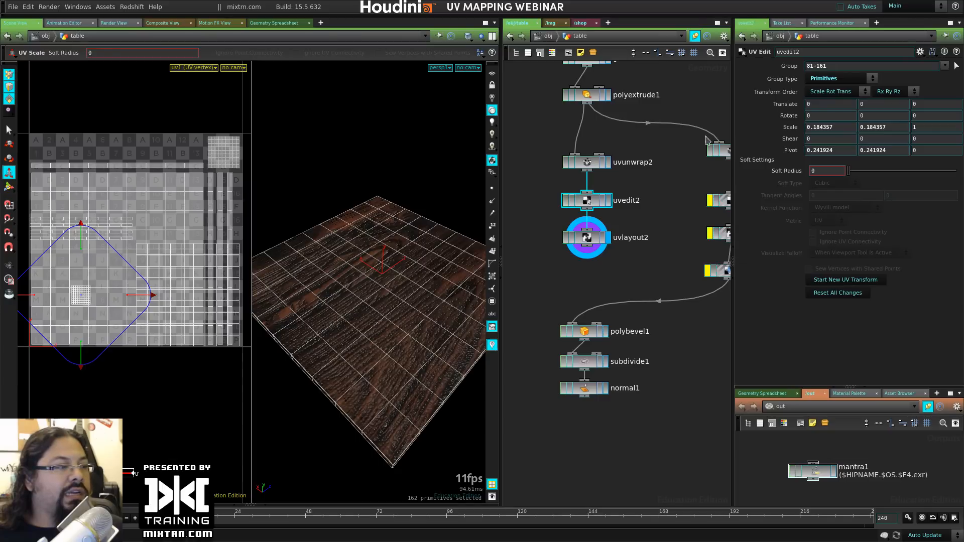
drag(140, 247, 126, 266)
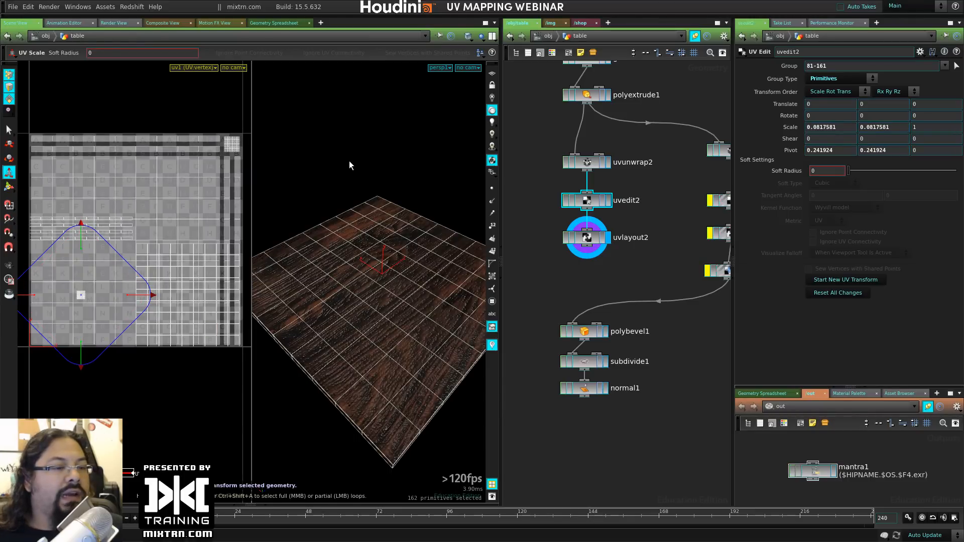
Step: Connect uvlayout2's output to polybevel1, display normal1 and check the texture along the table's bevelled edge
mouse_move(628, 243)
middle_down()
mouse_move(563, 211)
mouse_move(596, 233)
mouse_move(664, 238)
mouse_move(629, 242)
middle_up()
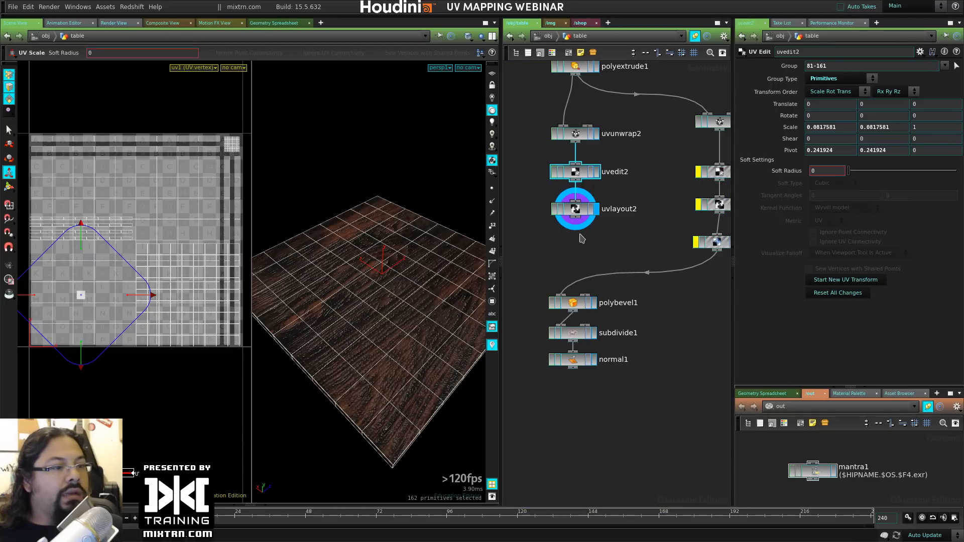
click(561, 300)
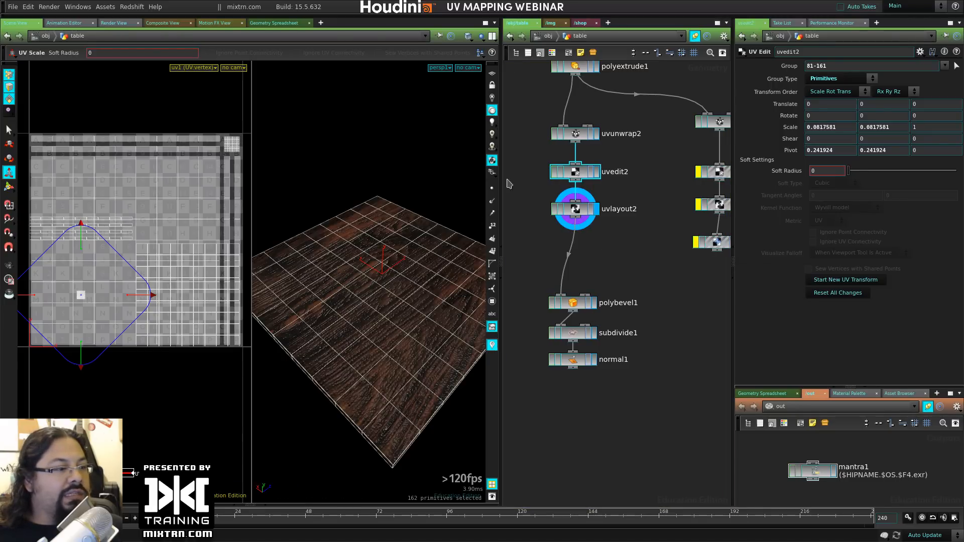
click(594, 359)
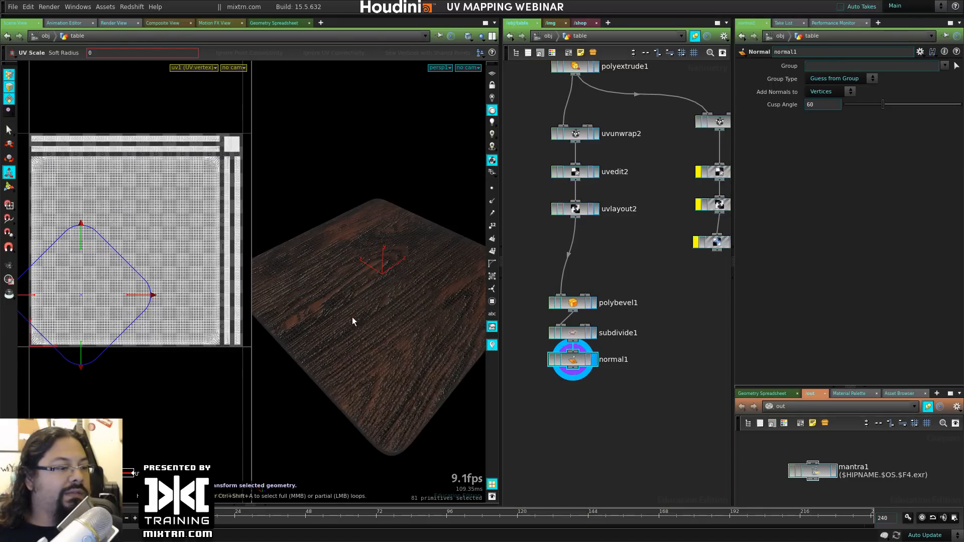
drag(351, 318, 523, 307)
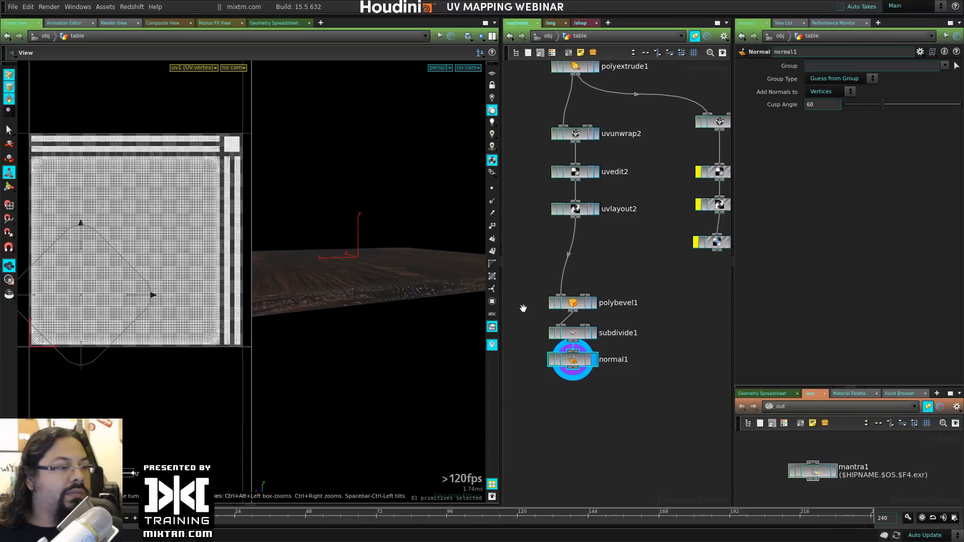
drag(398, 322, 375, 325)
right_drag(375, 325, 412, 340)
middle_drag(411, 340, 379, 293)
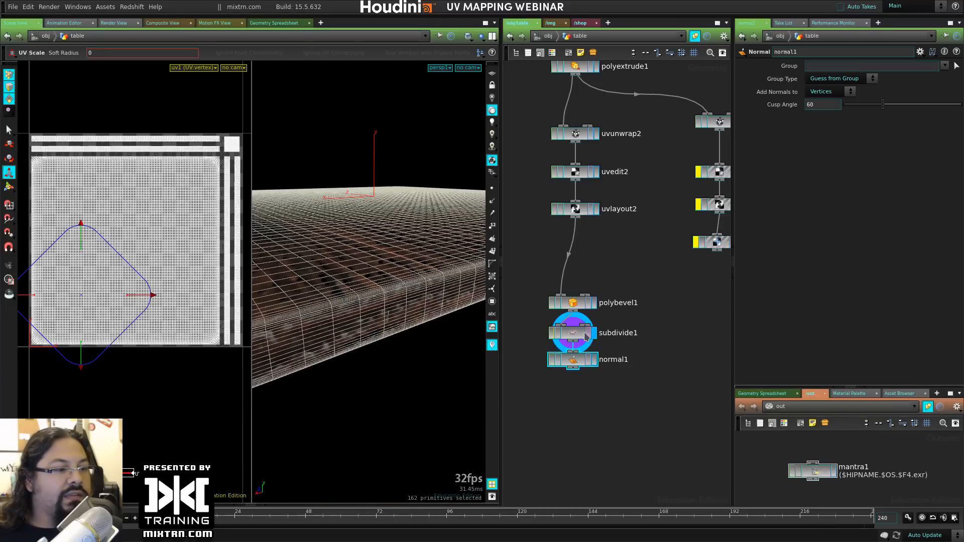
Step: Display normal1 without the wireframe overlay and examine the wood texture across the tabletop and its bevelled edge
click(587, 333)
click(581, 366)
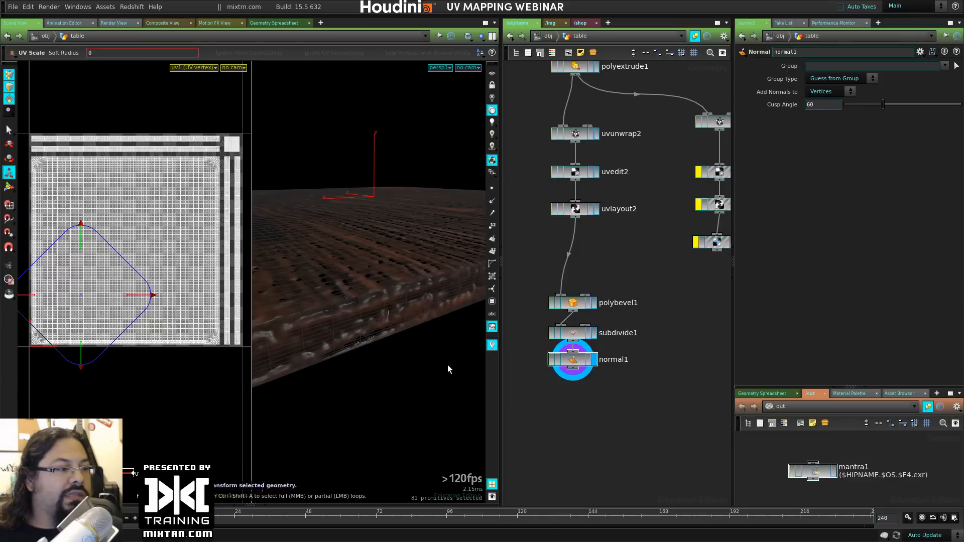
drag(447, 364, 432, 351)
right_drag(432, 351, 372, 343)
key(shift+w)
drag(398, 331, 373, 324)
right_drag(373, 323, 435, 336)
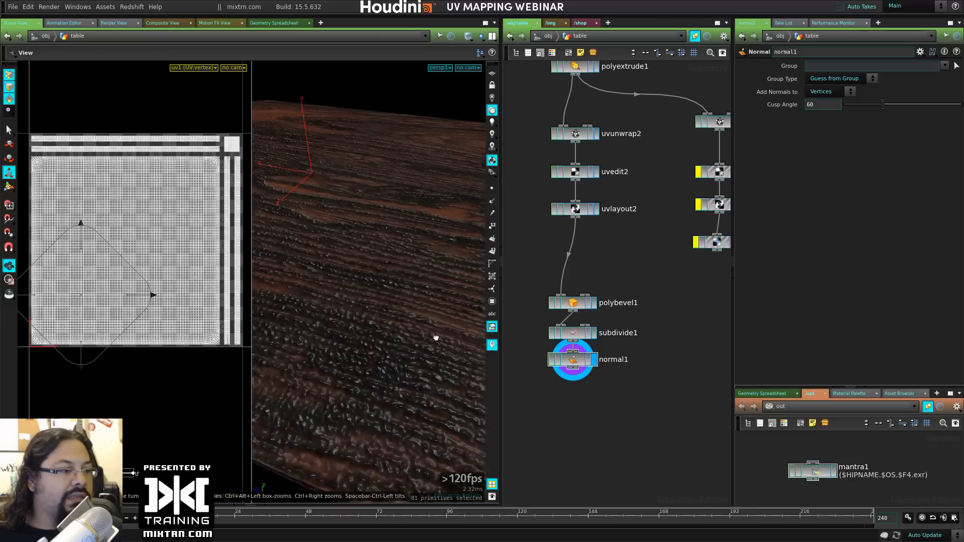
drag(434, 336, 398, 333)
scroll(626, 324, down, 4)
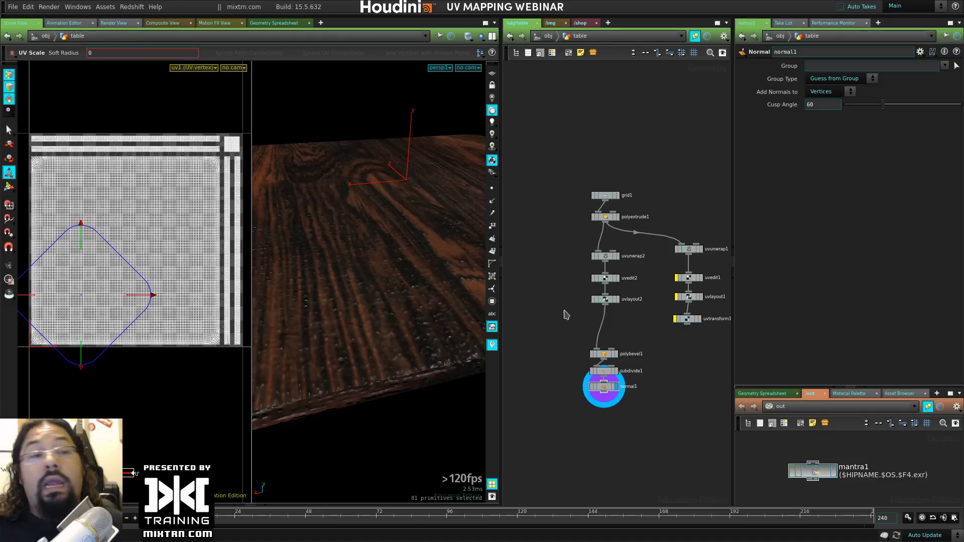
Step: Return to the object level, hide the table, show animation_book and go inside its network
click(546, 36)
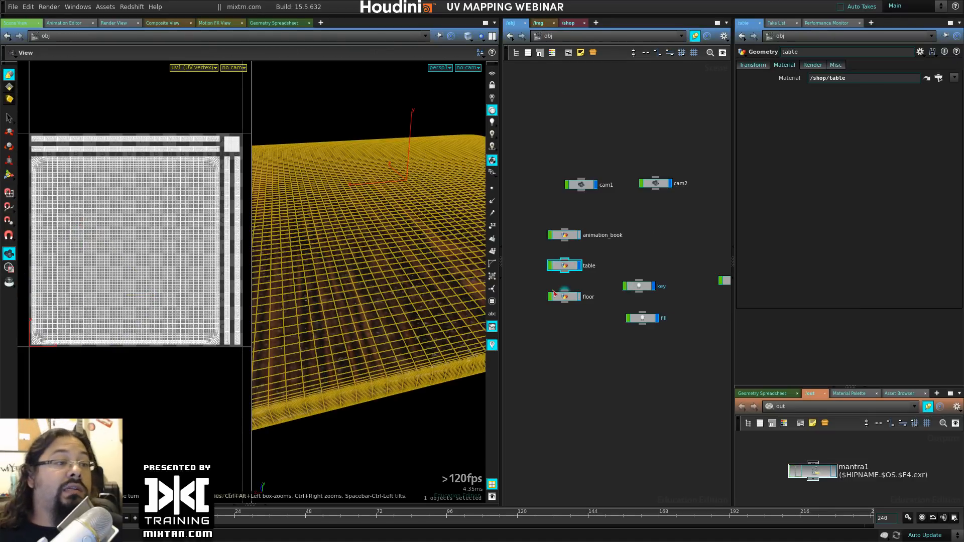
click(580, 266)
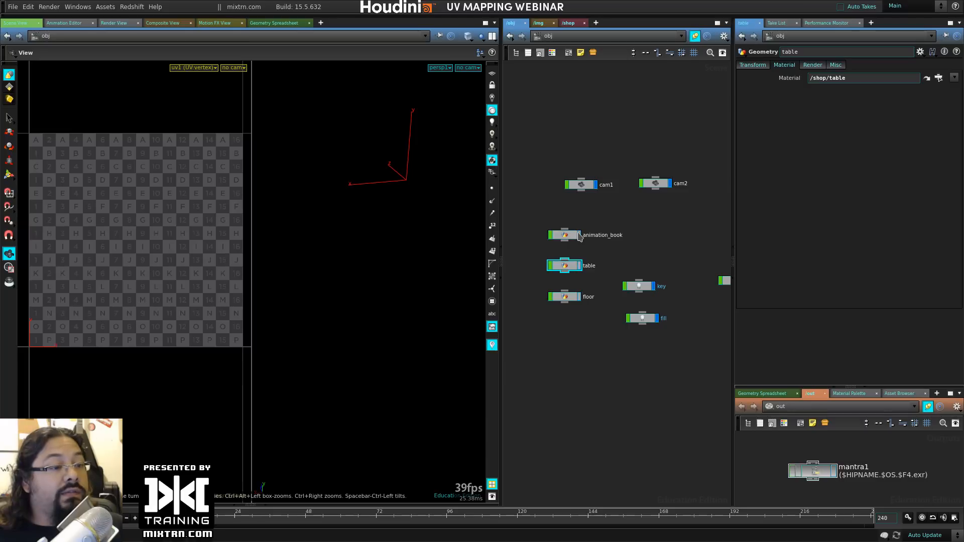
click(580, 236)
click(571, 240)
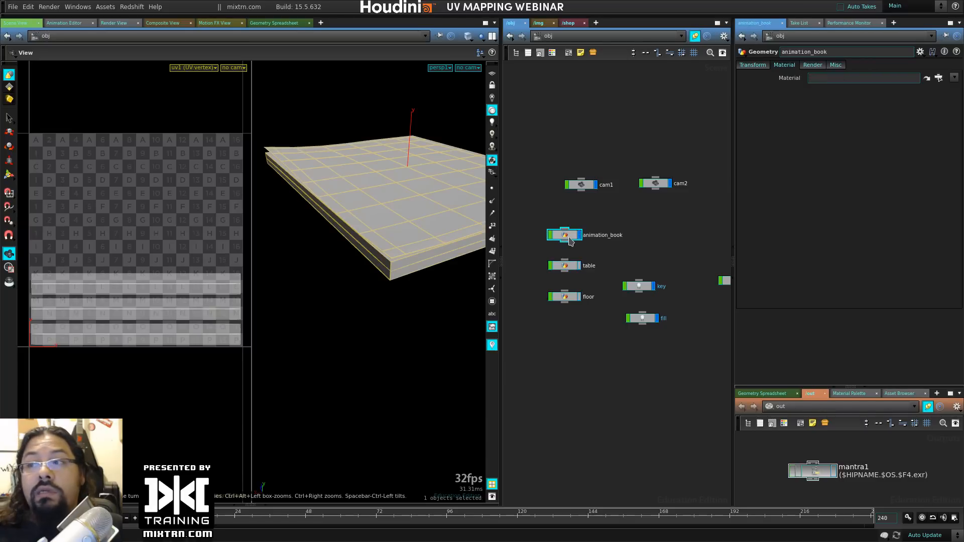
double_click(571, 240)
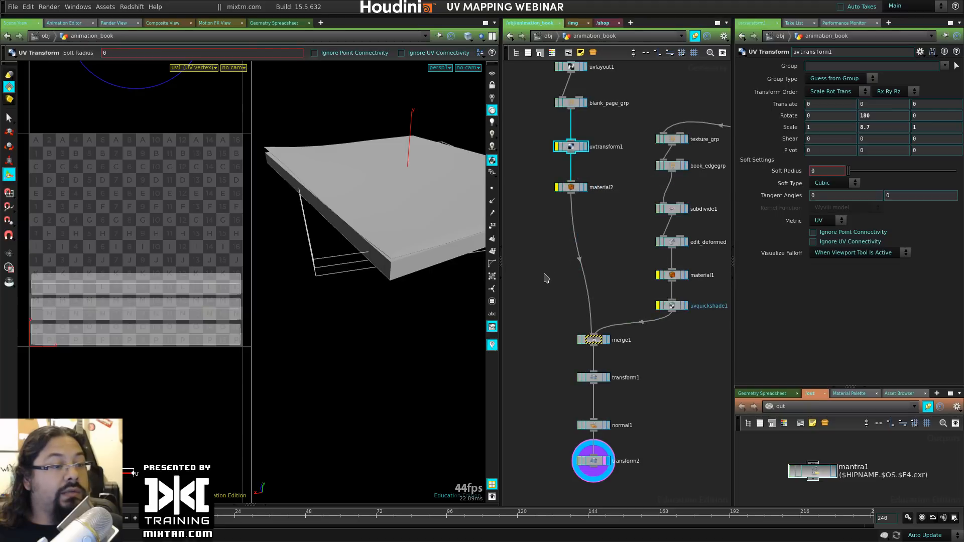
key(Escape)
drag(323, 345, 455, 307)
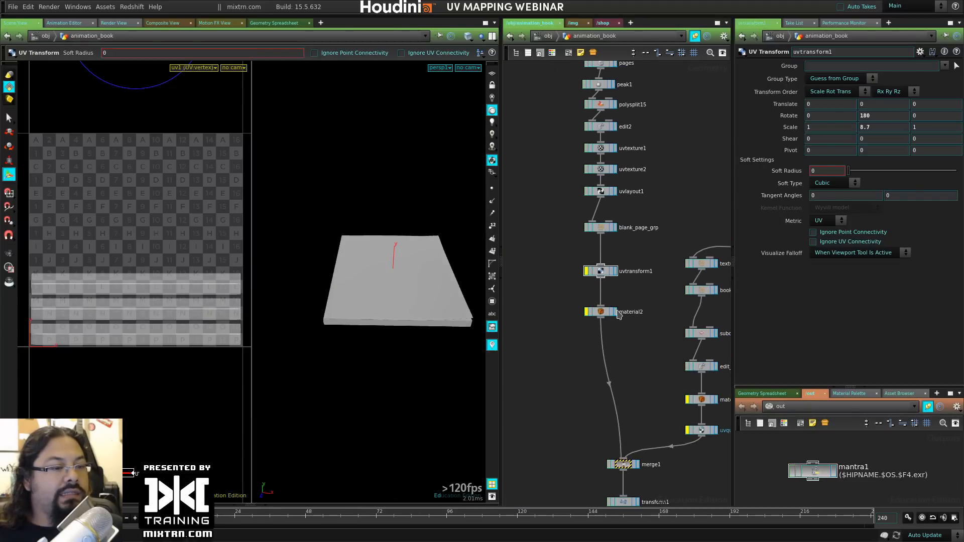
Step: Display blank_page_grp and set the viewport shading to Flat Wire Shaded
click(616, 229)
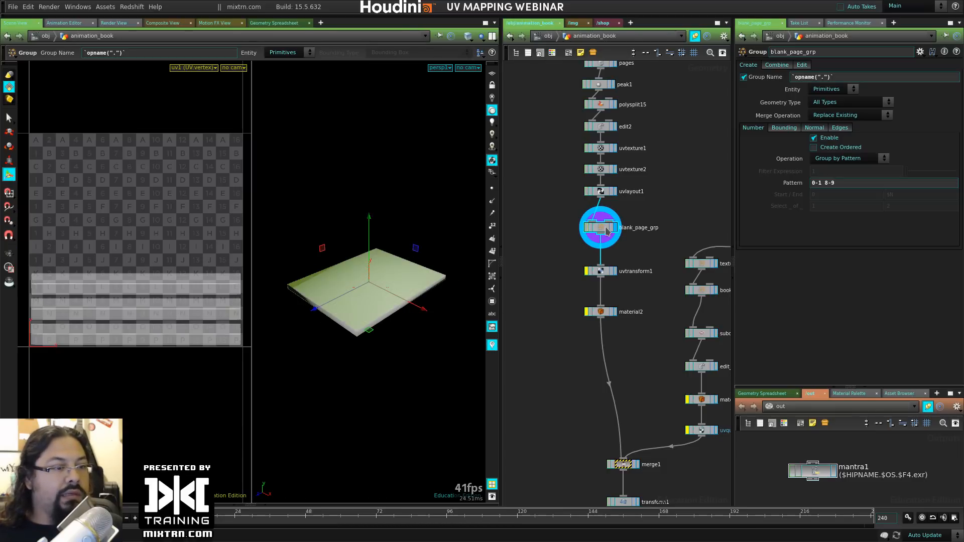
alt+drag(377, 327, 397, 344)
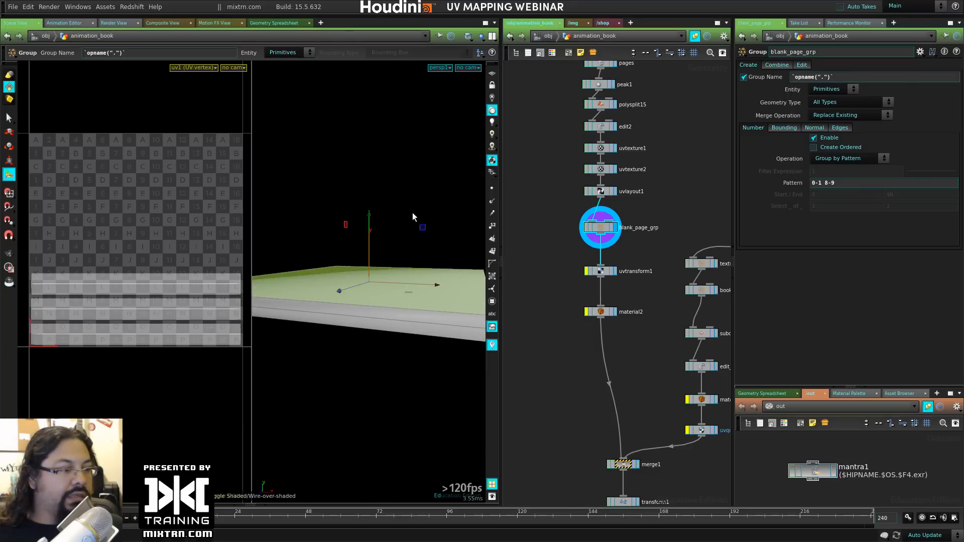
click(468, 37)
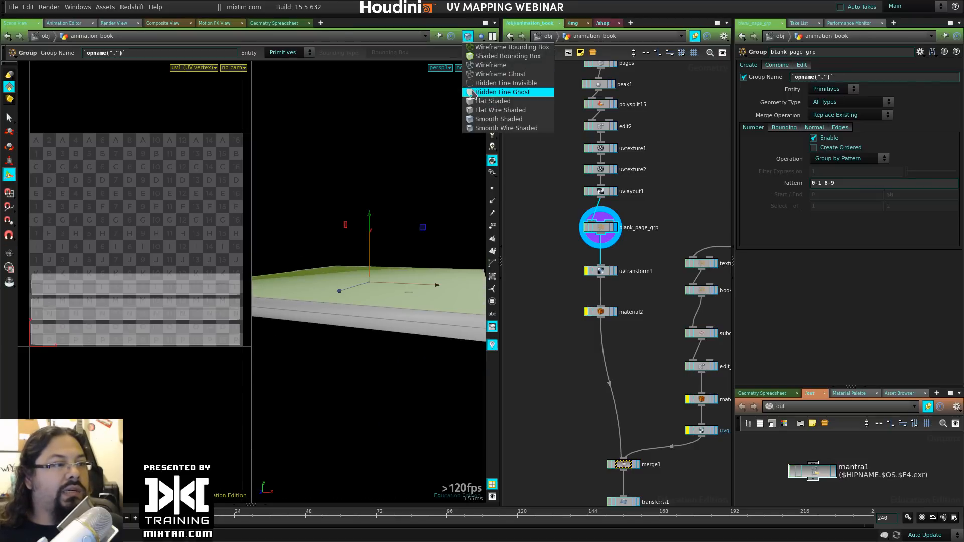
click(477, 110)
mouse_move(370, 366)
alt+mouse_down()
mouse_move(399, 389)
mouse_move(420, 351)
mouse_move(361, 288)
alt+mouse_up()
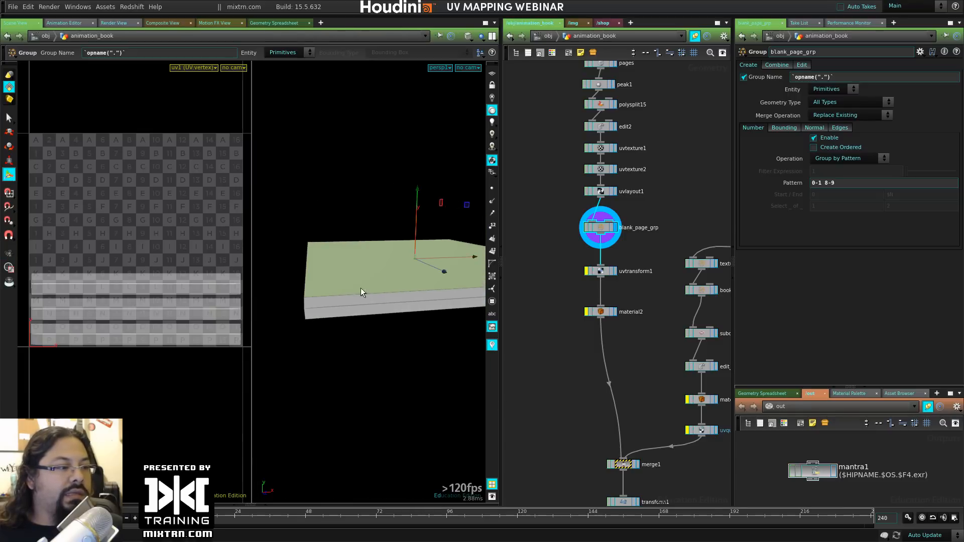
Step: Display and select uvedit3, then enlarge the perspective view to fill the viewport area
middle_drag(616, 333, 500, 280)
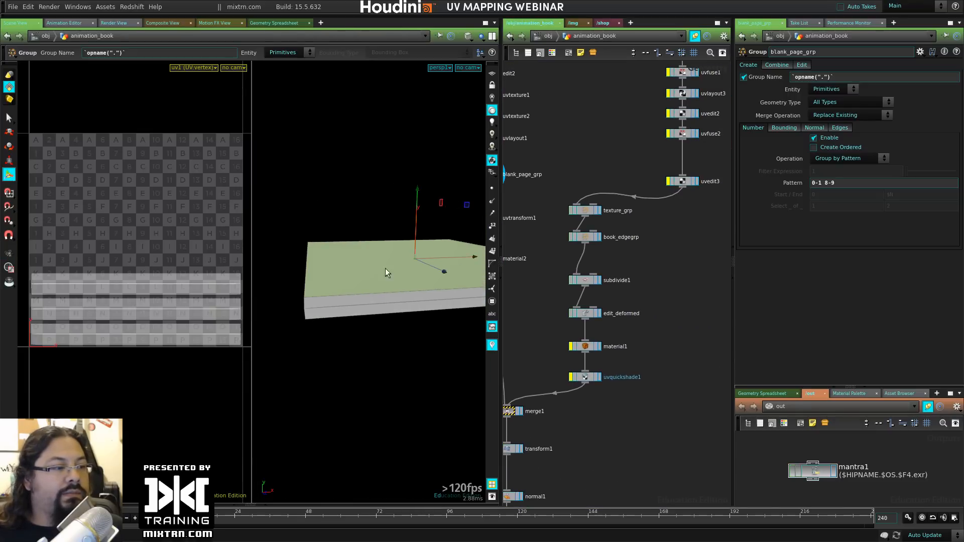
click(695, 182)
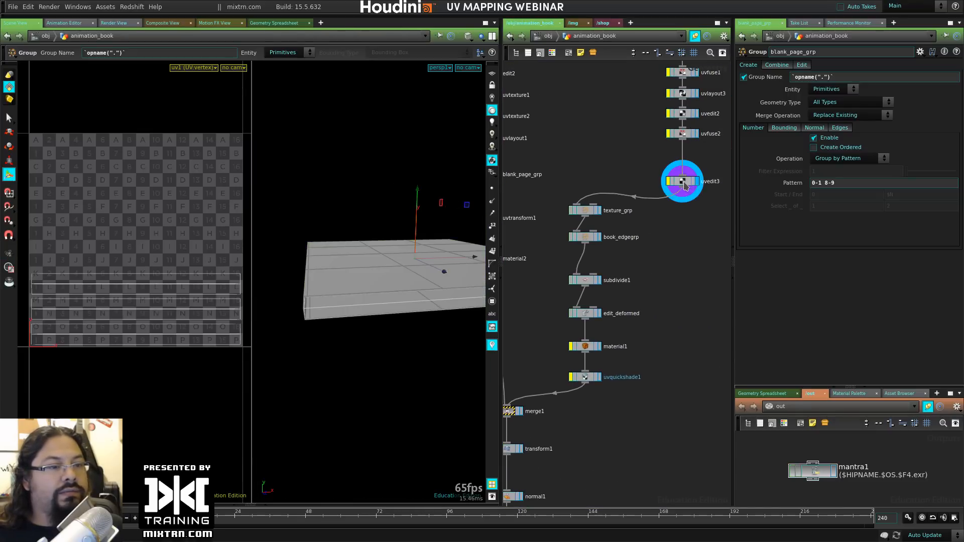
alt+drag(361, 380, 146, 411)
key(space+b)
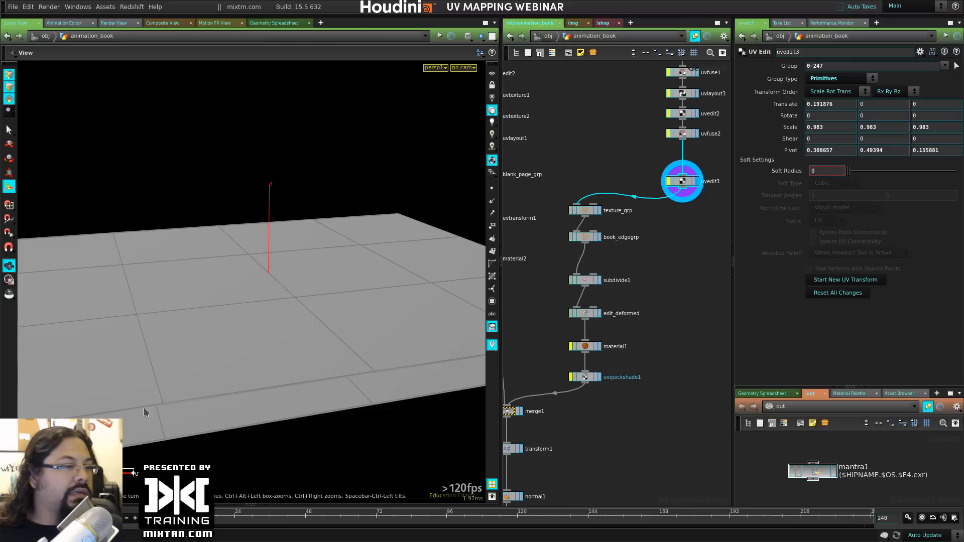
Step: Display the pages box at the start of its chain and examine its shape
middle_drag(566, 108, 639, 272)
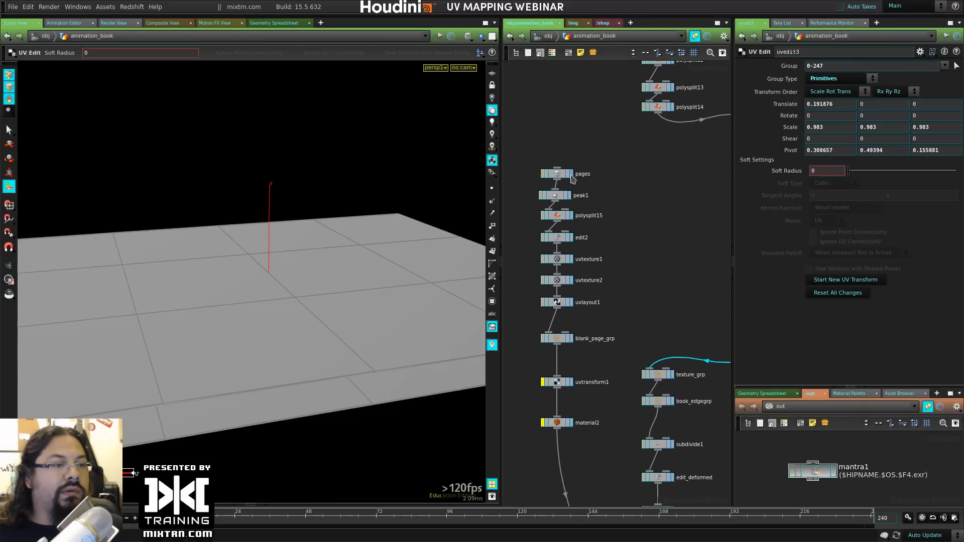
click(571, 175)
scroll(250, 372, down, 3)
alt+drag(249, 372, 384, 369)
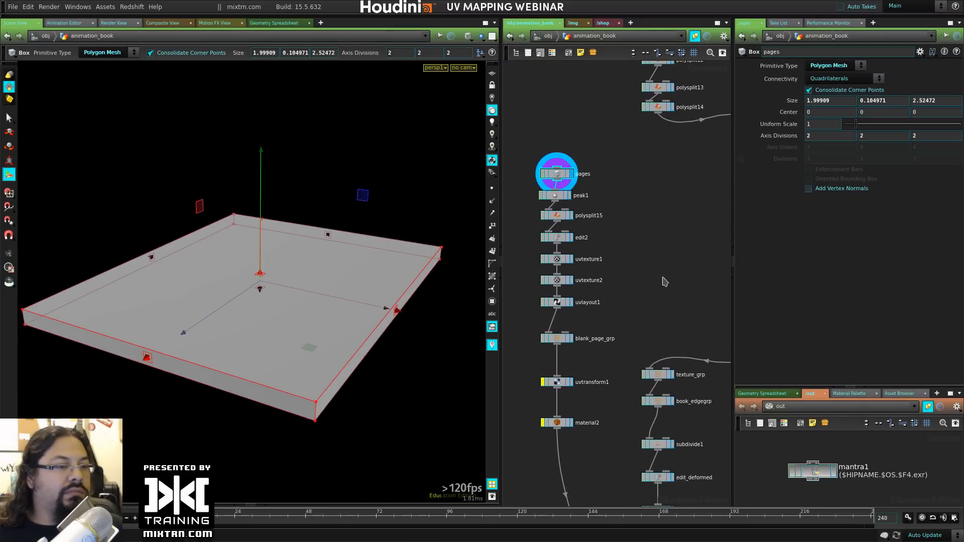
Step: Bypass uvtexture1, uvtexture2 and uvlayout1 in the pages chain
middle_drag(575, 314, 563, 237)
drag(623, 173, 539, 217)
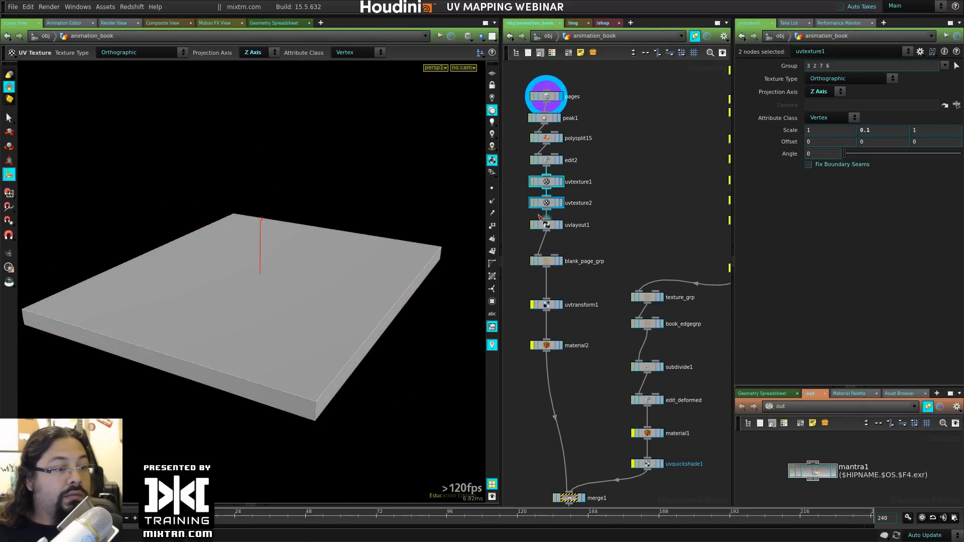
drag(618, 172, 553, 250)
click(532, 227)
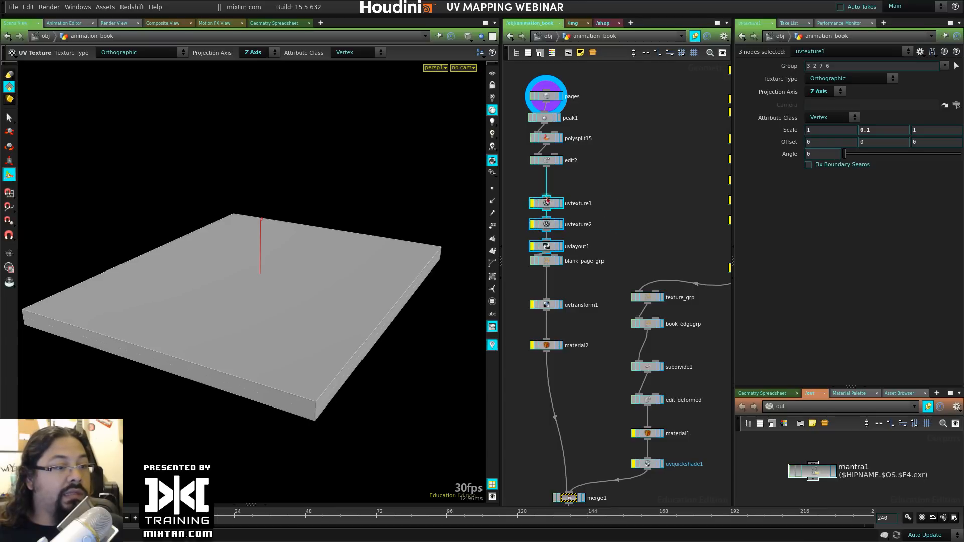
middle_drag(614, 211, 688, 221)
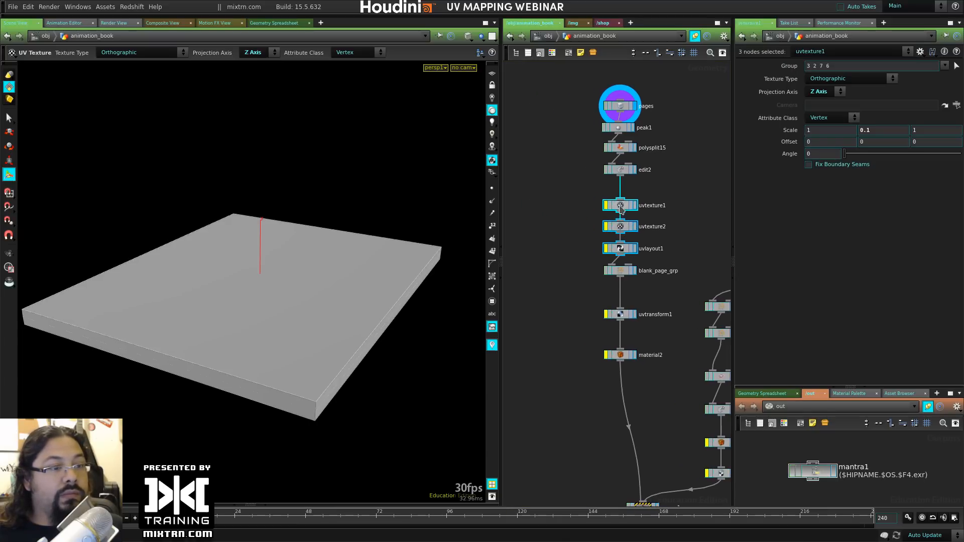
Step: Display and select edit2 and examine the page block from the side
click(635, 170)
click(623, 171)
alt+drag(326, 313, 378, 284)
middle_drag(626, 329, 570, 291)
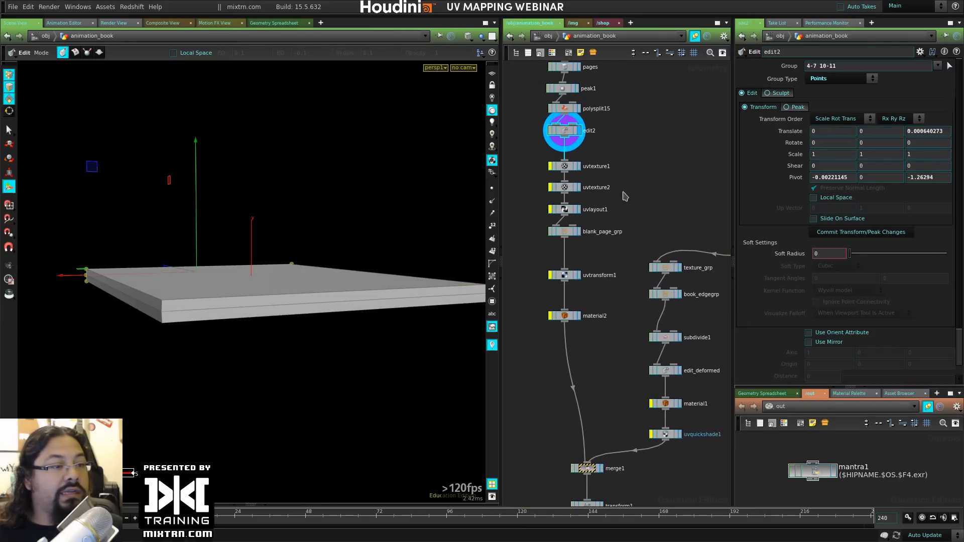
Step: Delete uvtexture1, uvtexture2, uvlayout1 and uvtransform1 from the pages chain
middle_drag(623, 195, 628, 252)
drag(646, 212, 533, 287)
key(Delete)
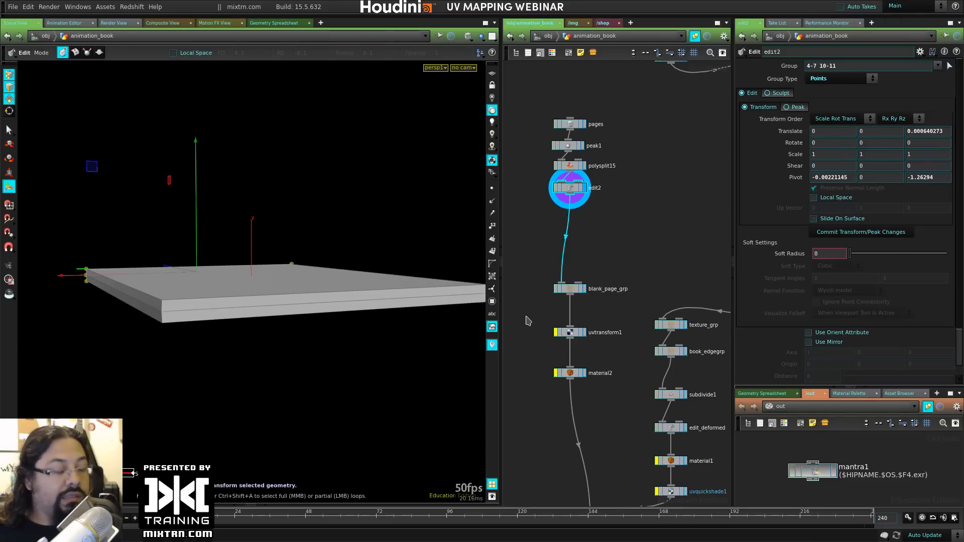
drag(528, 320, 583, 383)
key(Delete)
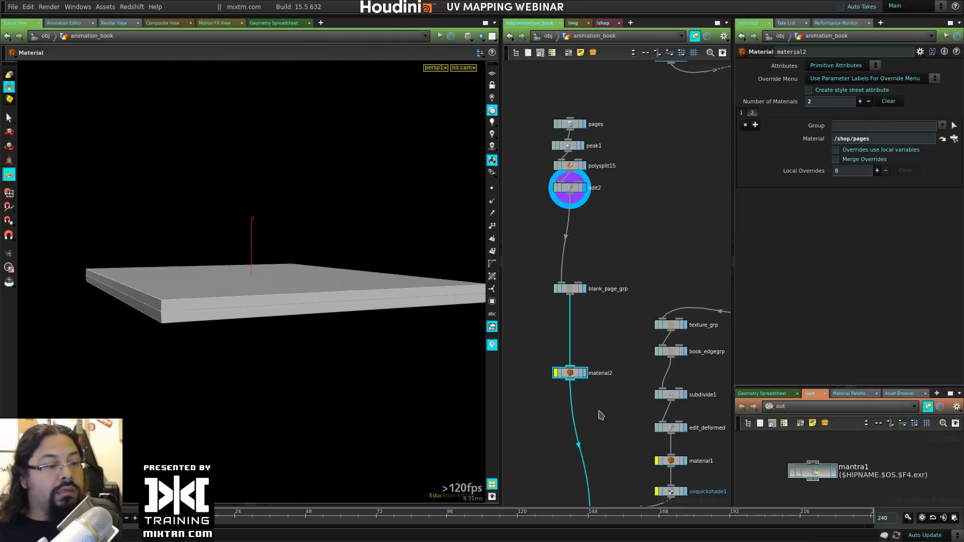
Step: Move material2 down to just above merge1 and widen the network editor pane
middle_drag(600, 413, 552, 320)
drag(526, 279, 525, 381)
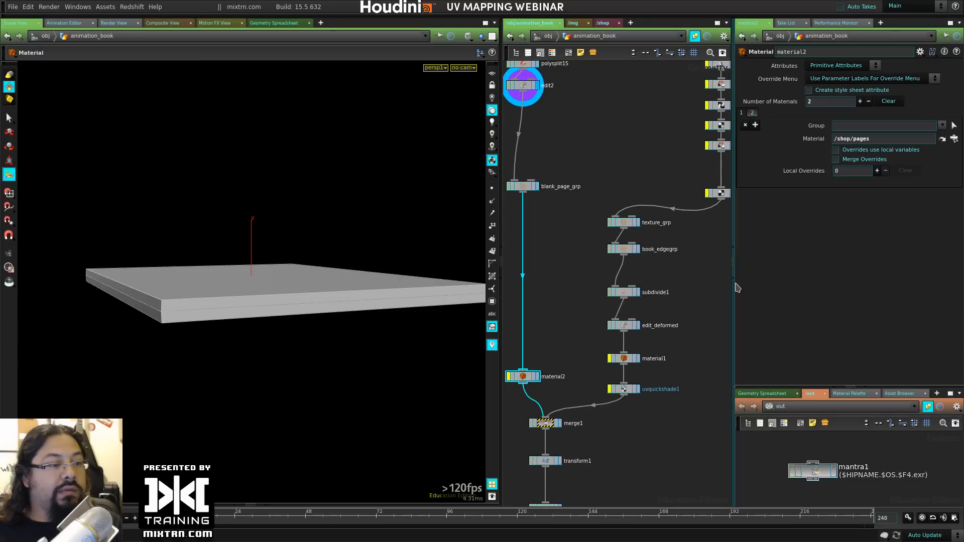
drag(734, 285, 776, 347)
Step: Select uvquickshade1 and examine the UV node chain from uvproject1 down to uvedit3
middle_drag(723, 347, 663, 397)
drag(640, 420, 583, 455)
middle_drag(710, 317, 672, 469)
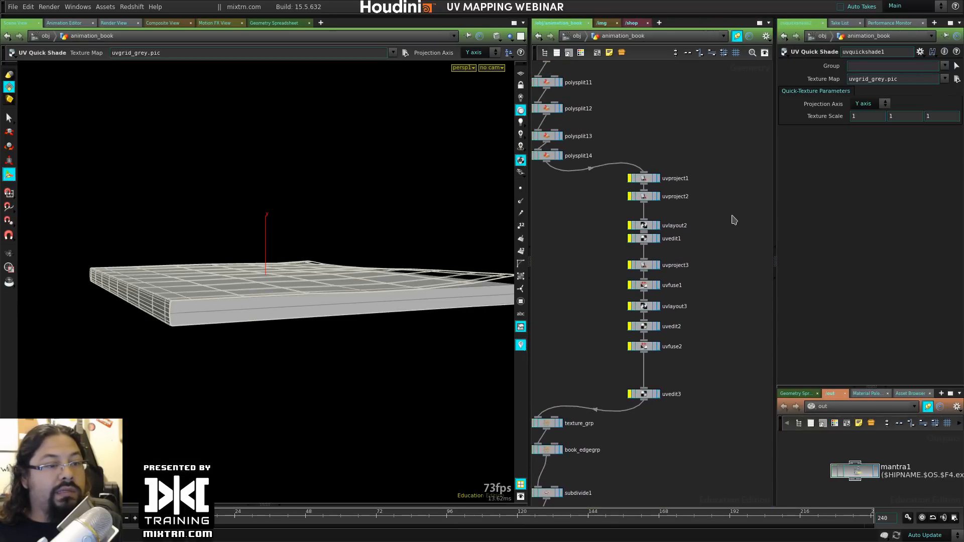
middle_drag(578, 255, 586, 251)
middle_drag(608, 218, 696, 225)
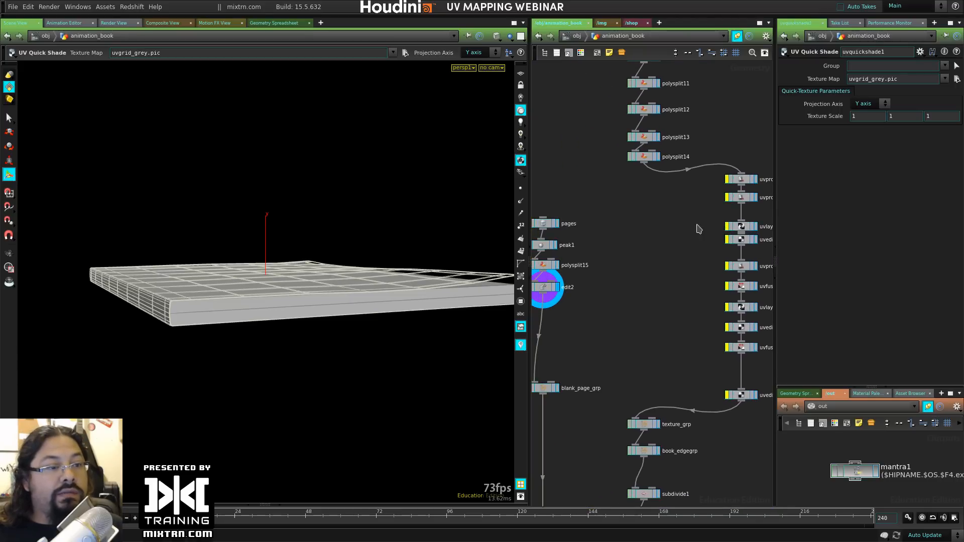
middle_drag(639, 339, 610, 304)
Step: Display and select polysplit14, the last modelling node before the UV chain, and view its geometry
click(630, 121)
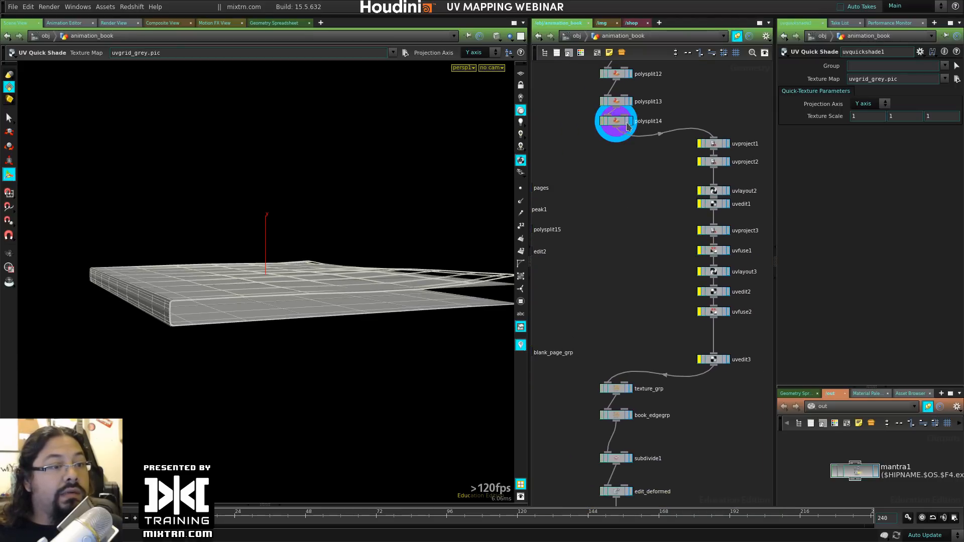
click(617, 122)
alt+drag(342, 323, 175, 332)
Step: Display polysplit2 and examine the edges it has at that early stage of the polysplit chain
middle_drag(636, 224, 637, 383)
middle_drag(721, 180, 717, 406)
middle_drag(687, 188, 675, 136)
click(614, 136)
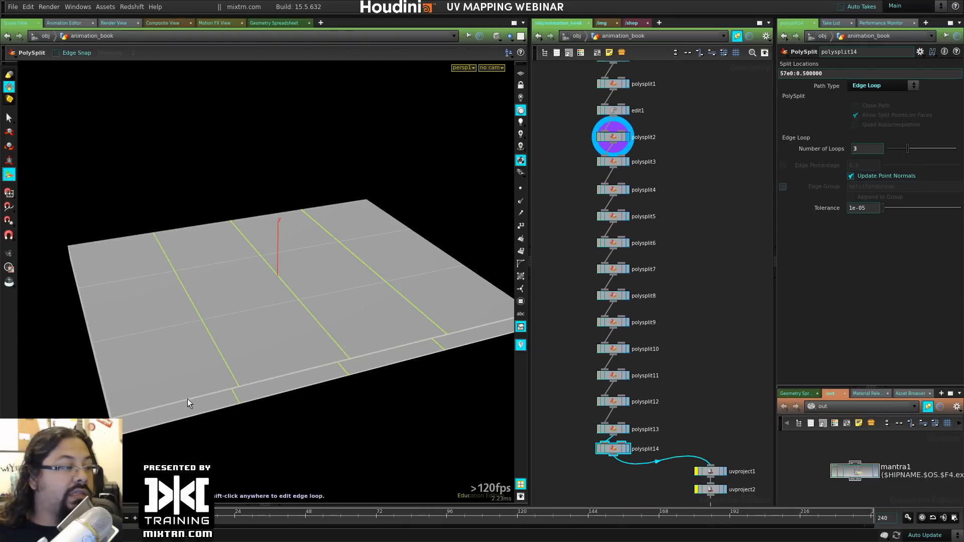
drag(325, 396, 225, 340)
right_drag(225, 340, 218, 361)
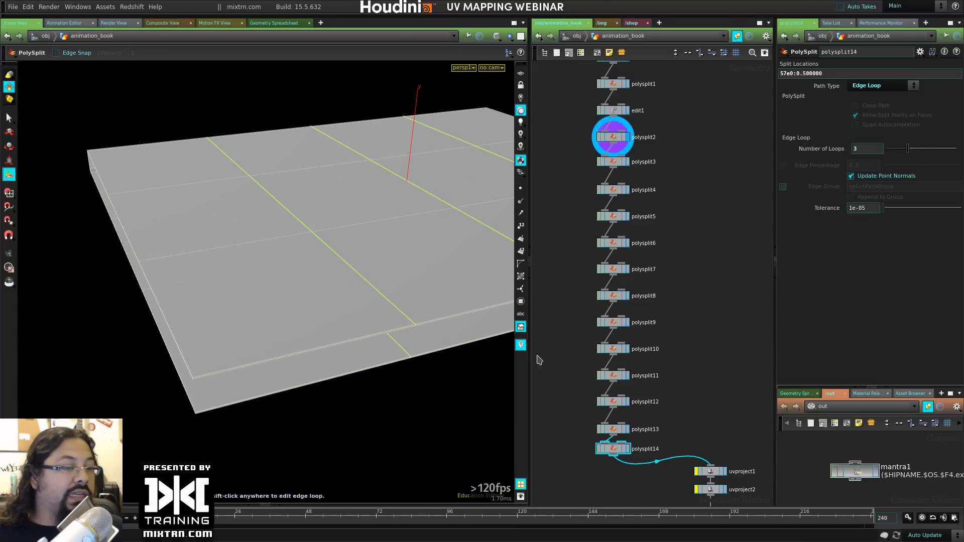
Step: Set the display back to polysplit14 and bring the whole book cover into view
middle_drag(691, 328, 686, 135)
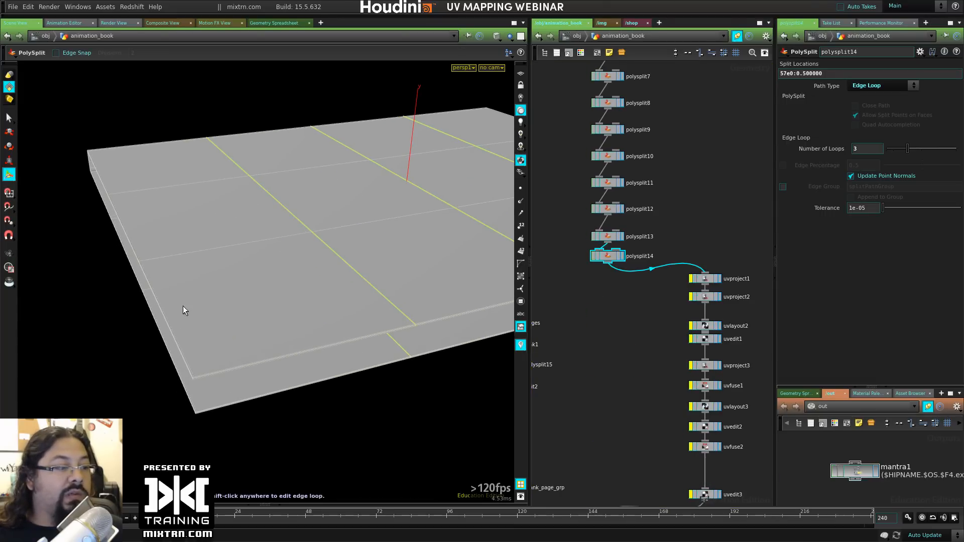
click(621, 260)
drag(432, 321, 306, 346)
middle_drag(614, 357, 651, 245)
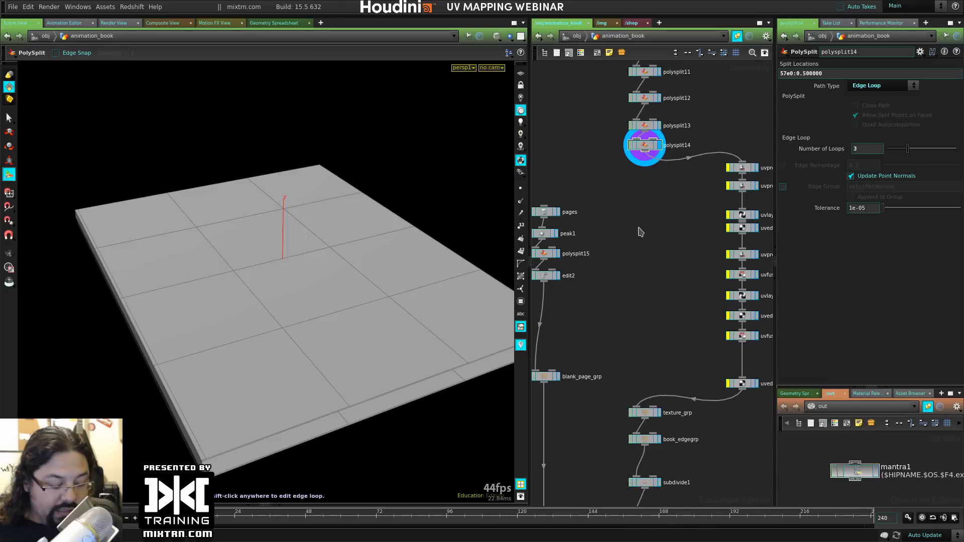
key(Tab)
text(uv)
key(Escape)
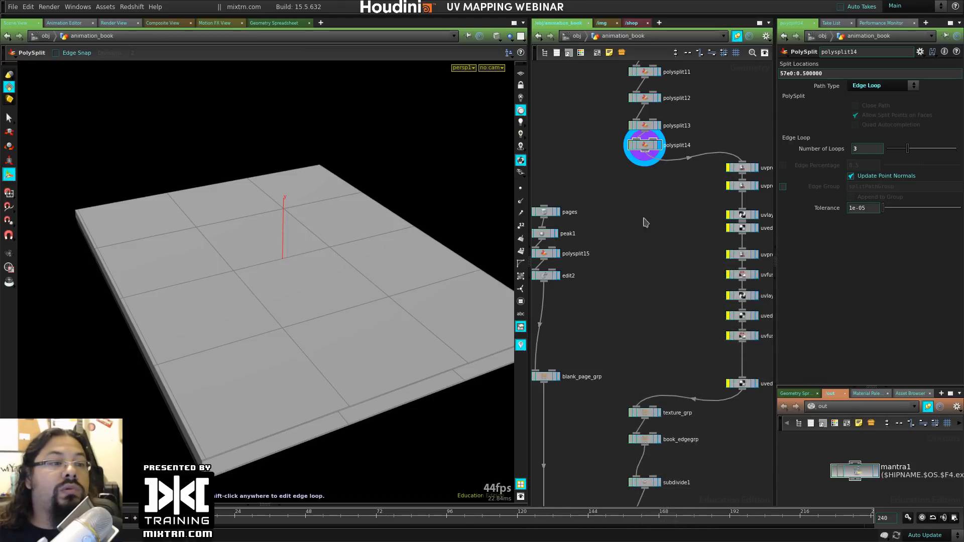
Step: Select two adjacent faces on top of the book cover and grow the selection across the whole connected top surface
drag(362, 329, 306, 316)
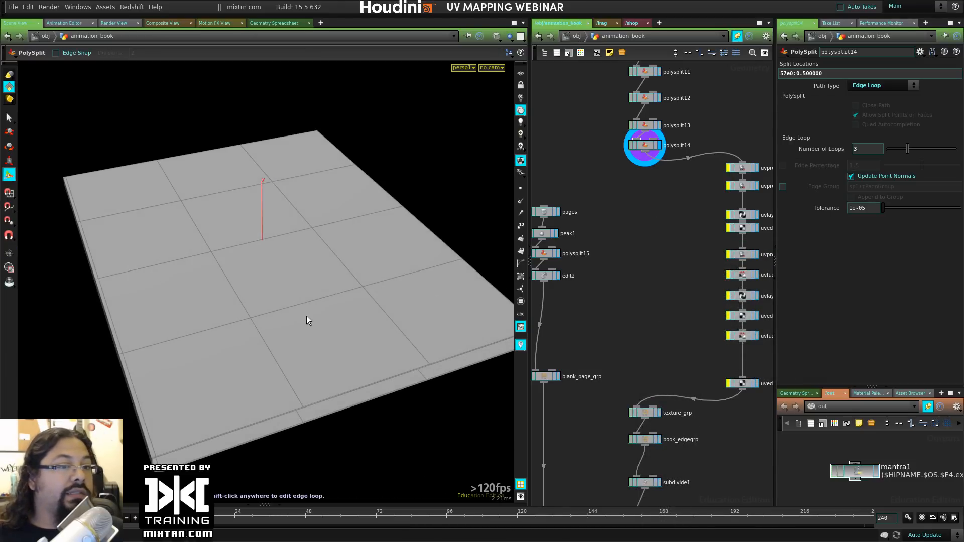
middle_drag(680, 254, 707, 261)
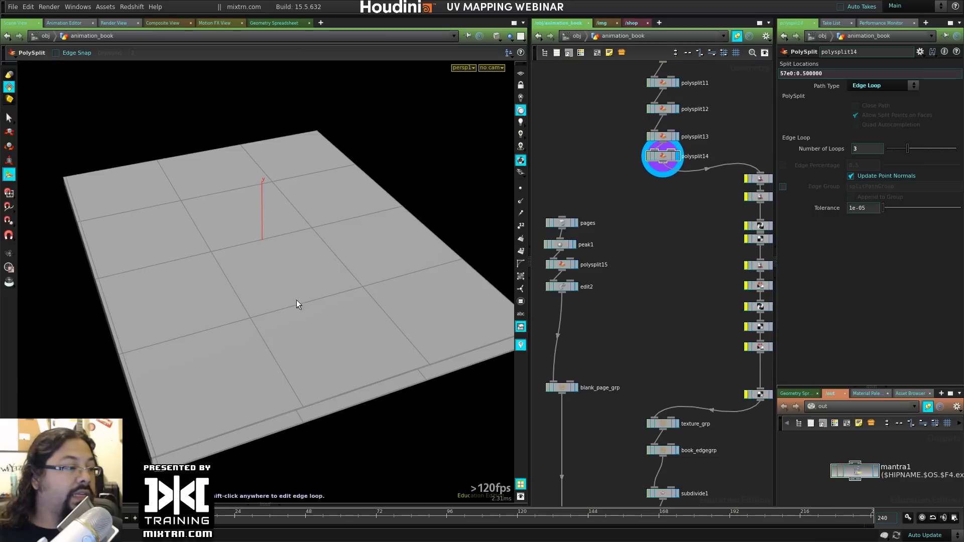
key(s)
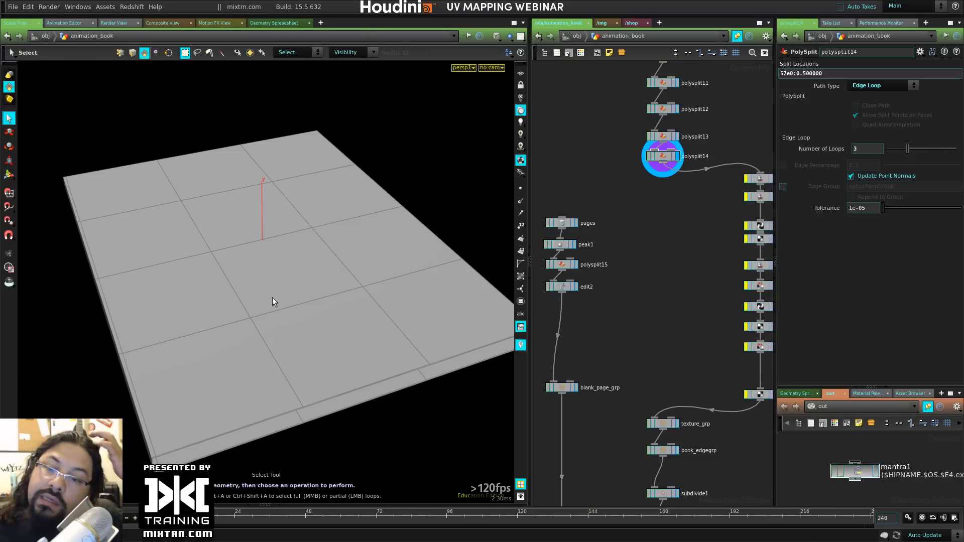
click(258, 306)
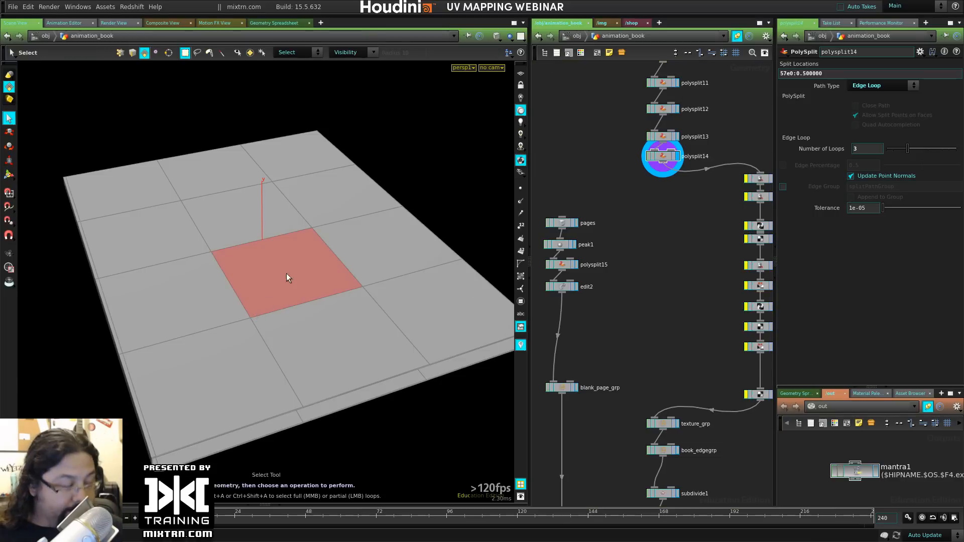
click(269, 253)
shift+click(252, 221)
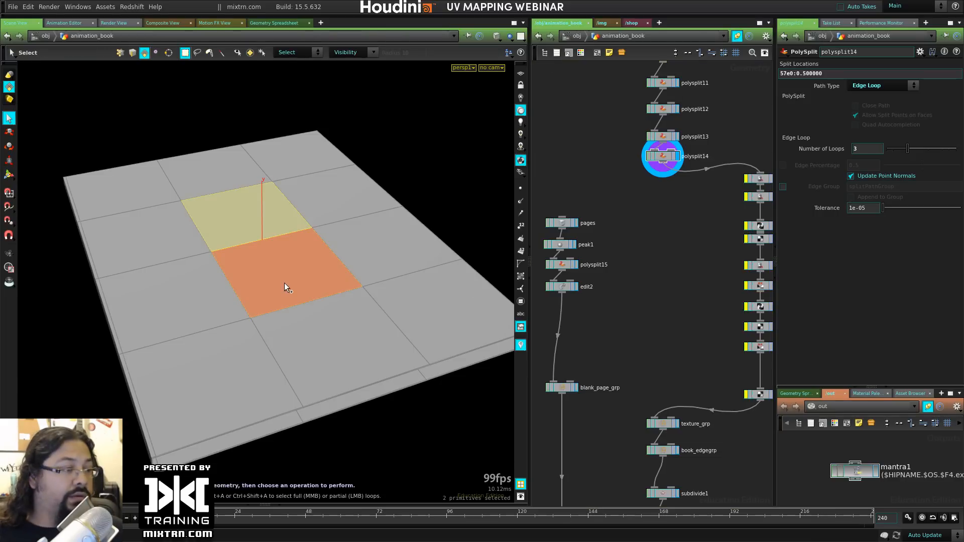
key(shift+g)
key(shift+g)
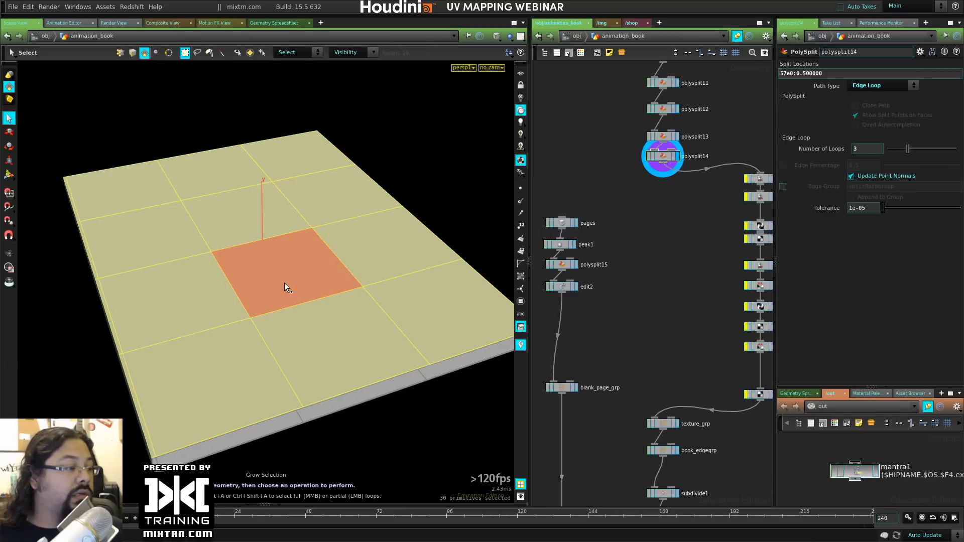
Step: Examine the cover's edges and corner to check where the grown face selection ends
alt+drag(129, 327, 295, 323)
alt+middle_drag(289, 320, 359, 197)
alt+right_drag(359, 198, 426, 297)
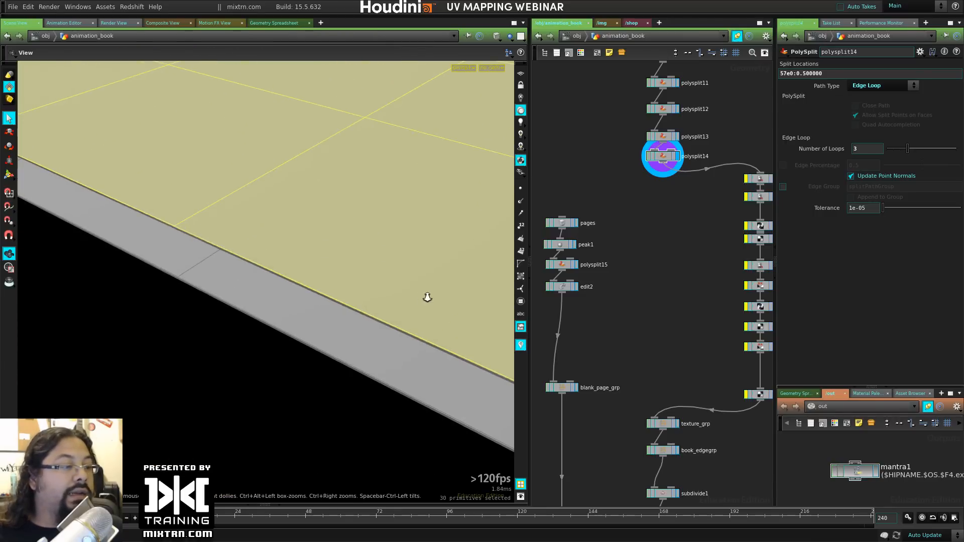
alt+drag(426, 297, 329, 320)
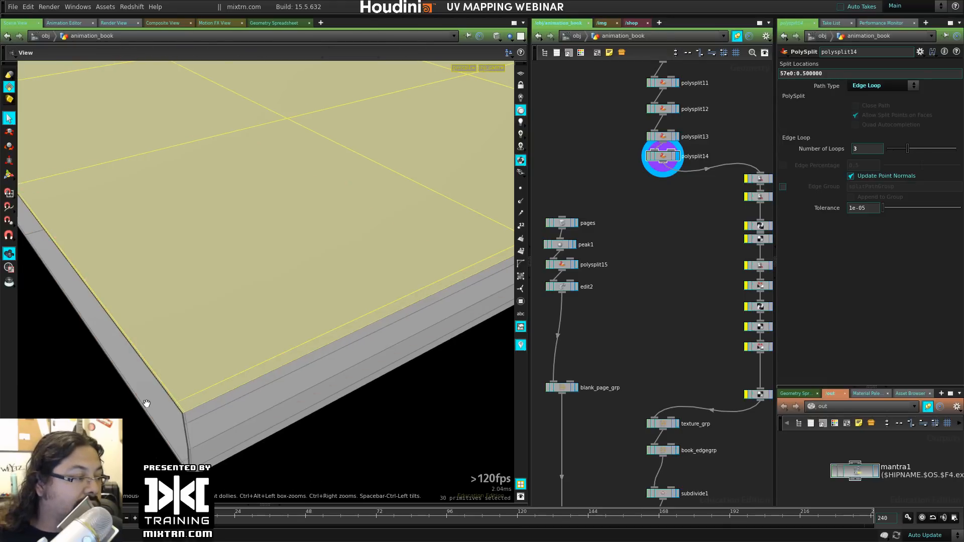
alt+right_drag(144, 401, 186, 401)
alt+drag(185, 402, 252, 324)
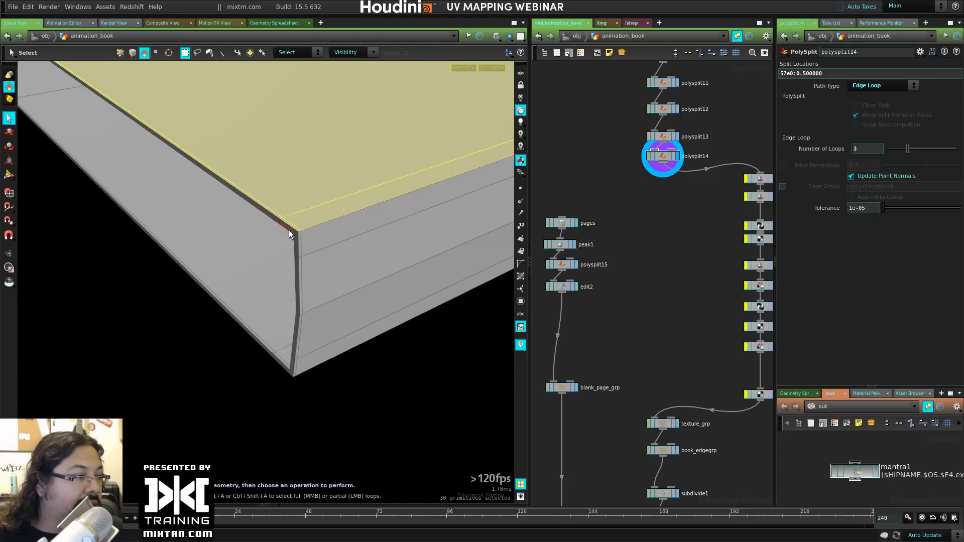
alt+drag(410, 239, 456, 327)
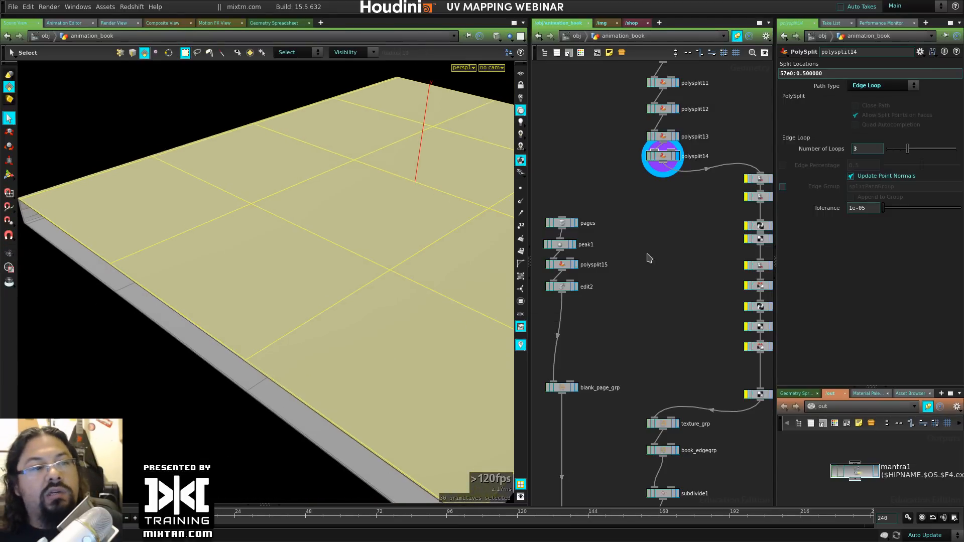
Step: Review the modelling chain from the cover node down to polysplit14 and the UV nodes that follow it
middle_drag(650, 141, 641, 358)
middle_drag(633, 192, 613, 407)
click(374, 293)
click(333, 288)
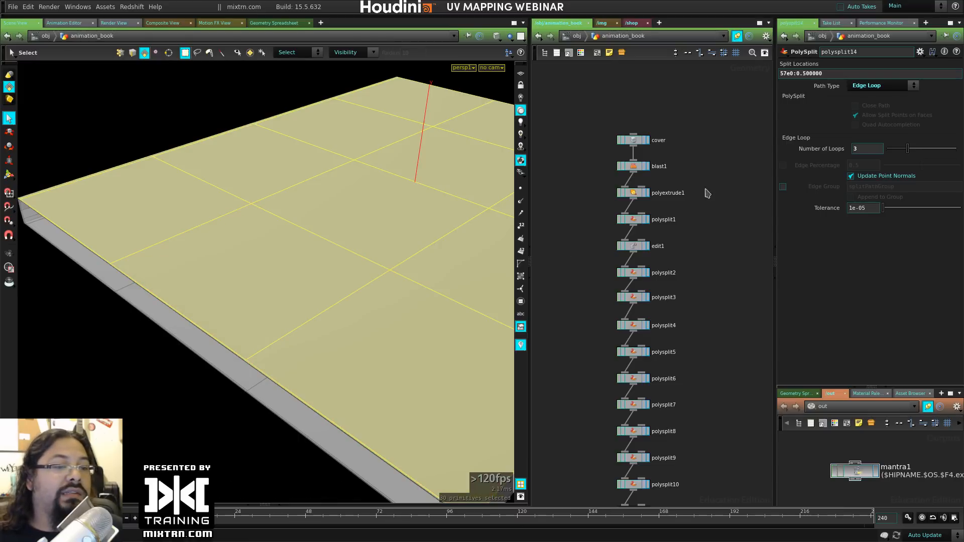
middle_drag(693, 354, 676, 146)
middle_drag(691, 346, 679, 180)
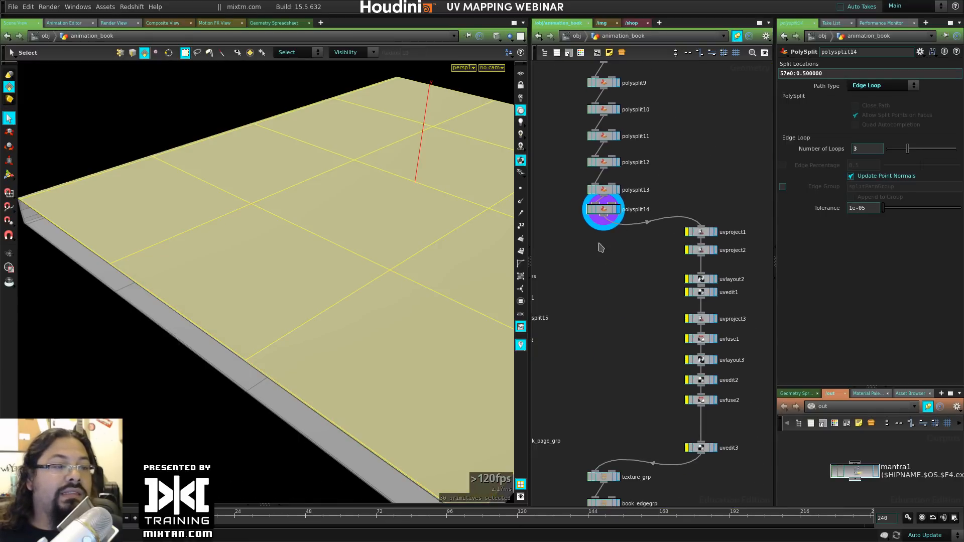
Step: Convert the selected top faces of the cover to a vertex selection
drag(258, 298, 278, 286)
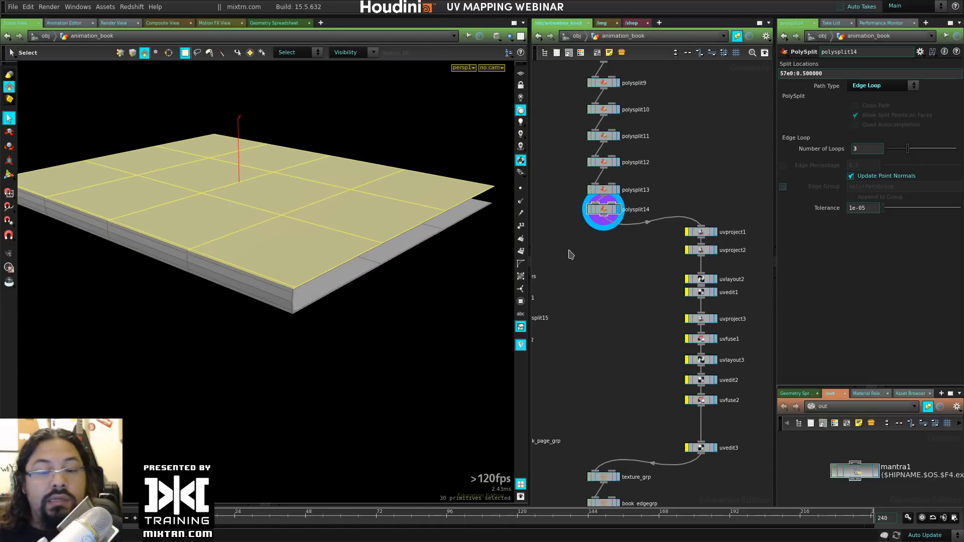
drag(359, 207, 319, 332)
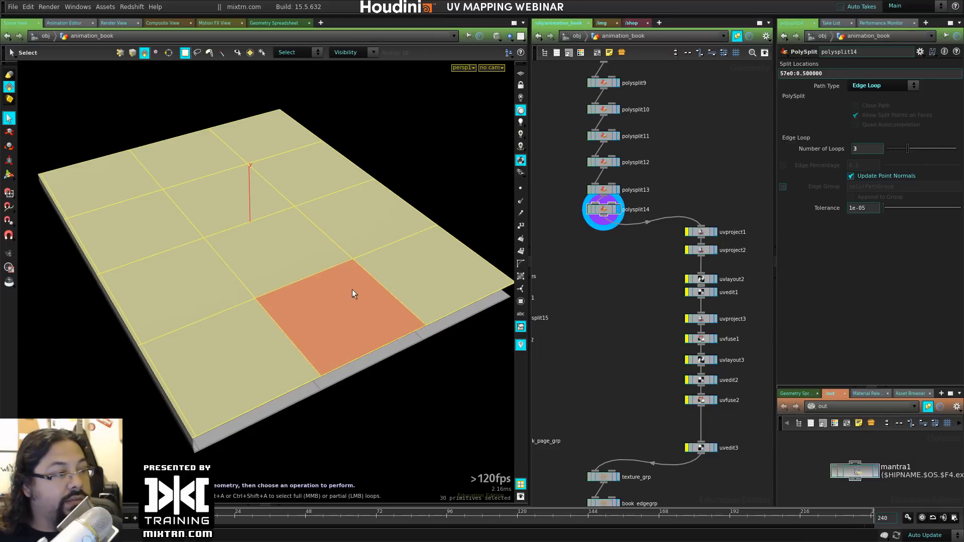
right_click(270, 237)
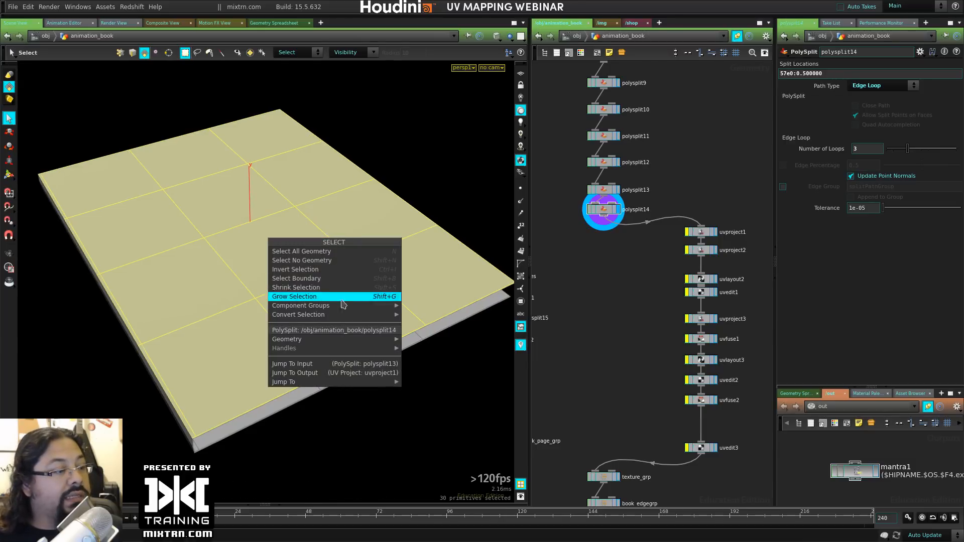
mouse_move(362, 315)
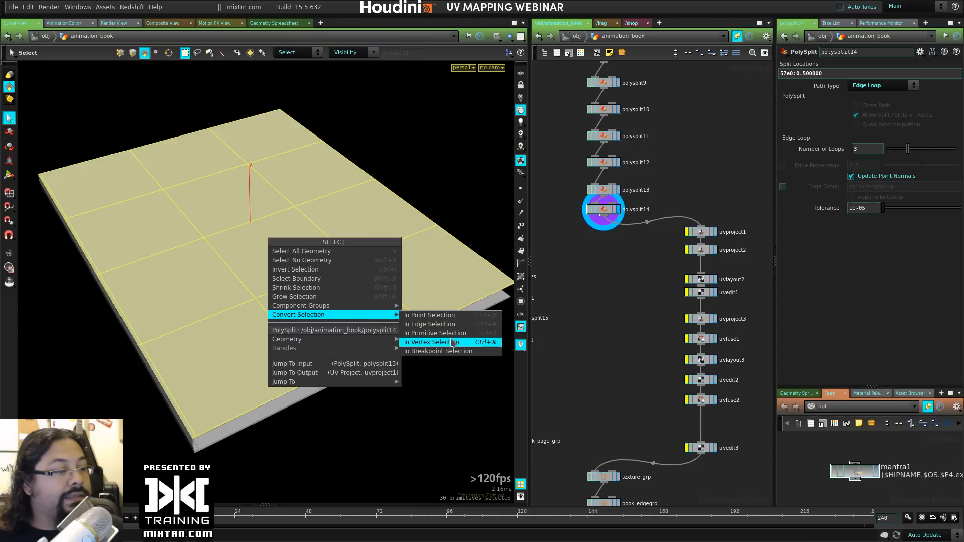
right_click(265, 204)
mouse_move(357, 278)
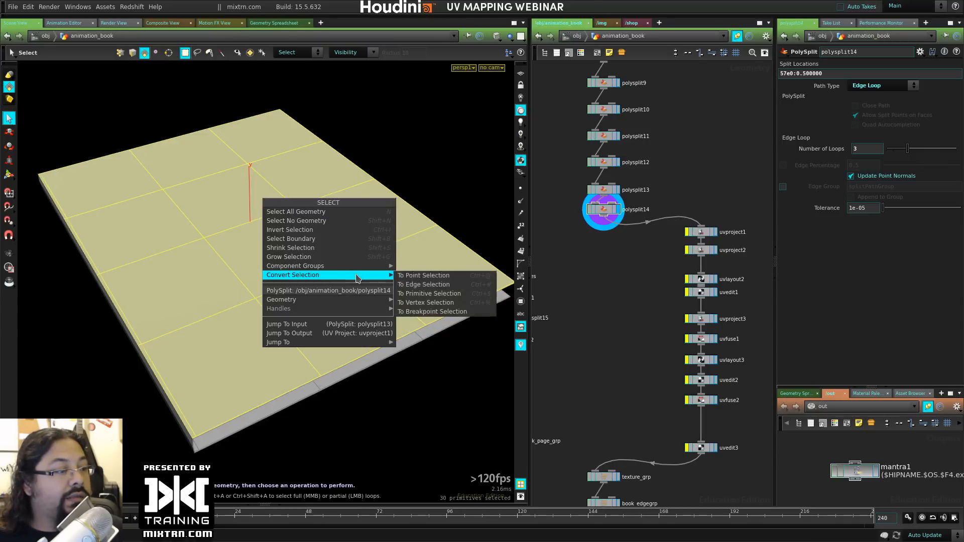
click(448, 304)
Step: Apply an orthographic UV Project to the selected cover vertices, inserted after polysplit14
click(335, 15)
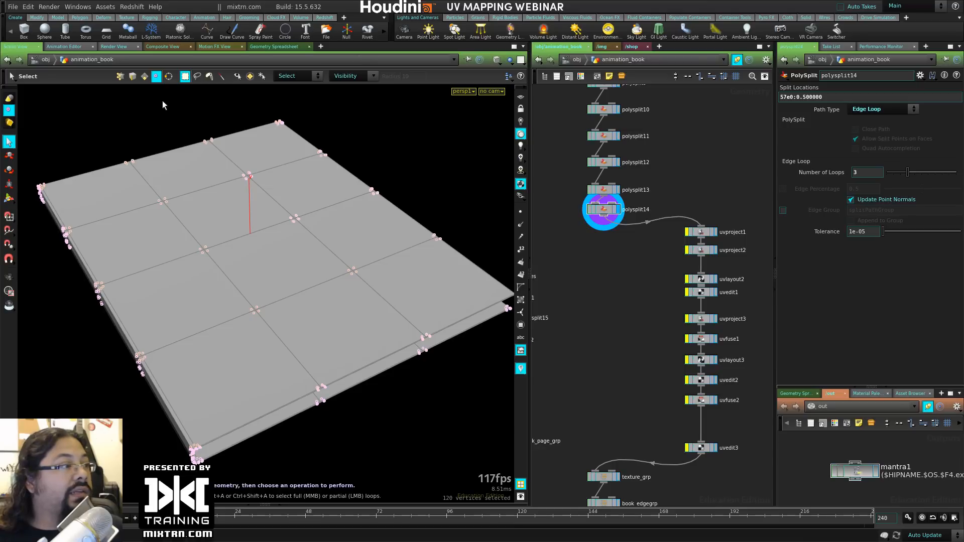
click(125, 18)
click(16, 31)
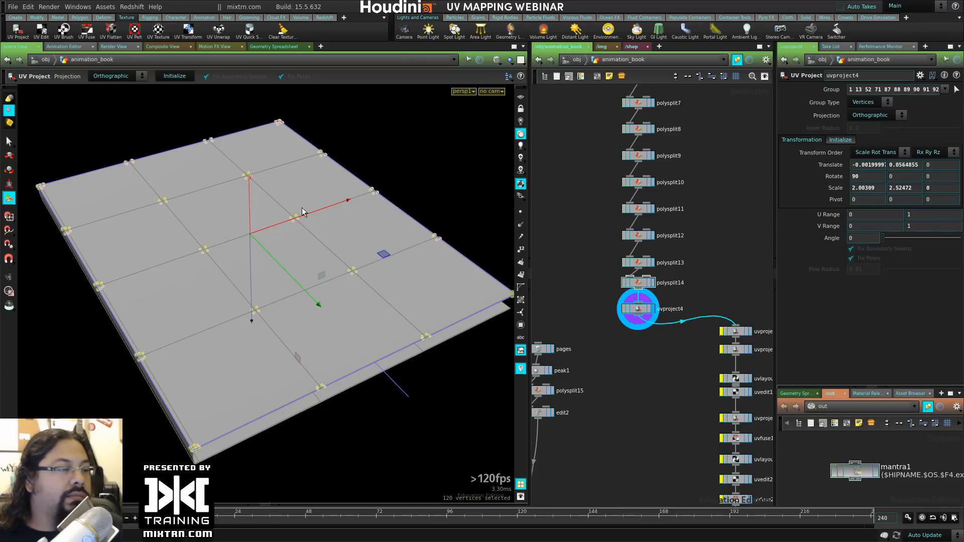
Step: Examine the projection plane over the cover in both wireframe and shaded display
key(space)
drag(402, 315, 348, 333)
alt+drag(252, 330, 244, 329)
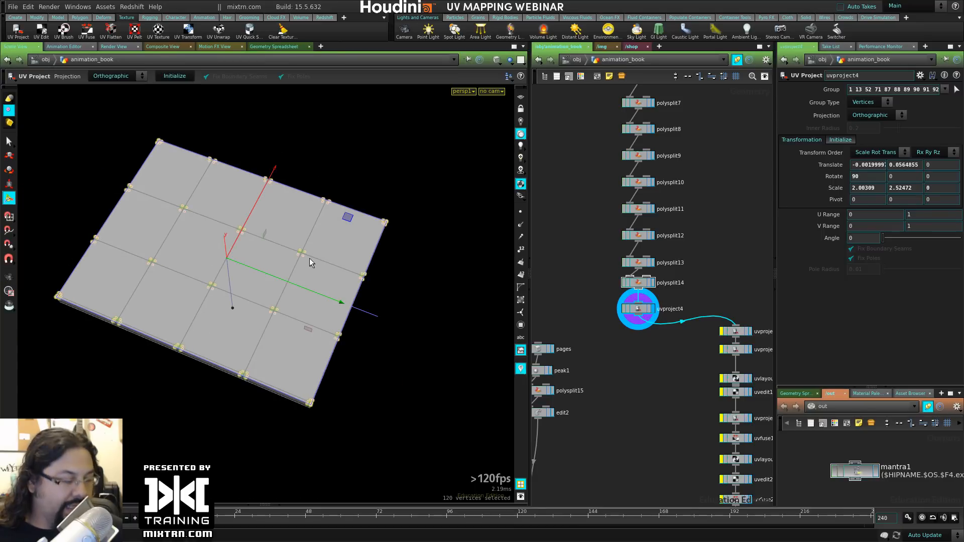
key(shift+w)
alt+middle_drag(383, 320, 393, 325)
alt+right_drag(394, 325, 421, 324)
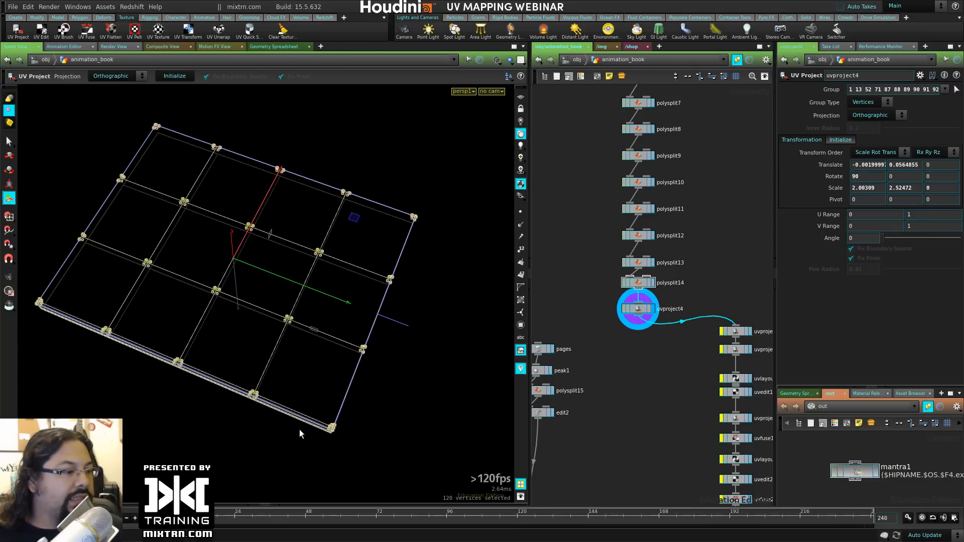
key(w)
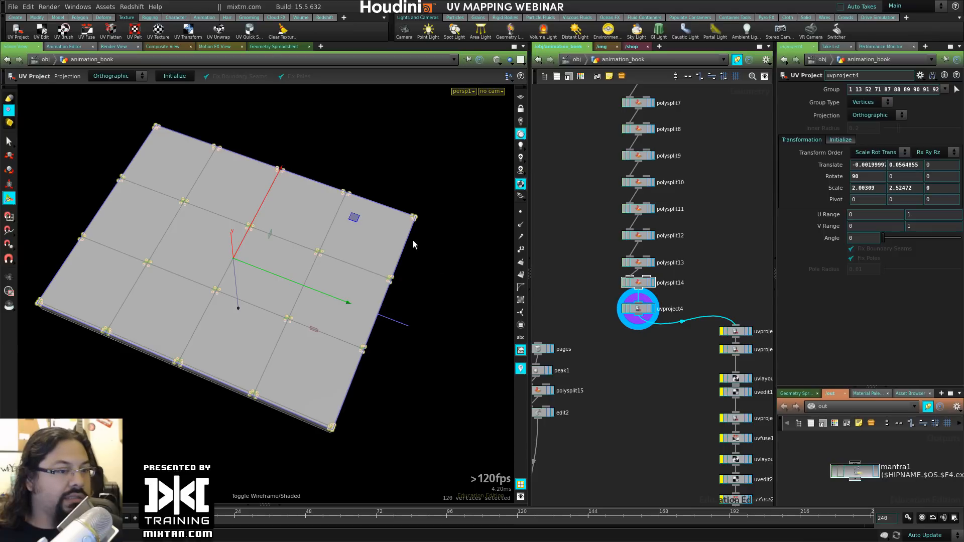
Step: Place uvproject4 close beneath polysplit14 and disconnect it from the old UV chain starting at uvproject1
drag(640, 311, 640, 306)
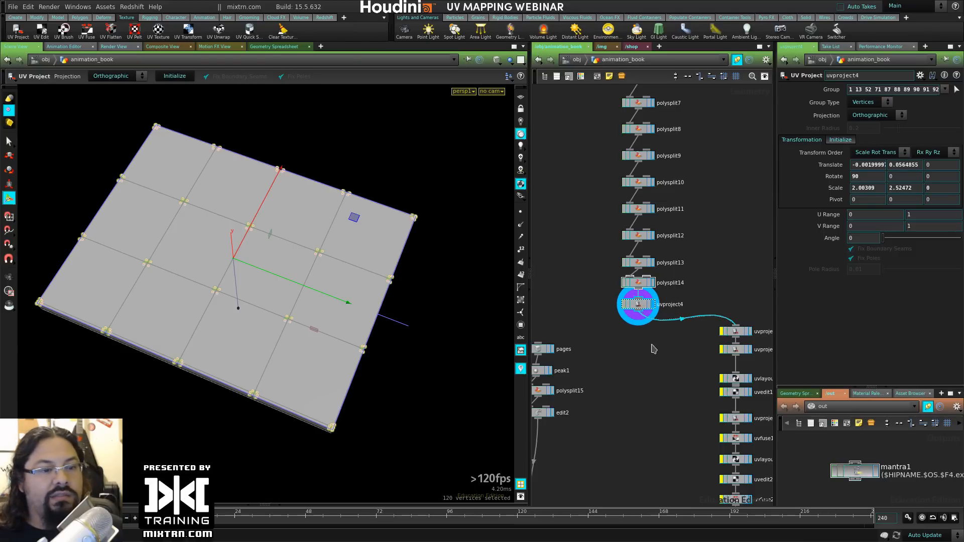
middle_drag(644, 336, 627, 267)
drag(726, 257, 735, 203)
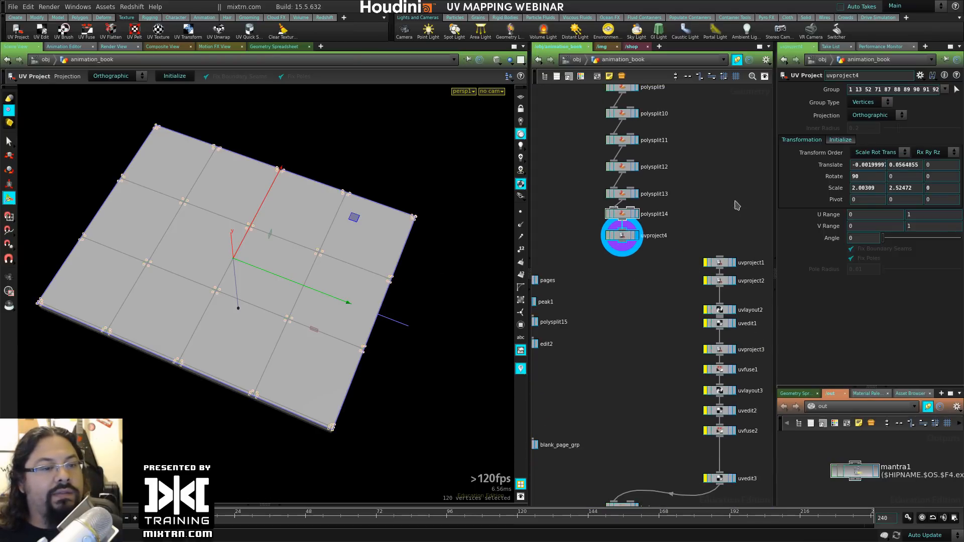
middle_drag(646, 371, 646, 187)
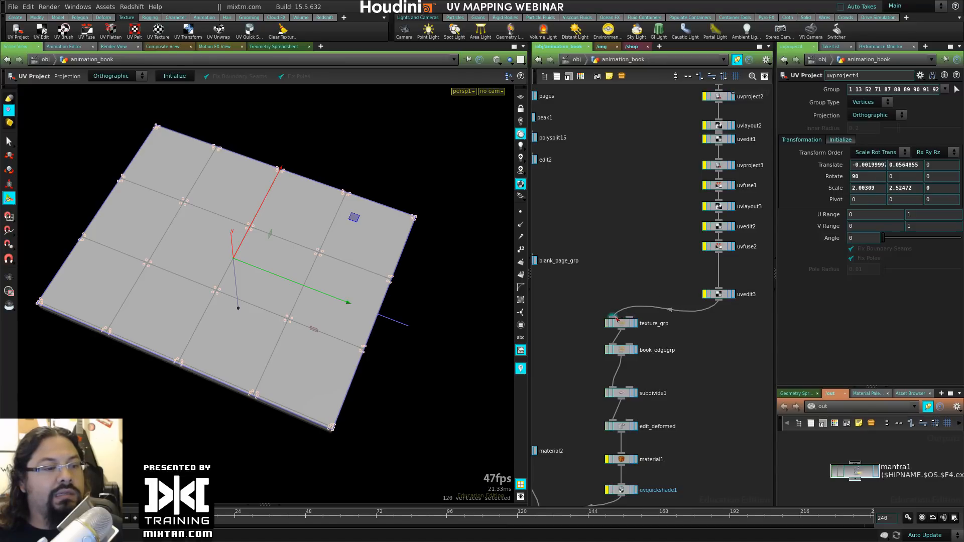
middle_drag(657, 265, 679, 450)
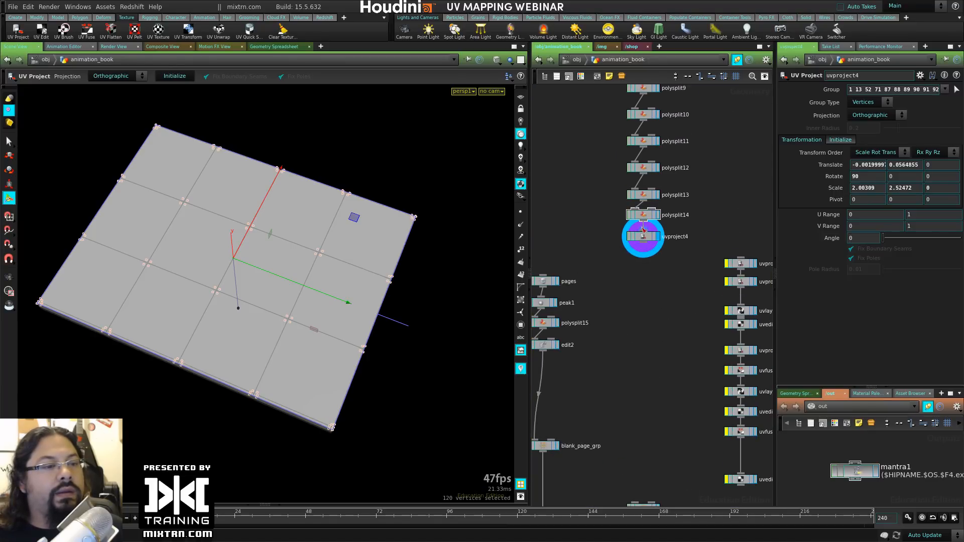
Step: Select uvproject4, inspect its projection on the cover, and show the UV layout beside the perspective view
click(644, 238)
alt+drag(185, 300, 146, 301)
alt+right_drag(146, 302, 256, 279)
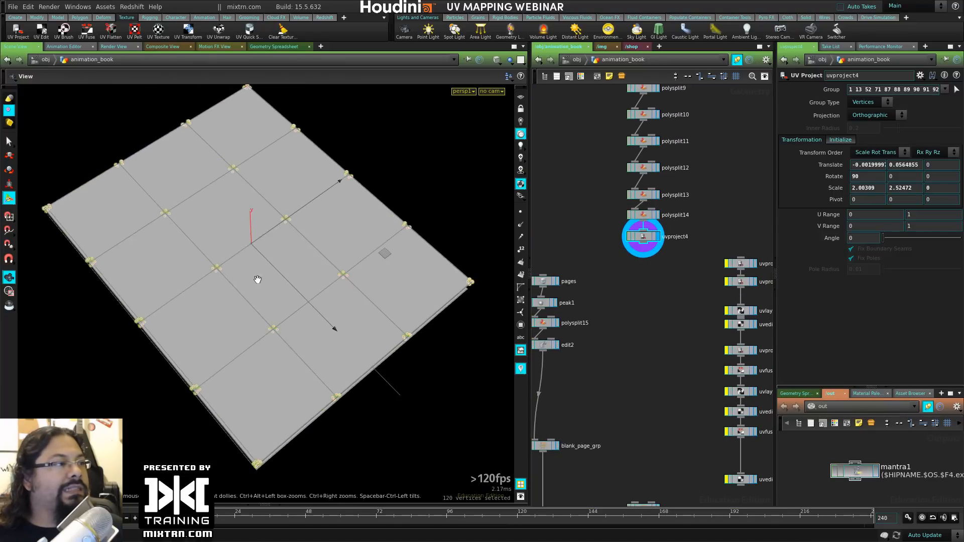
alt+drag(256, 279, 232, 251)
alt+right_drag(232, 252, 381, 276)
alt+middle_drag(381, 276, 353, 316)
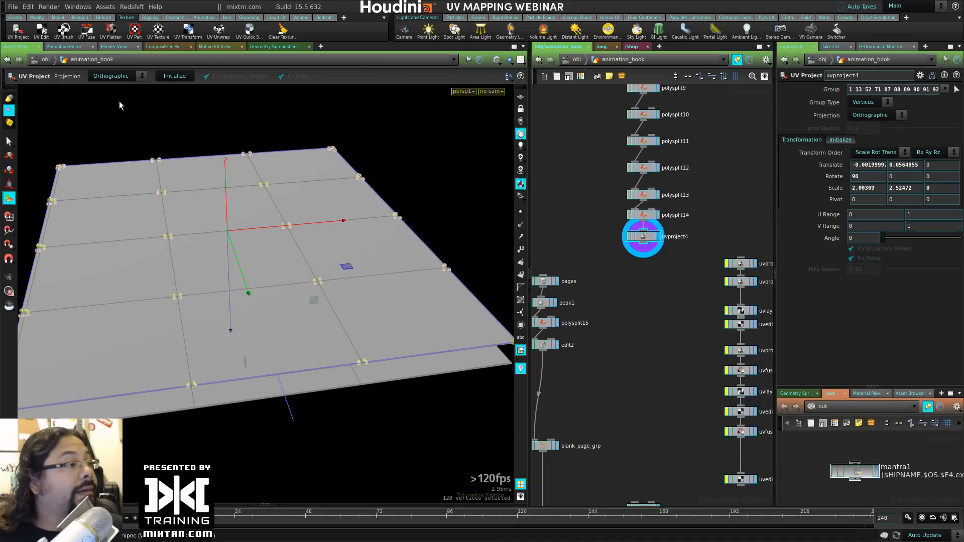
alt+drag(380, 266, 249, 363)
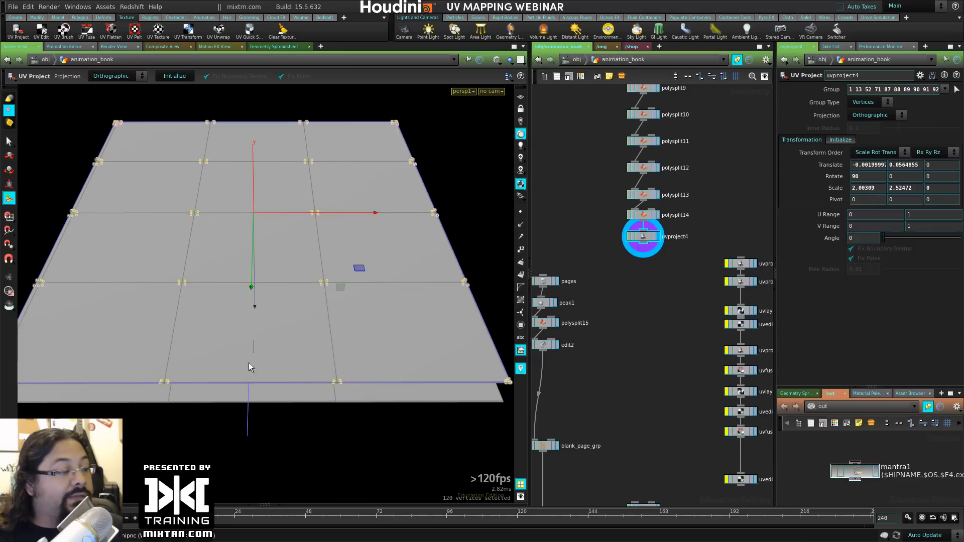
alt+right_drag(503, 261, 290, 332)
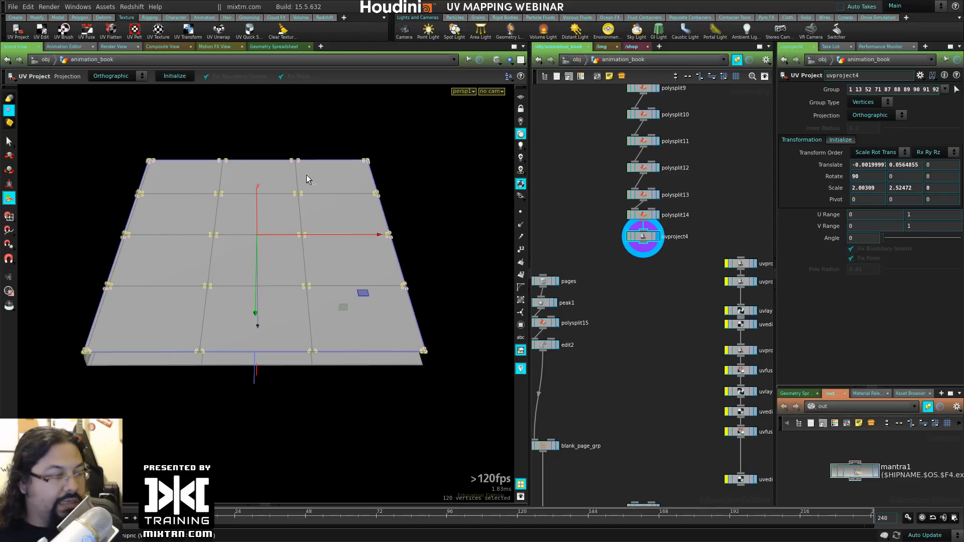
key(ctrl+4)
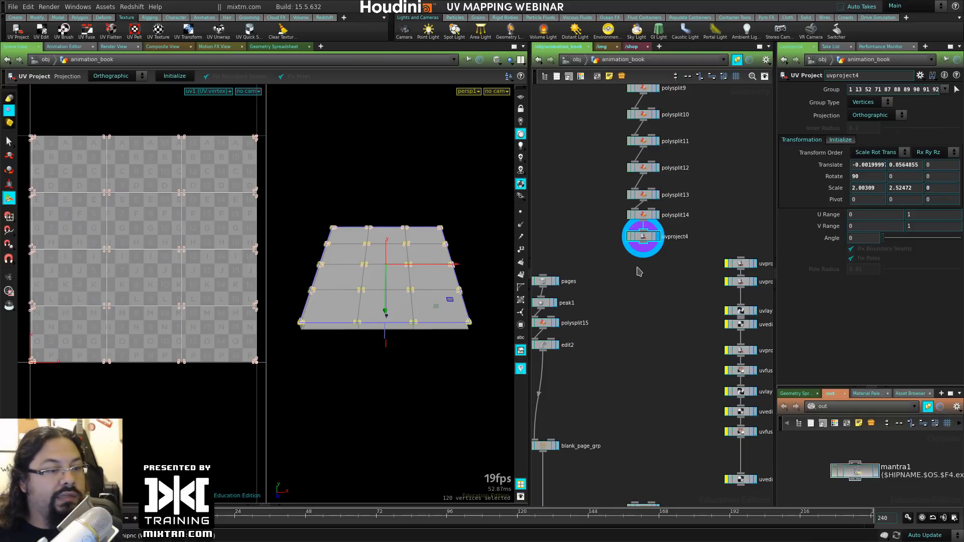
Step: Add a UV Quick Shade node directly below uvproject4 and display it
key(Tab)
text(uv q)
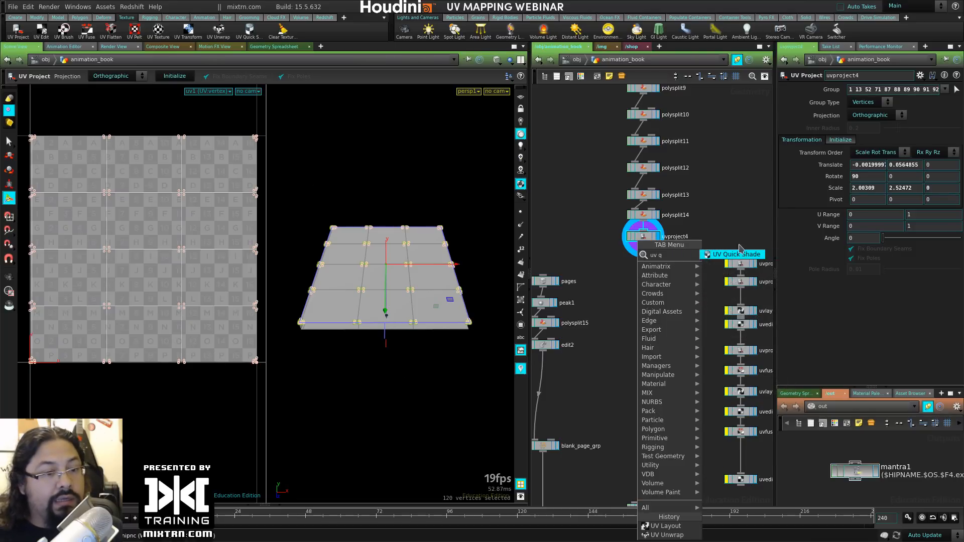
click(737, 254)
click(645, 280)
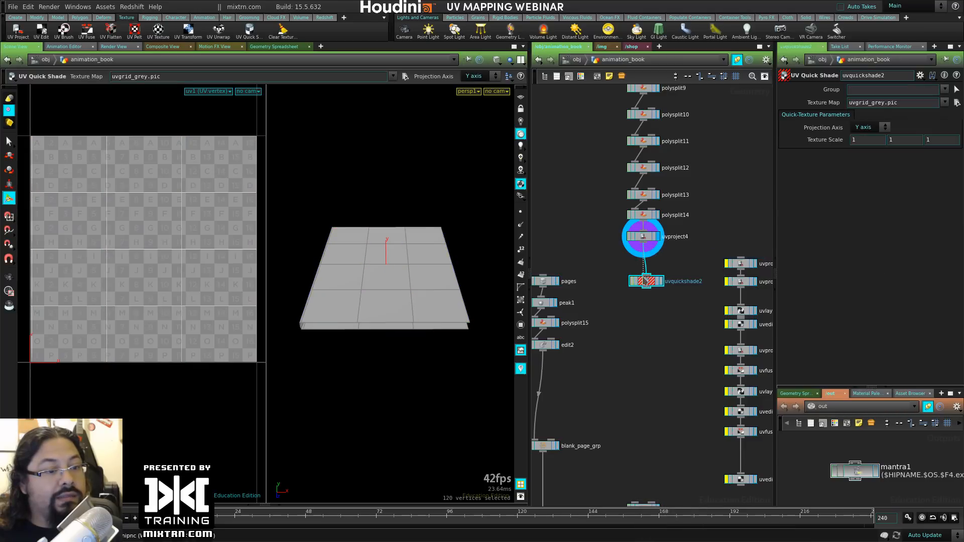
click(661, 281)
drag(651, 281, 648, 273)
Step: Examine the grid texture on the cover up close for stretching and for the orientation of its letters and numbers
alt+drag(394, 281, 366, 353)
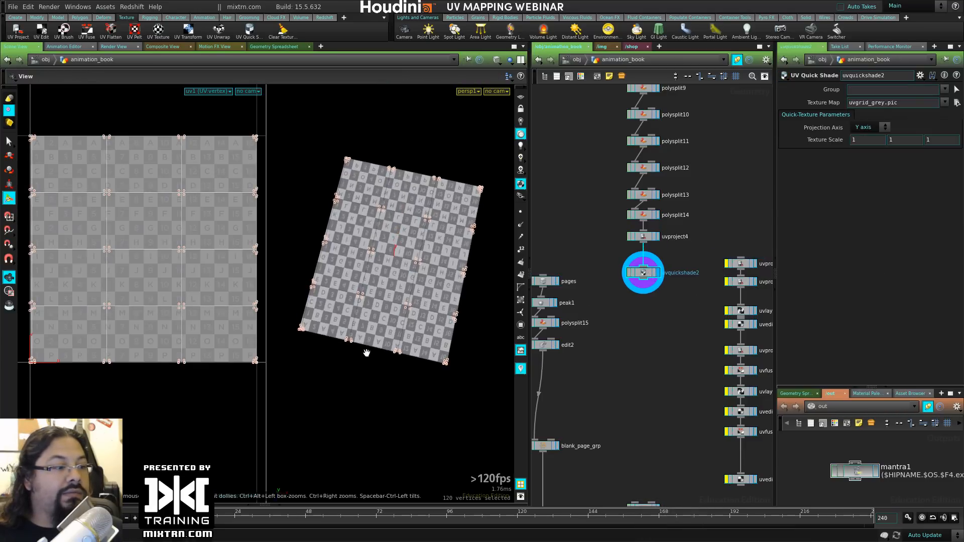
right_drag(366, 353, 383, 338)
drag(383, 338, 417, 306)
right_drag(417, 306, 405, 307)
drag(404, 306, 290, 295)
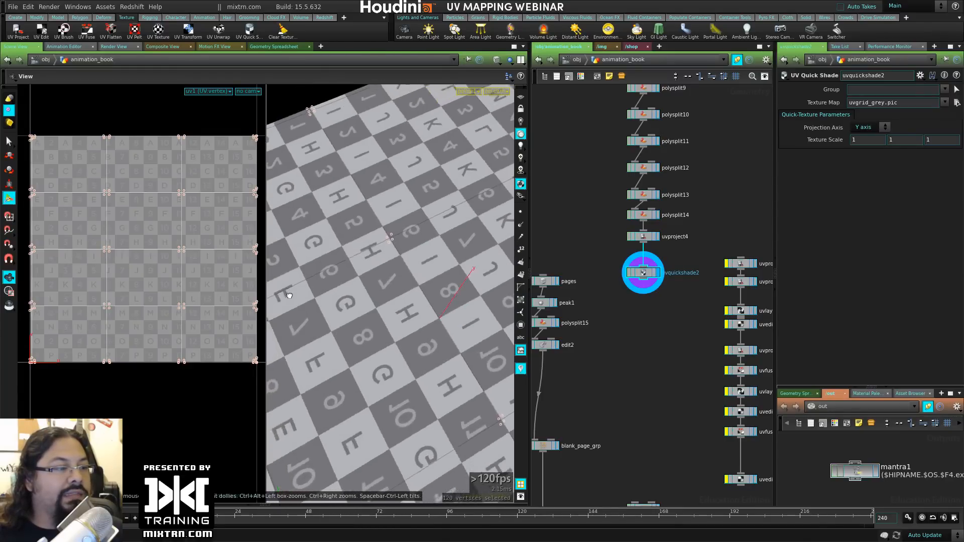
right_drag(289, 296, 301, 301)
drag(300, 301, 387, 344)
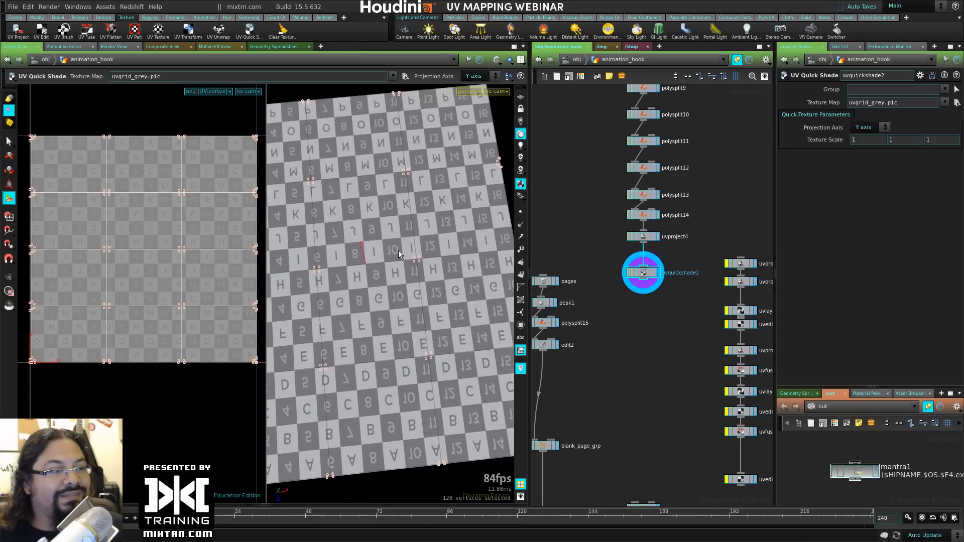
Step: Flip the uvproject4 projection by setting its Y scale to -2.52472 and check the lettering on the cover through uvquickshade2
click(644, 237)
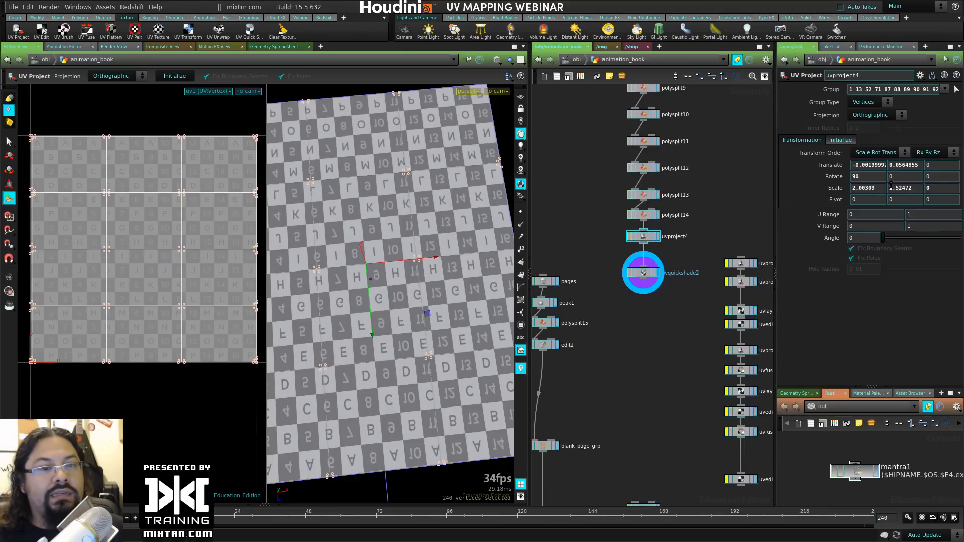
text(-)
key(Return)
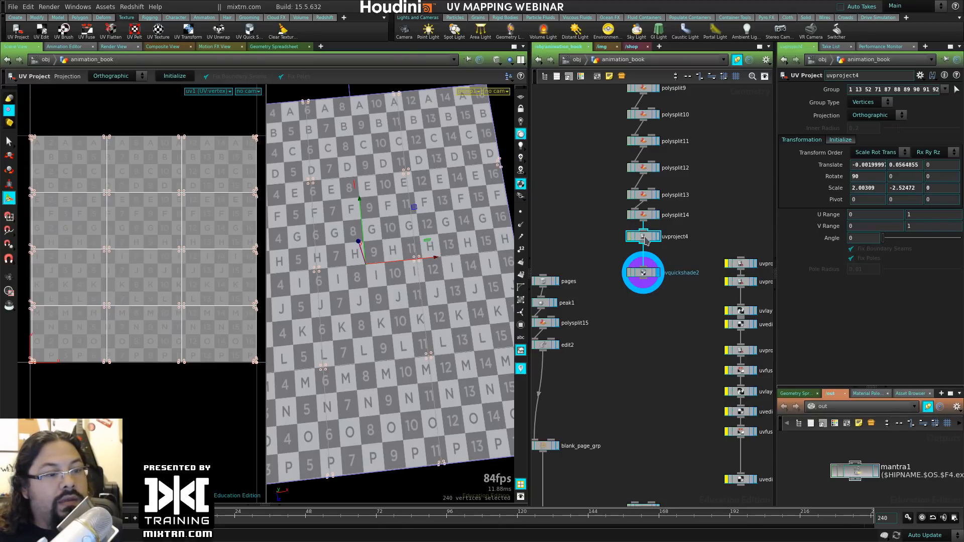
click(645, 275)
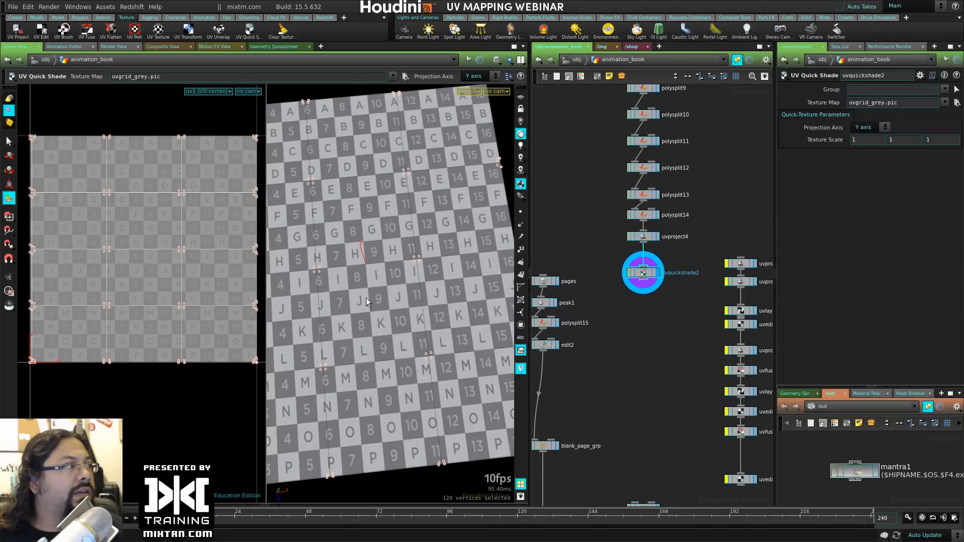
alt+right_drag(404, 335, 378, 315)
alt+drag(378, 315, 354, 374)
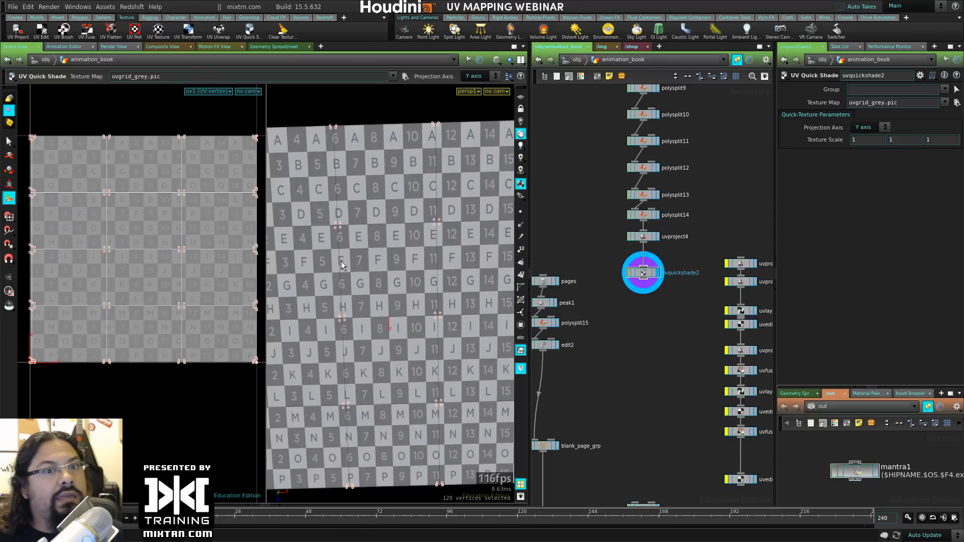
Step: Clear the file manager window away from the viewport and place uvquickshade2 closer beneath uvproject4
click(643, 237)
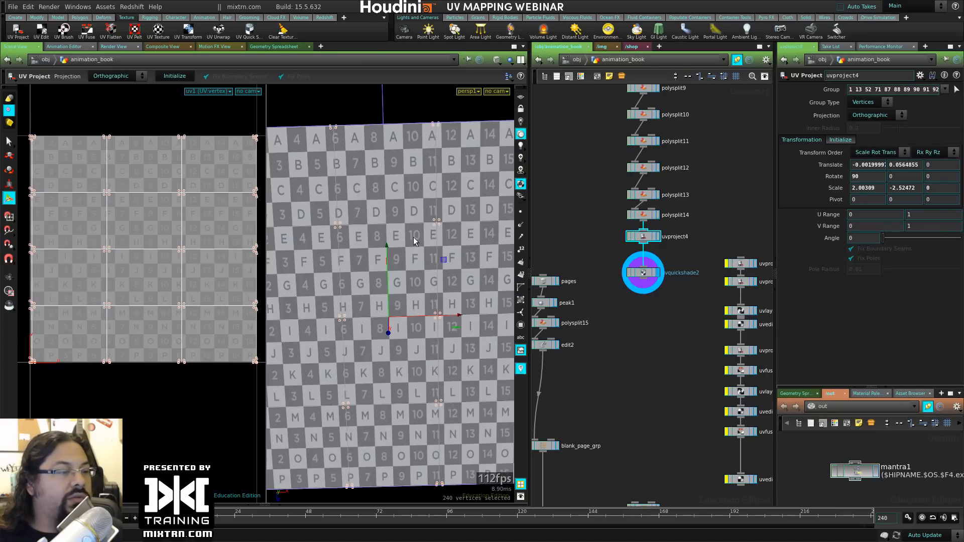
key(space+h)
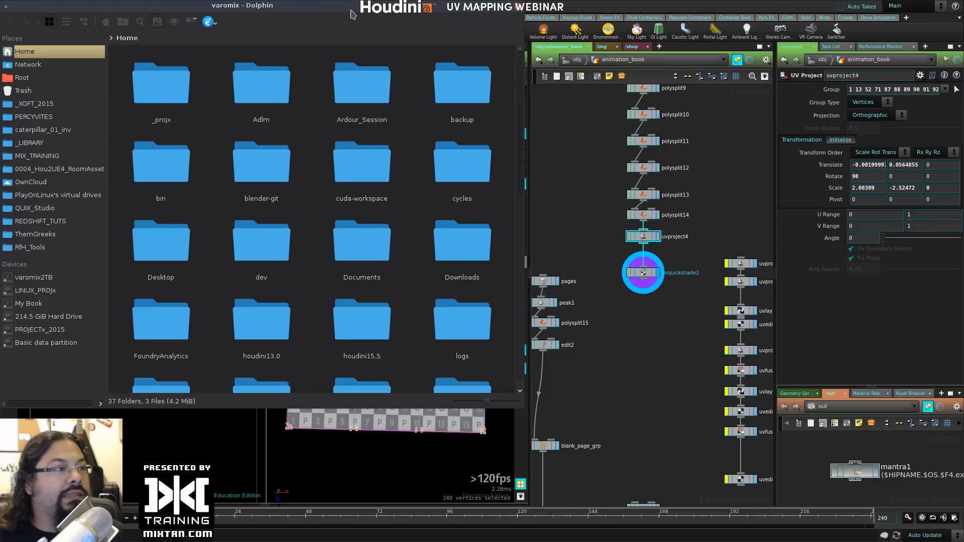
drag(352, 7, 963, 86)
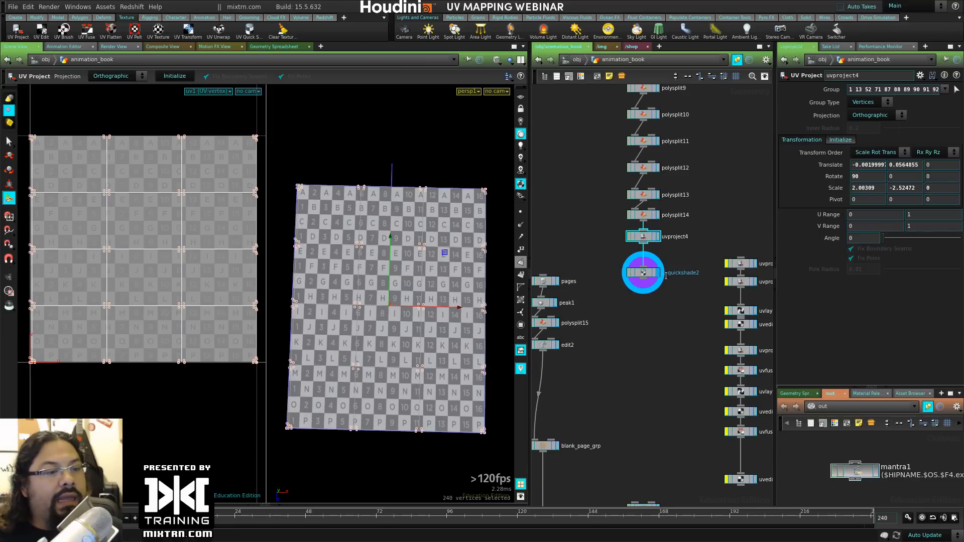
drag(647, 274, 646, 261)
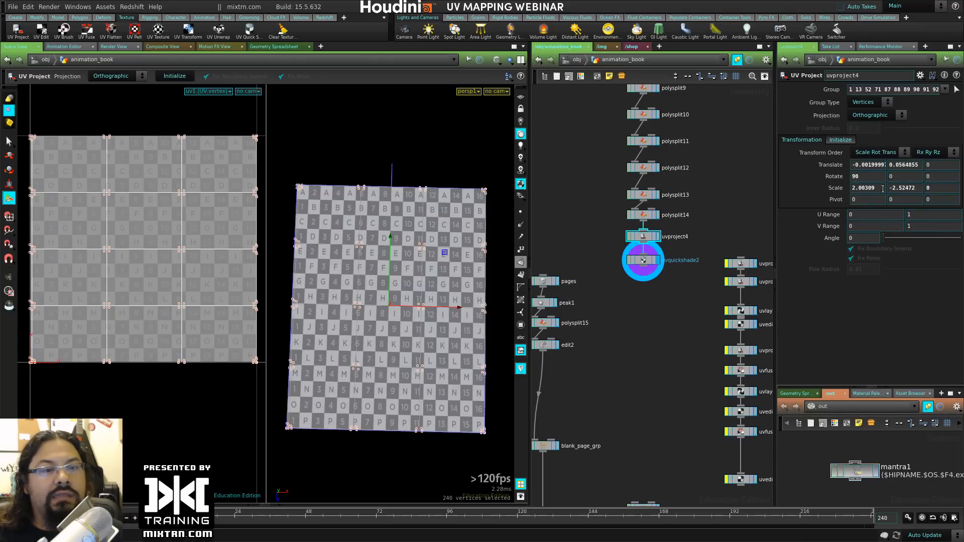
Step: Reset uvproject4's scale to 1 on all axes and compare the full UV layout with the texture on the cover
ctrl+middle_click(840, 190)
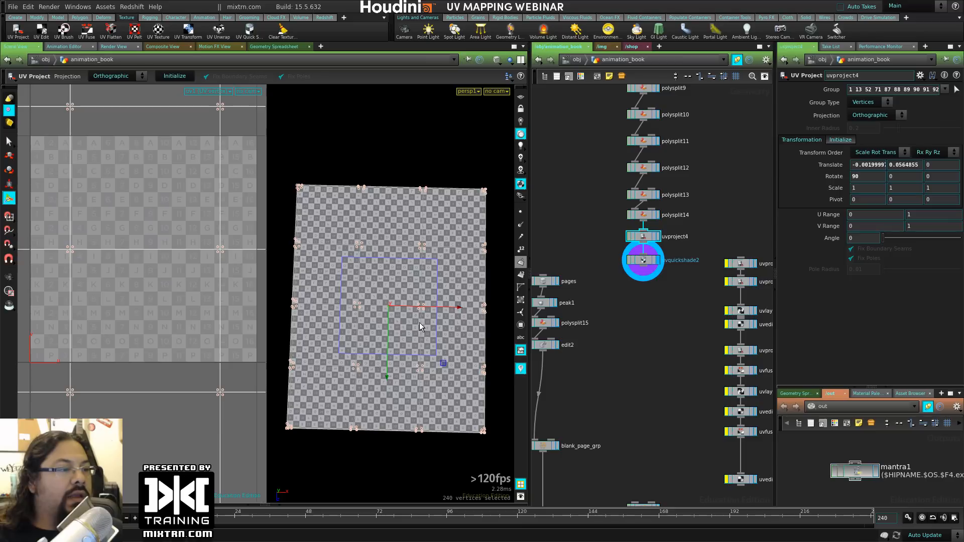
right_drag(194, 291, 207, 199)
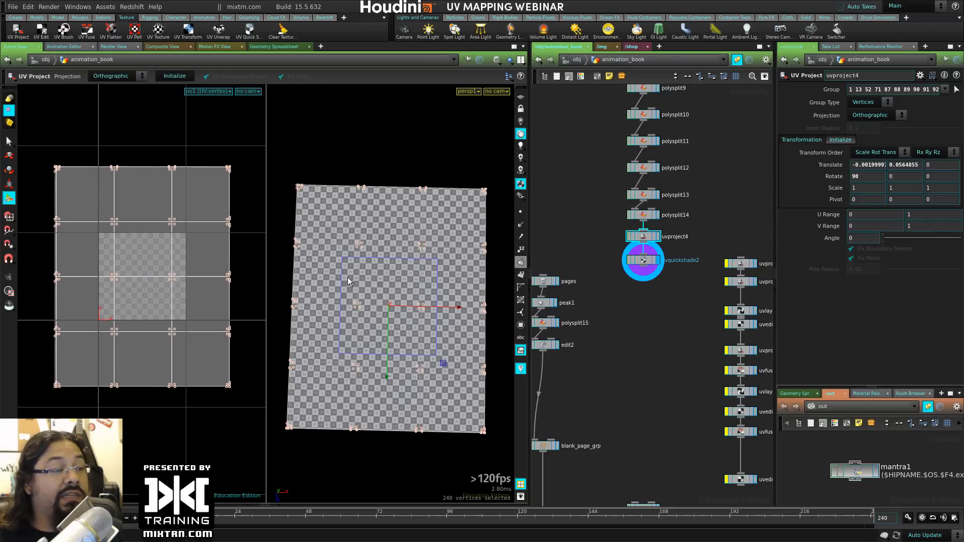
mouse_move(347, 277)
alt+mouse_down()
mouse_move(351, 300)
mouse_move(364, 290)
mouse_move(347, 288)
alt+mouse_up()
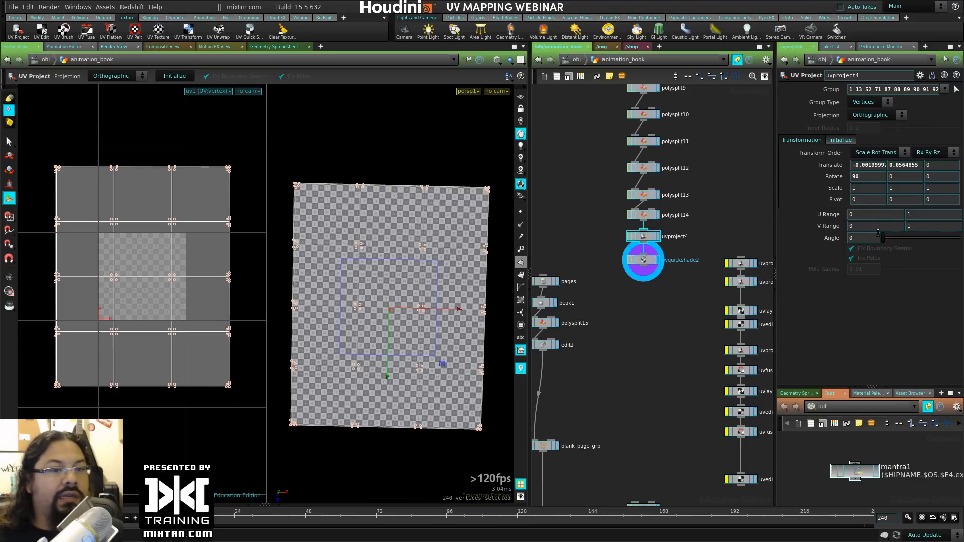
Step: Scale the uvproject4 projection uniformly to 2.6 so the cover's UVs fit inside the grid tile without distortion
middle_drag(836, 187, 941, 179)
key(space)
right_drag(92, 333, 254, 325)
middle_drag(254, 325, 236, 378)
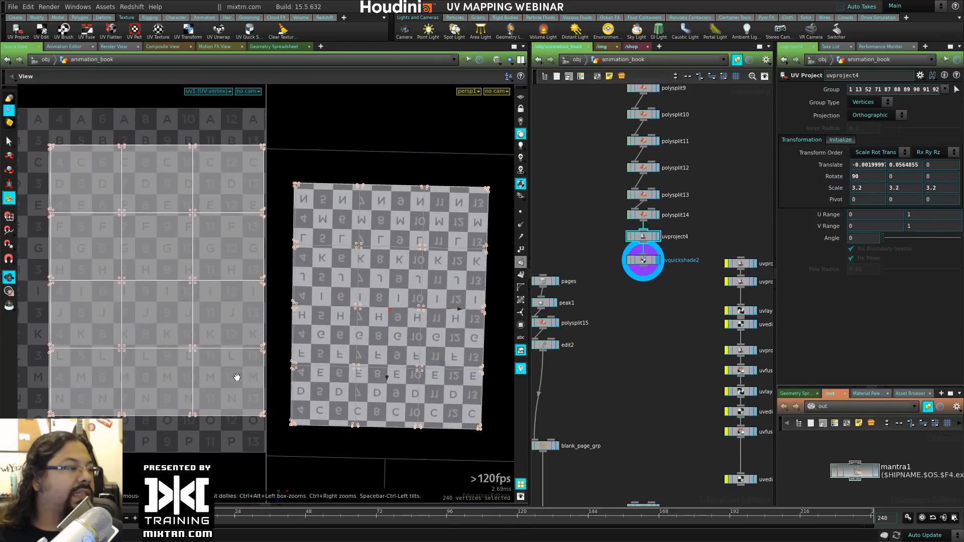
right_drag(236, 378, 196, 244)
middle_drag(805, 188, 800, 188)
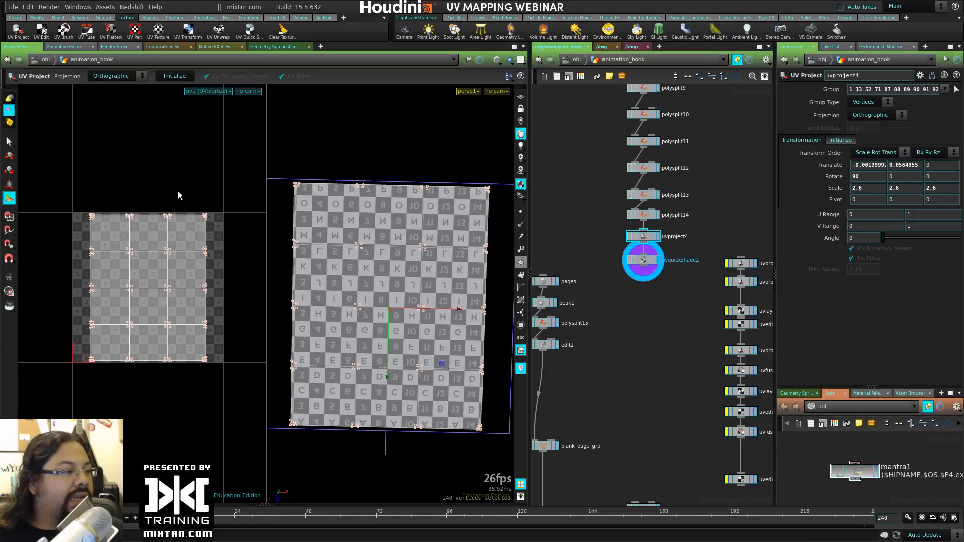
Step: Set the scale of the uvproject4 UV projection to 3 on all three axes
alt+right_drag(456, 329, 397, 333)
alt+drag(397, 334, 415, 330)
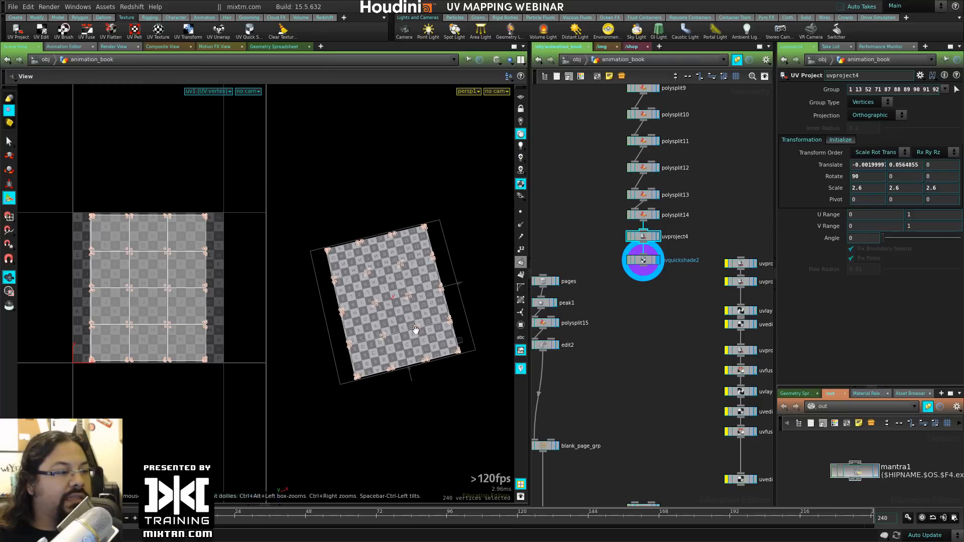
alt+drag(471, 376, 389, 350)
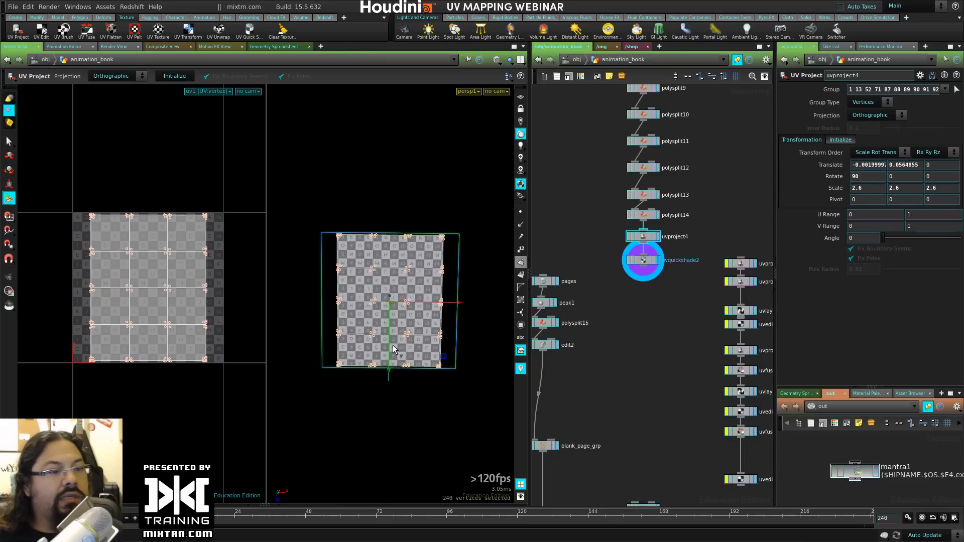
drag(645, 260, 645, 273)
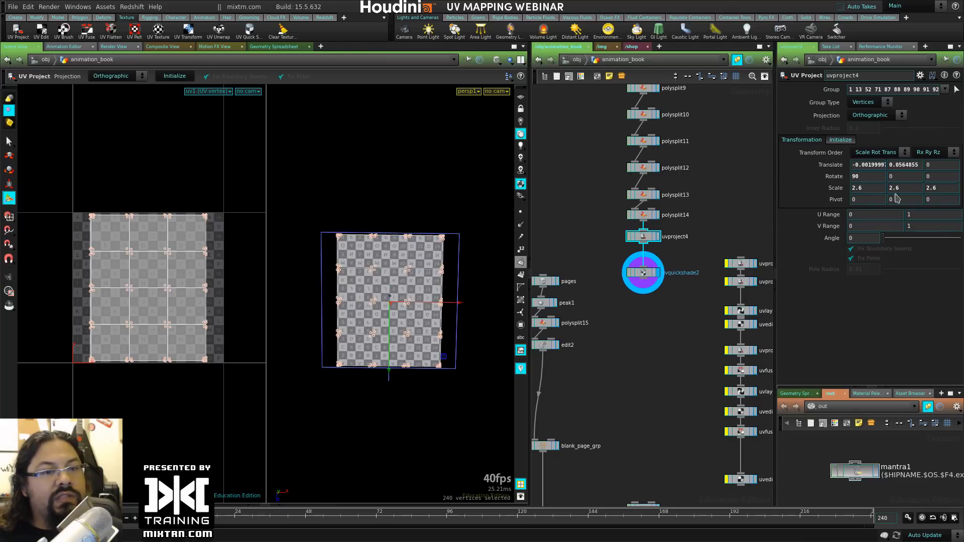
middle_drag(830, 188, 856, 196)
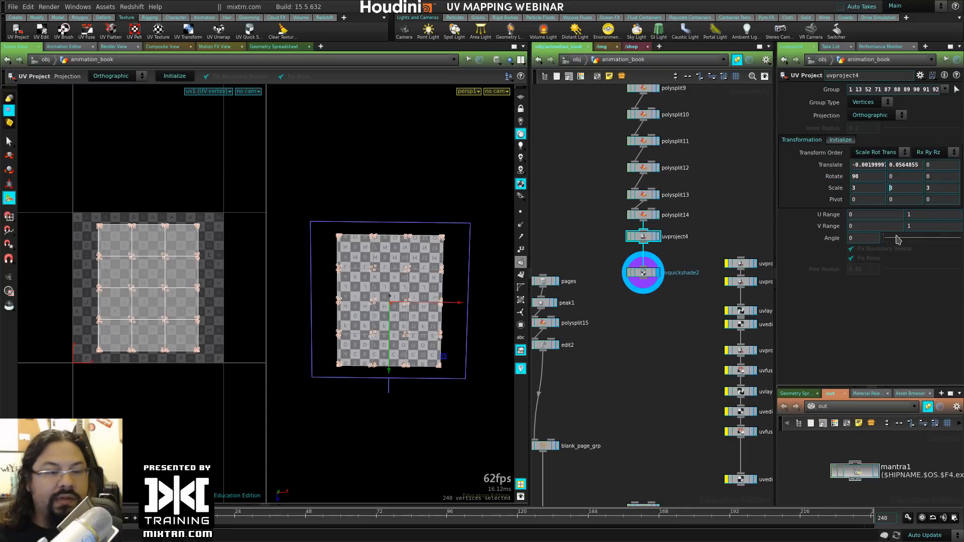
Step: Flip the texture direction on the book's upper surface by setting the uvproject4 Y scale to -3
key(Return)
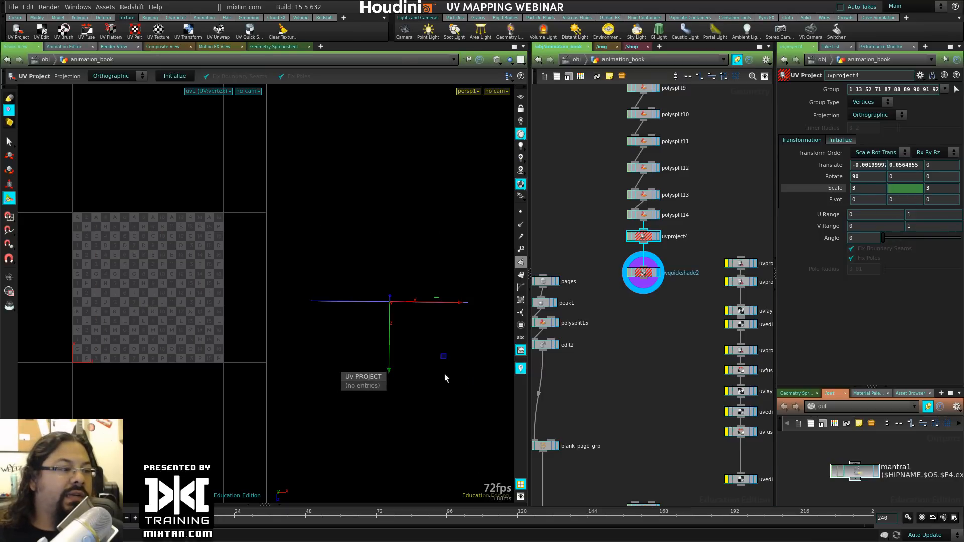
alt+right_drag(309, 333, 373, 350)
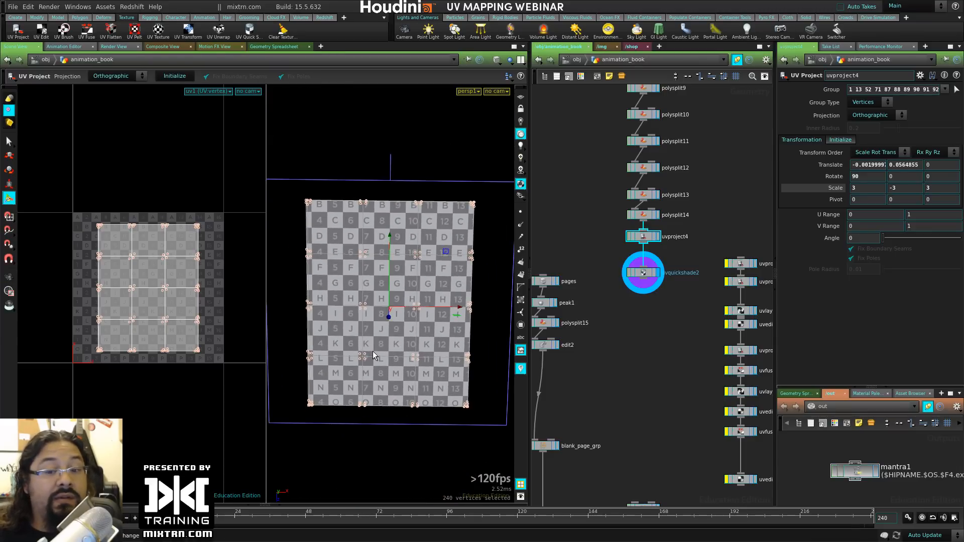
alt+drag(373, 351, 441, 340)
alt+right_drag(441, 340, 383, 330)
key(space+h)
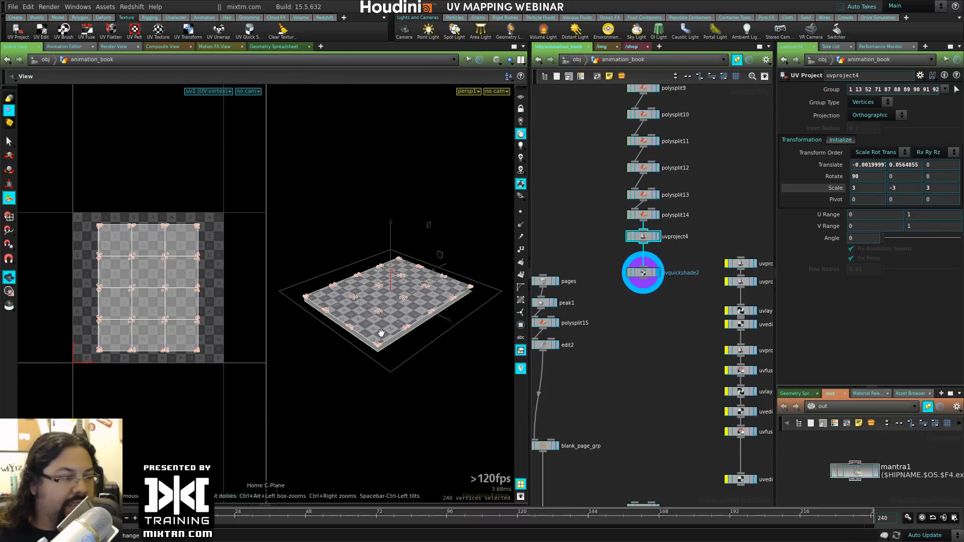
alt+drag(349, 312, 384, 353)
alt+right_drag(384, 353, 424, 314)
alt+drag(424, 314, 397, 357)
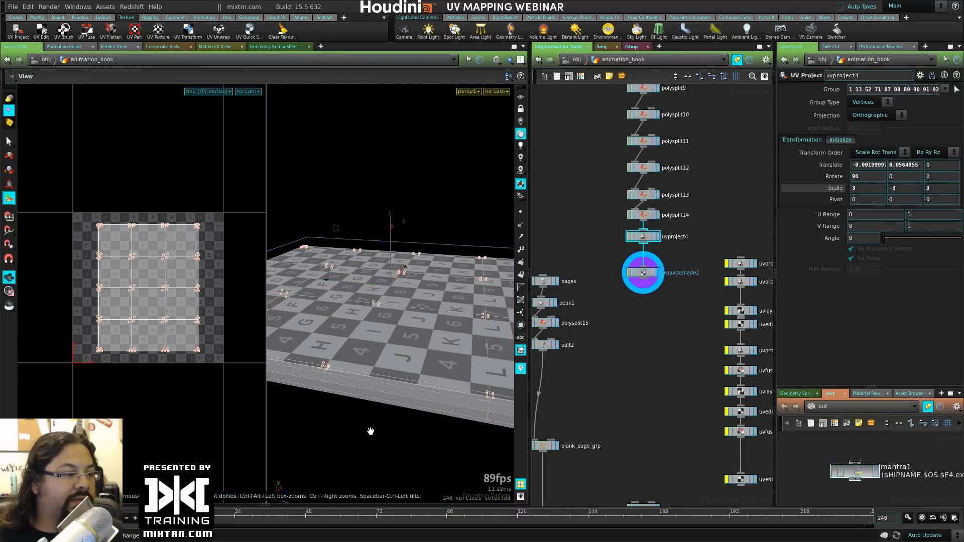
Step: Select two middle faces on the book's underside and grow the primitive selection across that whole side
alt+drag(371, 431, 378, 298)
key(s)
key(4)
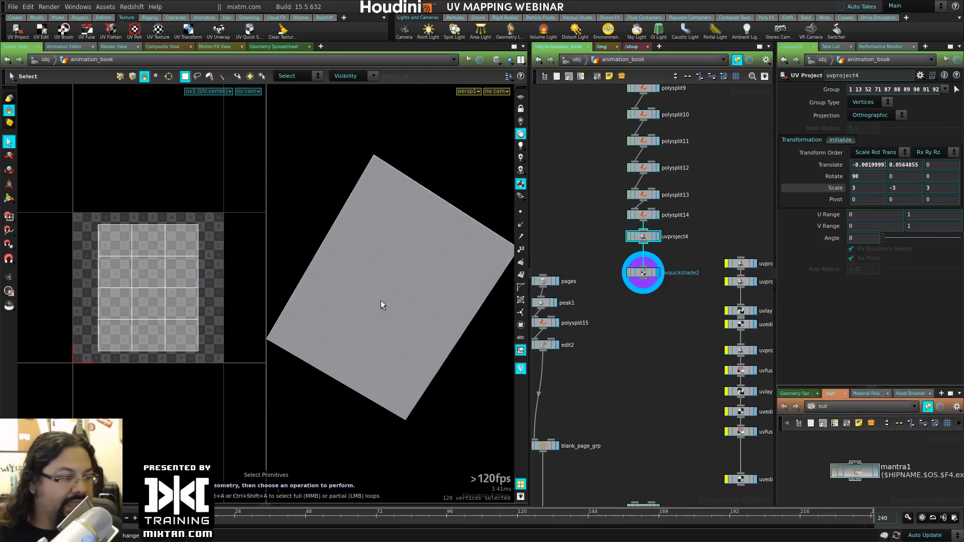
click(374, 316)
shift+click(406, 287)
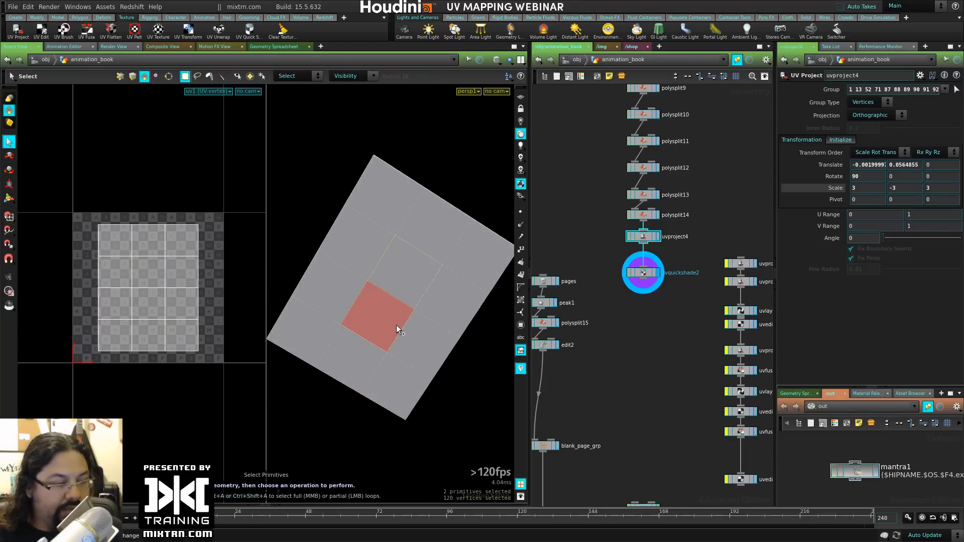
key(shift+g)
alt+drag(396, 325, 446, 344)
alt+middle_drag(446, 344, 296, 274)
alt+drag(345, 254, 391, 285)
mouse_move(387, 282)
alt+right_down()
mouse_move(383, 269)
mouse_move(403, 276)
alt+right_up()
alt+drag(403, 276, 406, 282)
alt+right_drag(406, 281, 407, 288)
alt+drag(407, 288, 446, 297)
alt+middle_drag(445, 297, 384, 301)
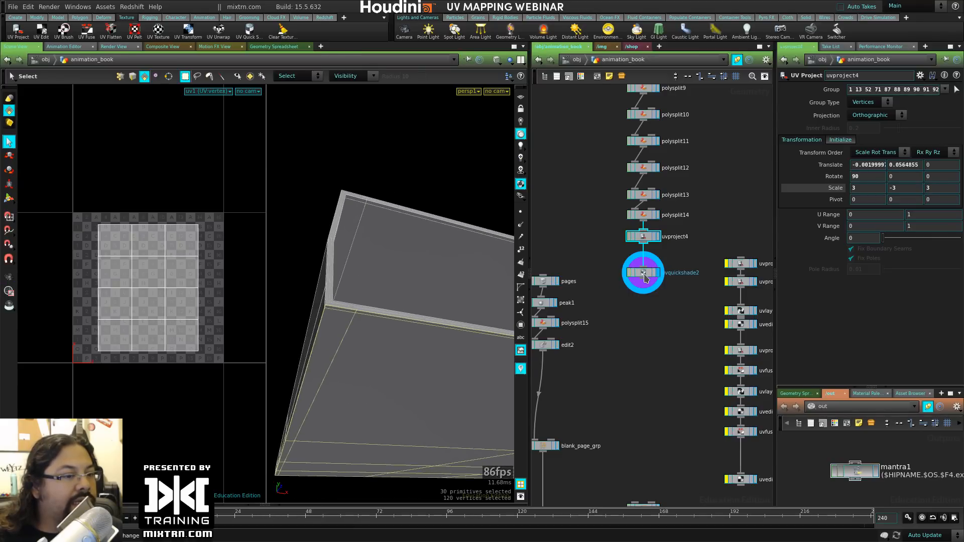
Step: Display the uvproject4 node and convert the selected underside primitives to a vertex selection
click(658, 238)
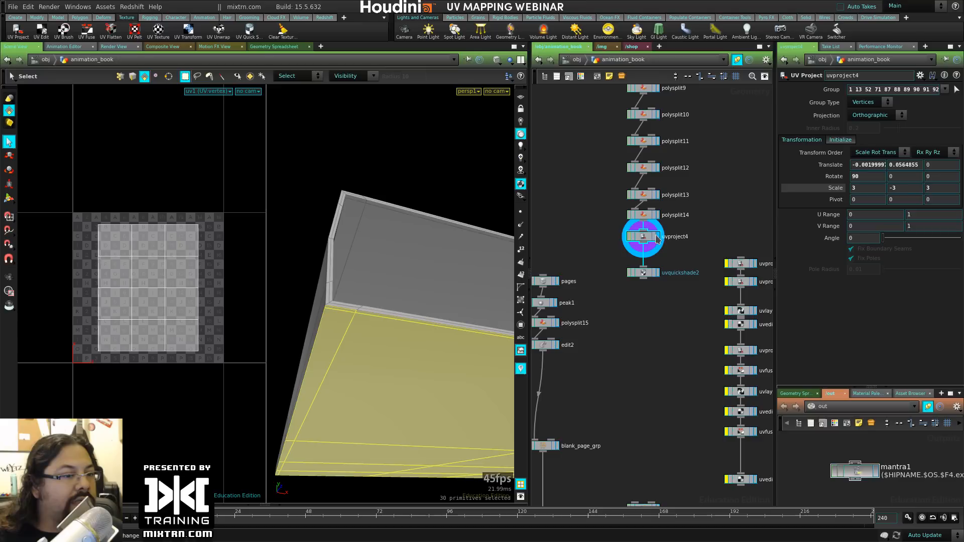
alt+drag(391, 352, 355, 271)
right_click(355, 271)
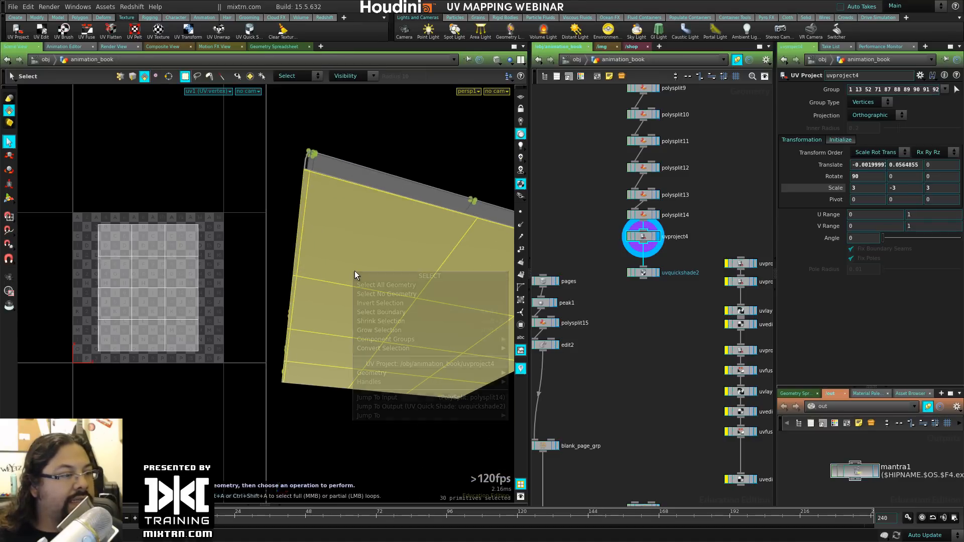
mouse_move(452, 349)
click(553, 377)
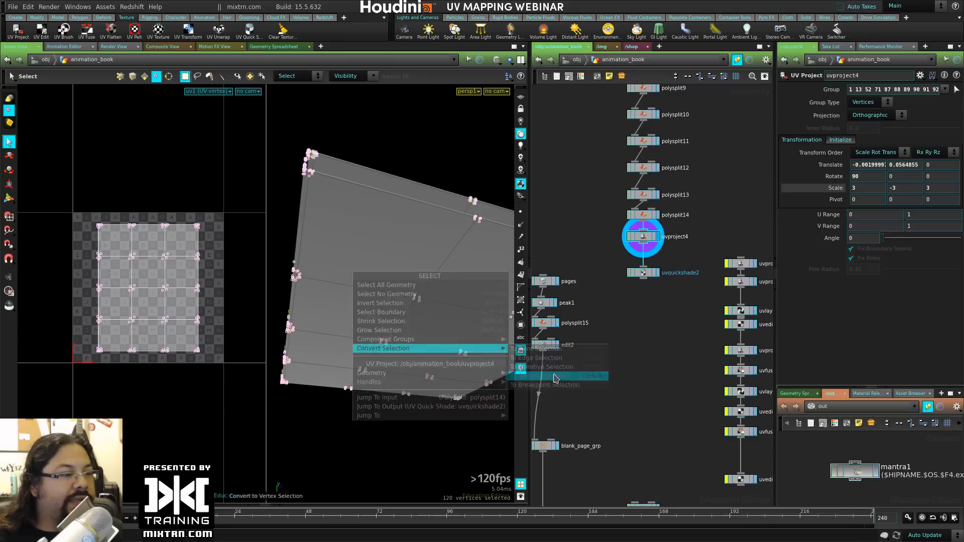
Step: Apply a UV Project to the selected underside vertices and display the uvquickshade2 node
right_click(322, 227)
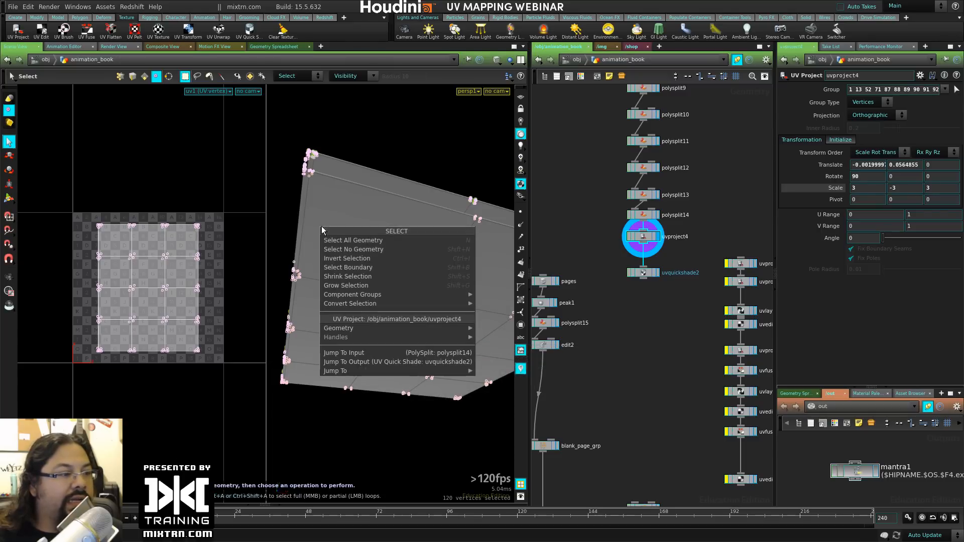
mouse_move(452, 303)
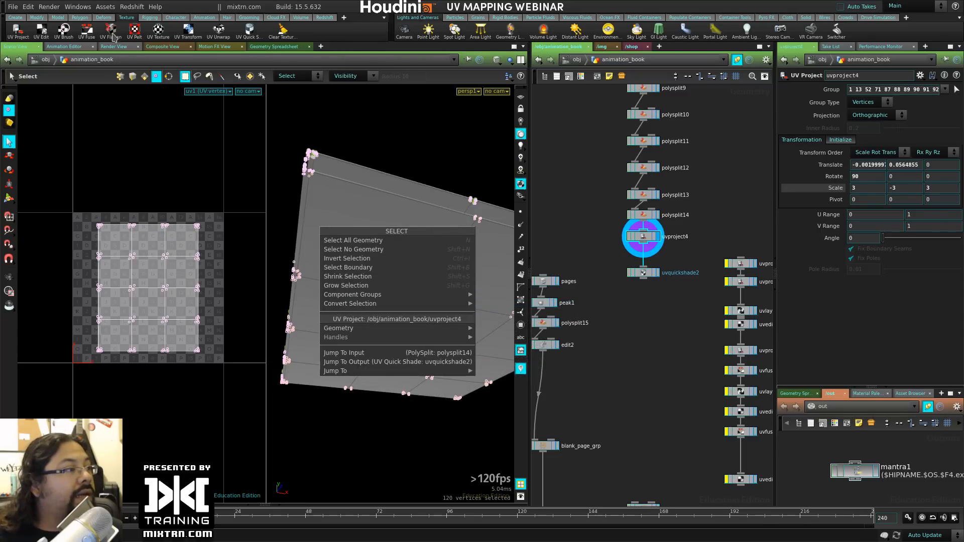
click(15, 30)
click(17, 30)
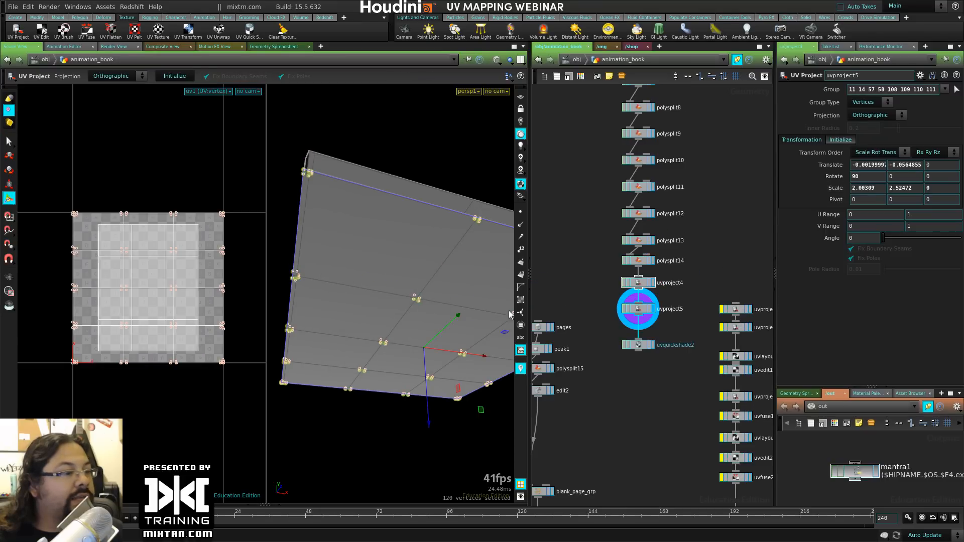
click(652, 345)
alt+drag(422, 291, 410, 346)
Step: Reset the uvproject5 scale to its default and set it to 3 on all three axes
ctrl+middle_click(837, 190)
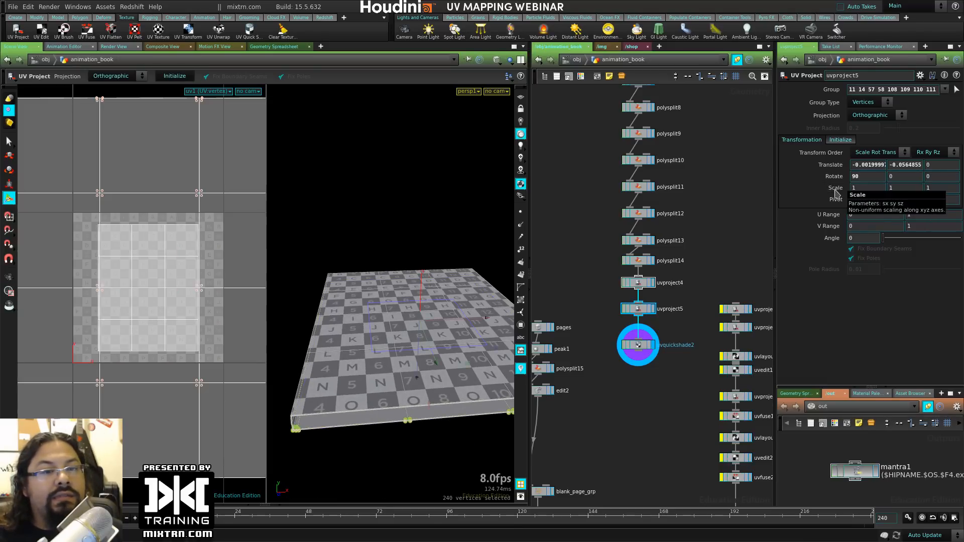
key(h)
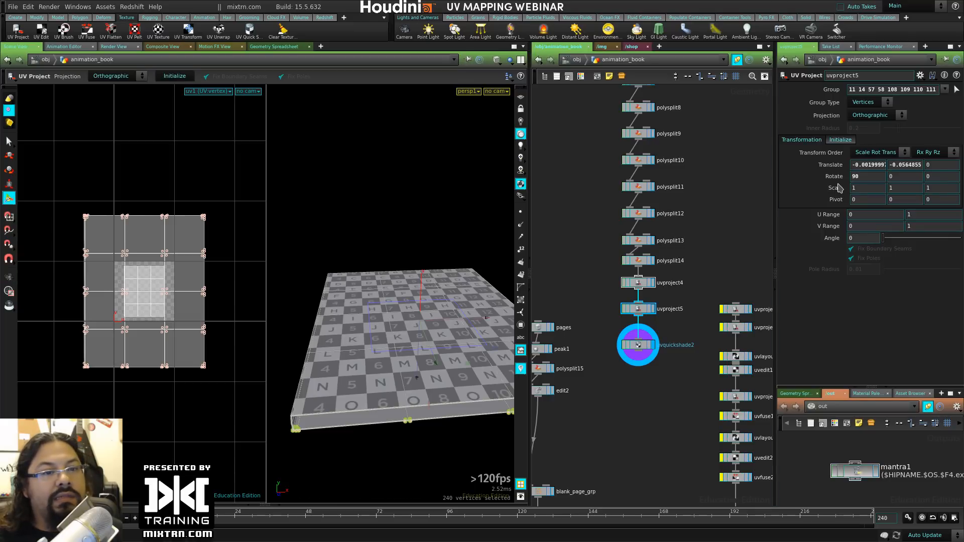
middle_drag(840, 188, 857, 173)
alt+right_drag(101, 326, 162, 327)
alt+drag(432, 411, 424, 270)
key(Return)
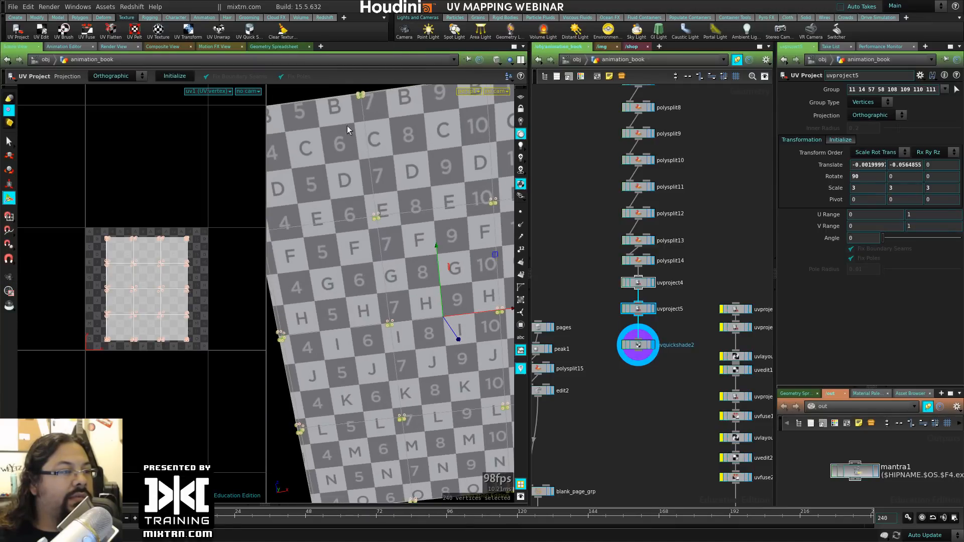
alt+drag(403, 218, 330, 140)
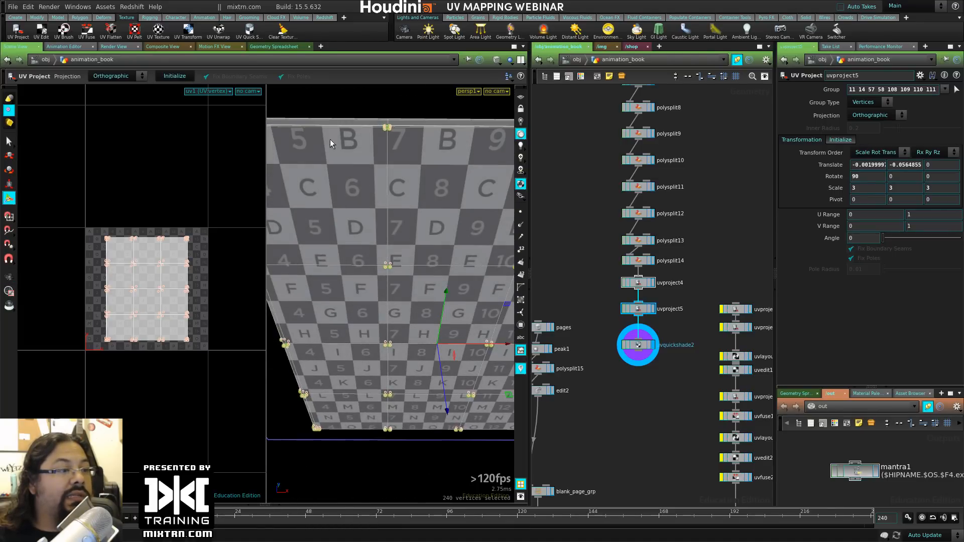
alt+drag(428, 159, 428, 231)
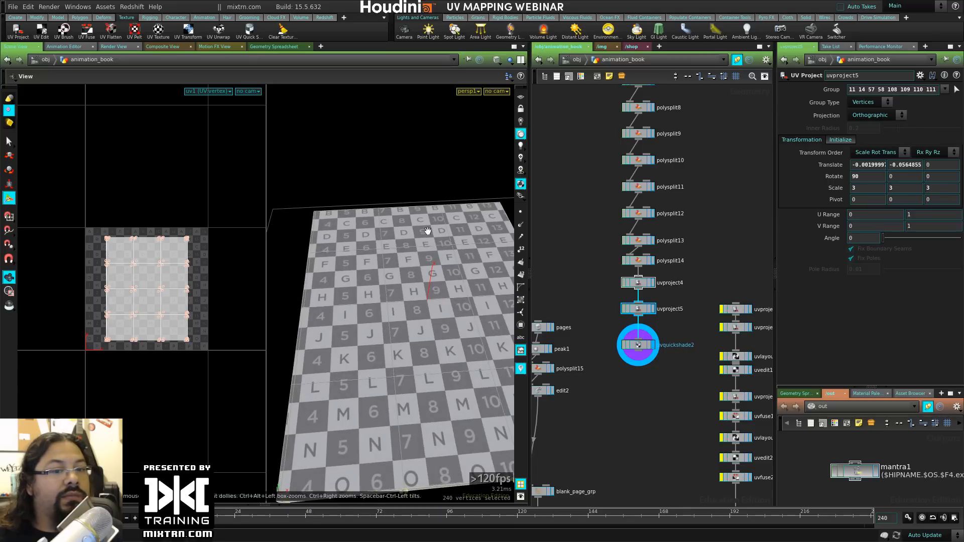
alt+drag(398, 361, 452, 266)
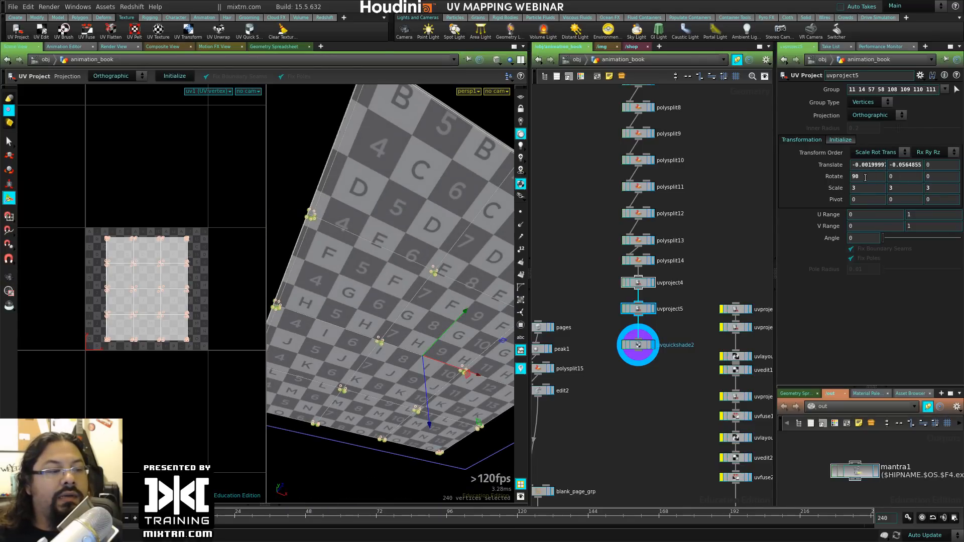
alt+right_drag(405, 267, 327, 278)
alt+drag(327, 277, 346, 282)
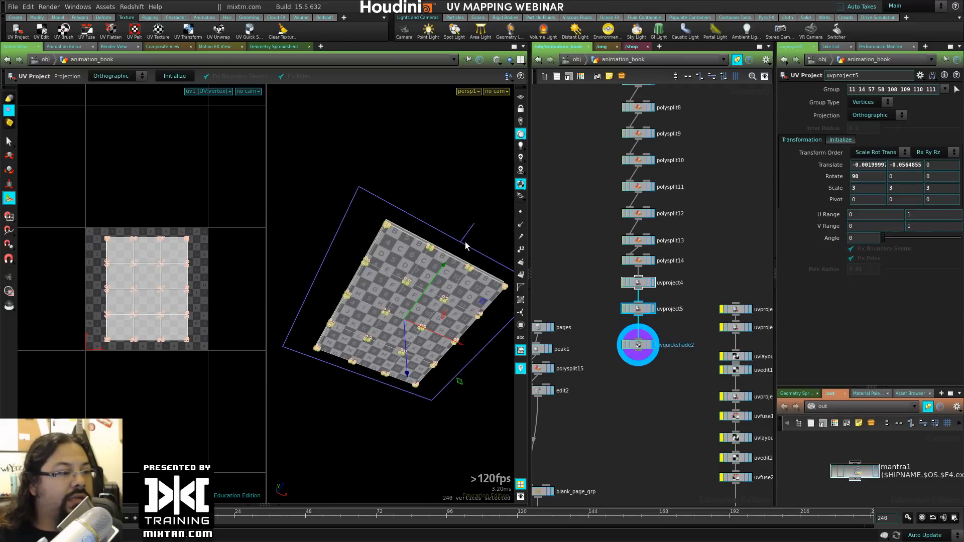
key(s)
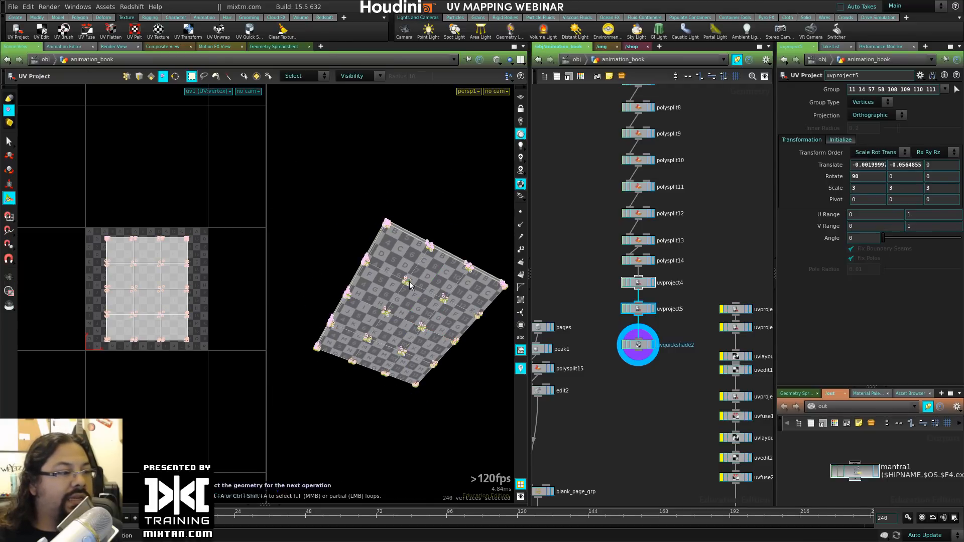
click(641, 313)
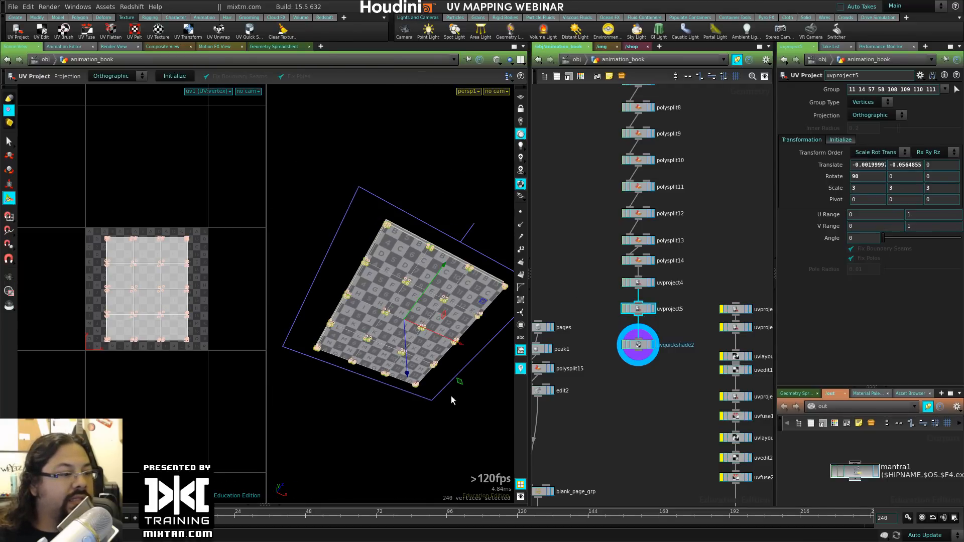
alt+middle_drag(455, 392, 389, 385)
key(s)
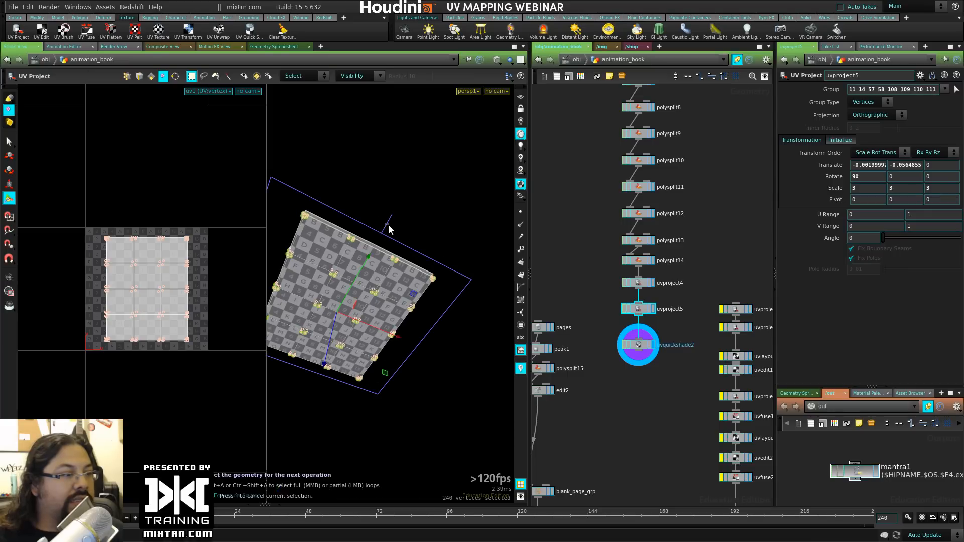
drag(412, 247, 412, 246)
click(645, 309)
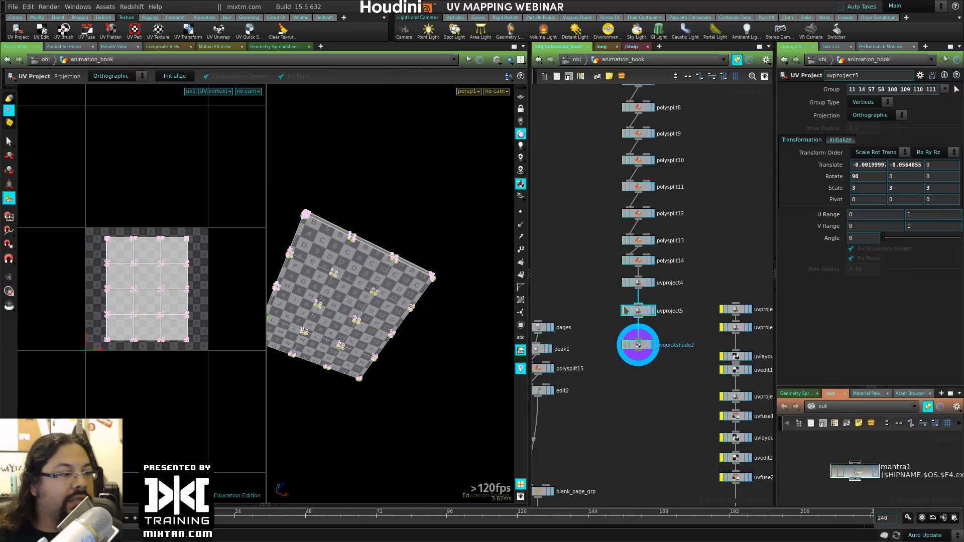
key(s)
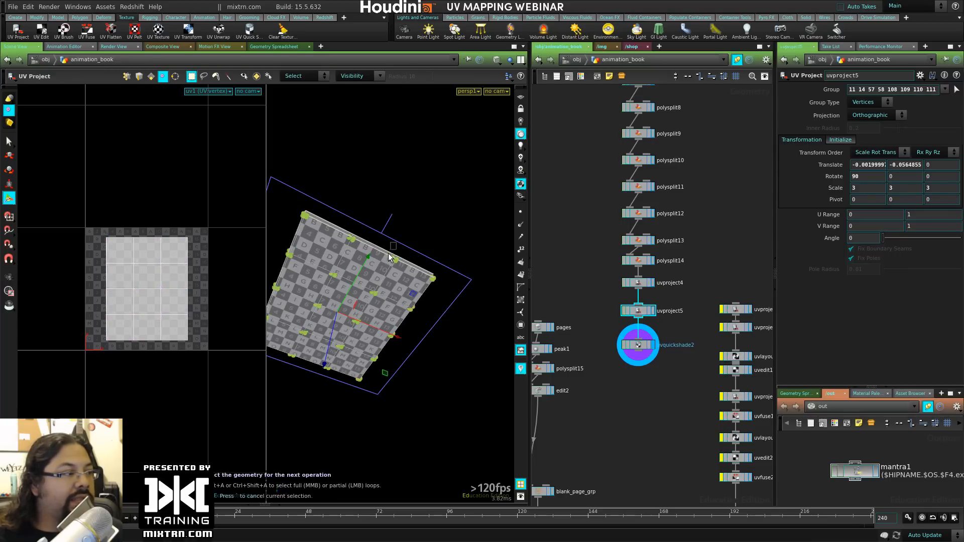
drag(396, 242, 388, 253)
click(638, 310)
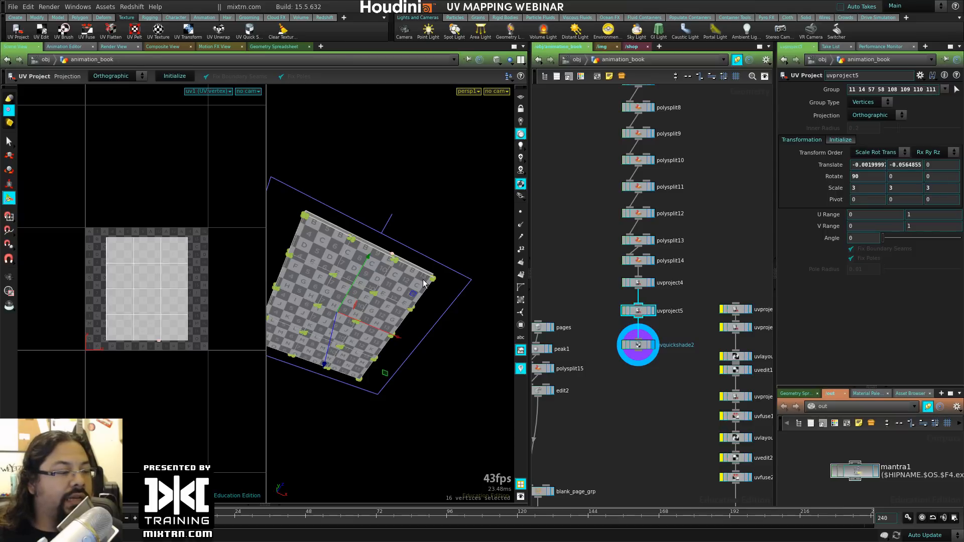
Step: Rotate the uvproject5 projection with the rotate handle and set its Y rotation to exactly 180
key(r)
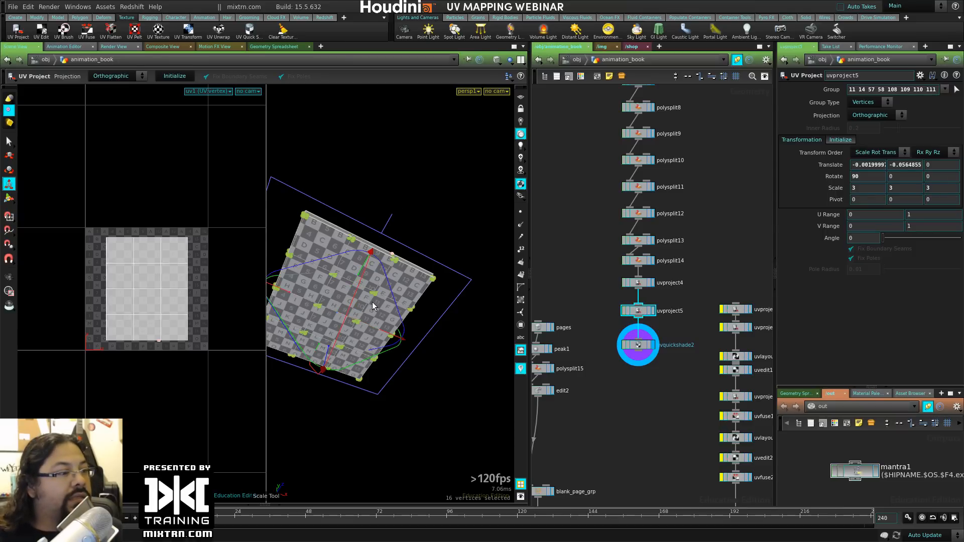
drag(383, 301, 79, 448)
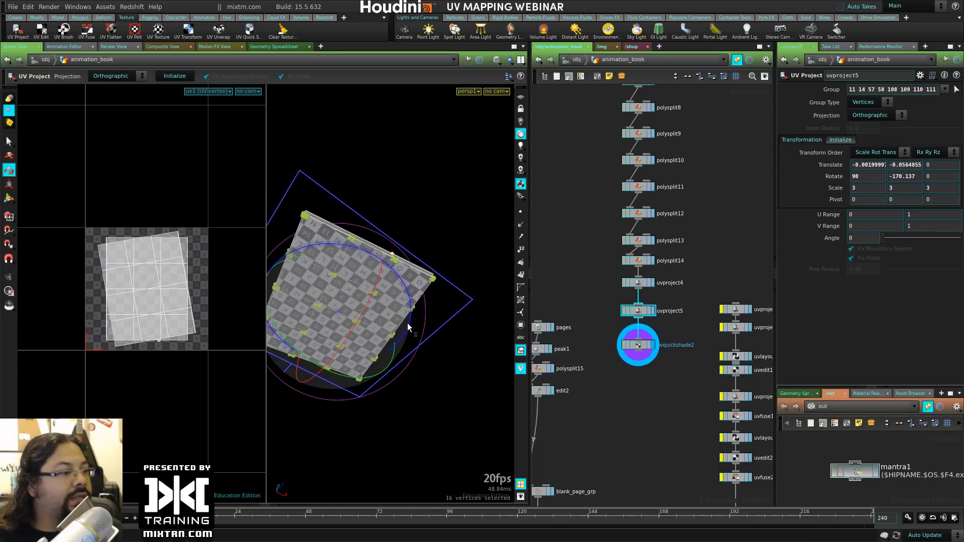
drag(406, 323, 380, 269)
alt+drag(359, 355, 655, 273)
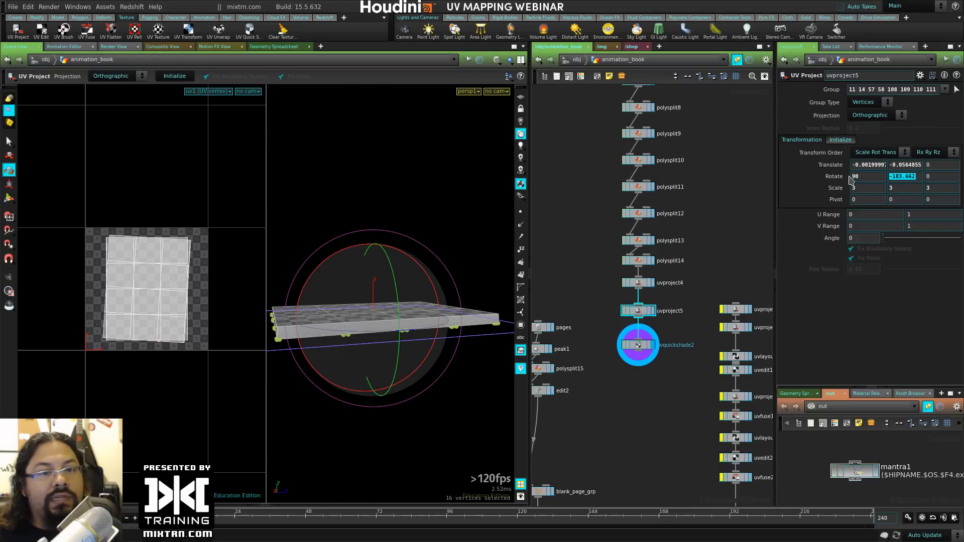
key(Return)
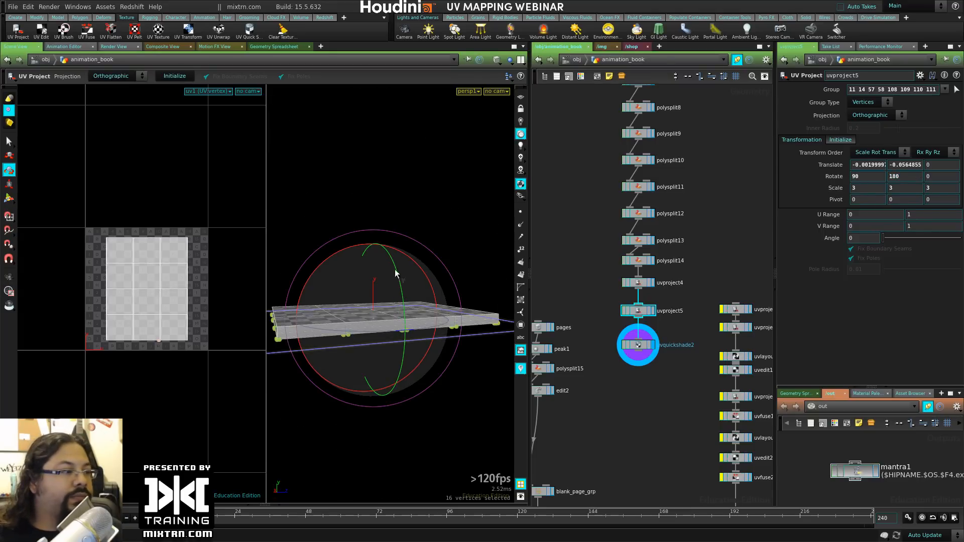
alt+drag(396, 274, 399, 251)
alt+right_drag(398, 251, 442, 263)
alt+drag(441, 262, 487, 271)
alt+right_drag(487, 271, 387, 315)
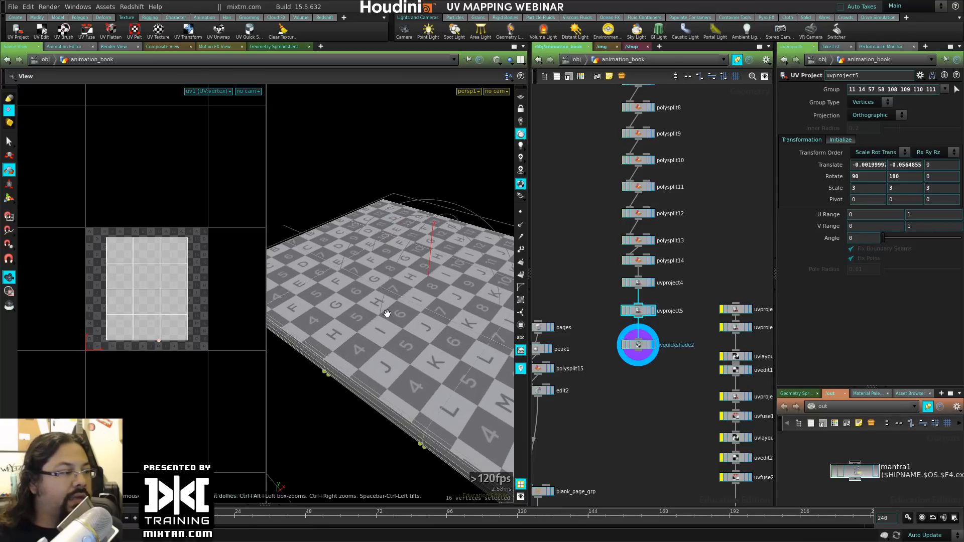
Step: Display the uvproject5 node, clear the vertex selection and show the perspective view alone in an enlarged viewport
alt+right_drag(43, 333, 149, 351)
alt+middle_drag(390, 391, 415, 330)
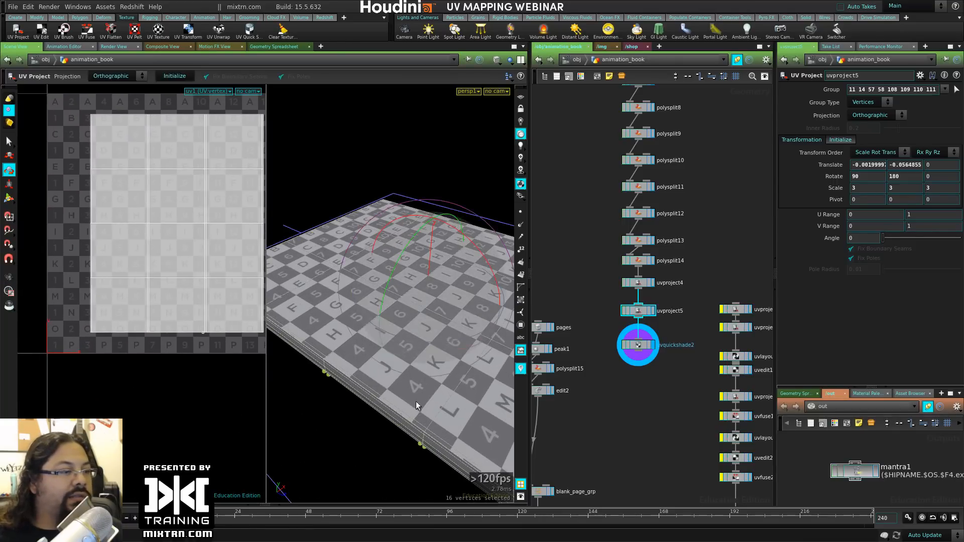
alt+drag(417, 404, 432, 353)
key(s)
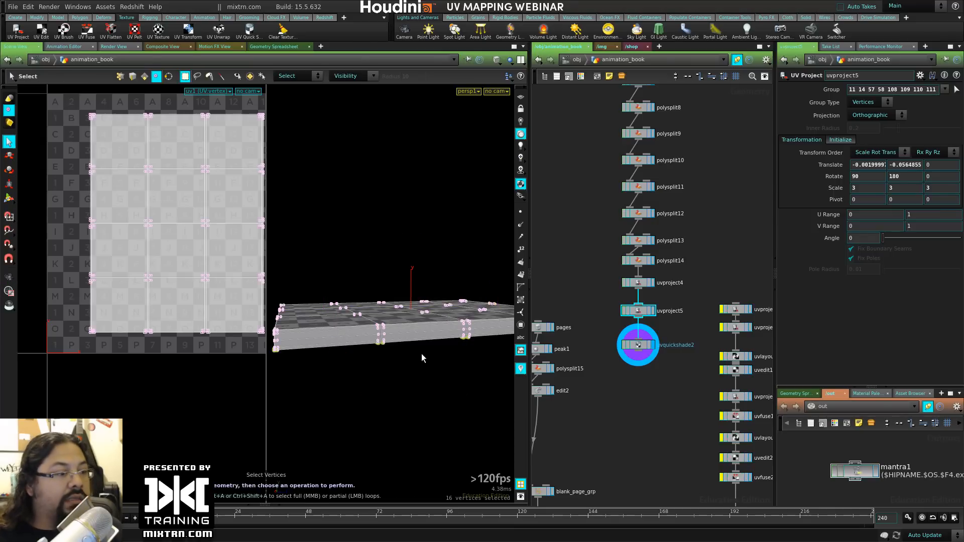
click(653, 311)
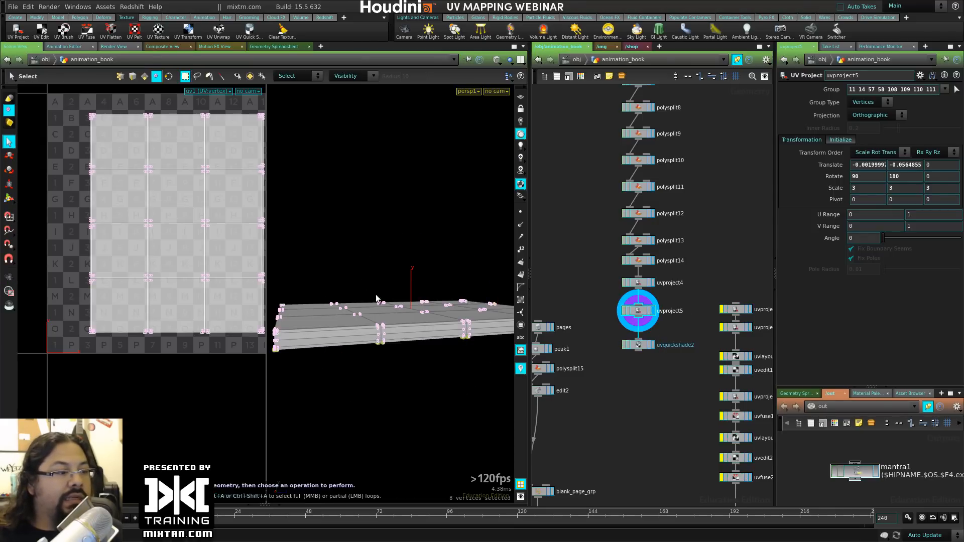
key(Escape)
key(space+b)
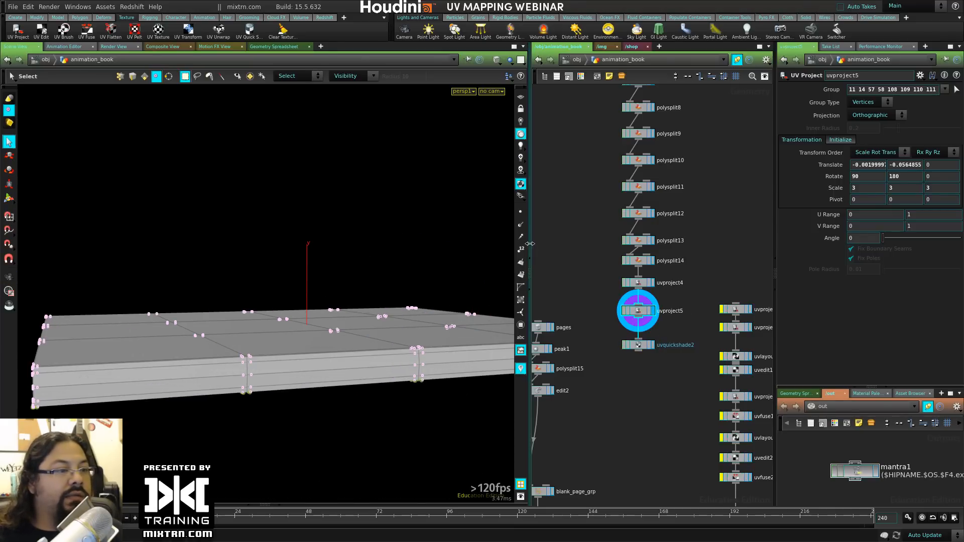
drag(527, 242, 680, 243)
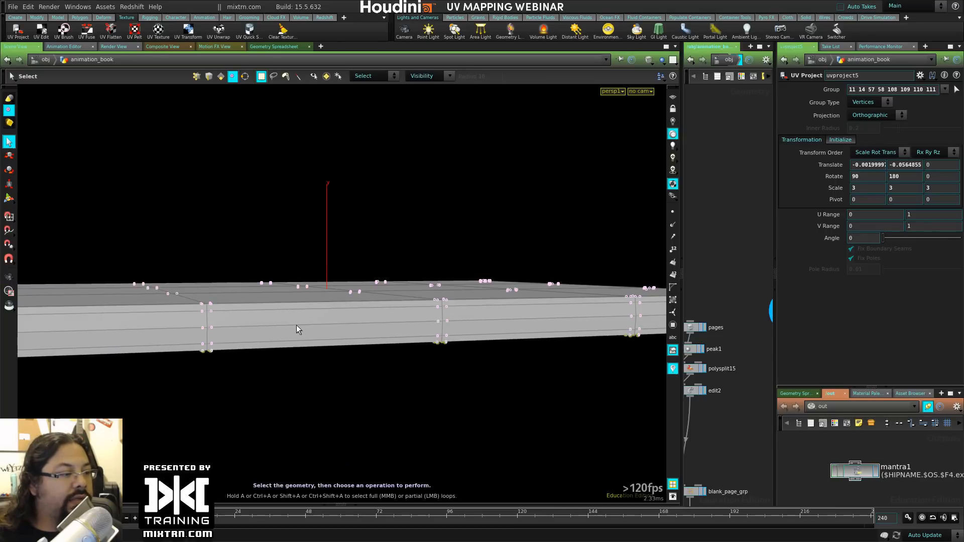
Step: Select the primitives in the two middle rows along the entire narrow side face of the book
key(4)
click(295, 324)
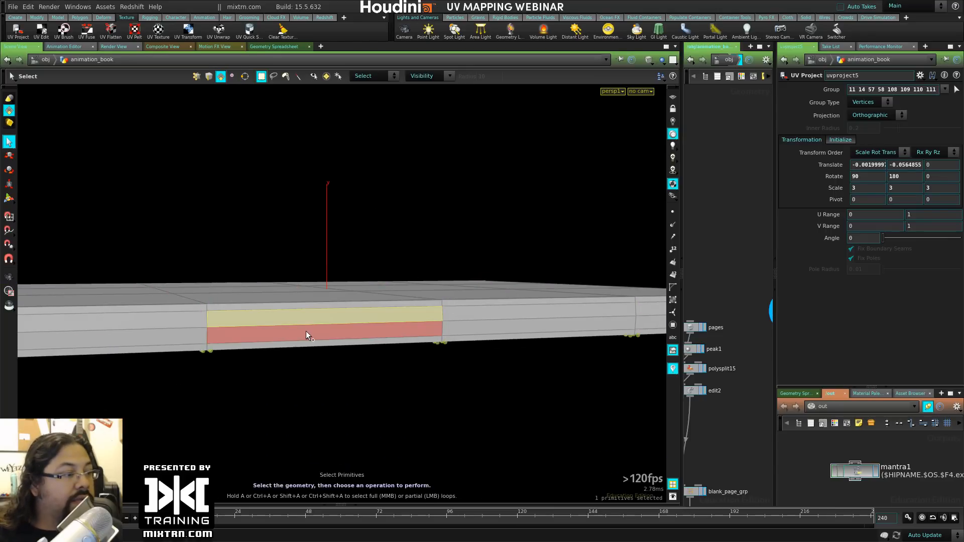
shift+click(306, 331)
shift+click(484, 318)
shift+click(491, 328)
shift+click(491, 327)
alt+drag(491, 328, 441, 363)
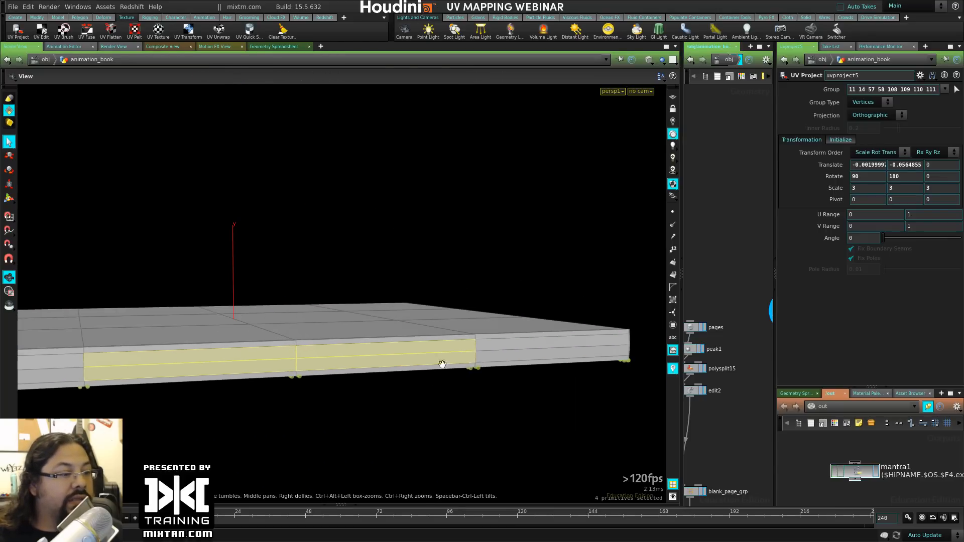
shift+click(511, 346)
alt+middle_drag(294, 380, 481, 386)
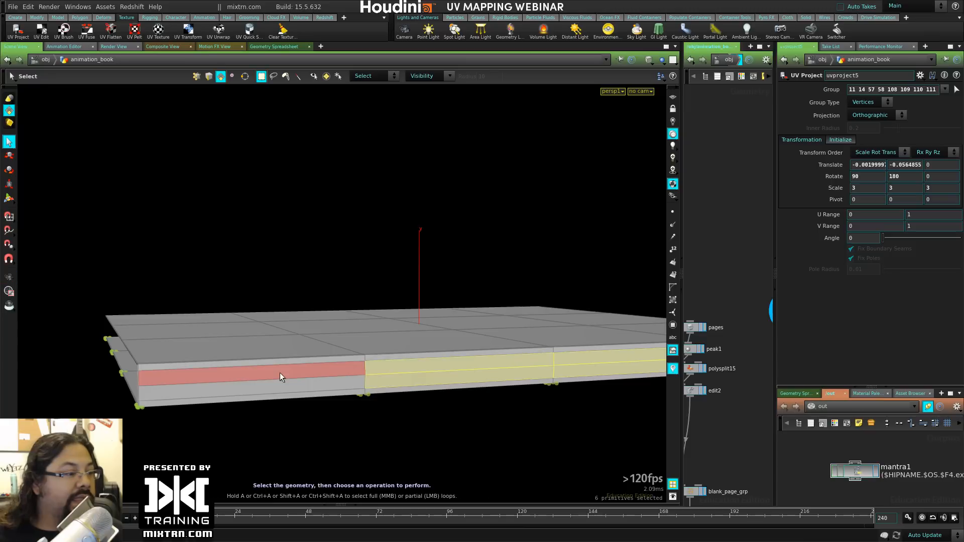
shift+click(279, 374)
shift+click(280, 383)
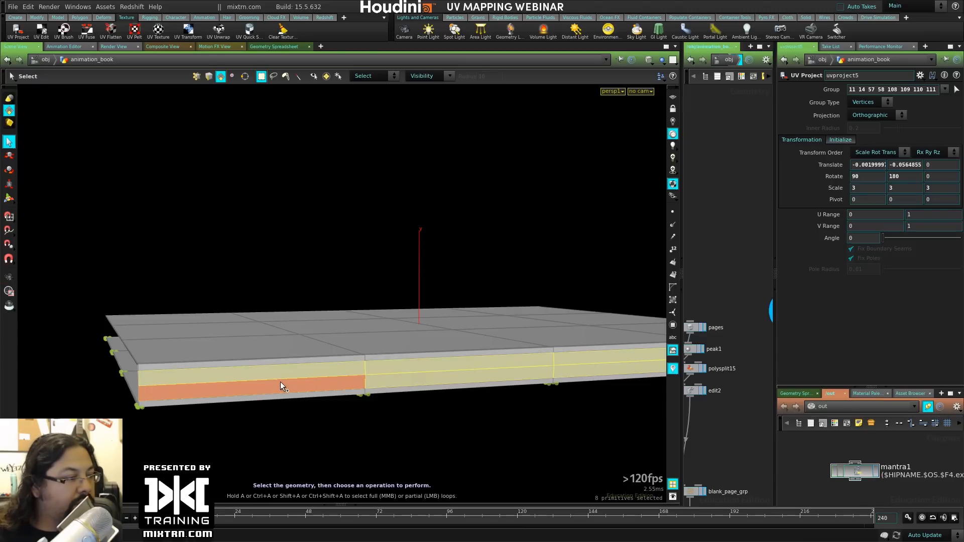
Step: Grow the primitive selection to cover the full height of the side face, checking it at both ends of the book
key(shift+g)
alt+middle_drag(280, 381, 463, 369)
alt+right_drag(463, 370, 483, 388)
alt+drag(391, 364, 368, 340)
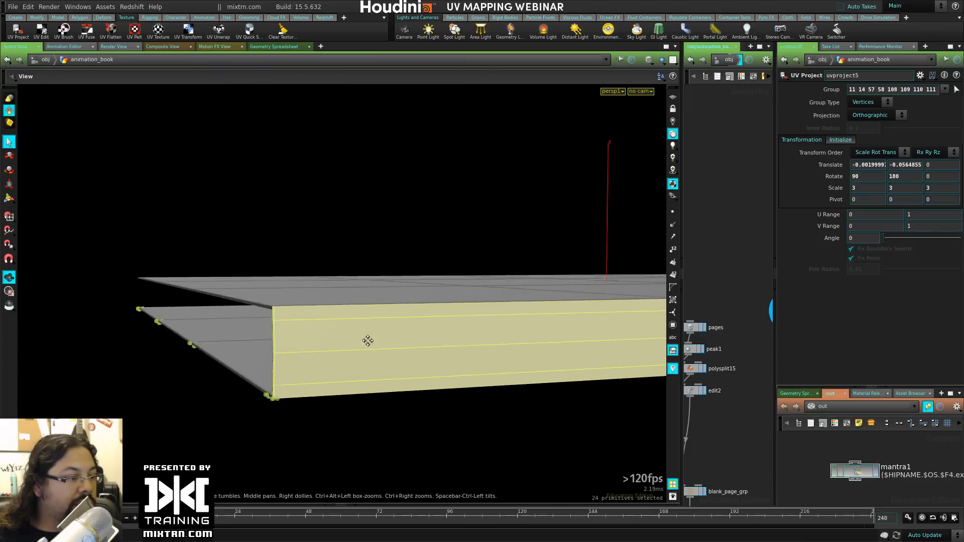
alt+right_drag(368, 340, 308, 371)
alt+drag(492, 386, 463, 363)
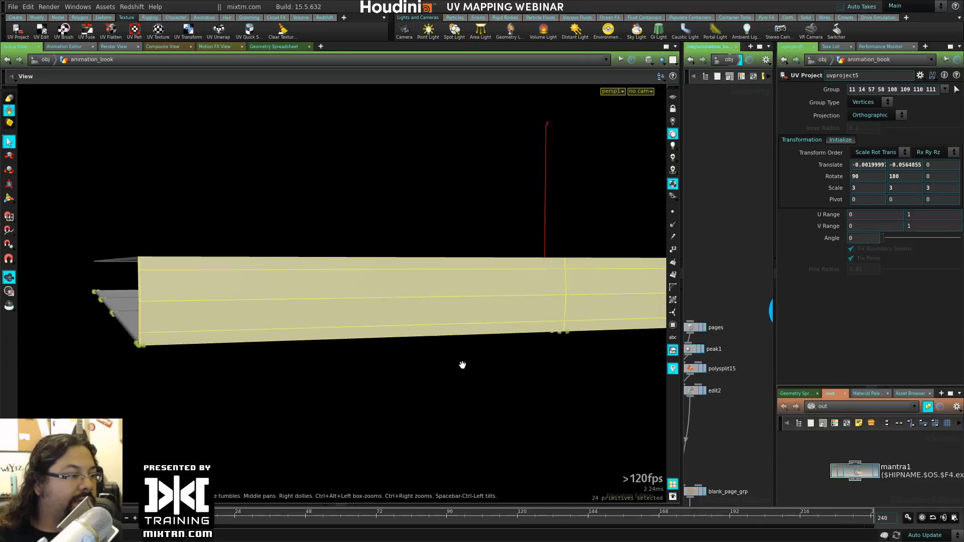
alt+drag(597, 357, 478, 381)
alt+right_drag(478, 381, 502, 389)
alt+middle_drag(502, 389, 307, 347)
alt+right_drag(477, 363, 383, 368)
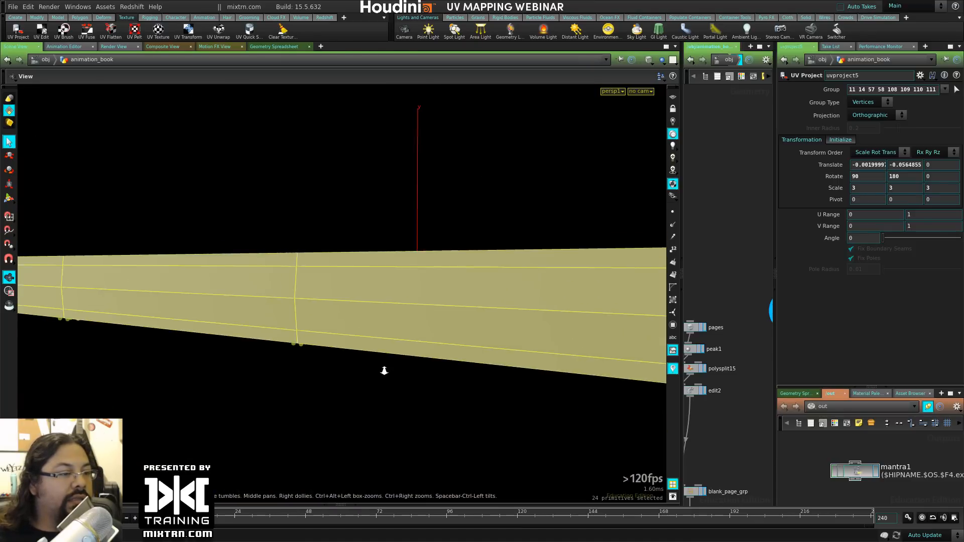
alt+drag(482, 369, 379, 368)
mouse_move(409, 368)
alt+right_down()
mouse_move(391, 371)
mouse_move(398, 377)
alt+right_up()
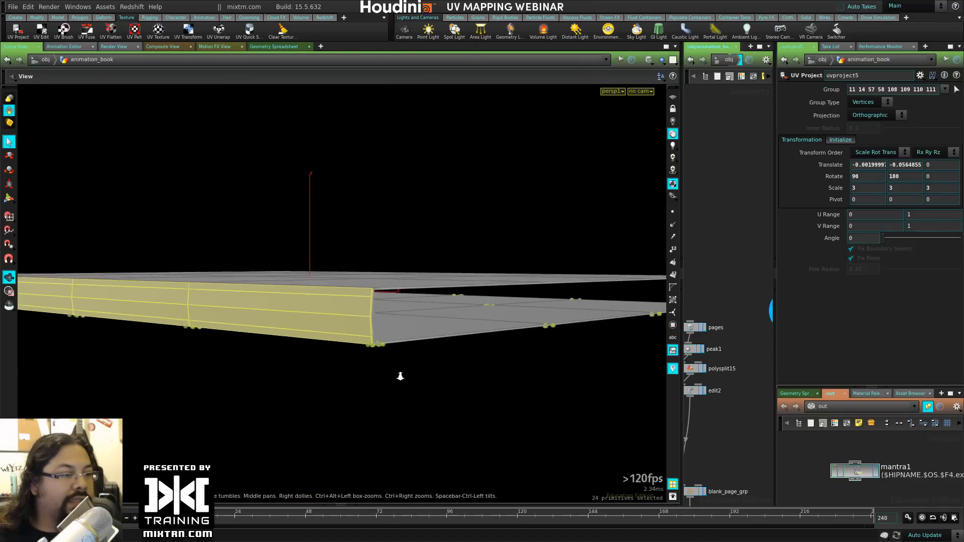
alt+drag(398, 376, 241, 362)
Step: Convert the selected side primitives to a vertex selection and apply a UV Project to it
right_click(198, 435)
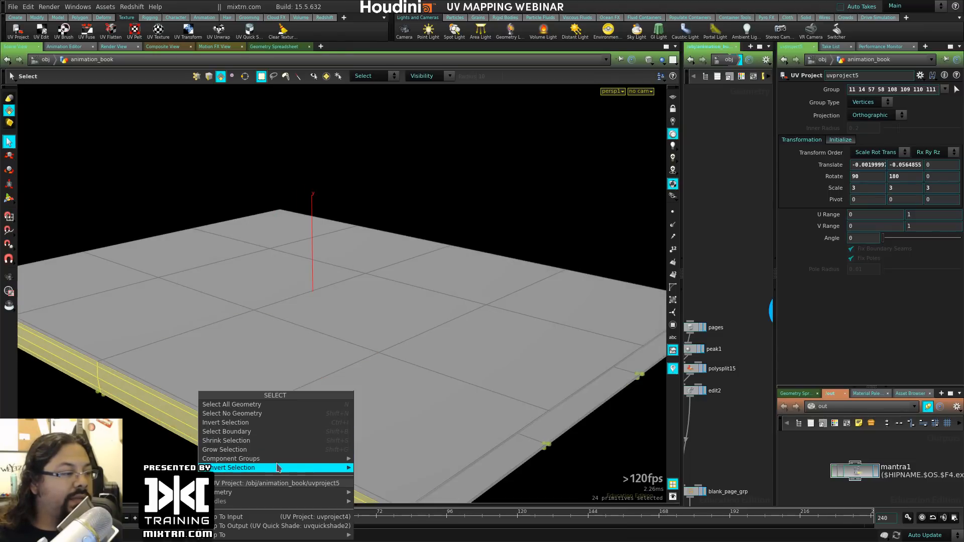
mouse_move(311, 465)
click(397, 494)
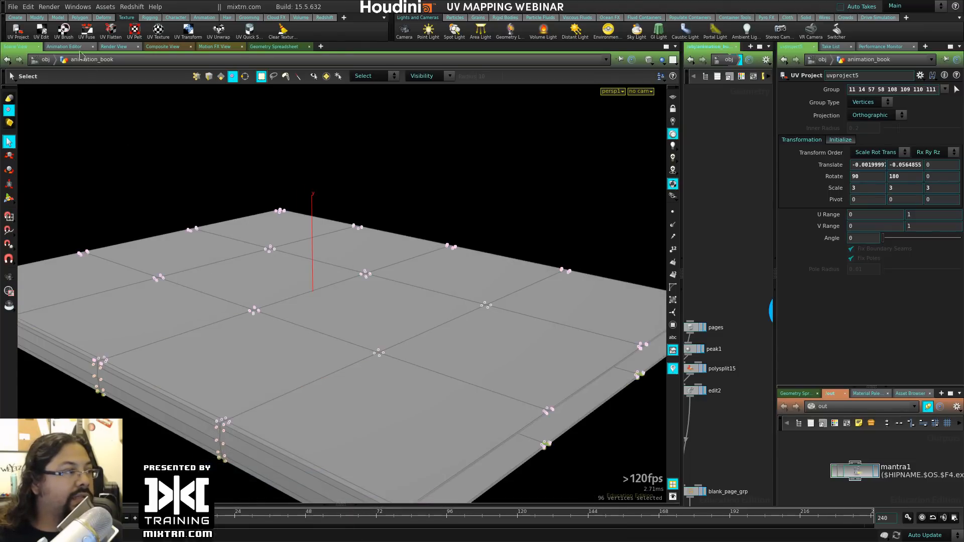
click(11, 26)
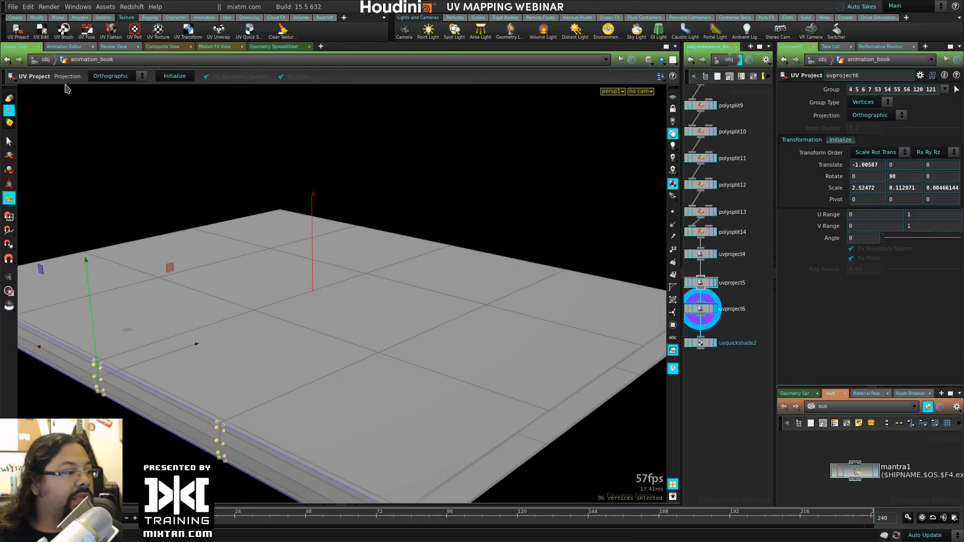
Step: Restore the split UV and perspective viewports beside a wider network pane, and frame the UV layout
alt+right_drag(371, 349, 241, 389)
alt+drag(241, 389, 397, 325)
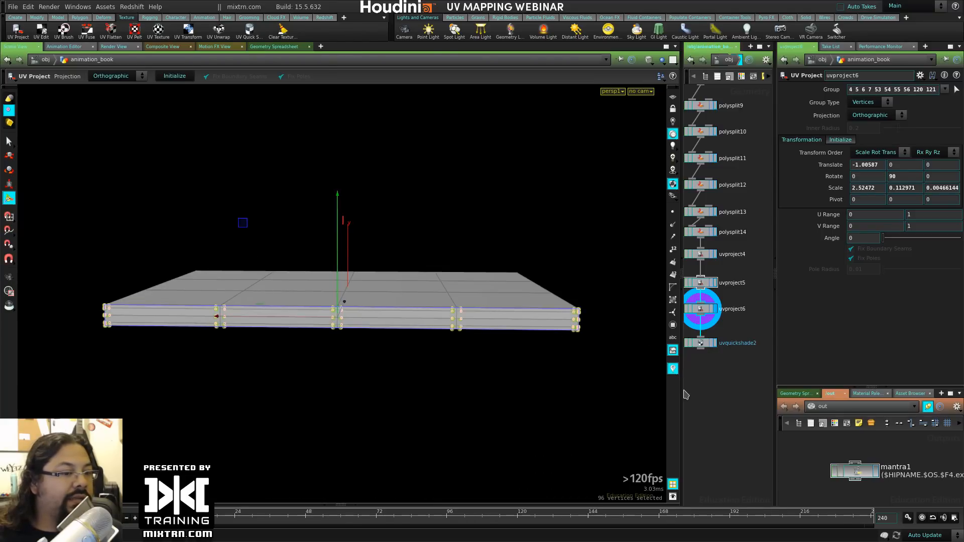
drag(681, 395, 566, 394)
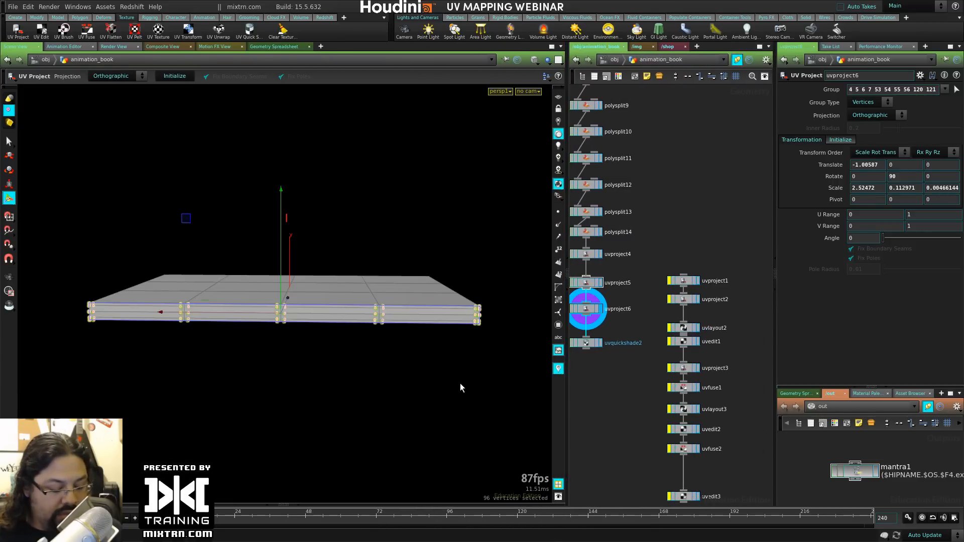
key(space+b)
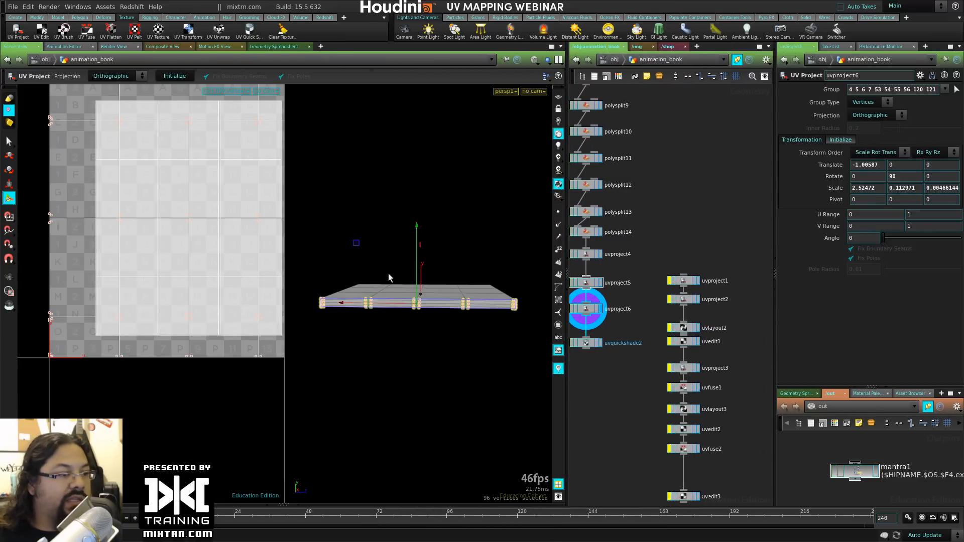
key(h)
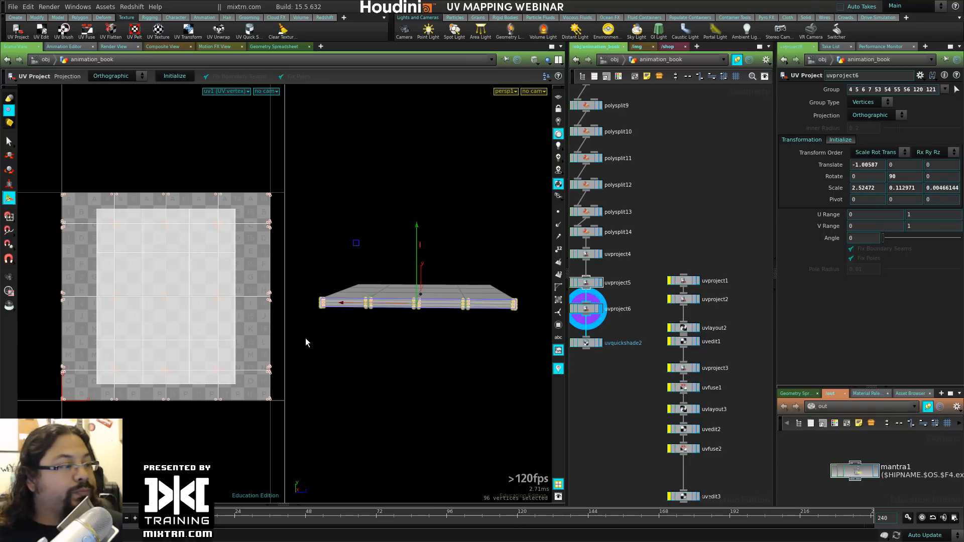
Step: Reset the uvproject6 scale to its default and set it to 3 on all three axes
ctrl+middle_click(835, 190)
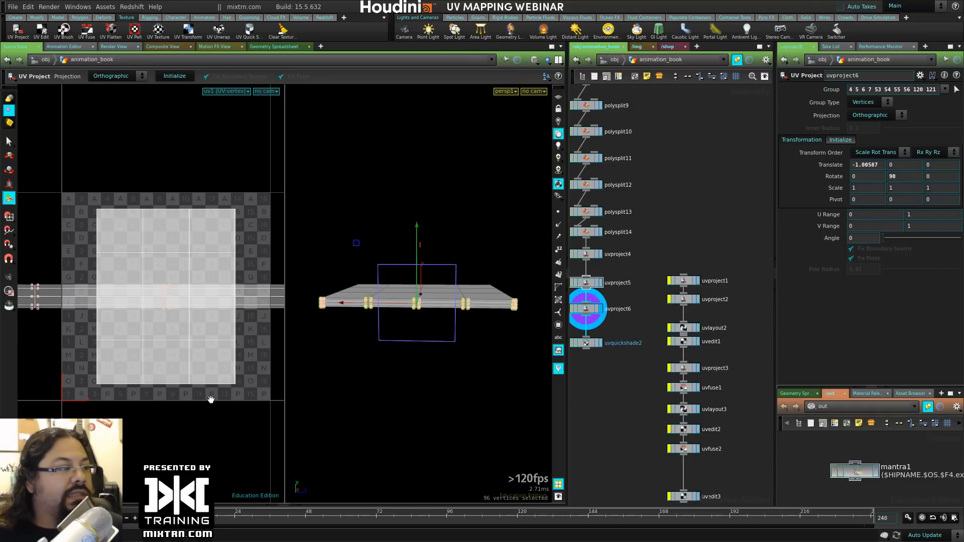
alt+right_drag(211, 400, 170, 340)
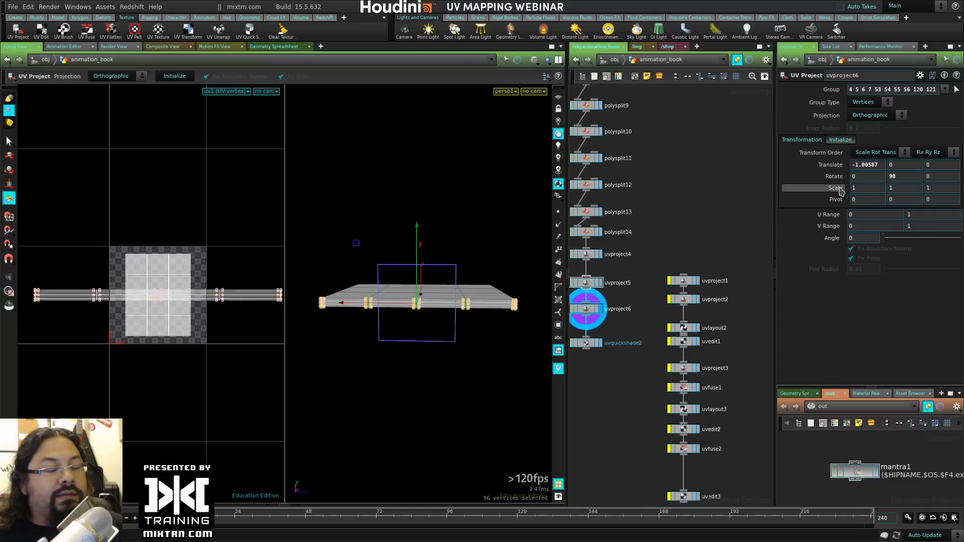
middle_drag(841, 191, 860, 173)
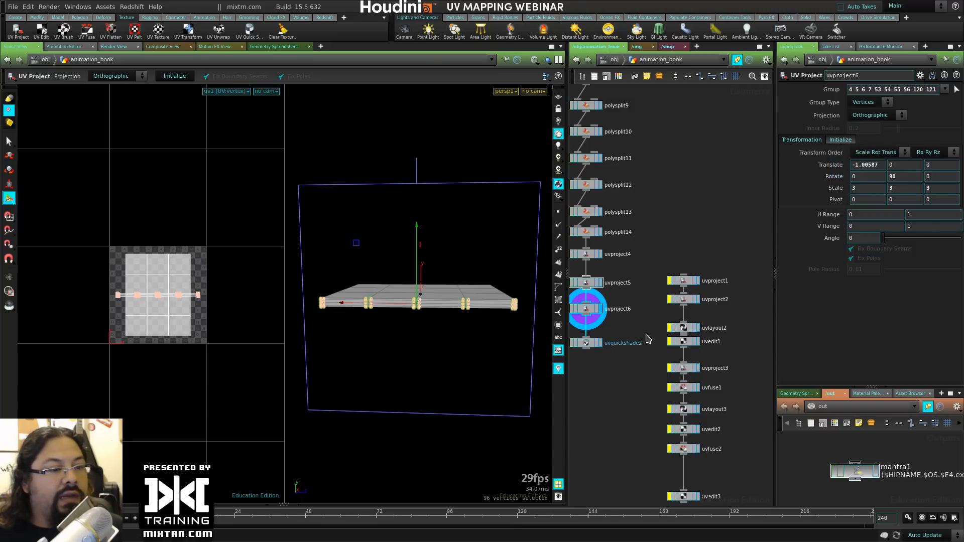
Step: Display the uvquickshade2 node and examine the grid texture on the book's side against the UV layout
click(601, 344)
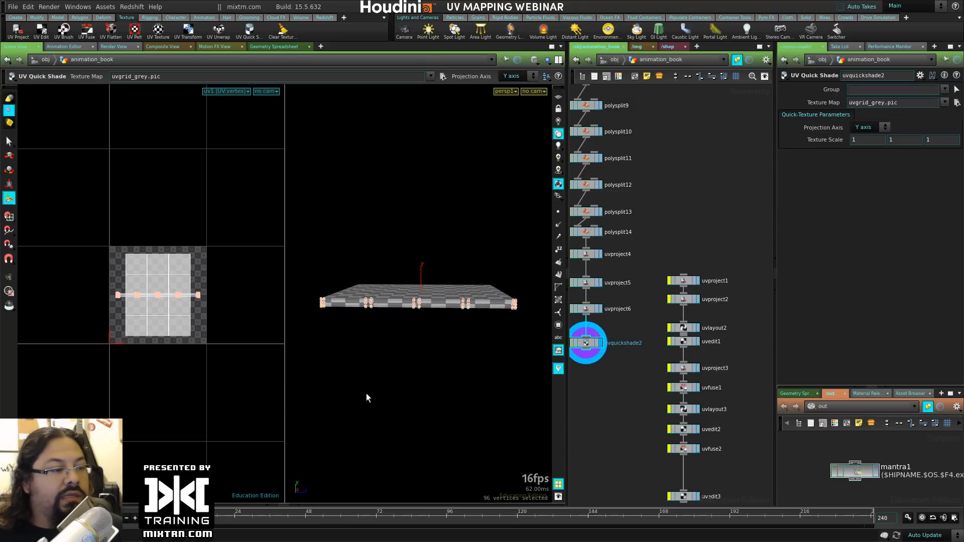
alt+middle_drag(402, 358, 395, 389)
alt+right_drag(395, 389, 489, 413)
alt+drag(489, 413, 418, 346)
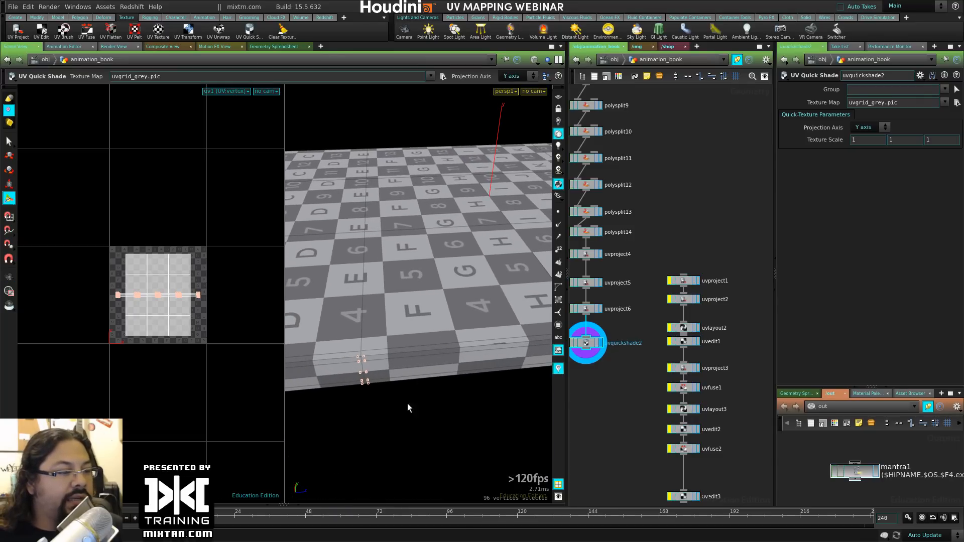
alt+drag(408, 403, 498, 414)
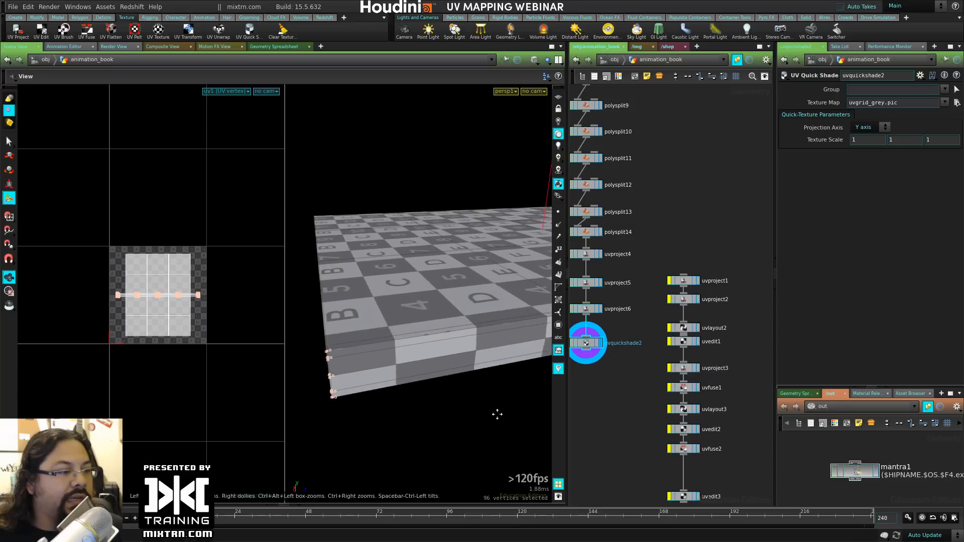
scroll(401, 368, up, 3)
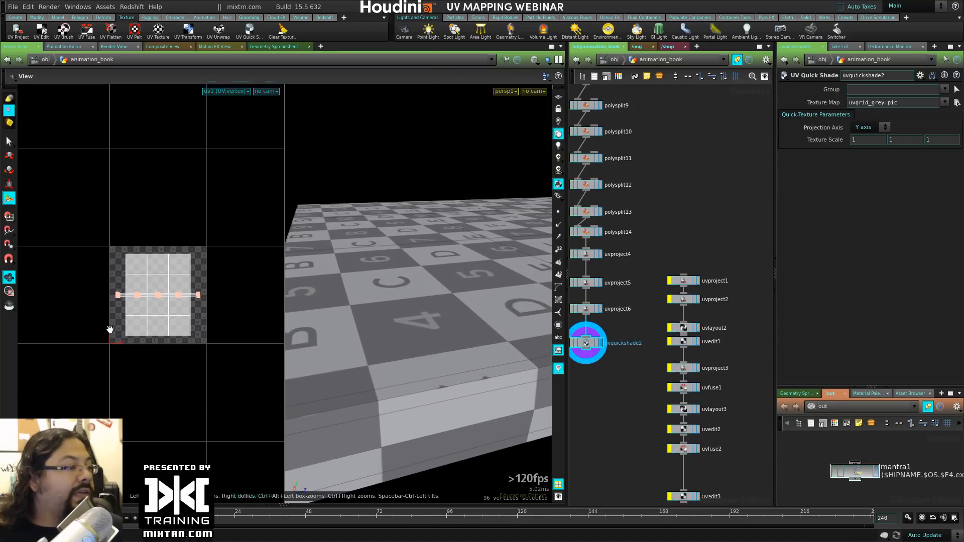
scroll(213, 323, up, 5)
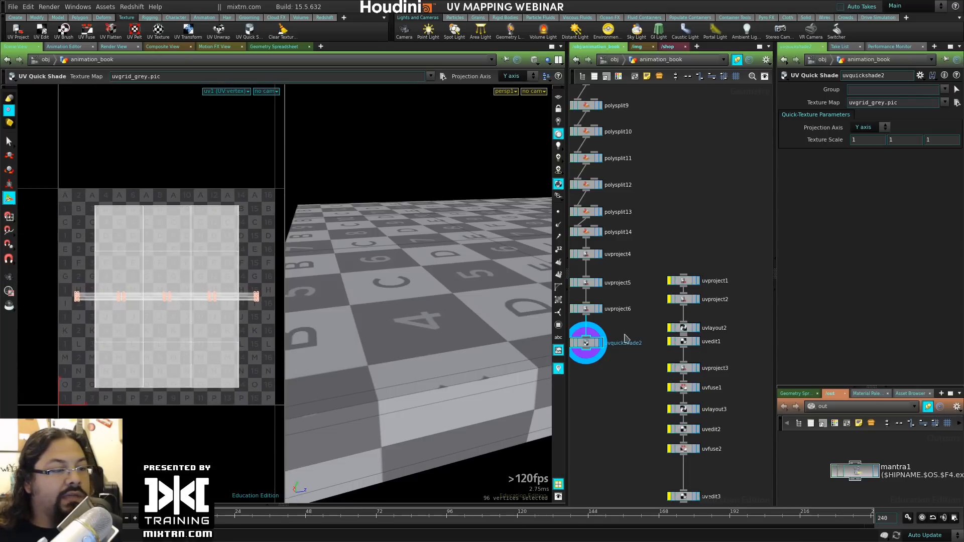
Step: Select the uvproject6 node and display its result in the viewport
click(597, 309)
click(599, 309)
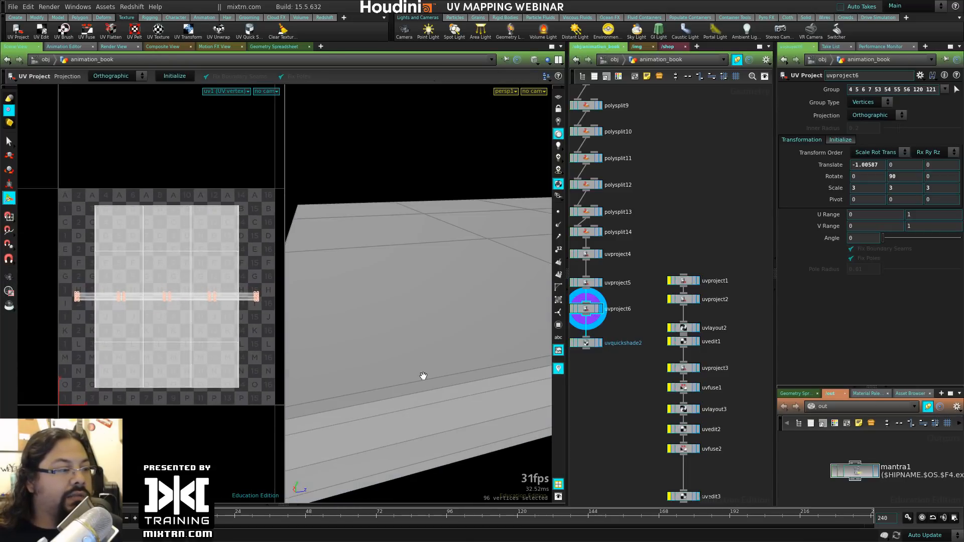
scroll(422, 376, down, 3)
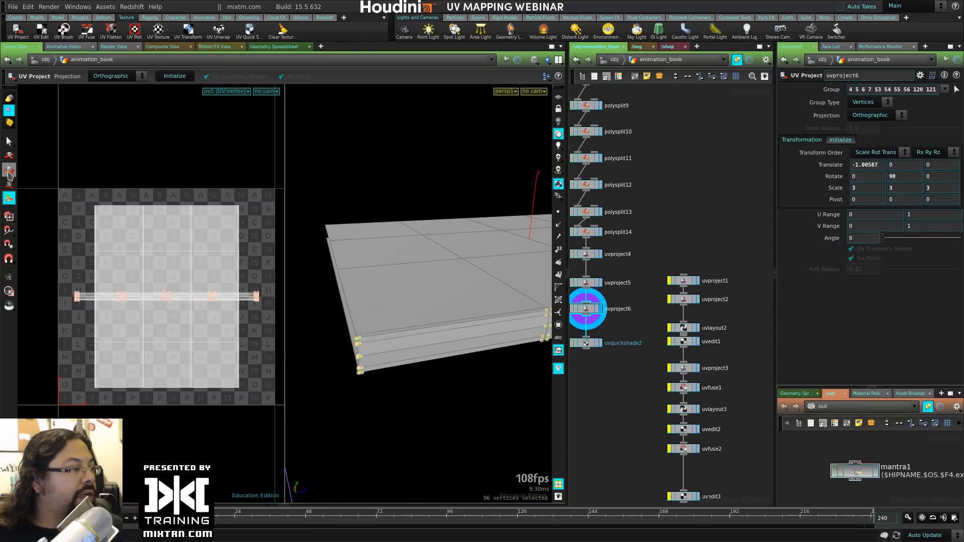
key(r)
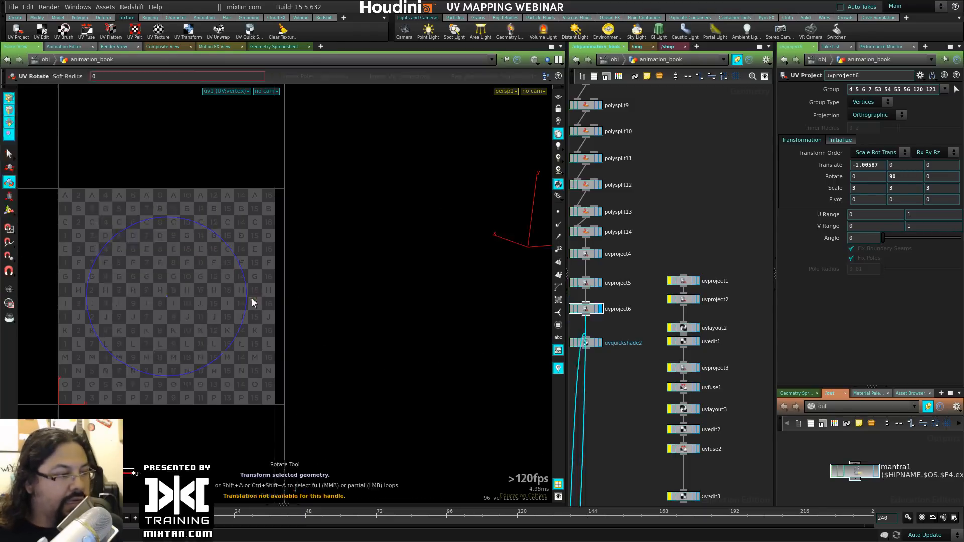
drag(243, 271, 243, 291)
key(ctrl+z)
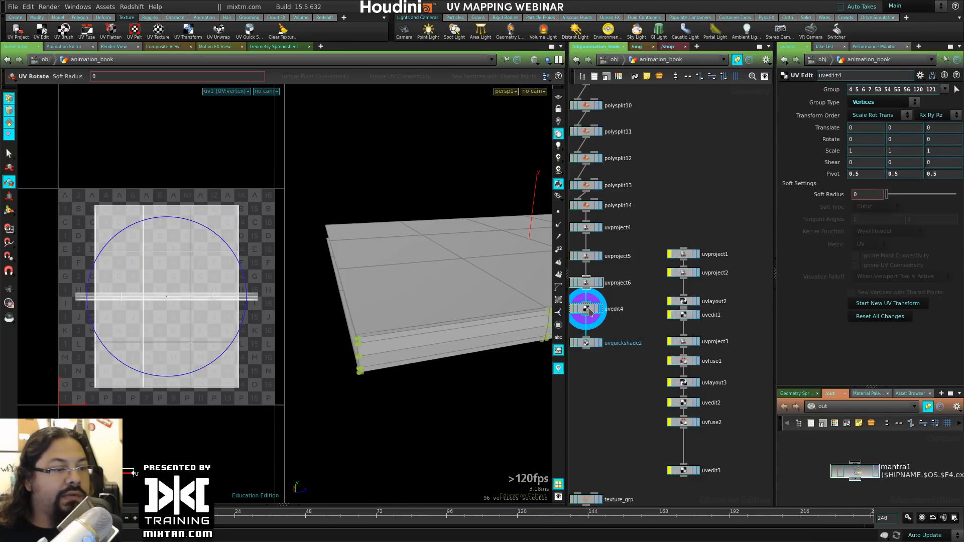
key(Delete)
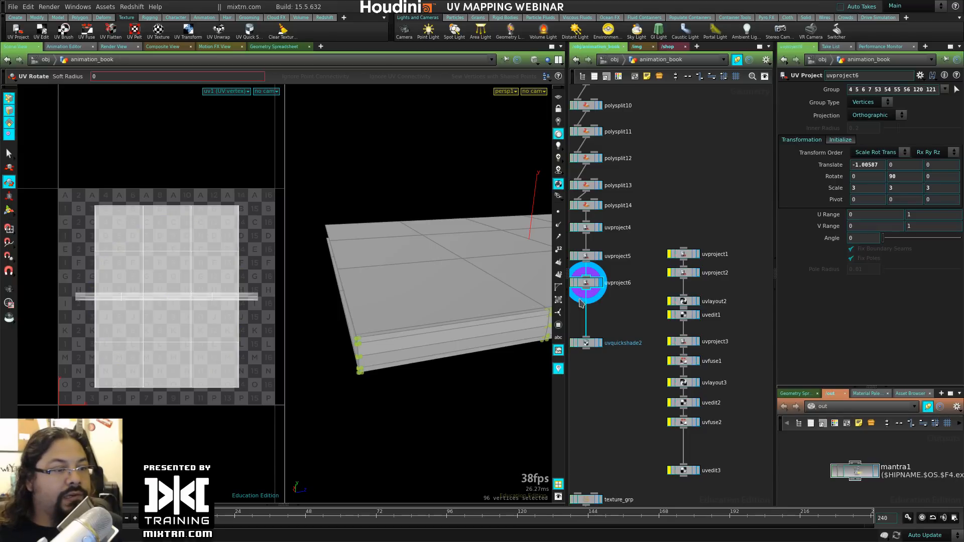
Step: Rotate the uvproject6 projection freehand so its X, Y and Z rotation are 90, about 10.25 and 90
click(9, 212)
alt+right_drag(402, 330, 452, 385)
alt+drag(452, 385, 394, 402)
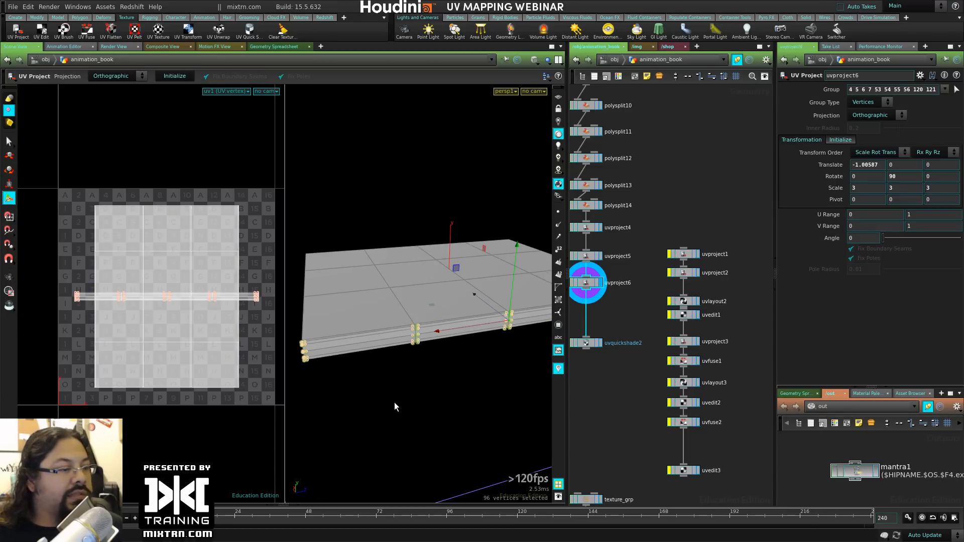
alt+right_drag(394, 402, 362, 355)
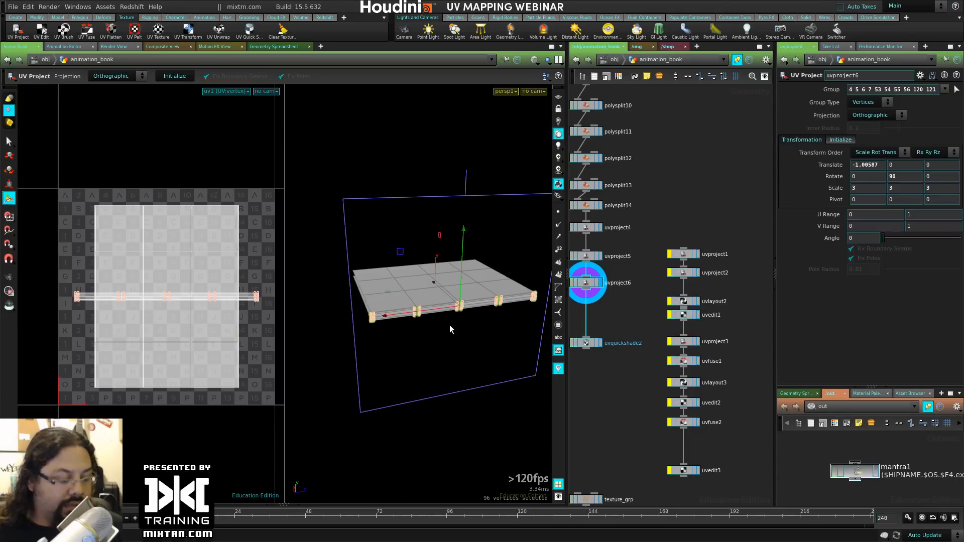
key(r)
drag(456, 254, 539, 253)
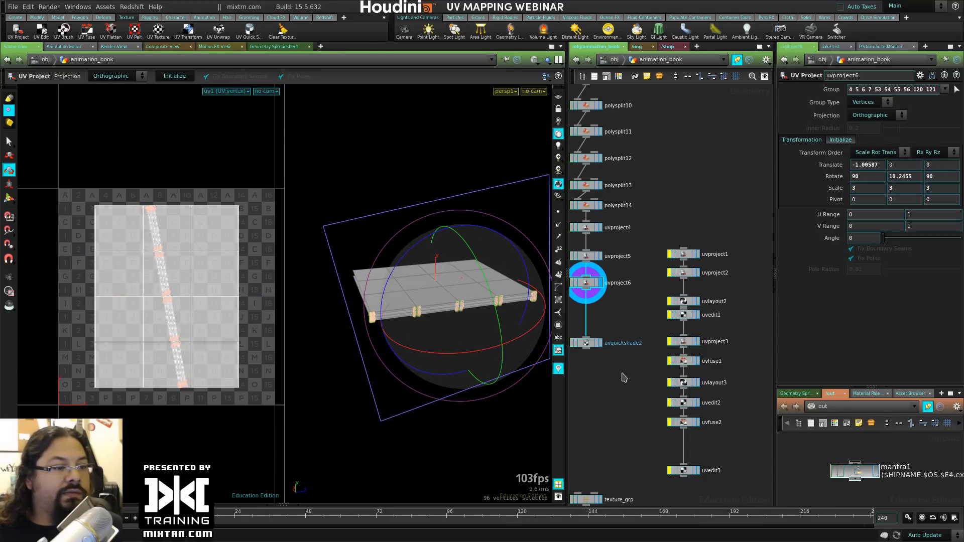
Step: Display the uvquickshade2 node and set the uvproject6 Y rotation to 180
click(600, 344)
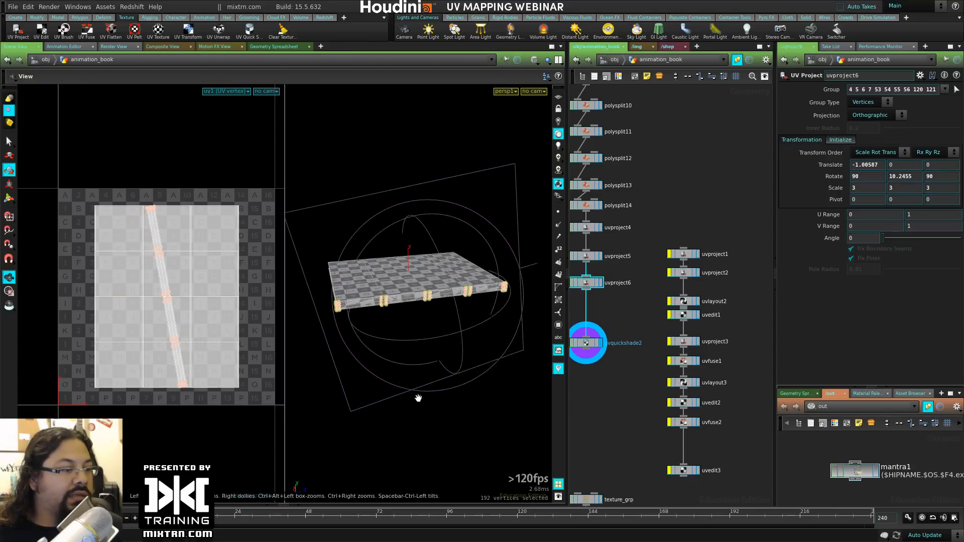
alt+right_drag(416, 398, 516, 392)
alt+drag(515, 393, 479, 396)
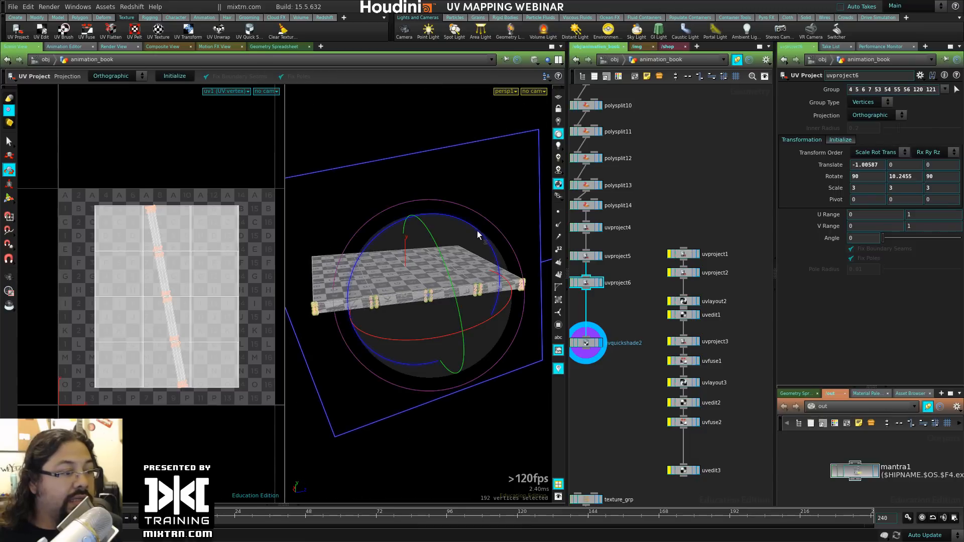
drag(477, 230, 283, 440)
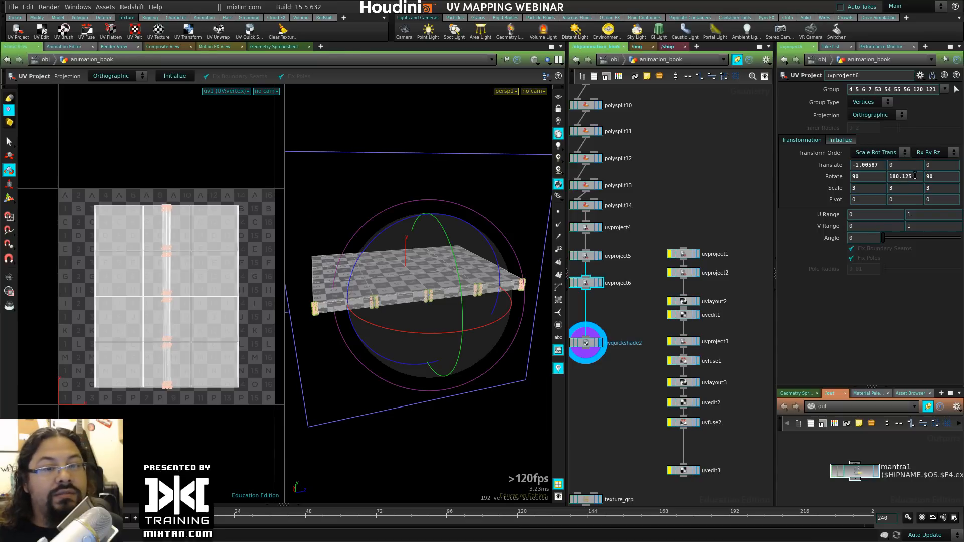
drag(915, 176, 842, 167)
text(180)
key(Return)
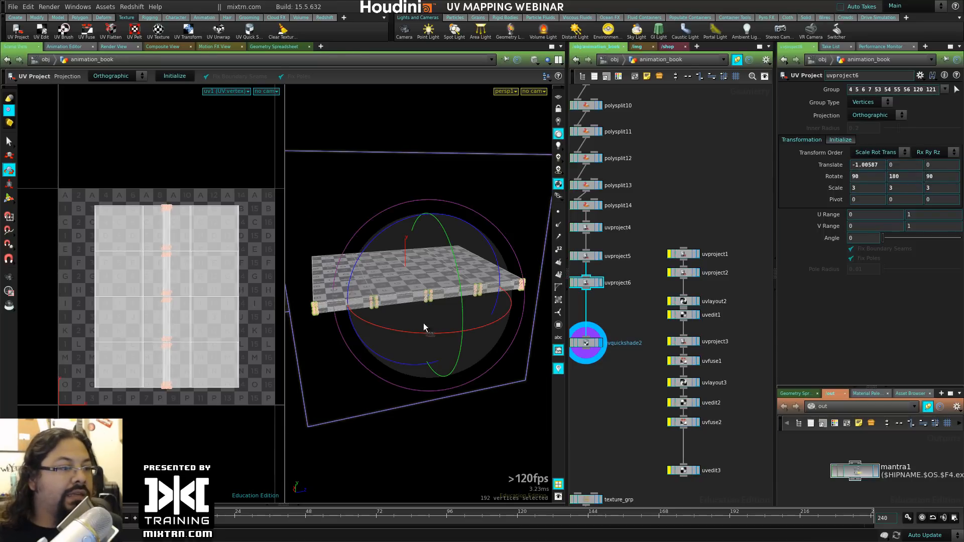
Step: Shift the uvproject6 projection to about -0.092 on Y and set its Y scale to -3
alt+right_drag(423, 323, 531, 347)
key(t)
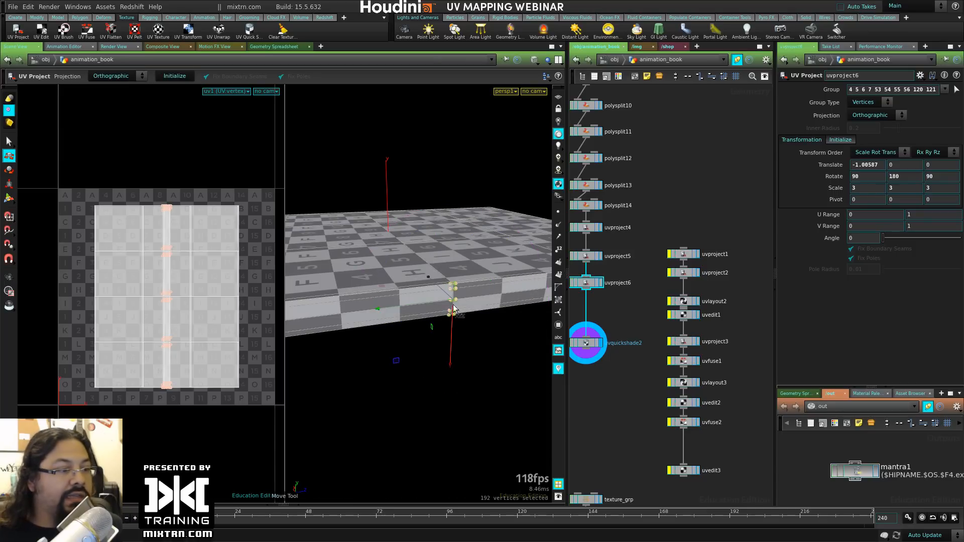
drag(453, 307, 446, 365)
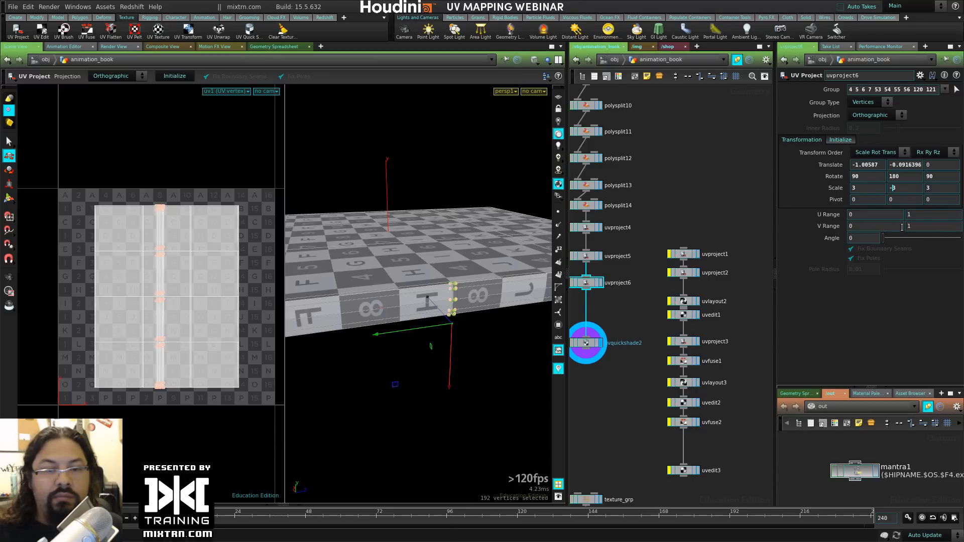
key(Return)
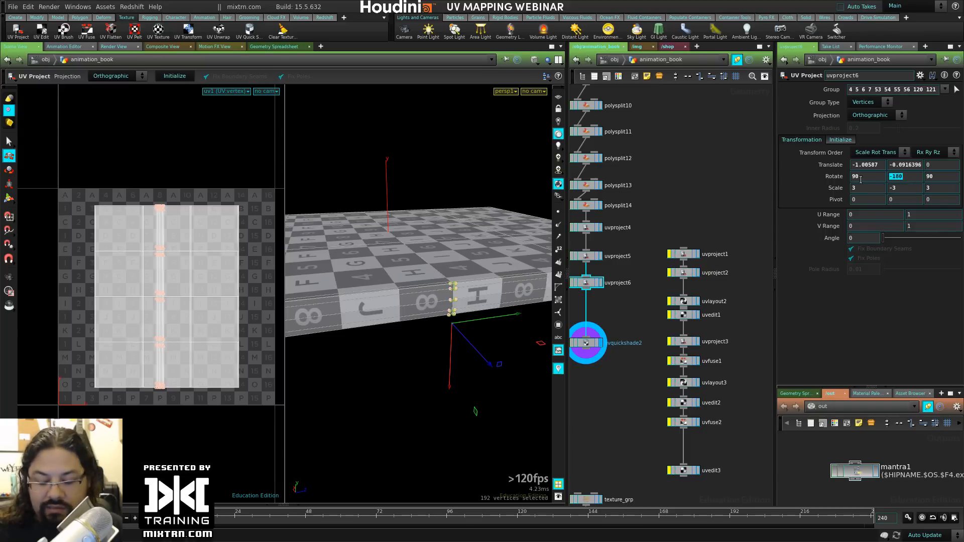
Step: Set the uvproject6 Y rotation to 0 and inspect the grid texture along the book's side and upper face
text(0)
key(Return)
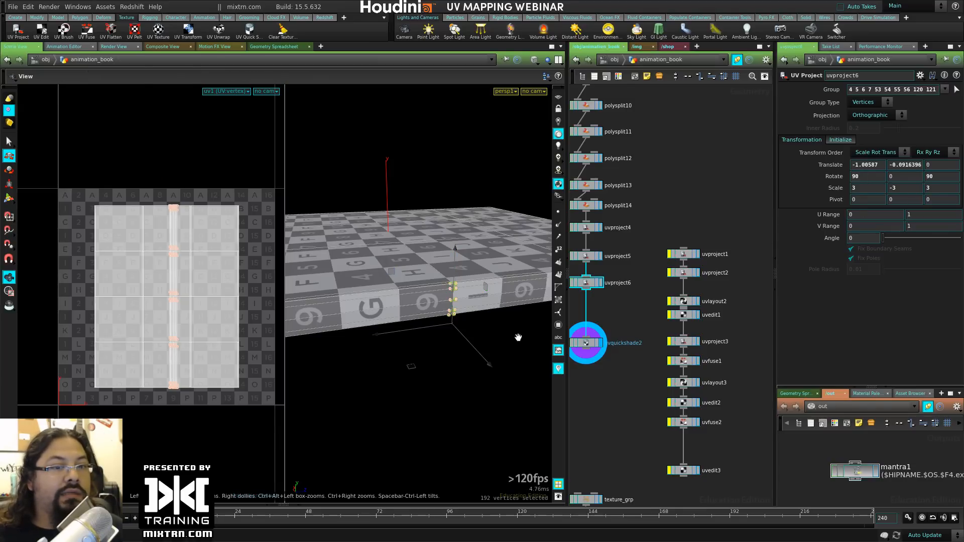
alt+right_drag(488, 367, 440, 371)
alt+middle_drag(477, 368, 545, 378)
alt+right_drag(442, 368, 502, 362)
alt+middle_drag(502, 362, 442, 369)
alt+right_drag(436, 371, 471, 373)
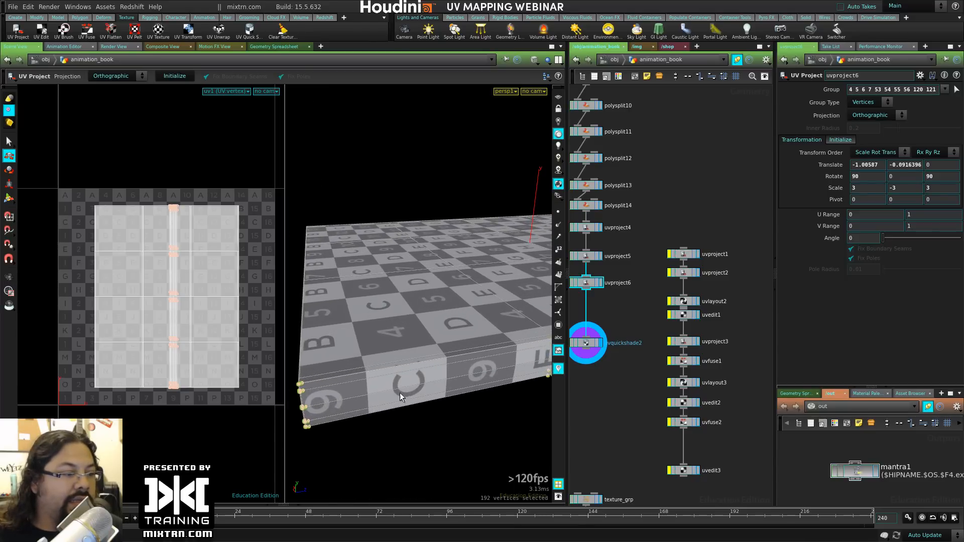
alt+drag(357, 356, 435, 396)
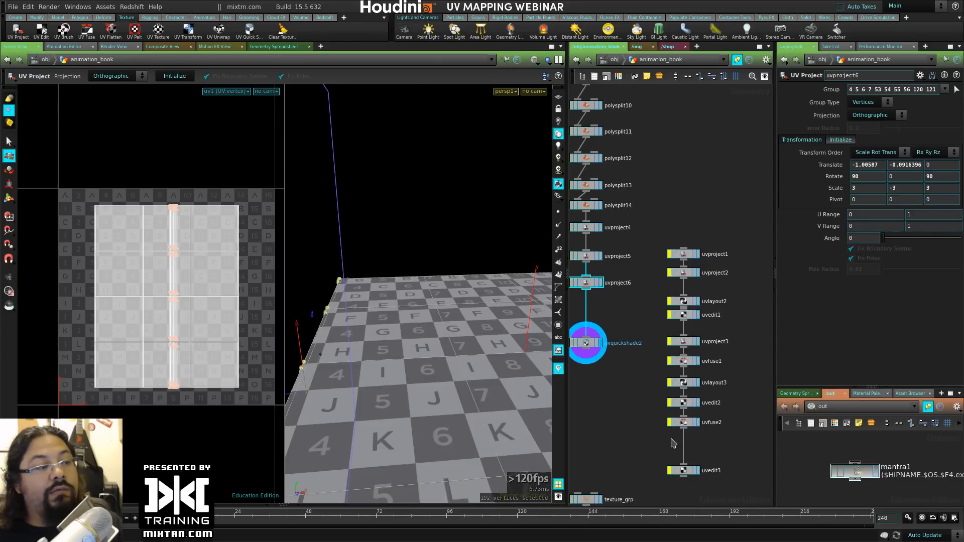
Step: Move uvquickshade2 further down the chain and insert a UV Layout node between it and uvproject6
middle_drag(601, 404, 691, 346)
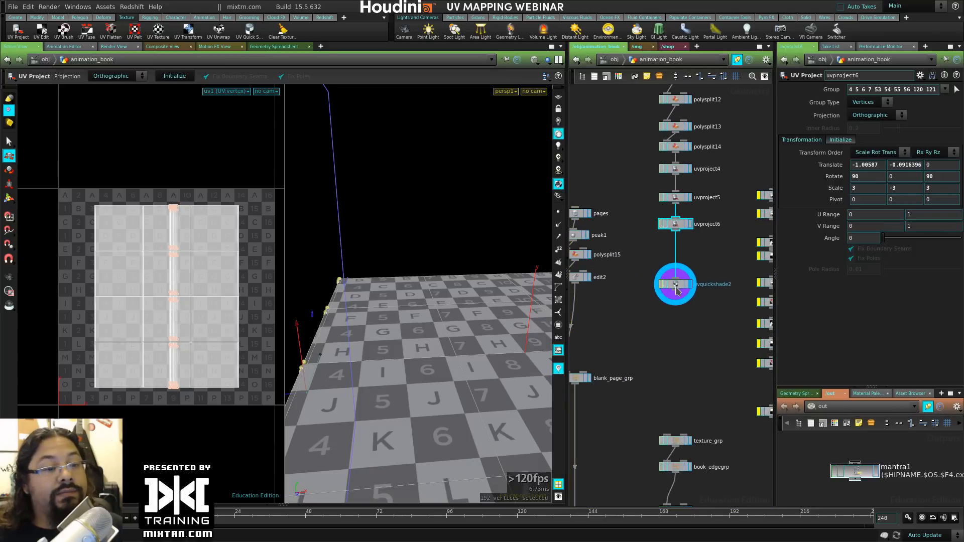
drag(677, 290, 675, 318)
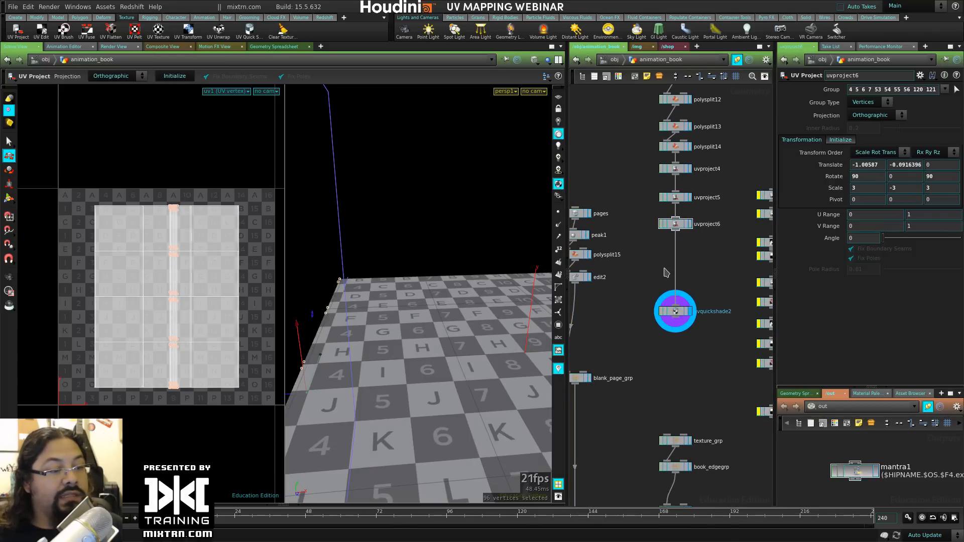
key(Tab)
text(uv)
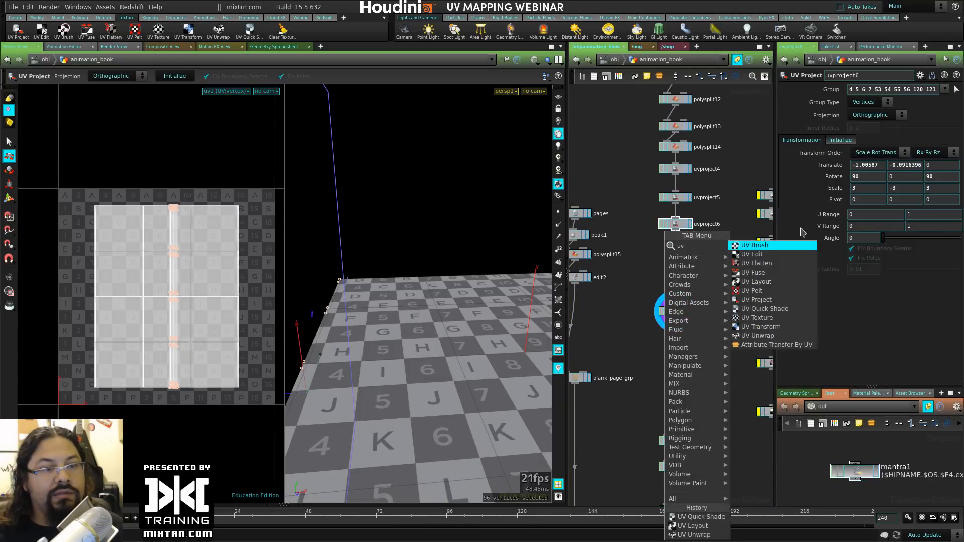
click(756, 281)
click(686, 264)
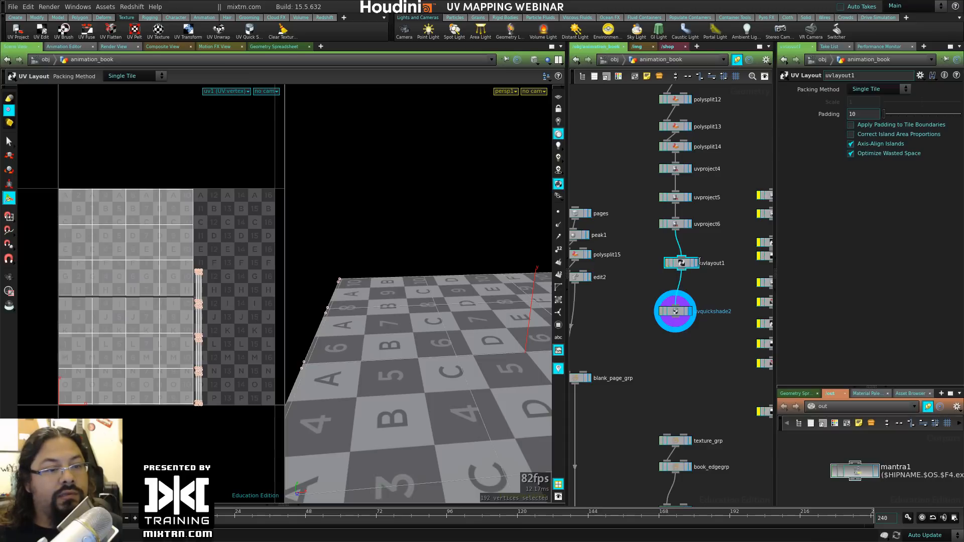
Step: Align the UV Layout node with the chain and examine the packed texture on the book through uvquickshade2
click(695, 265)
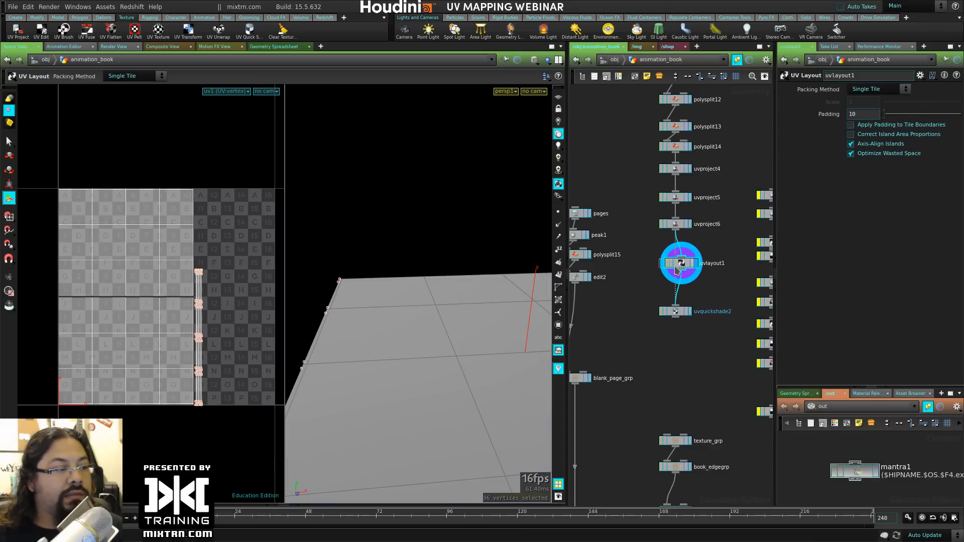
drag(677, 270, 675, 270)
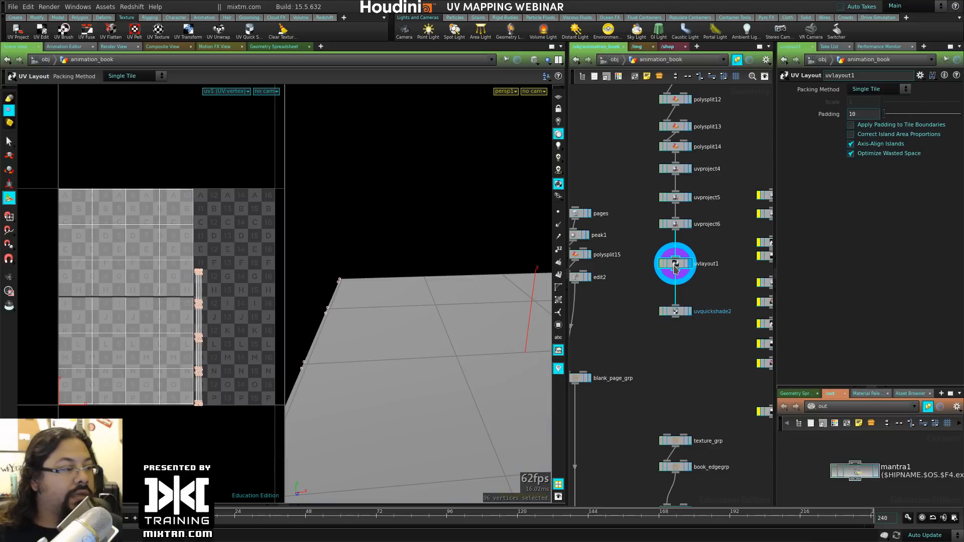
click(690, 314)
alt+drag(406, 373, 451, 288)
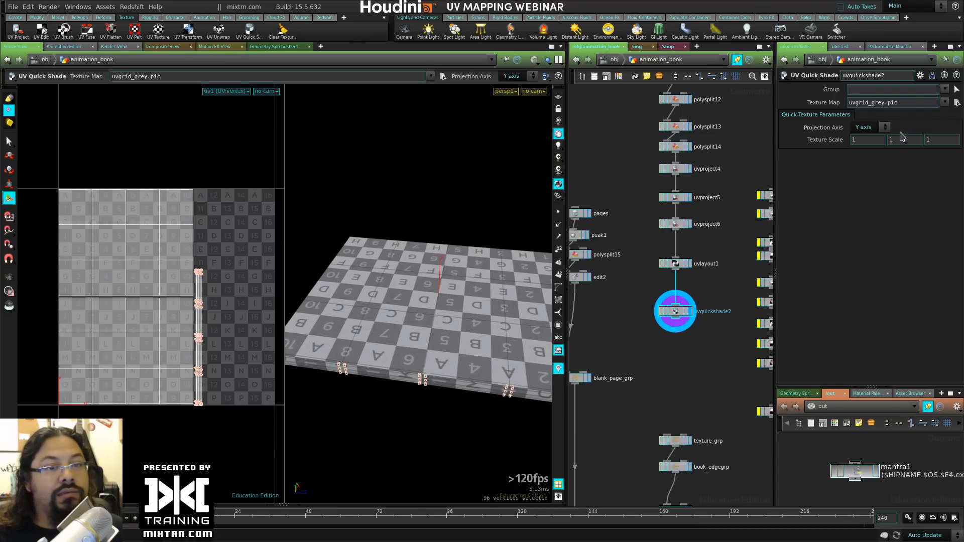
Step: Enable Correct Island Area Proportions and Apply Padding to Tile Boundaries on uvlayout1, and try a padding of 226 before undoing it
click(680, 266)
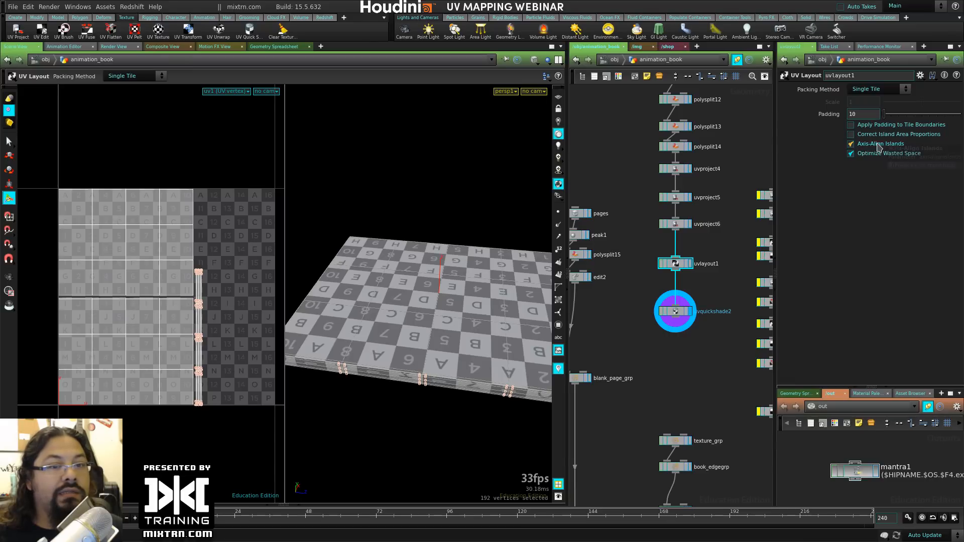
click(873, 136)
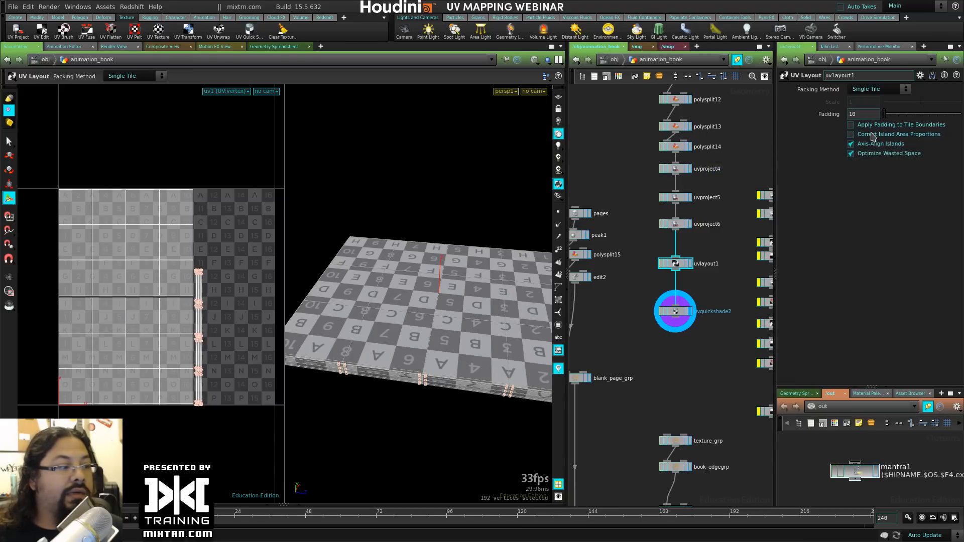
click(870, 126)
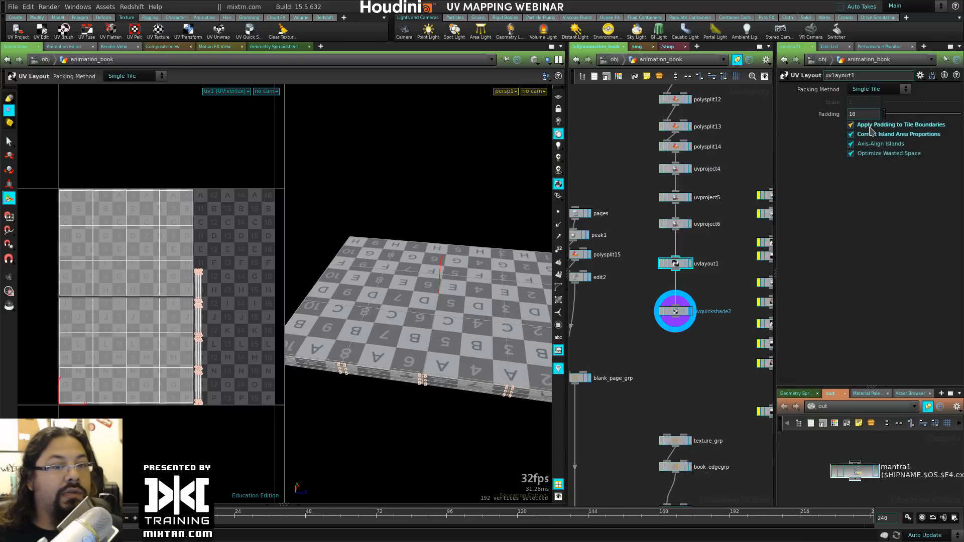
click(871, 127)
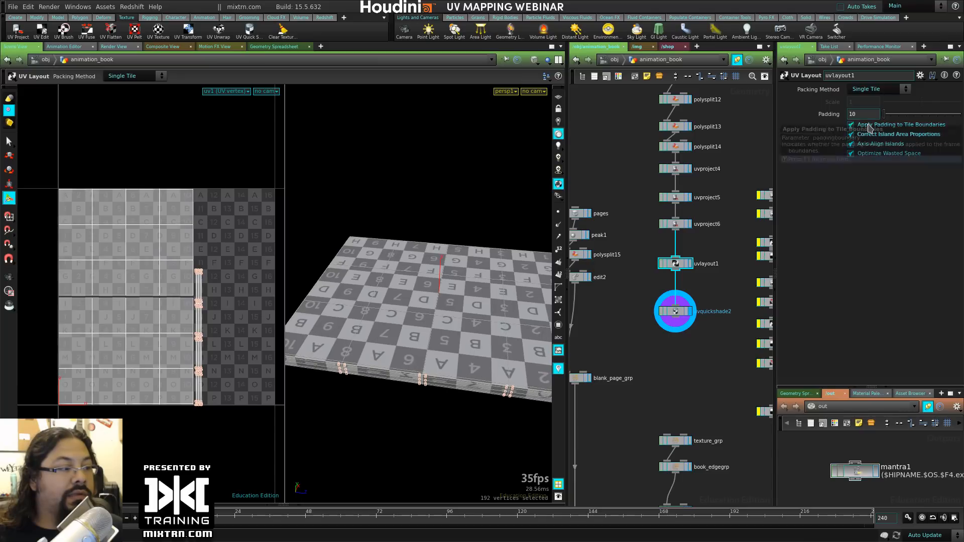
mouse_move(884, 114)
mouse_down()
mouse_move(916, 116)
mouse_move(904, 116)
mouse_up()
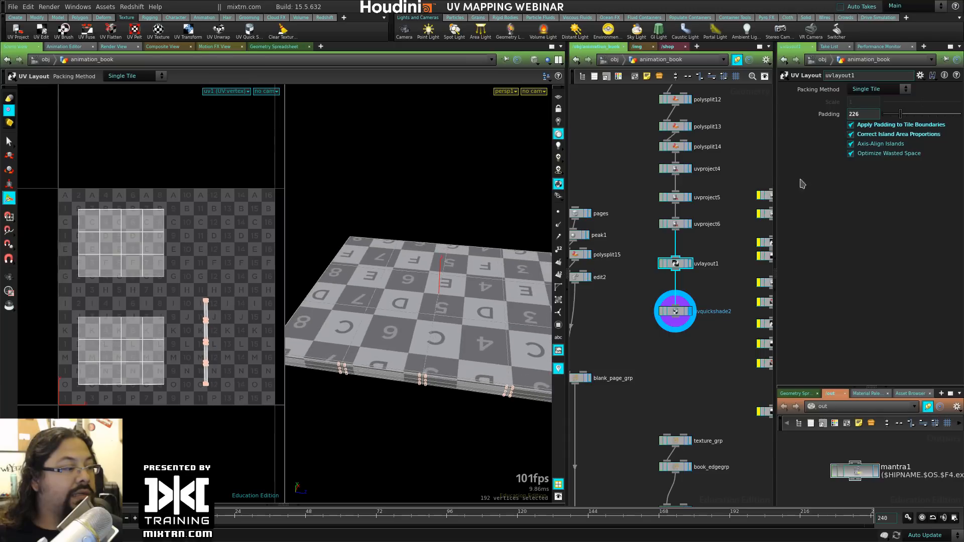
key(ctrl+z)
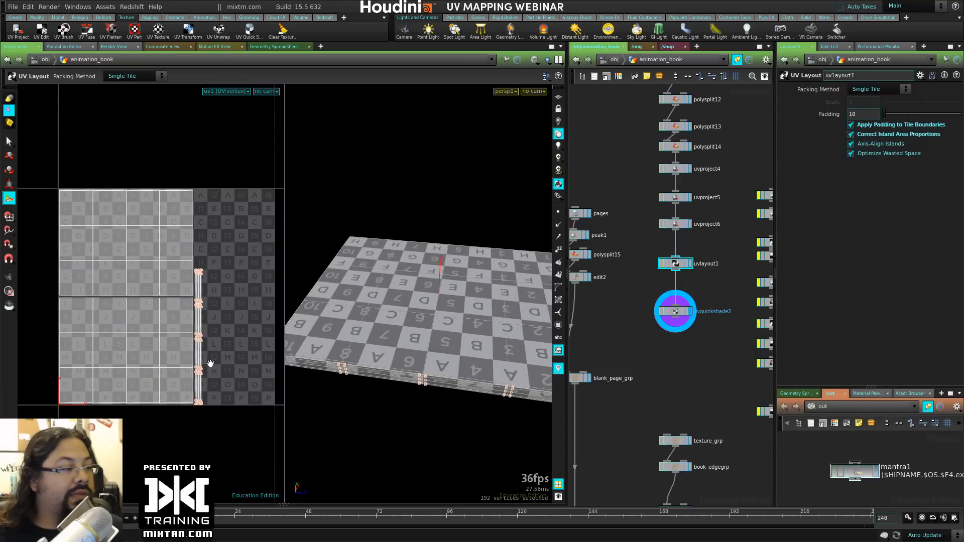
Step: Inspect the side island in the packed UV layout and delete the uvlayout1 node
alt+middle_drag(153, 355, 165, 351)
alt+right_drag(165, 351, 213, 361)
alt+middle_drag(221, 357, 116, 361)
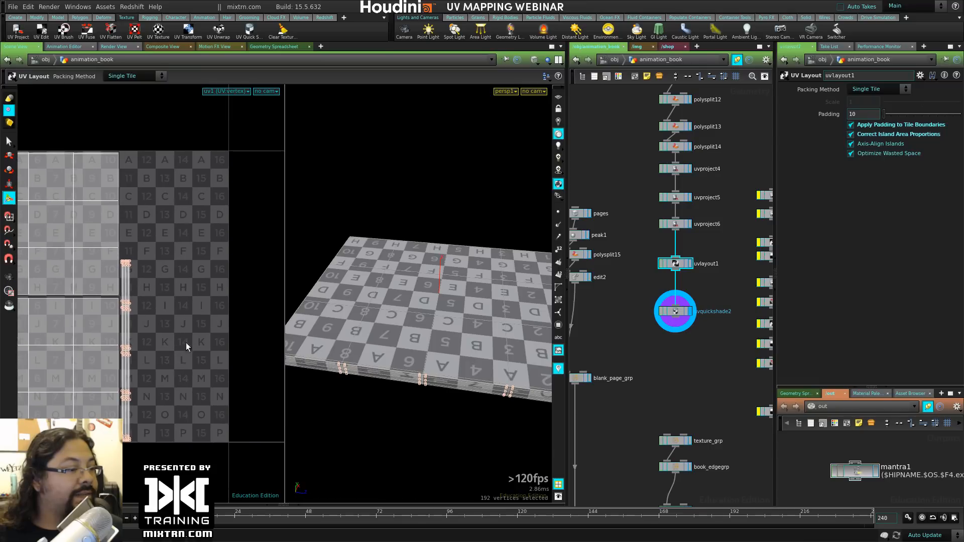
key(Delete)
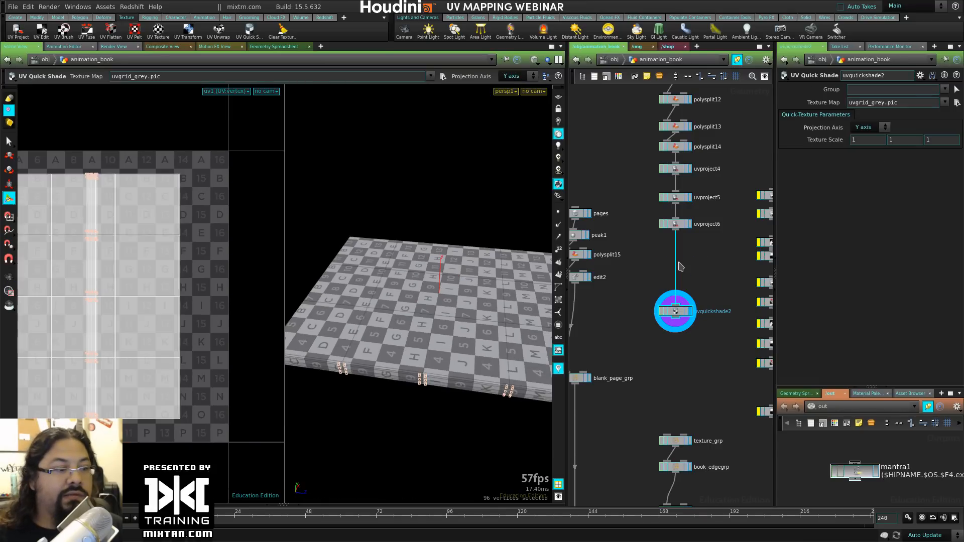
alt+middle_drag(133, 303, 187, 305)
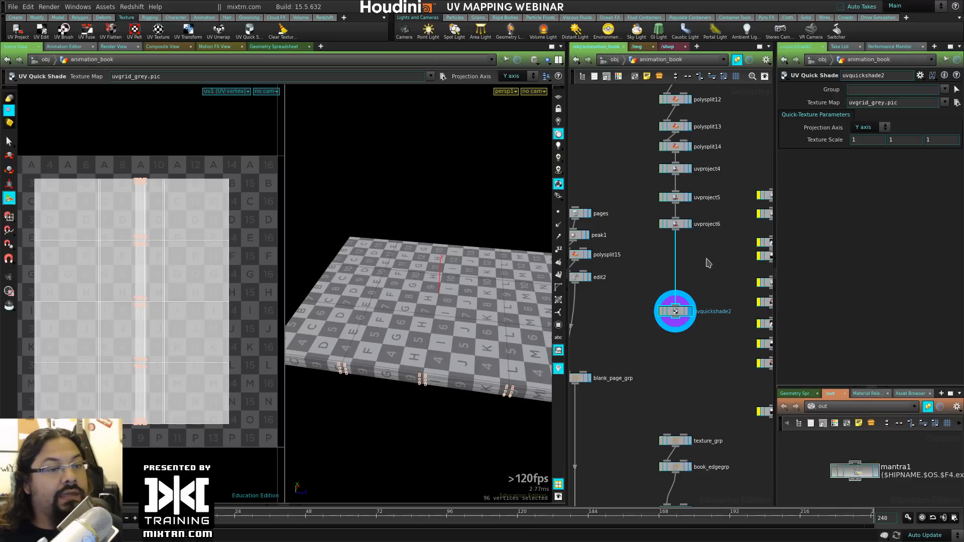
Step: Select the uvproject6 node and maximize the UV viewport in selection mode with the full layout framed
click(678, 224)
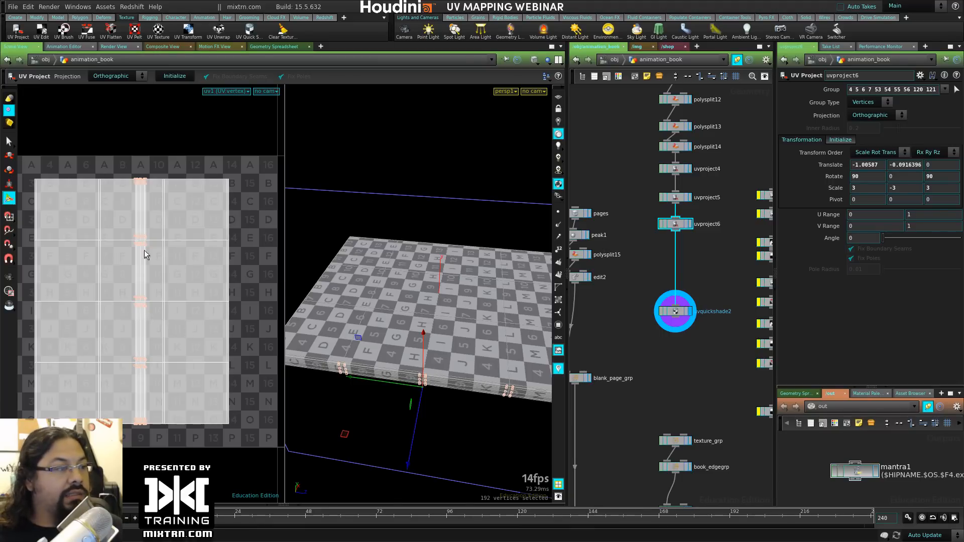
key(s)
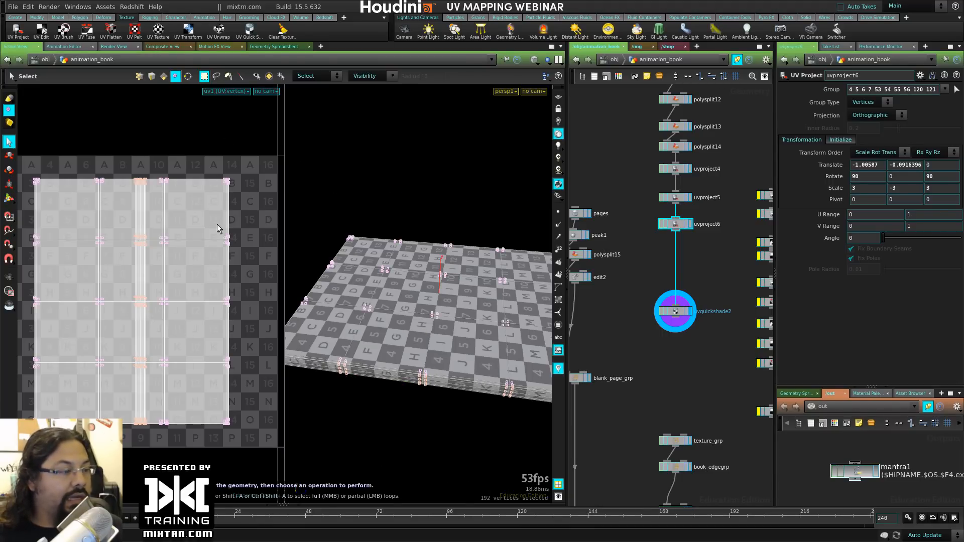
key(space+b)
key(space+h)
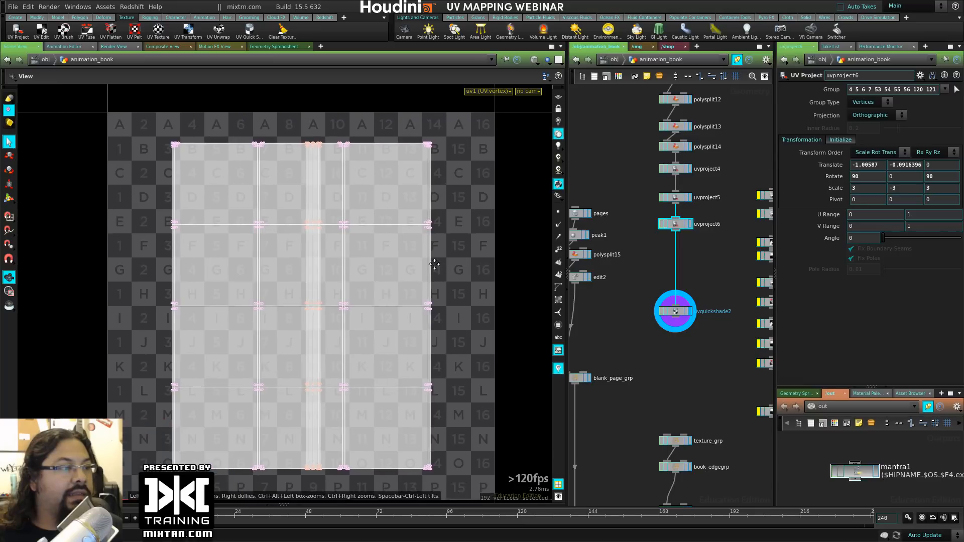
middle_drag(435, 264, 459, 263)
Step: Select all of the book's primitives in the UV view and add a UV Edit node after uvproject6 for moving them
key(4)
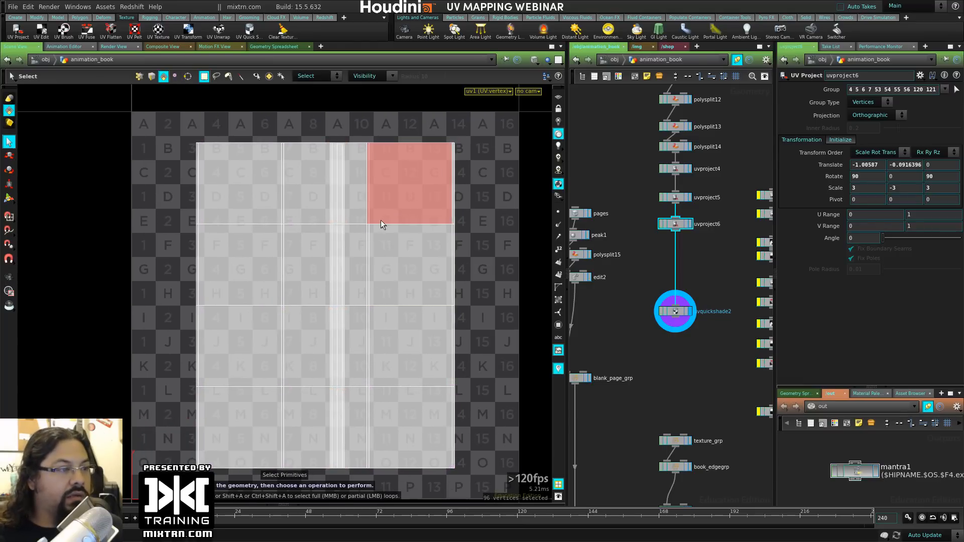
click(422, 218)
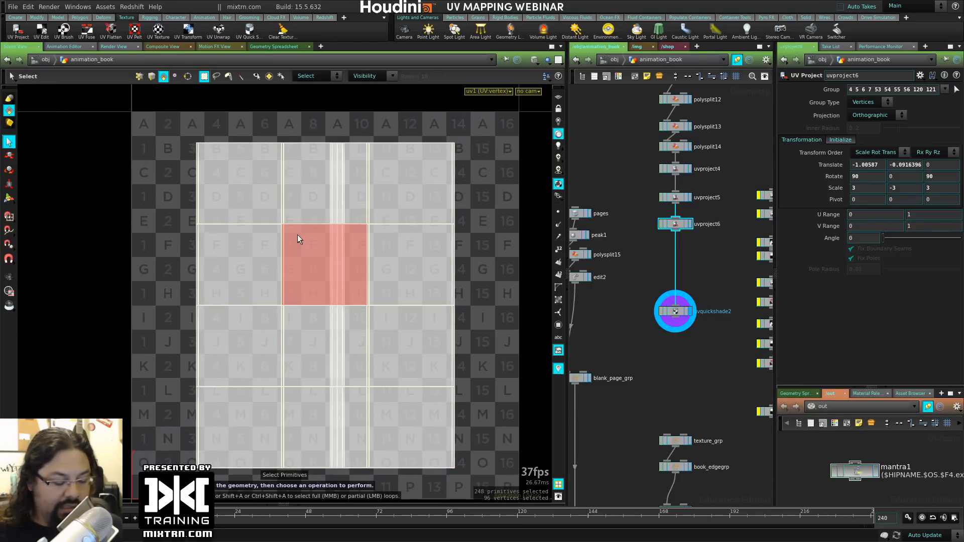
key(t)
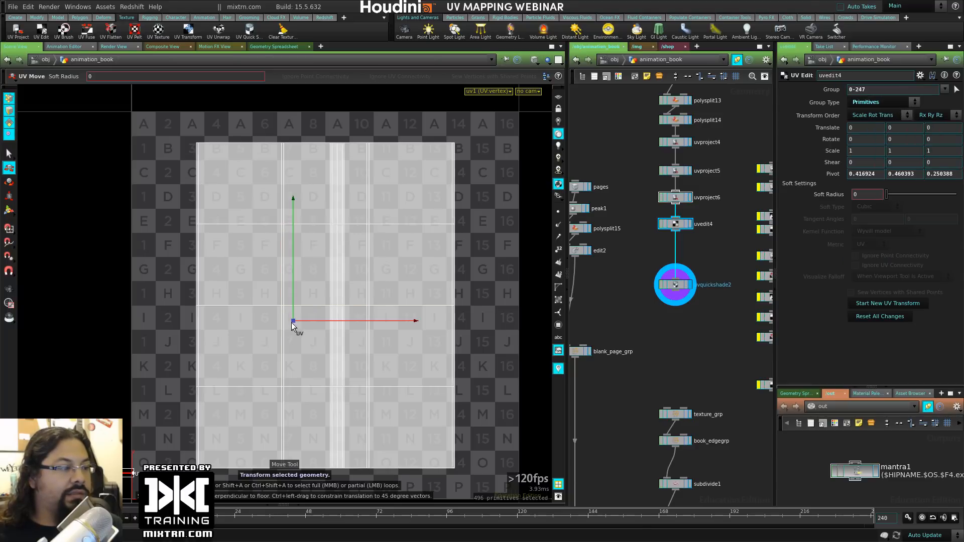
Step: List the book's UV Connected Geometry islands for selection and pick Island 0 in the UV view
drag(291, 323, 275, 312)
key(ctrl+z)
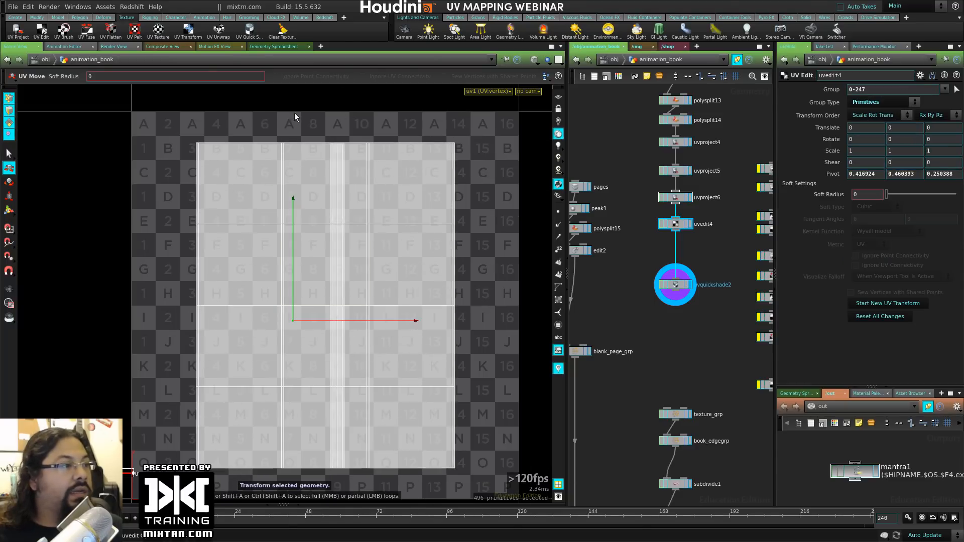
click(9, 153)
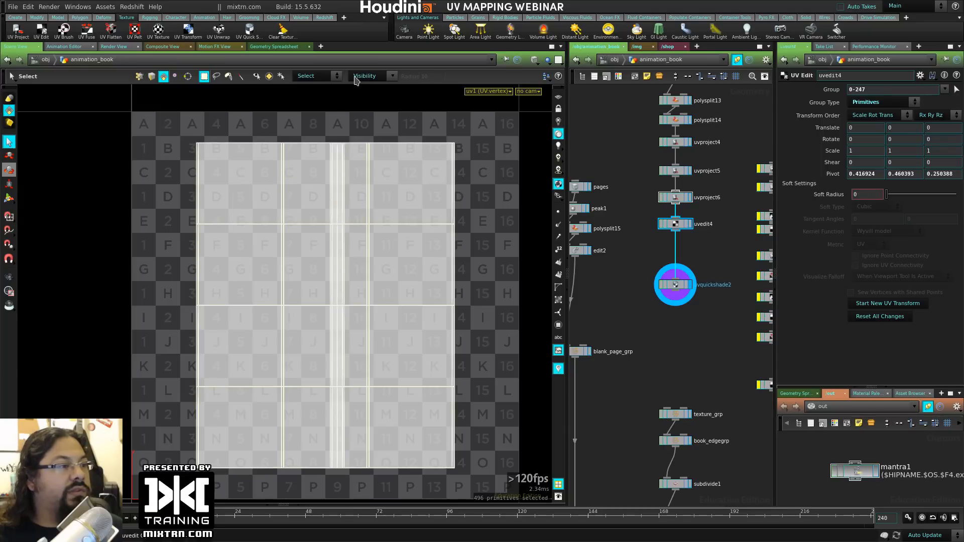
click(319, 77)
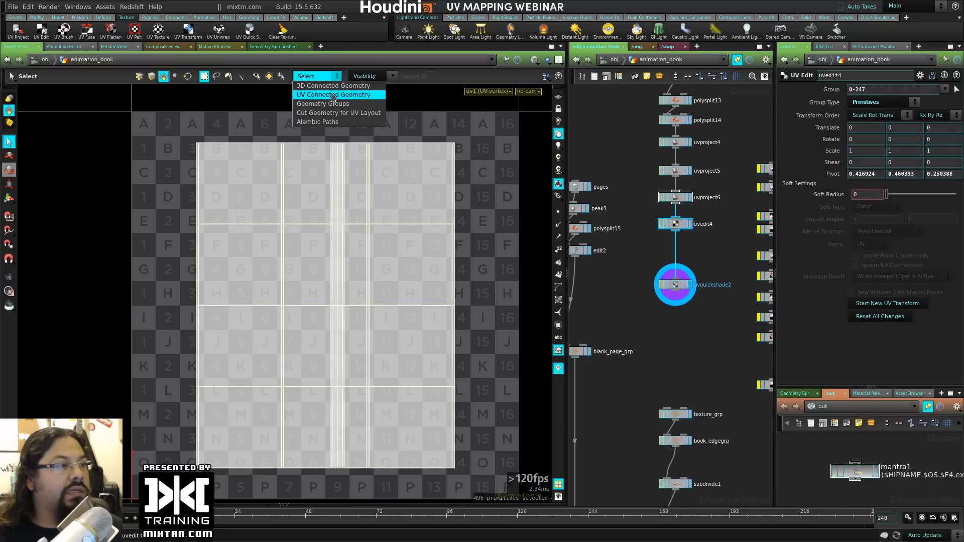
click(333, 95)
click(406, 191)
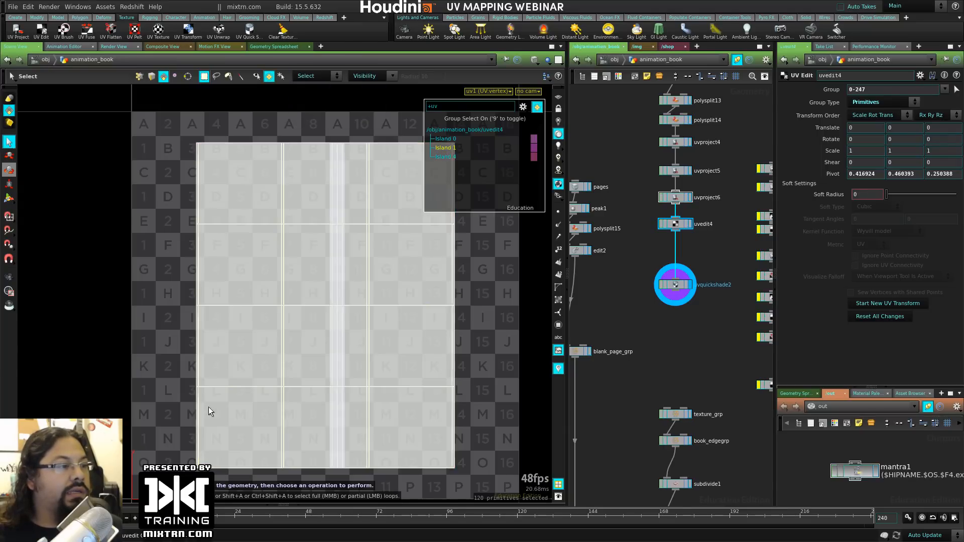
click(445, 139)
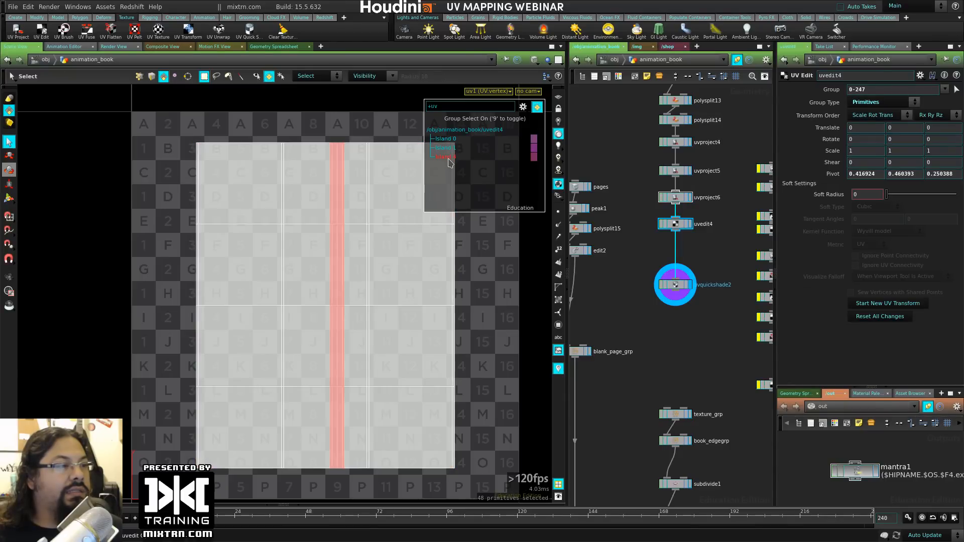
Step: Select Island 4, the narrow side strip, and move it about -0.394 in U, clear of the cover islands
click(445, 157)
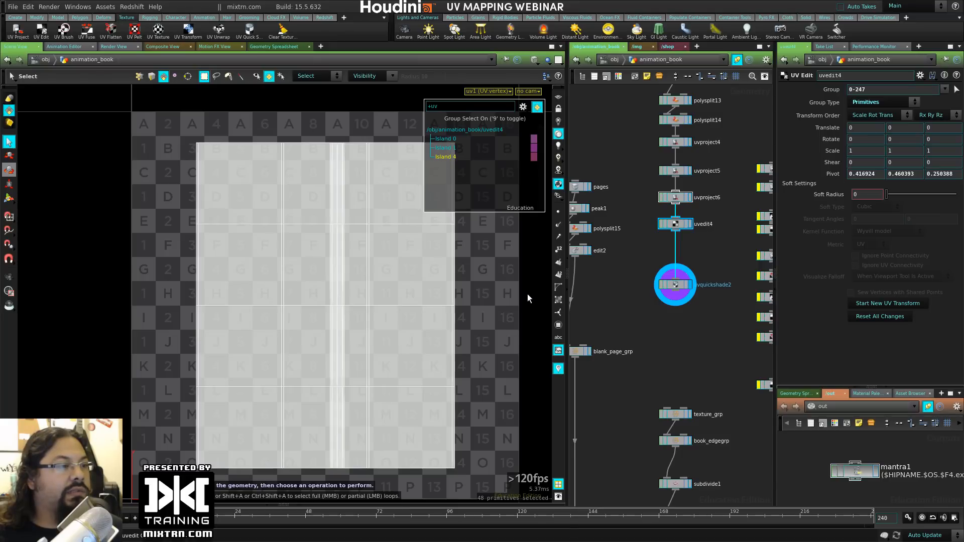
key(t)
drag(416, 305, 267, 309)
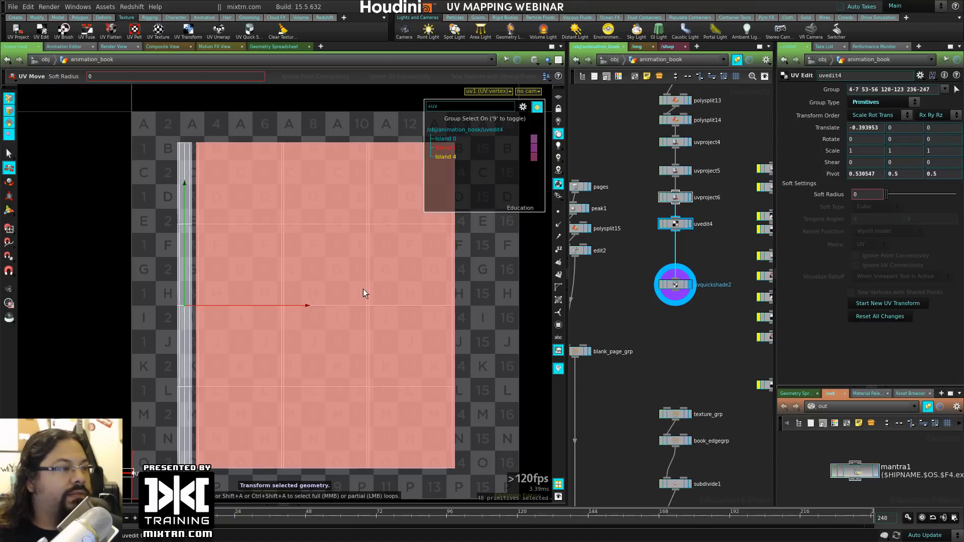
Step: Select Island 0 and shift it about 0.093 in the positive U direction
click(448, 140)
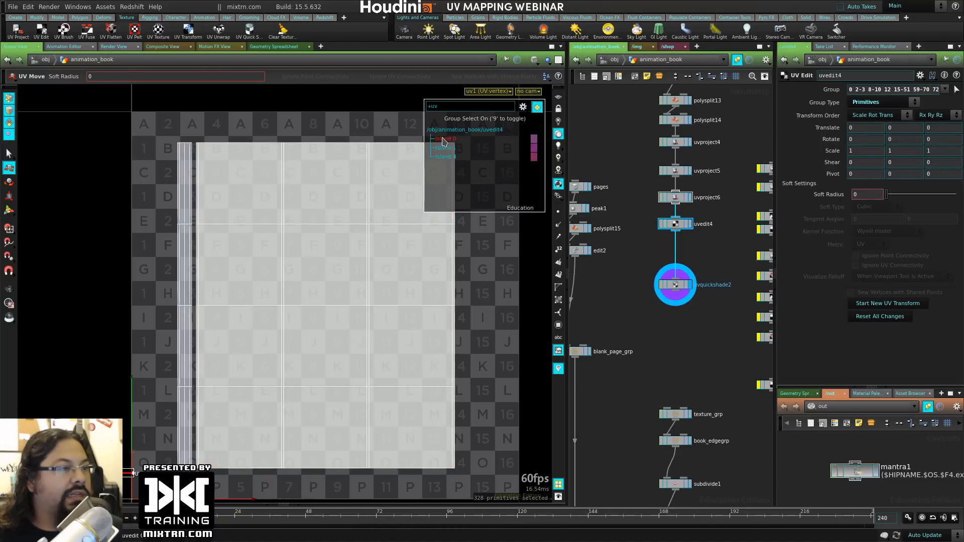
drag(160, 499, 166, 499)
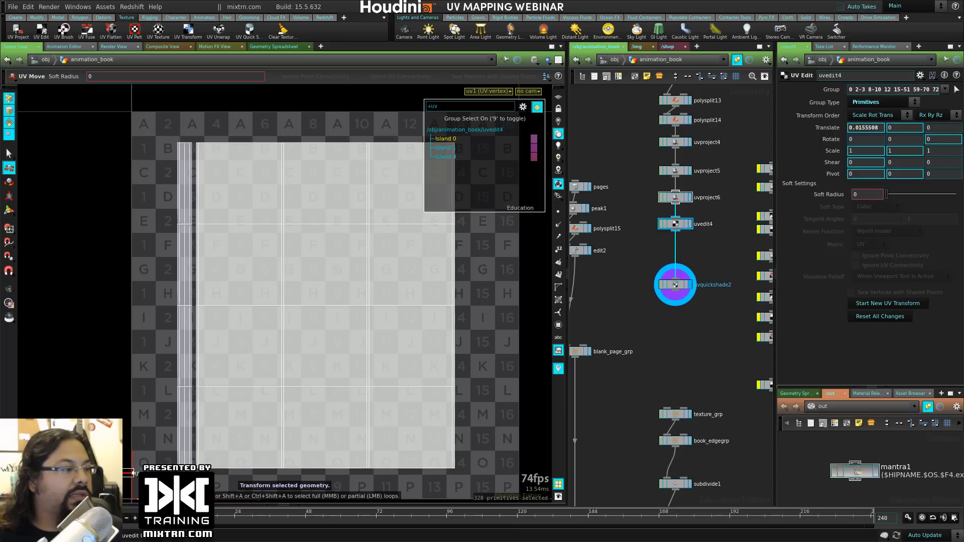
click(448, 142)
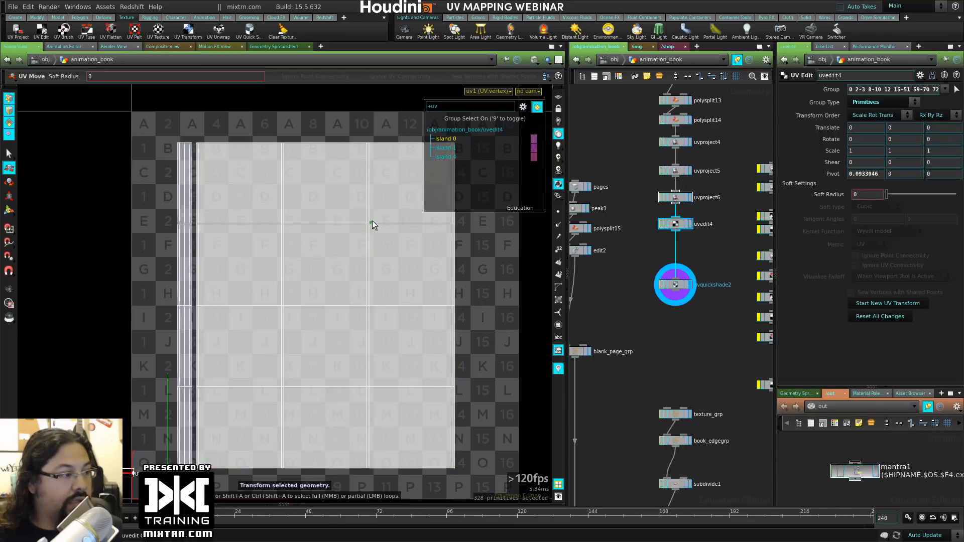
key(w)
key(w)
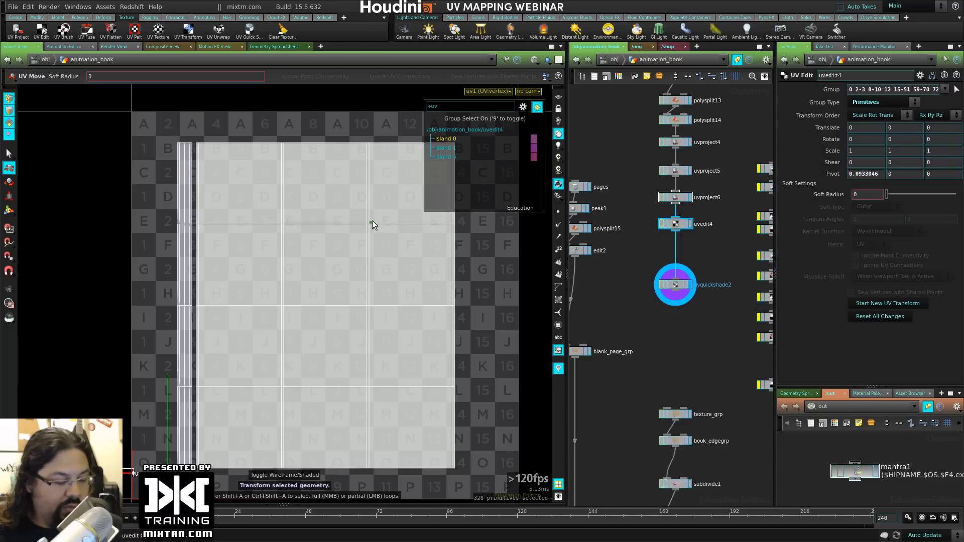
Step: Select Island 1, the large cover island, and move it about 0.02 in U away from the side strip
scroll(311, 351, down, 3)
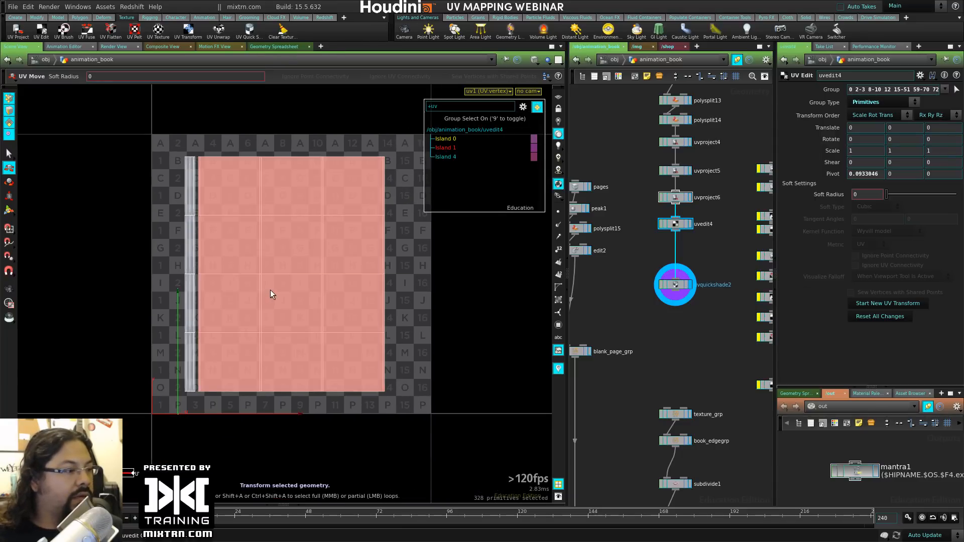
click(270, 290)
mouse_move(400, 275)
mouse_down()
mouse_move(470, 277)
mouse_move(407, 275)
mouse_up()
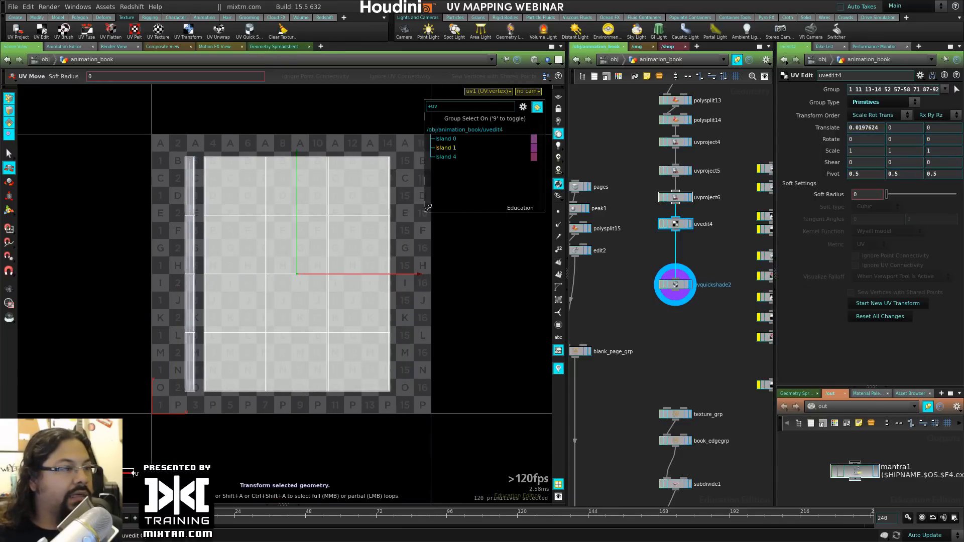
Step: Reselect Island 1 with primitive selection, try to move it further in U, and undo that move
click(445, 142)
click(328, 296)
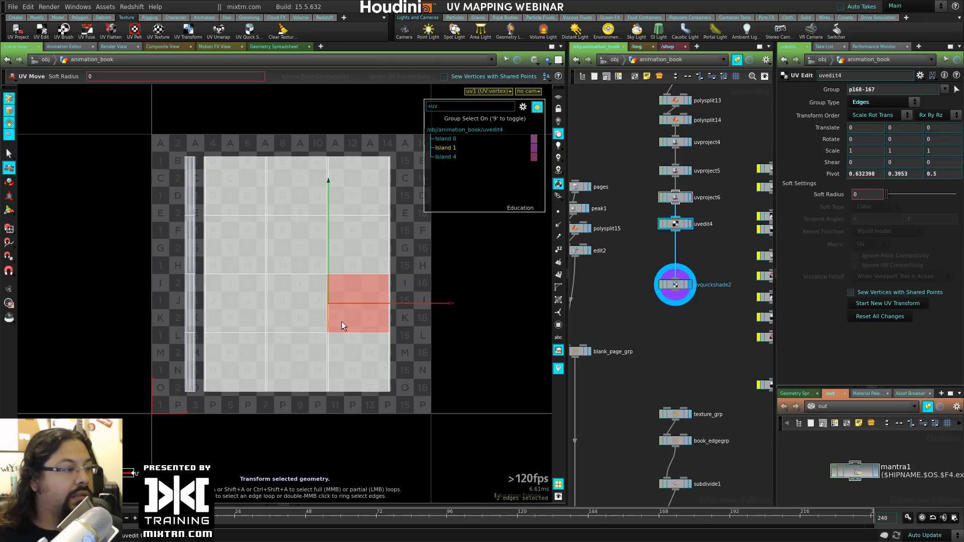
click(299, 249)
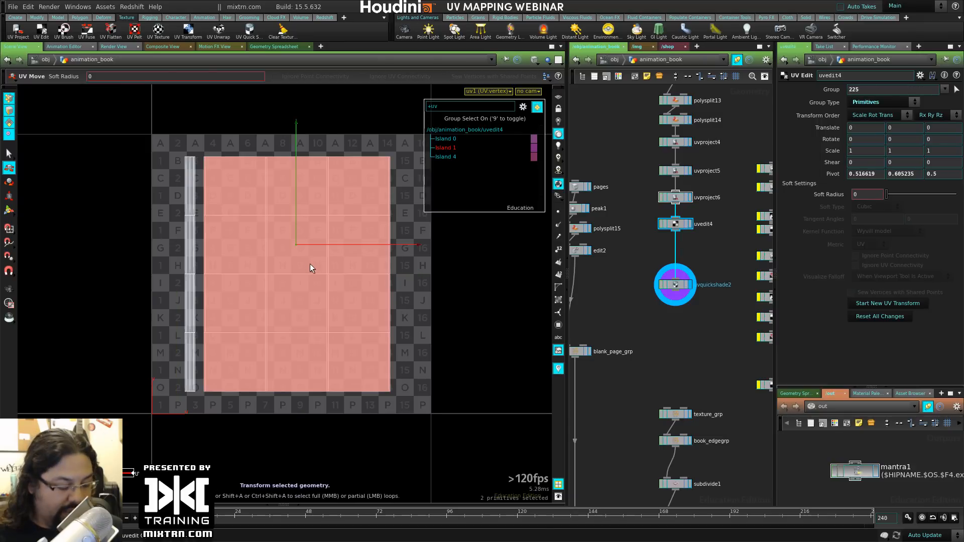
key(s)
click(343, 288)
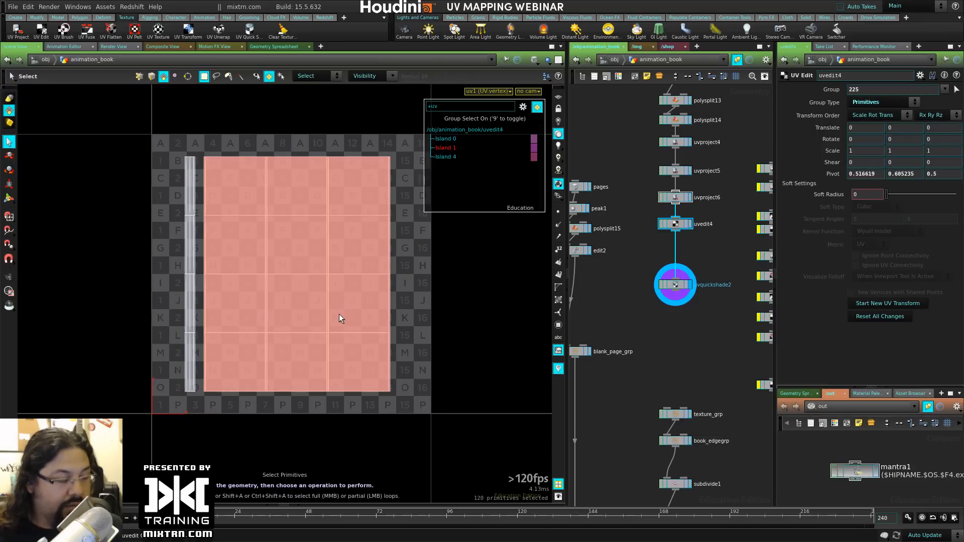
key(t)
drag(376, 273, 412, 274)
key(ctrl+z)
key(ctrl+z)
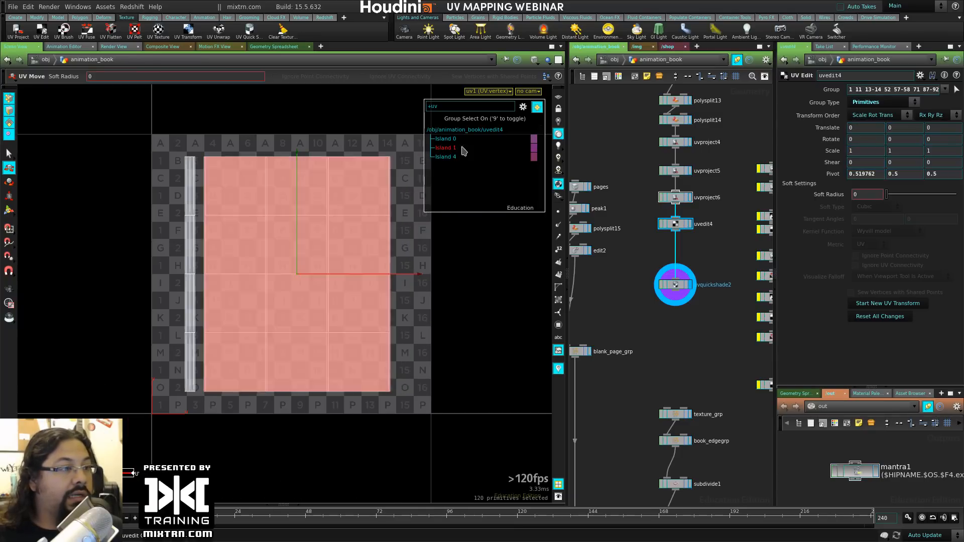
Step: Try to move Island 0 slightly further in U, undo the move, and reselect Island 1
click(447, 141)
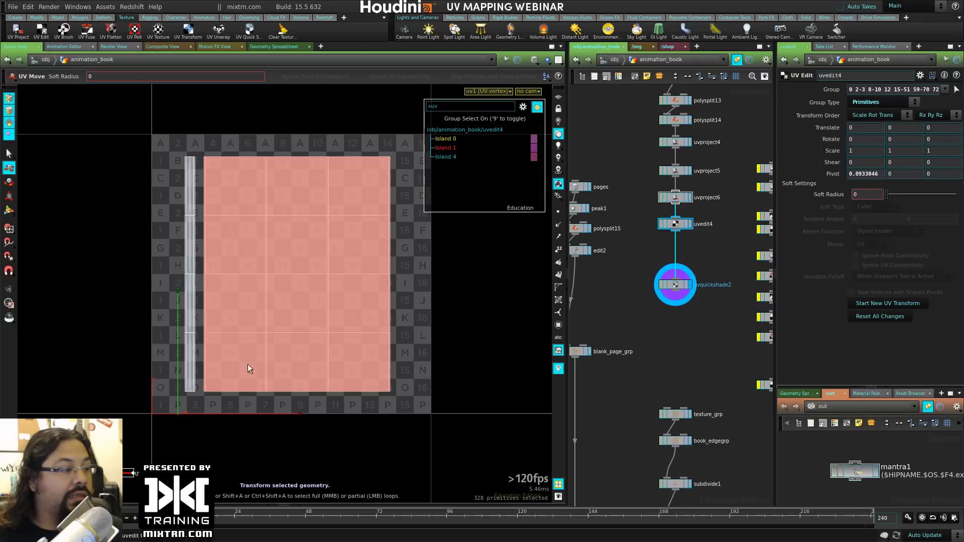
drag(239, 414, 246, 414)
key(ctrl+z)
click(303, 341)
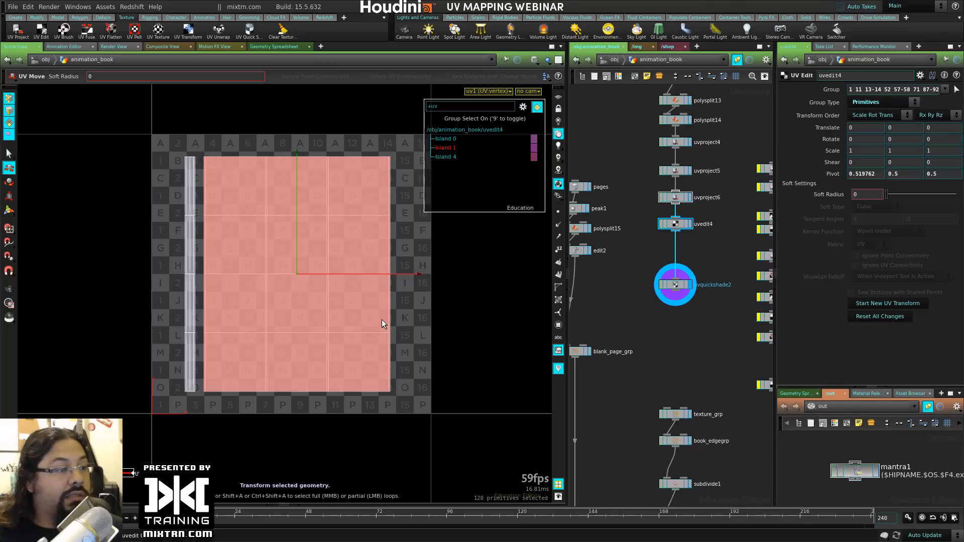
Step: Show the UV layout beside the perspective view of the book and examine how the islands sit in the tile
key(Escape)
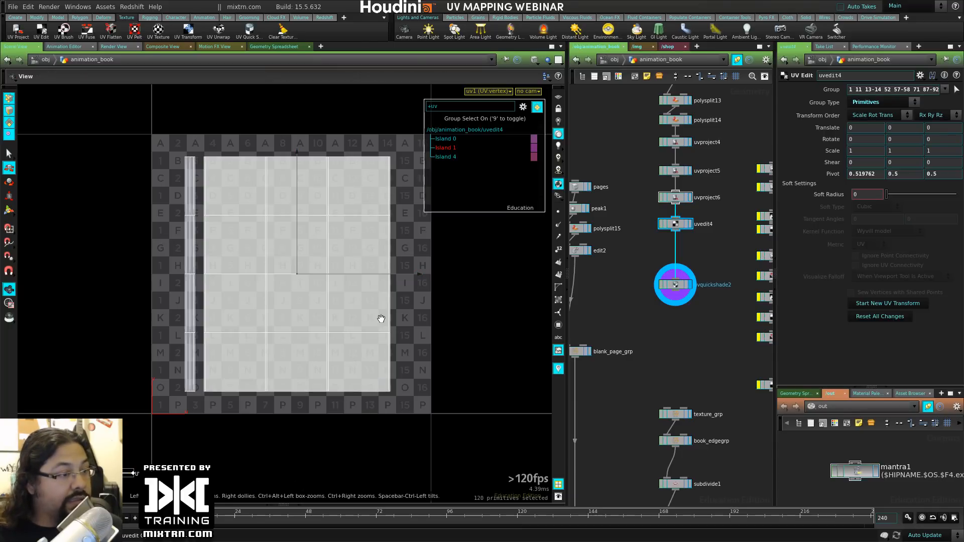
key(space+b)
alt+drag(363, 361, 418, 398)
alt+right_drag(418, 398, 398, 357)
alt+middle_drag(202, 362, 250, 379)
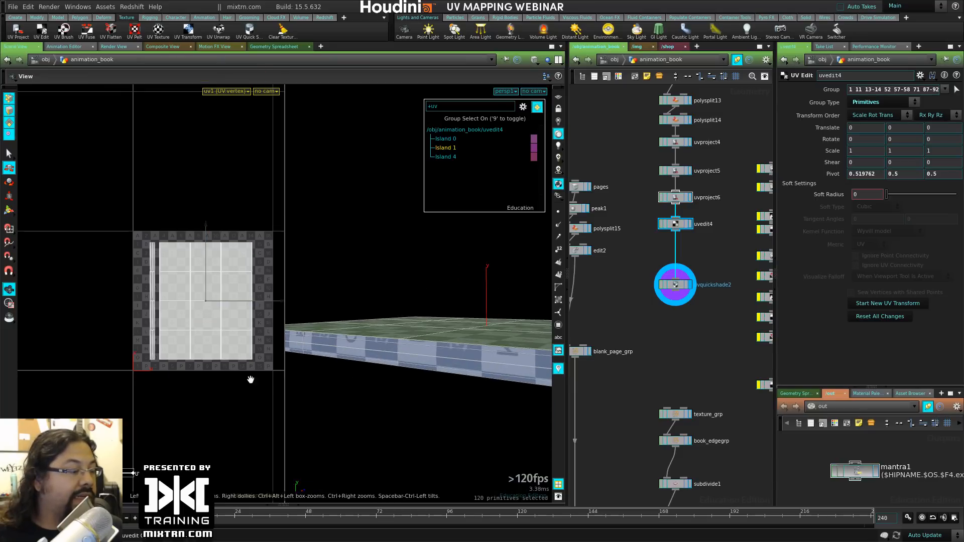
alt+right_drag(250, 379, 264, 382)
key(Return)
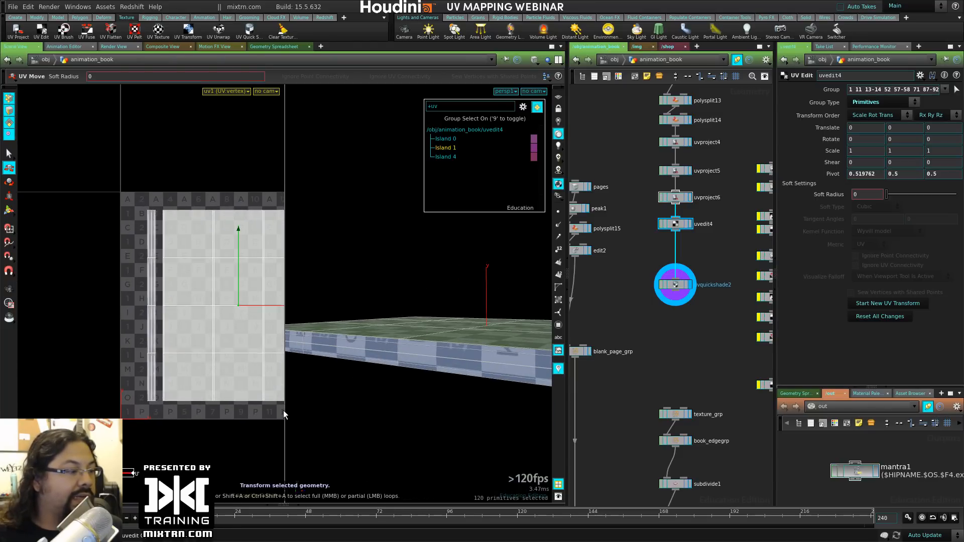
alt+middle_drag(280, 408, 190, 405)
click(190, 307)
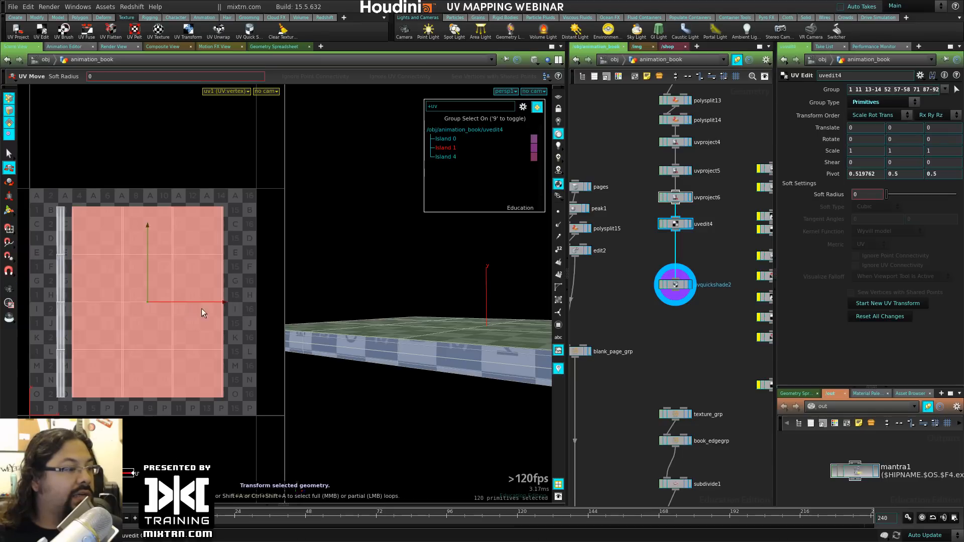
alt+middle_drag(149, 354, 230, 370)
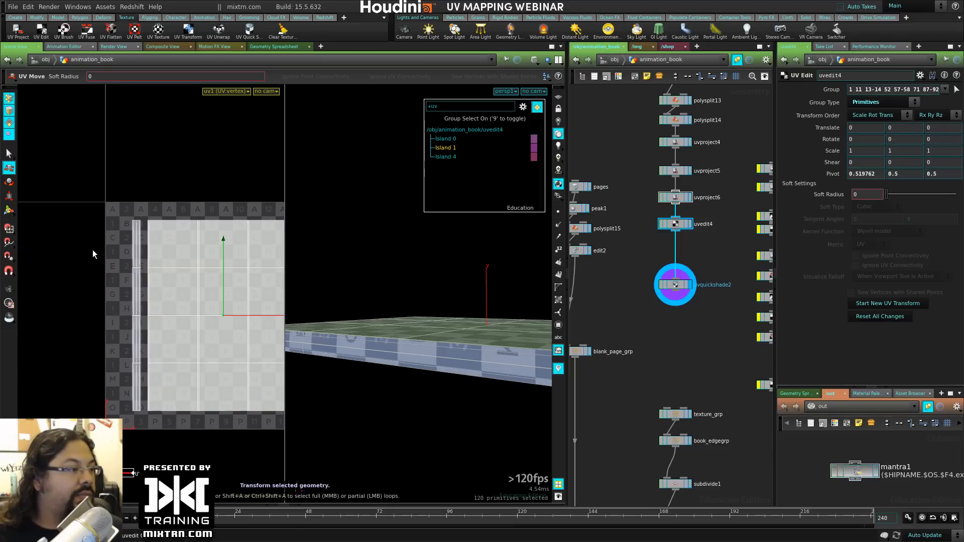
Step: Select Island 1 and move it in U back toward the side strip, centering it near U 0.5, while viewing the cover's checker texture
alt+drag(339, 394, 443, 359)
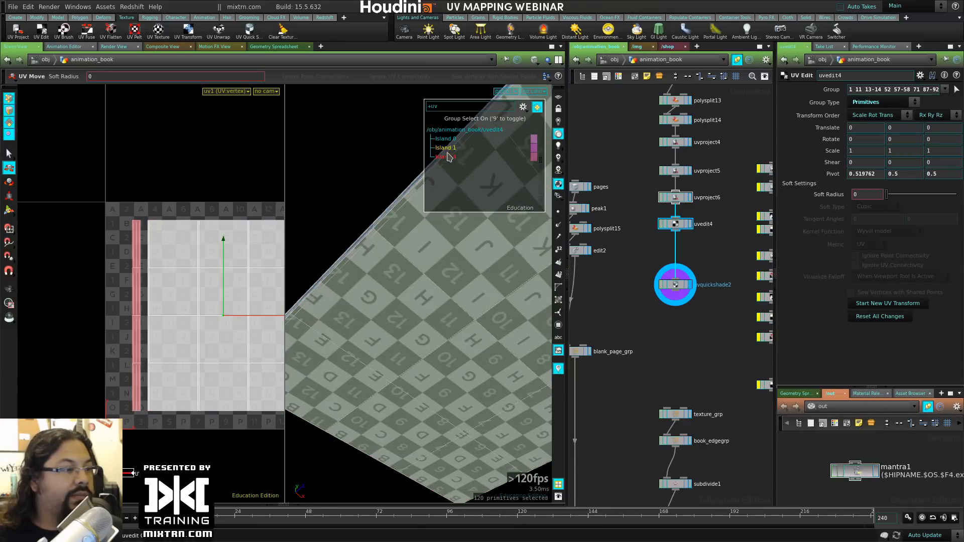
click(446, 157)
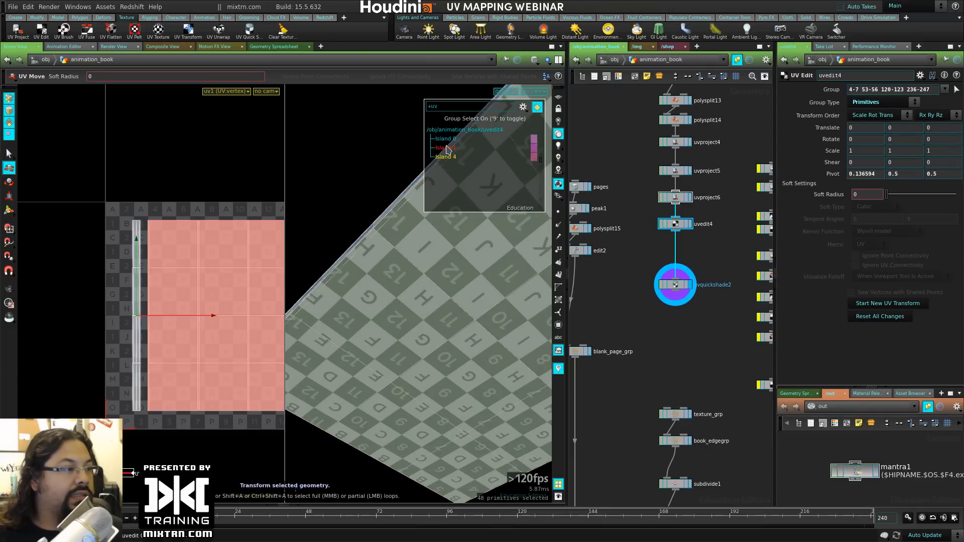
click(445, 150)
mouse_move(277, 314)
mouse_down()
mouse_move(100, 313)
mouse_move(281, 323)
mouse_up()
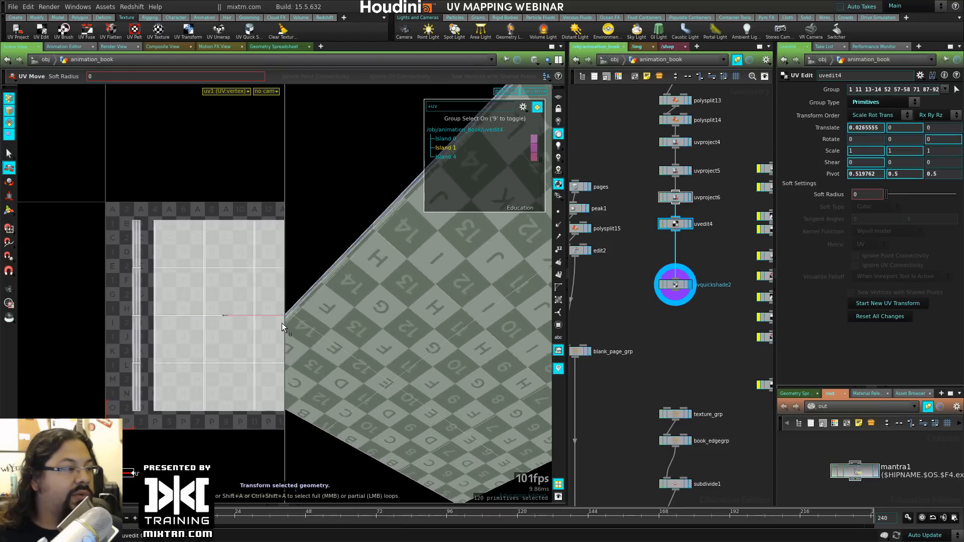
Step: Select Island 0, extend the selection to all of the book's primitives, try to move them, and undo the move
click(446, 139)
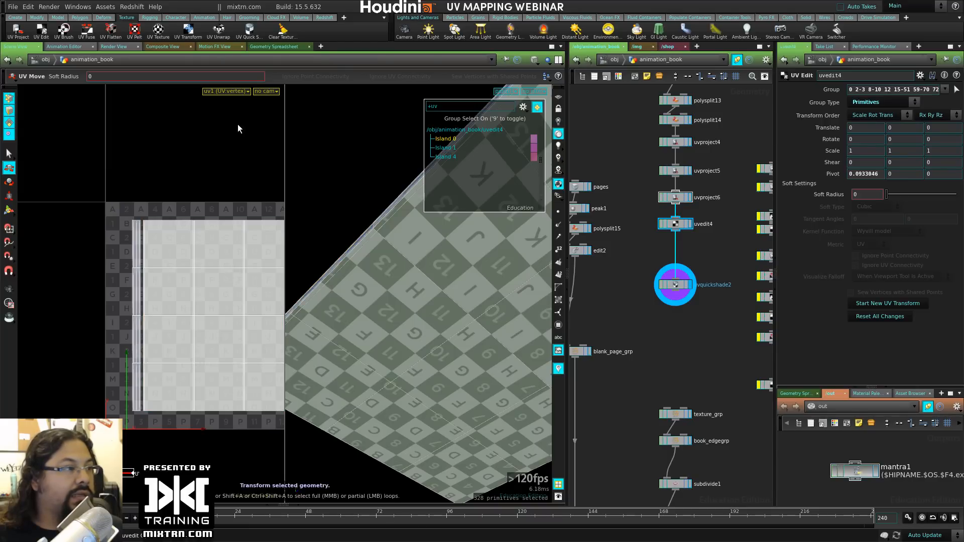
click(225, 380)
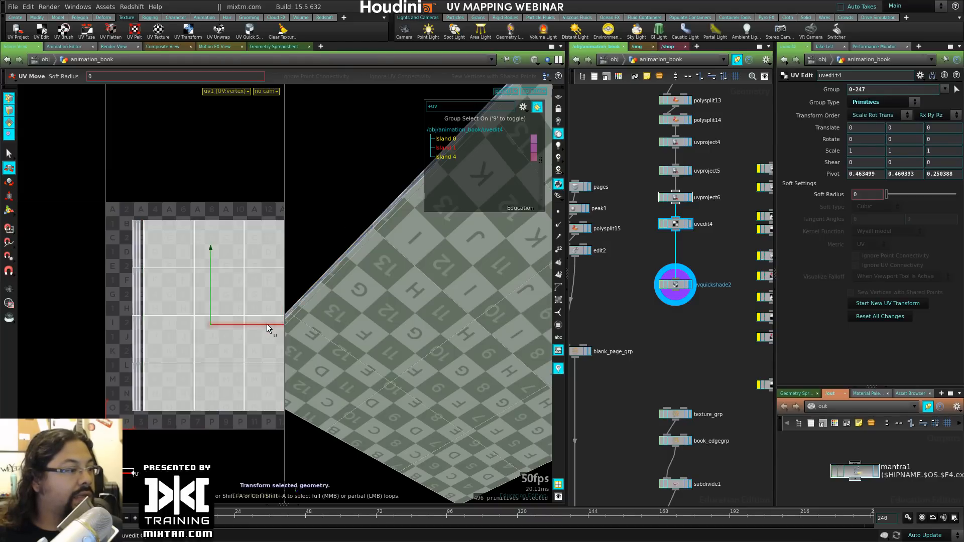
drag(262, 328, 254, 309)
key(ctrl+z)
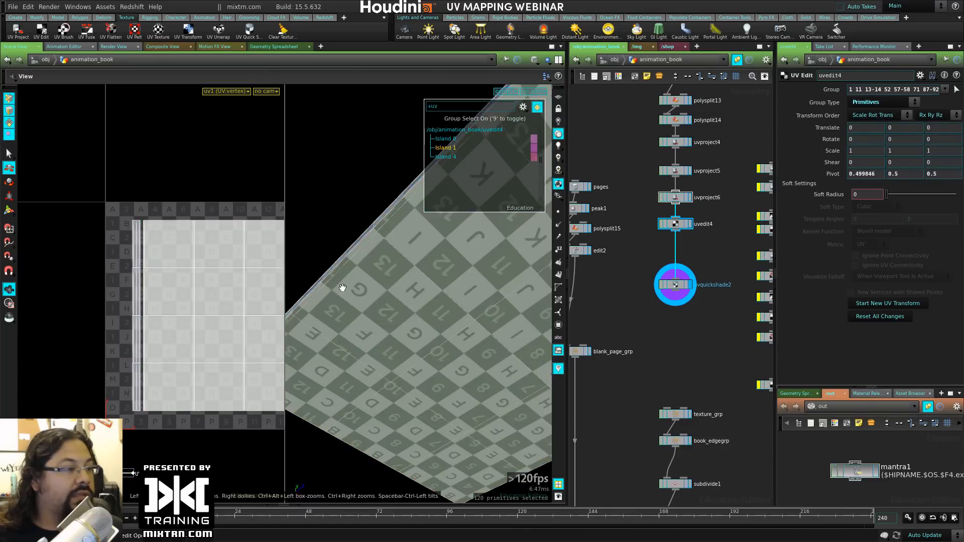
Step: Select all of the book's primitives from its underside in the perspective view, try to move their UVs in U, and undo it
alt+drag(338, 284, 395, 321)
double_click(394, 343)
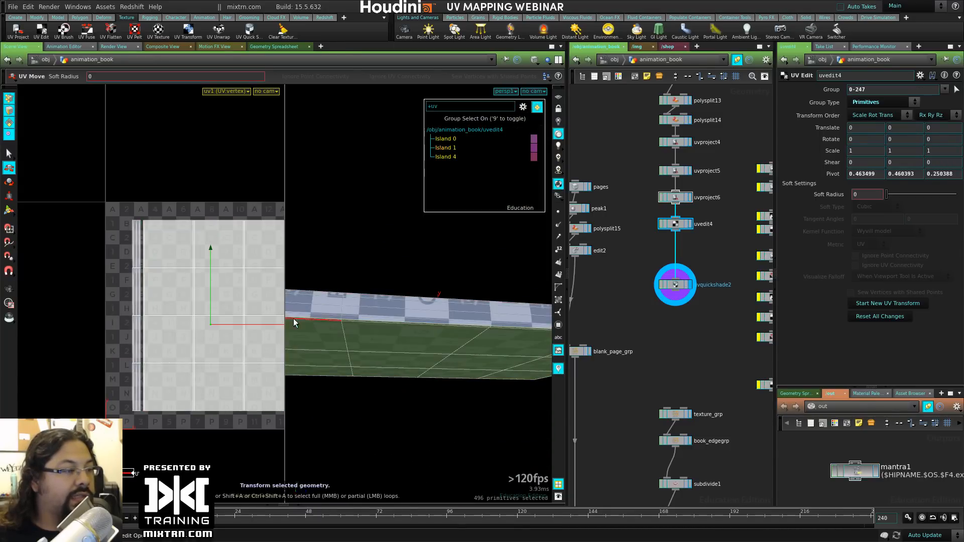
drag(258, 326, 233, 324)
key(ctrl+z)
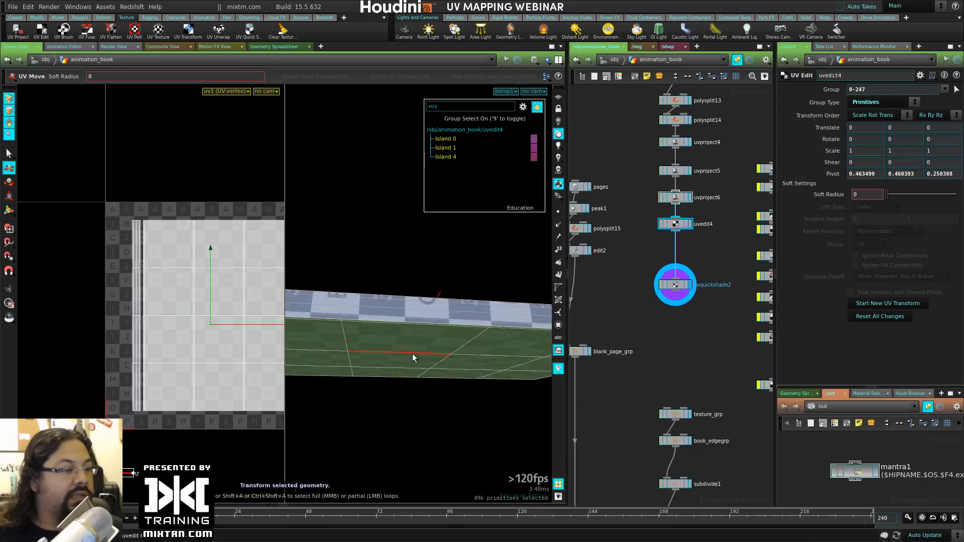
Step: Try to move a single edge of the book's underside in the UV view and undo the change
click(412, 353)
mouse_move(261, 291)
mouse_down()
mouse_move(189, 290)
mouse_move(263, 291)
mouse_up()
key(ctrl+z)
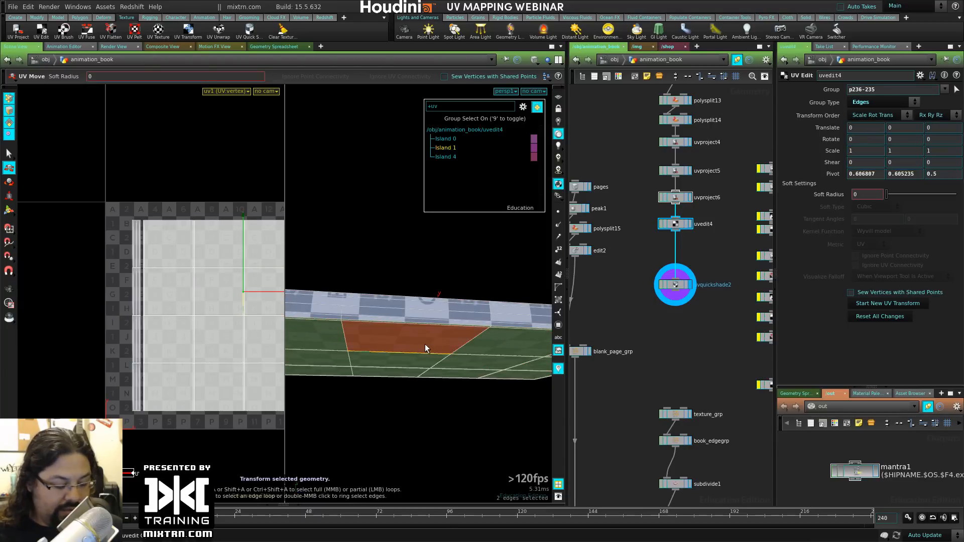
Step: Select all primitives of Island 1, try to move them in U, and undo the move
key(s)
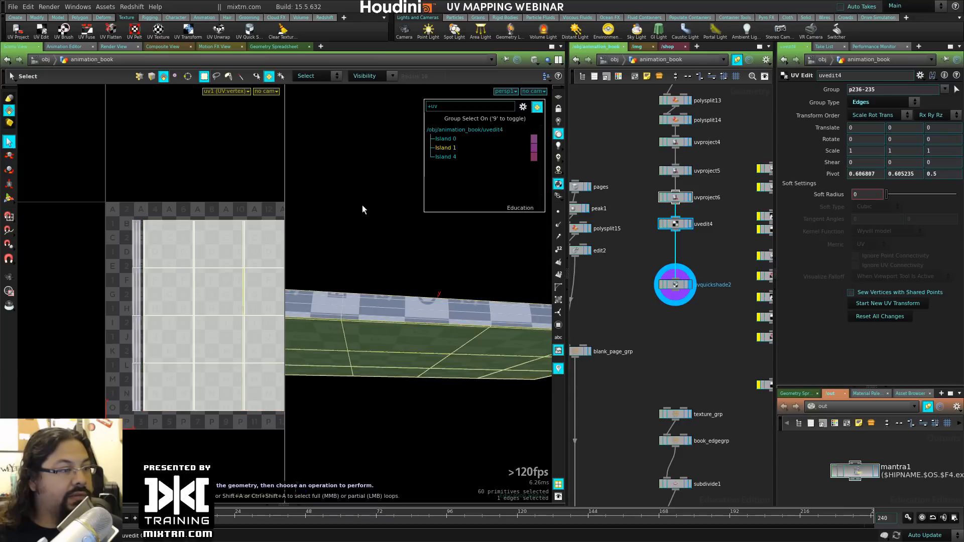
key(t)
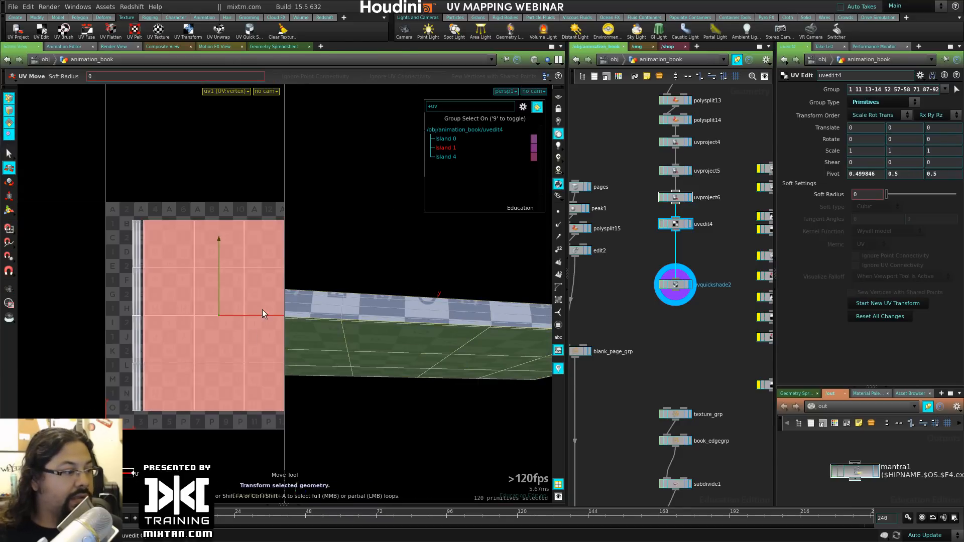
drag(267, 313, 161, 309)
key(ctrl+z)
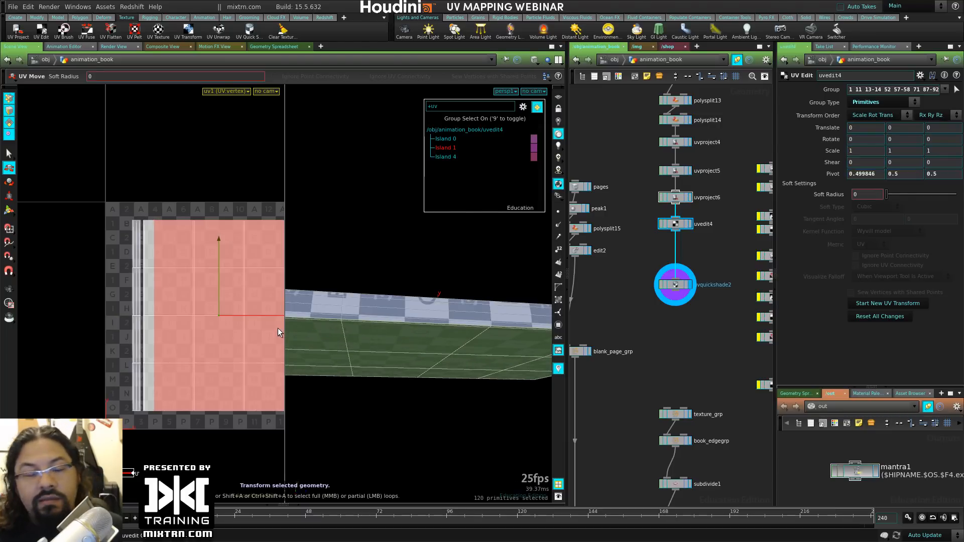
key(Escape)
drag(324, 308, 334, 370)
key(t)
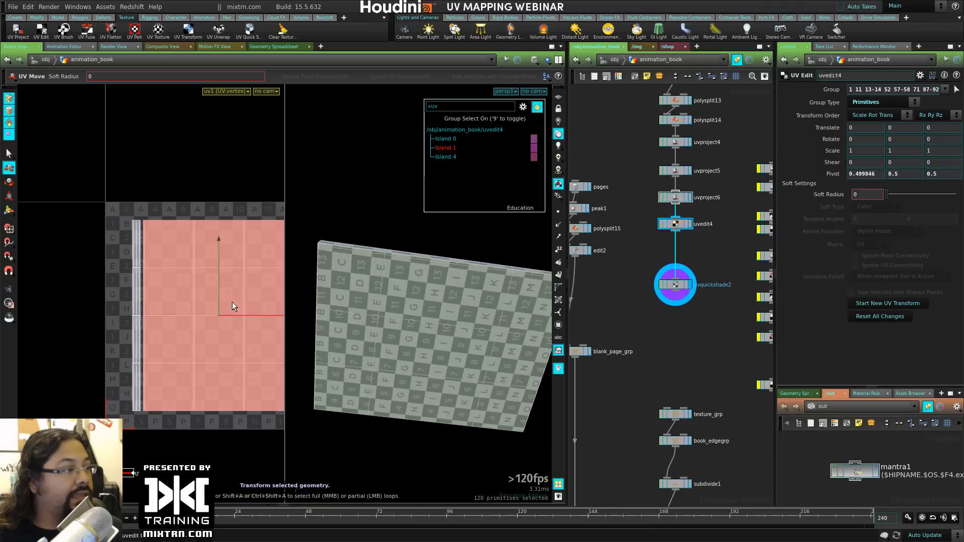
right_click(213, 277)
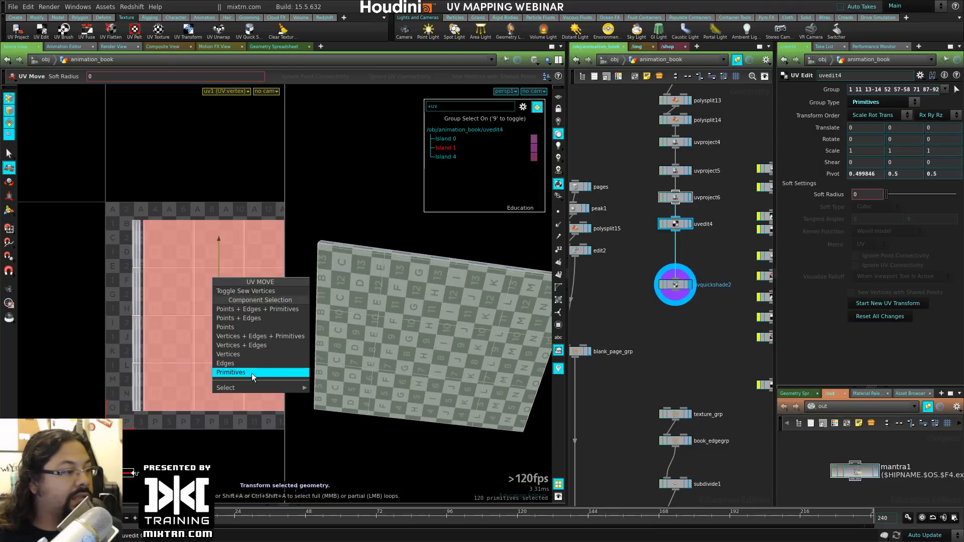
mouse_move(261, 387)
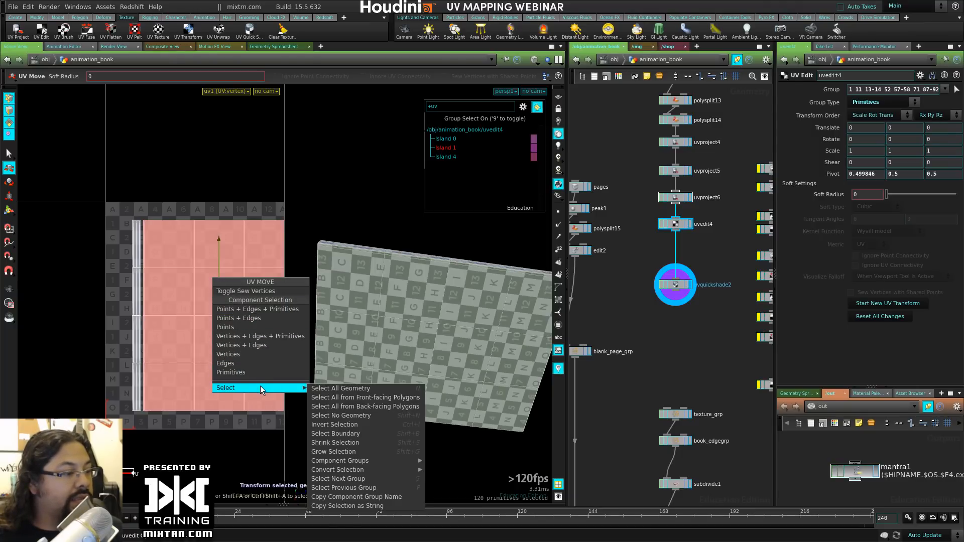
click(265, 293)
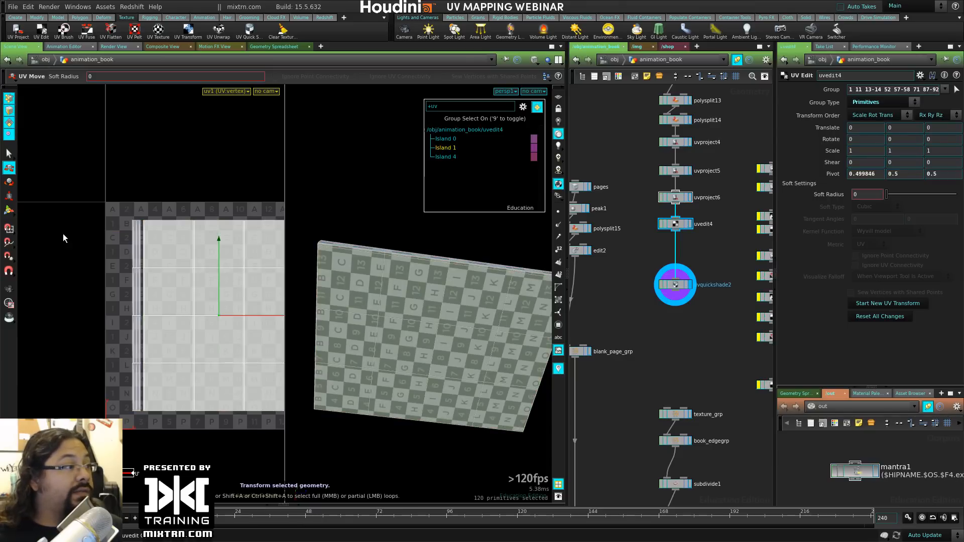
Step: Try moving Island 1 in U with the UV Edit tool while viewing the book's upper cover, and undo it
click(9, 211)
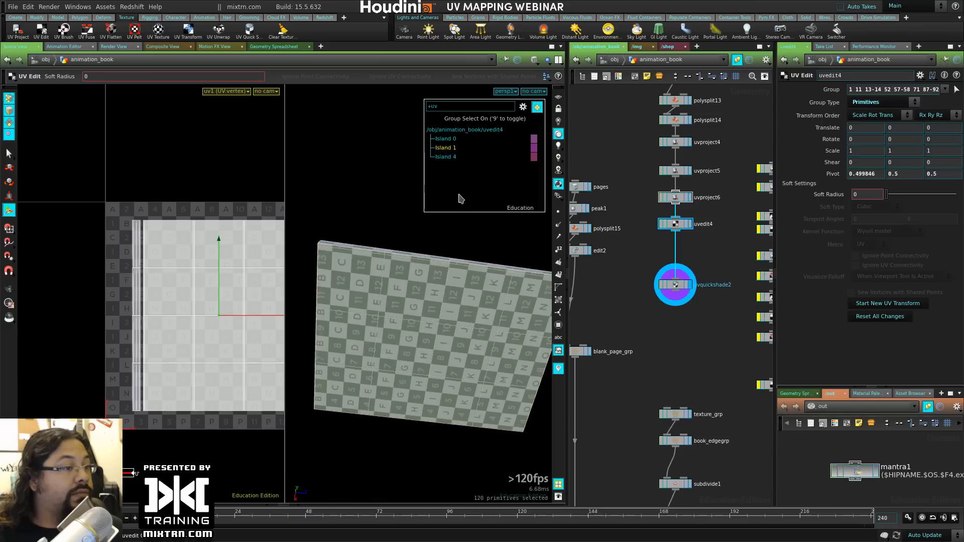
drag(267, 315, 247, 317)
alt+drag(427, 281, 397, 364)
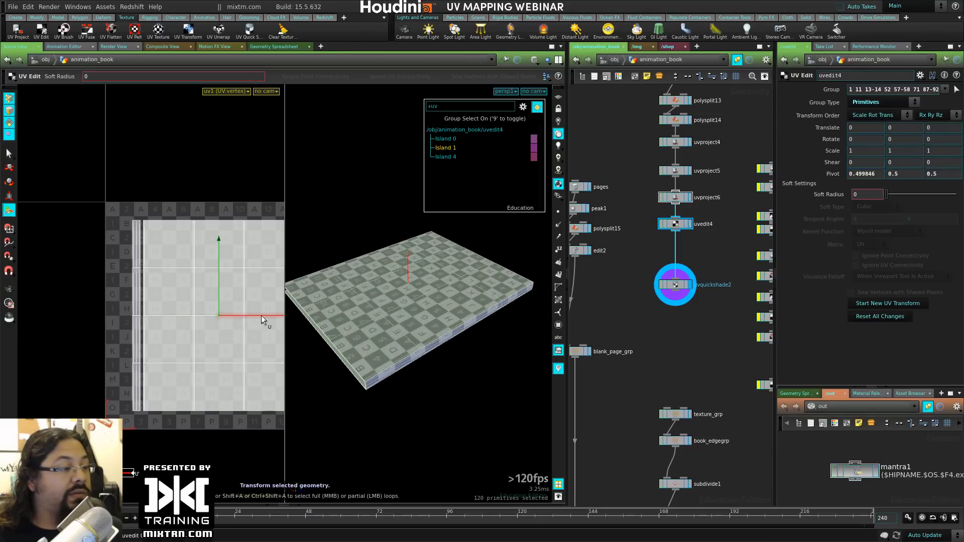
mouse_move(266, 315)
mouse_down()
mouse_move(181, 315)
mouse_move(291, 318)
mouse_move(274, 318)
mouse_up()
key(ctrl+z)
Step: Shift the uvproject5 projection along X to separate the underside's UVs from the upper cover's UVs
alt+middle_drag(228, 405, 140, 384)
alt+right_drag(139, 385, 195, 360)
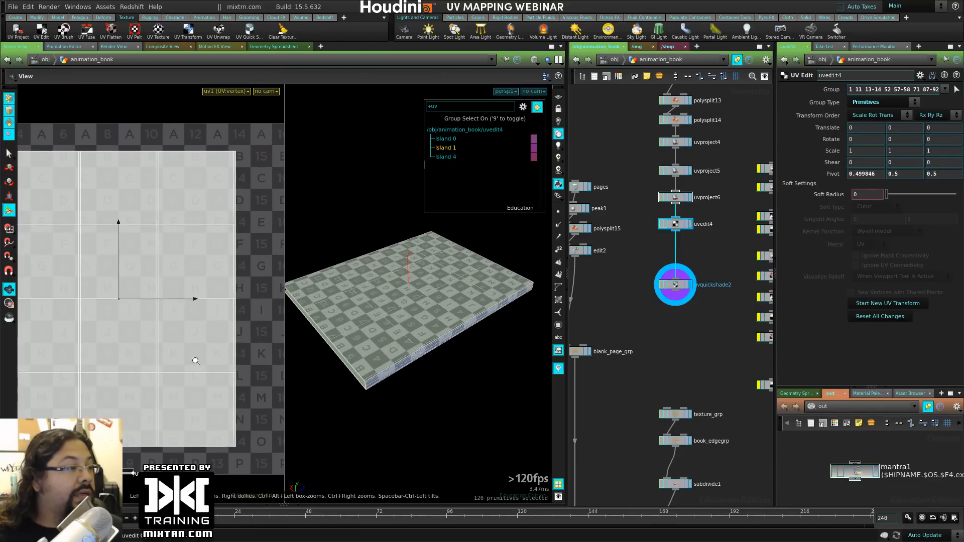
middle_drag(648, 238, 641, 334)
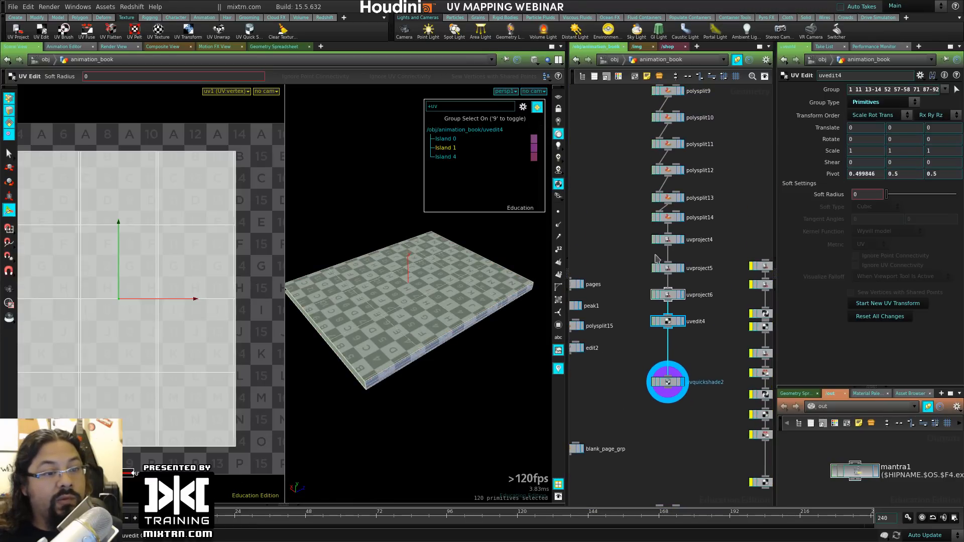
click(667, 268)
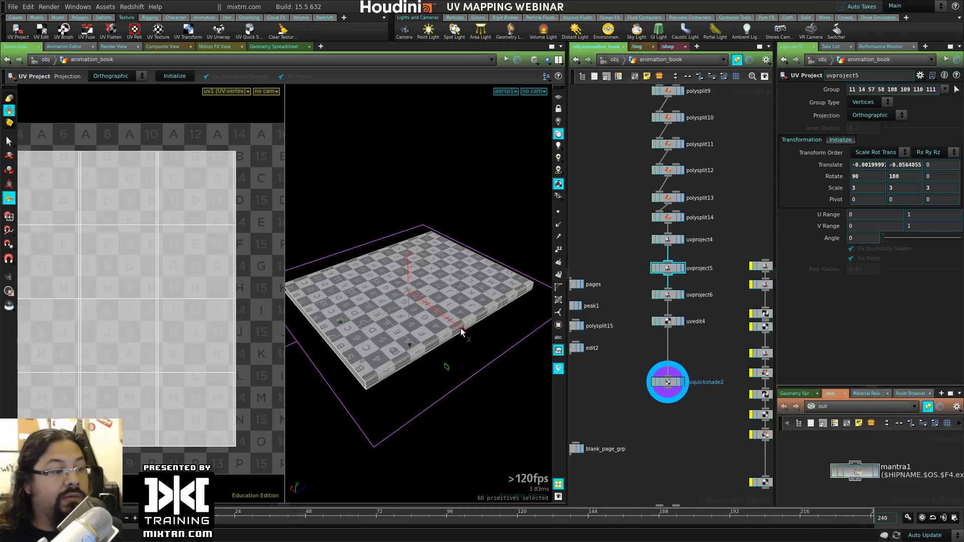
drag(461, 331, 404, 309)
click(672, 383)
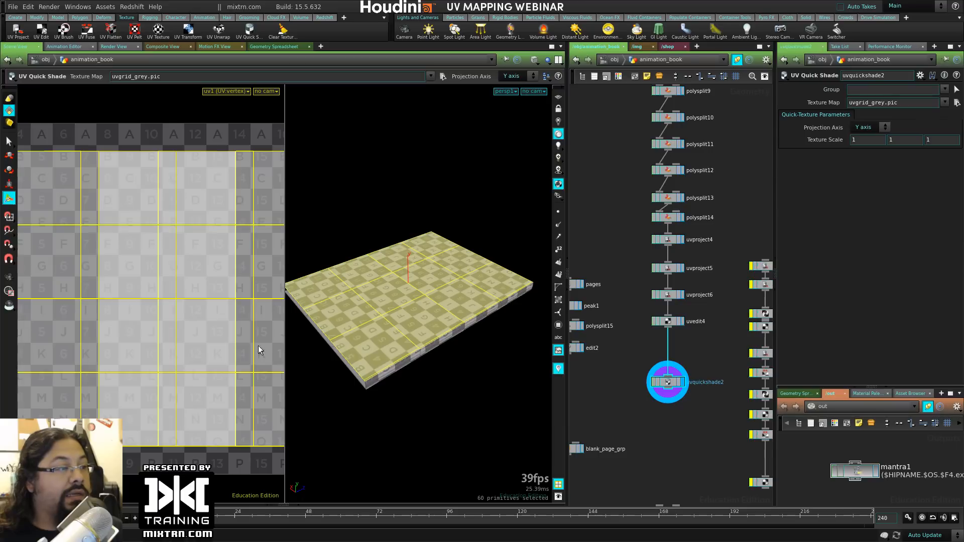
Step: Return to uvedit4 and nudge Island 1 in U by about -0.007
click(668, 325)
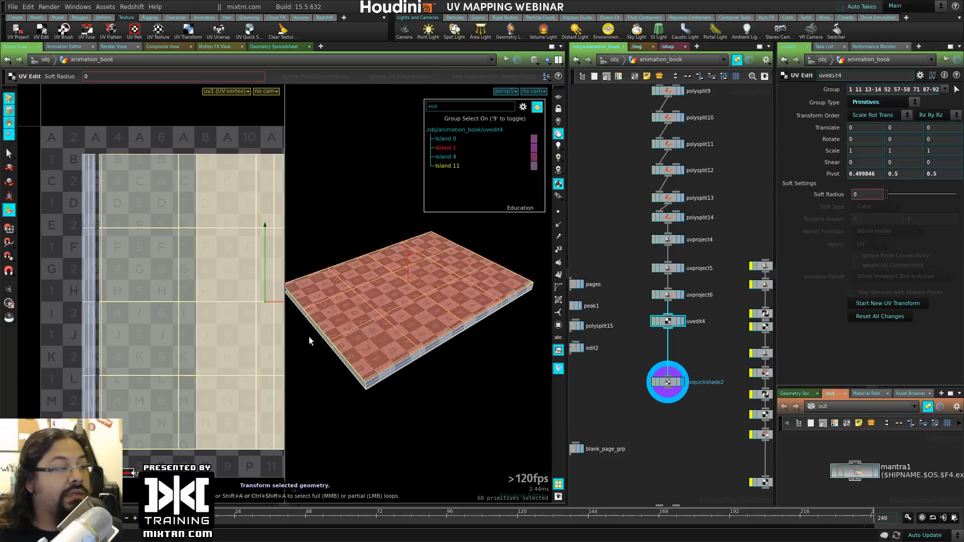
mouse_move(255, 303)
mouse_down()
mouse_move(101, 293)
mouse_move(285, 305)
mouse_move(254, 298)
mouse_up()
key(Escape)
Step: Select Island 11, the book's underside, and move it in U by about -1.002, clear of the other islands
drag(501, 369, 415, 314)
middle_drag(284, 367, 200, 375)
right_drag(199, 376, 216, 347)
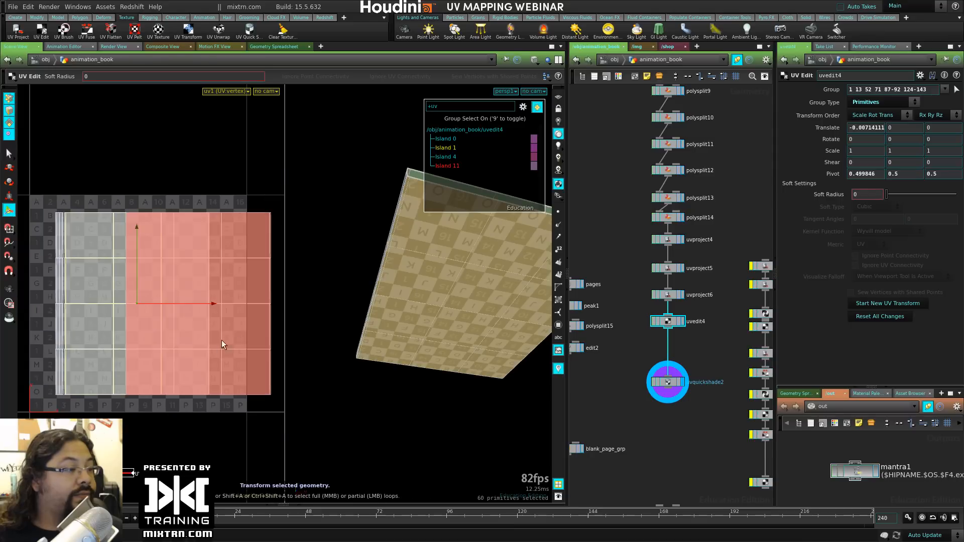
click(240, 325)
drag(279, 305, 61, 284)
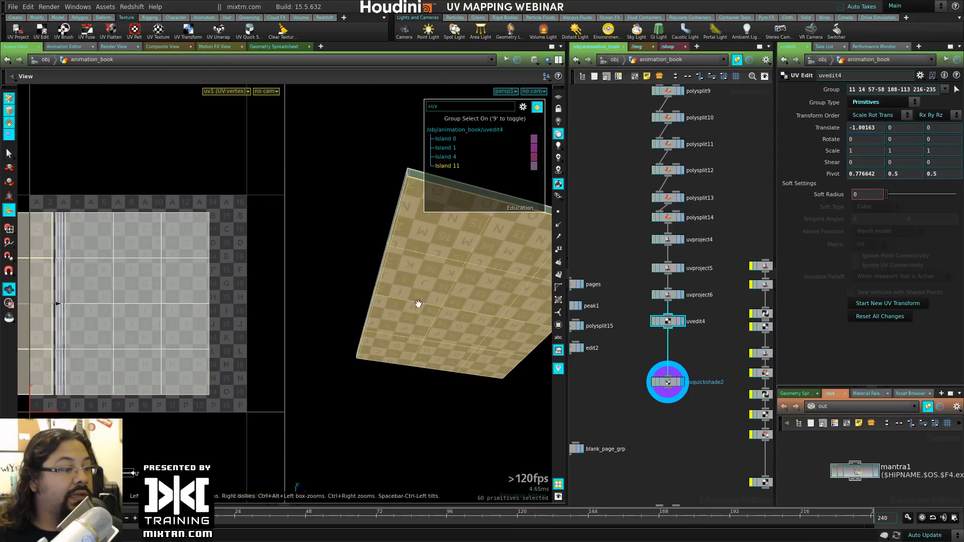
Step: Select all primitives of Island 1, the upper cover, and move it in U by about 0.164
alt+drag(417, 304, 425, 375)
click(180, 303)
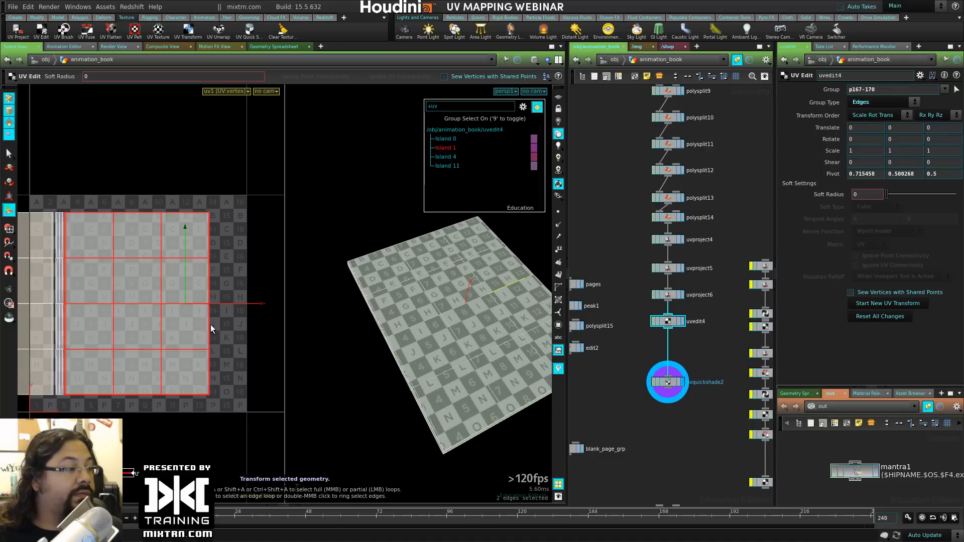
click(176, 297)
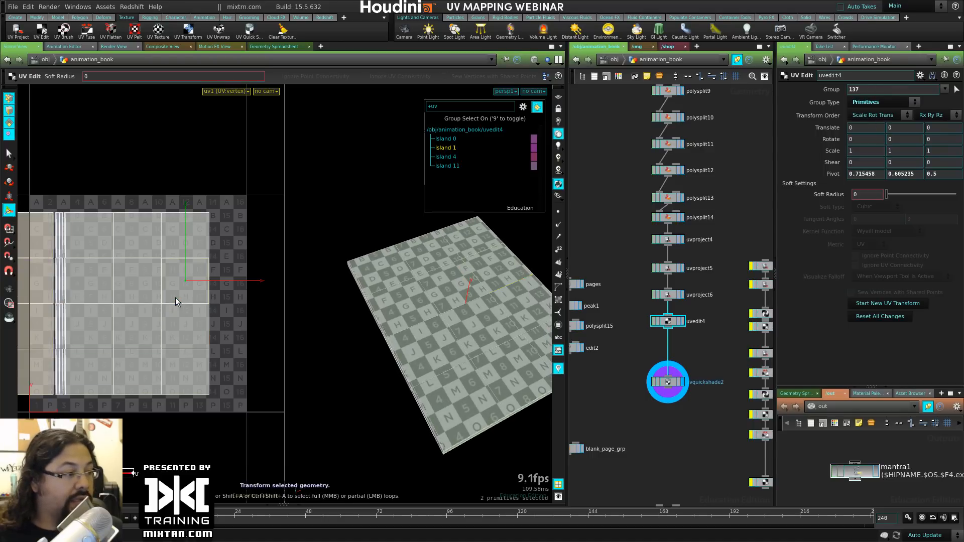
click(172, 292)
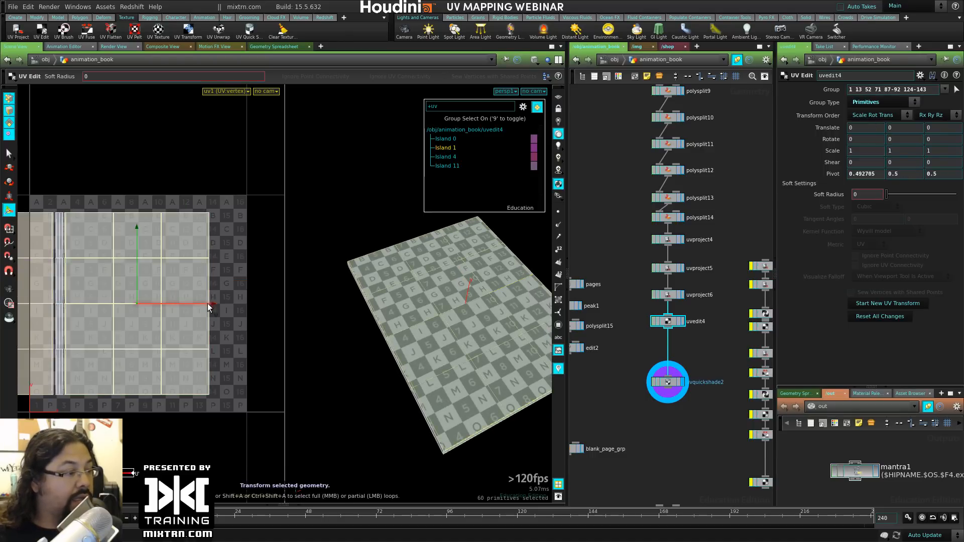
drag(208, 307, 244, 308)
Step: Select all primitives of Island 4, the narrow side strip, and move it in U by about 0.159 toward Island 1
alt+middle_drag(113, 315, 212, 317)
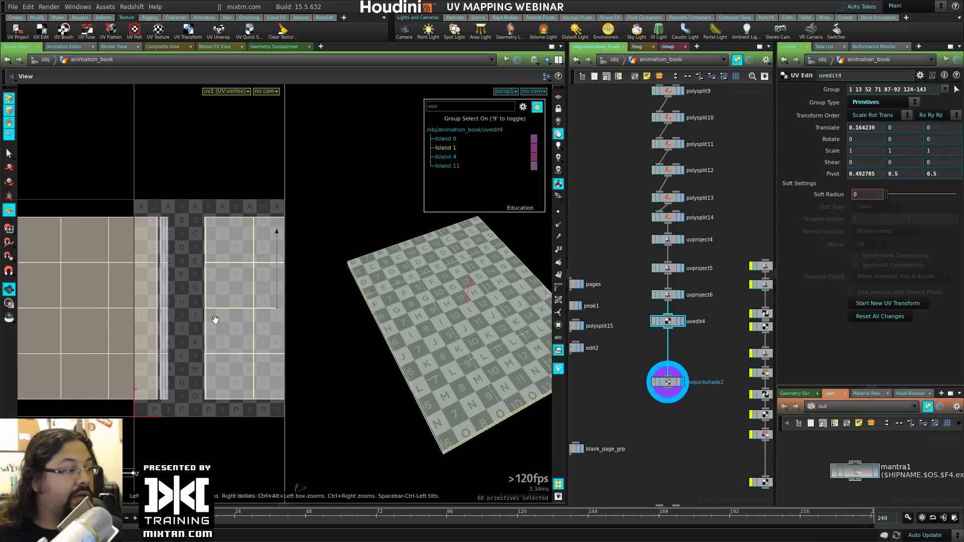
alt+right_drag(212, 317, 196, 326)
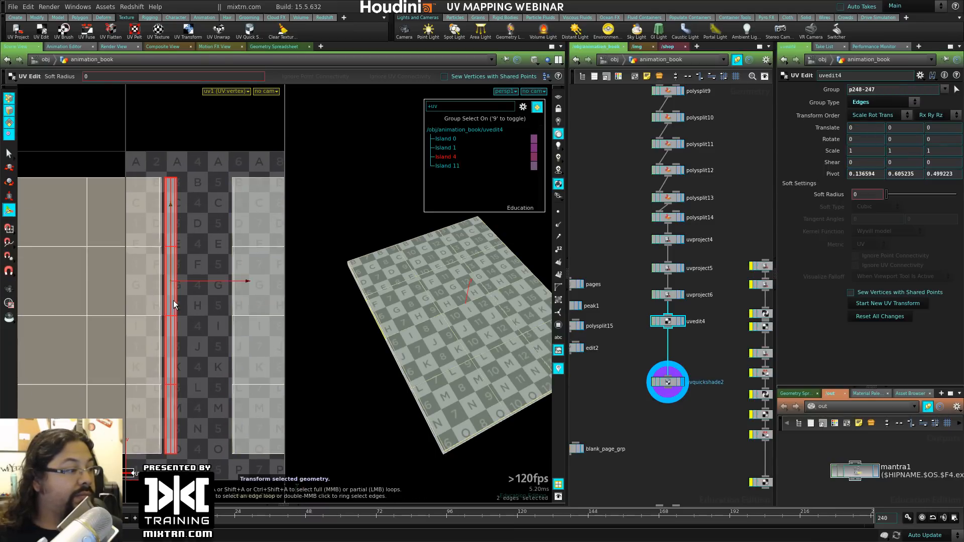
key(3)
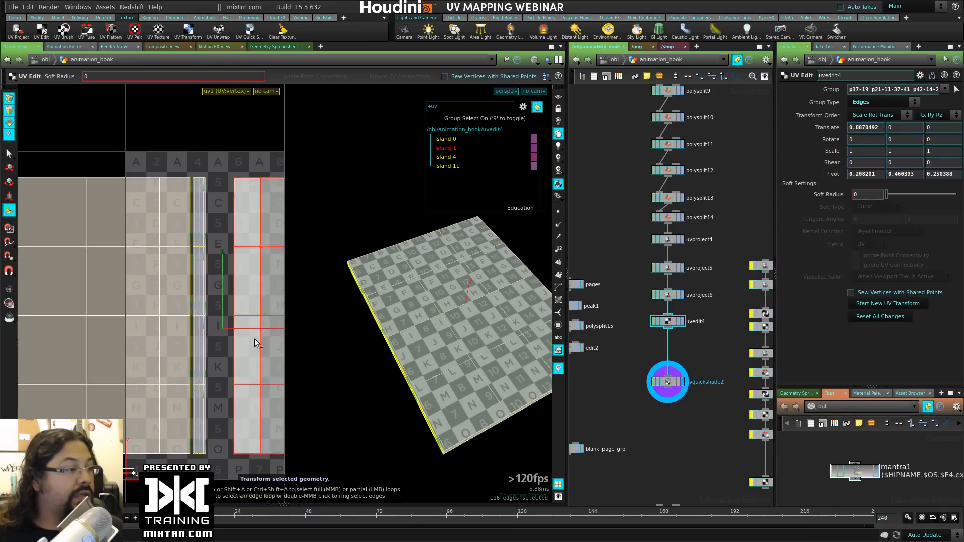
key(s)
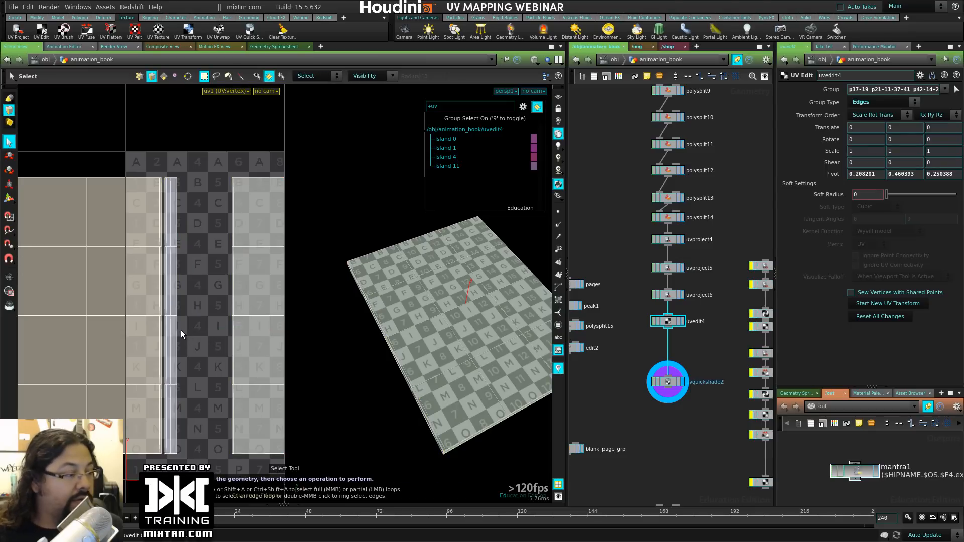
key(4)
click(173, 327)
click(173, 327)
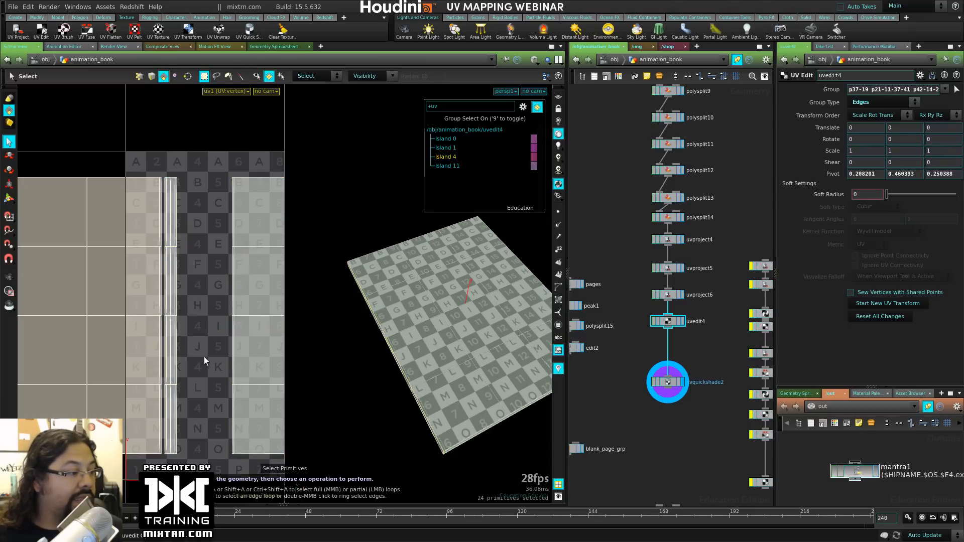
key(t)
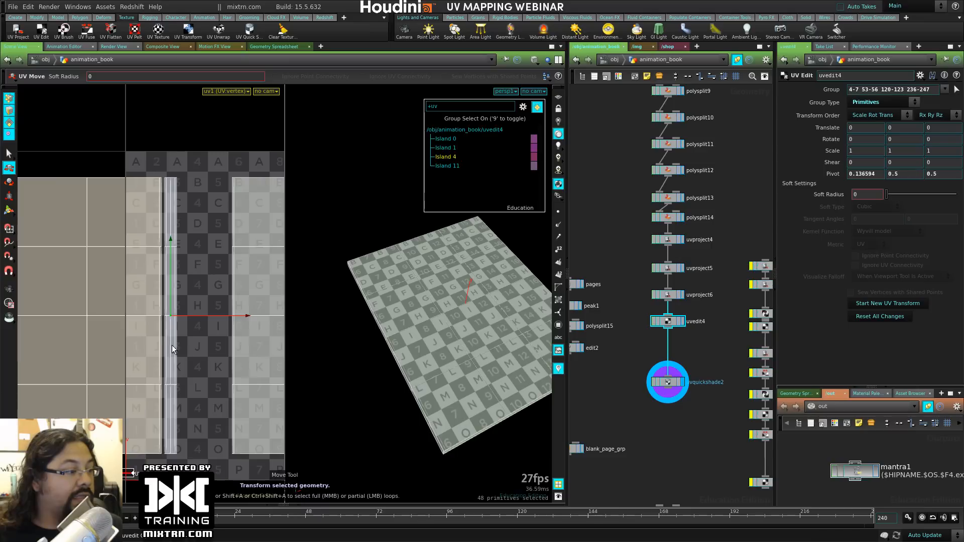
drag(250, 315, 295, 329)
Step: Refine Island 4's U translation to about 0.168 so that the side strip meets the edge of Island 1
key(space)
middle_drag(208, 346, 119, 355)
right_drag(118, 355, 267, 390)
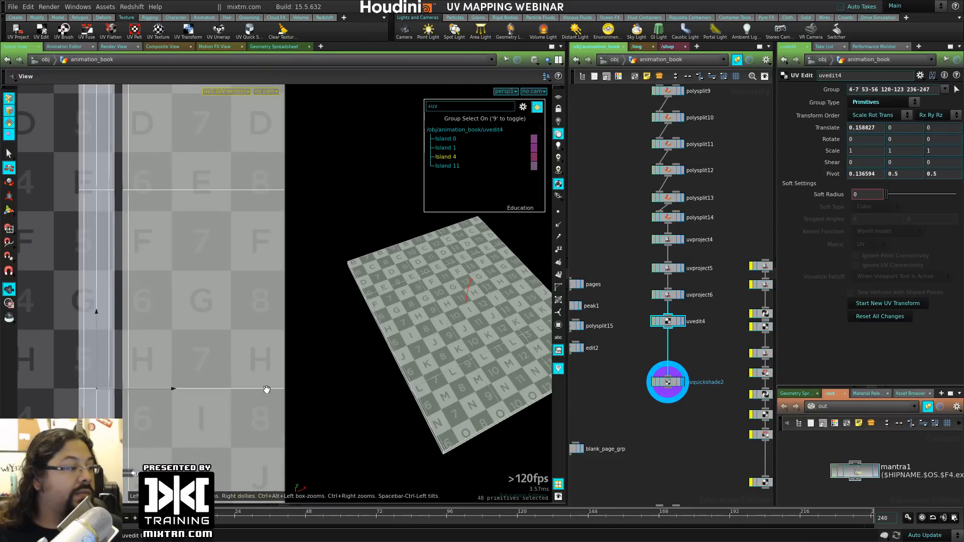
right_drag(173, 346, 212, 356)
middle_drag(122, 419, 176, 318)
right_drag(176, 318, 396, 374)
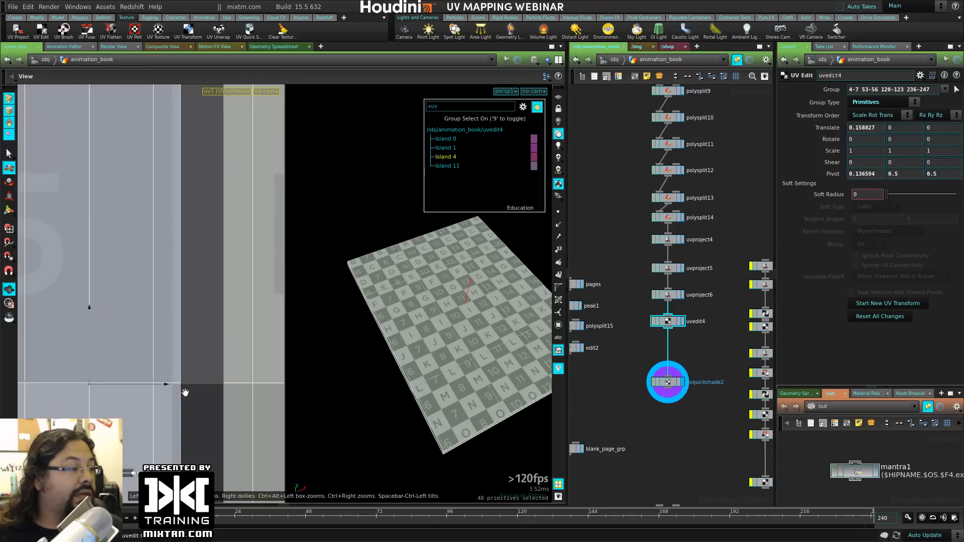
drag(166, 384, 208, 389)
key(space)
right_drag(156, 350, 262, 377)
middle_drag(274, 459, 189, 388)
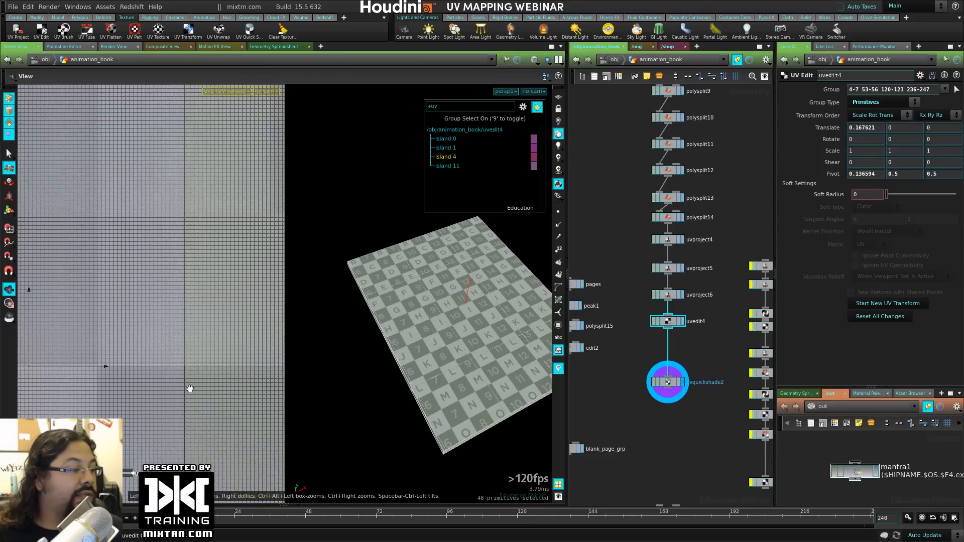
right_drag(183, 378, 147, 376)
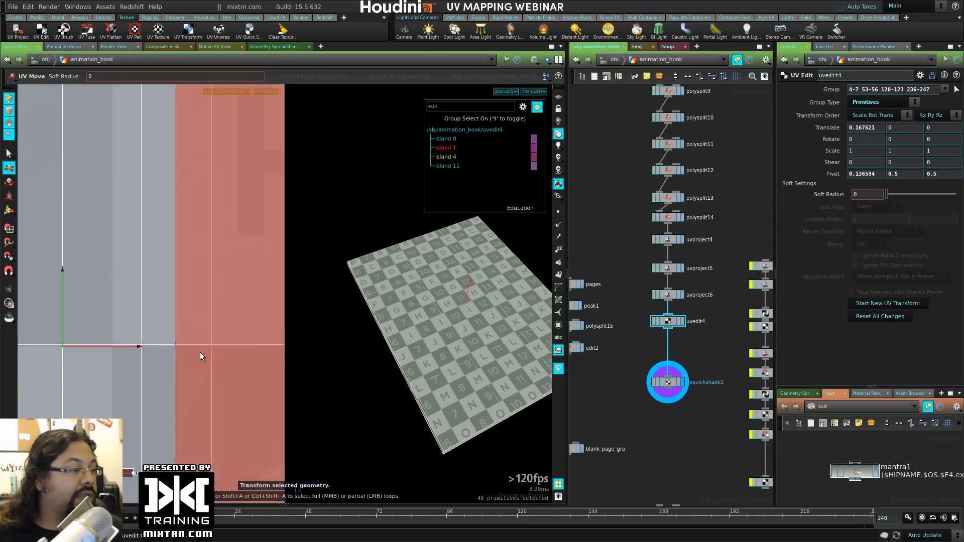
Step: Select Island 11 and move it in U by about 0.172 toward the side strip
key(space)
middle_drag(153, 371, 291, 374)
right_drag(228, 369, 89, 375)
middle_drag(171, 373, 270, 391)
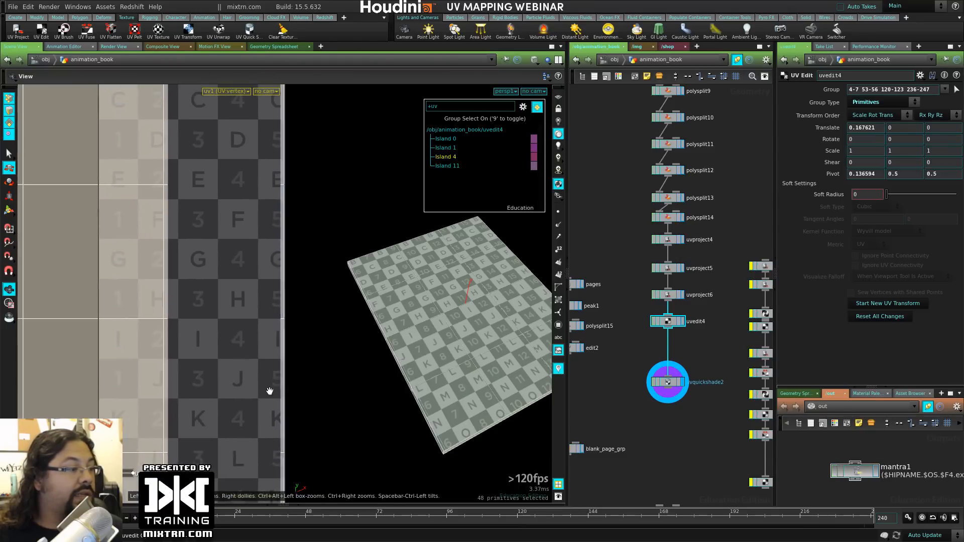
right_drag(269, 391, 131, 301)
click(106, 276)
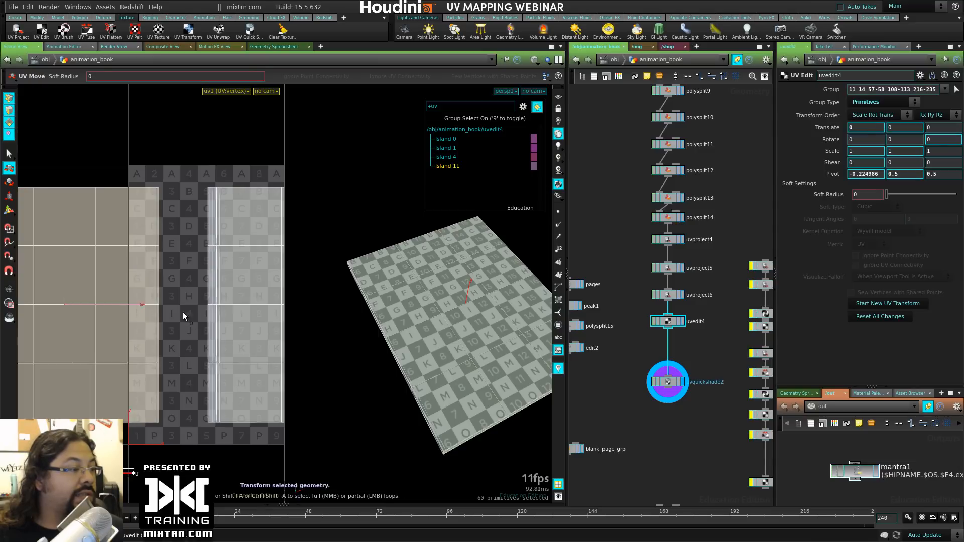
mouse_move(182, 315)
mouse_down()
mouse_move(243, 324)
mouse_move(188, 320)
mouse_up()
Step: Refine Island 11's U translation to about 0.176 so that its edge lines up with the side strip
key(space)
right_drag(188, 320, 329, 344)
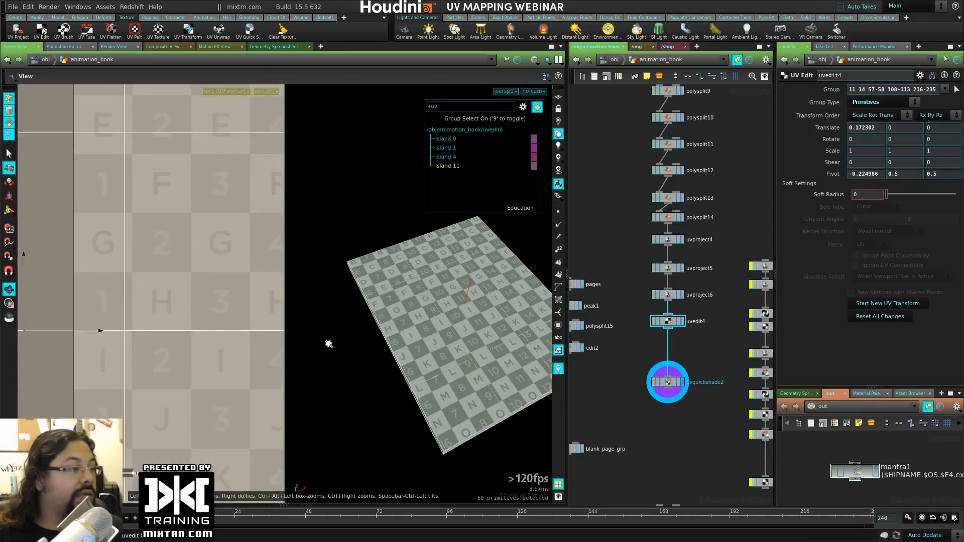
middle_drag(241, 349, 57, 346)
right_drag(57, 346, 157, 362)
scroll(126, 372, up, 3)
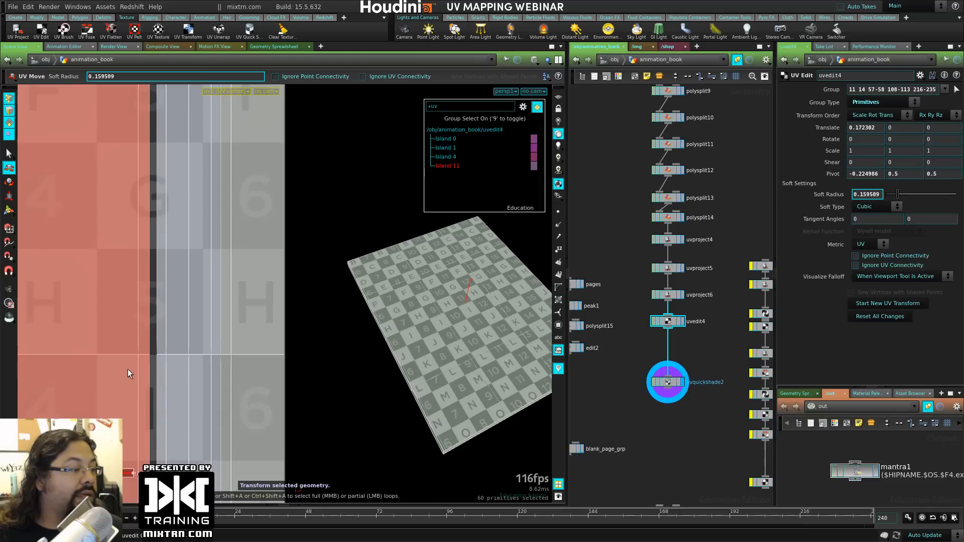
scroll(133, 370, down, 5)
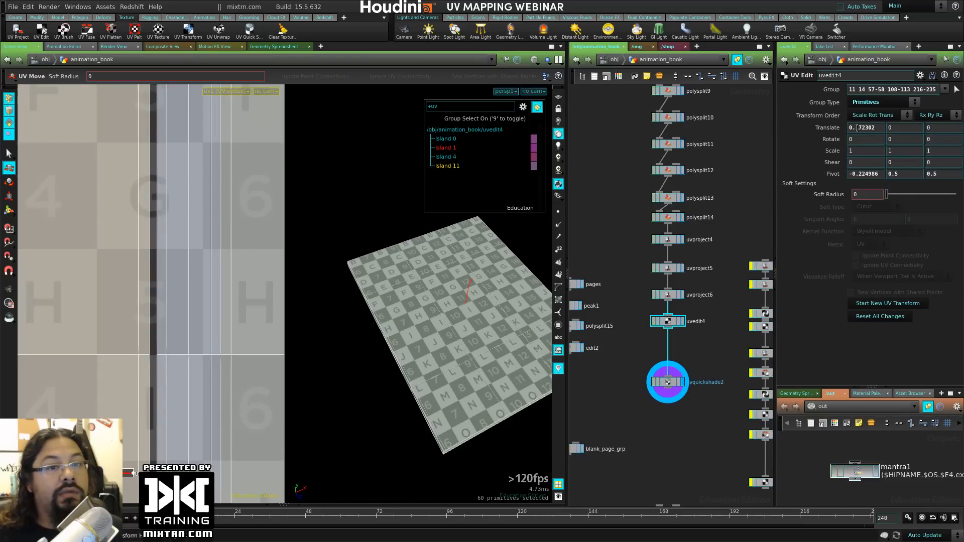
middle_drag(857, 127, 857, 127)
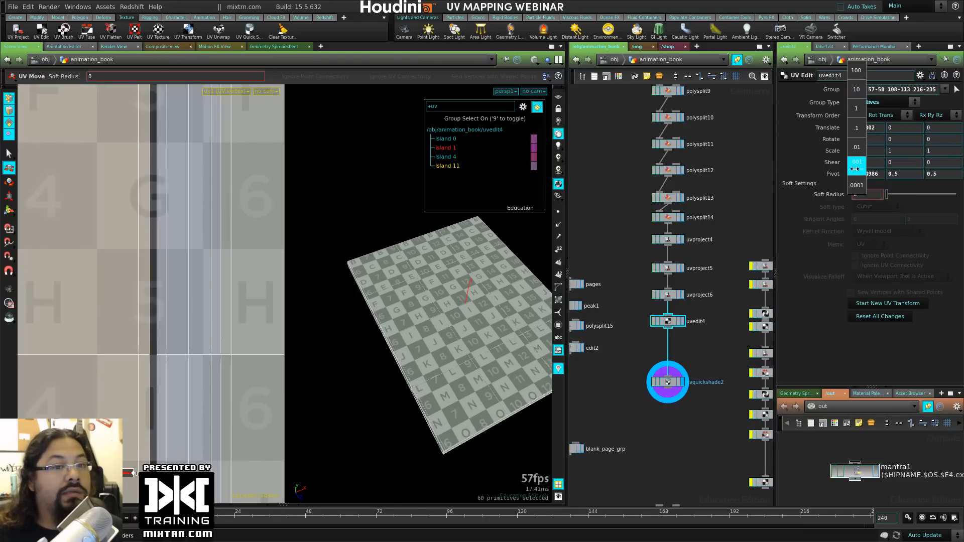
middle_drag(855, 169, 882, 168)
alt+right_drag(374, 346, 202, 350)
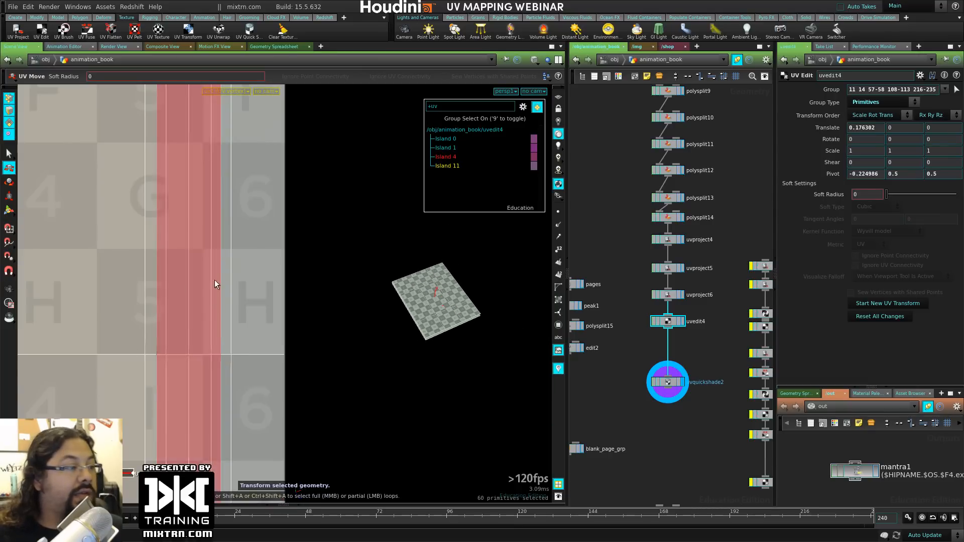
Step: Add a UV Fuse node beside the node chain, without wiring it in
key(Tab)
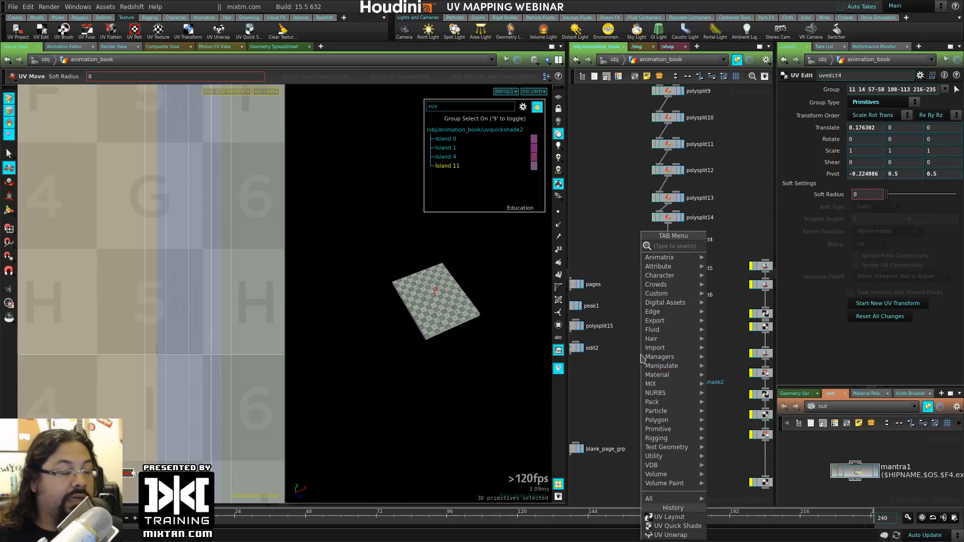
text(uv fu)
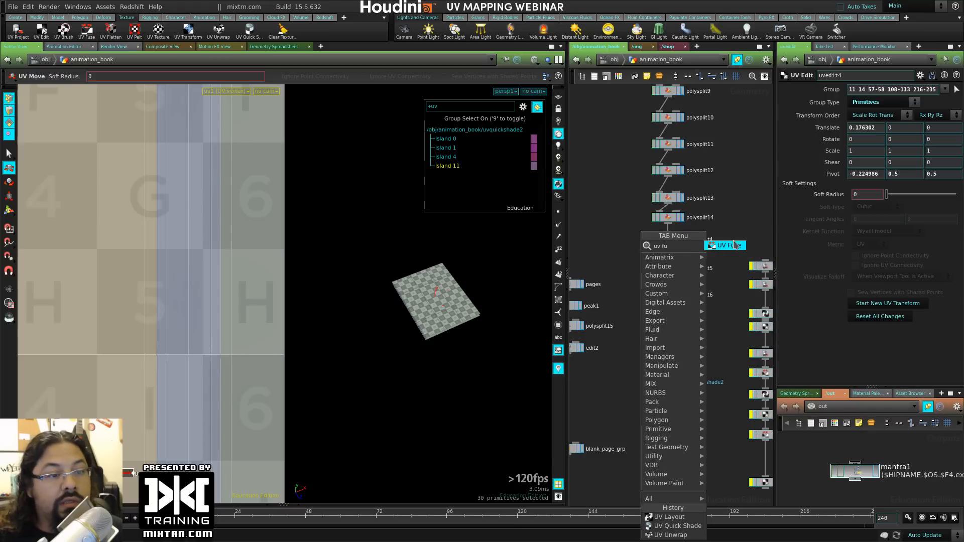
click(730, 245)
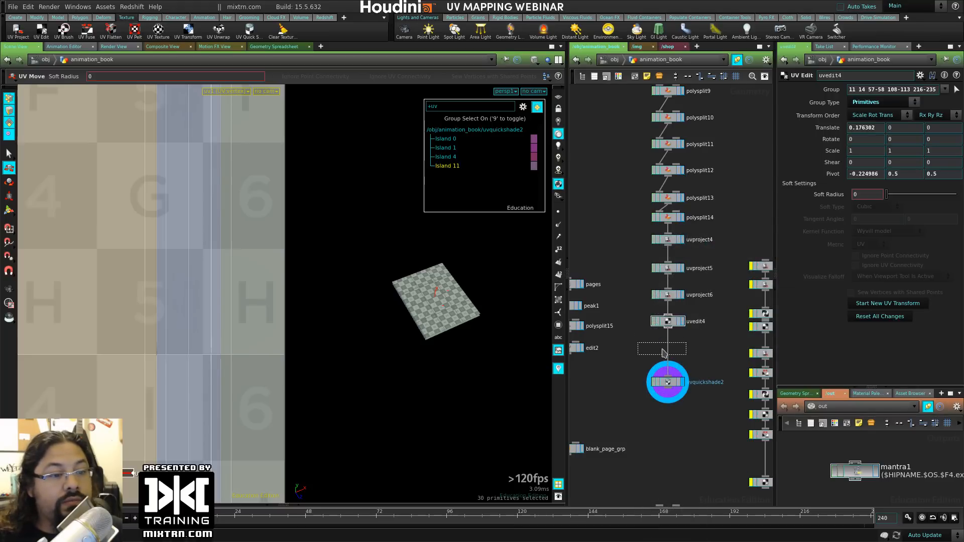
click(611, 388)
Step: Insert a Subdivide node between uvedit4 and uvquickshade2 and display its result
key(Tab)
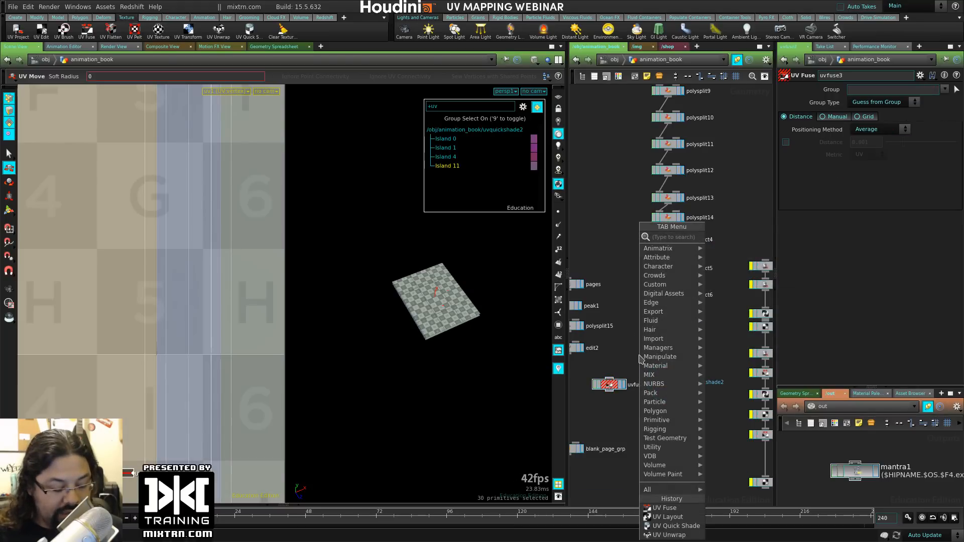
text(sub)
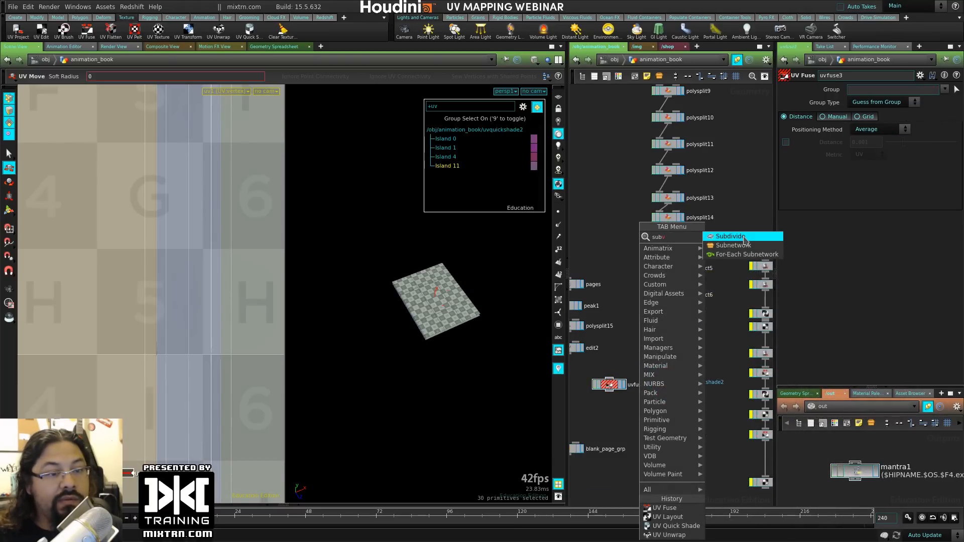
click(738, 236)
click(675, 353)
click(681, 352)
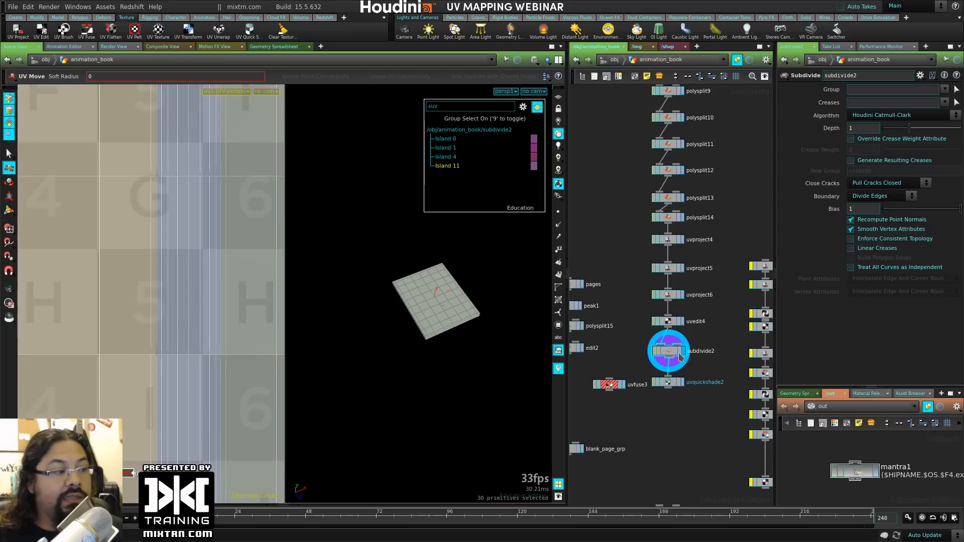
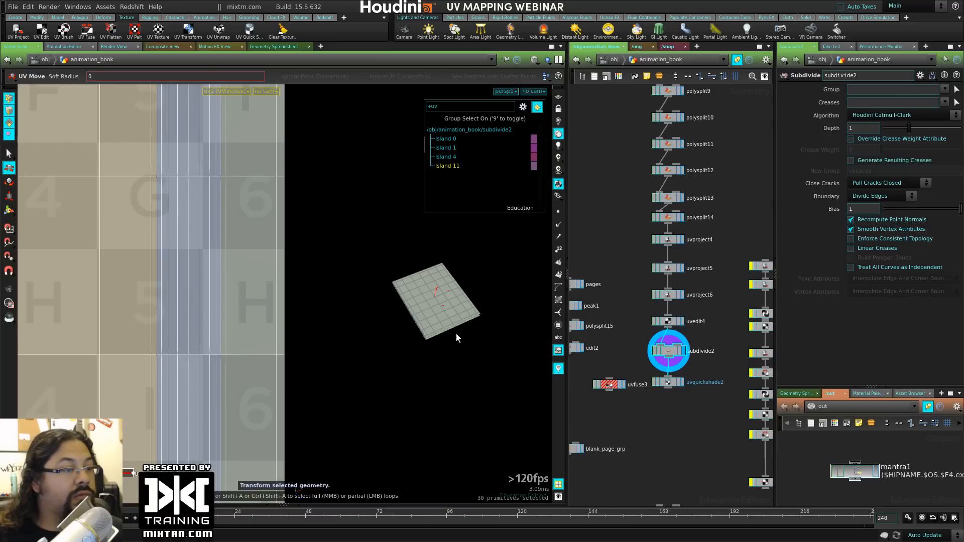
Step: Display uvquickshade2 and inspect the checker texture where the subdivided book's cover meets its side strip
alt+right_drag(372, 351, 491, 366)
alt+drag(491, 366, 484, 319)
alt+right_drag(484, 318, 505, 345)
alt+drag(505, 345, 455, 355)
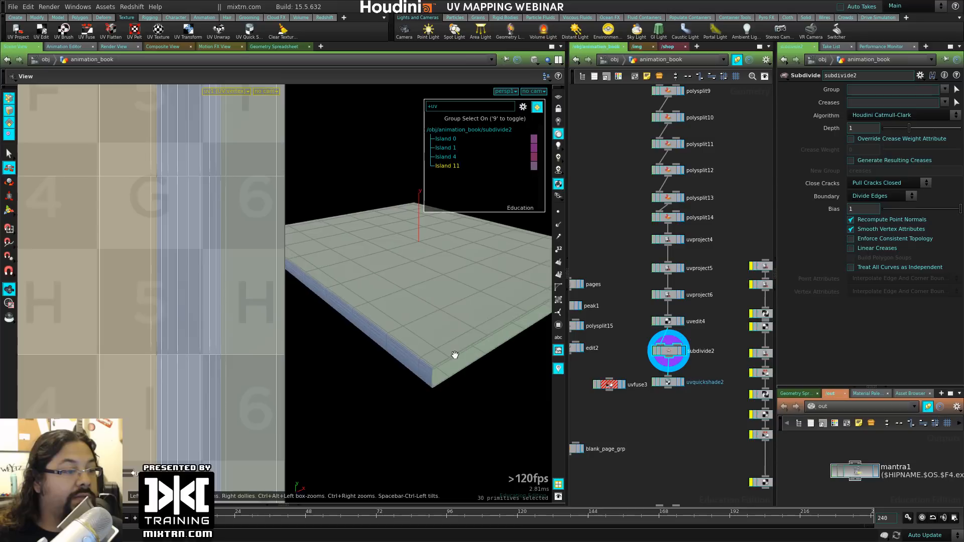
alt+right_drag(454, 355, 566, 420)
click(682, 384)
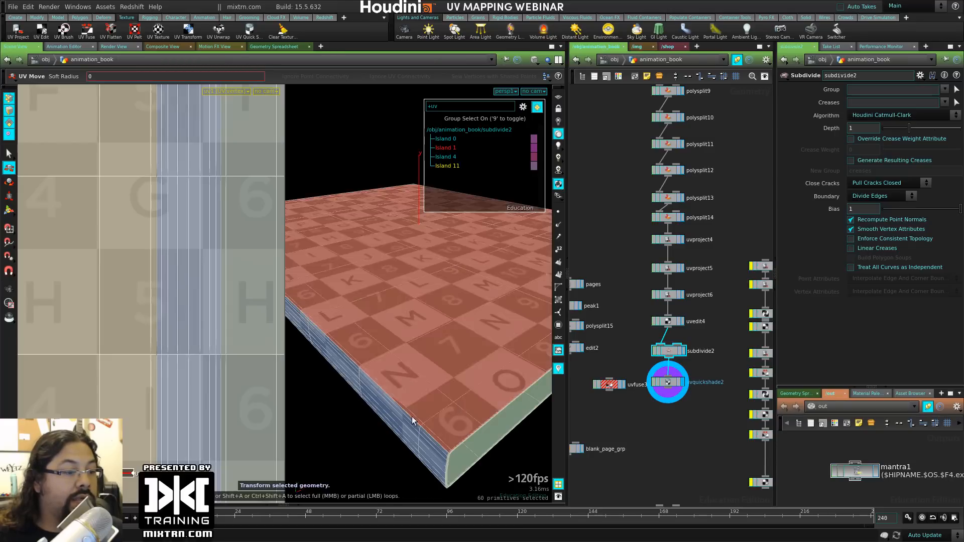
alt+drag(414, 420, 368, 433)
alt+right_drag(368, 432, 450, 376)
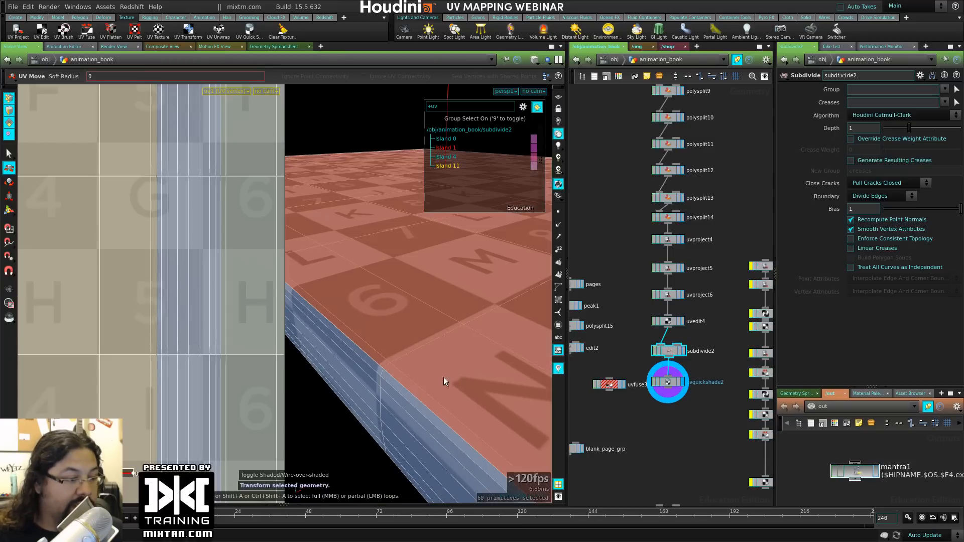
alt+drag(443, 379, 356, 417)
alt+middle_drag(393, 383, 623, 440)
alt+drag(371, 336, 473, 368)
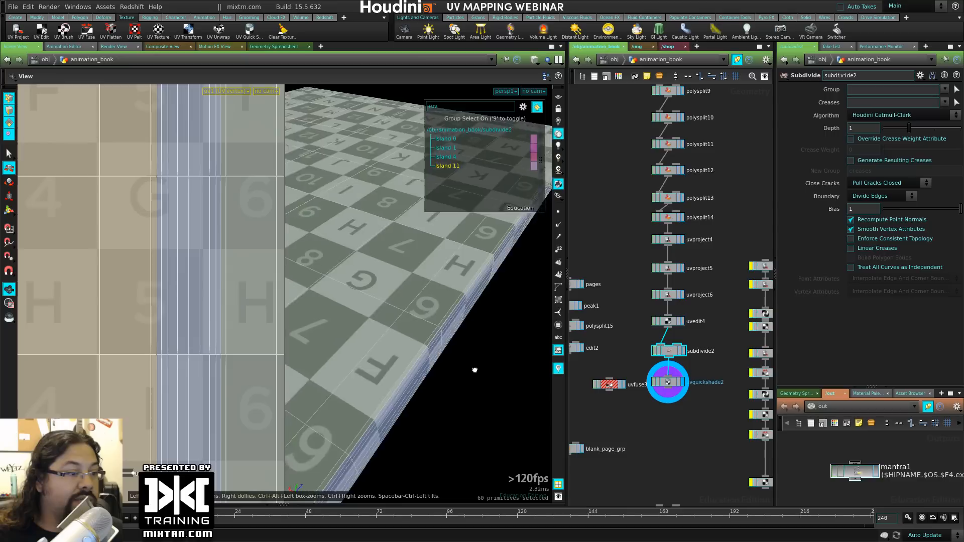
alt+right_drag(473, 368, 500, 292)
alt+middle_drag(455, 415, 570, 334)
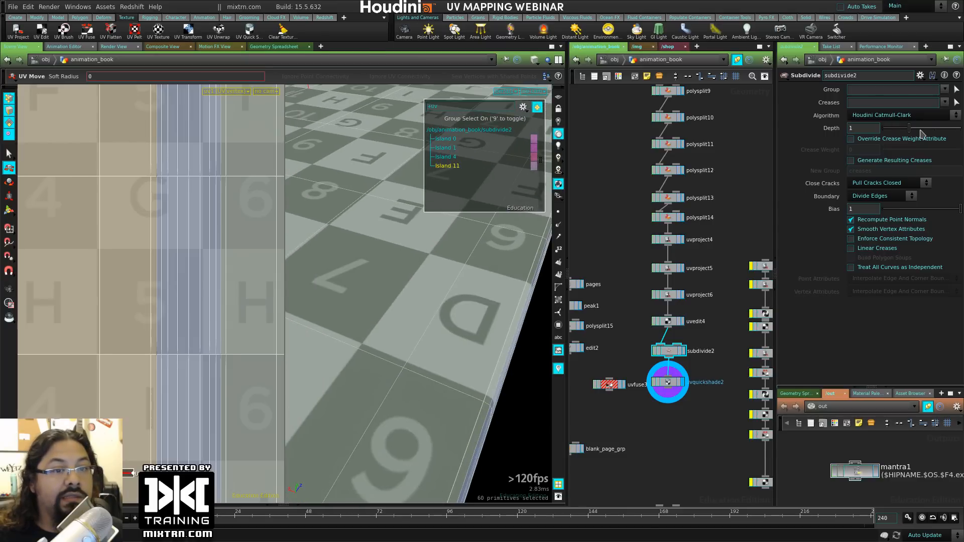
Step: Set the Subdivide depth to 2 and examine the UV seam between the cover and side strip islands up close
click(922, 133)
key(space)
alt+right_drag(174, 386, 210, 383)
alt+right_drag(155, 351, 223, 417)
alt+middle_drag(223, 418, 261, 329)
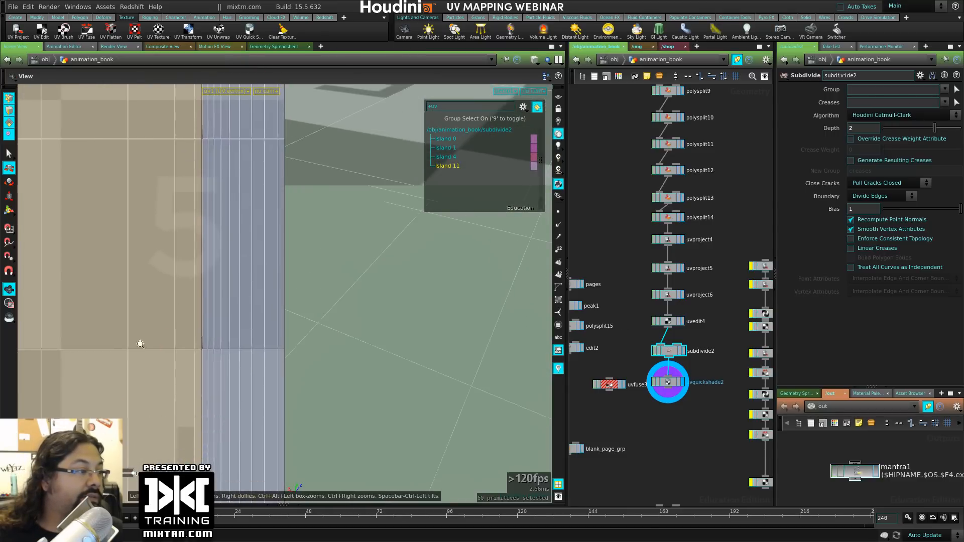
alt+right_drag(140, 342, 217, 402)
alt+middle_drag(217, 402, 78, 329)
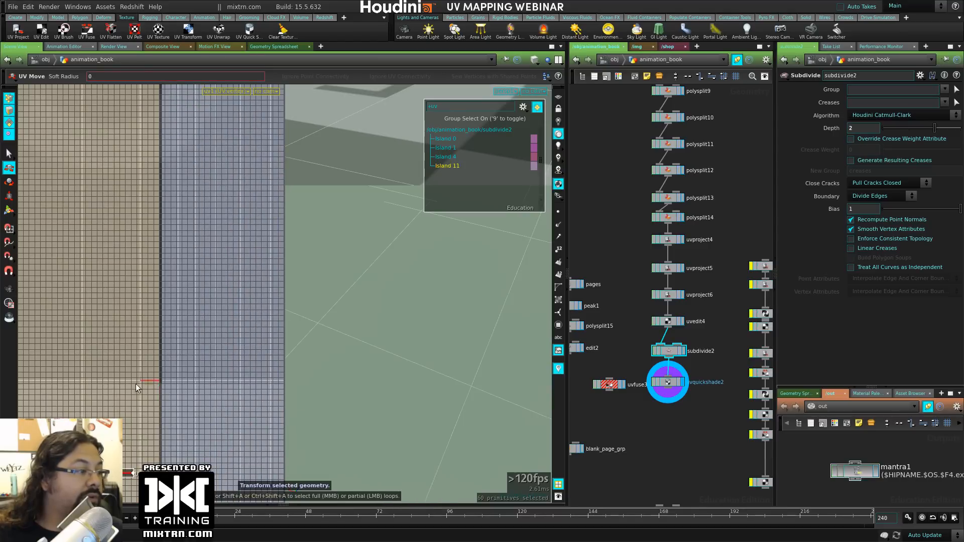
mouse_move(136, 384)
alt+right_down()
mouse_move(196, 394)
mouse_move(132, 377)
alt+right_up()
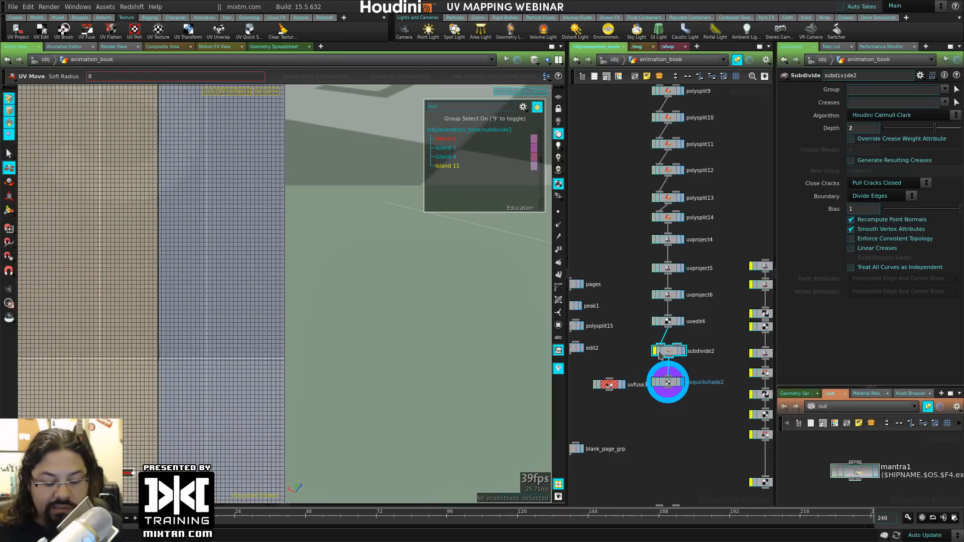
Step: Delete the Subdivide node and insert the UV Fuse node between uvedit4 and uvquickshade2
key(Delete)
click(668, 349)
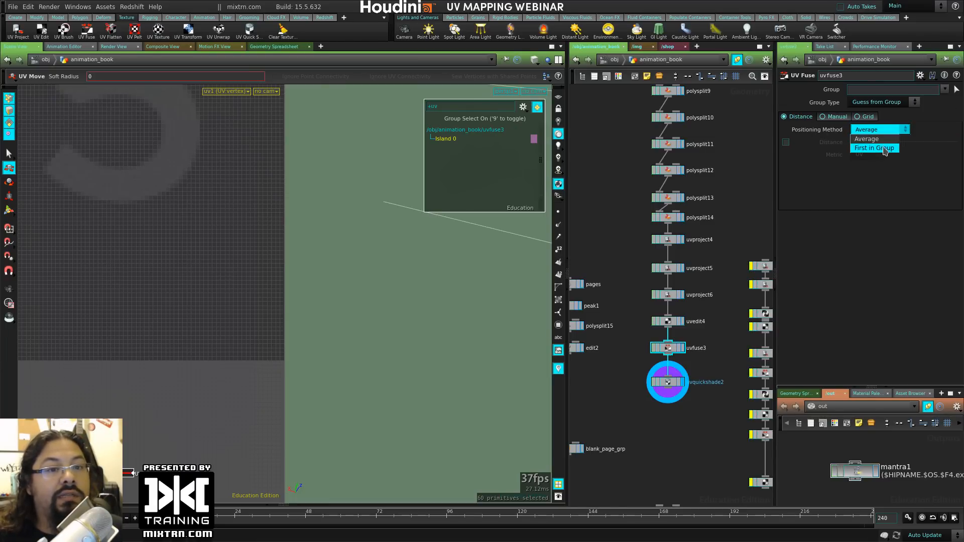
Step: Enable the UV Fuse distance limit and check the fused UVs along the islands' upper edge
click(786, 143)
key(space)
right_drag(230, 351, 170, 345)
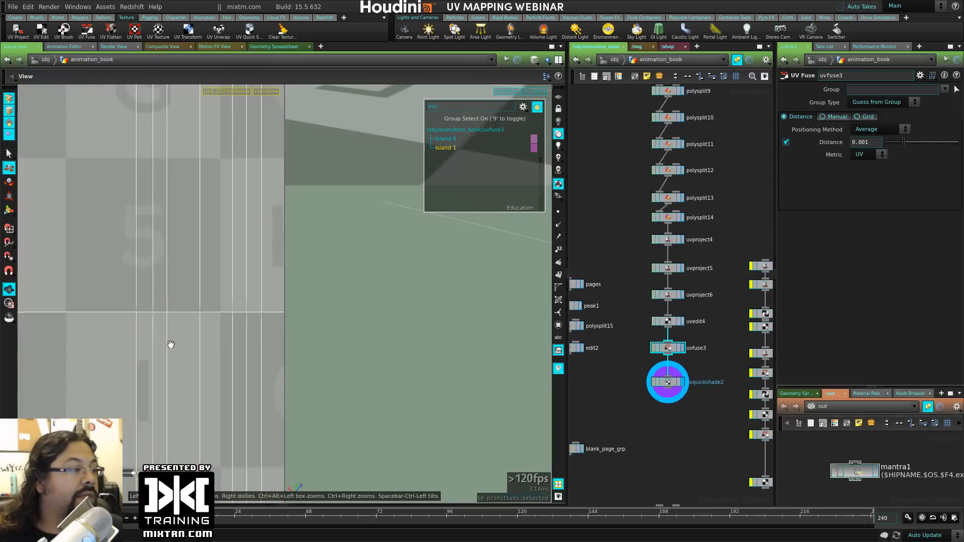
middle_drag(170, 344, 211, 495)
right_drag(271, 342, 176, 319)
middle_drag(175, 319, 150, 370)
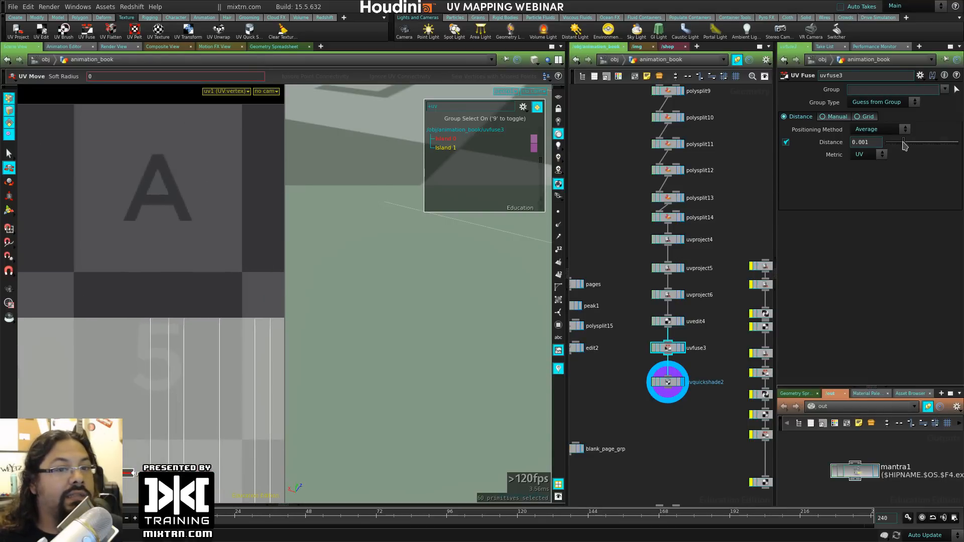
Step: Fine-tune the UV Fuse distance to about 0.00029 while checking the island edges at close range
mouse_move(911, 145)
mouse_down()
mouse_move(950, 145)
mouse_move(894, 144)
mouse_up()
alt+right_drag(143, 414, 386, 396)
alt+middle_drag(210, 416, 159, 344)
alt+right_drag(159, 345, 211, 337)
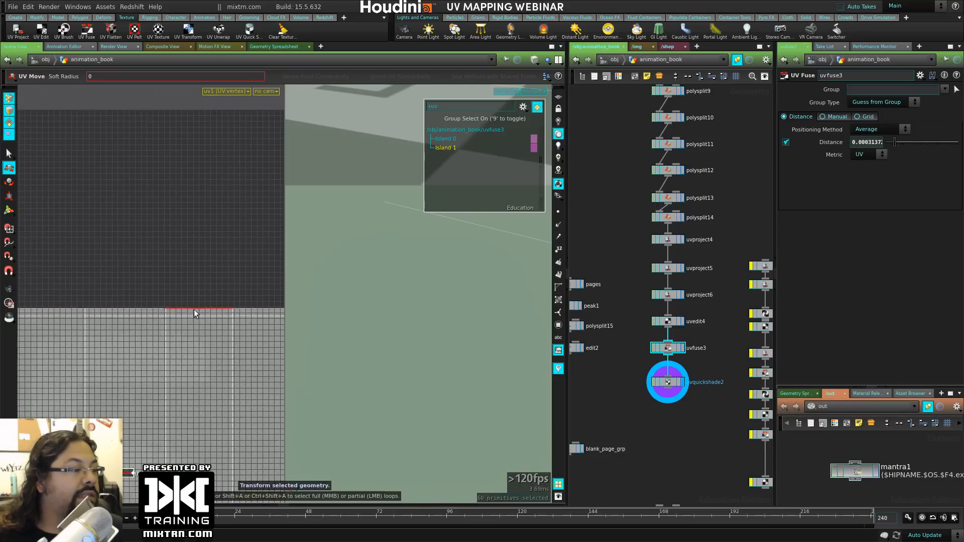
mouse_move(899, 146)
mouse_down()
mouse_move(908, 150)
mouse_move(898, 147)
mouse_up()
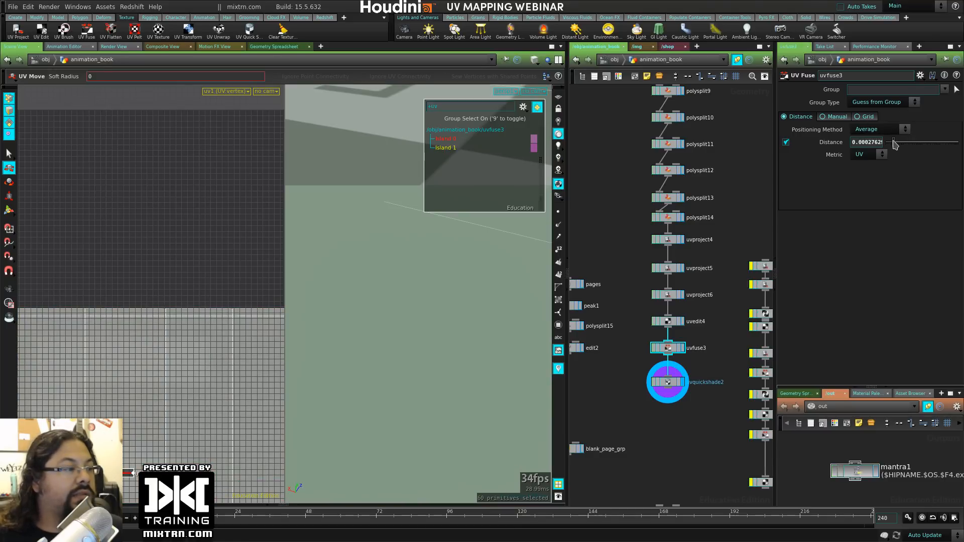
drag(892, 142, 891, 143)
alt+right_drag(123, 394, 243, 303)
alt+middle_drag(243, 303, 188, 363)
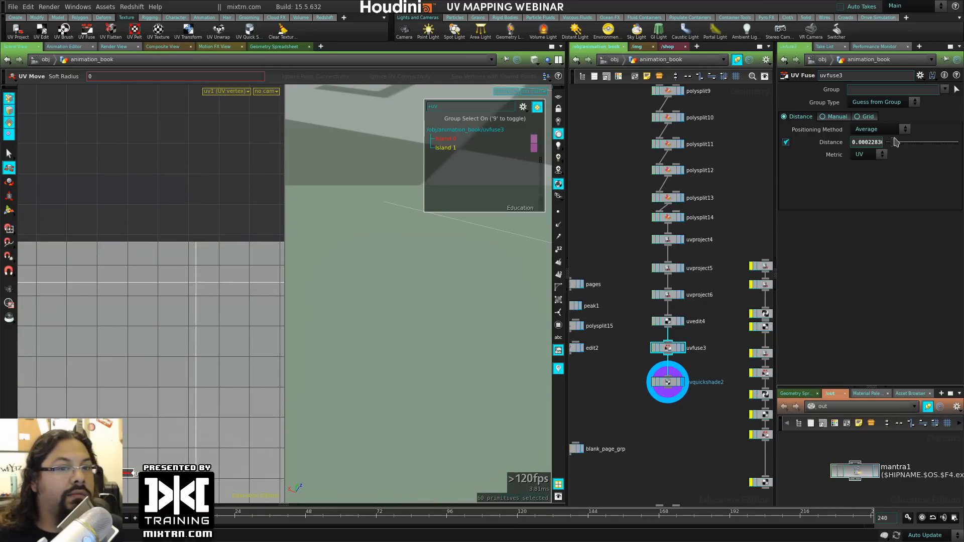
mouse_move(897, 143)
mouse_down()
mouse_move(888, 150)
mouse_move(896, 153)
mouse_up()
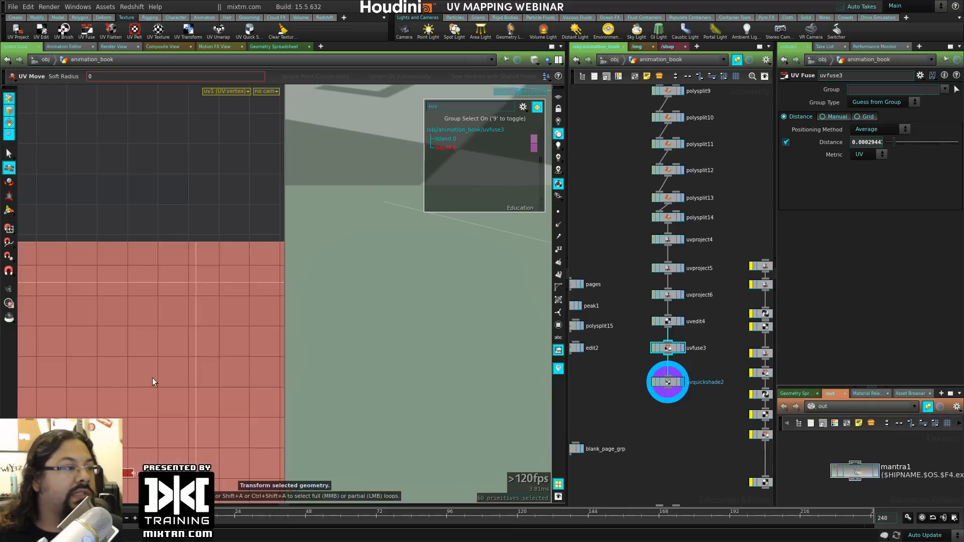
Step: Select all primitives of Island 1 and add a UV Edit for them after the UV Fuse node
alt+right_drag(152, 378, 19, 334)
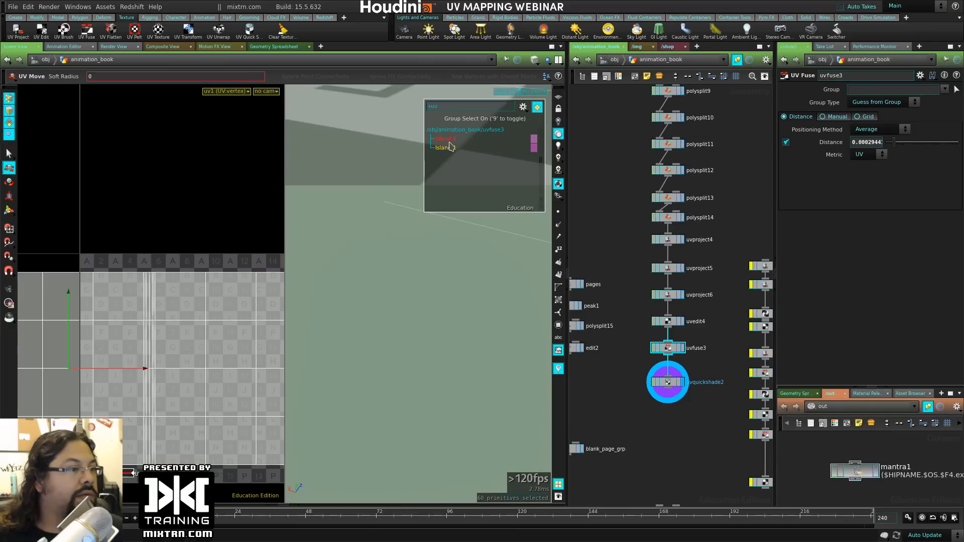
alt+right_drag(246, 212, 189, 254)
alt+middle_drag(189, 254, 194, 280)
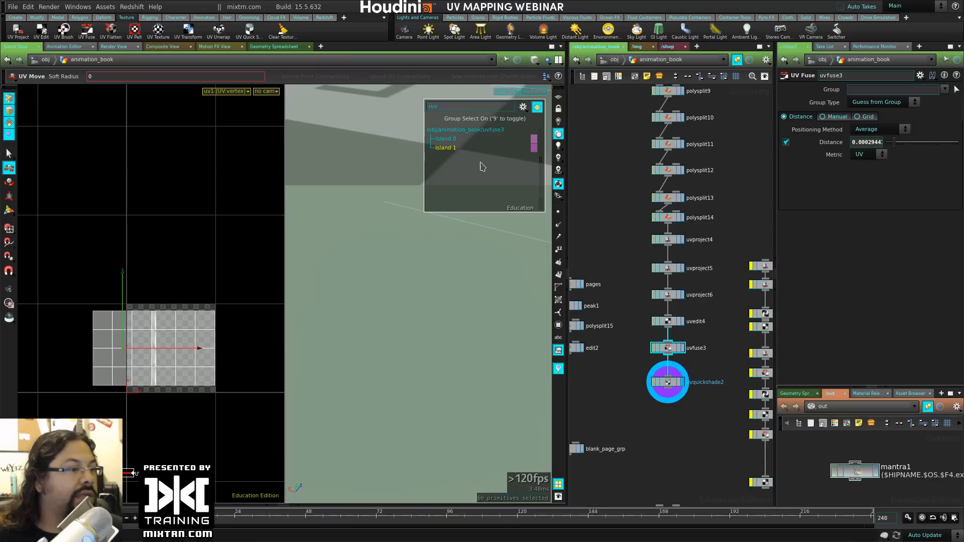
click(452, 149)
alt+middle_drag(174, 405, 177, 331)
alt+right_drag(127, 350, 231, 358)
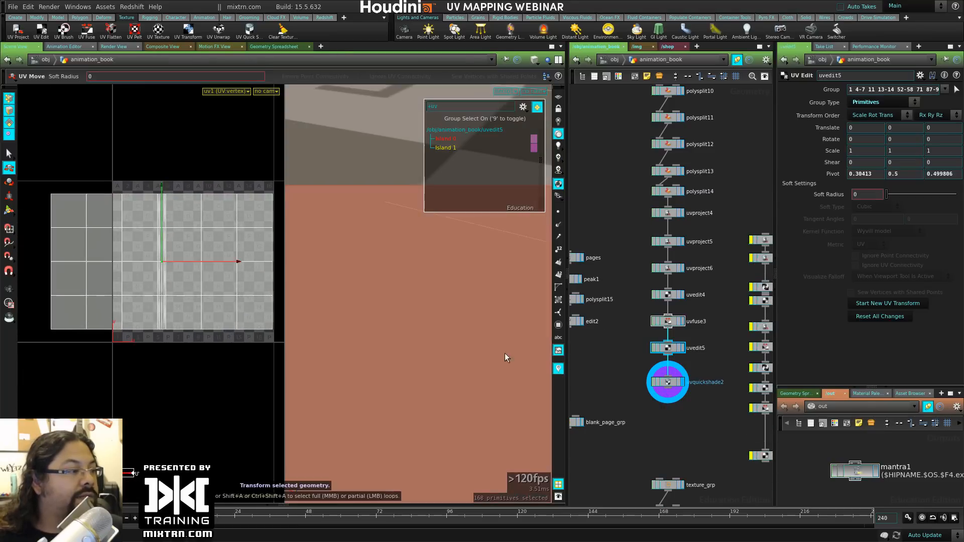
Step: Connect uvquickshade2's output to the texture_grp node, then select and display texture_grp
alt+right_drag(504, 353, 369, 383)
alt+drag(405, 388, 353, 370)
alt+right_drag(353, 370, 434, 380)
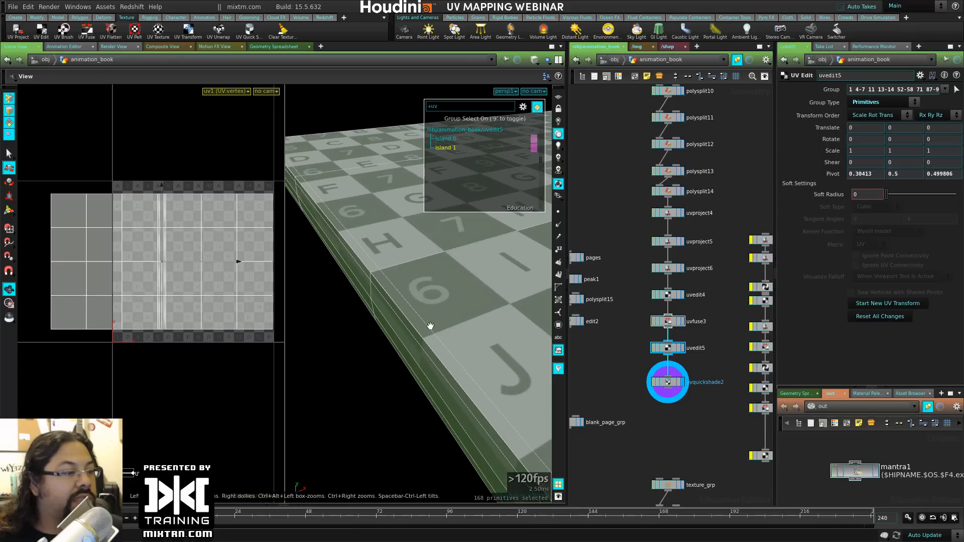
alt+middle_drag(386, 398, 321, 390)
alt+right_drag(321, 390, 555, 400)
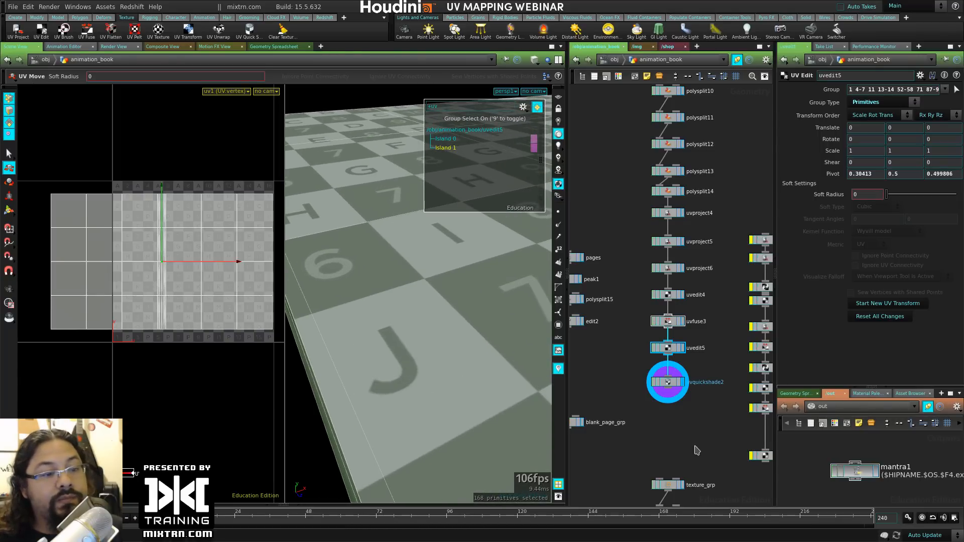
middle_drag(697, 450, 709, 314)
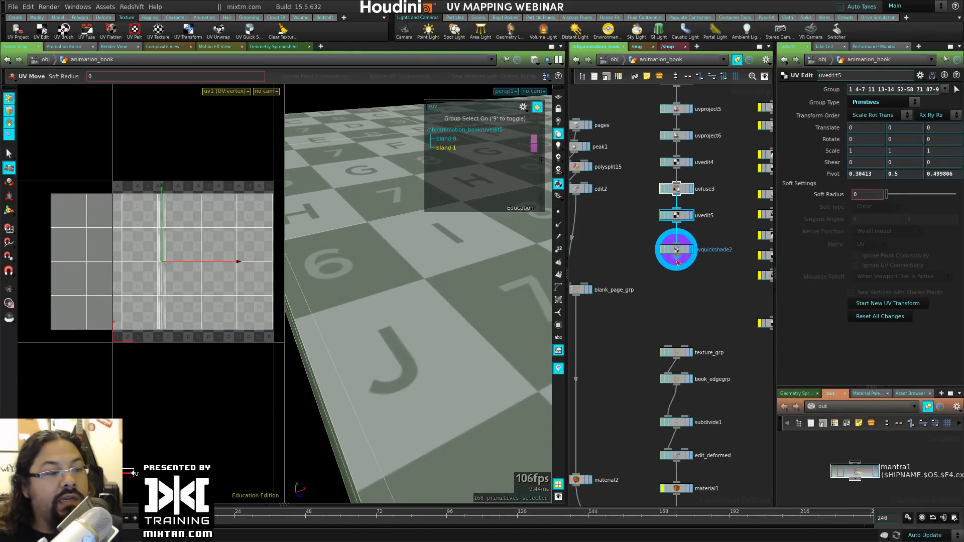
drag(684, 284, 663, 350)
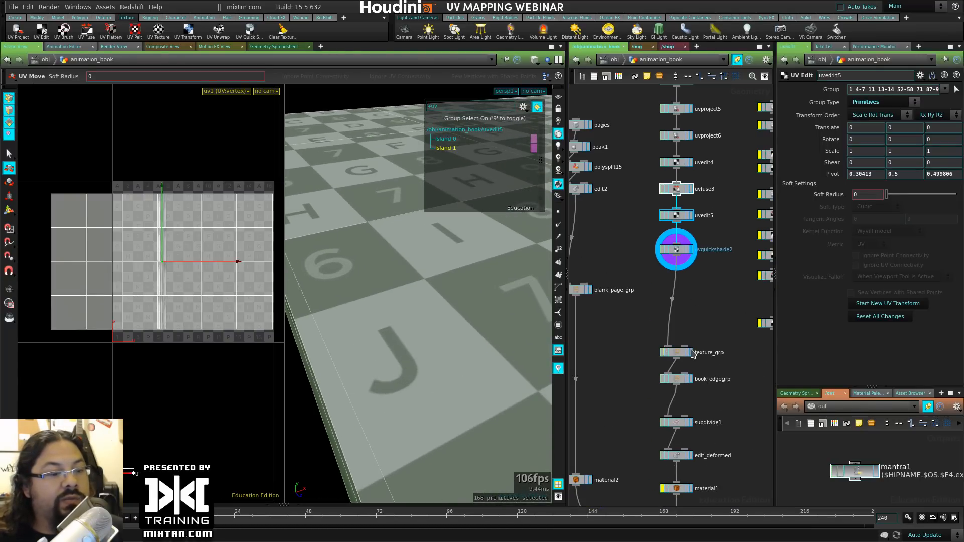
click(691, 353)
click(677, 353)
alt+right_drag(503, 336, 414, 347)
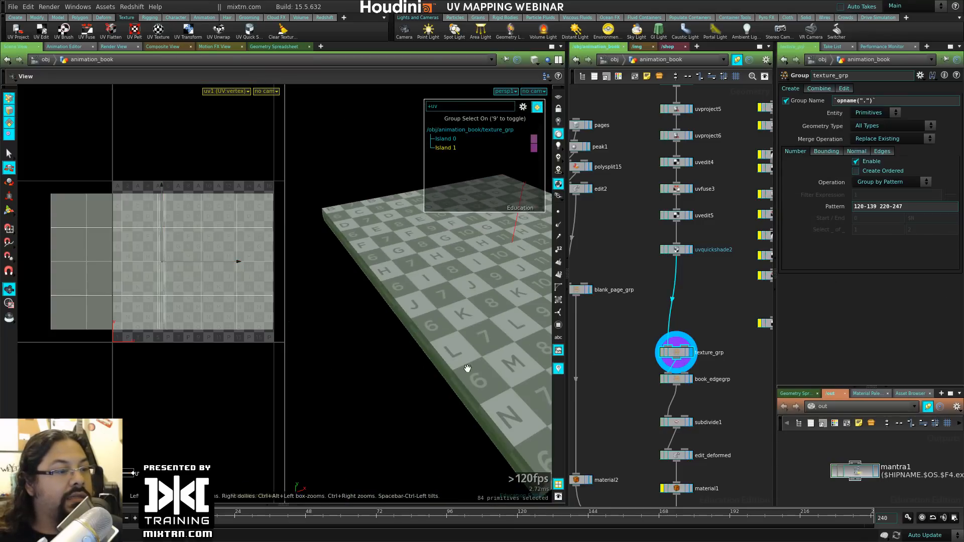
Step: Step the display from texture_grp through book_edgegrp to subdivide1, checking the UV texture on the book
alt+drag(467, 368, 409, 294)
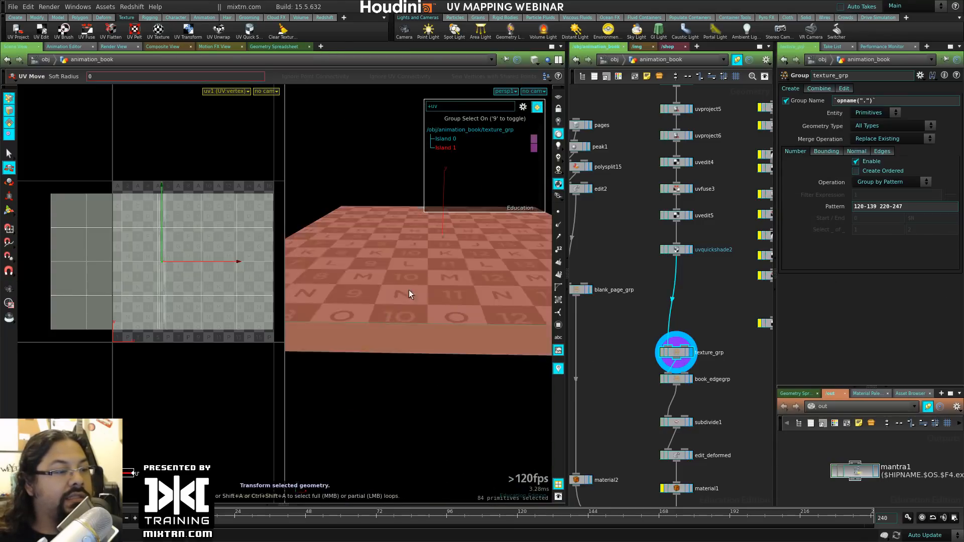
click(690, 380)
alt+drag(431, 322, 444, 325)
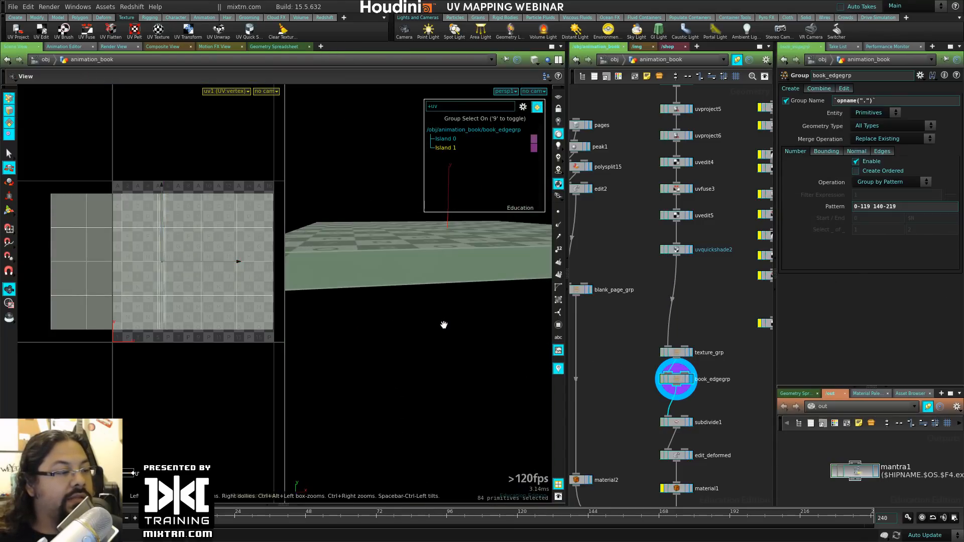
middle_drag(730, 381, 716, 296)
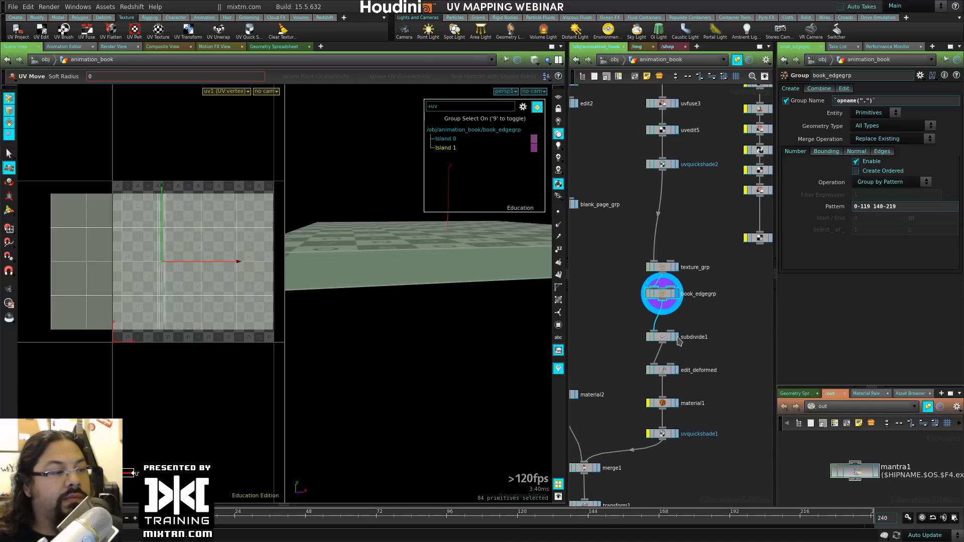
click(675, 339)
click(665, 338)
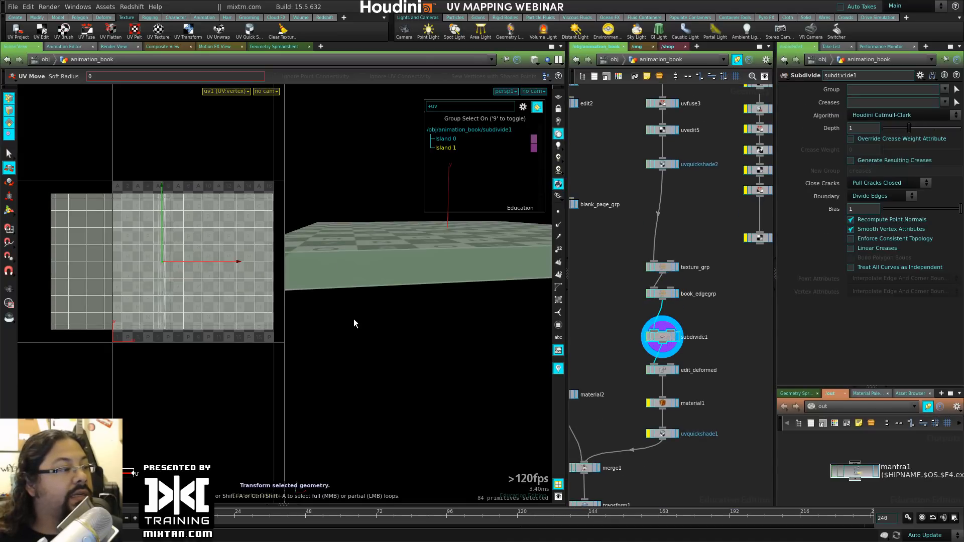
Step: Move texture_grp, book_edgegrp and subdivide1 up in the network and inspect the subdivided book's texture along its edges
mouse_move(664, 272)
mouse_down()
mouse_move(664, 238)
mouse_move(658, 259)
mouse_up()
drag(663, 338, 663, 303)
alt+drag(437, 256, 402, 303)
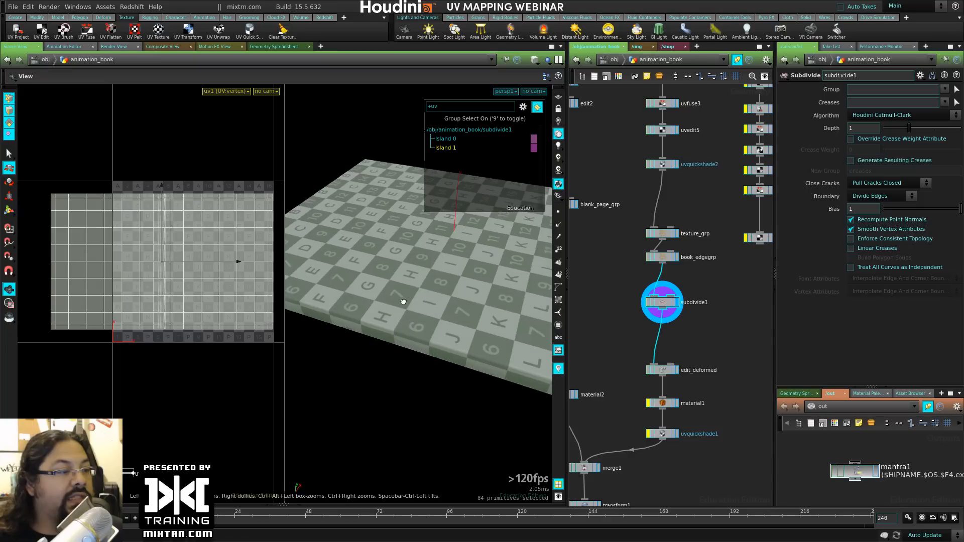
mouse_move(400, 306)
alt+right_down()
mouse_move(384, 332)
mouse_move(475, 318)
alt+right_up()
key(t)
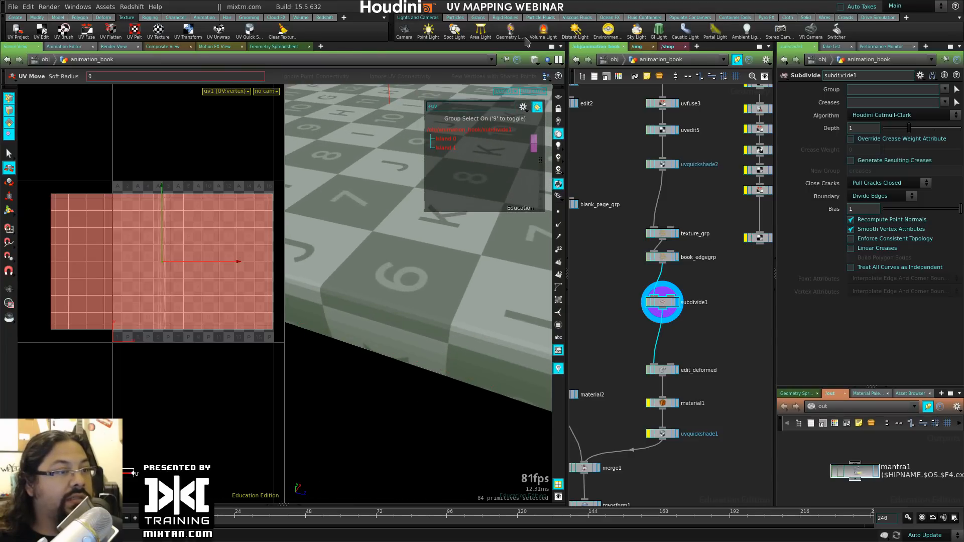
click(534, 60)
click(565, 143)
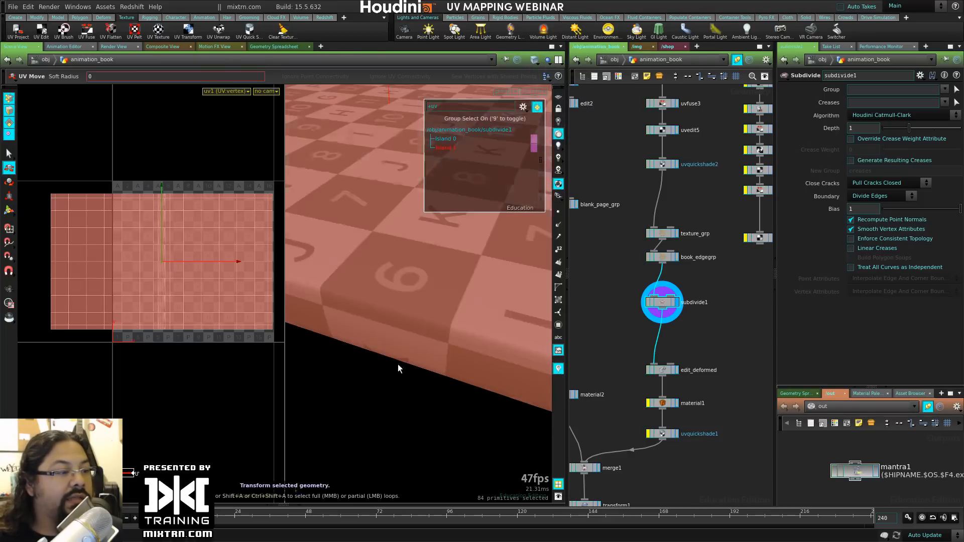
key(Escape)
drag(349, 411, 375, 293)
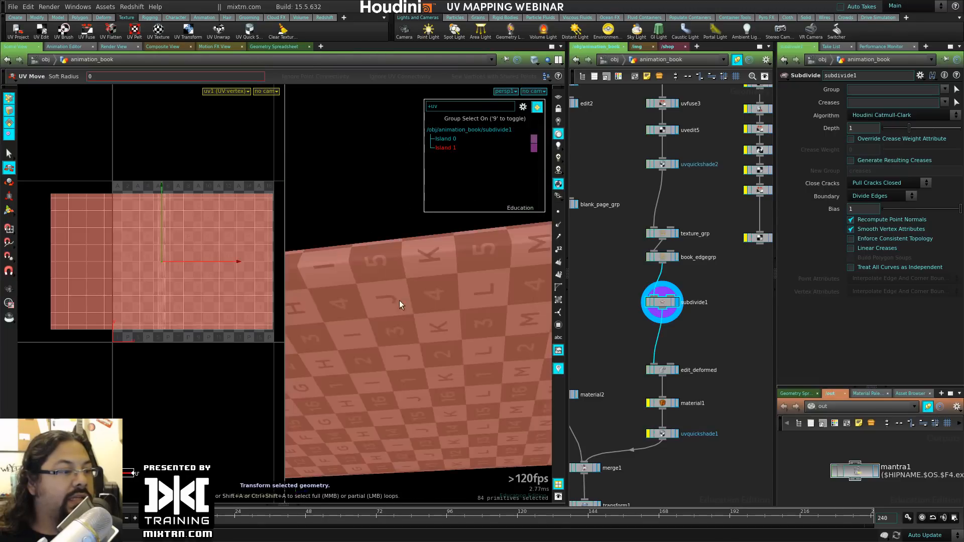
Step: Move edit_deformed up beneath subdivide1, set it as the displayed node and view the deformed book from the side
middle_drag(700, 341, 682, 255)
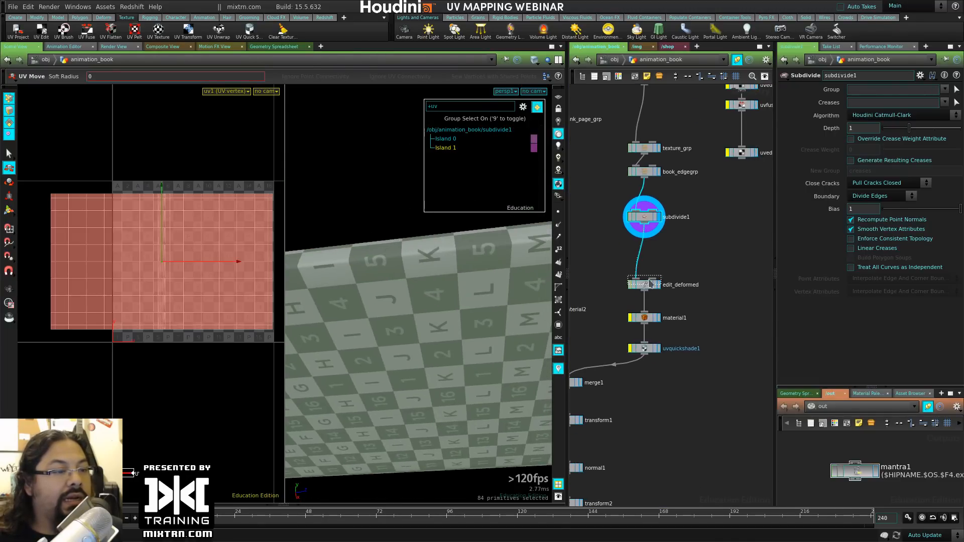
drag(651, 285, 651, 259)
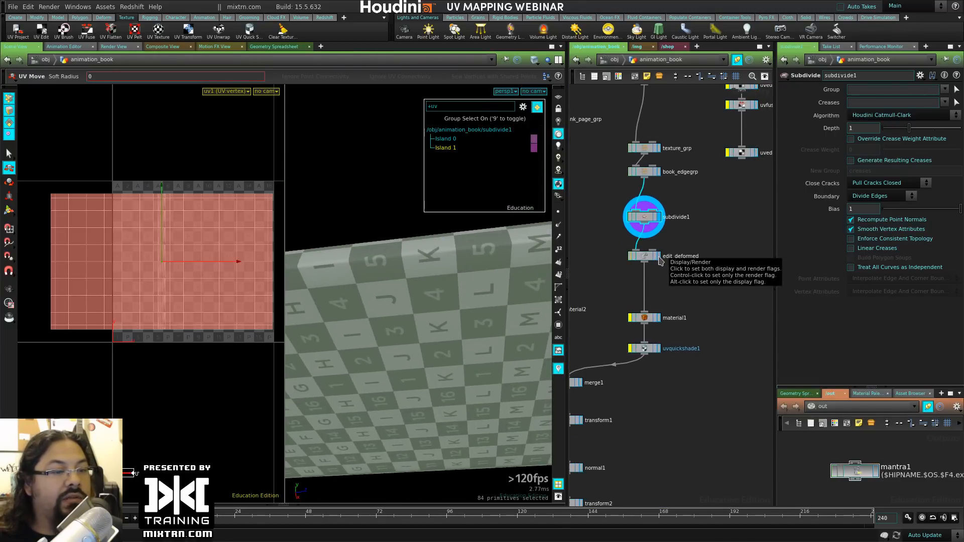
click(658, 259)
alt+drag(436, 289, 368, 353)
alt+right_drag(368, 353, 465, 387)
alt+drag(465, 387, 459, 355)
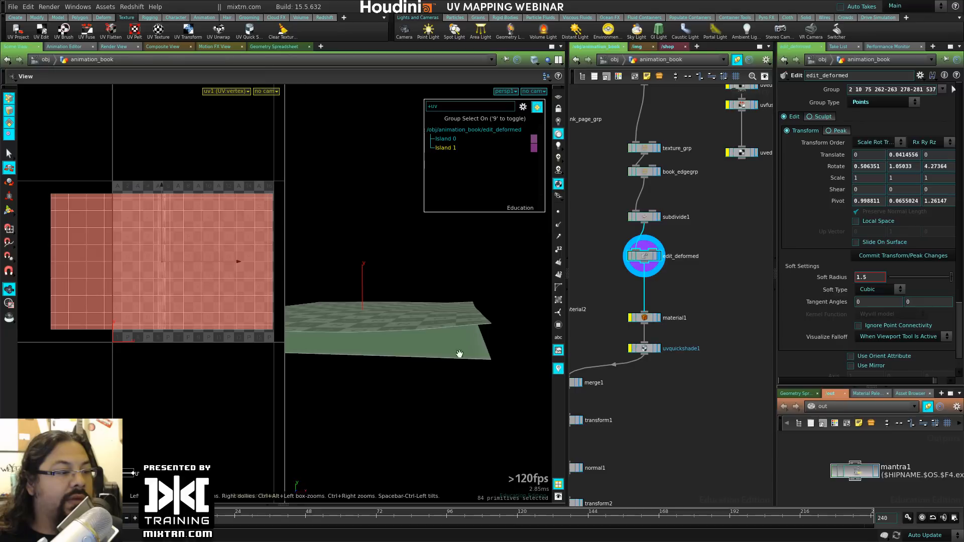
Step: Toggle edit_deformed's bypass on and off to compare the deformed and undeformed book from several angles
click(631, 256)
click(630, 256)
click(631, 256)
click(630, 256)
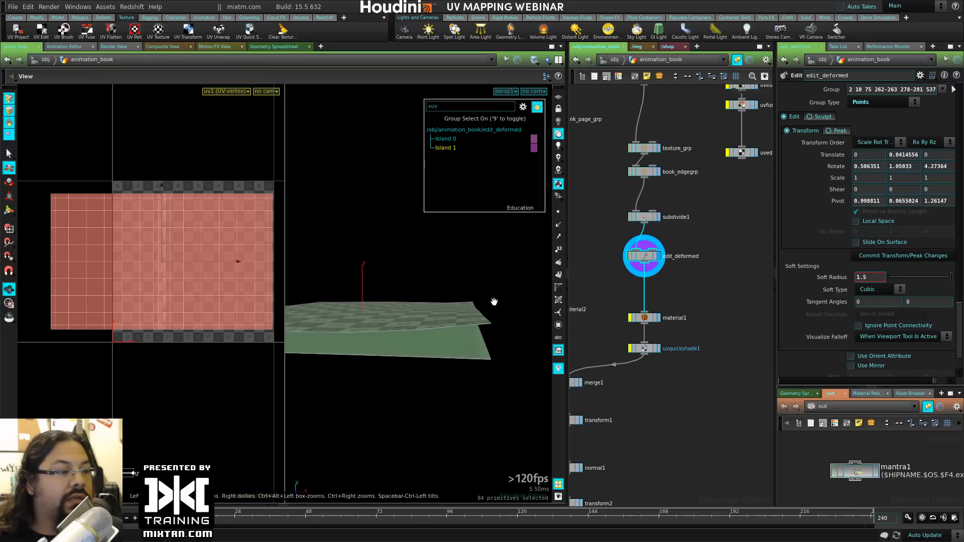
alt+drag(494, 301, 410, 351)
alt+drag(474, 333, 426, 273)
drag(415, 355, 411, 373)
click(630, 258)
click(630, 258)
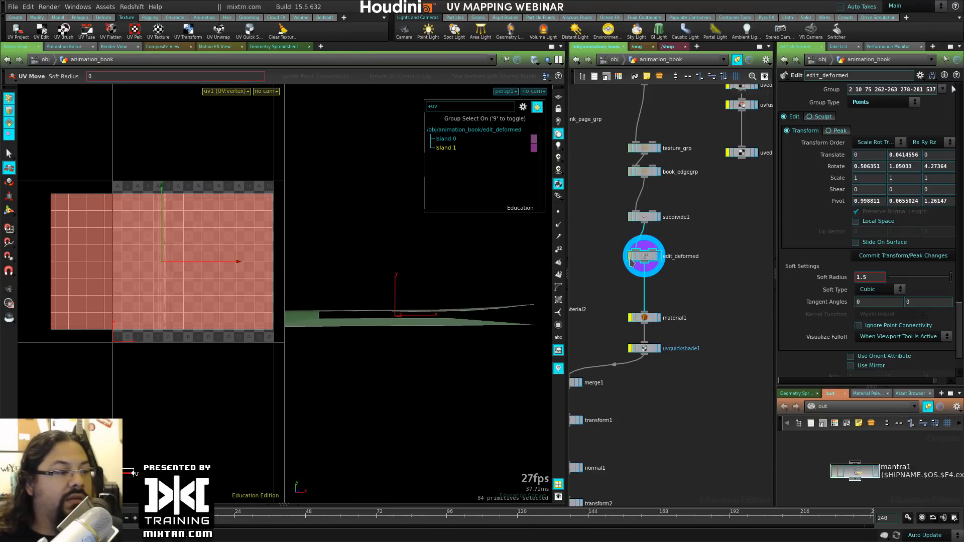
alt+drag(458, 351, 449, 359)
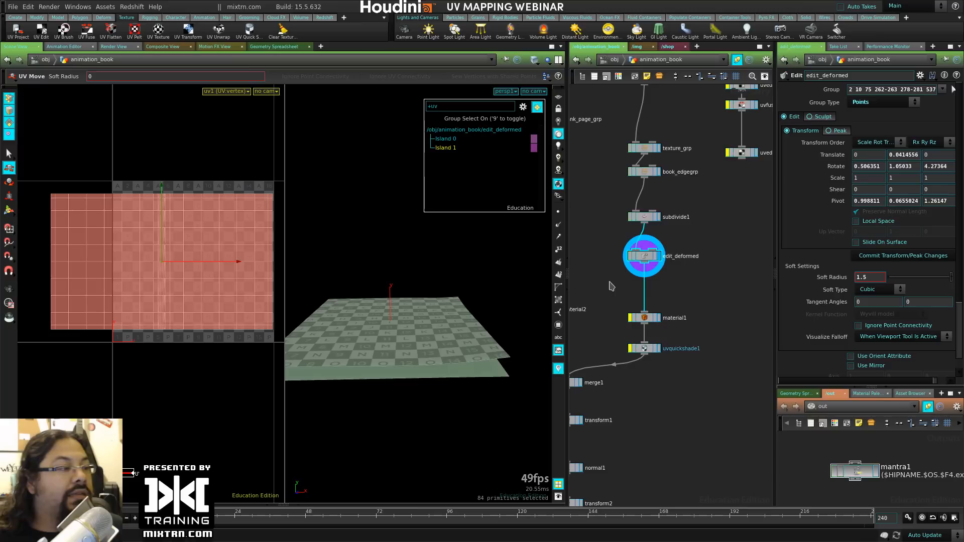
Step: Reposition subdivide1 and edit_deformed just above material1, leaving a wider gap below book_edgegrp
drag(653, 264, 653, 264)
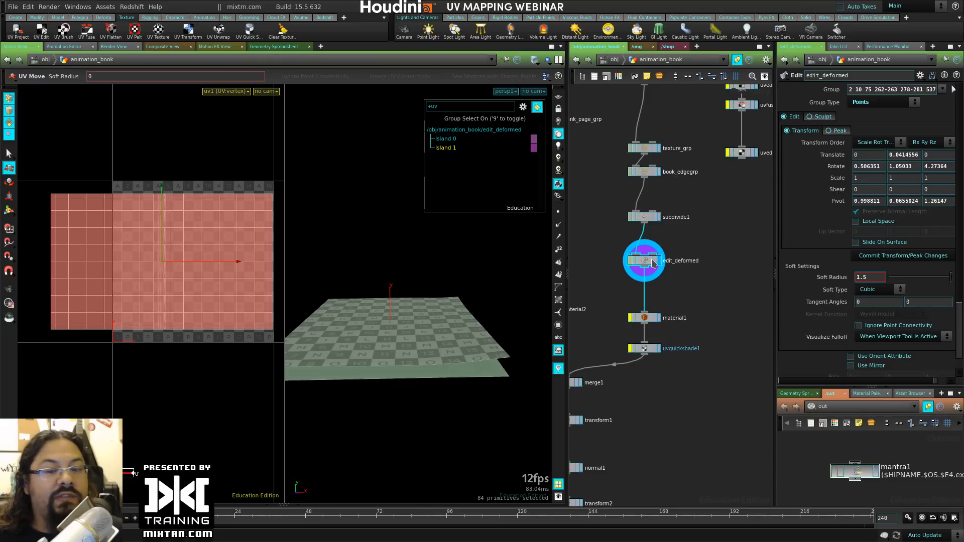
key(Escape)
mouse_move(476, 388)
mouse_down()
mouse_move(463, 396)
mouse_move(460, 368)
mouse_move(463, 383)
mouse_up()
middle_drag(701, 229, 698, 407)
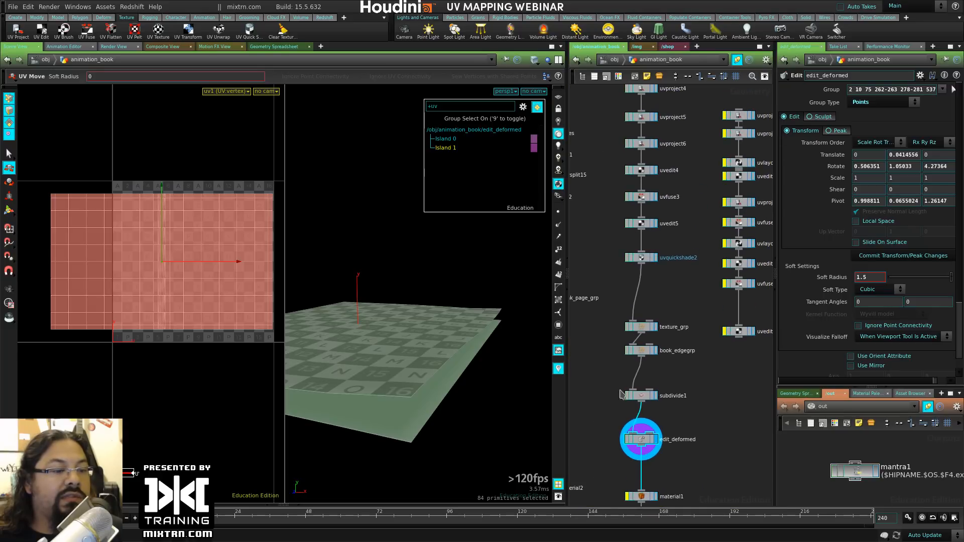
middle_drag(617, 469, 639, 342)
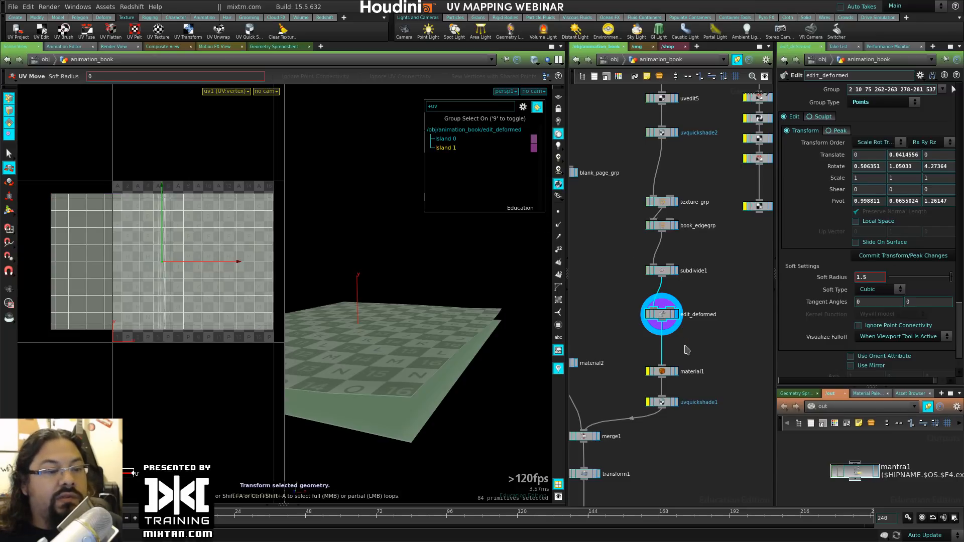
drag(663, 317, 662, 332)
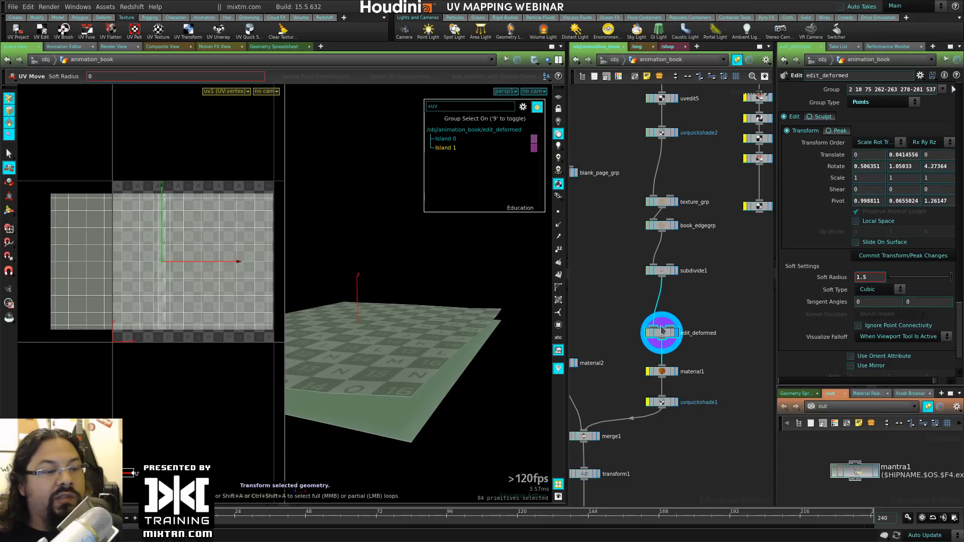
click(662, 272)
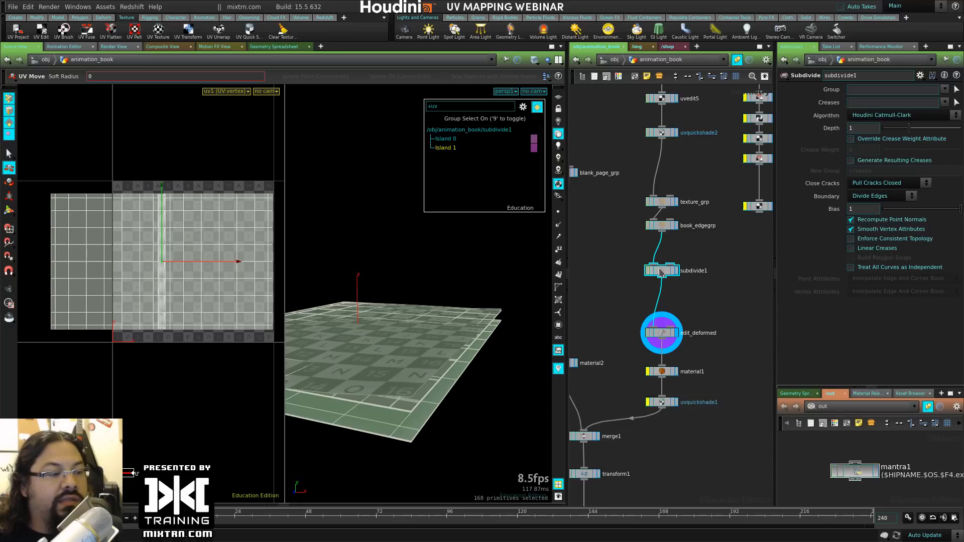
drag(661, 272, 662, 308)
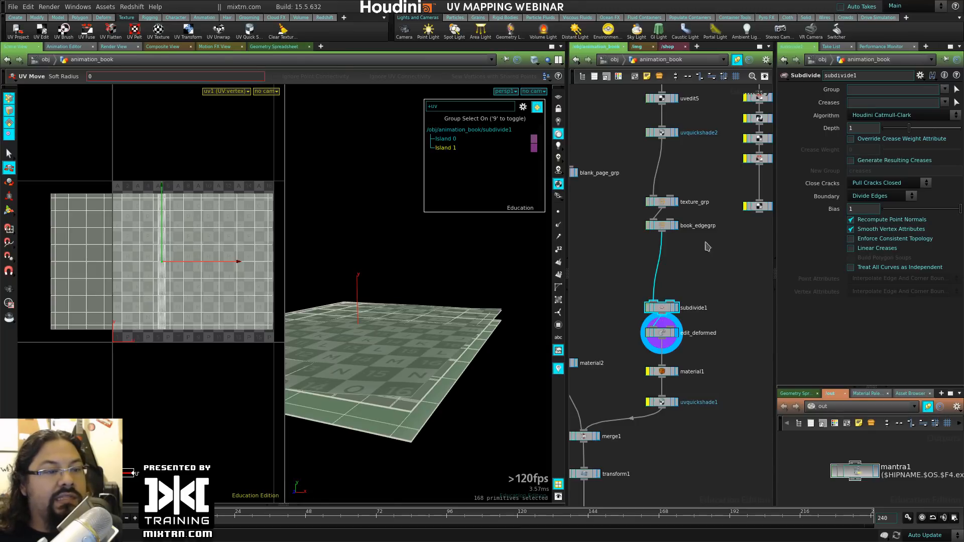
middle_drag(706, 243, 699, 396)
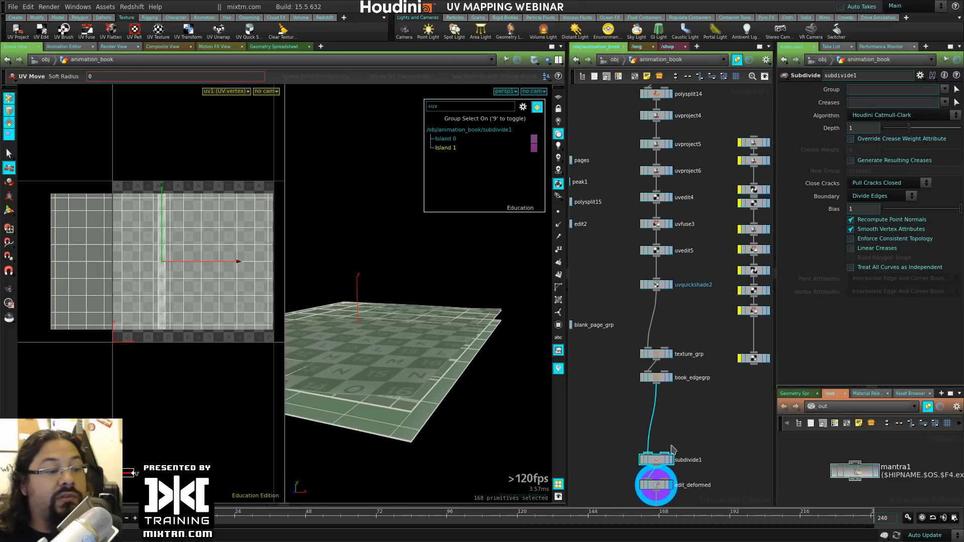
middle_drag(671, 448, 680, 294)
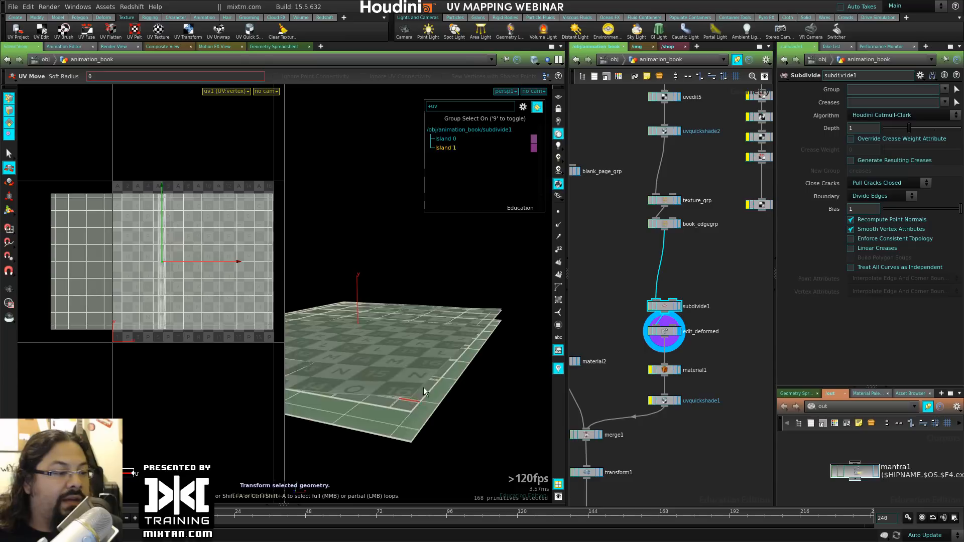
middle_drag(723, 372, 717, 309)
drag(662, 270, 663, 279)
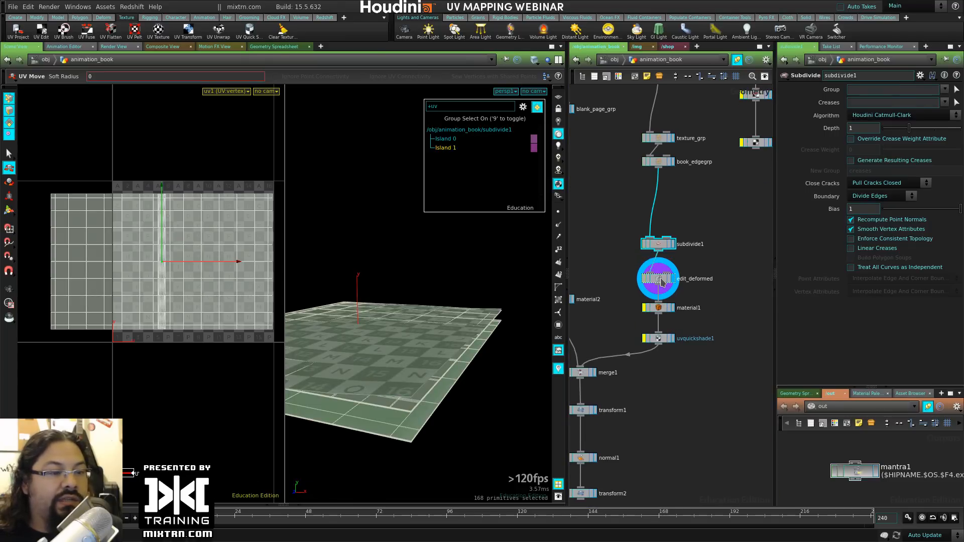
Step: Examine the deformed cover's edges up close and find the pages branch in the network
alt+drag(397, 394, 452, 409)
alt+middle_drag(453, 409, 415, 308)
alt+right_drag(415, 308, 491, 381)
alt+drag(495, 393, 465, 412)
middle_drag(701, 426, 779, 345)
middle_drag(677, 206, 688, 394)
middle_drag(682, 292, 668, 405)
middle_drag(663, 336, 659, 269)
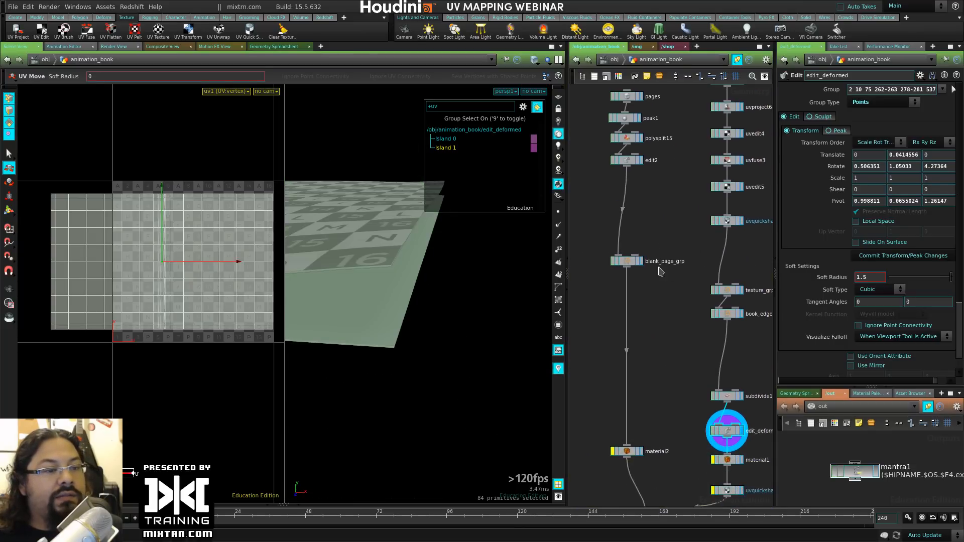
Step: Compare the page block at edit2 and blank_page_grp, leaving edit2 as the displayed node
click(641, 160)
key(Escape)
drag(370, 349, 495, 400)
click(642, 261)
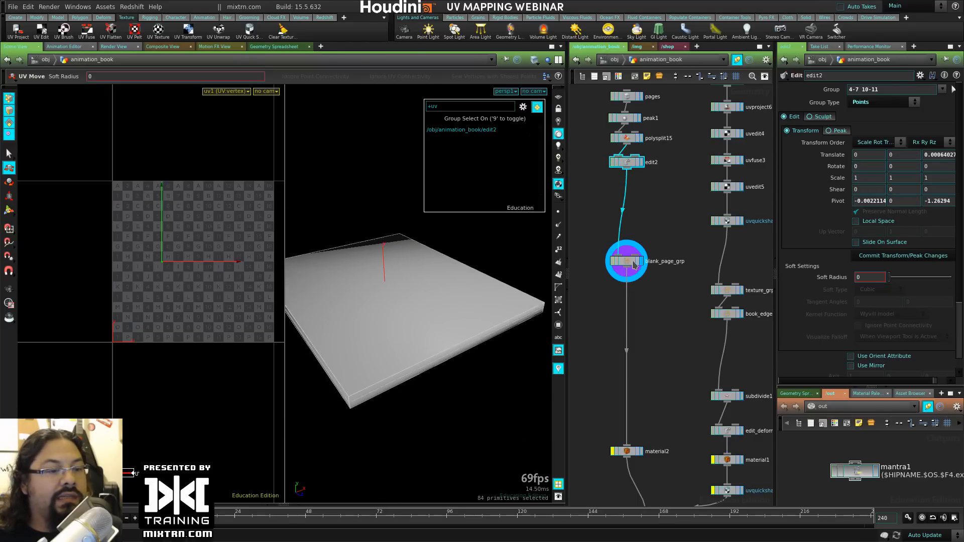
scroll(644, 353, up, 3)
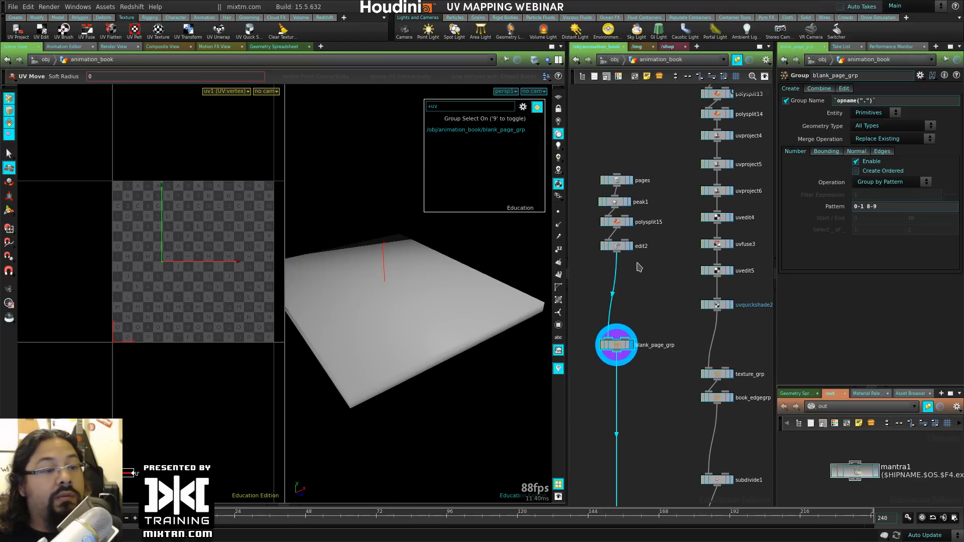
click(623, 249)
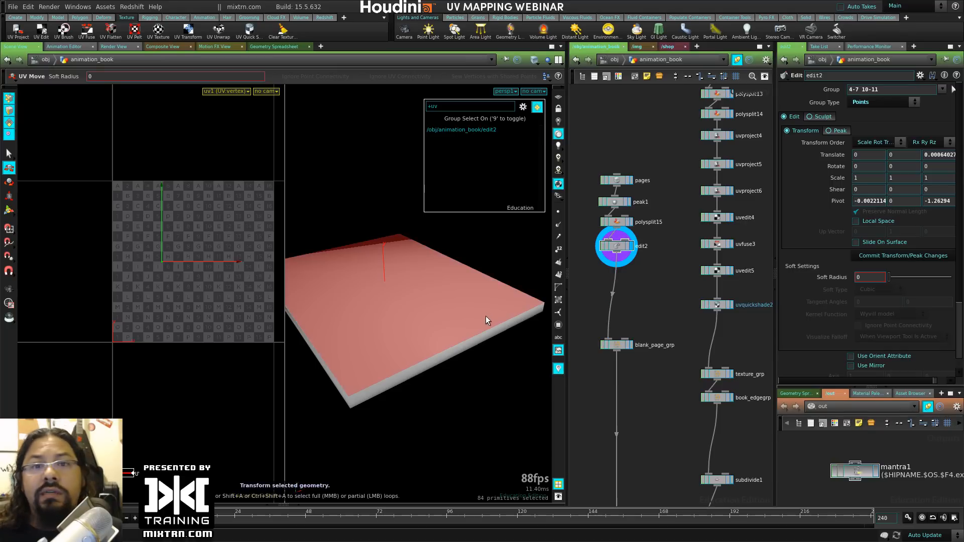
Step: Examine the page block's top and side faces and its node branch down to merge1
key(Escape)
drag(408, 383, 384, 360)
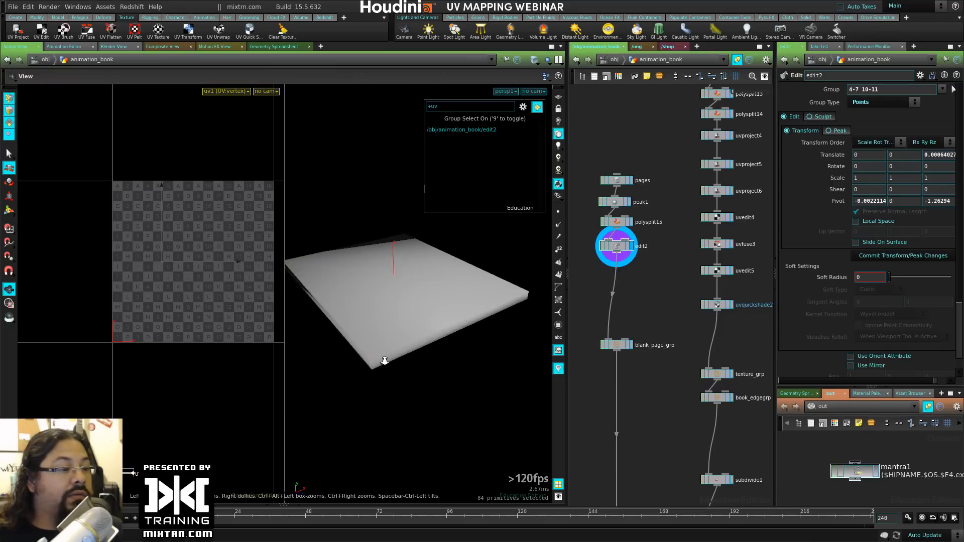
drag(429, 336, 431, 377)
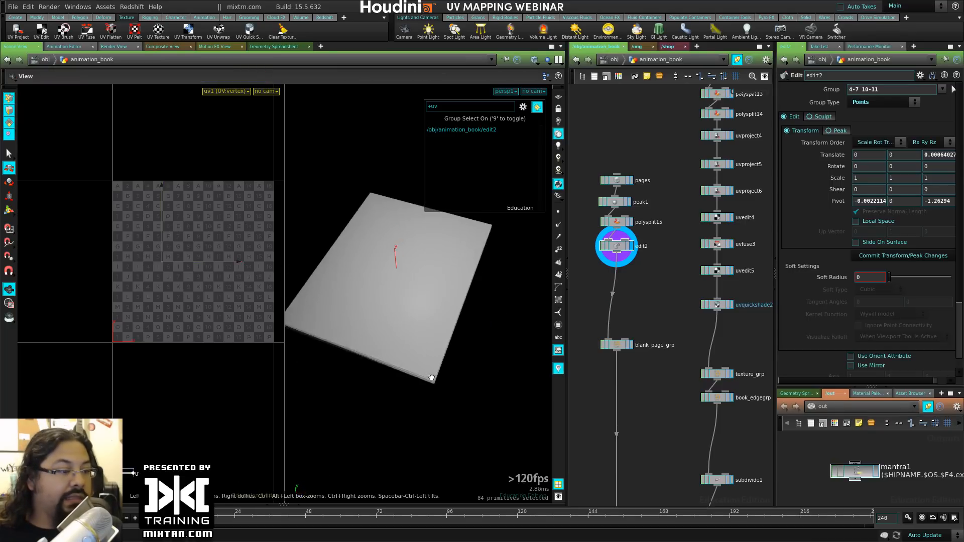
alt+right_drag(432, 378, 502, 417)
middle_drag(644, 409, 609, 295)
middle_drag(634, 379, 667, 387)
alt+drag(459, 321, 431, 370)
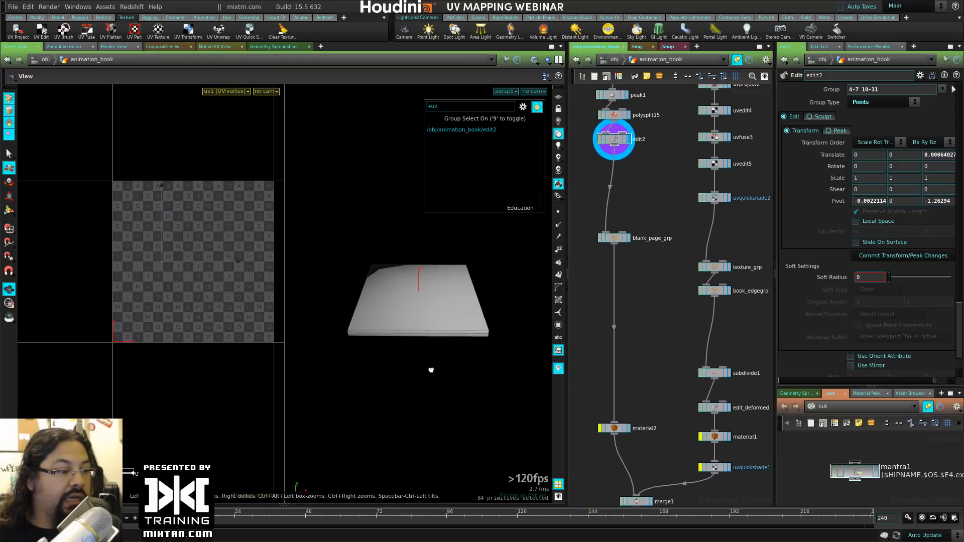
Step: Select the strip primitives along the page block's side
scroll(431, 370, up, 5)
key(s)
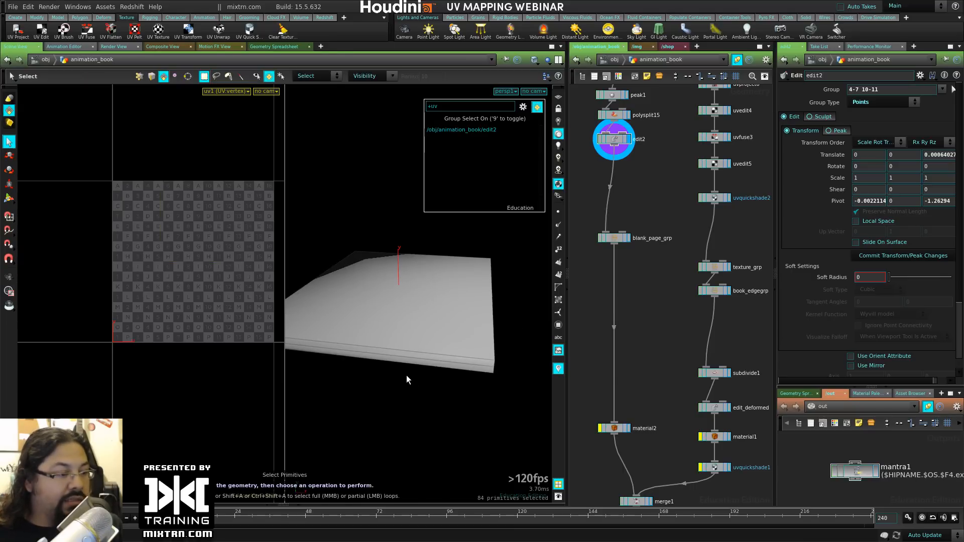
click(389, 351)
shift+click(393, 357)
alt+drag(393, 357, 410, 392)
shift+click(403, 336)
Step: Try to start a UV Project on the strip primitives selected along the page block's side
key(Tab)
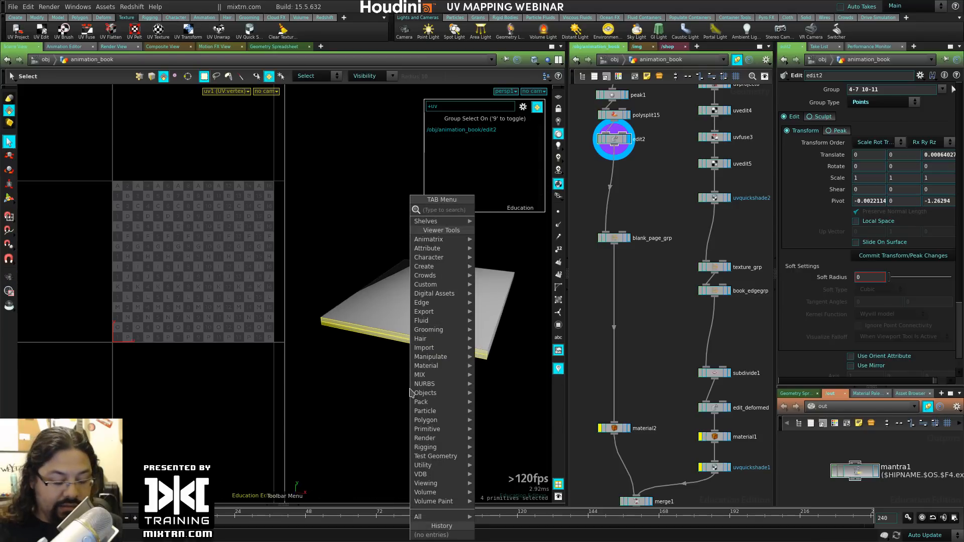
text(uv te)
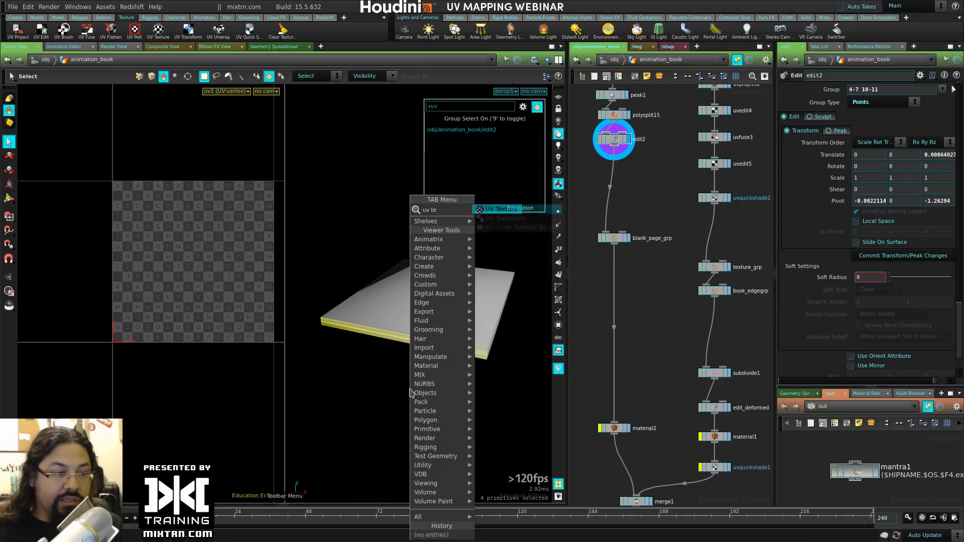
key(BackSpace)
key(BackSpace)
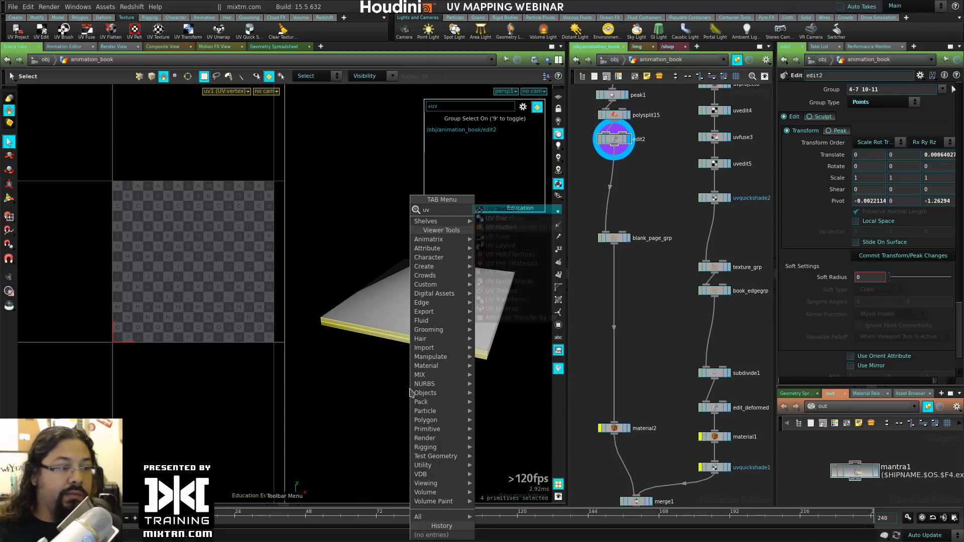
text(pro)
key(Return)
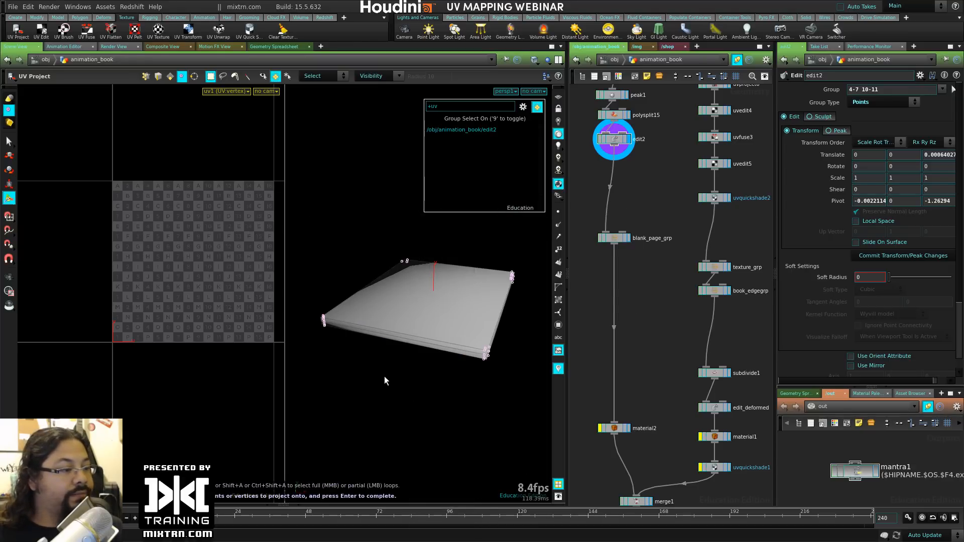
Step: Undo the UV Project attempt and make edit2 the displayed node again
key(ctrl+z)
key(ctrl+z)
key(ctrl+z)
key(ctrl+z)
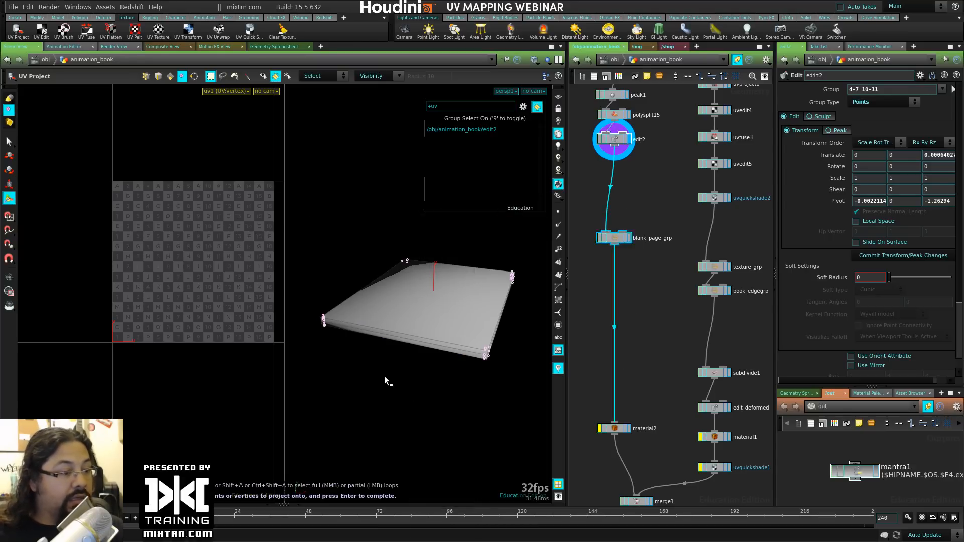
key(ctrl+z)
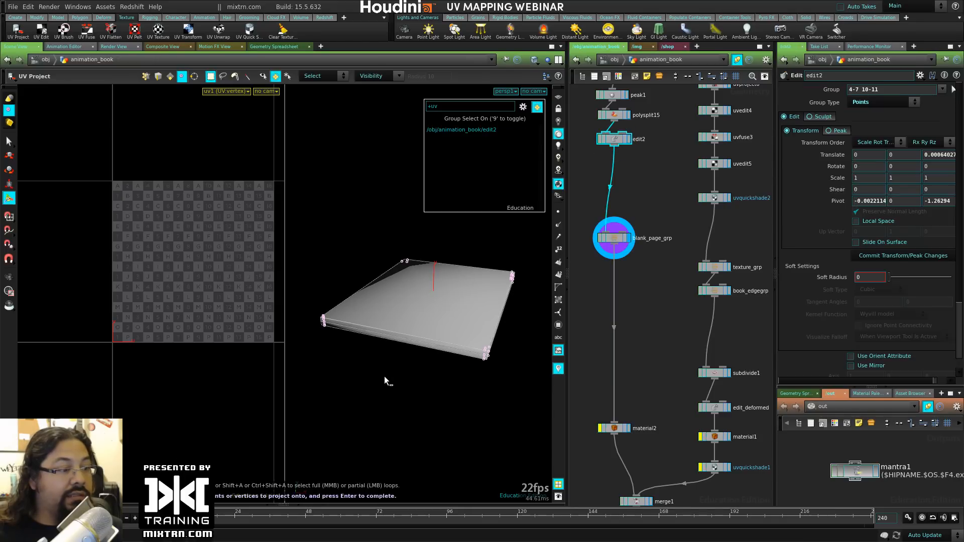
key(s)
click(415, 341)
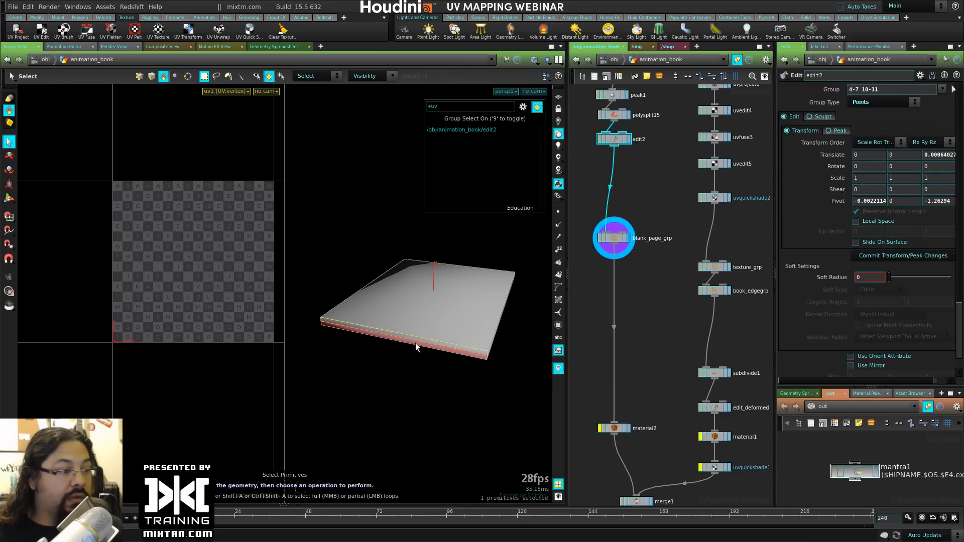
click(629, 140)
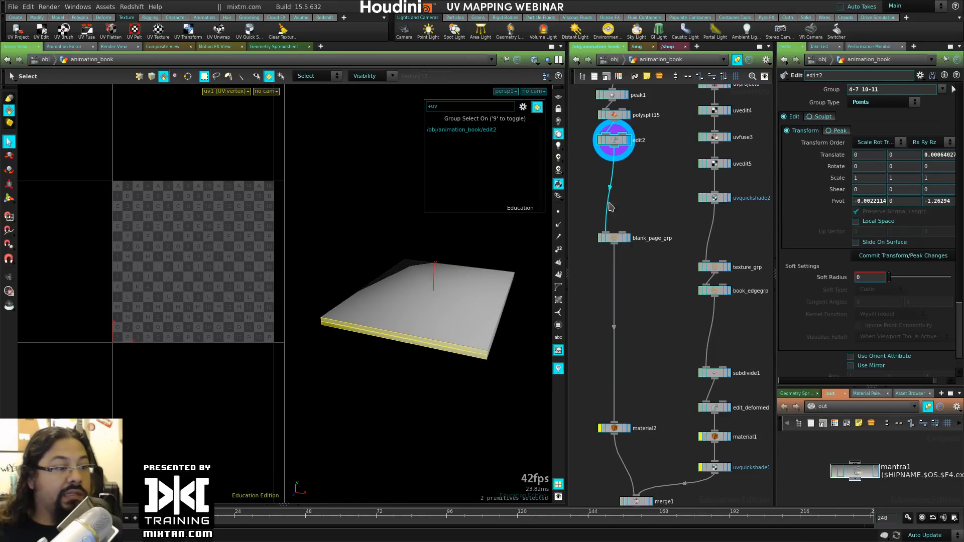
Step: Select the page block's side strips, convert them to a vertex selection and project UVs onto them with UV Project
alt+drag(487, 388, 367, 385)
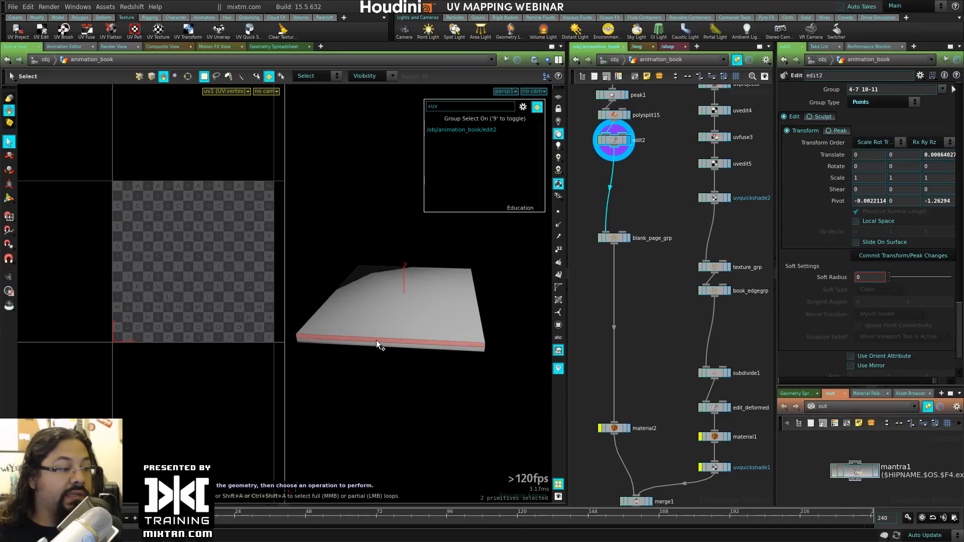
click(376, 343)
right_click(379, 345)
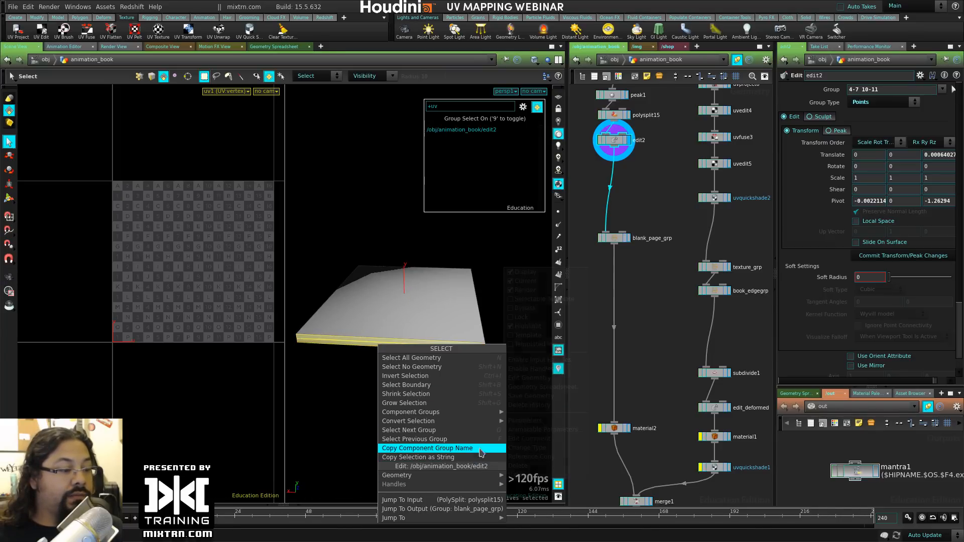
right_click(360, 340)
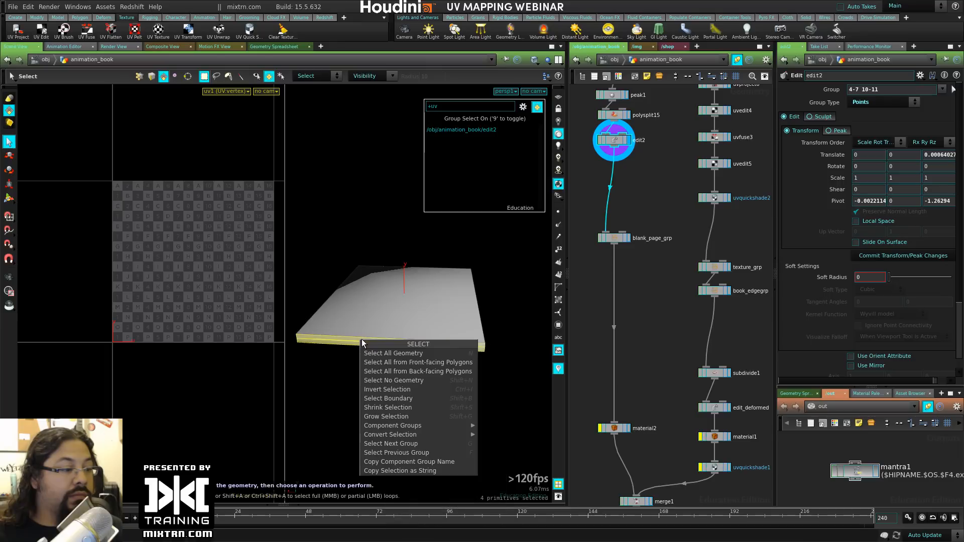
mouse_move(457, 435)
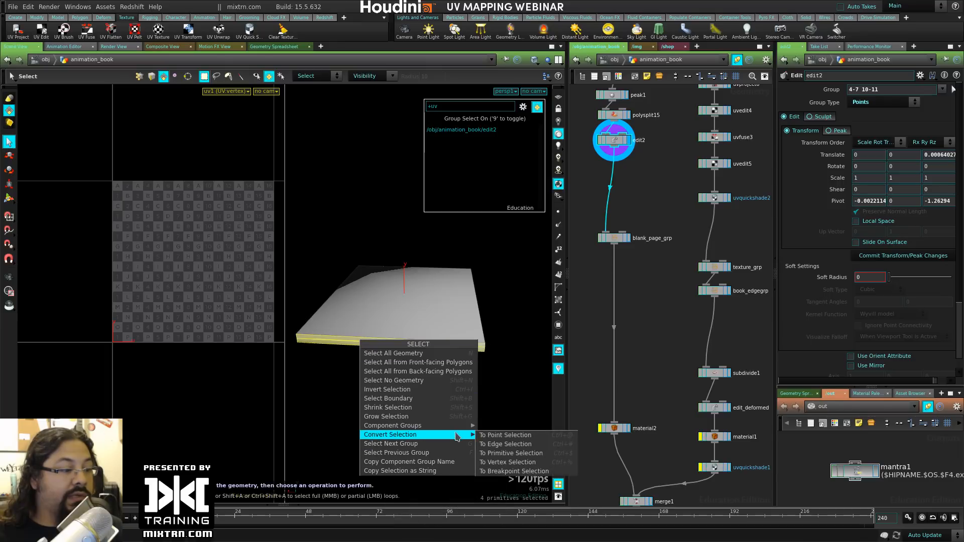
click(544, 463)
key(Tab)
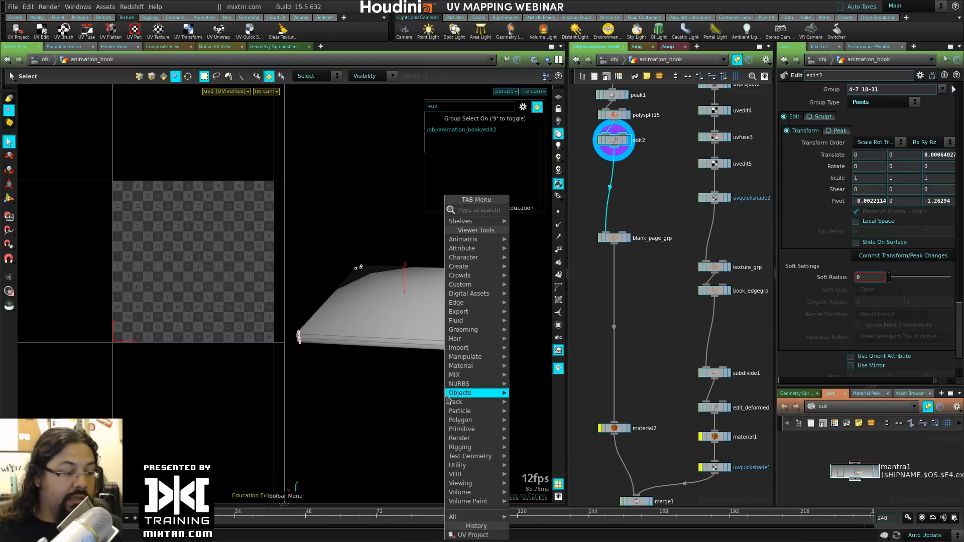
click(485, 533)
alt+drag(425, 382, 505, 302)
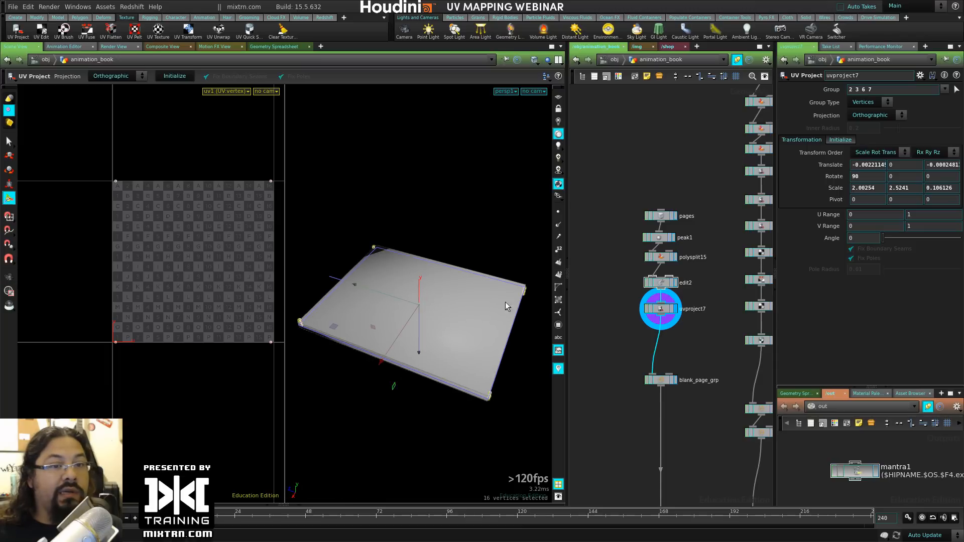
Step: Review the projection types and delete the UV Project node below edit2
click(869, 117)
click(573, 336)
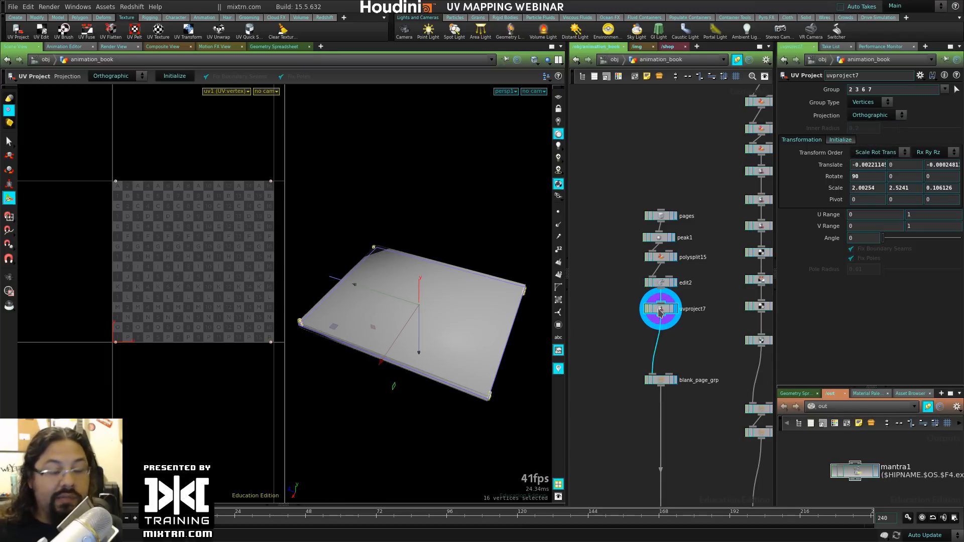
key(Delete)
Step: Undo the accidental move of the page block's corner points and return to primitive selection
key(9)
drag(486, 402, 453, 381)
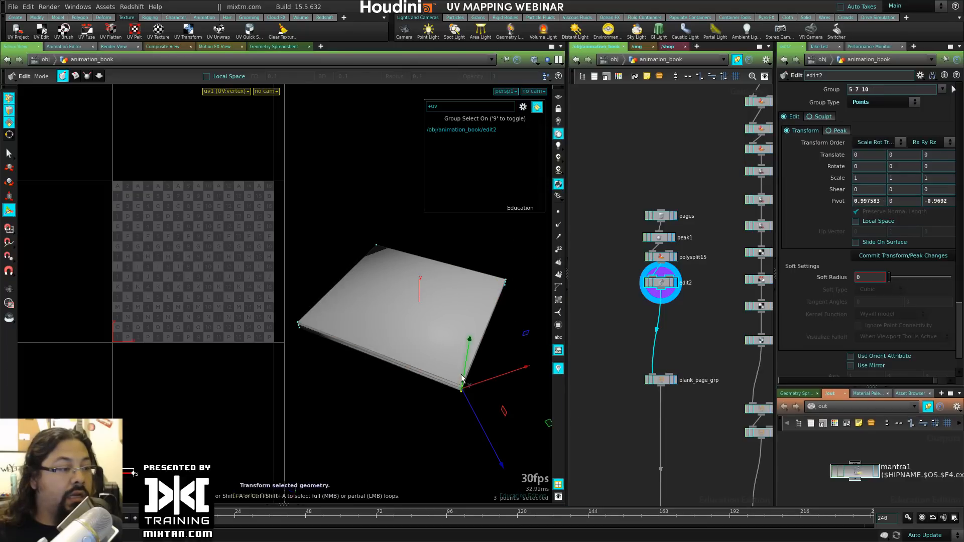
key(ctrl+z)
key(ctrl+z)
key(s)
key(4)
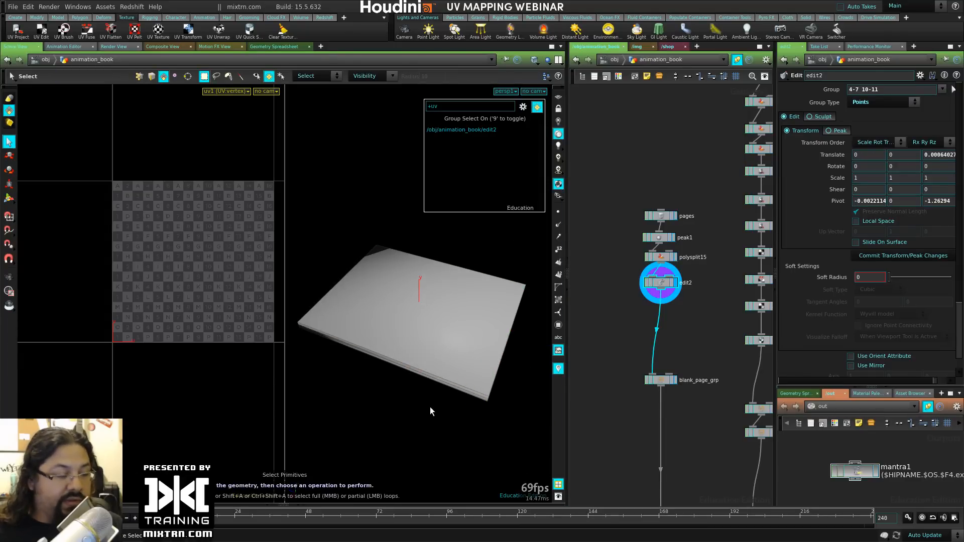
alt+drag(481, 455, 446, 374)
click(453, 342)
shift+click(452, 345)
double_click(450, 316)
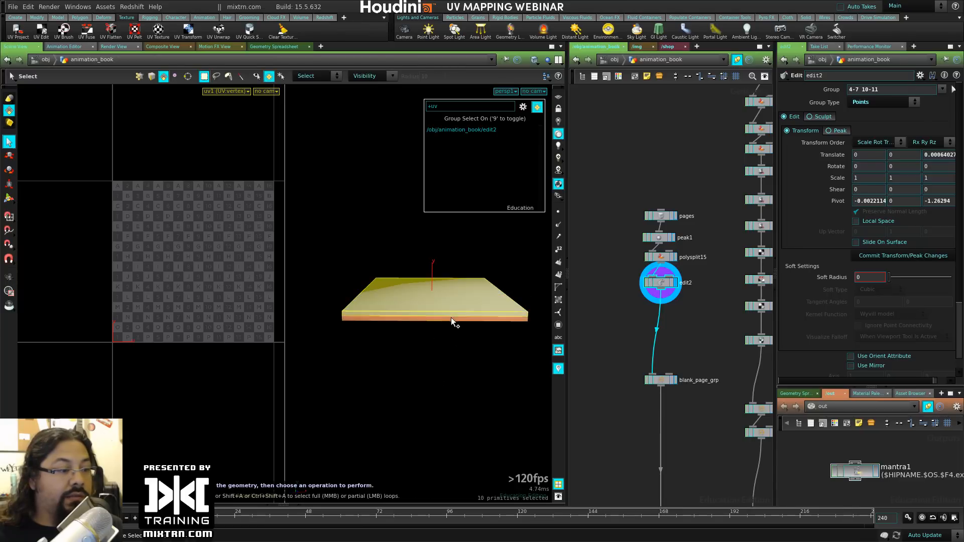
key(Tab)
text(z)
key(Escape)
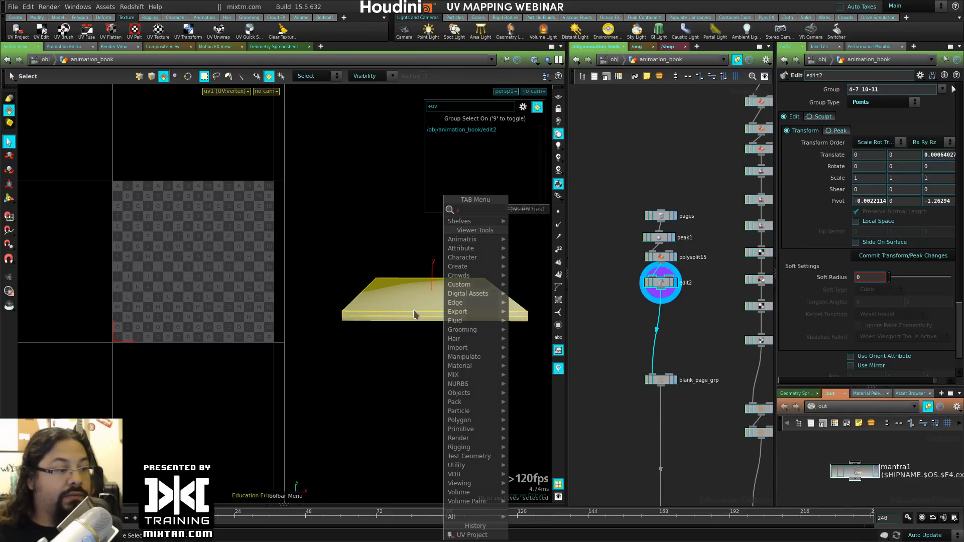
alt+drag(421, 303, 466, 391)
key(Escape)
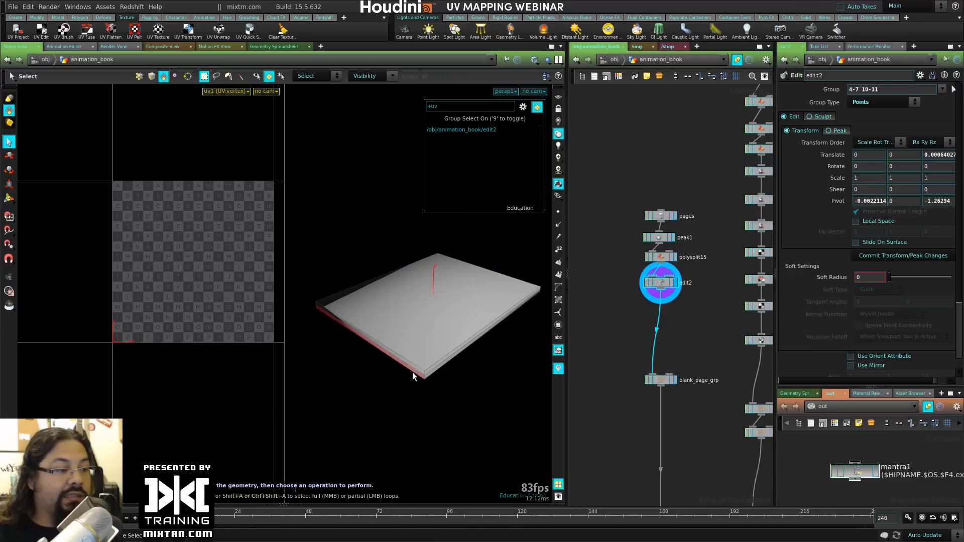
Step: Select the strip primitives along the page block's side and apply a UV Texture to them
mouse_move(420, 370)
mouse_down()
mouse_move(395, 377)
mouse_move(405, 360)
mouse_up()
key(Escape)
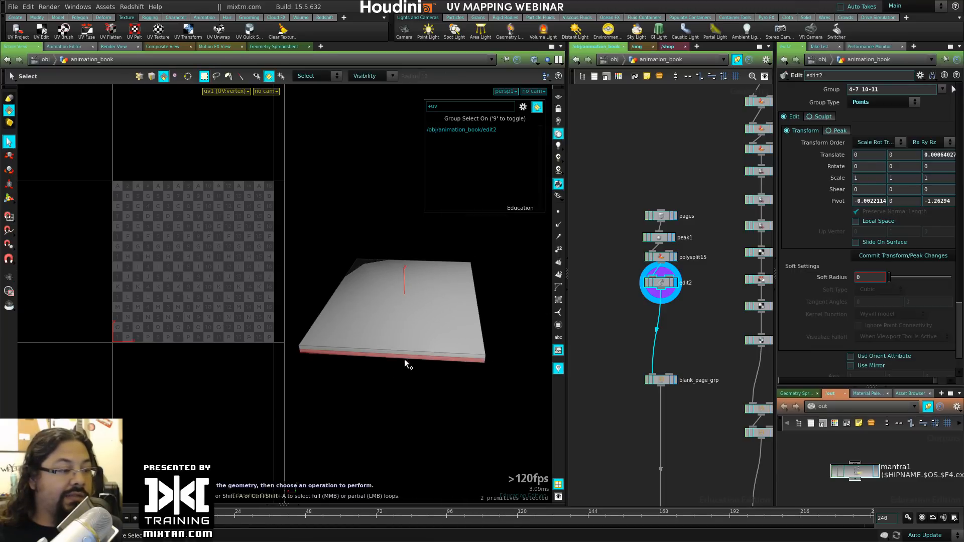
click(405, 355)
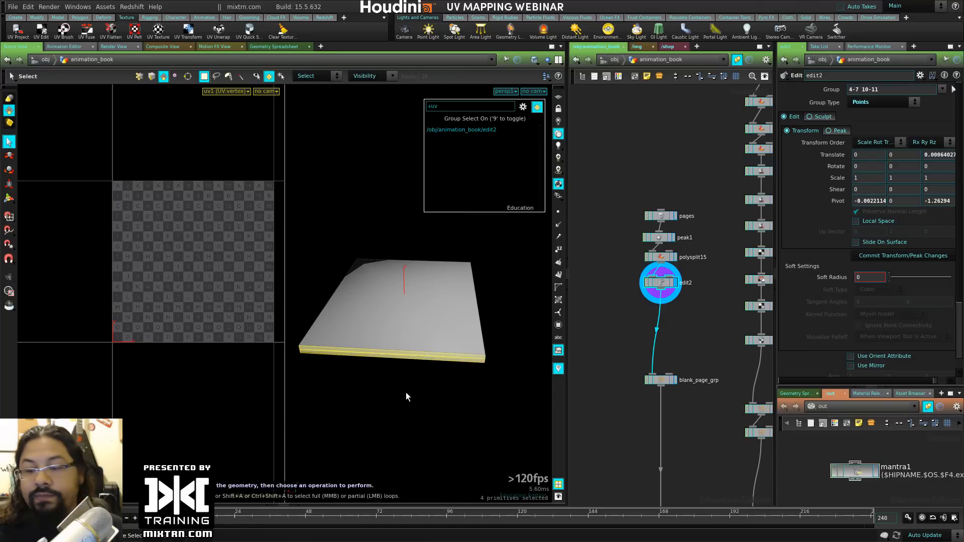
key(Tab)
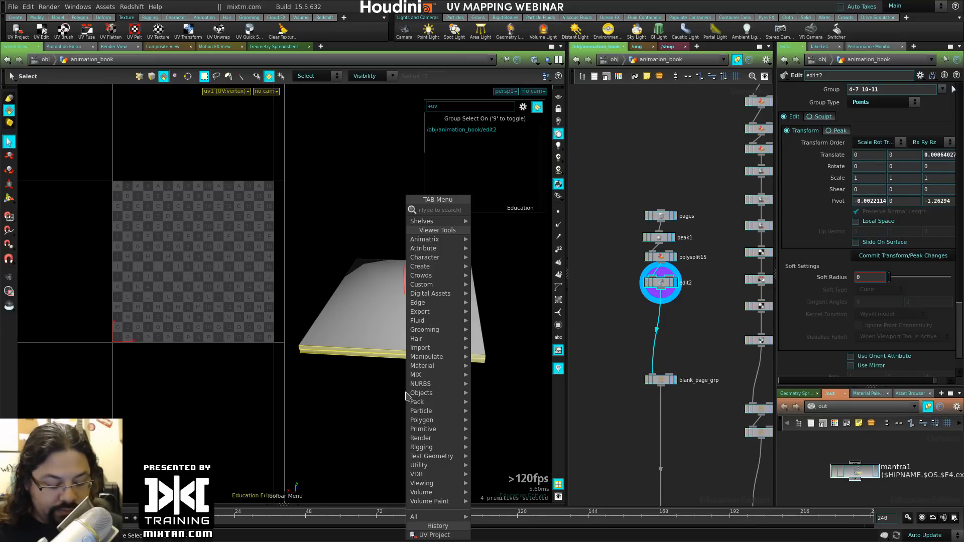
text(te)
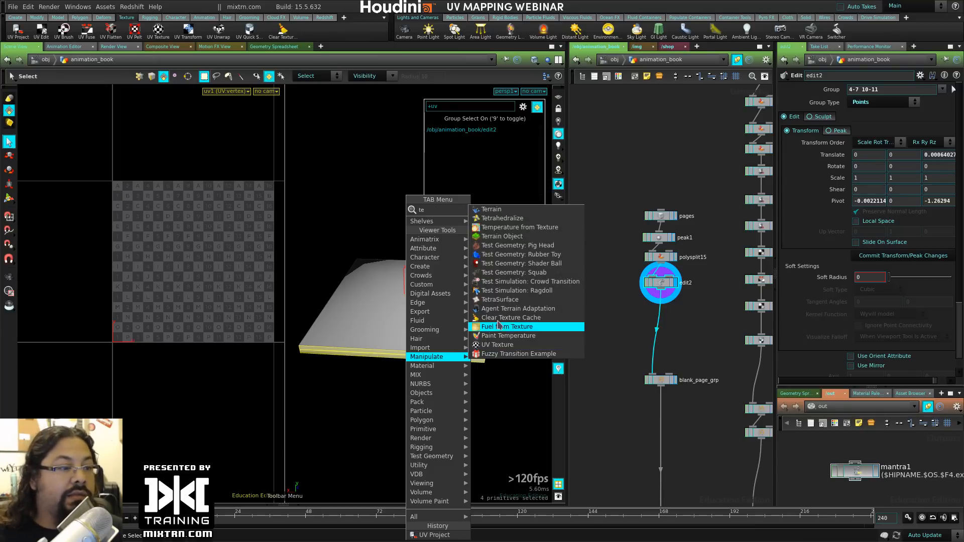
click(515, 346)
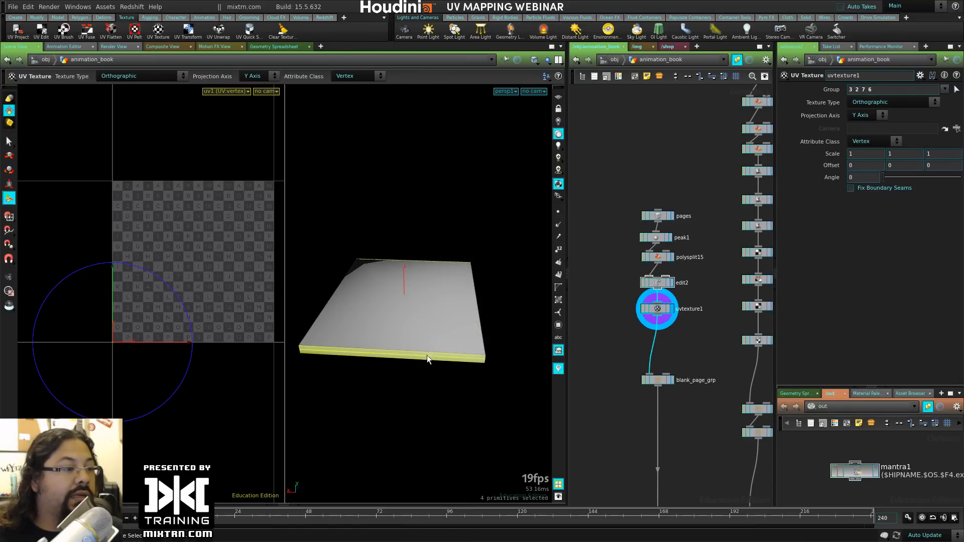
Step: Set the UV Texture's projection axis to Z Axis and check the side strips' orientation
drag(403, 402, 422, 413)
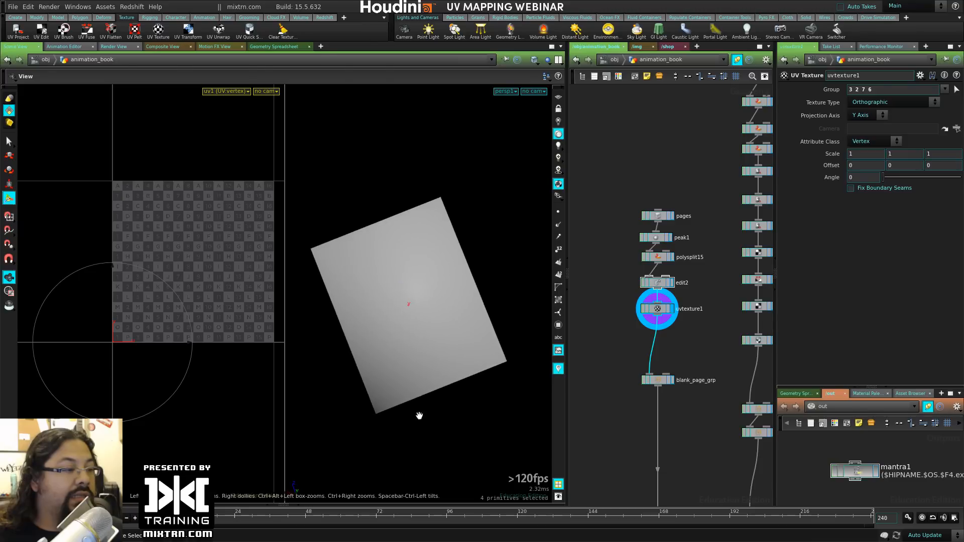
click(875, 116)
click(860, 143)
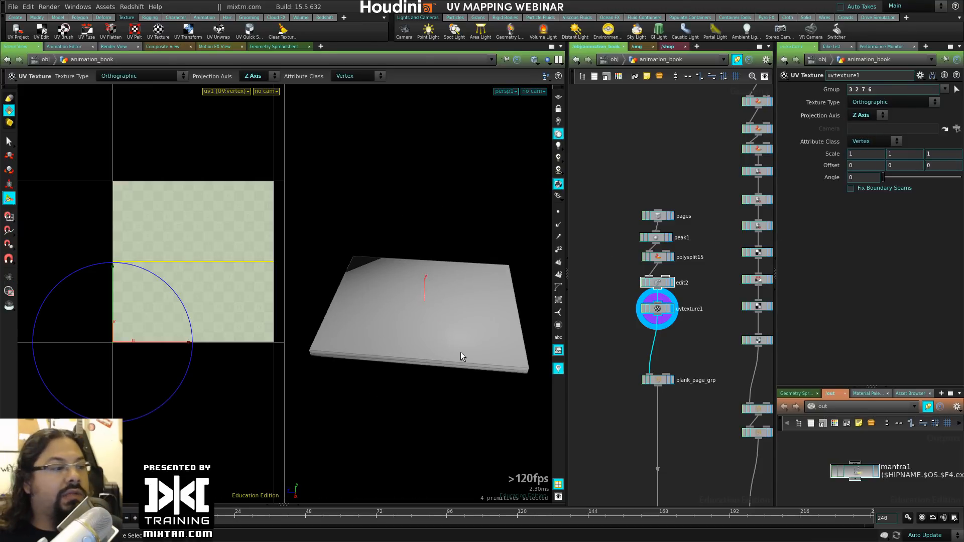
alt+drag(460, 356, 322, 317)
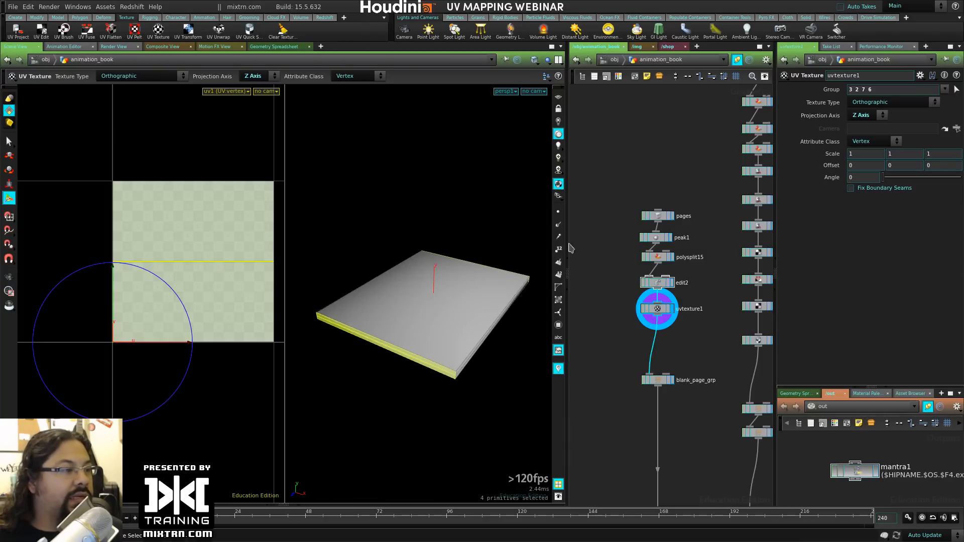
Step: Set the UV Texture's Y scale to 0.1 to flatten the side strips' UVs
middle_drag(914, 153, 865, 151)
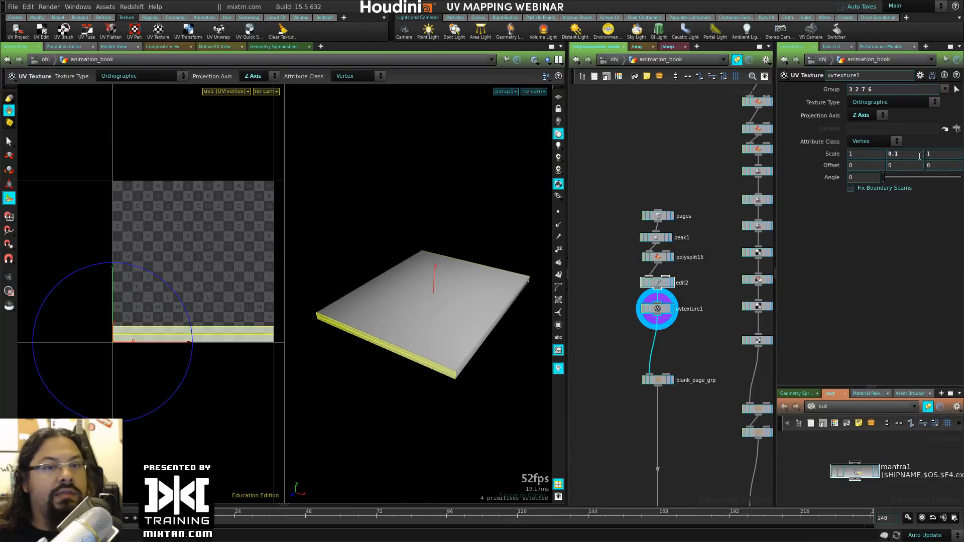
drag(901, 155, 876, 155)
key(BackSpace)
key(s)
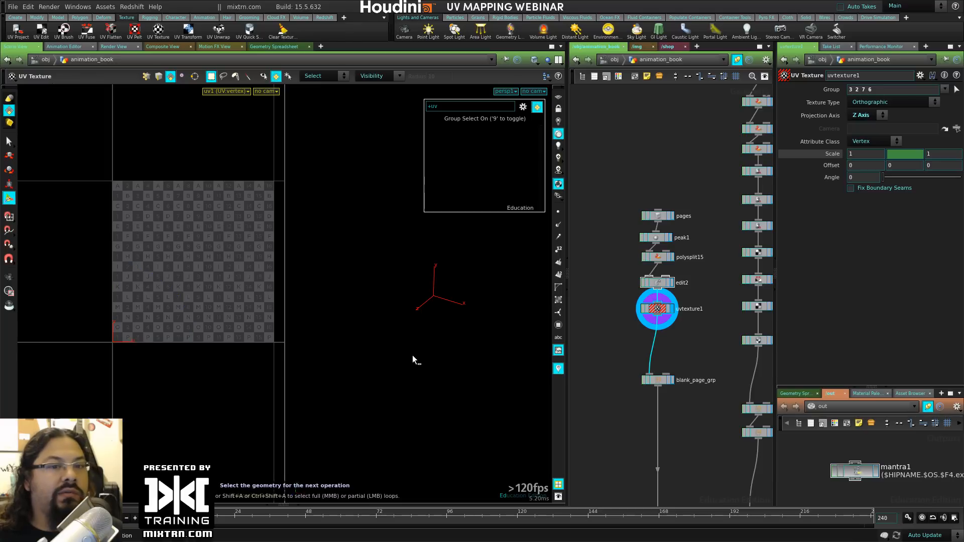
key(Escape)
Step: Try to select only the adjoining side's primitives on the page block
drag(365, 385, 450, 402)
drag(438, 366, 445, 403)
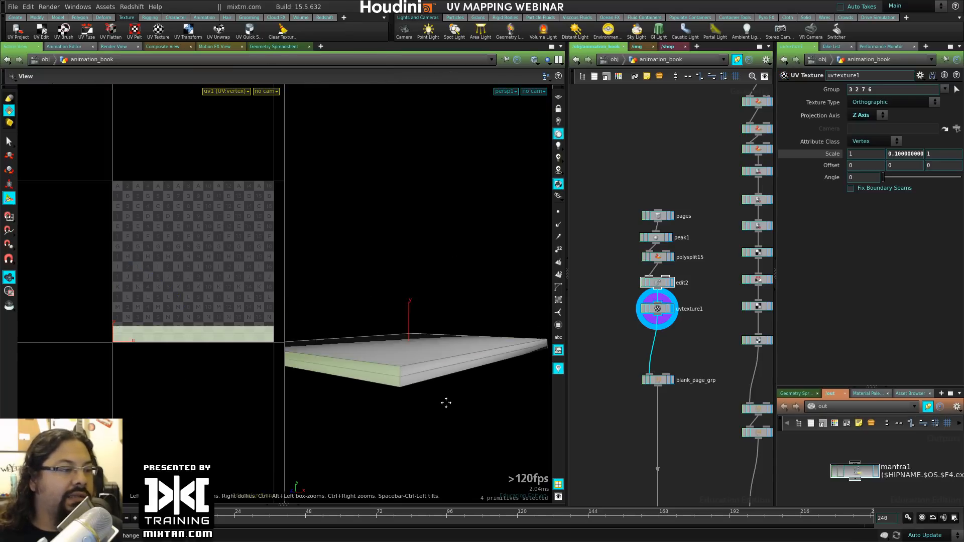
right_drag(445, 403, 458, 403)
key(s)
key(3)
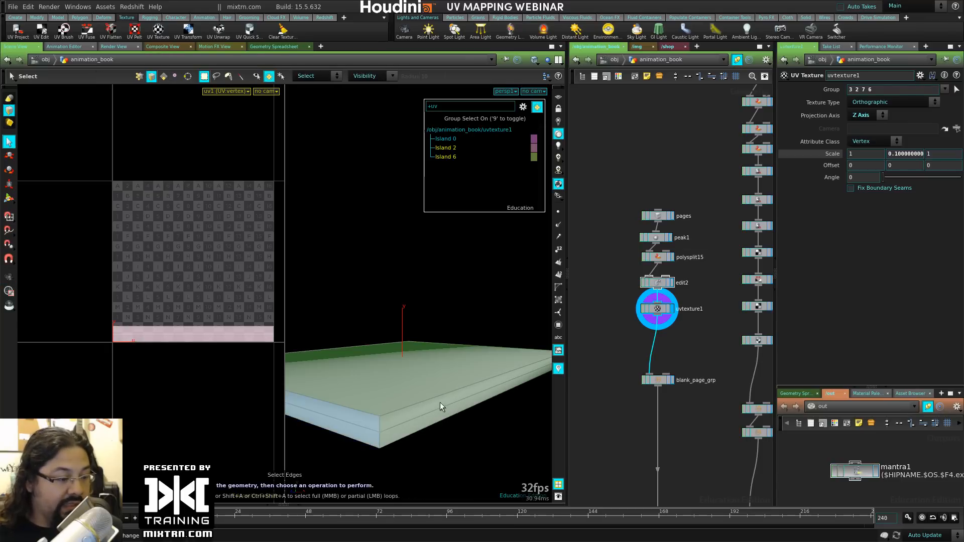
click(440, 402)
key(4)
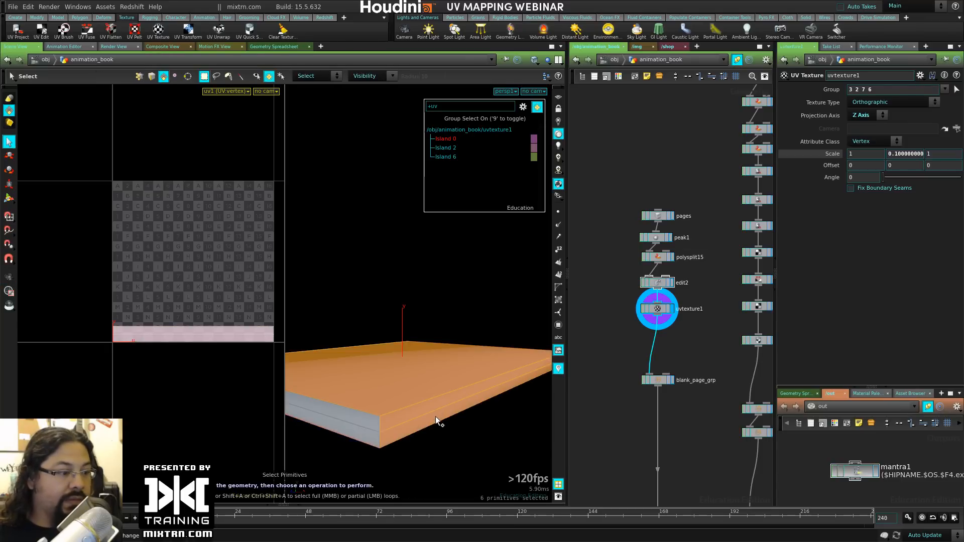
click(438, 406)
Step: Turn off selection of groups or connected geometry so single primitives can be picked on the page block
alt+right_drag(423, 418, 398, 427)
click(441, 232)
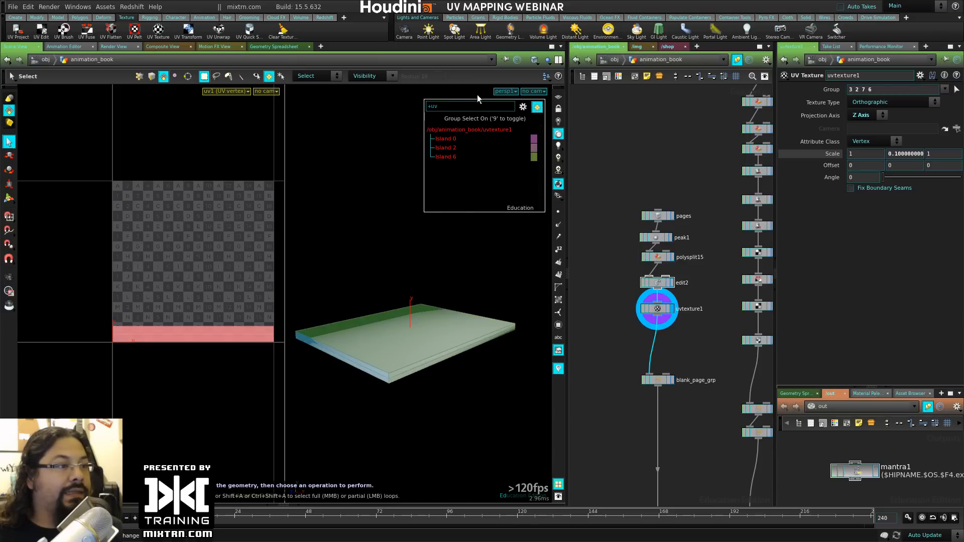
click(319, 76)
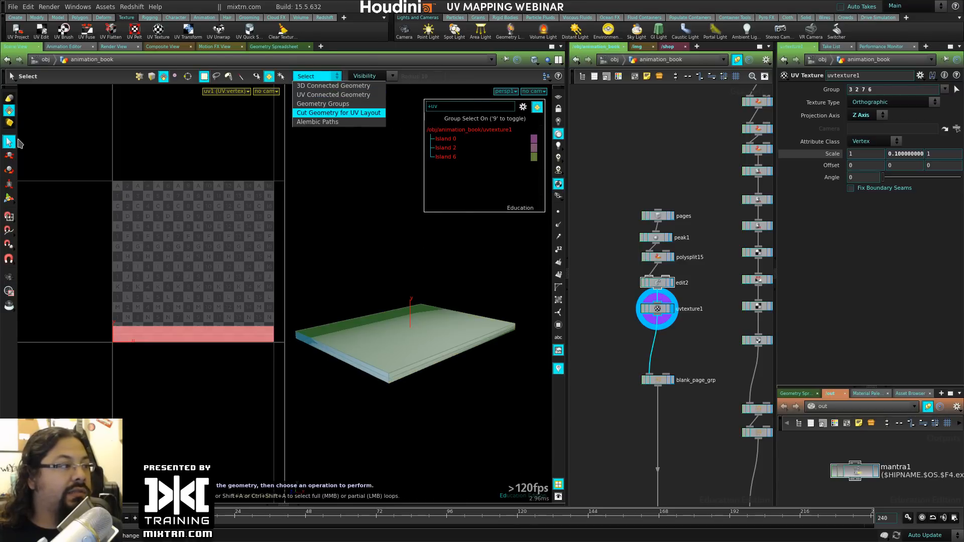
click(8, 111)
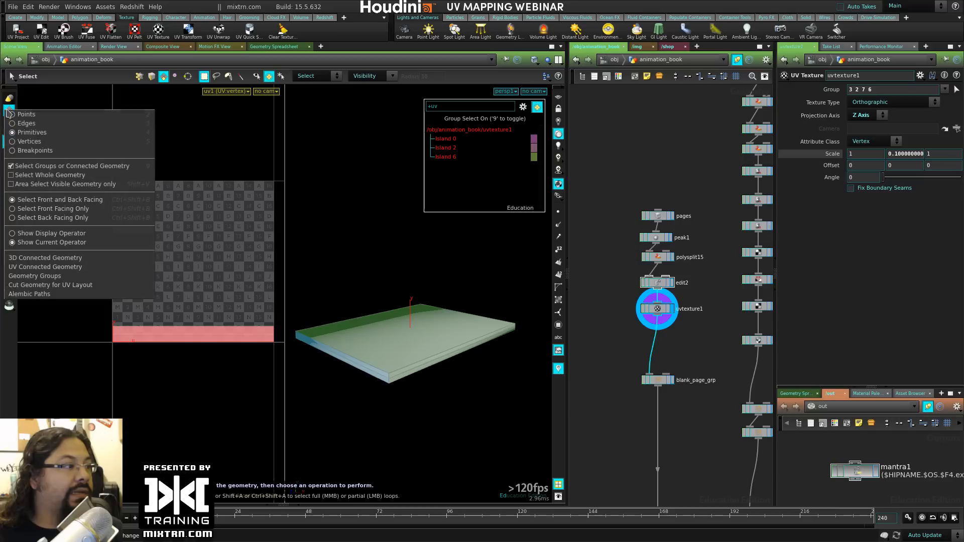
click(57, 173)
Step: Select the two strip primitives along the page block's adjoining long side
click(431, 320)
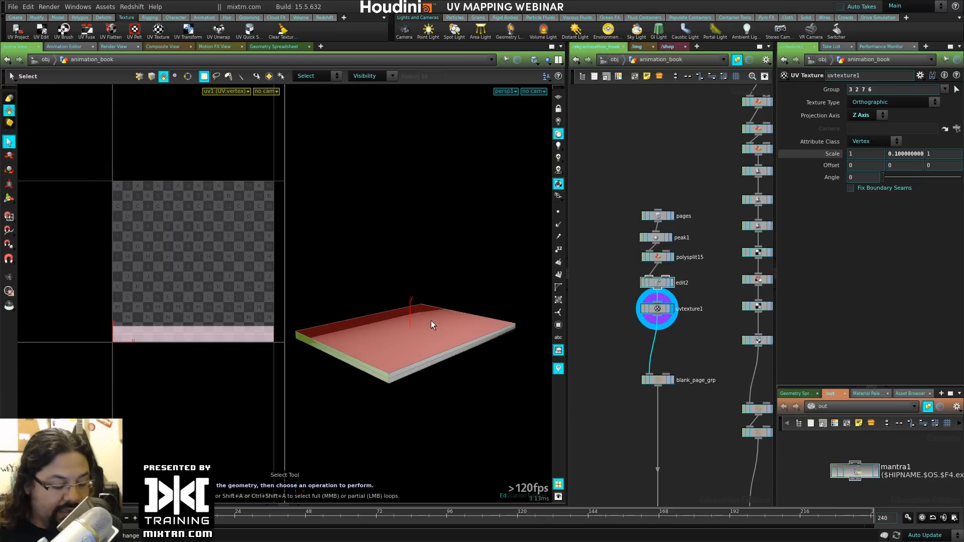
click(425, 358)
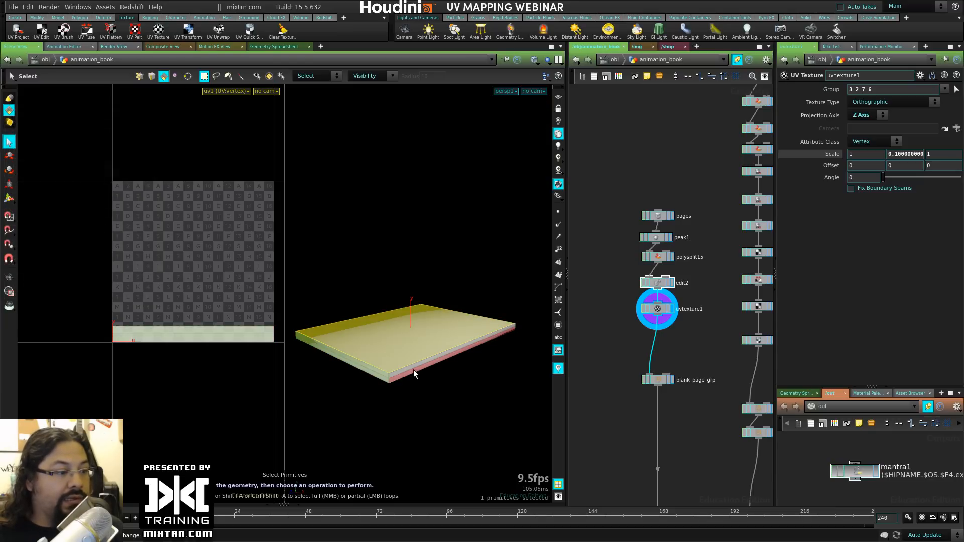
click(412, 368)
shift+click(410, 372)
alt+drag(483, 387, 474, 390)
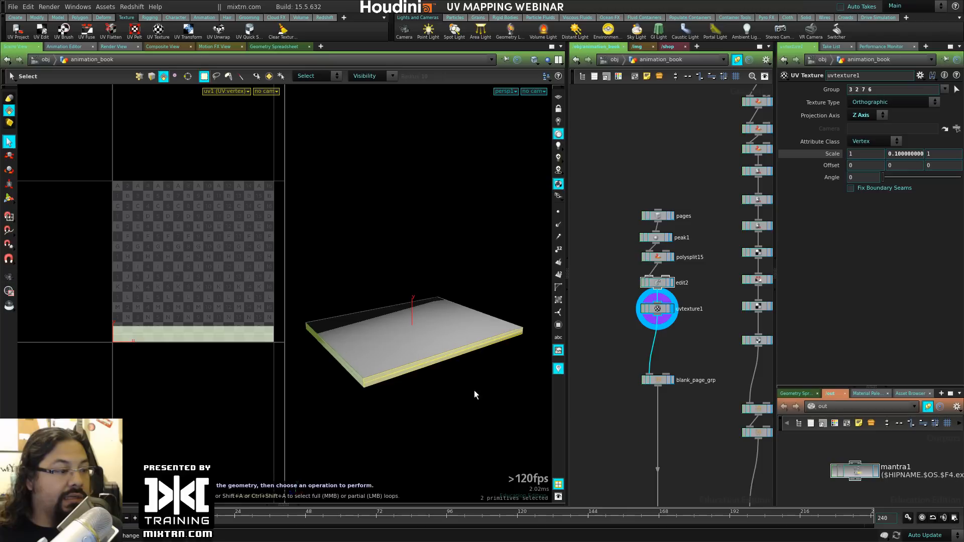
Step: Apply a UV Texture to the selected strips with the projection on the X Axis and a Y scale of 0.1
key(Tab)
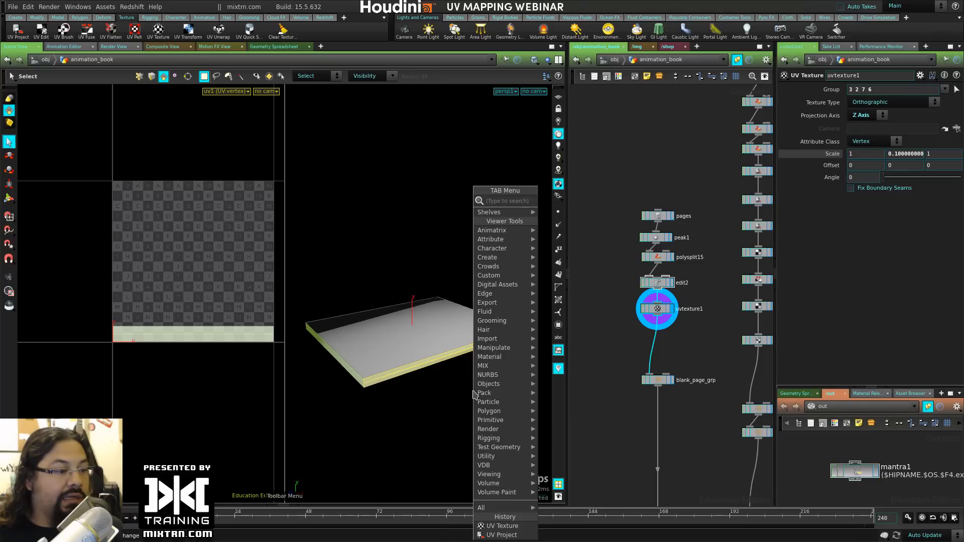
click(497, 526)
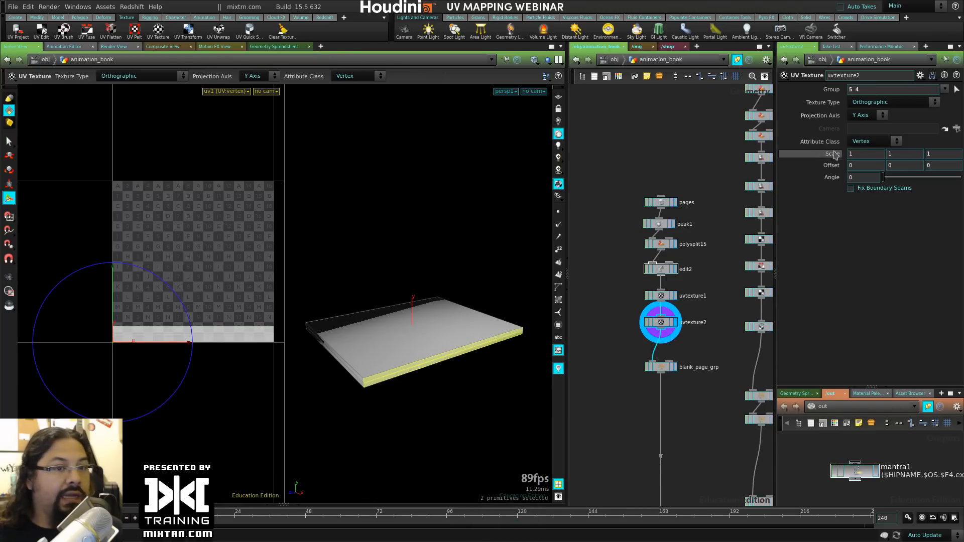
click(865, 115)
click(861, 123)
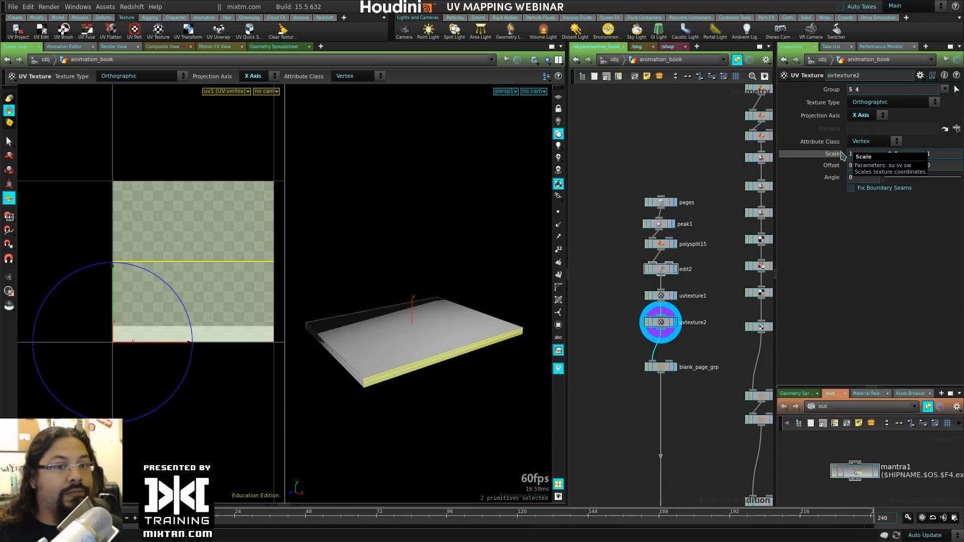
Step: Insert a UV Layout node between uvtexture2 and blank_page_grp
middle_drag(677, 381, 637, 302)
key(Tab)
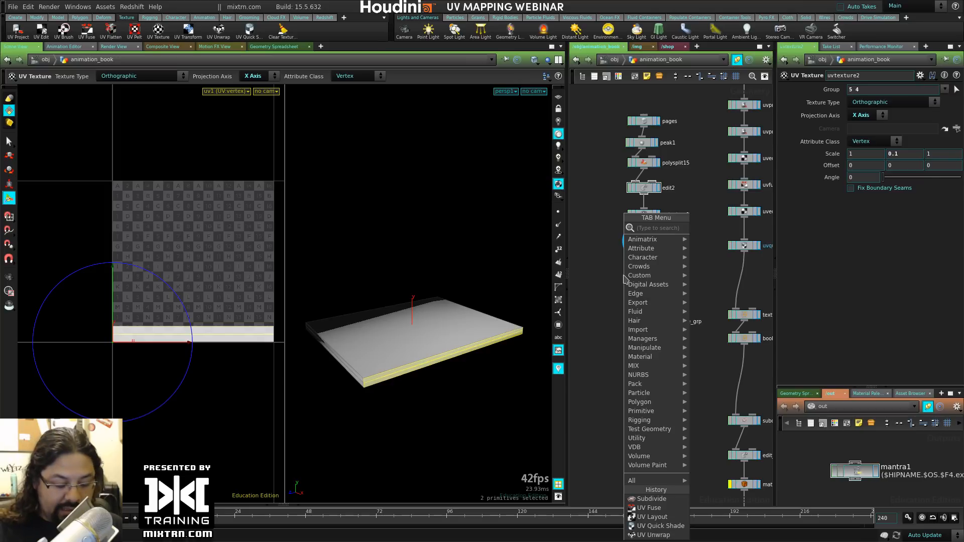
text(uv lay)
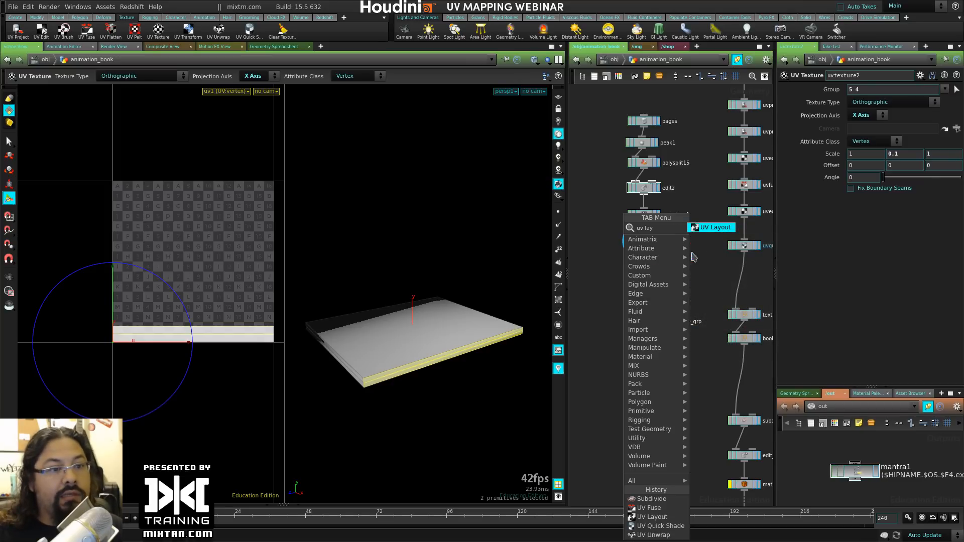
click(710, 228)
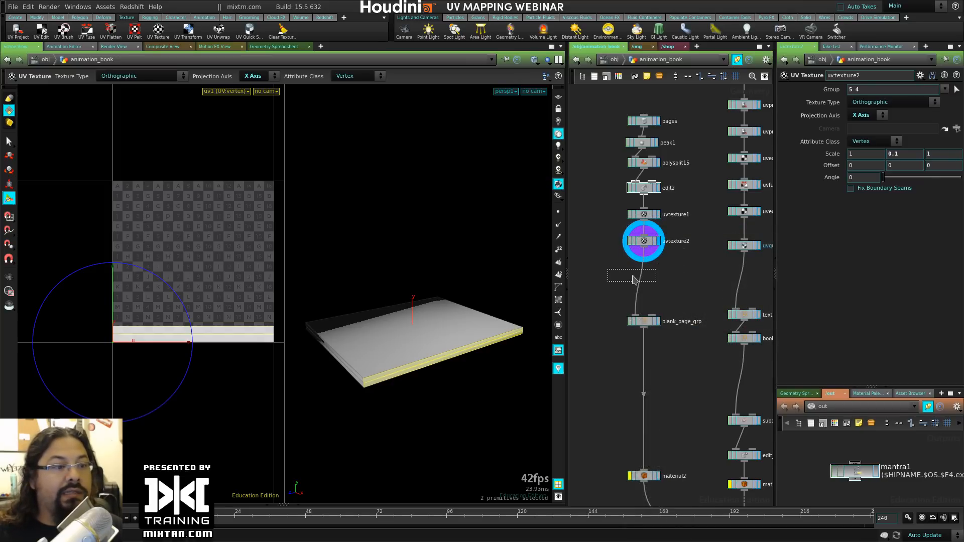
click(652, 279)
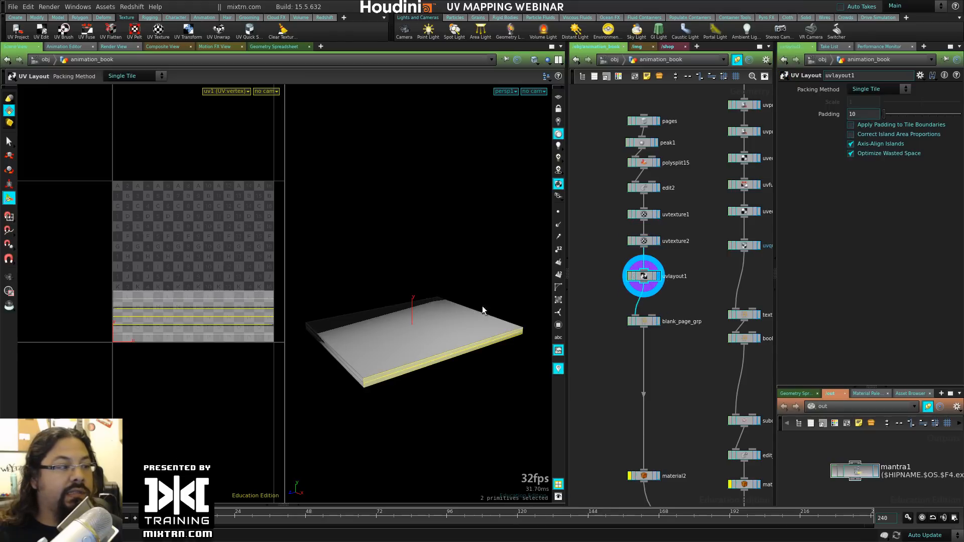
Step: Set the UV Layout's padding to 20, apply padding to tile boundaries, and check the spacing of the UV islands
scroll(201, 326, up, 5)
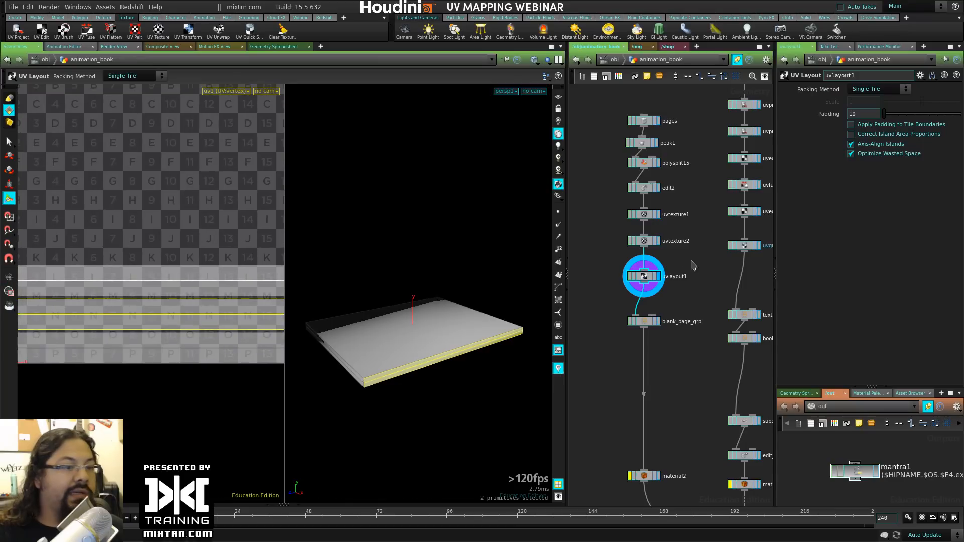
drag(875, 112, 830, 107)
text(20)
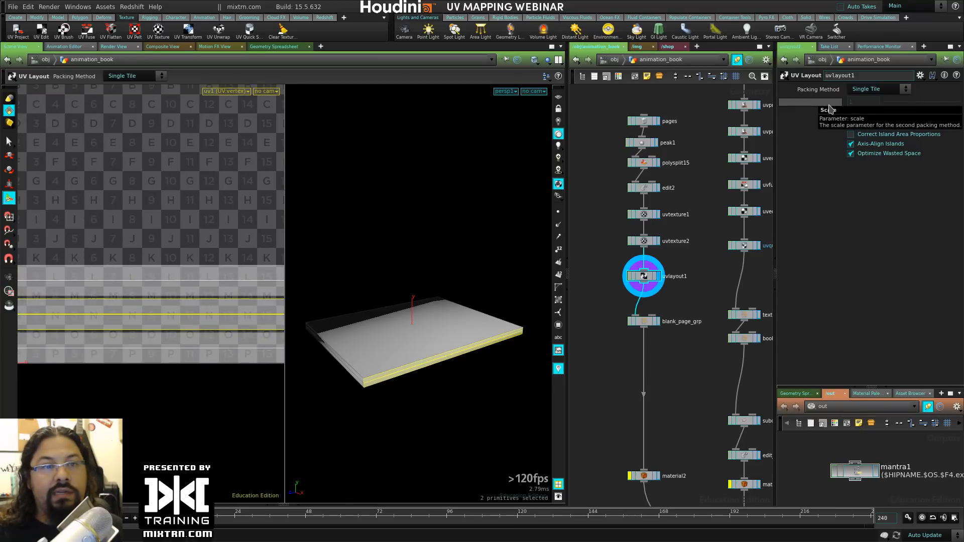
click(869, 126)
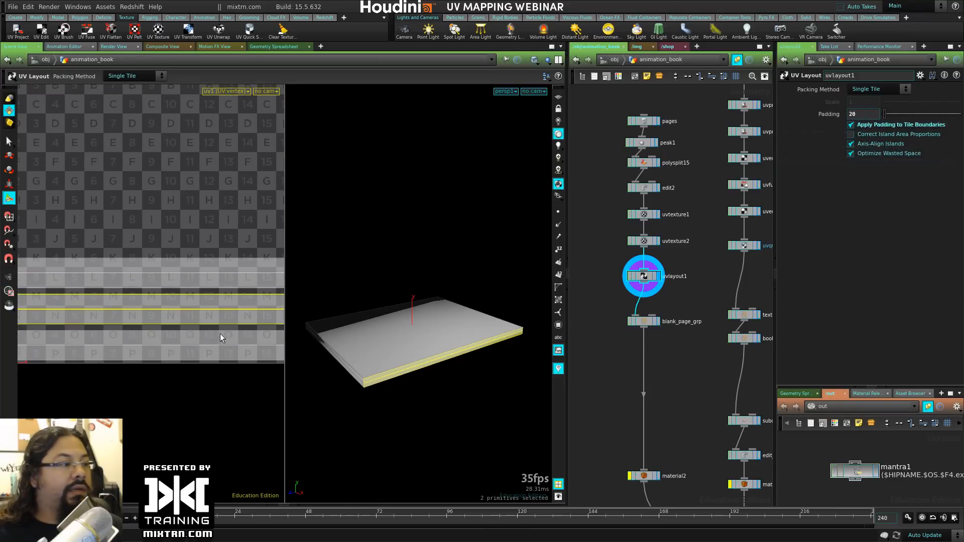
alt+middle_drag(152, 359, 252, 330)
alt+middle_drag(256, 382, 12, 377)
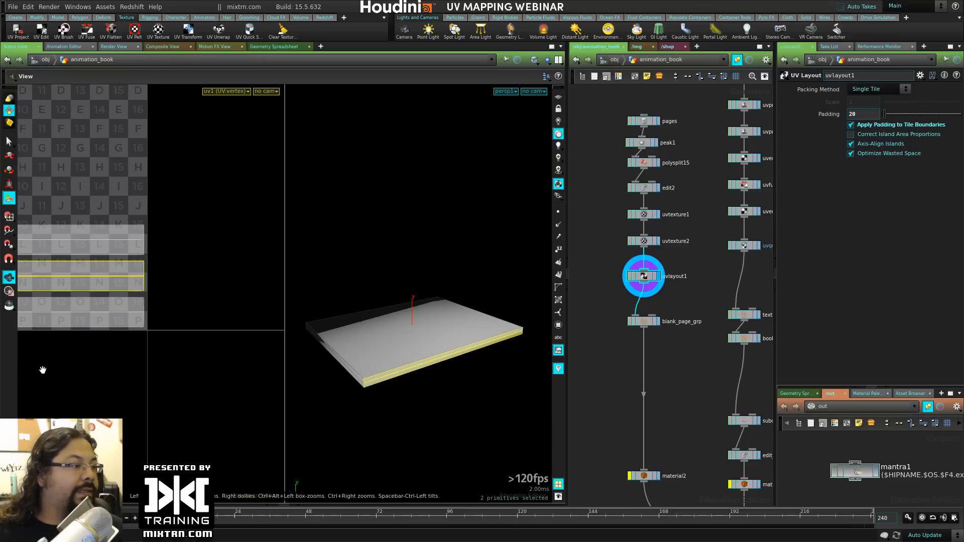
alt+middle_drag(136, 359, 243, 386)
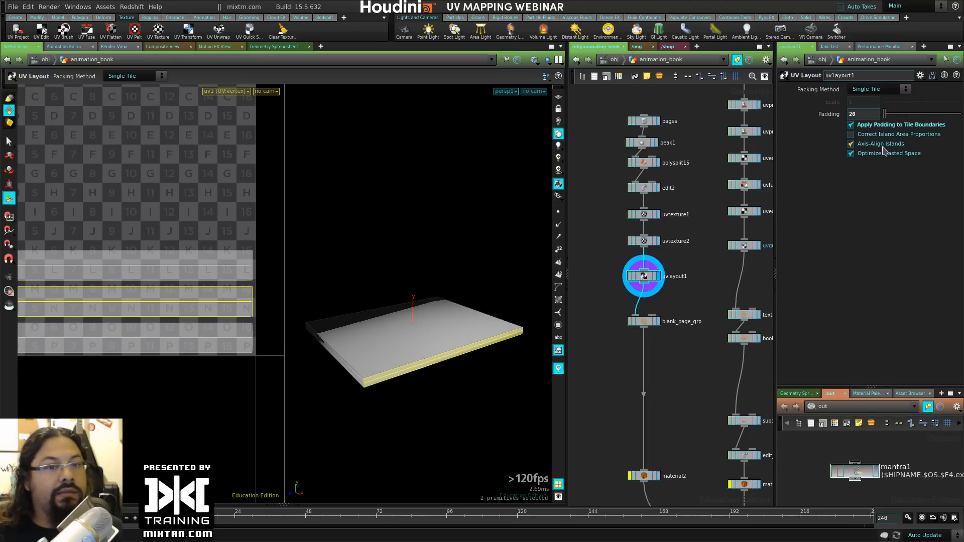
Step: Re-enable and display the bypassed material2 node, and inspect the page texture on the block's sides
mouse_move(681, 347)
middle_down()
mouse_move(669, 252)
mouse_move(676, 236)
middle_up()
middle_drag(681, 312, 665, 215)
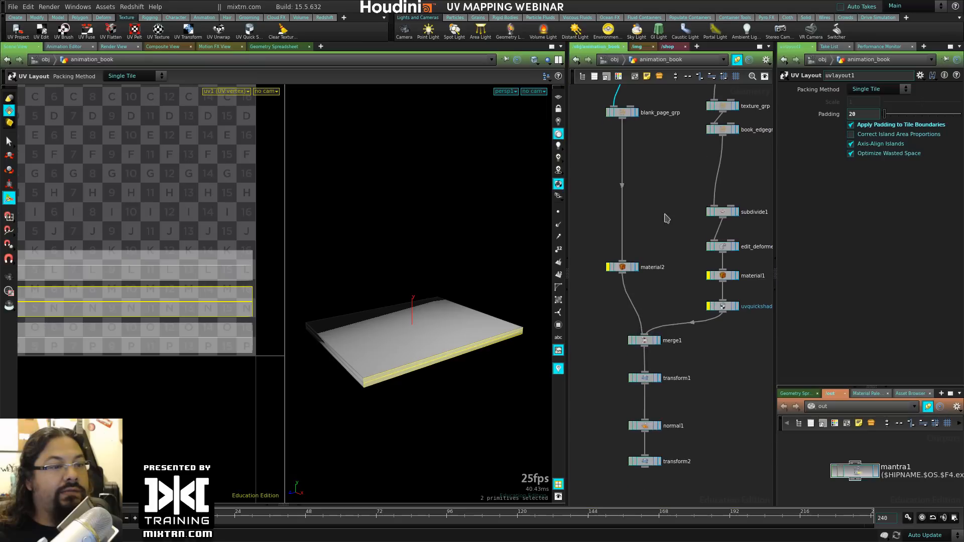
click(609, 266)
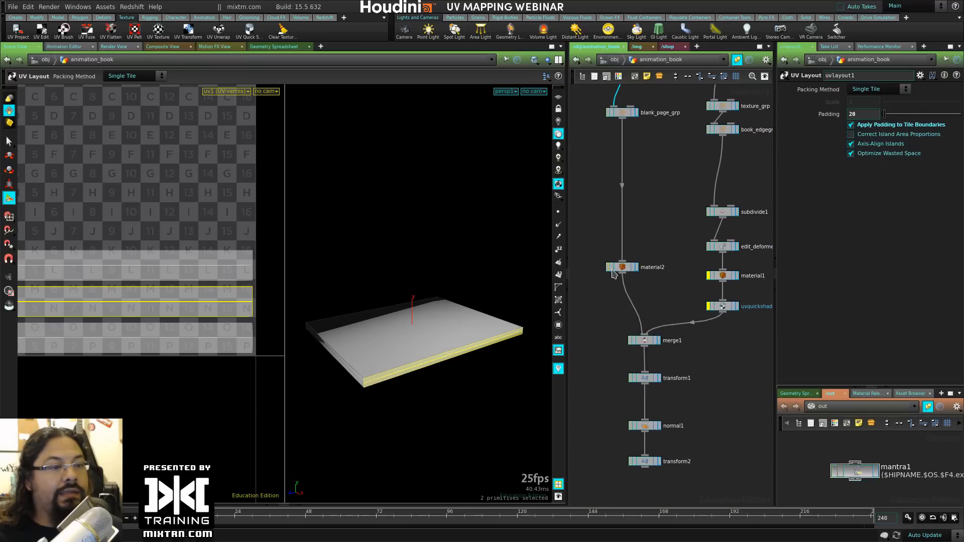
click(622, 267)
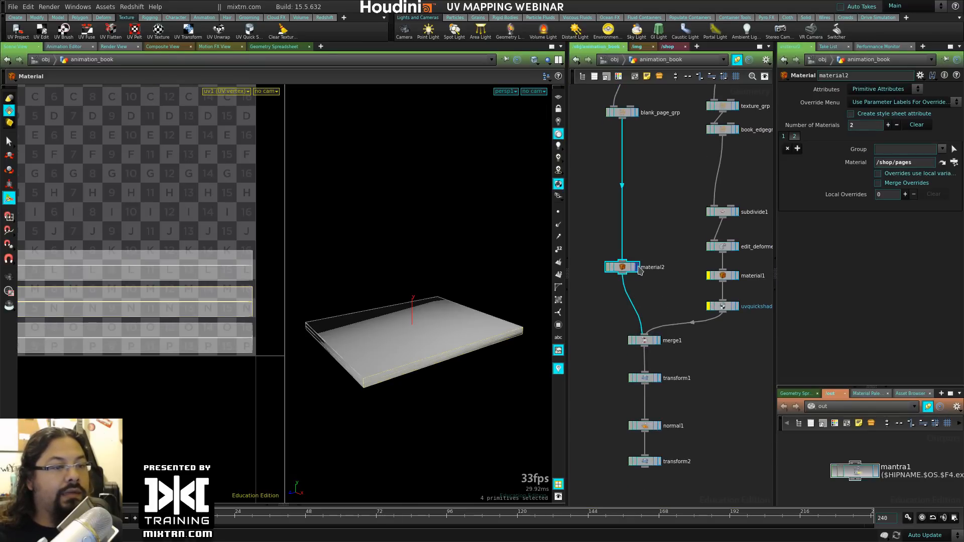
click(637, 267)
key(Escape)
drag(475, 336, 378, 389)
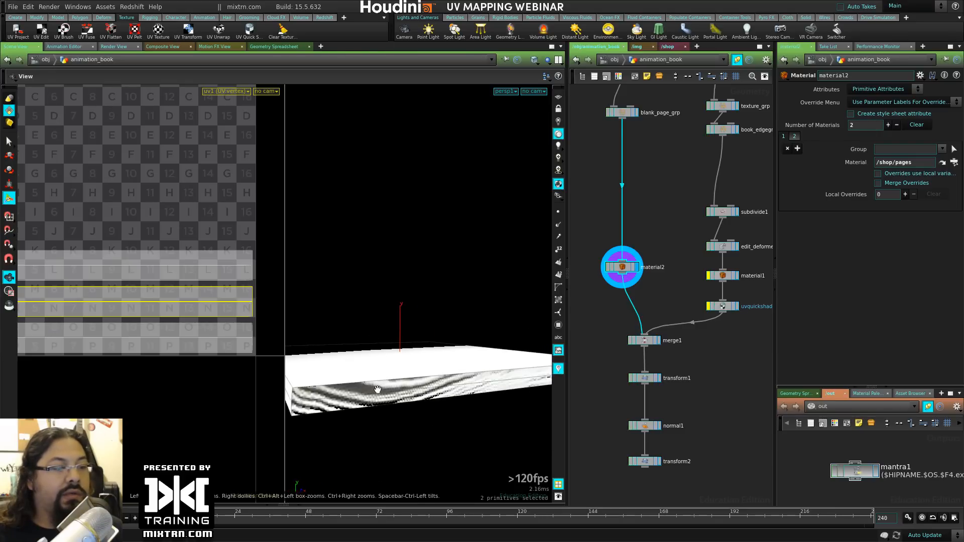
Step: Re-enable and display the bypassed material1 node, and inspect the cover texture on the book
click(710, 277)
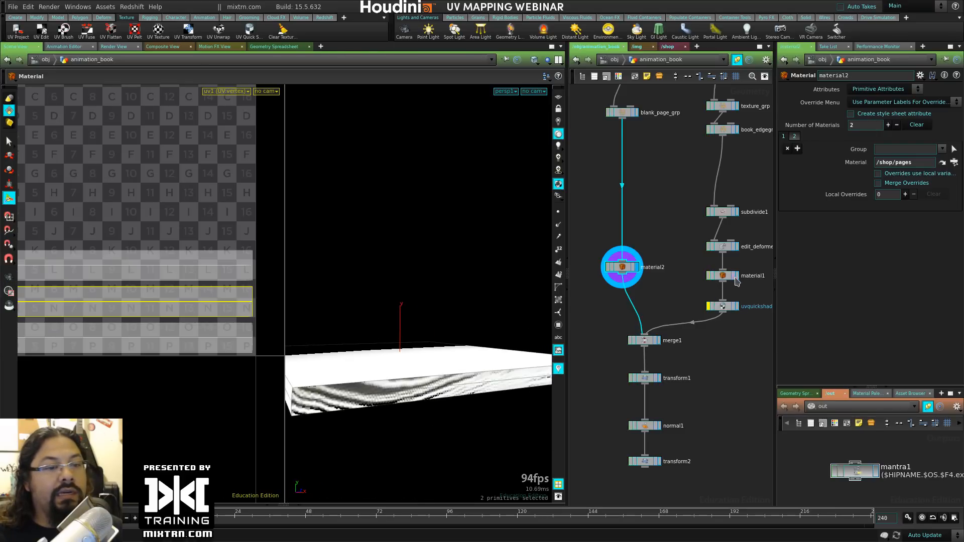
click(737, 279)
drag(375, 326, 392, 352)
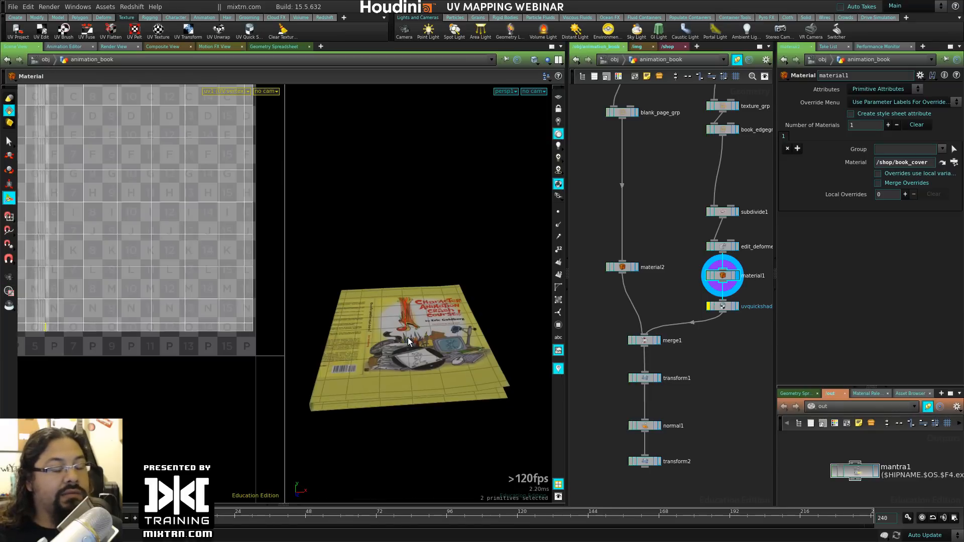
middle_drag(703, 189, 658, 306)
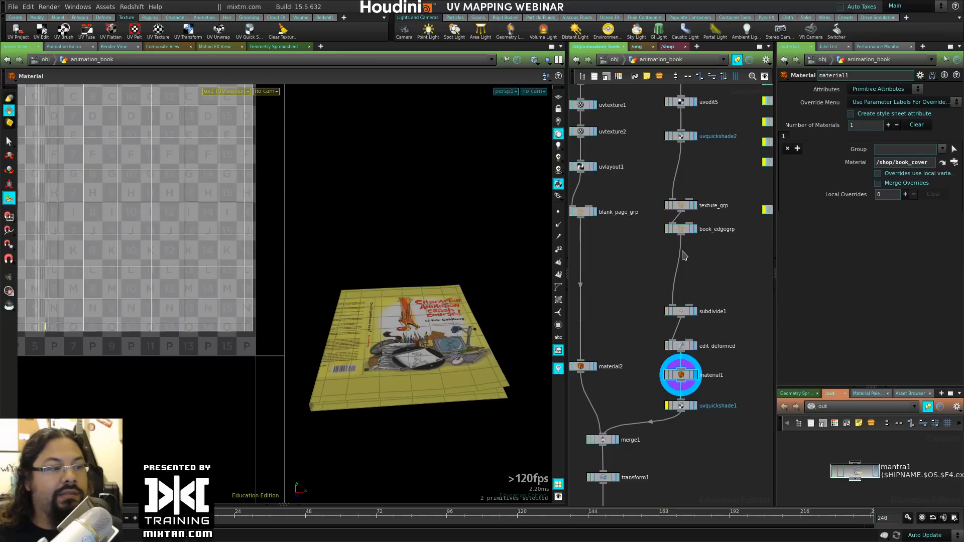
middle_drag(728, 263, 704, 275)
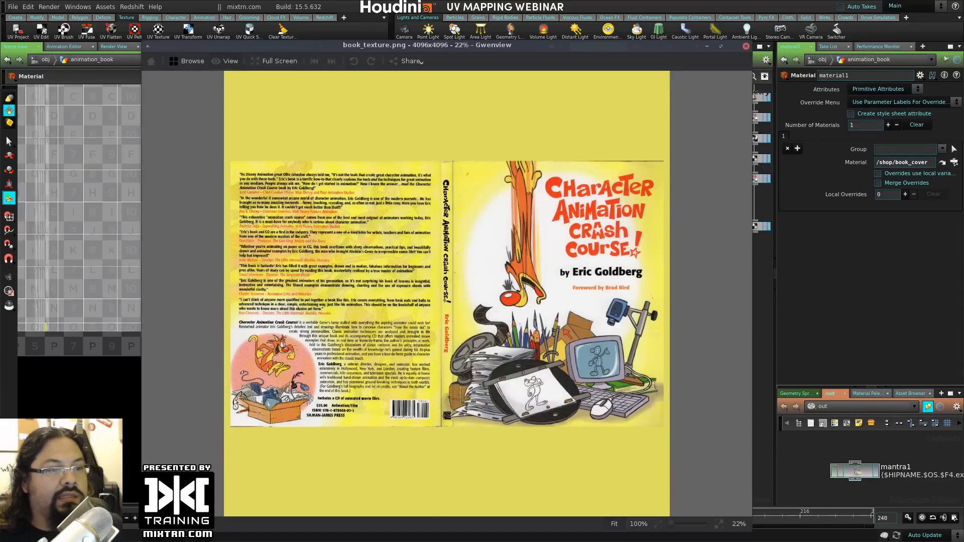
Step: Switch to Gwenview and look through the texture images that follow book_texture.png in the folder
key(Right)
key(Right)
key(Right)
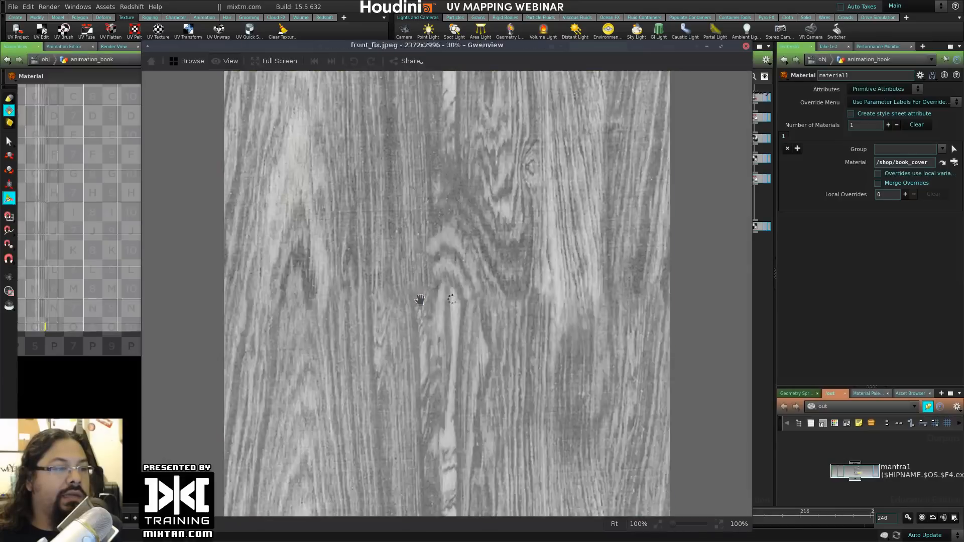
key(Right)
key(Right)
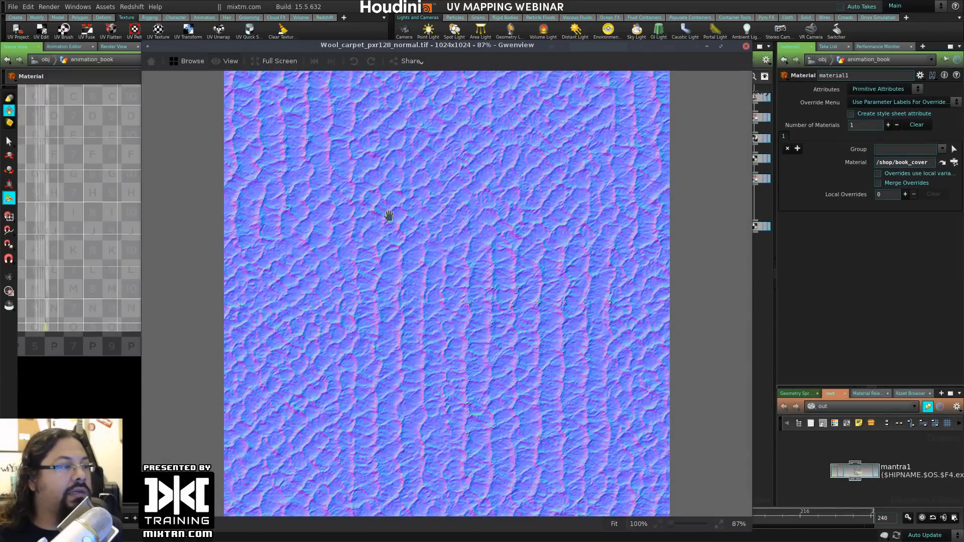
key(Right)
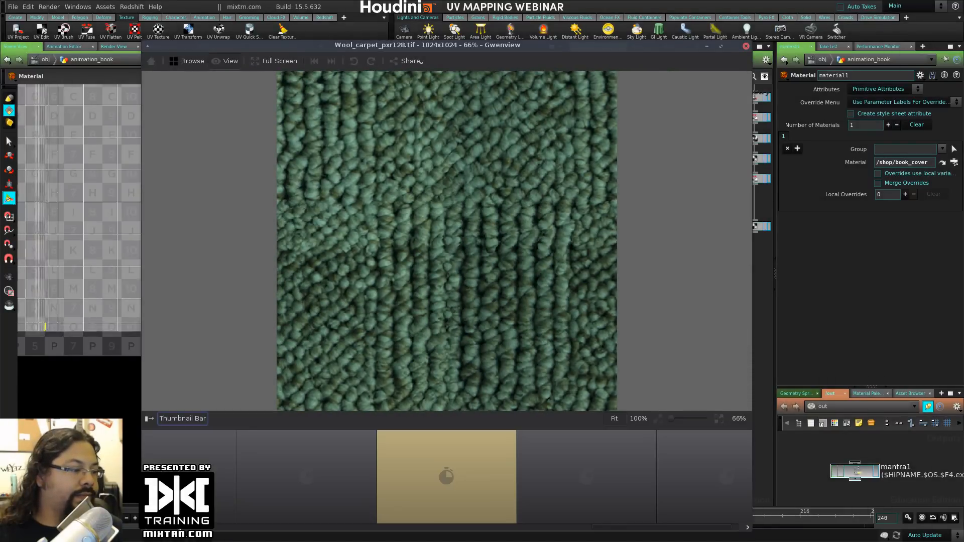
Step: Show the image thumbnails and browse back through the cover scans and wood textures to book_texture.png
click(182, 524)
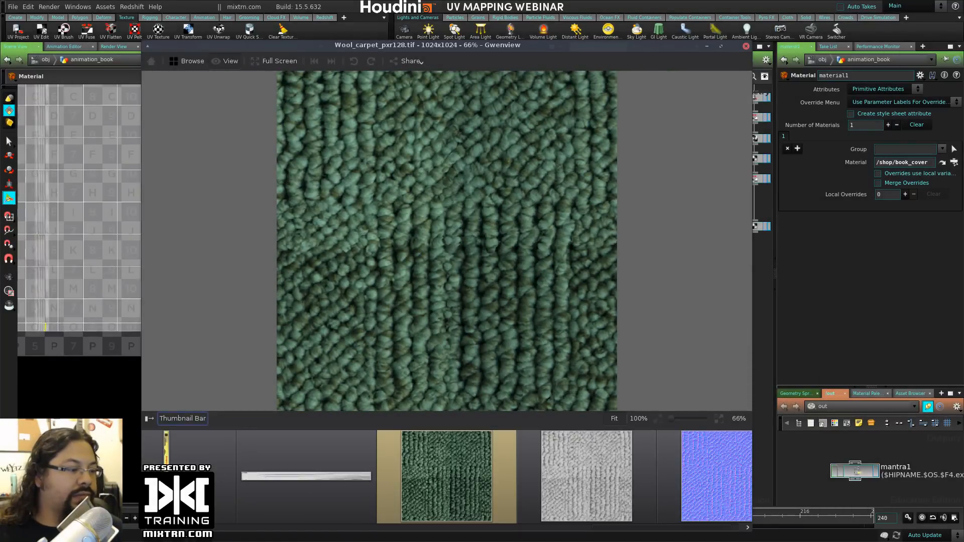
click(234, 471)
click(233, 471)
click(234, 471)
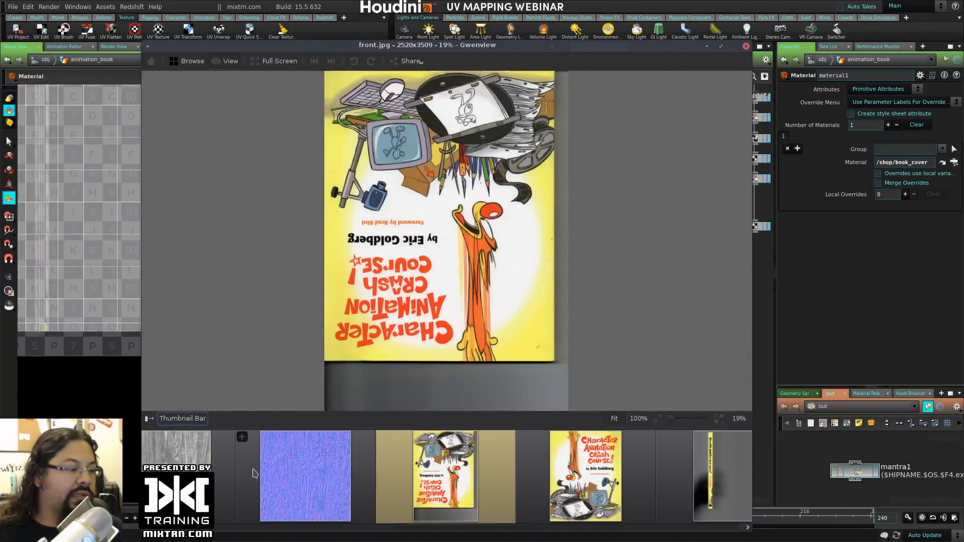
click(592, 485)
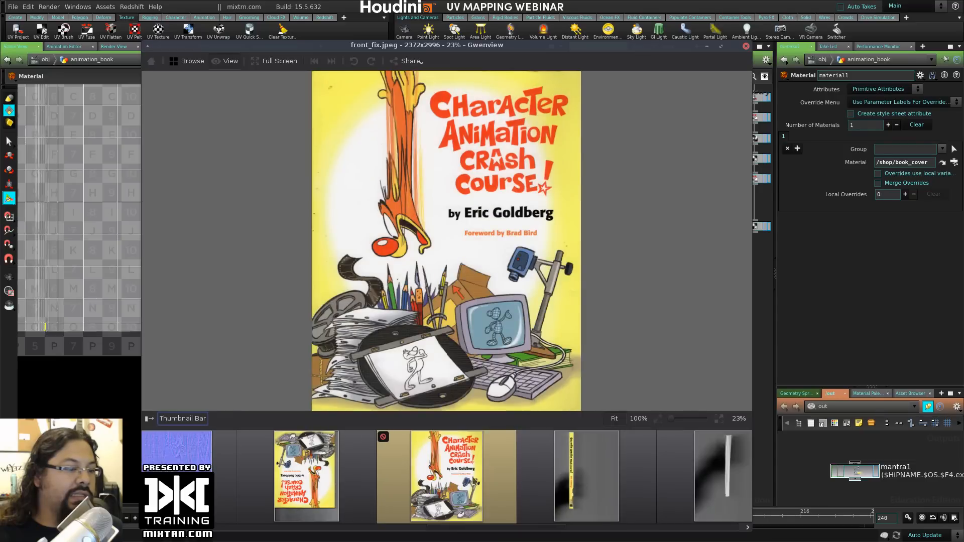
click(565, 485)
click(306, 488)
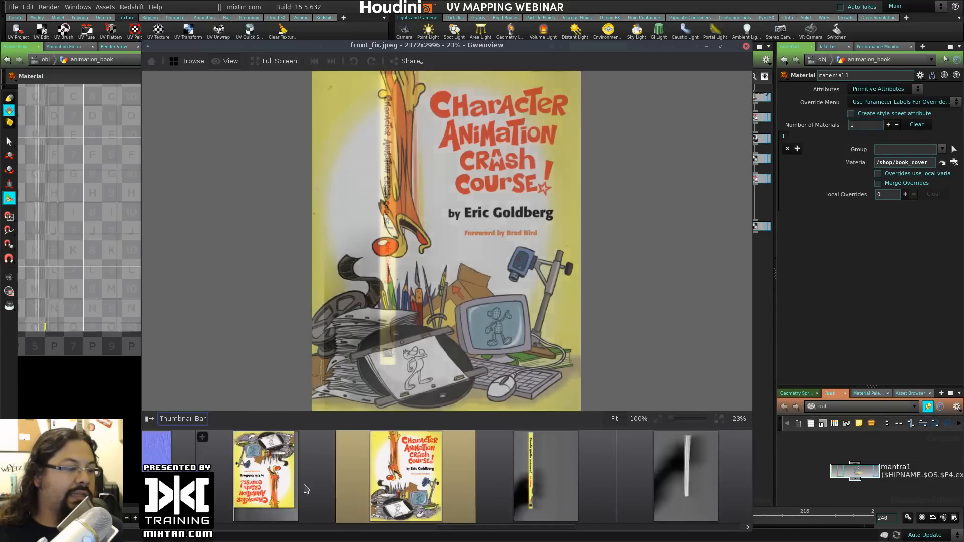
click(298, 486)
click(221, 476)
scroll(239, 478, up, 10)
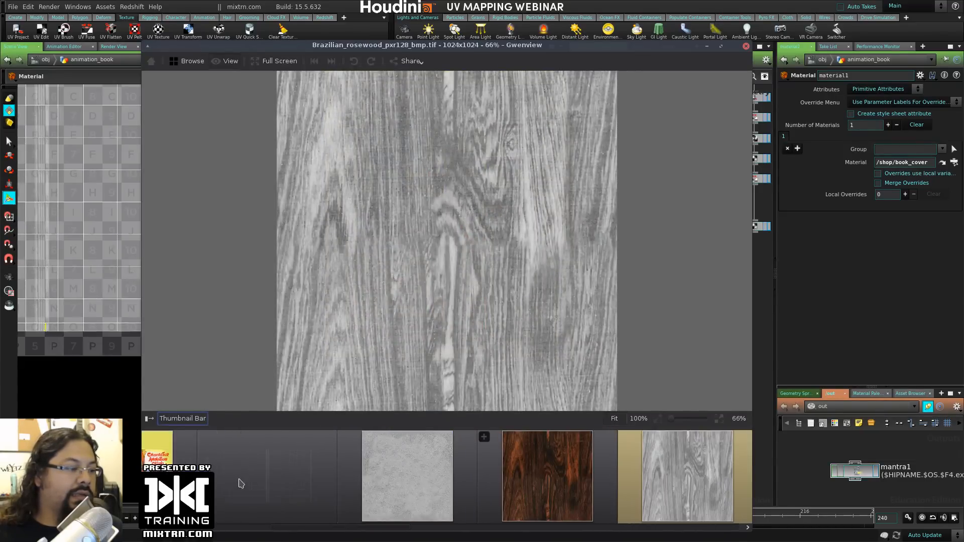
click(239, 478)
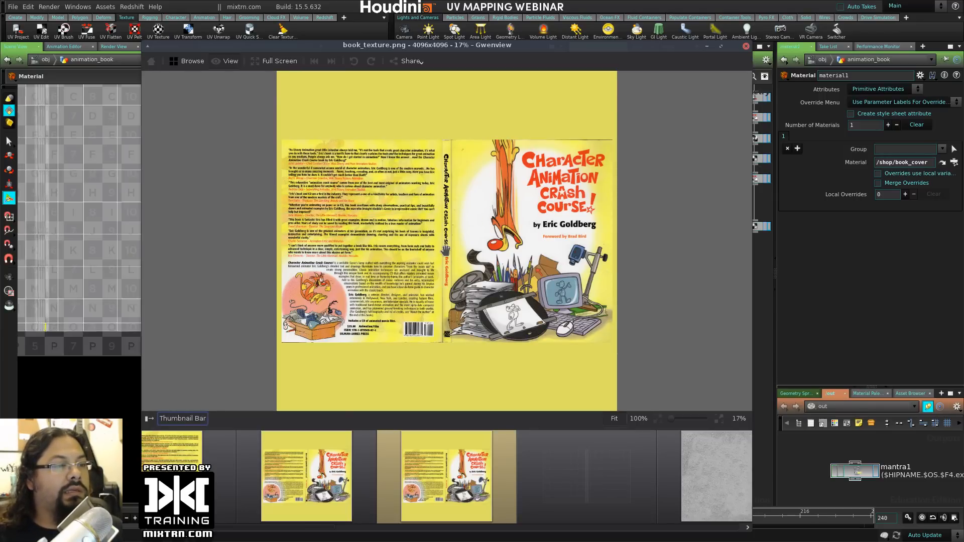
Step: Examine the spine and front cover artwork of book_texture.png at 100%, then switch back to Houdini
middle_click(445, 249)
middle_click(447, 252)
middle_click(447, 251)
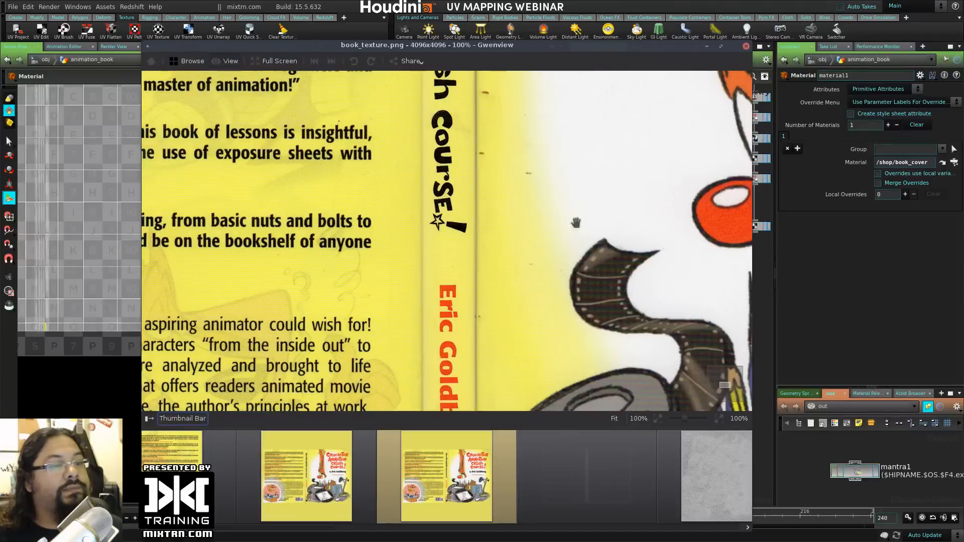
drag(583, 221, 515, 356)
key(alt+Tab)
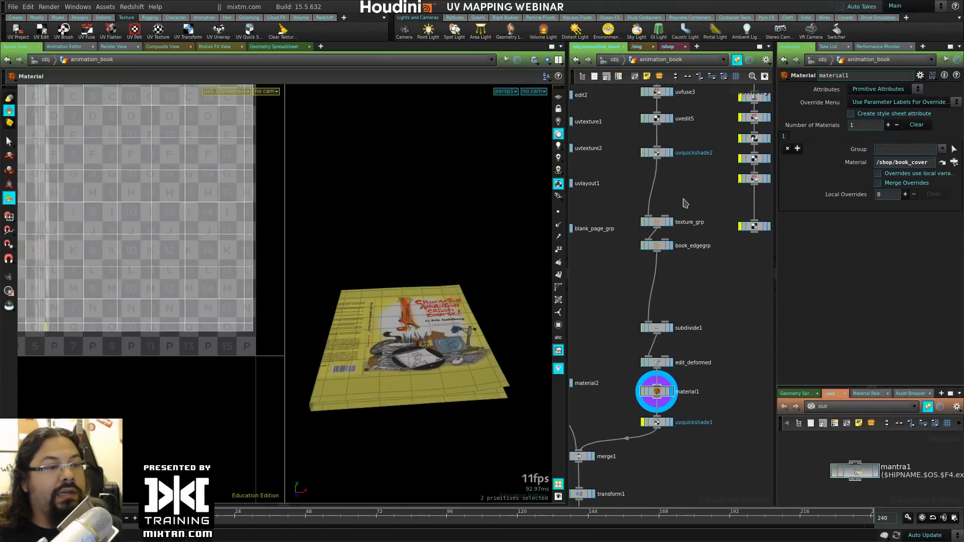
Step: Display the uvquickshade2 node and inspect the grid texture on the book together with its full UV layout
middle_drag(685, 203, 678, 296)
click(650, 247)
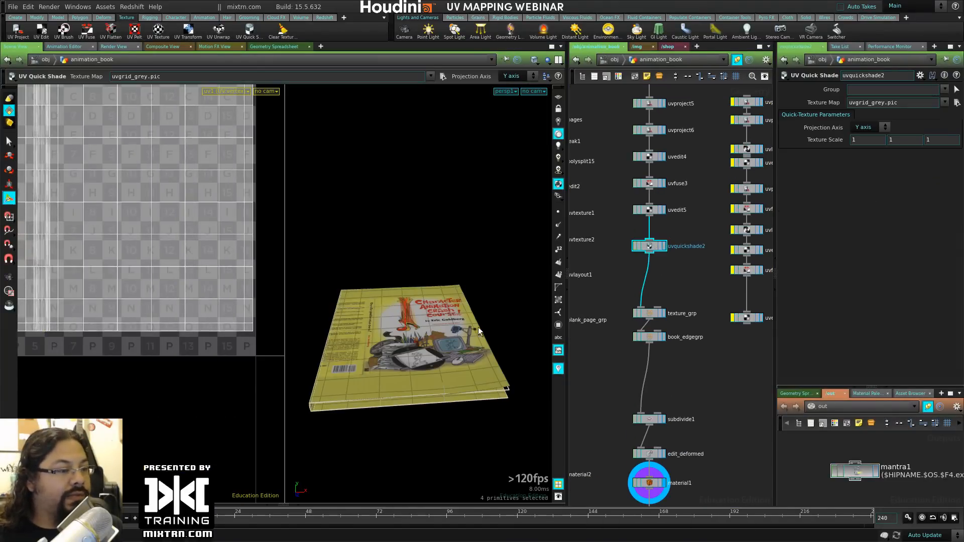
key(space+g)
alt+drag(439, 342, 421, 362)
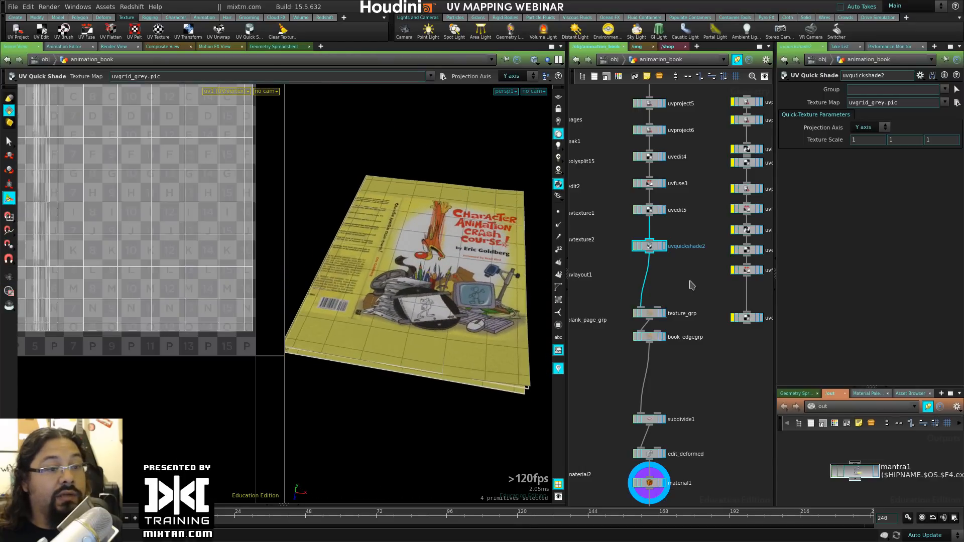
click(662, 247)
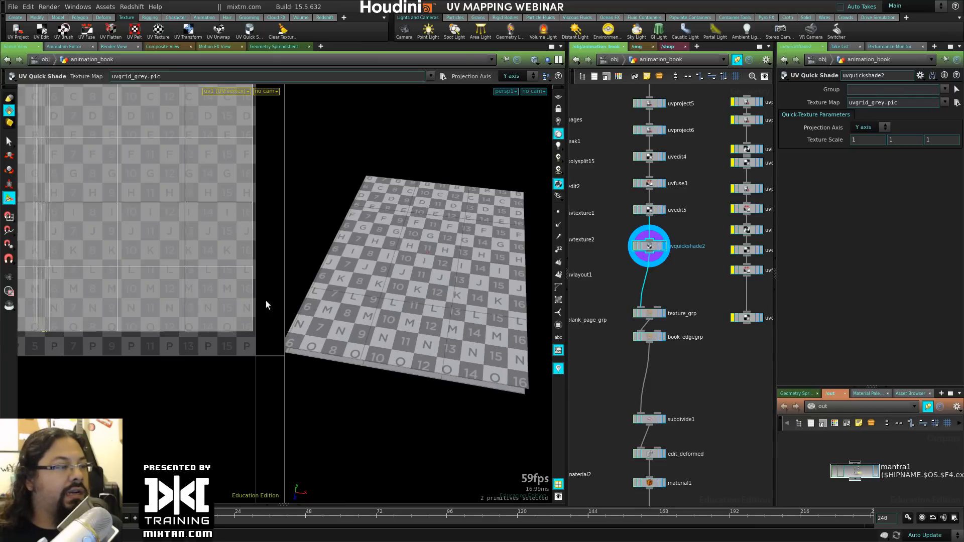
right_drag(185, 289, 189, 271)
middle_drag(189, 271, 228, 308)
right_drag(200, 330, 232, 328)
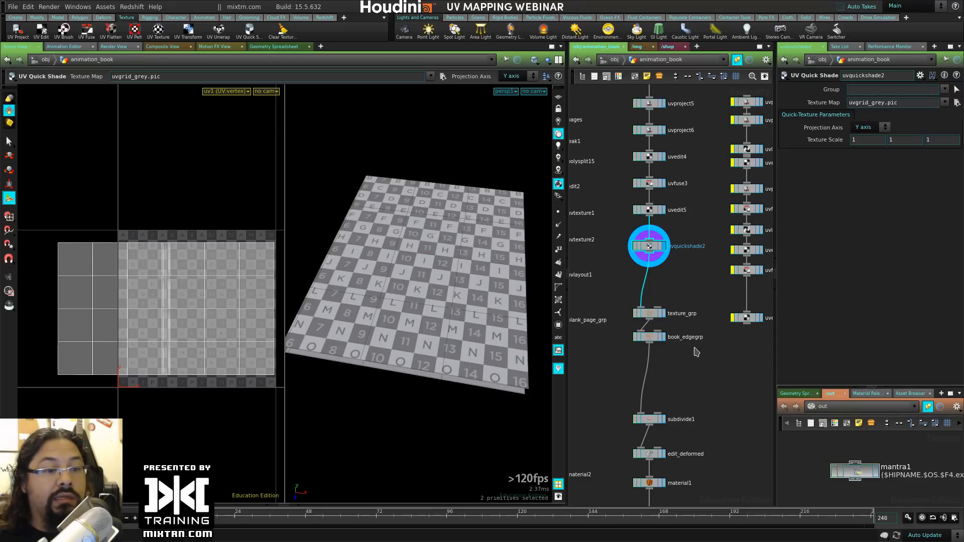
Step: Move the disconnected UV node chain from uvproject1 to uvedit3 farther away from the main cover network
middle_drag(713, 351, 664, 373)
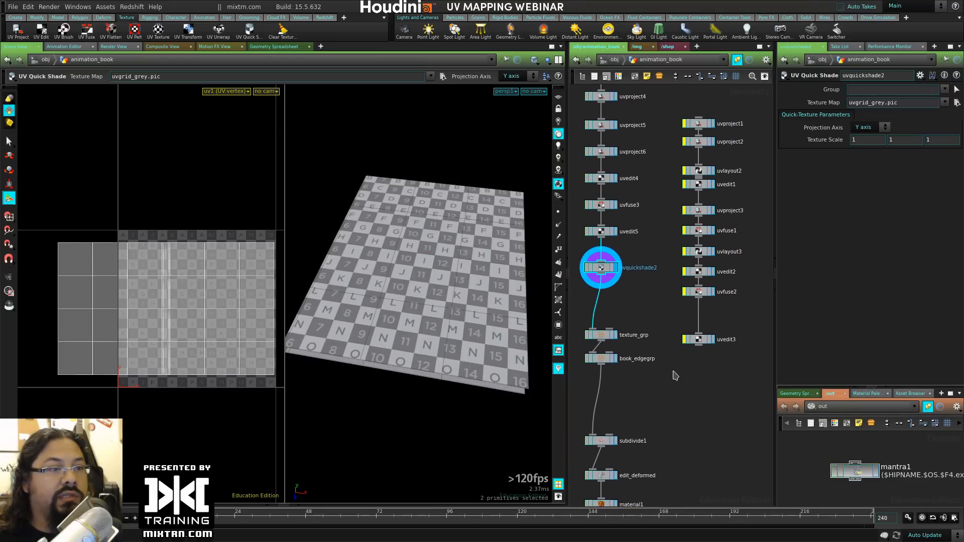
drag(677, 373, 723, 119)
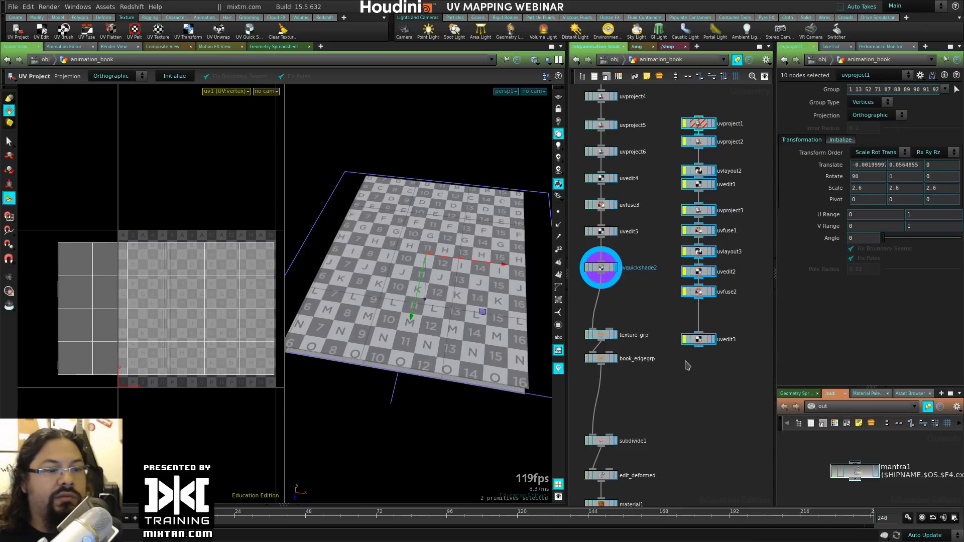
drag(687, 362, 721, 99)
drag(704, 126, 760, 143)
click(668, 269)
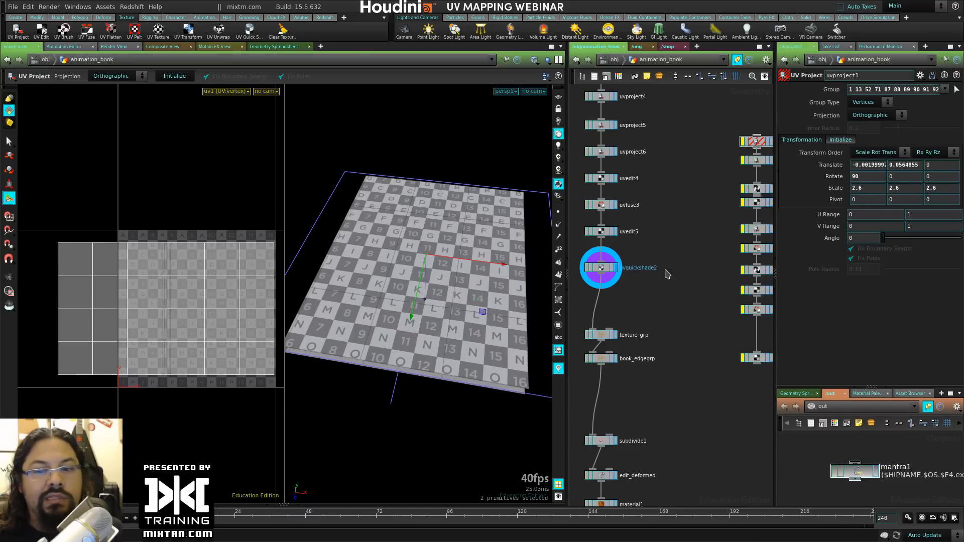
middle_drag(651, 276, 688, 269)
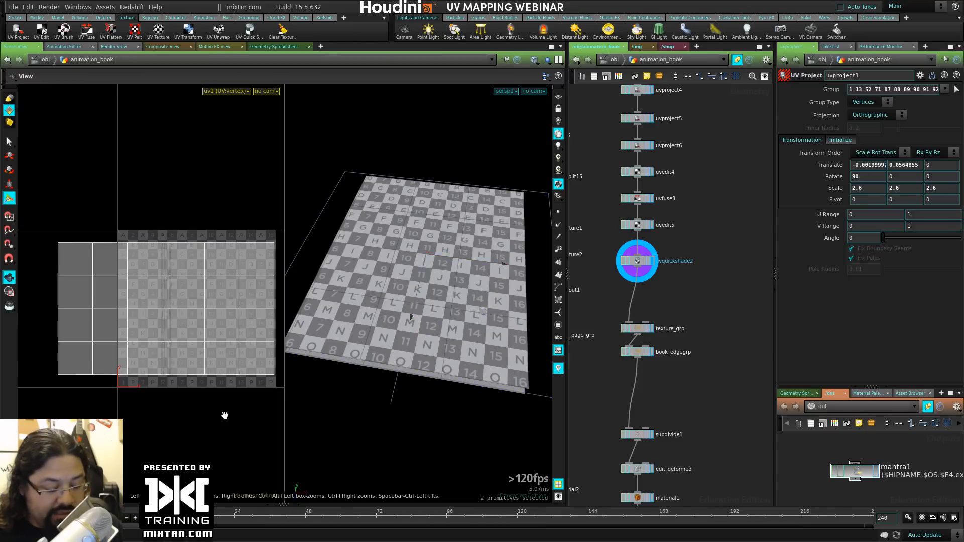
Step: Maximize the UV view and open the background image display options for it
key(space+b)
middle_drag(461, 390, 420, 369)
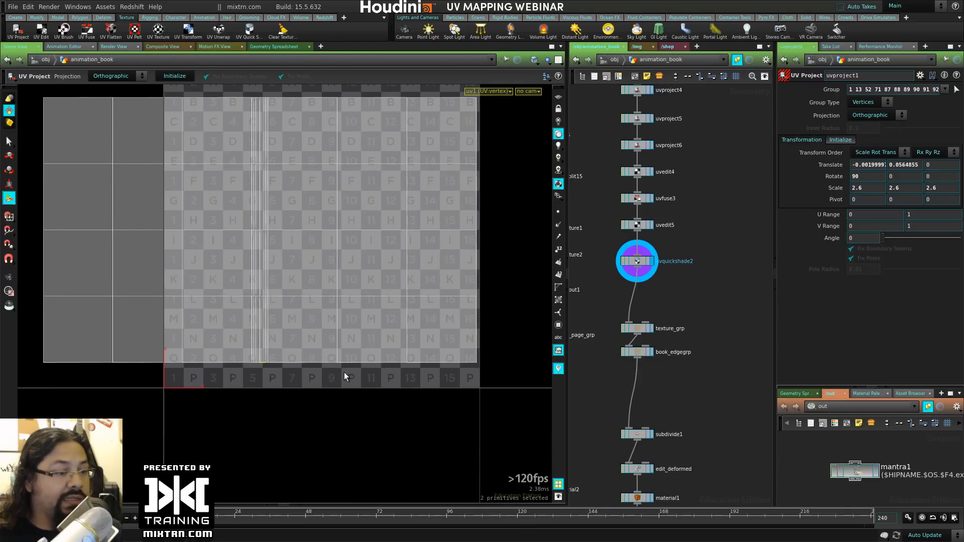
key(d)
click(489, 264)
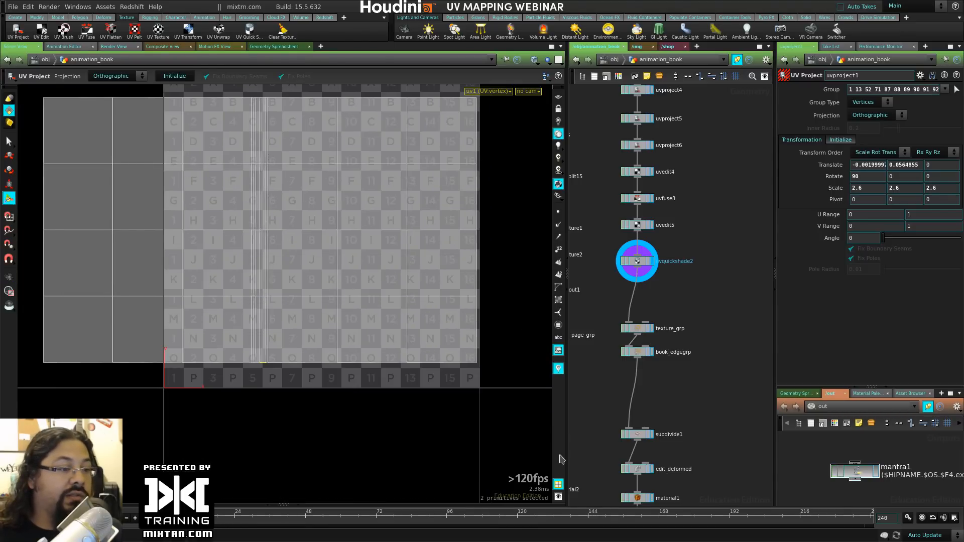
click(558, 496)
drag(390, 263, 424, 197)
click(375, 215)
click(417, 215)
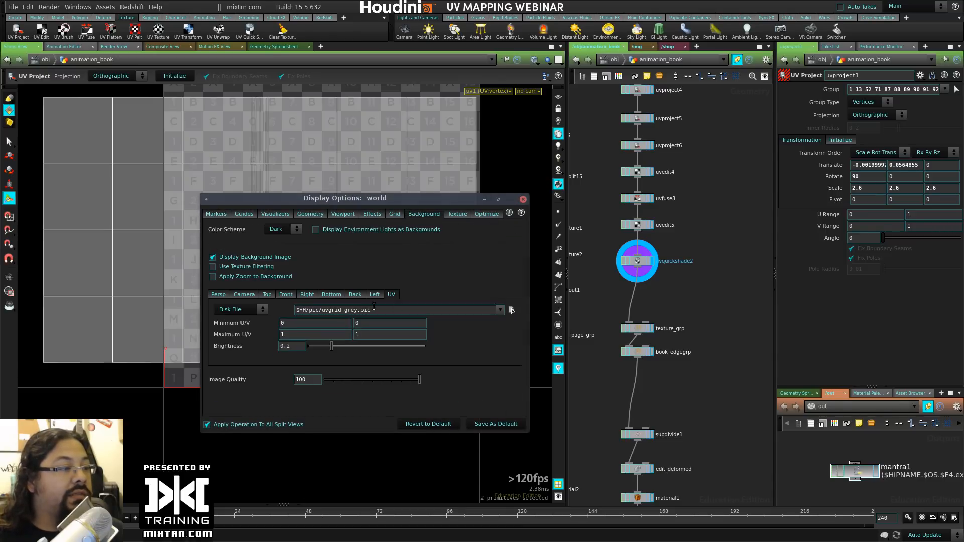
Step: Replace the UV view's background image with the book cover texture from the $JOB/tex folder
click(403, 312)
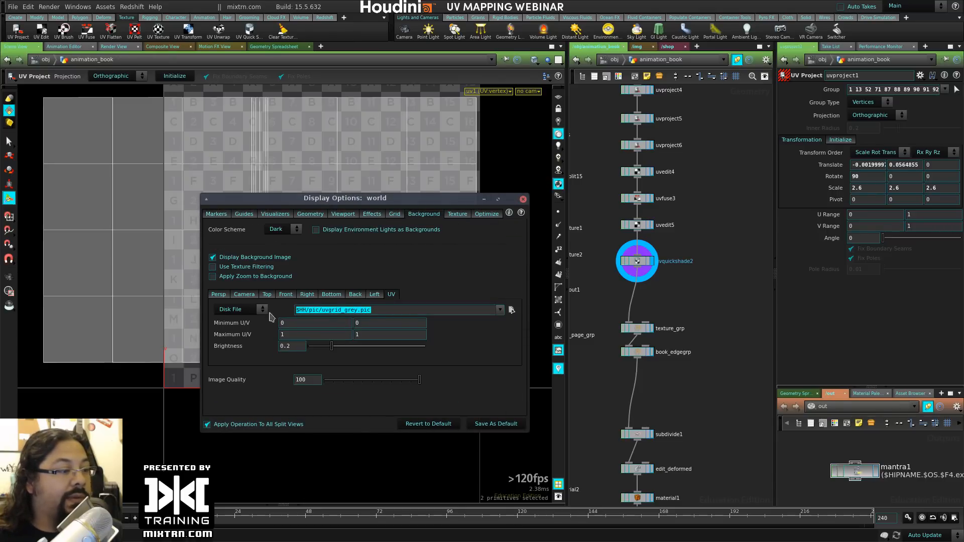
click(511, 310)
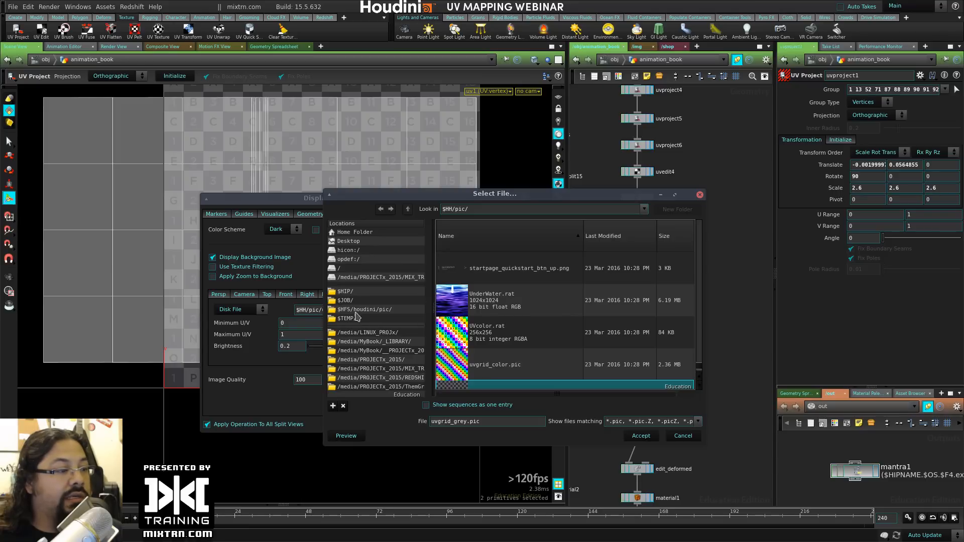
click(345, 301)
scroll(537, 320, down, 5)
click(471, 329)
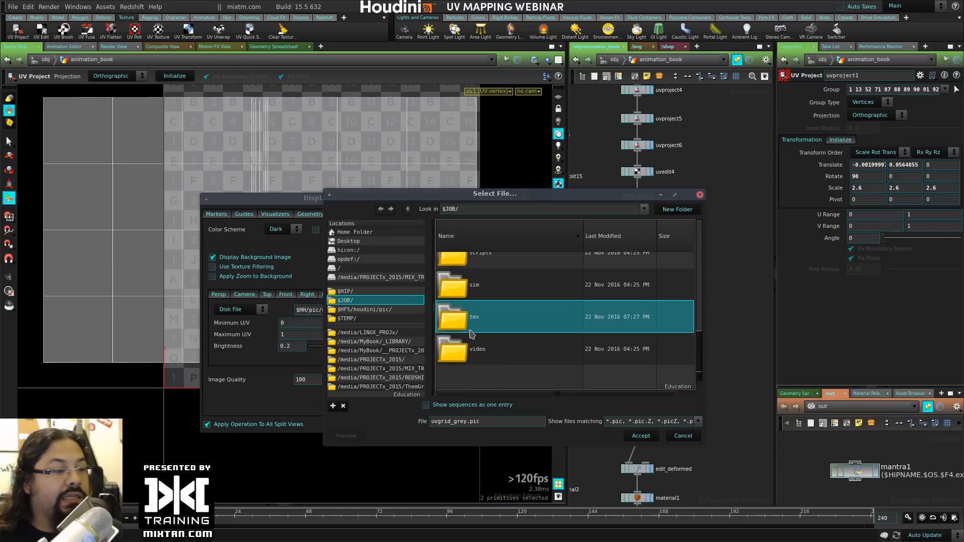
double_click(474, 319)
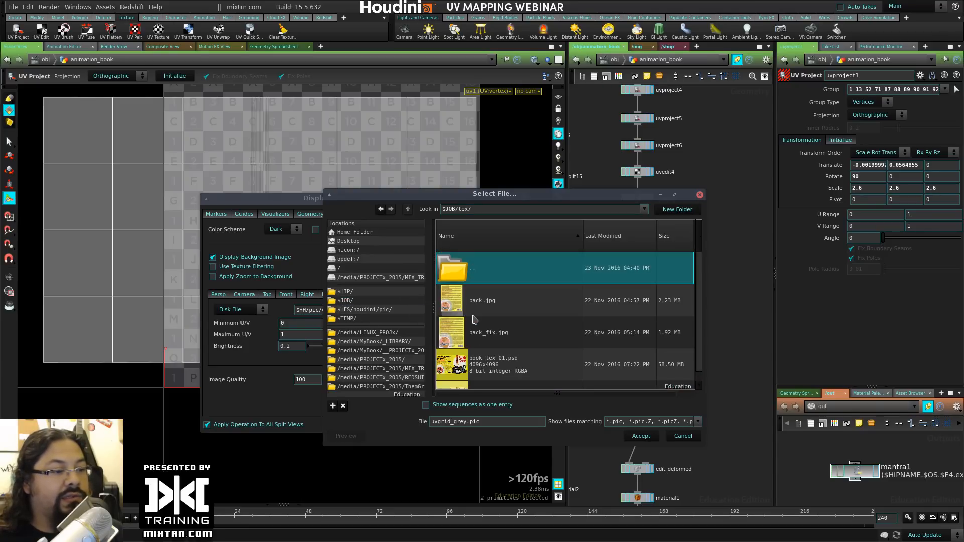
click(500, 369)
click(648, 436)
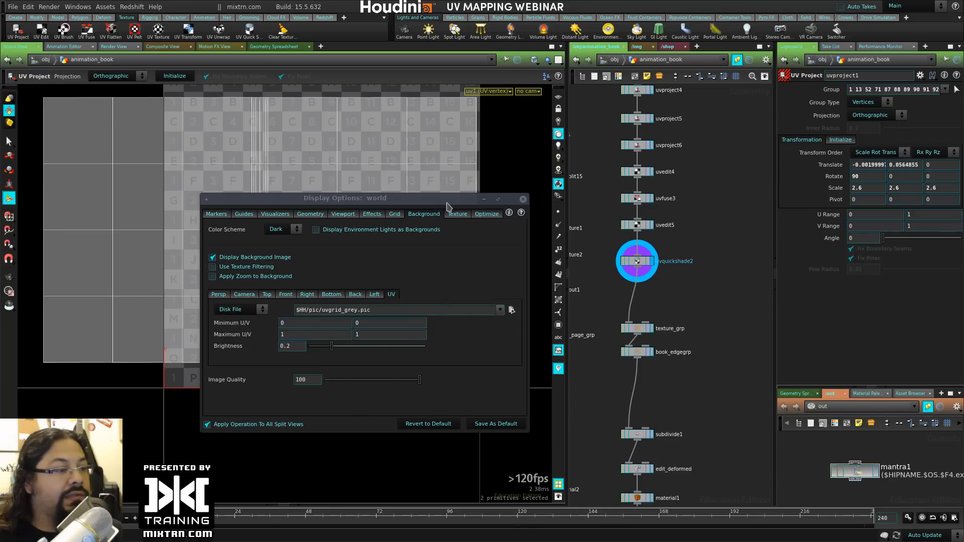
click(536, 221)
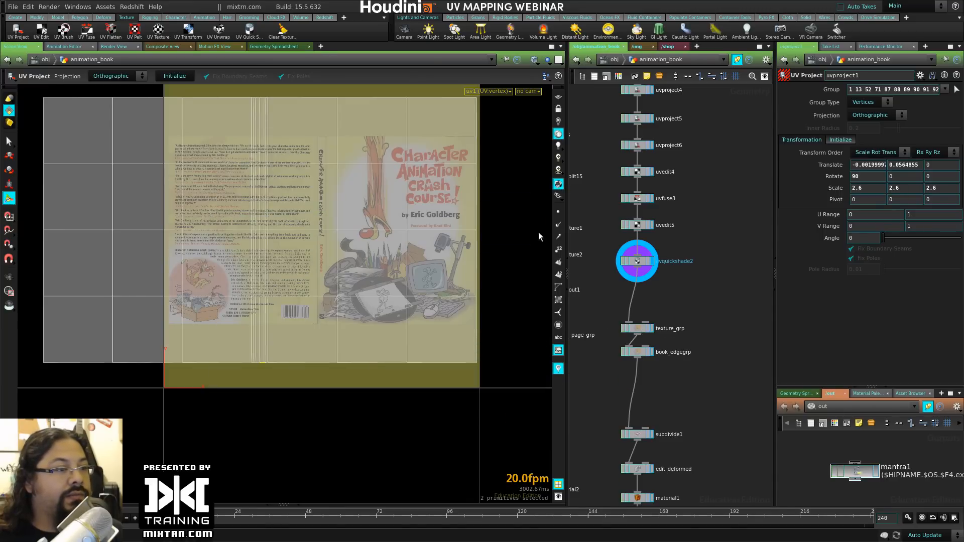
Step: Move the uvquickshade2 node further down the network and display the result of uvedit5
middle_drag(393, 215, 308, 229)
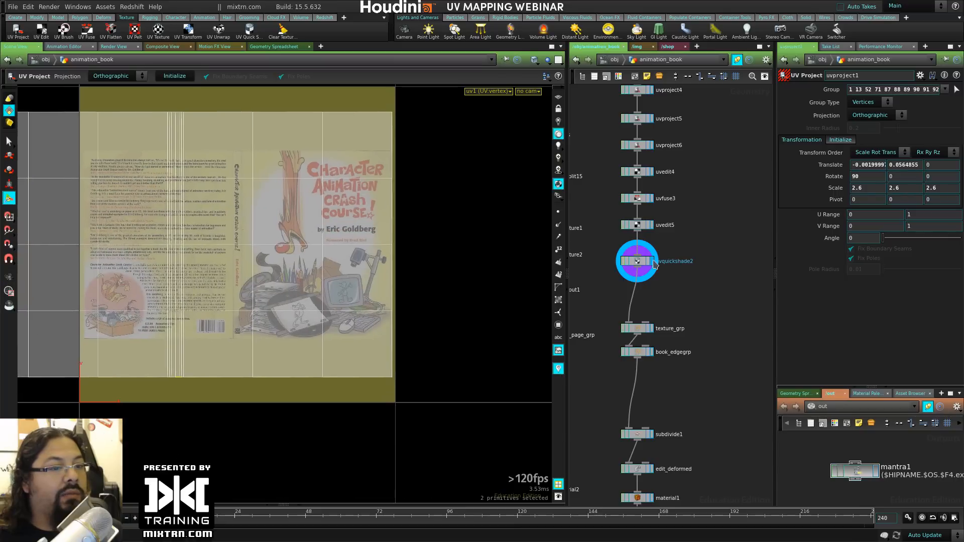
drag(647, 266, 641, 281)
click(651, 226)
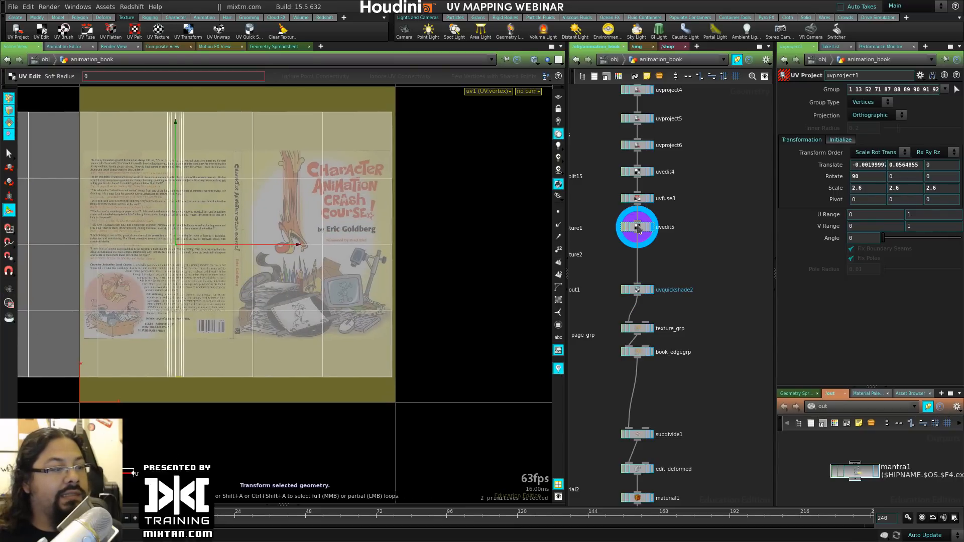
Step: Select all the book cover's UV primitives and scale them uniformly to about 0.65 in uvedit5
click(260, 299)
middle_drag(259, 299, 433, 284)
key(s)
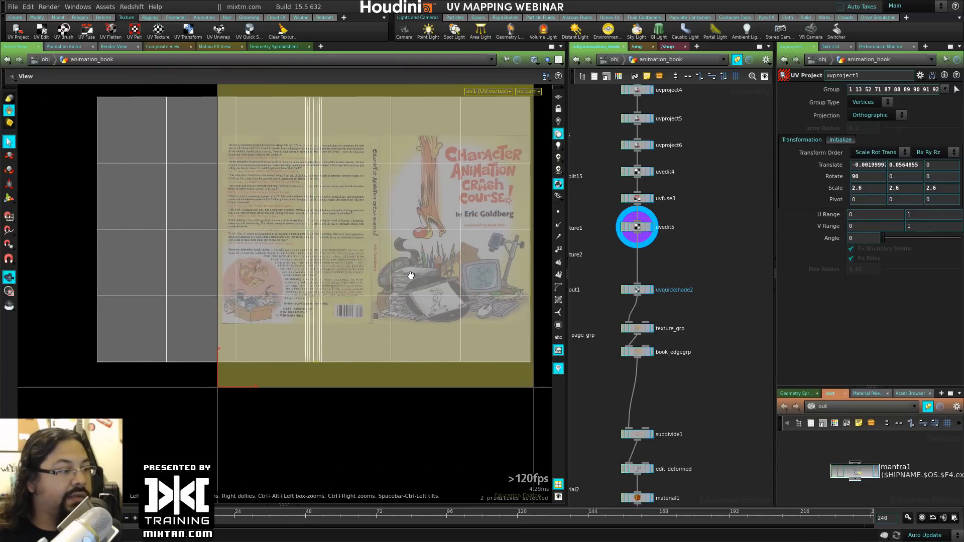
alt+right_drag(409, 276, 346, 266)
drag(124, 141, 503, 367)
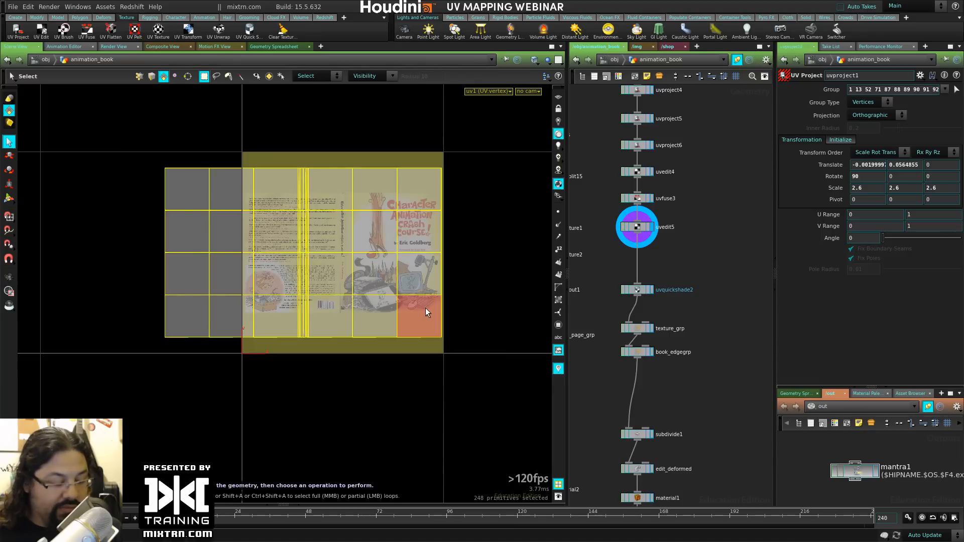
key(e)
drag(404, 222, 369, 235)
Step: Translate the cover UVs to about 0.187 in U and 0.0076 in V, over the cover artwork
alt+middle_drag(369, 235, 388, 270)
alt+right_drag(387, 270, 429, 344)
alt+middle_drag(429, 344, 358, 334)
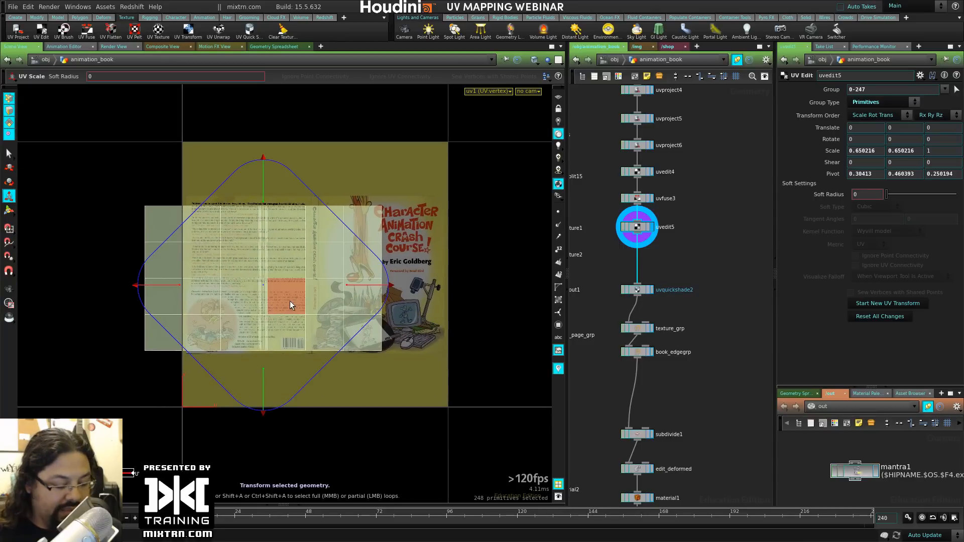
key(w)
drag(268, 285, 325, 296)
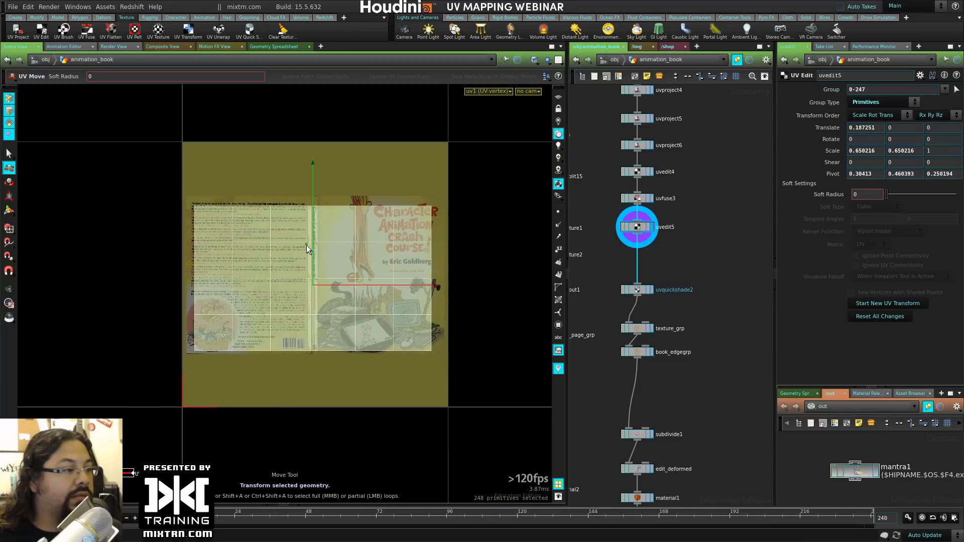
drag(306, 245, 315, 231)
Step: Scale the cover UVs uniformly to about 0.718 to match the artwork's extents
key(e)
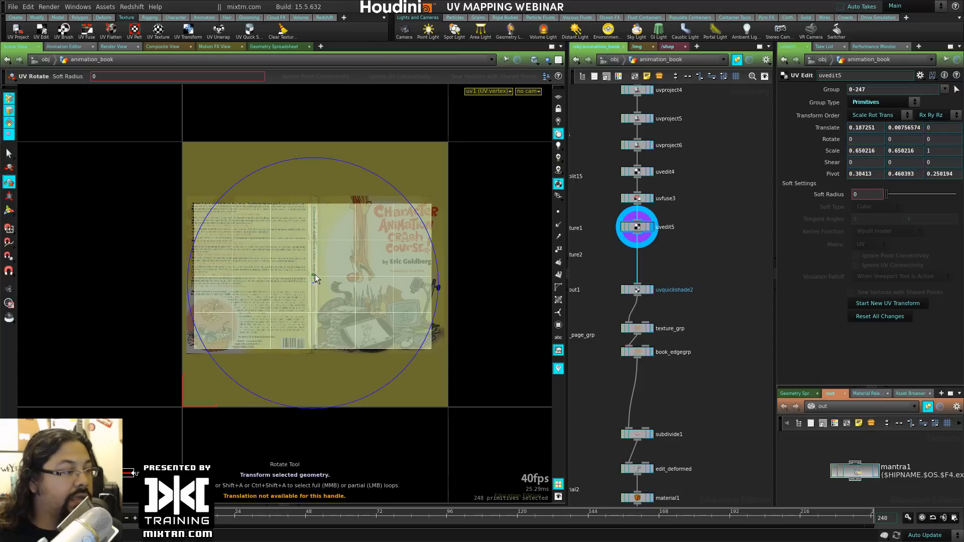
key(r)
drag(402, 233, 412, 228)
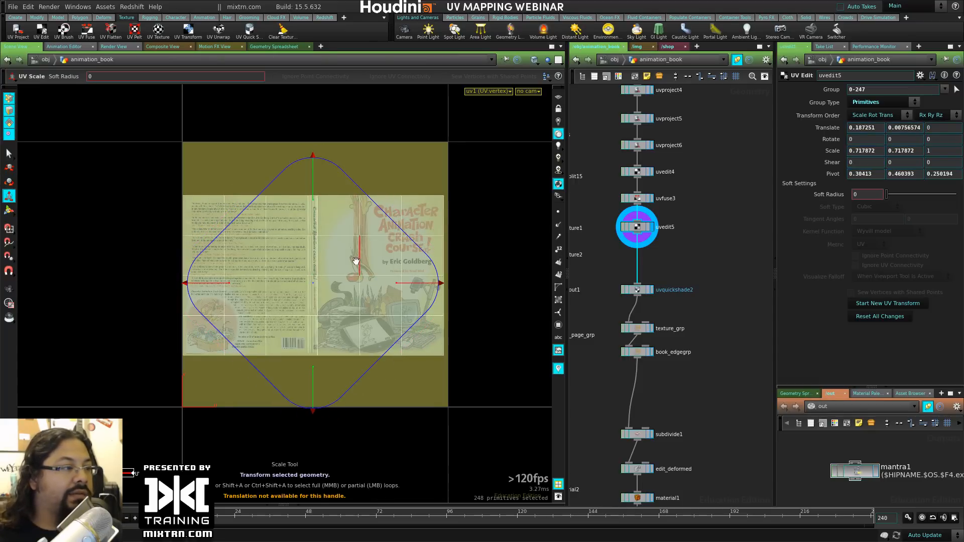
Step: Shift the cover UVs horizontally to a U translation of about 0.193, aligning them with the printed spine
alt+middle_drag(364, 262, 305, 288)
alt+right_drag(305, 289, 310, 319)
alt+middle_drag(310, 319, 401, 333)
alt+right_drag(401, 332, 432, 363)
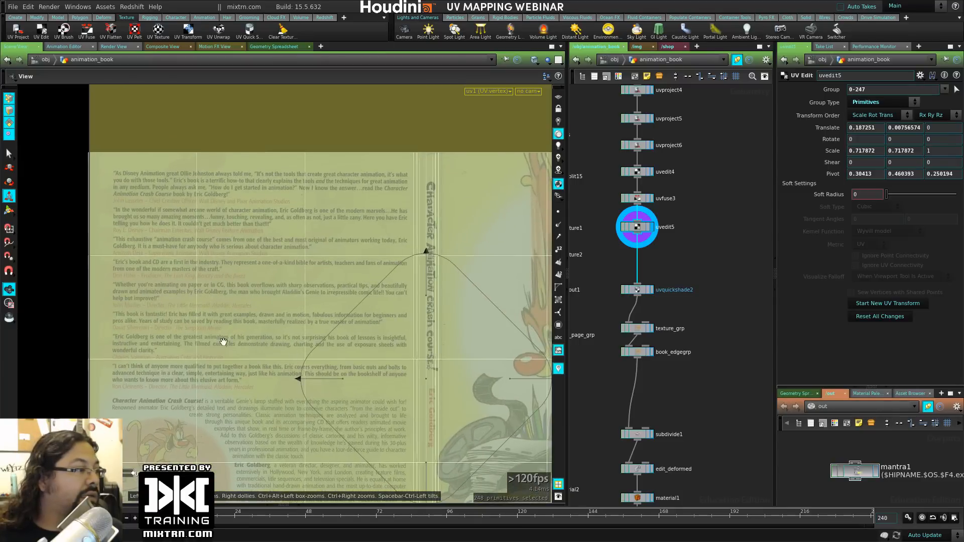
alt+middle_drag(250, 336, 129, 313)
alt+right_drag(411, 321, 355, 319)
alt+middle_drag(370, 327, 370, 299)
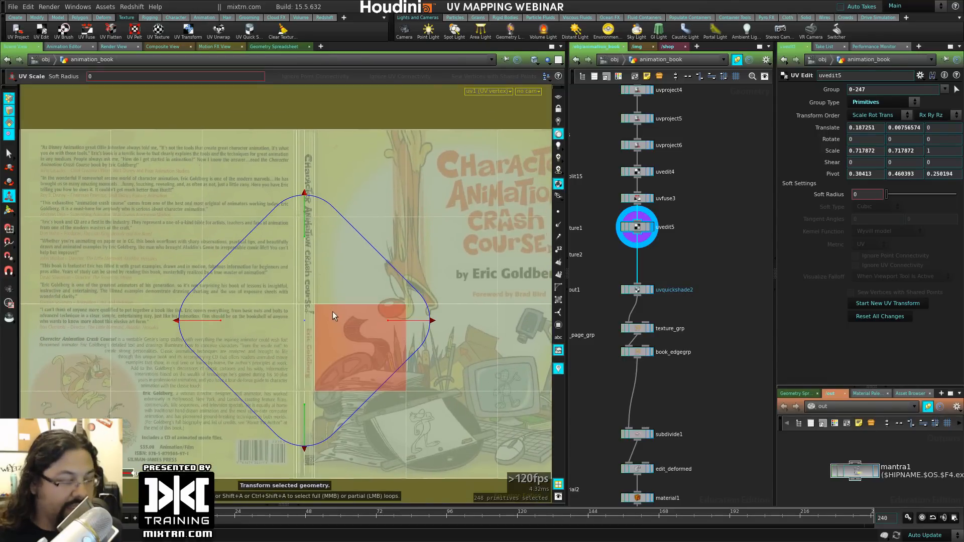
key(t)
drag(324, 320, 330, 321)
Step: Examine how the cover UVs line up with the artwork's outer edges, spine and barcode area
alt+middle_drag(220, 322, 430, 336)
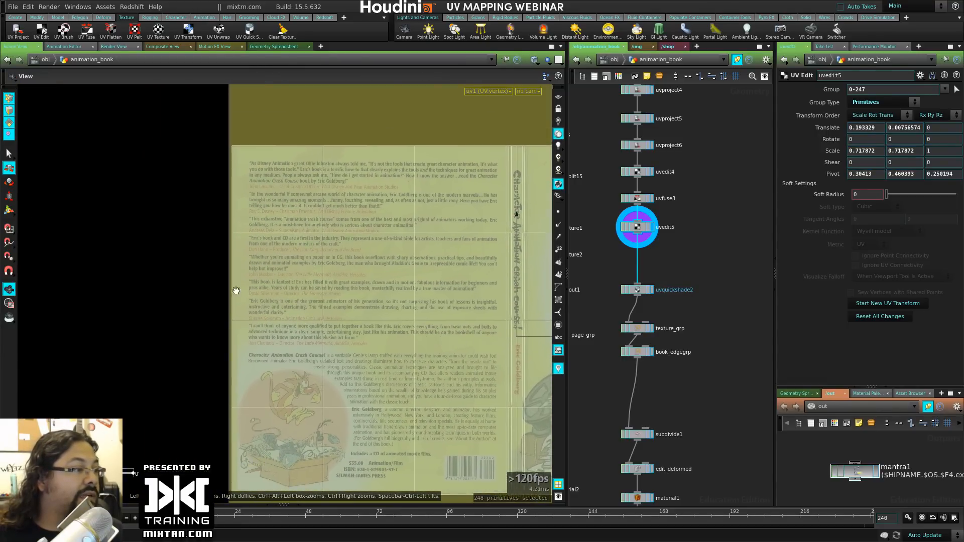
alt+right_drag(237, 289, 432, 304)
alt+middle_drag(238, 288, 356, 399)
alt+right_drag(346, 352, 366, 346)
alt+middle_drag(522, 347, 379, 189)
alt+middle_drag(382, 452, 425, 115)
alt+right_drag(407, 324, 567, 318)
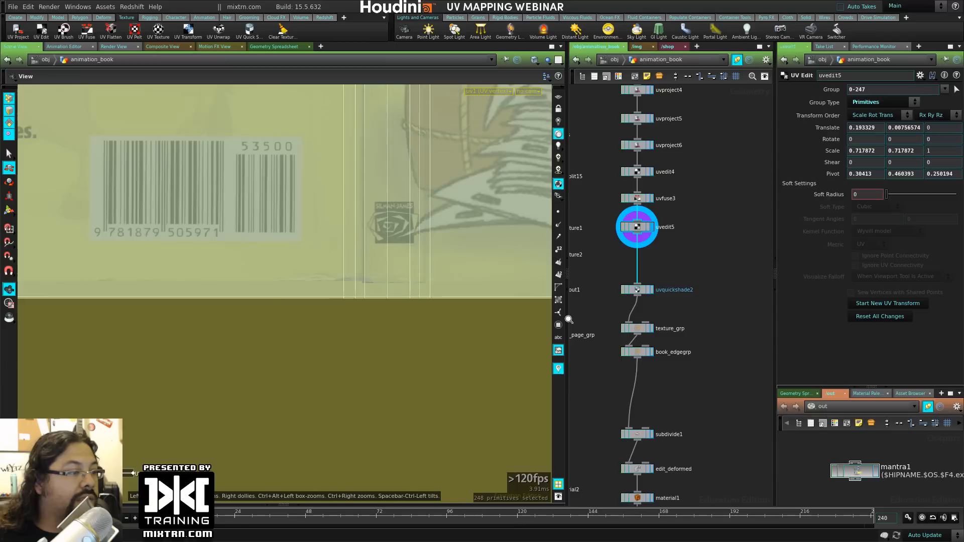
alt+middle_drag(542, 240, 426, 345)
alt+right_drag(426, 344, 256, 336)
alt+middle_drag(421, 259, 312, 459)
alt+right_drag(492, 322, 394, 314)
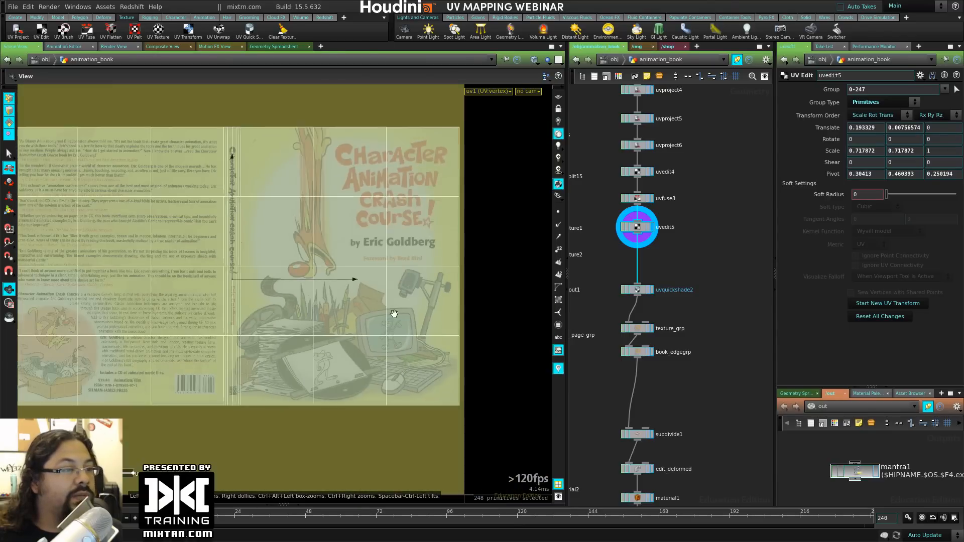
Step: Scale the cover UVs uniformly to about 0.704 and raise their V translation to about 0.0108
key(r)
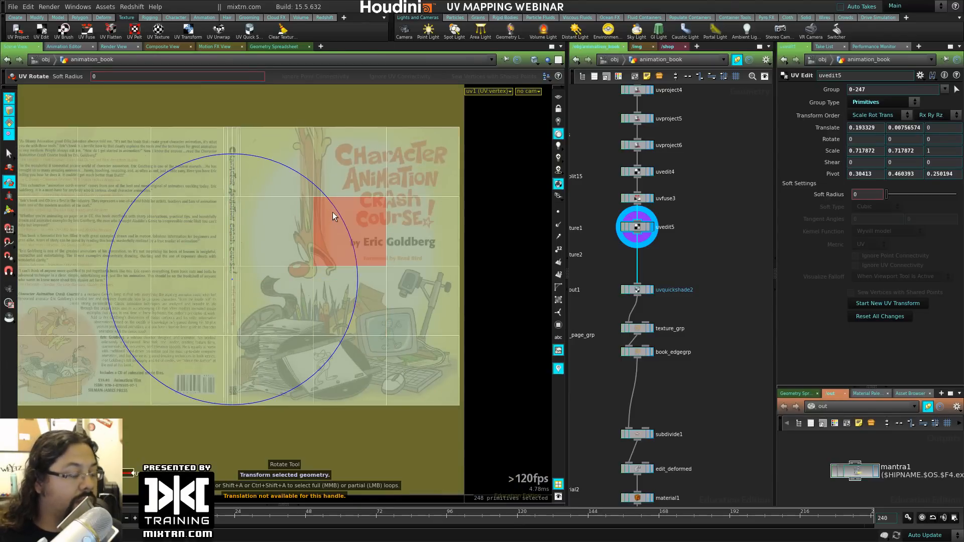
key(e)
drag(326, 231, 321, 227)
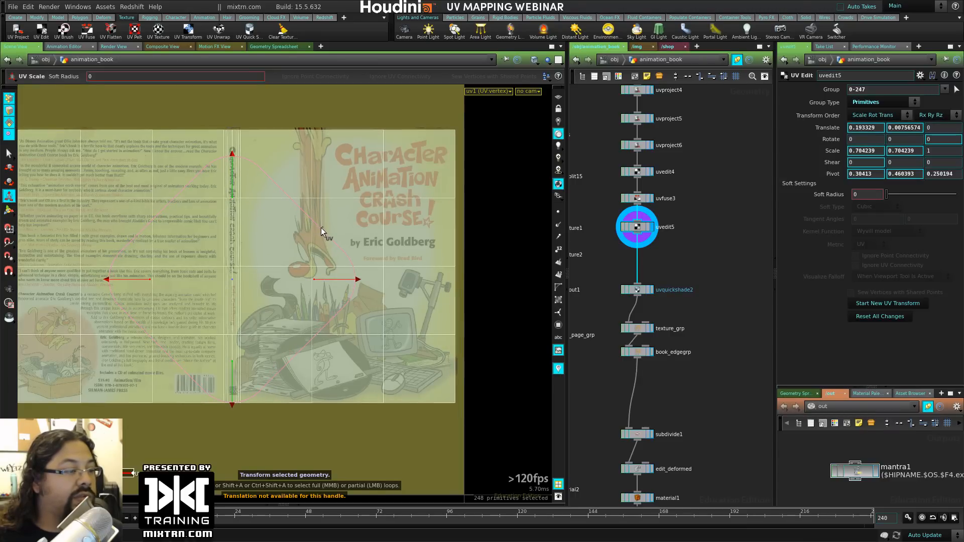
alt+middle_drag(216, 262, 296, 293)
key(w)
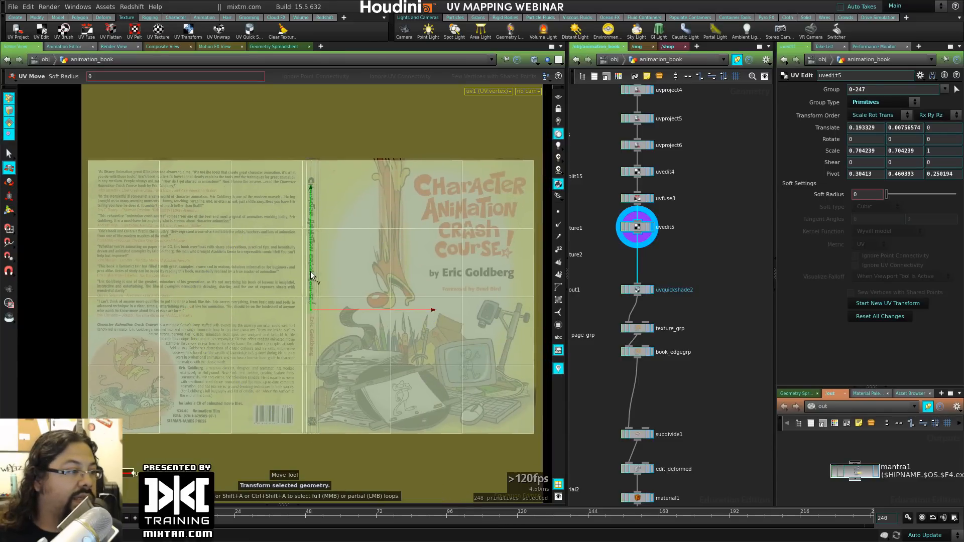
drag(310, 272, 311, 270)
Step: Shift the cover UVs along U to a translation of about 0.1968
alt+middle_drag(360, 337, 300, 304)
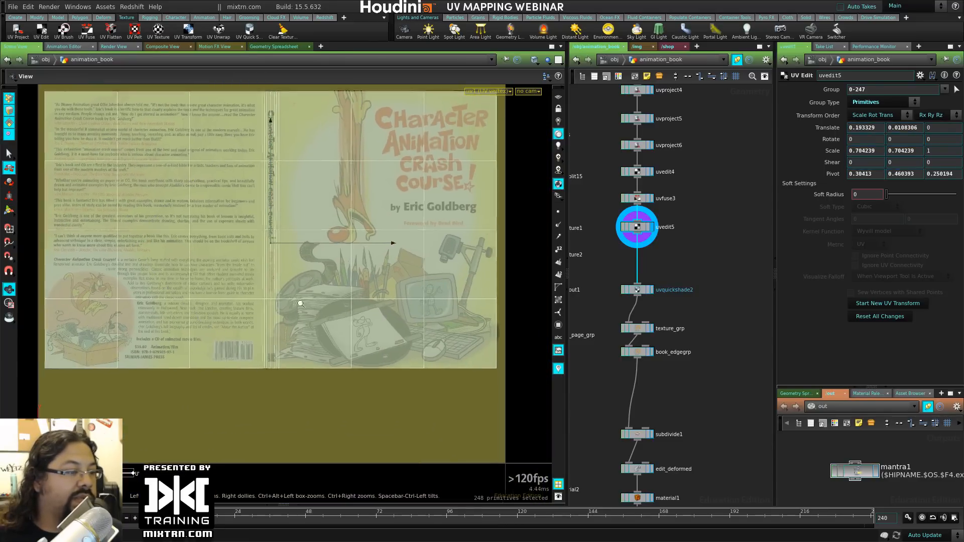
alt+right_drag(300, 304, 376, 347)
alt+middle_drag(377, 346, 261, 283)
alt+right_drag(261, 283, 310, 327)
alt+middle_drag(288, 244, 297, 340)
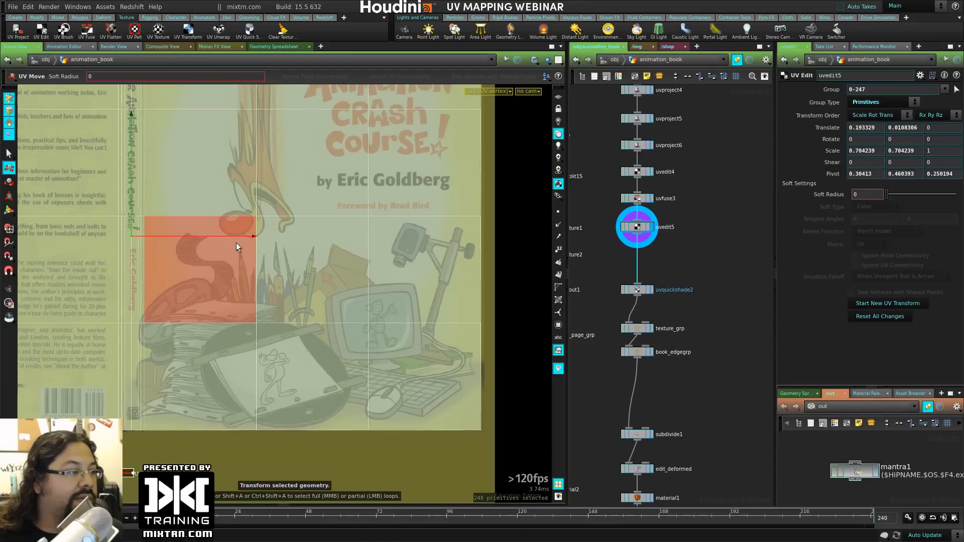
drag(236, 237, 239, 239)
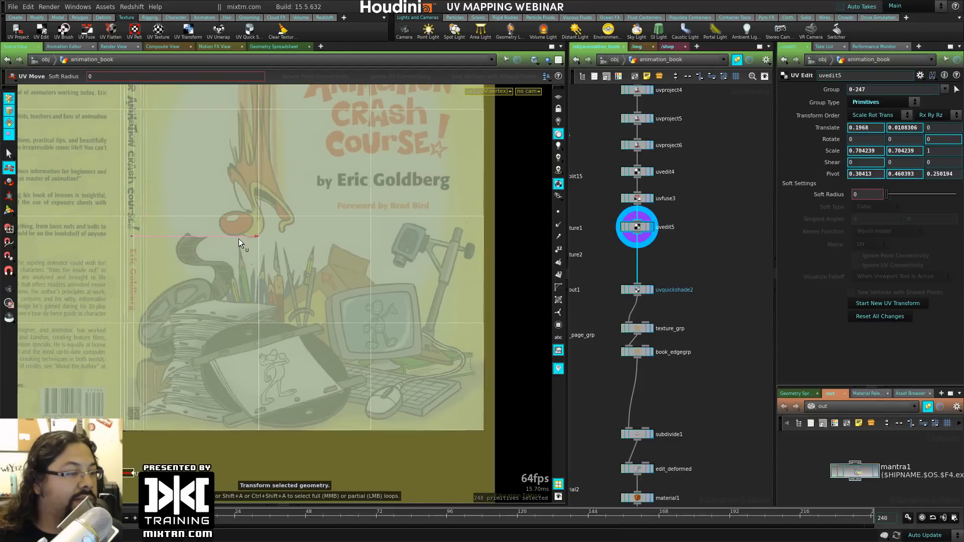
Step: Check the spine alignment up close and scale the cover UVs uniformly to about 0.717
alt+right_drag(239, 239, 493, 319)
alt+middle_drag(260, 376, 450, 175)
mouse_move(338, 382)
alt+middle_down()
mouse_move(301, 323)
mouse_move(154, 495)
alt+middle_up()
alt+right_drag(154, 495, 266, 333)
alt+middle_drag(266, 334, 281, 386)
key(r)
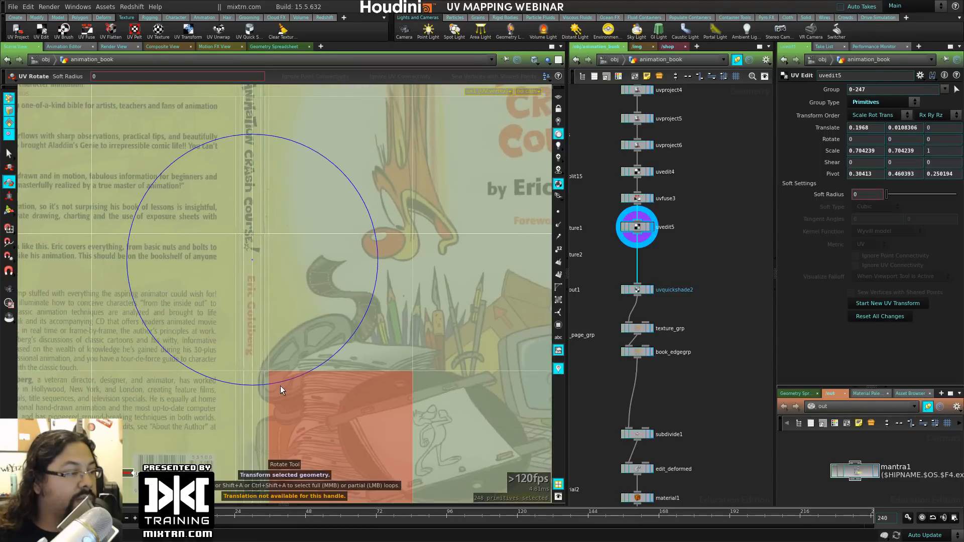
key(e)
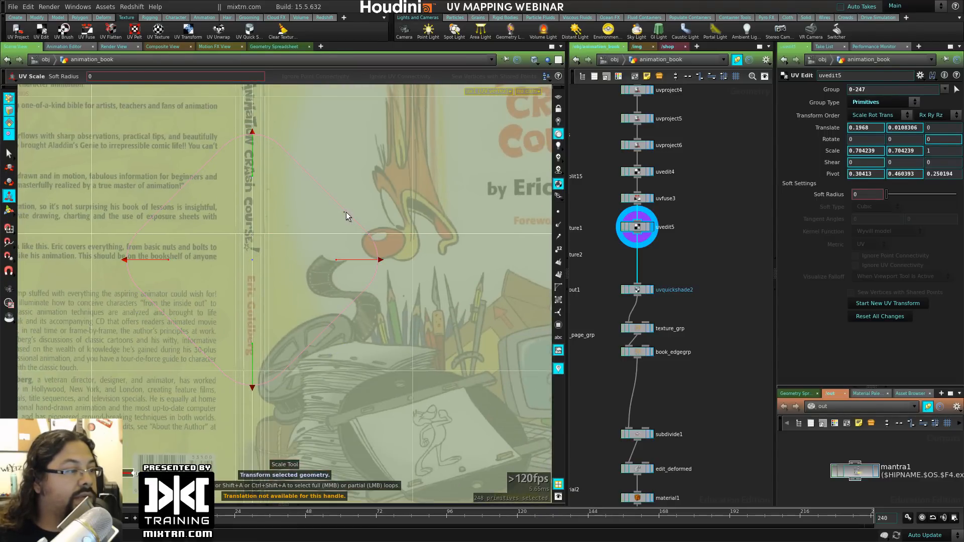
drag(346, 212, 348, 211)
Step: Try raising the cover UVs to a V translation of about 0.0146, and undo that move
alt+middle_drag(343, 378, 370, 269)
key(t)
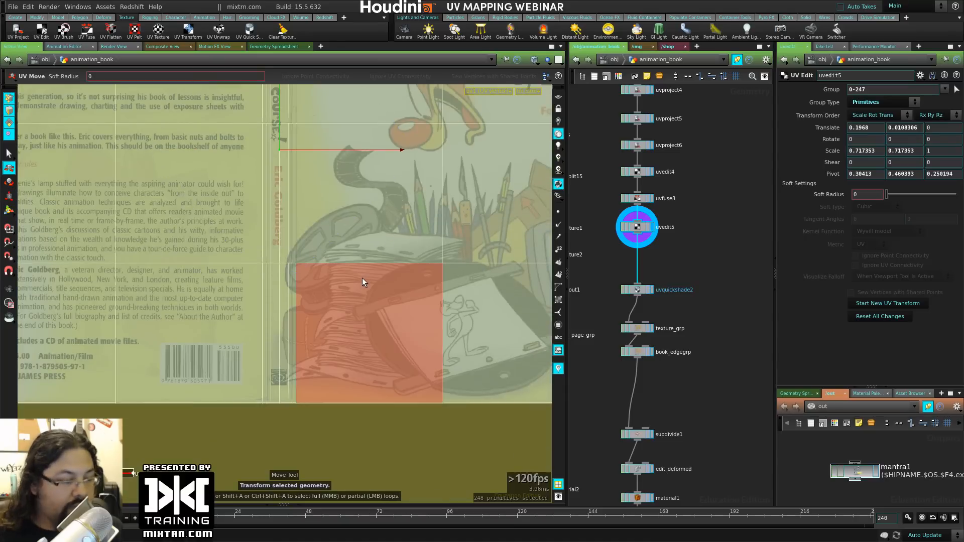
drag(280, 125, 278, 121)
alt+middle_drag(324, 134, 326, 329)
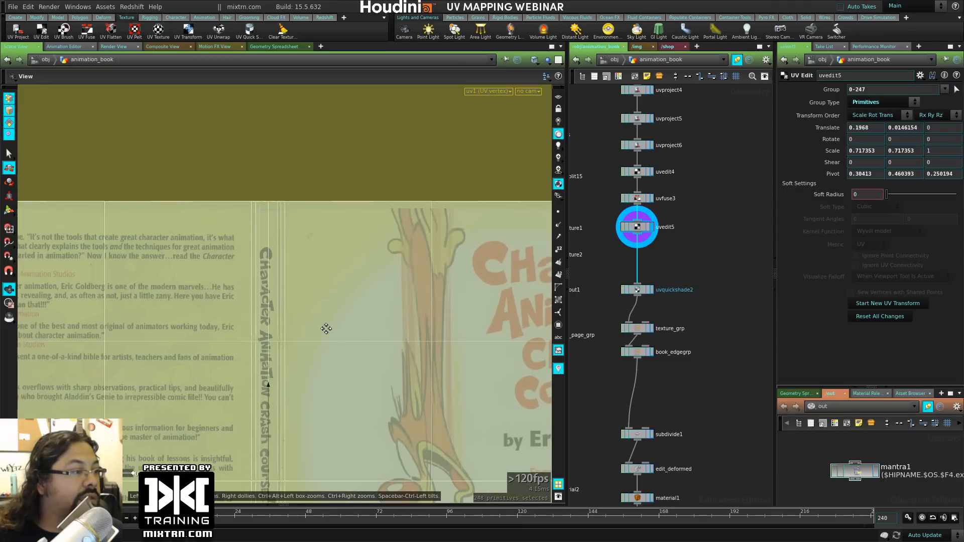
key(ctrl+z)
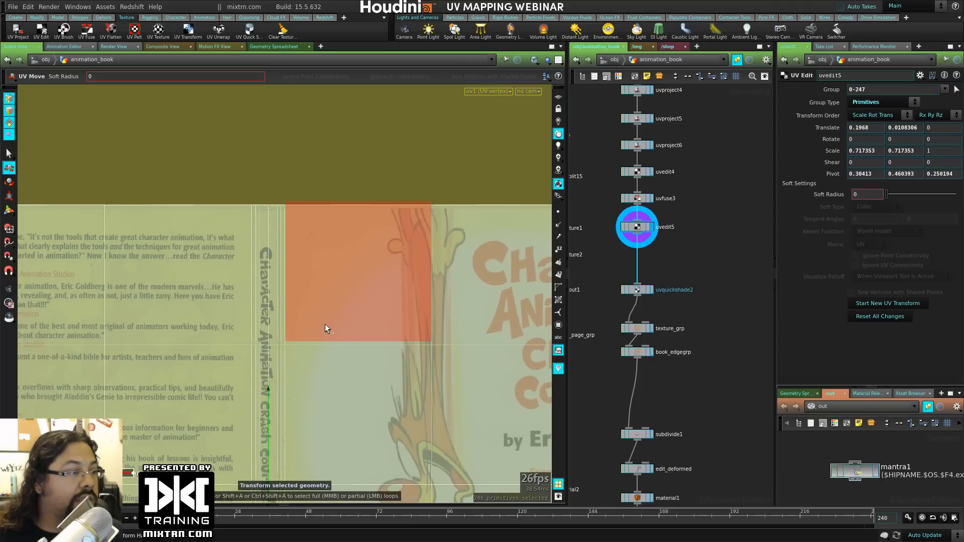
Step: Scale the cover UVs uniformly to about 0.709 and check their fit against the cover's edges
alt+middle_drag(323, 326, 400, 42)
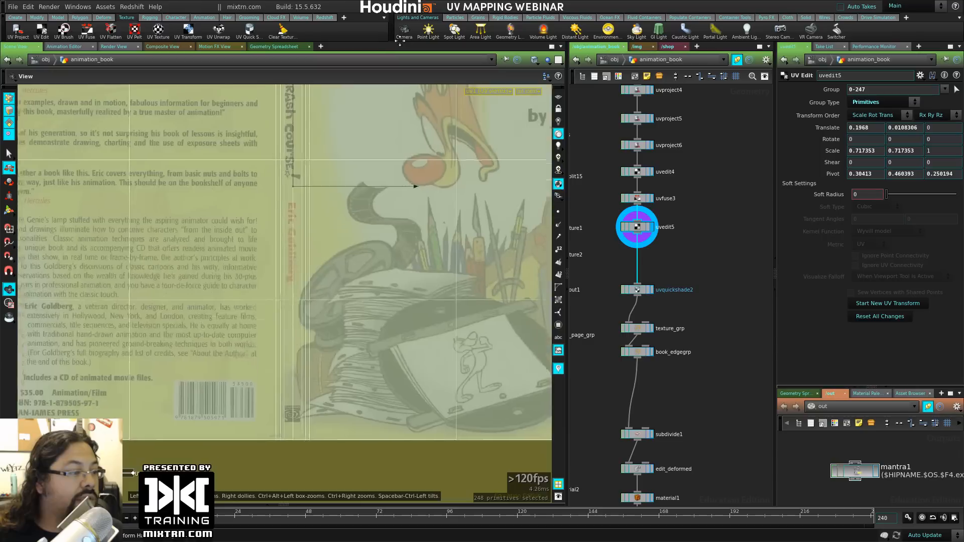
key(e)
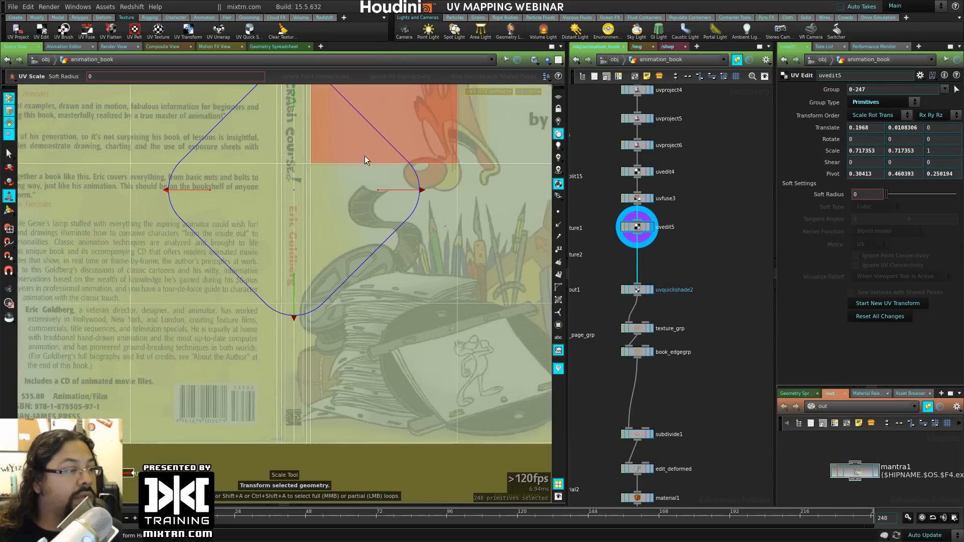
mouse_move(403, 154)
mouse_down()
mouse_move(409, 161)
mouse_move(394, 151)
mouse_up()
alt+middle_drag(382, 138, 574, 344)
alt+middle_drag(208, 345, 1, 321)
alt+middle_drag(324, 333, 316, 258)
alt+right_drag(316, 258, 221, 368)
Step: Display the transform2 node and inspect the textured book from several angles in the perspective view
middle_drag(693, 503, 735, 315)
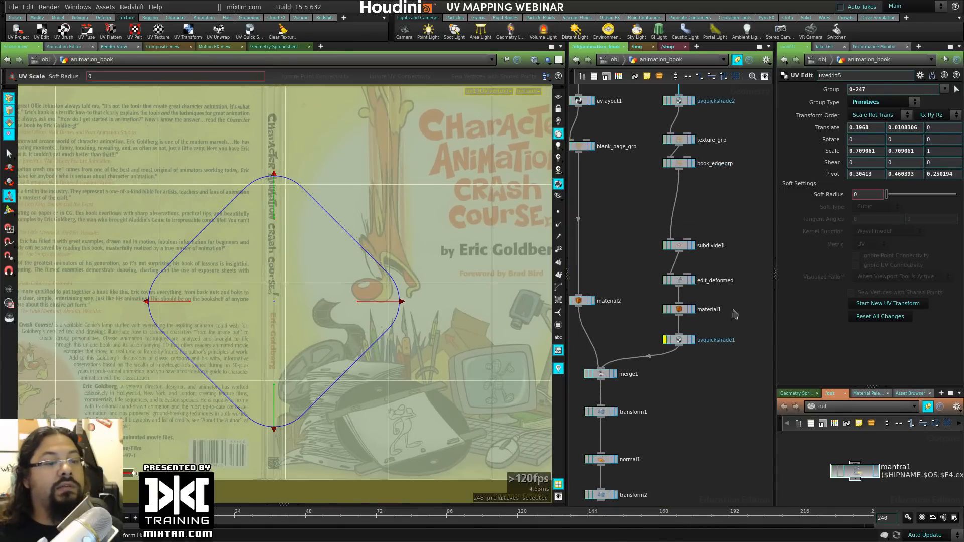
click(629, 394)
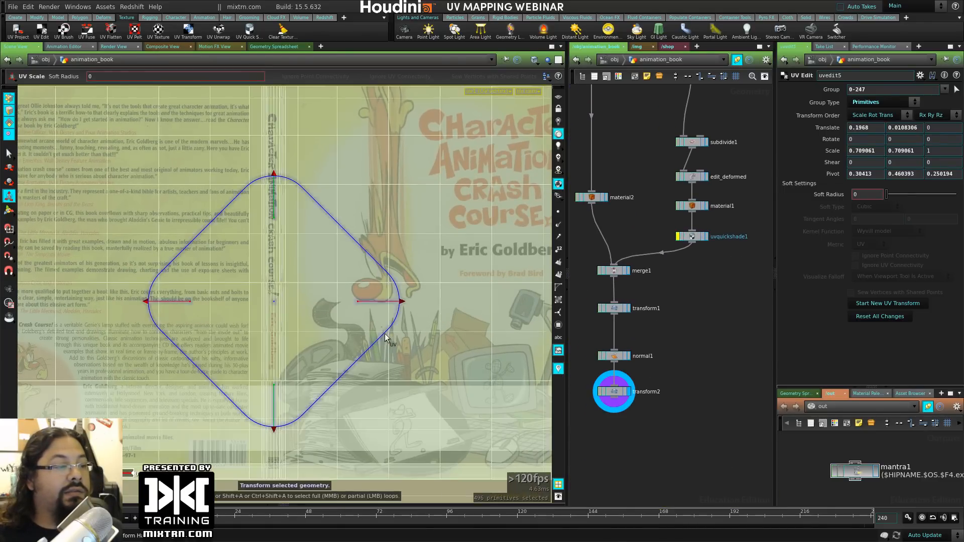
key(space+1)
alt+drag(387, 334, 297, 426)
alt+right_drag(287, 430, 410, 432)
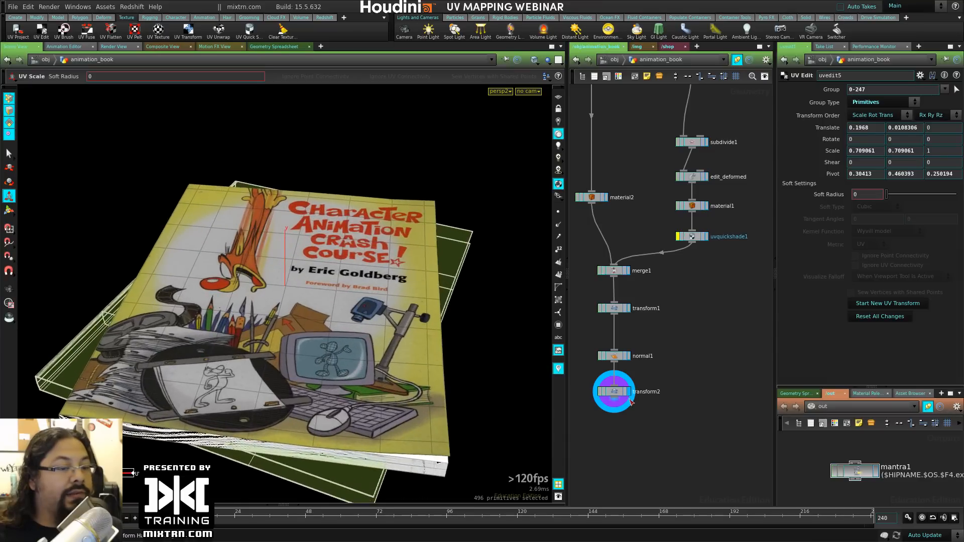
click(619, 396)
alt+drag(226, 389, 207, 371)
Step: Switch to Gwenview, view the page-edge texture side_pages_fix.jpg, and return to Houdini
middle_drag(640, 125, 699, 333)
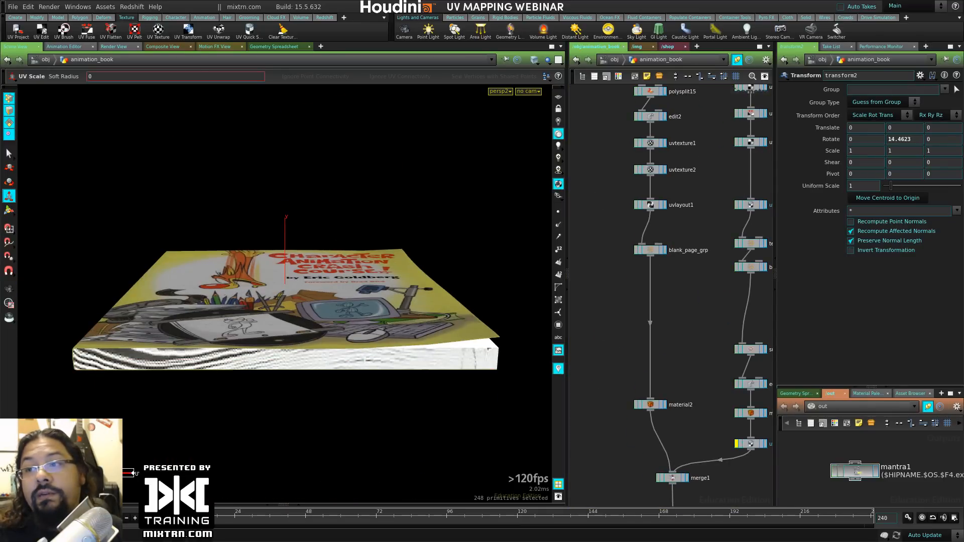
key(alt+Tab)
scroll(528, 463, down, 10)
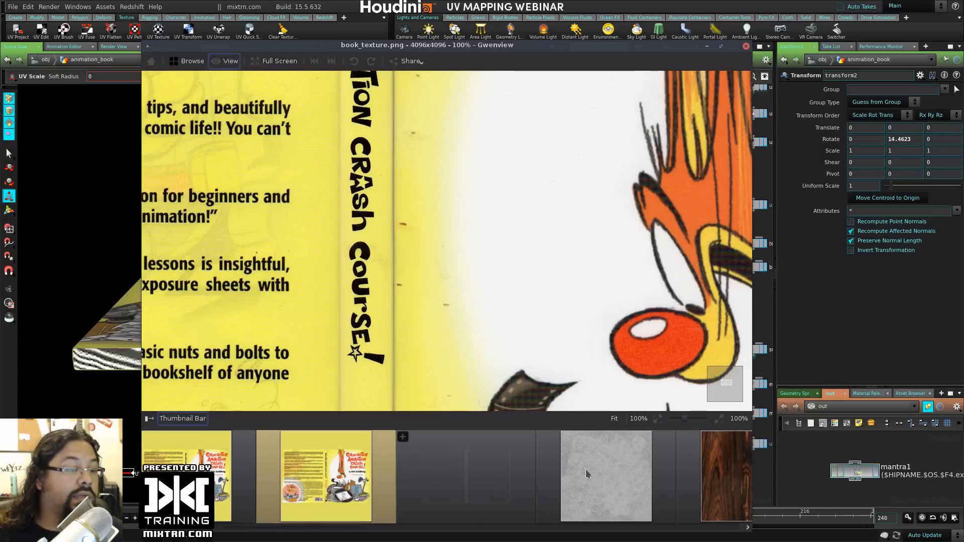
scroll(592, 484, down, 2)
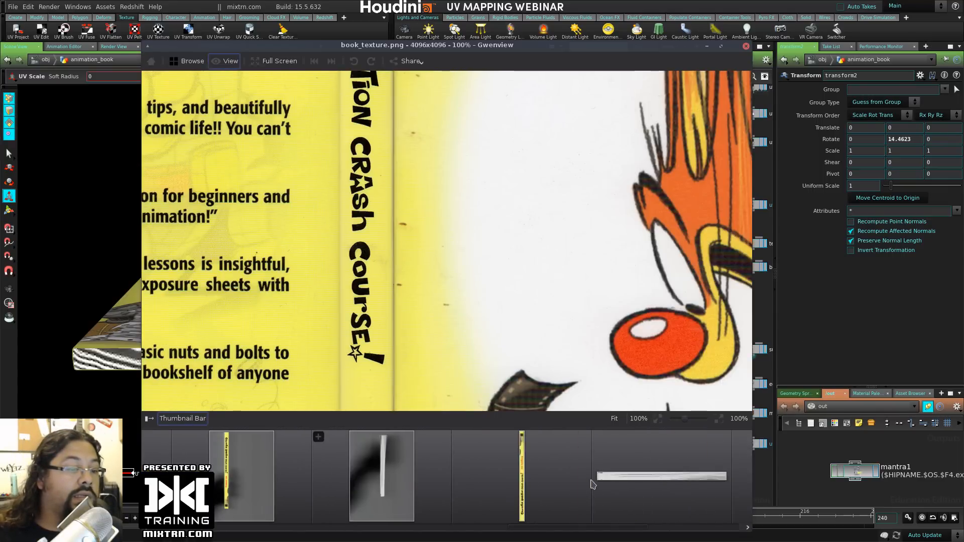
click(594, 477)
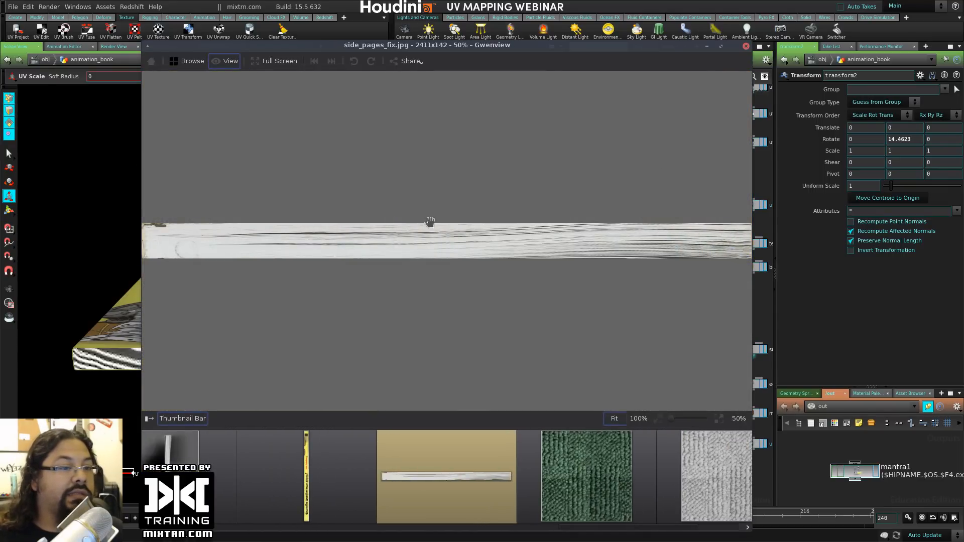
key(alt+Tab)
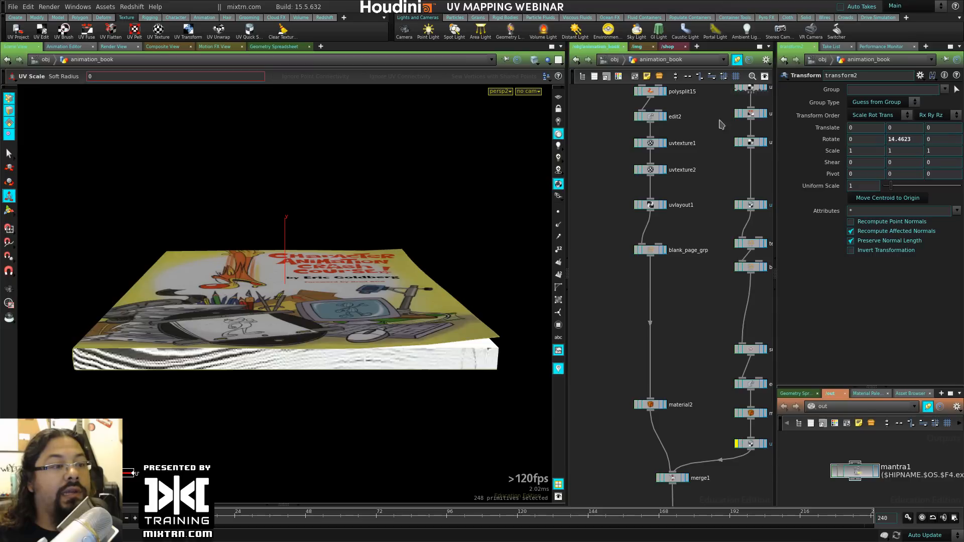
Step: Select the uvlayout1 node in the page block's branch and display its result
click(662, 205)
click(655, 206)
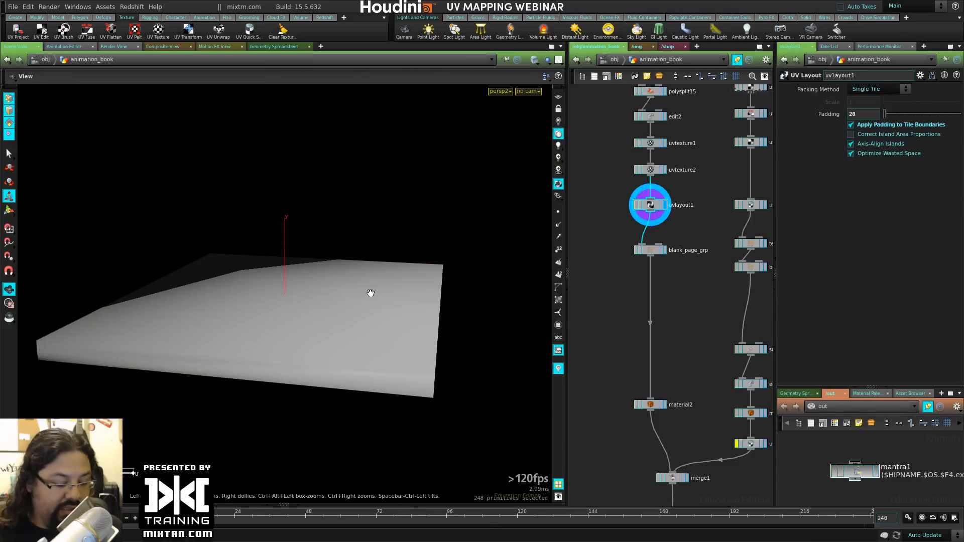
Step: Show the page block's UVs in the UV view and set the UV background image to $JOB/tex/side_pages_fix.jpg
key(space+5)
key(h)
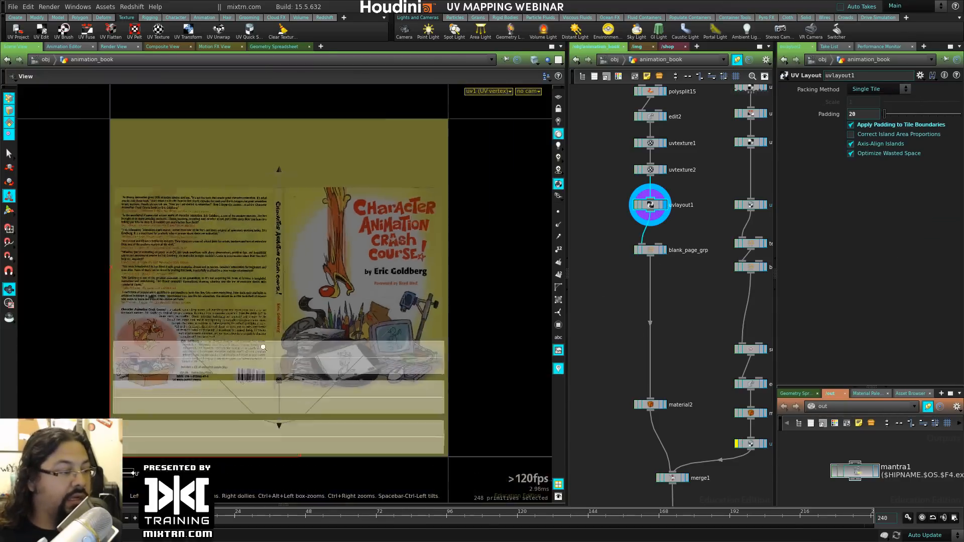
key(d)
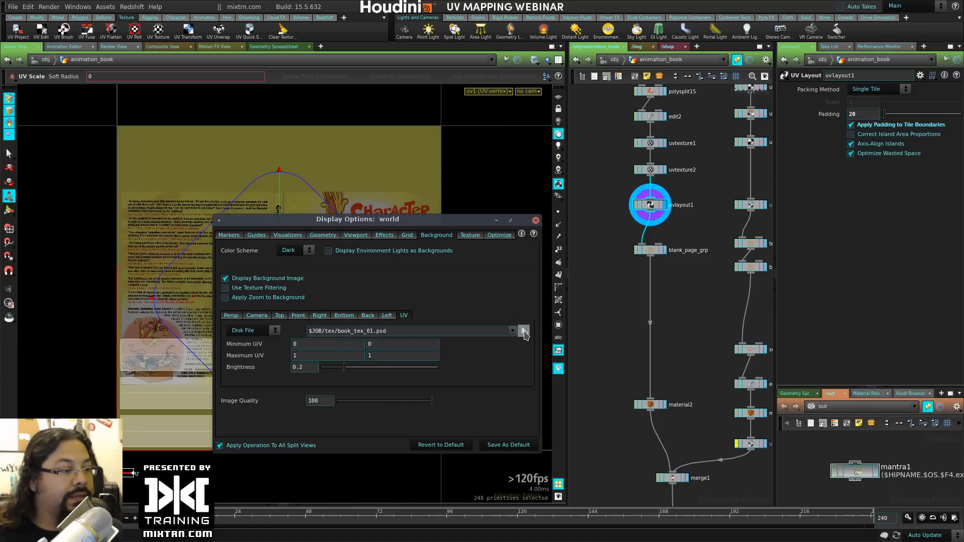
click(523, 331)
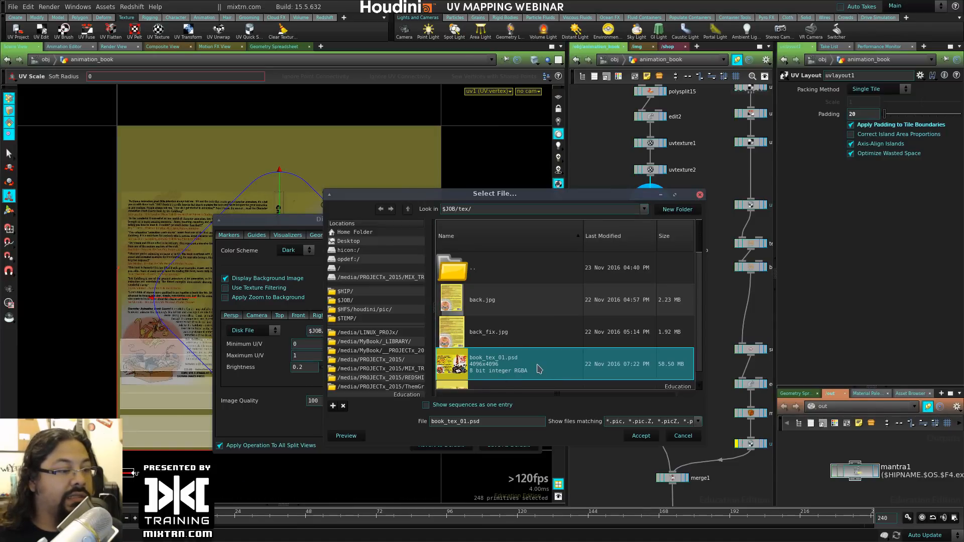
drag(698, 232, 698, 253)
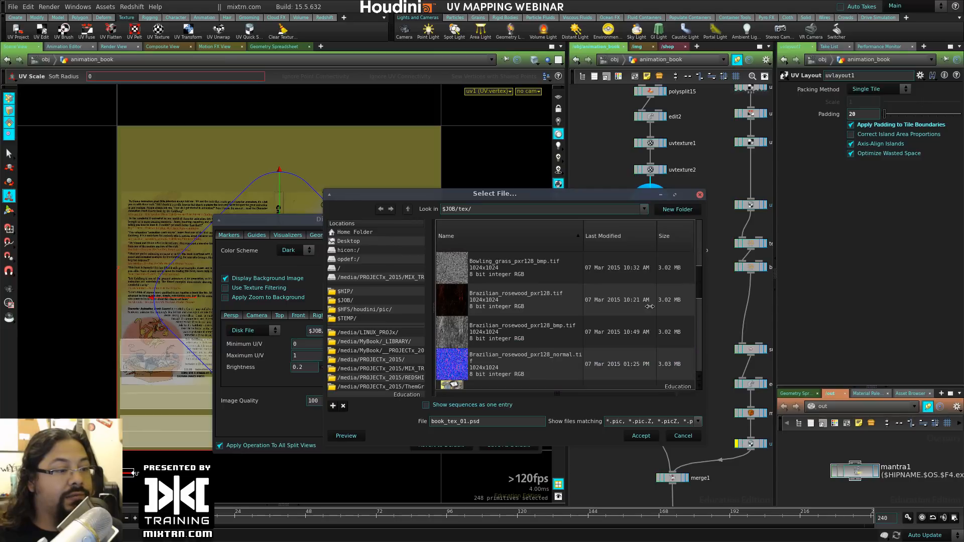
scroll(512, 344, down, 10)
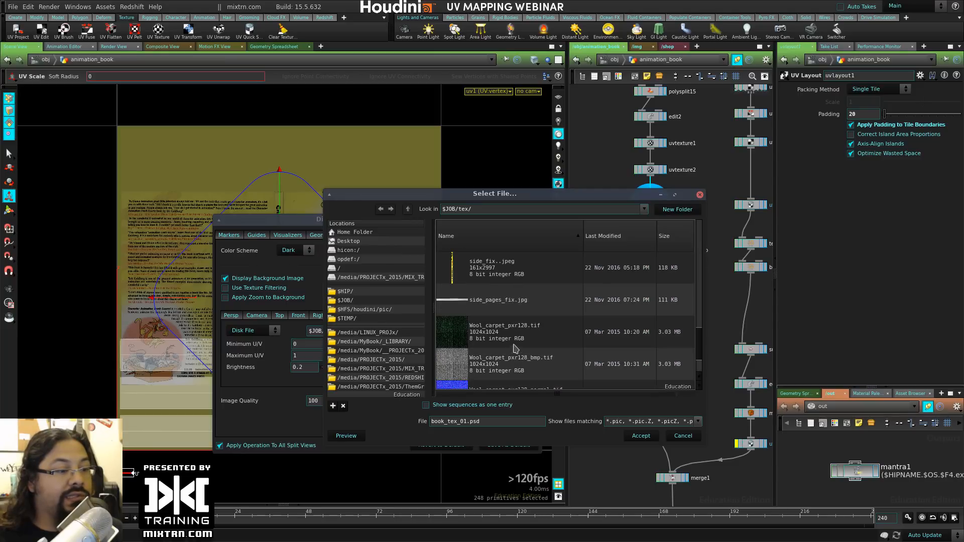
click(514, 310)
click(641, 436)
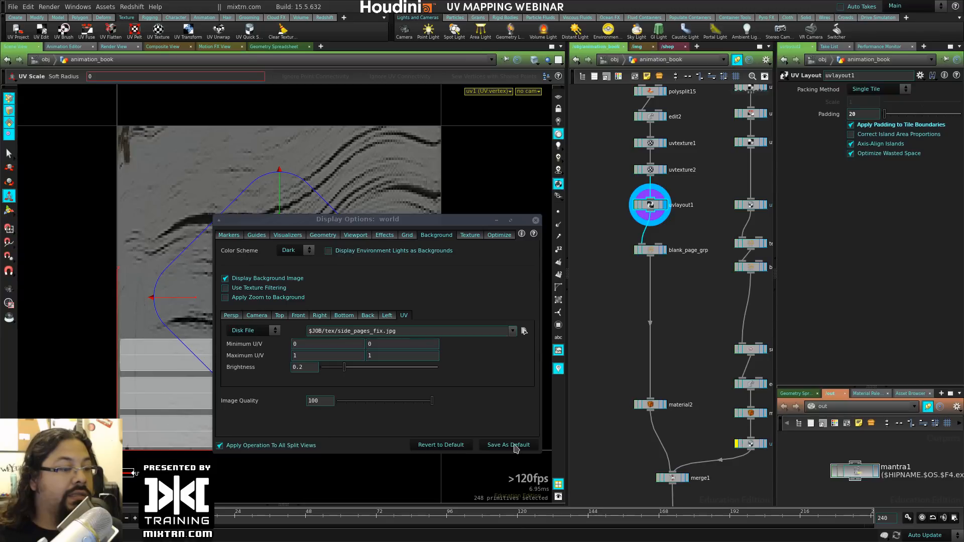
click(536, 221)
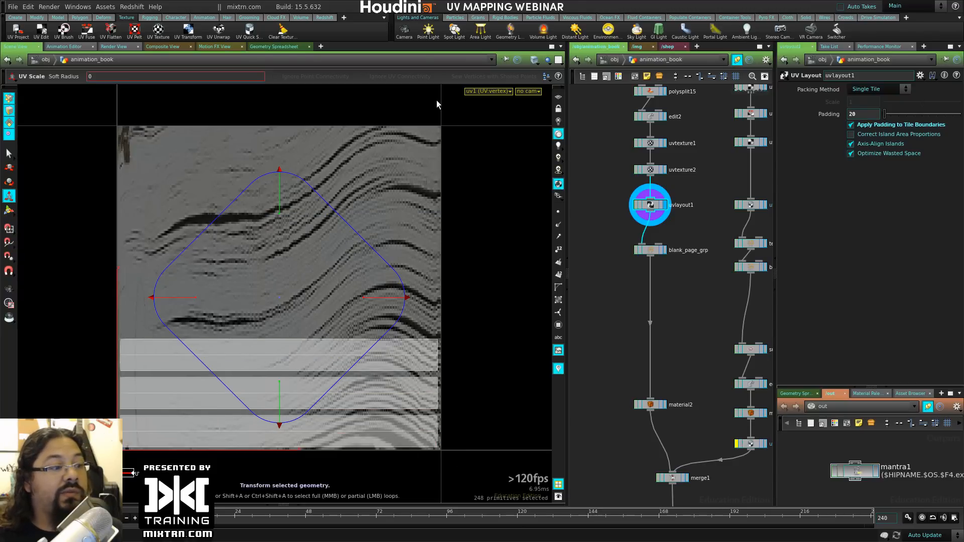
Step: Insert a UV Transform node between uvlayout1 and blank_page_grp in the page block's branch
middle_drag(680, 216, 650, 296)
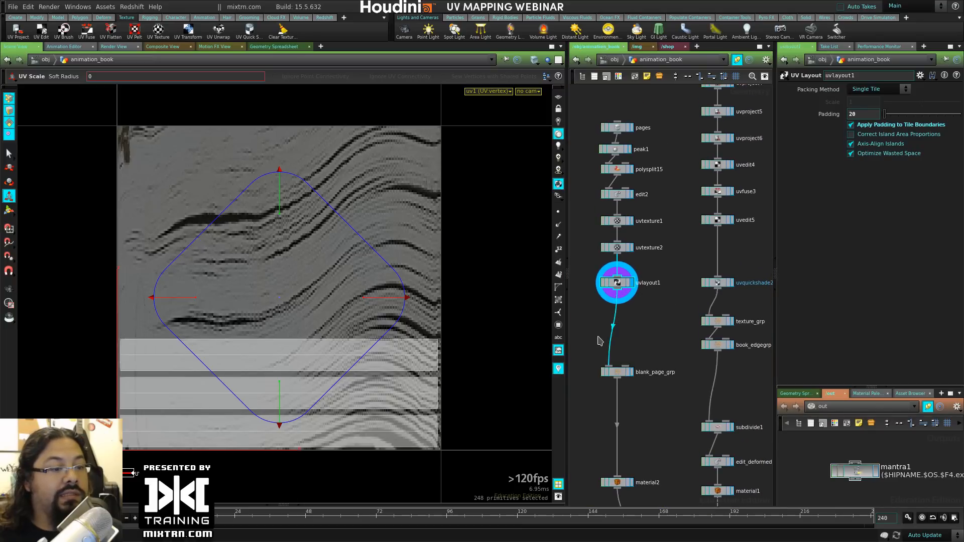
key(Tab)
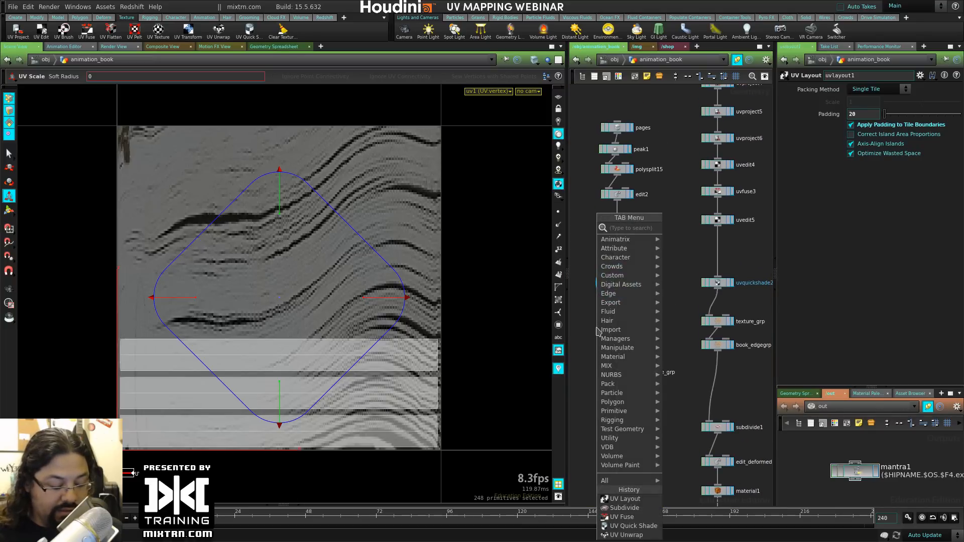
text(uv t)
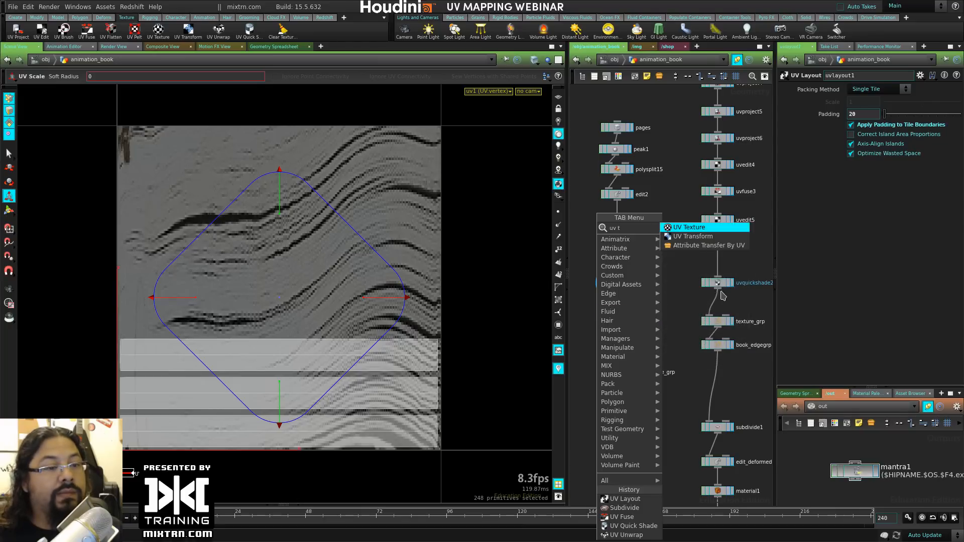
click(696, 237)
click(618, 317)
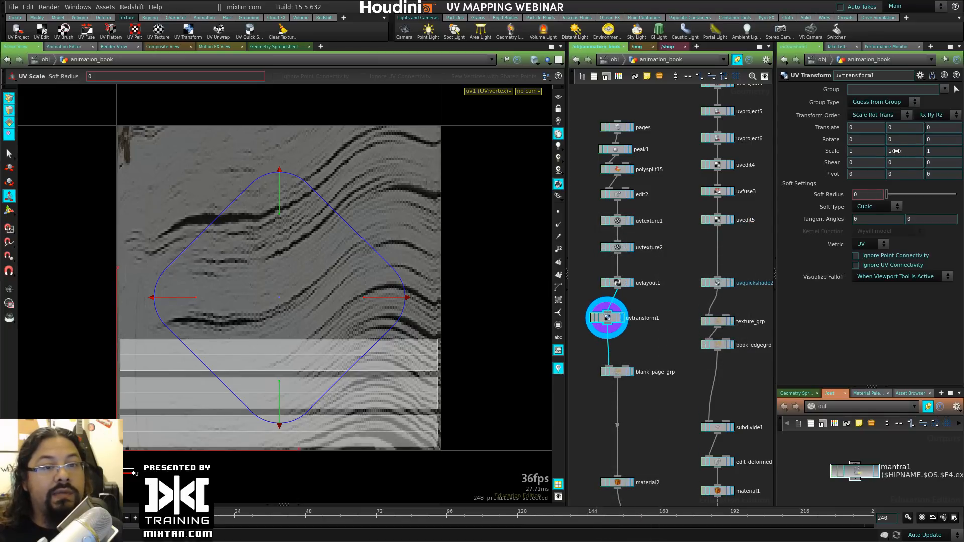
Step: Set the page UVs' Y scale to 9.7 and display the material2 node to check the page edges in perspective
middle_drag(895, 151, 957, 150)
key(space)
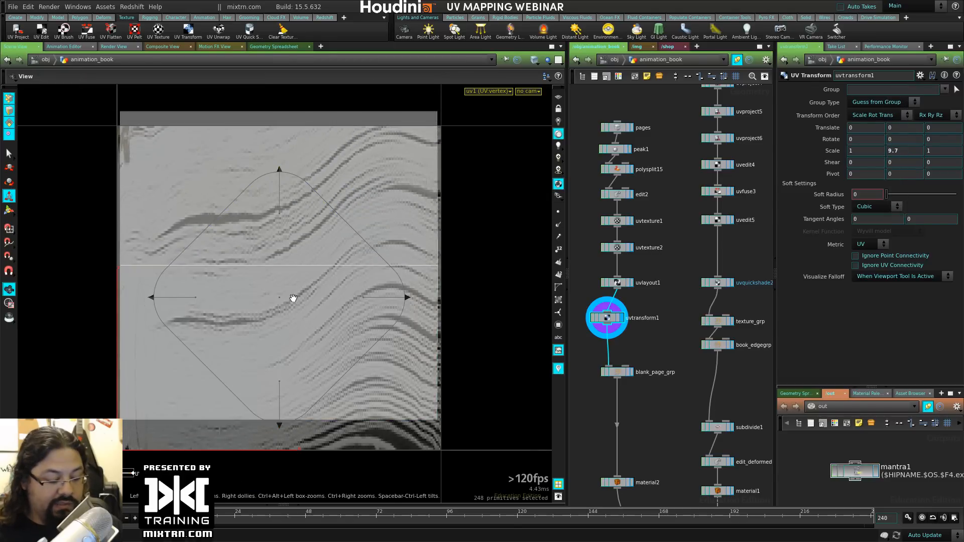
key(1)
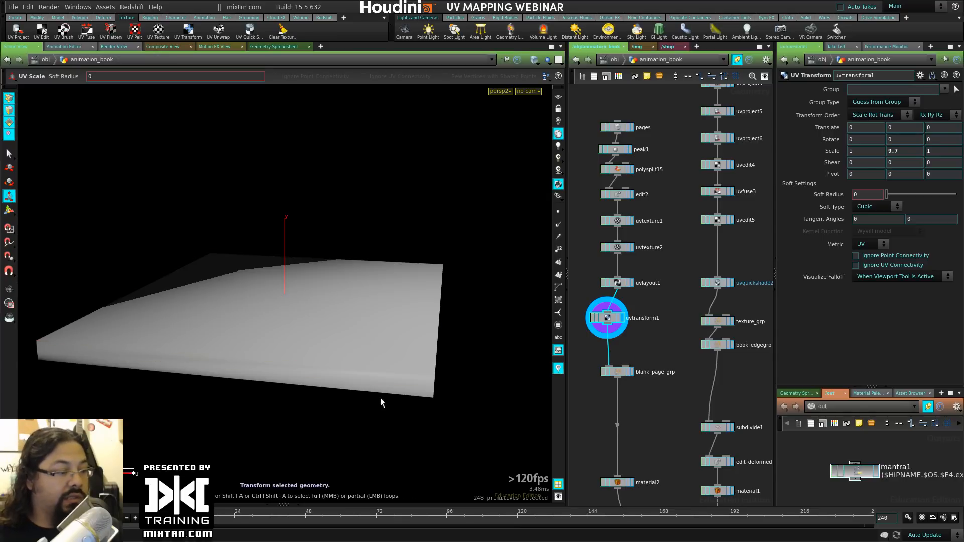
middle_drag(645, 419, 638, 314)
click(624, 380)
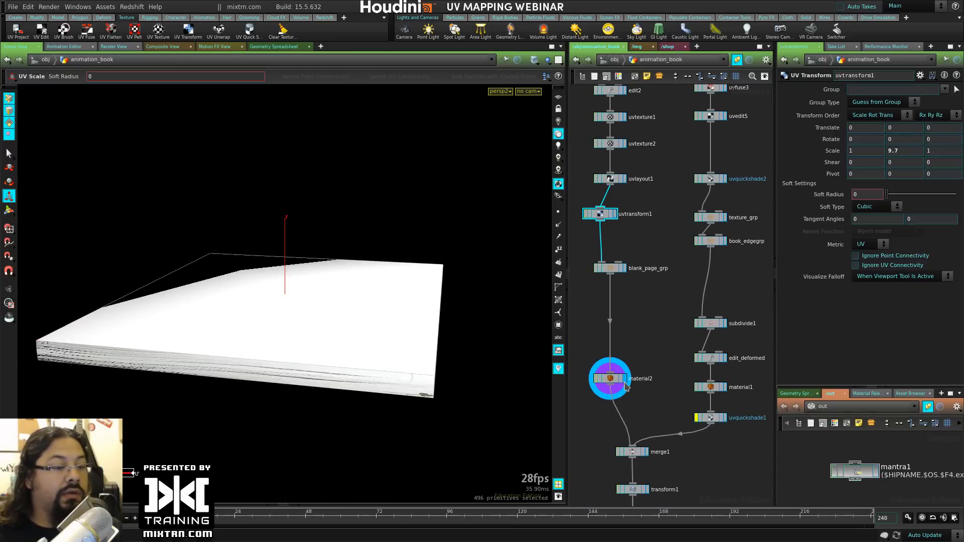
key(space)
drag(269, 426, 314, 387)
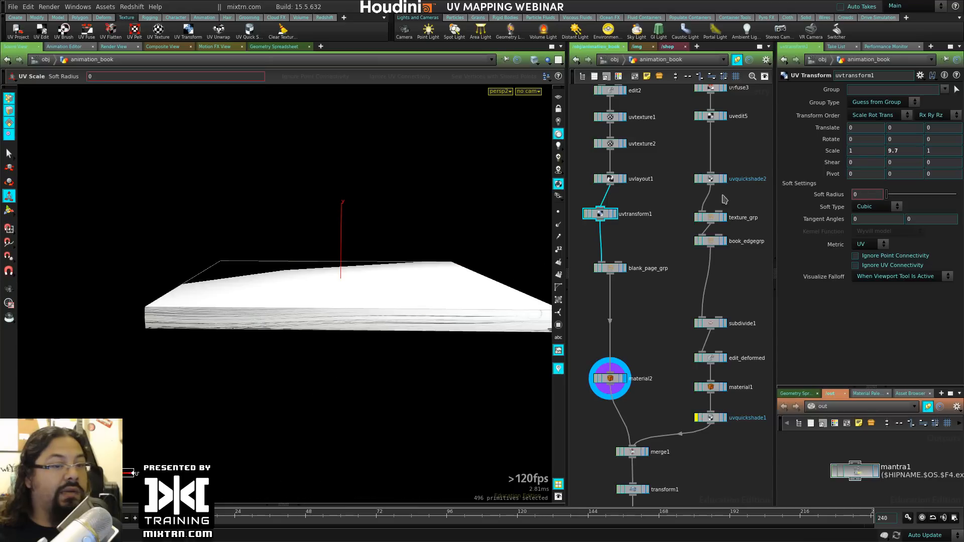
Step: Increase the Y scale of the page UVs to 15.7 and inspect the page-edge texture from another angle
middle_drag(906, 152, 933, 134)
middle_drag(378, 421, 231, 430)
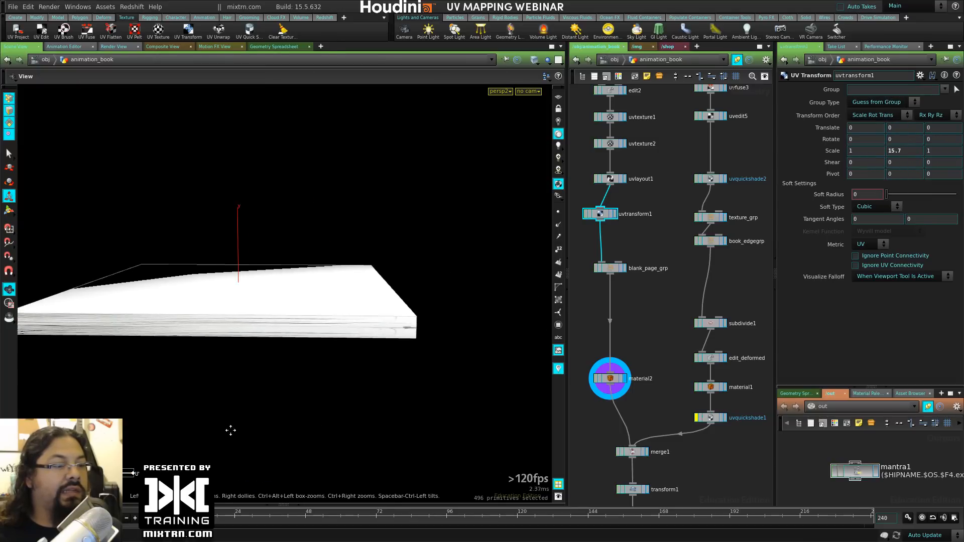
drag(230, 430, 256, 411)
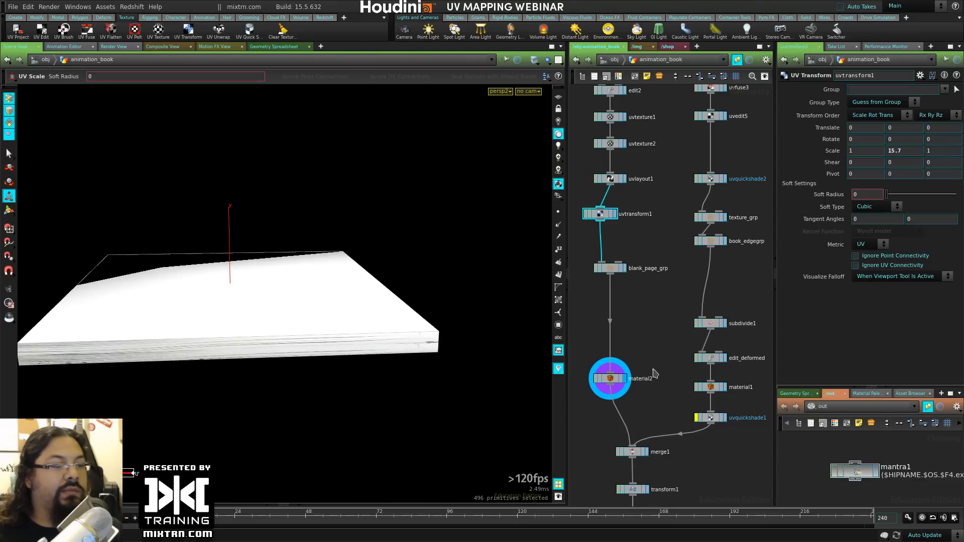
Step: Display the transform2 node and inspect the complete book with its cover and page edges
middle_drag(654, 374, 646, 105)
click(638, 305)
drag(281, 401, 316, 400)
drag(440, 355, 357, 439)
middle_drag(680, 240, 686, 290)
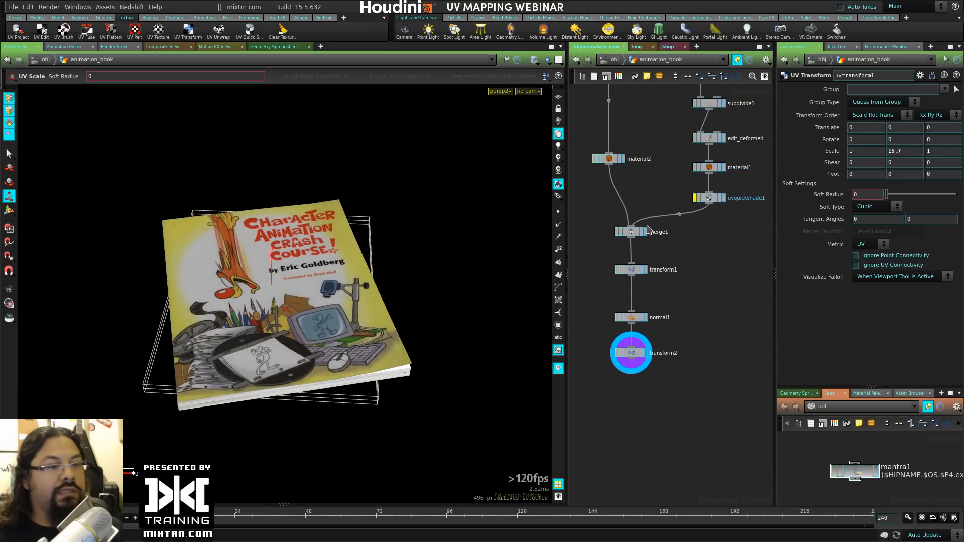
Step: Step through the results of merge1, transform1, normal1 and transform2 in the perspective view
click(646, 232)
drag(396, 321, 420, 315)
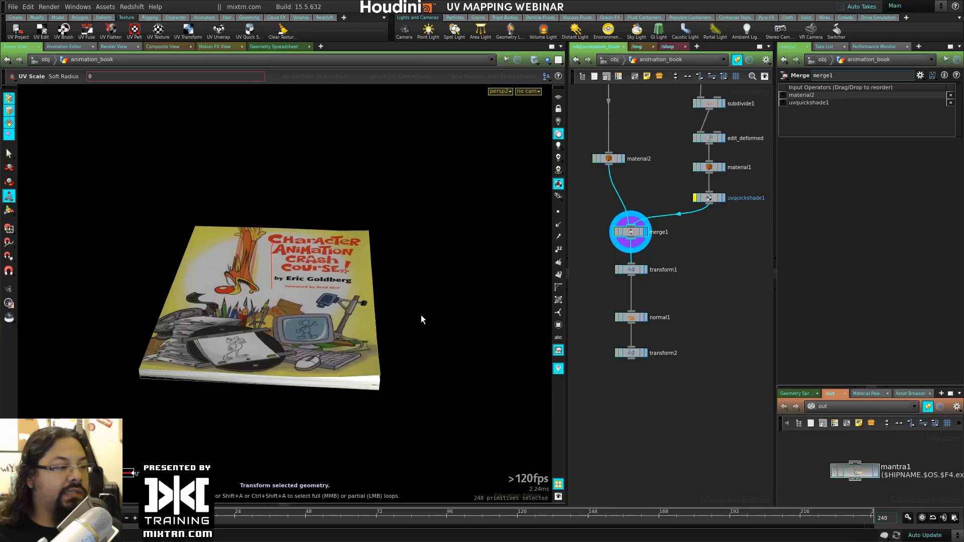
key(space+5)
key(space+1)
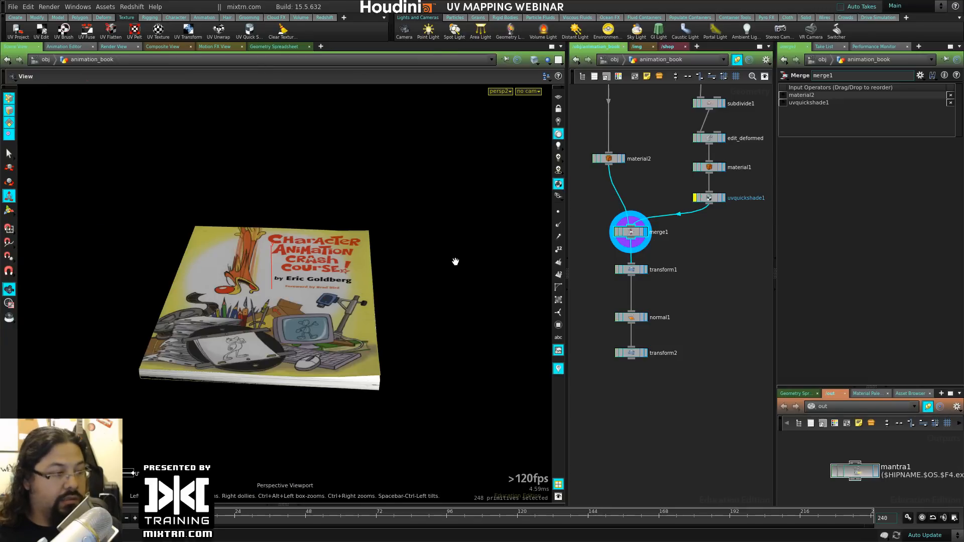
key(Escape)
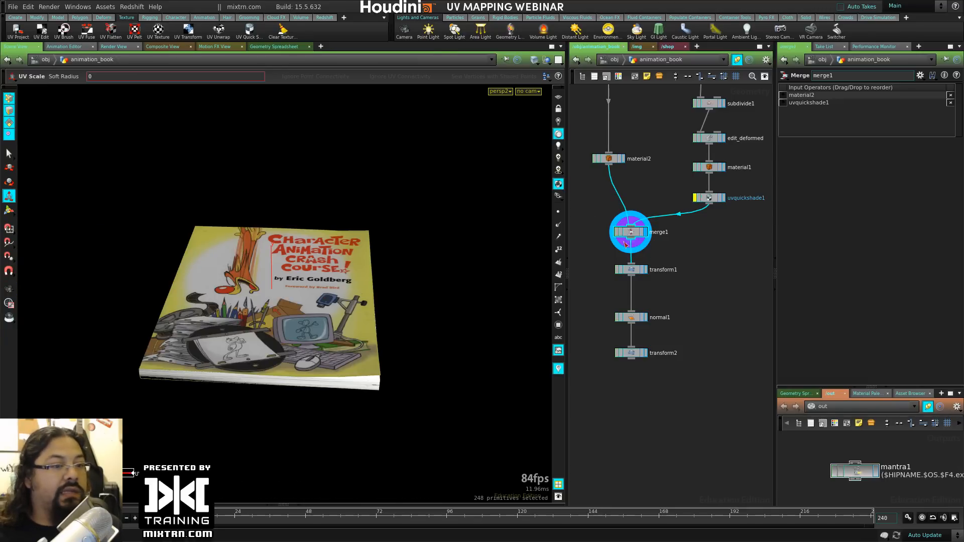
click(646, 271)
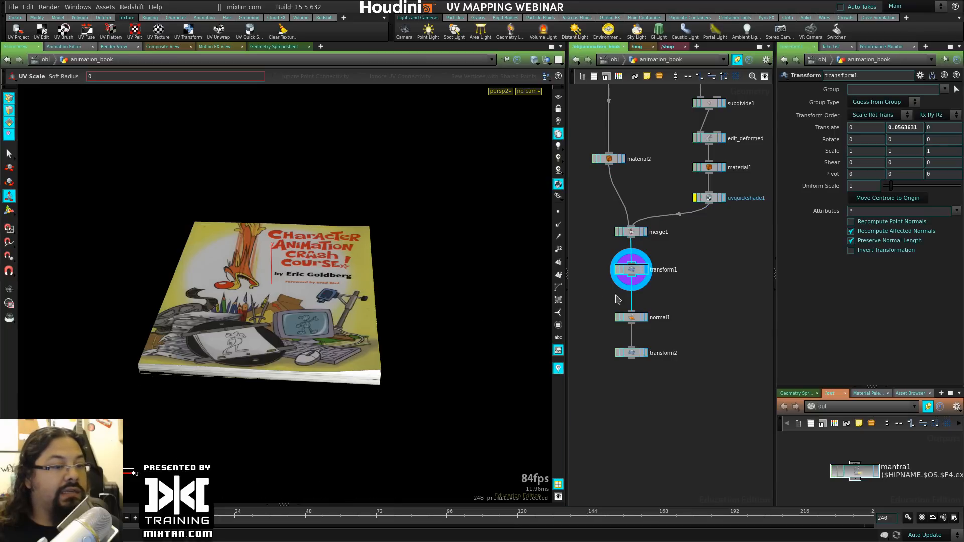
click(645, 320)
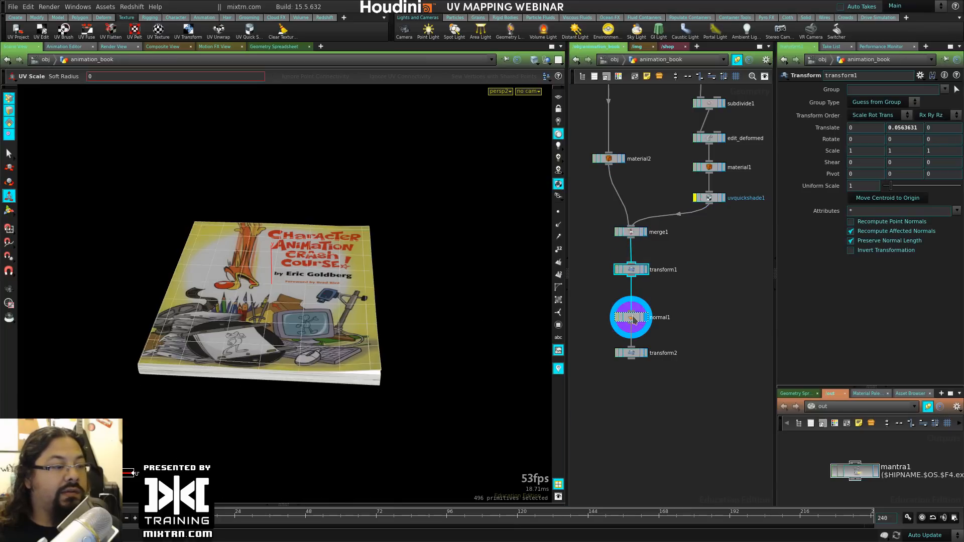
click(645, 356)
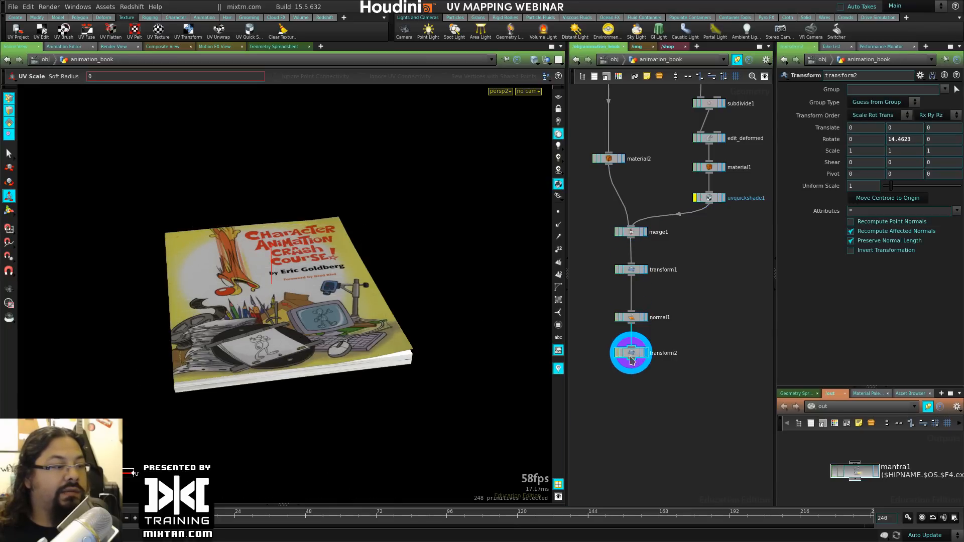
Step: Return to the object level and make the table and floor objects visible in the scene
click(613, 60)
click(644, 265)
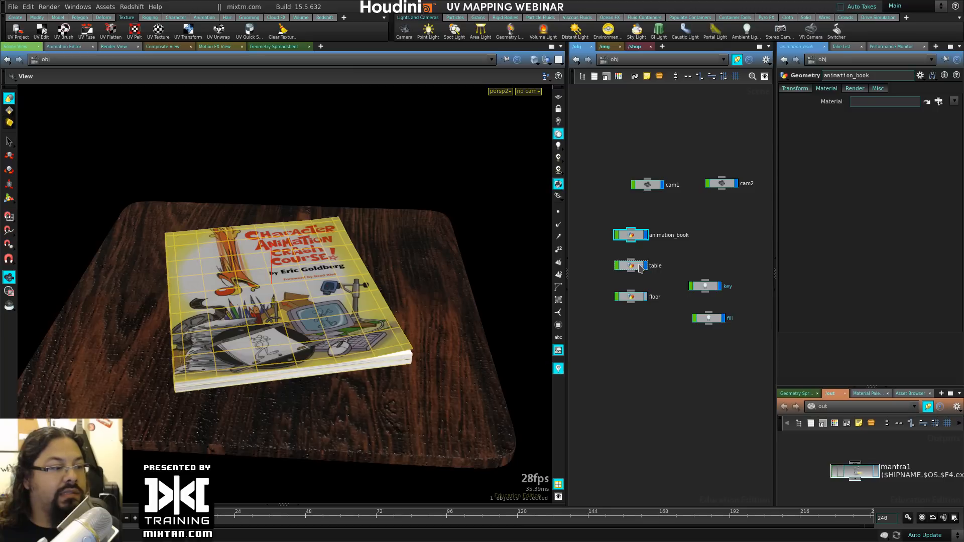
click(633, 266)
click(645, 296)
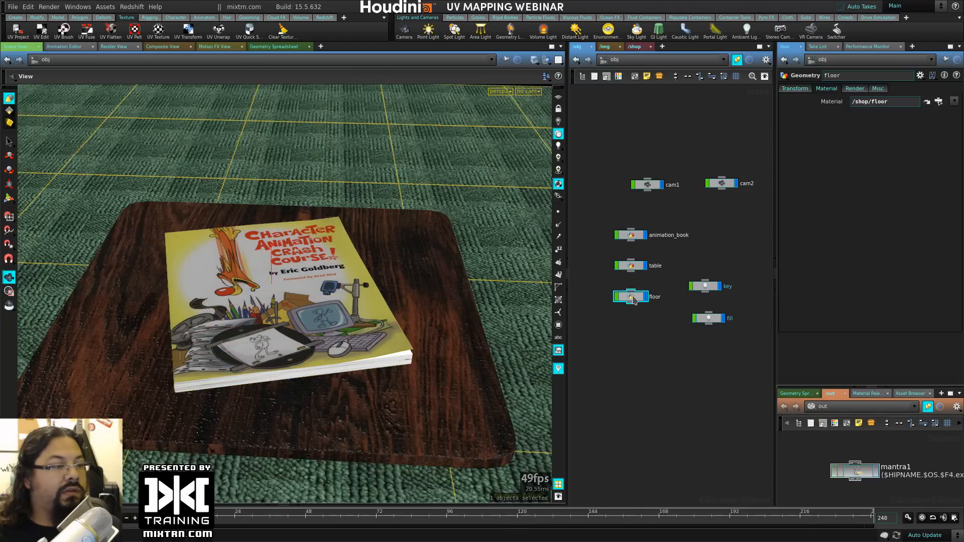
Step: Review the uvtexture1 node inside the floor object, then return to the object level
double_click(638, 297)
click(632, 257)
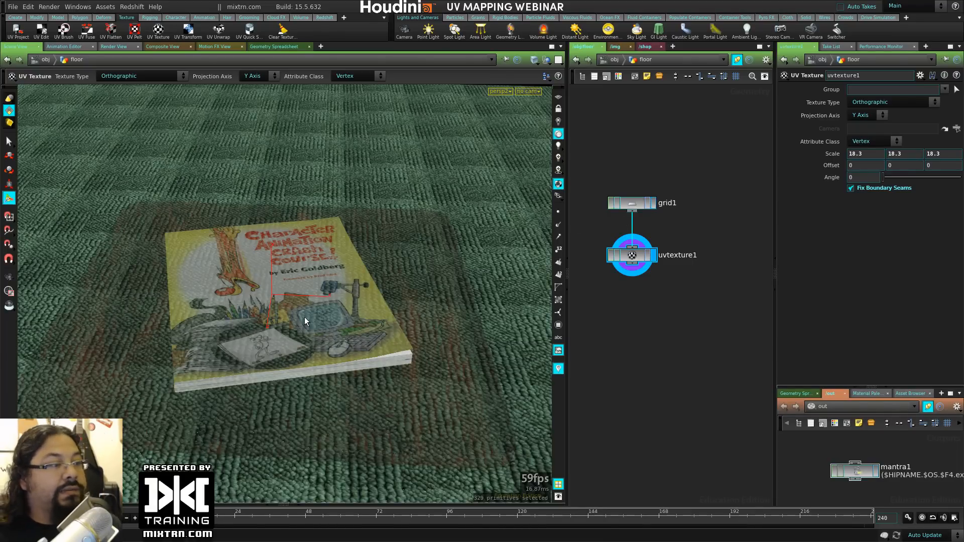
click(595, 245)
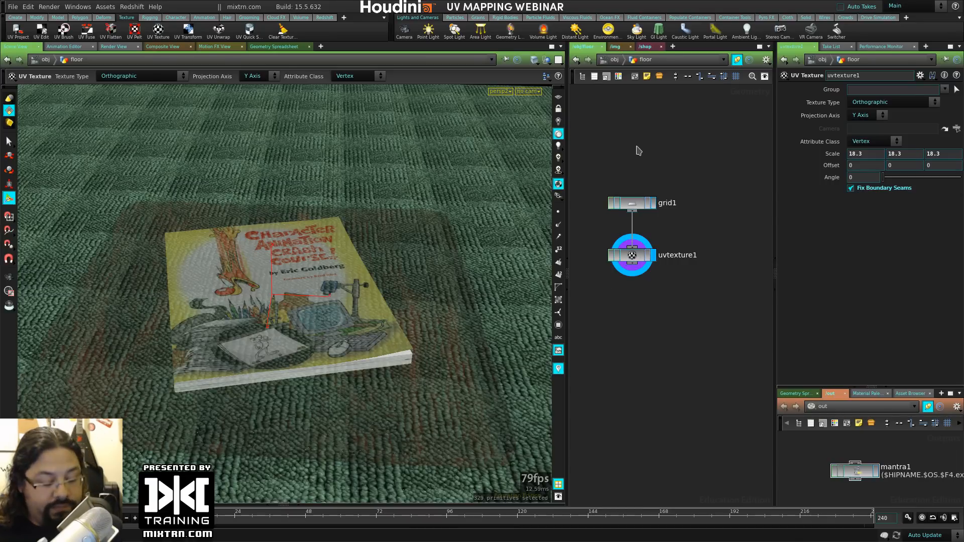
key(u)
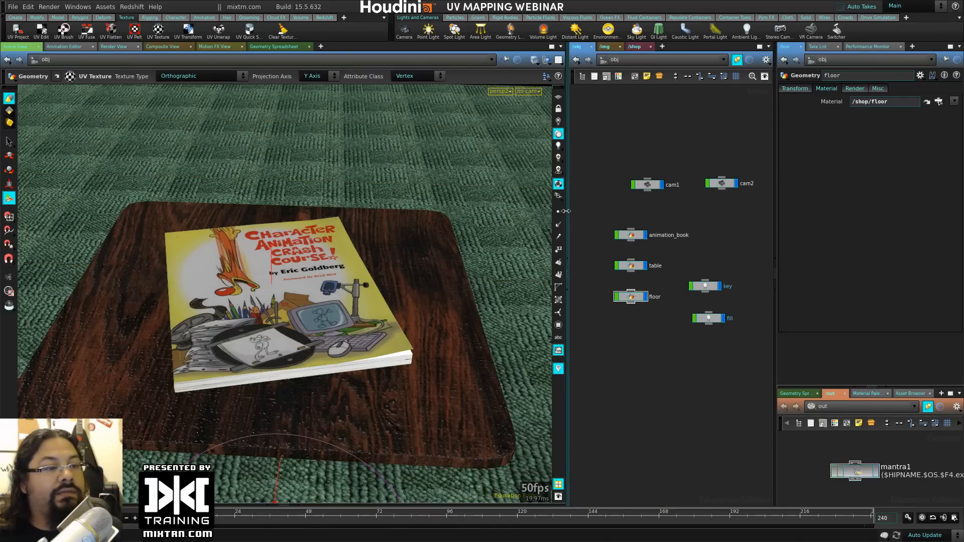
Step: Zoom out from the scene and turn on the display of cameras and lights in the viewport
alt+right_drag(362, 296, 198, 323)
alt+drag(198, 322, 304, 310)
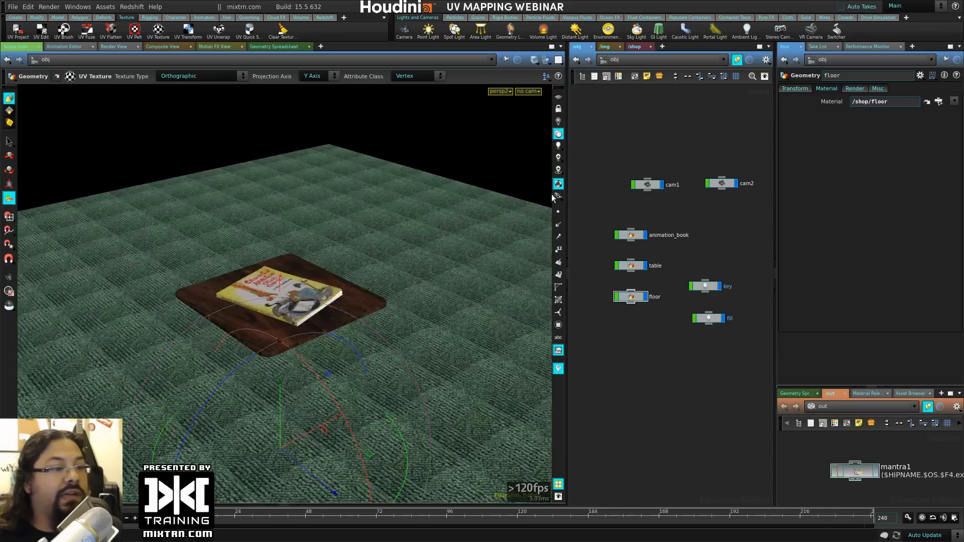
click(558, 196)
click(584, 218)
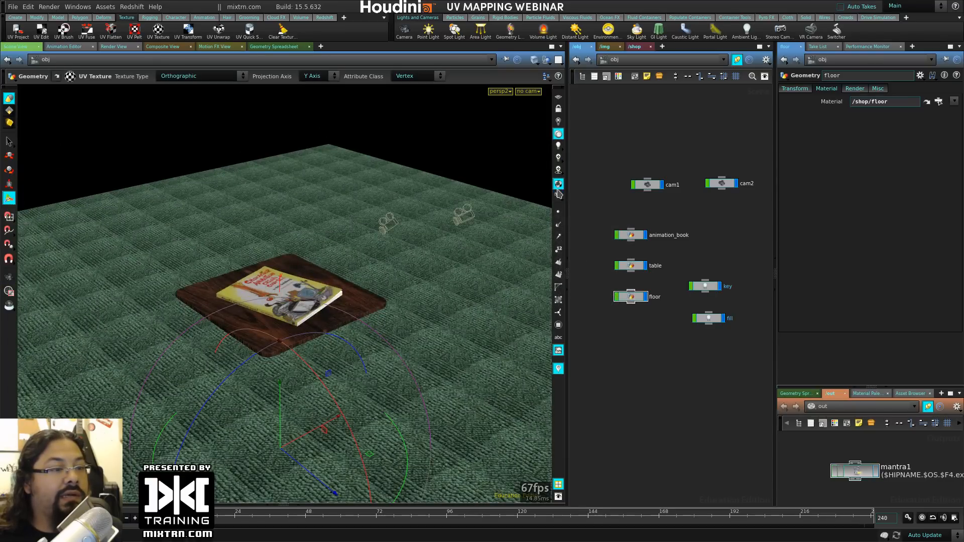
click(558, 197)
click(574, 225)
Step: Examine the light placement from a wider view and select envlight1 to review its environment light settings
mouse_move(226, 347)
alt+mouse_down()
mouse_move(320, 354)
mouse_move(243, 351)
alt+mouse_up()
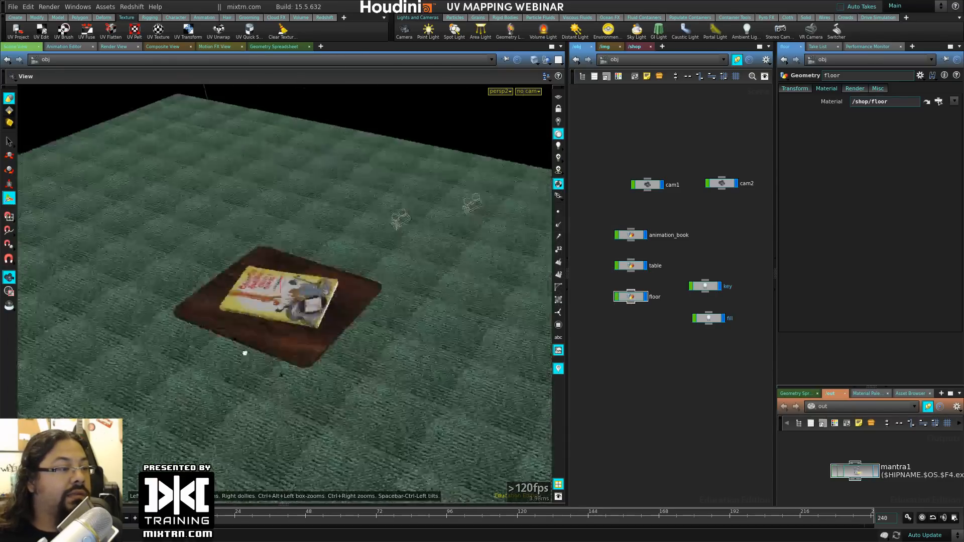
alt+right_drag(243, 351, 123, 362)
alt+drag(122, 361, 381, 244)
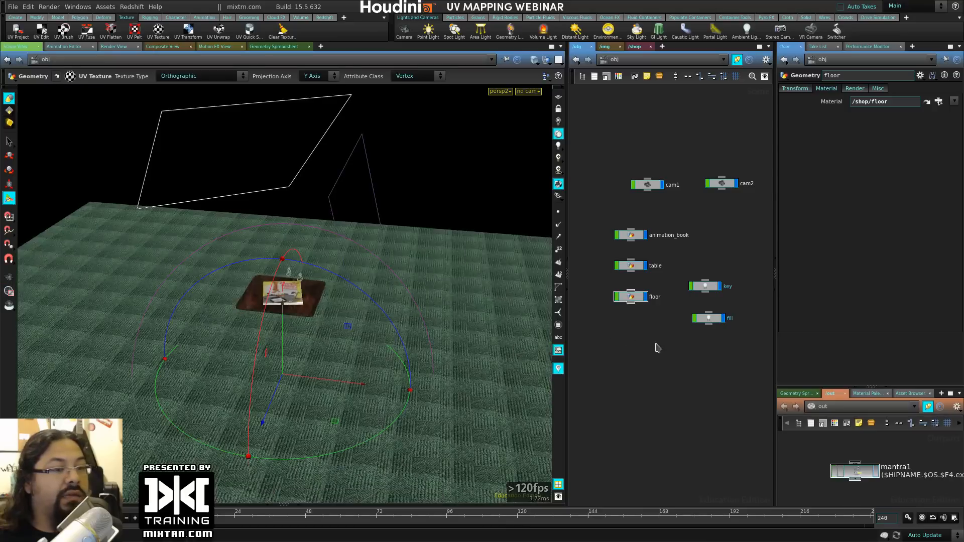
middle_drag(709, 326, 631, 312)
click(683, 270)
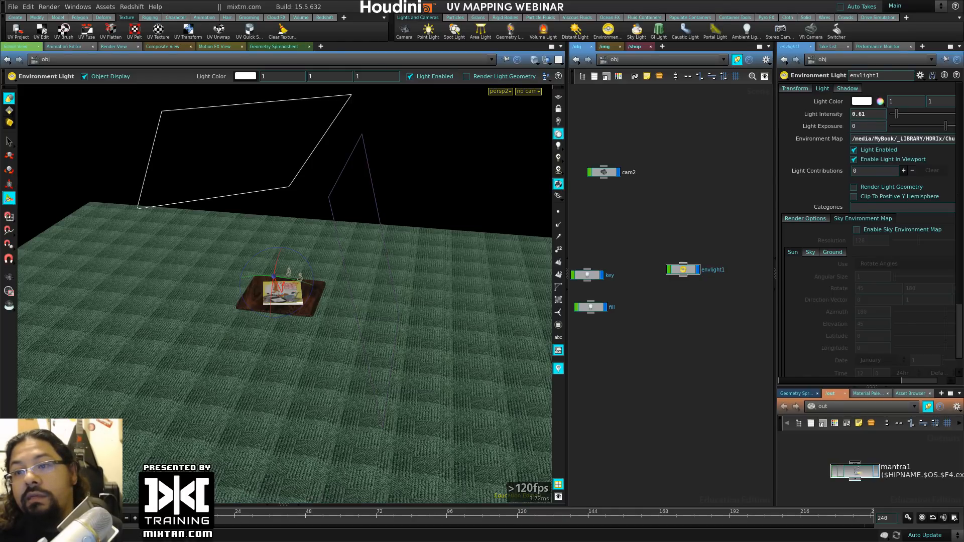
Step: Switch to the other Houdini session with the character UV layout and maximize its window
key(alt+Tab)
double_click(600, 75)
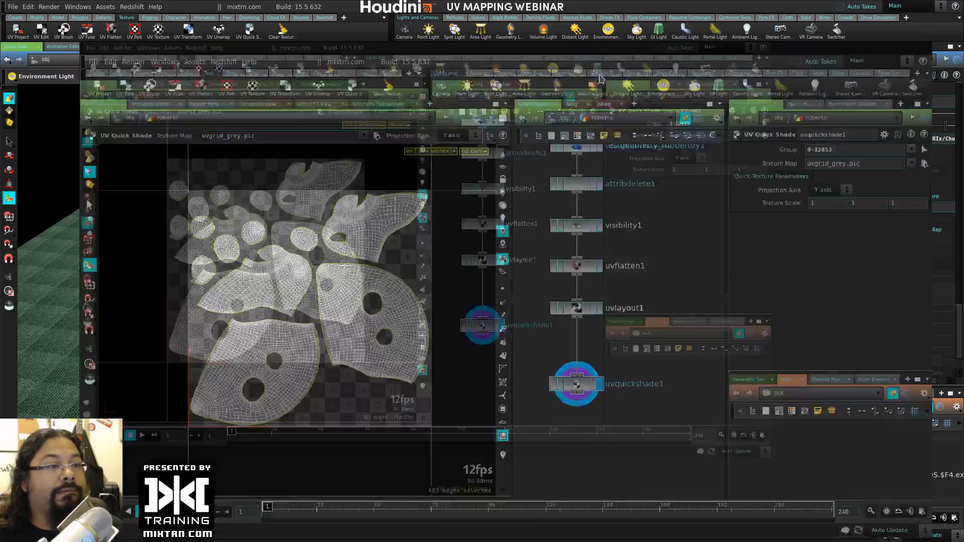
Step: Return to the object level, switch the viewport to the perspective view and hide the roberto object
click(529, 59)
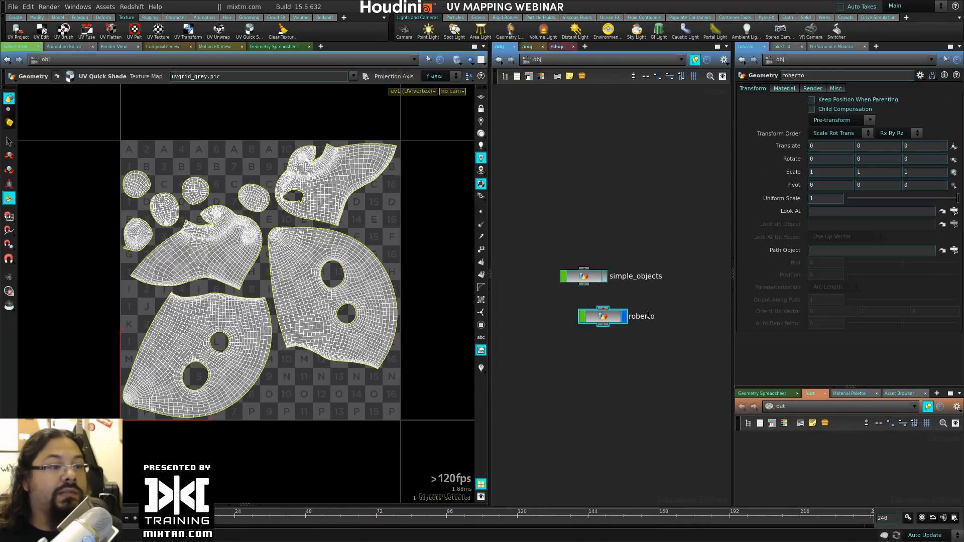
click(593, 219)
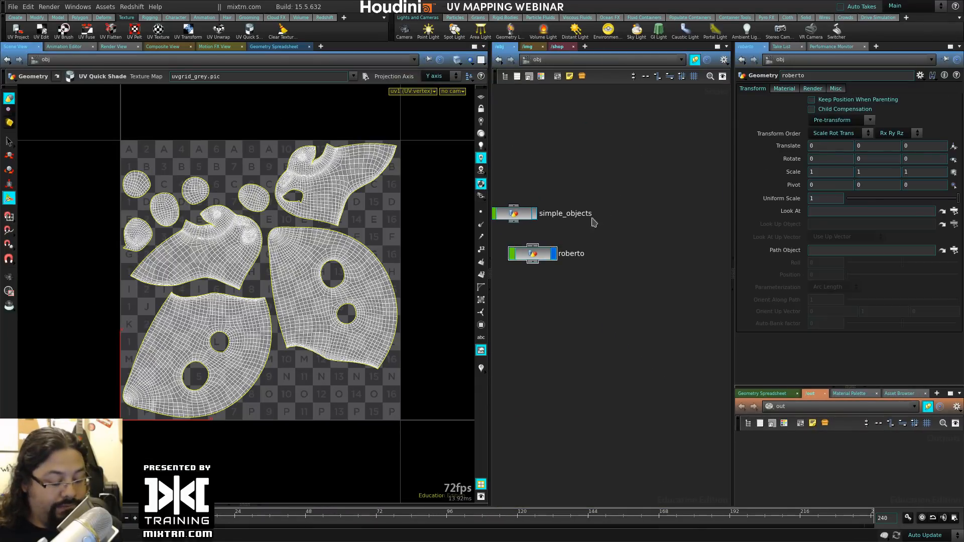
key(space+1)
key(h)
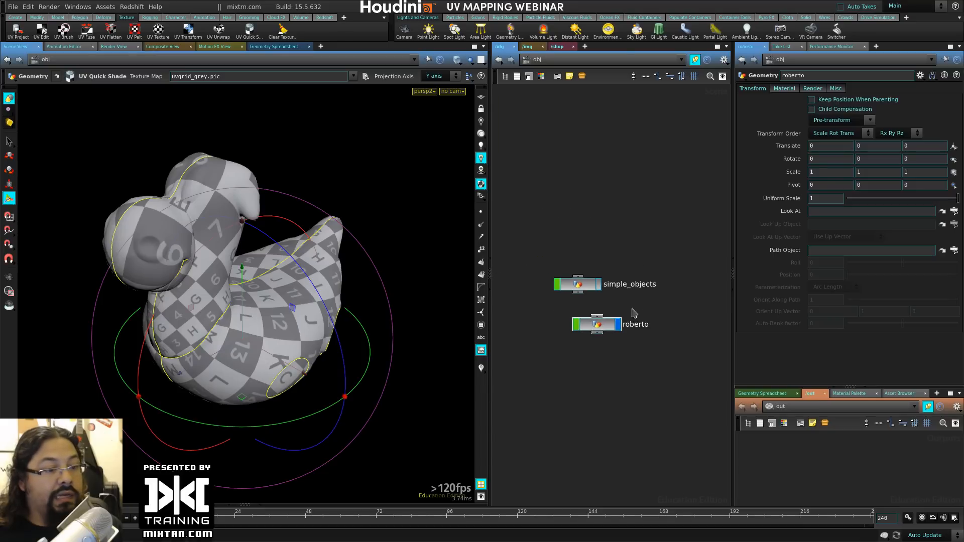
click(618, 324)
Step: Create a Grid object in the network near simple_objects and go inside it
key(Tab)
text(gr)
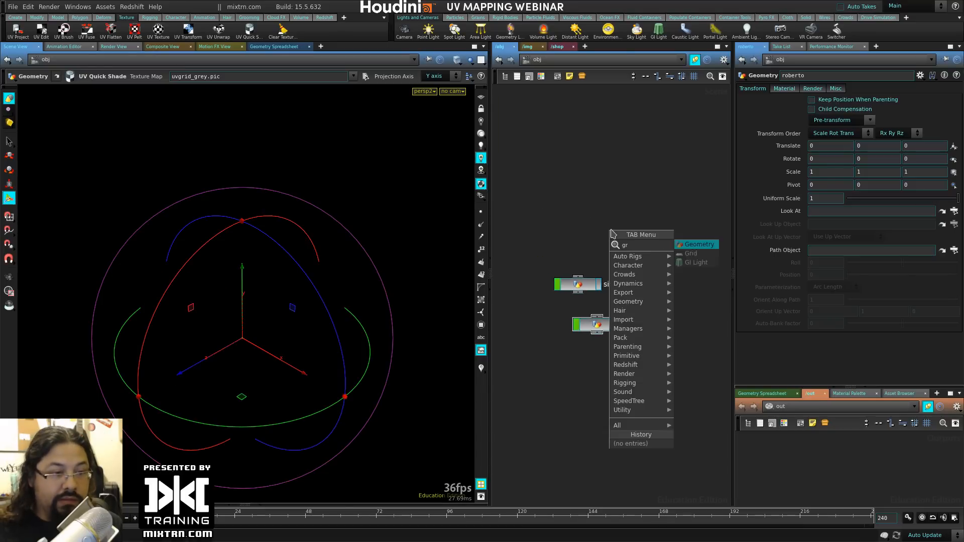
key(Return)
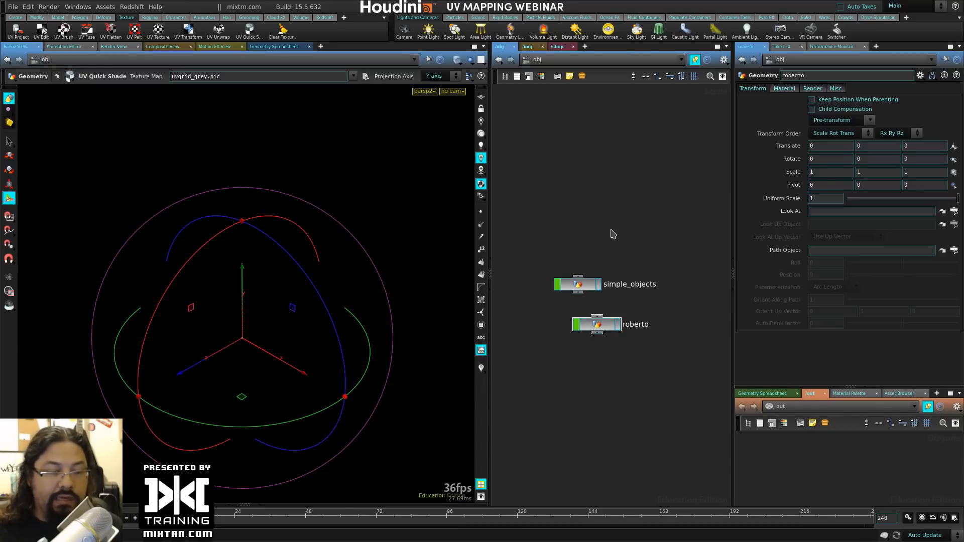
click(612, 231)
drag(613, 231, 582, 197)
double_click(581, 196)
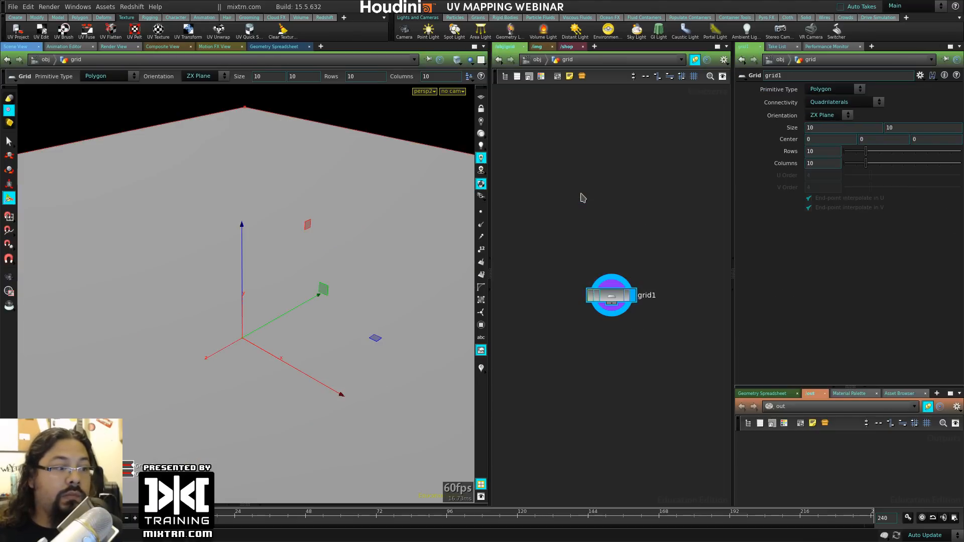
alt+right_drag(216, 302, 152, 306)
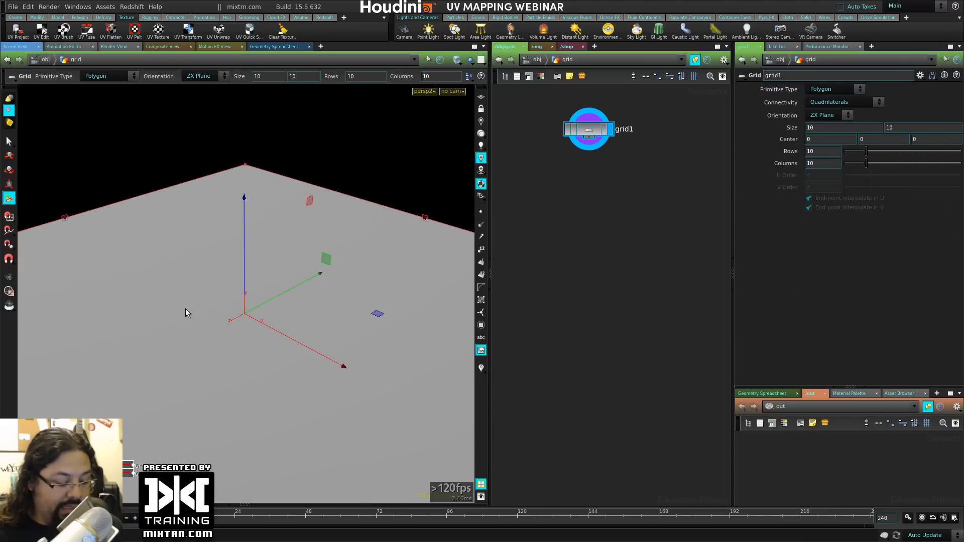
key(s)
key(4)
alt+right_drag(212, 306, 146, 318)
alt+drag(146, 317, 173, 324)
right_drag(174, 325, 146, 355)
key(s)
drag(112, 169, 224, 442)
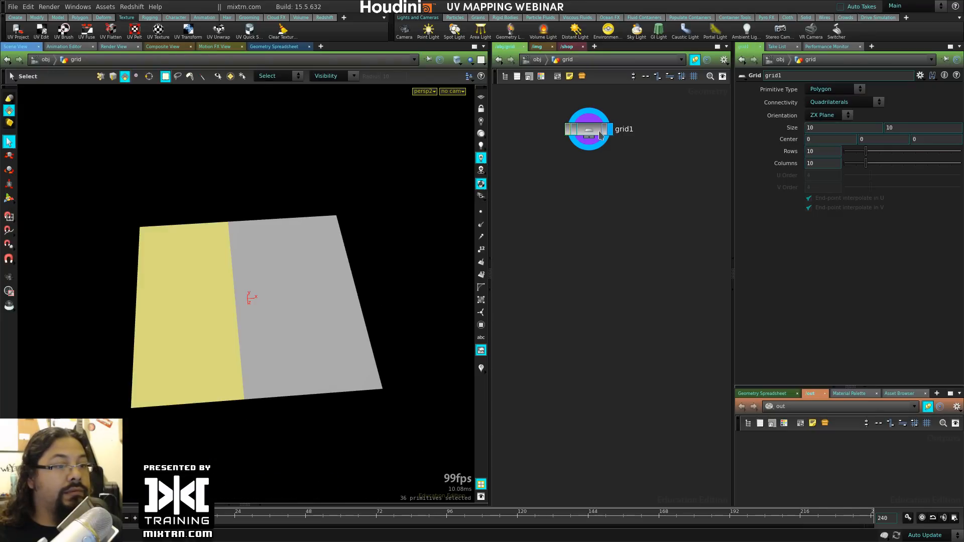
key(Escape)
drag(389, 330, 376, 327)
alt+right_drag(376, 327, 347, 329)
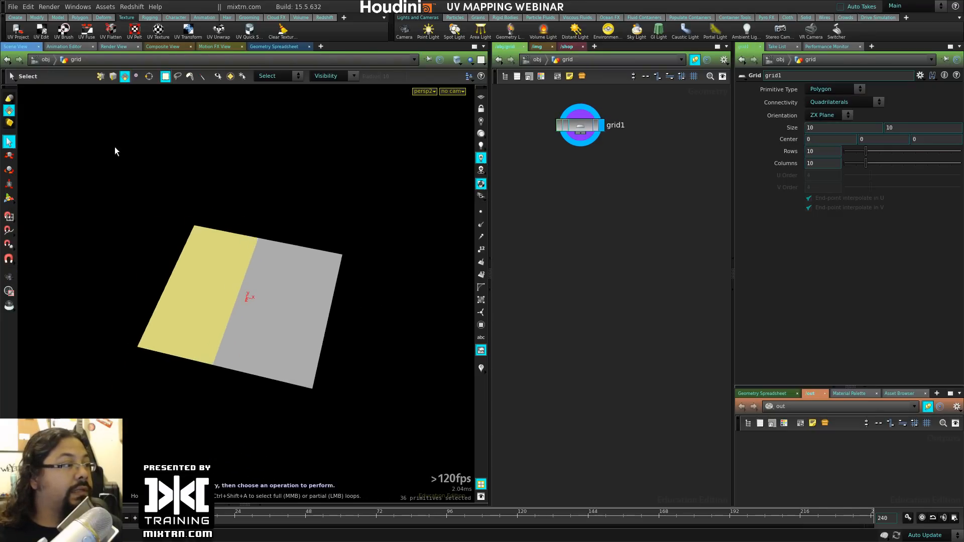
click(90, 88)
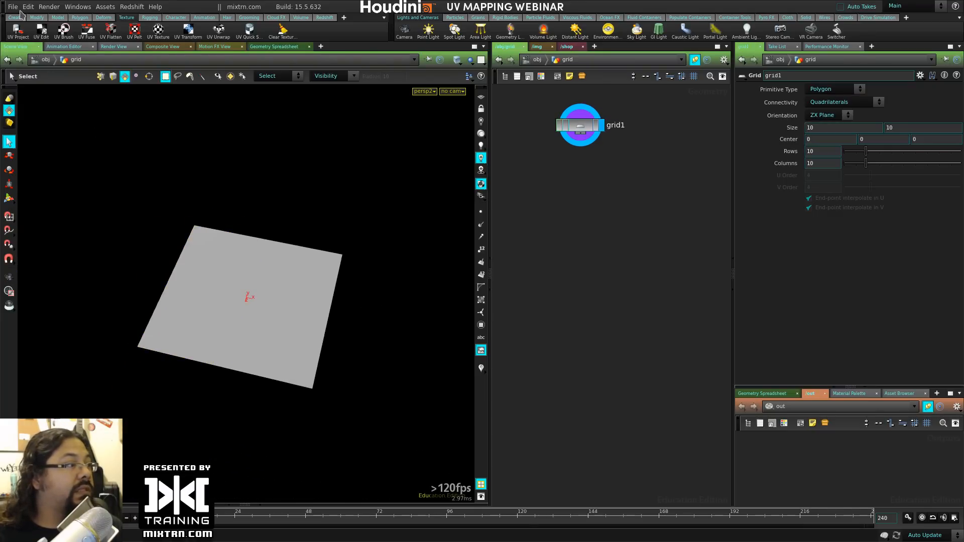
Step: Apply a UV Texture with orthographic Y-axis projection to the faces in one half of the grid
click(159, 34)
drag(114, 162, 223, 394)
alt+drag(139, 427, 164, 374)
drag(110, 217, 233, 406)
alt+drag(233, 396, 220, 380)
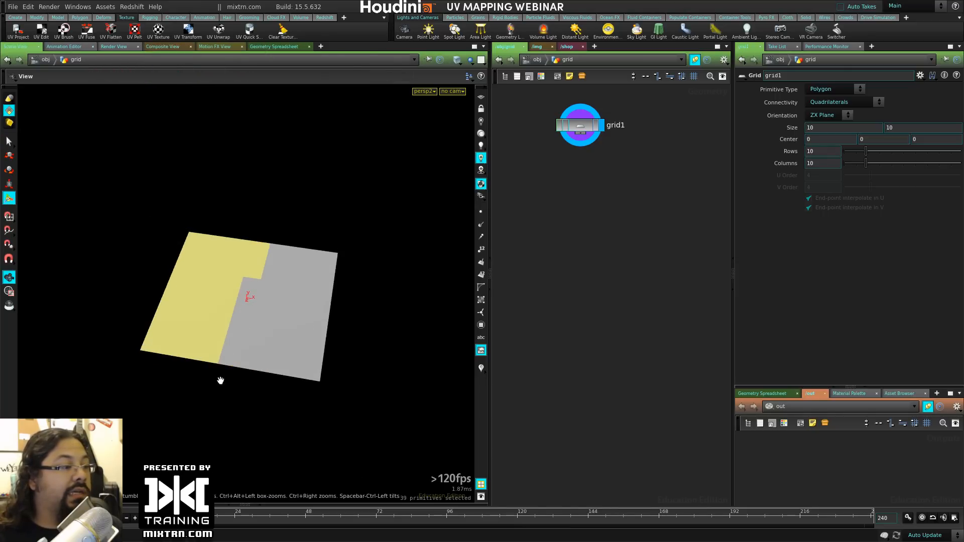
alt+drag(121, 238, 150, 232)
drag(123, 219, 142, 283)
drag(100, 201, 241, 418)
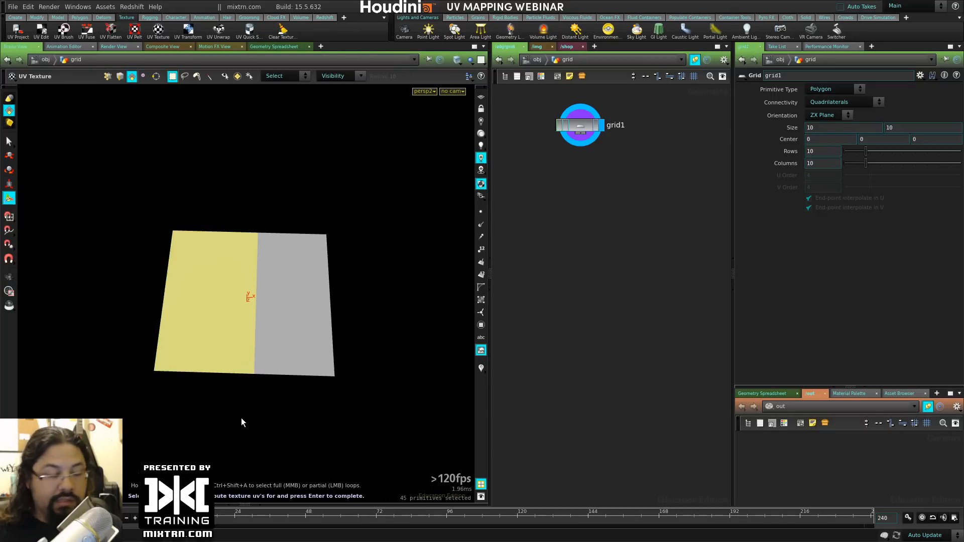
key(Return)
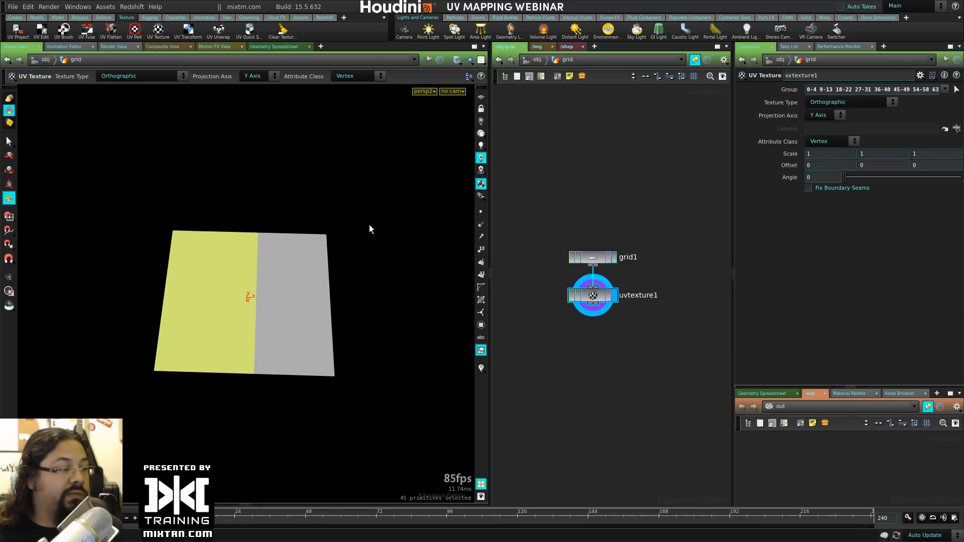
Step: Apply a second UV Texture to the remaining half of the grid's faces and display the UV view
key(grave)
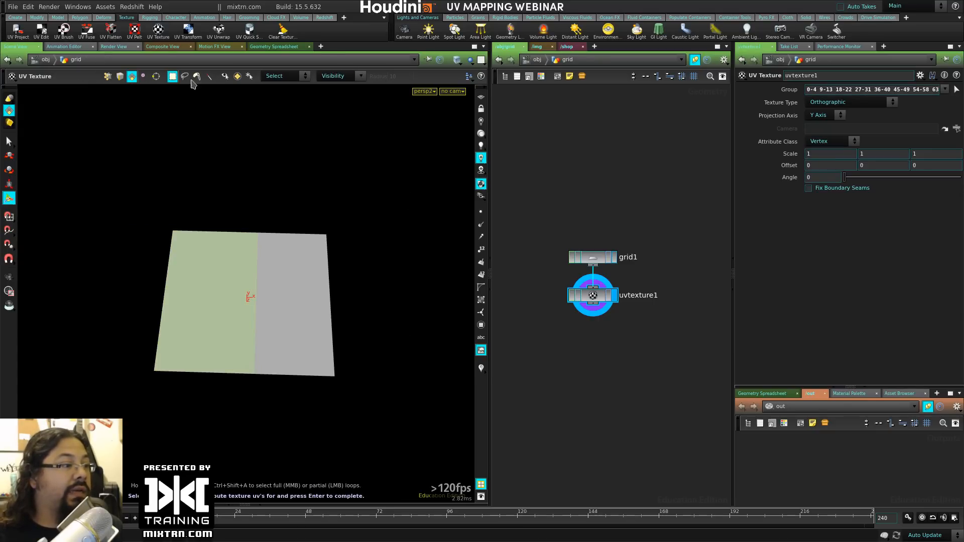
drag(399, 212, 266, 442)
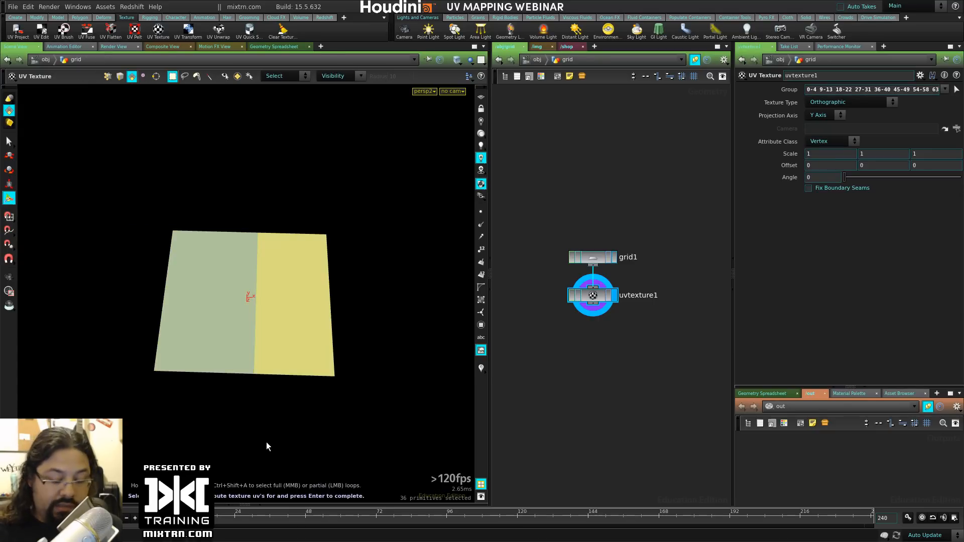
key(Return)
key(space+5)
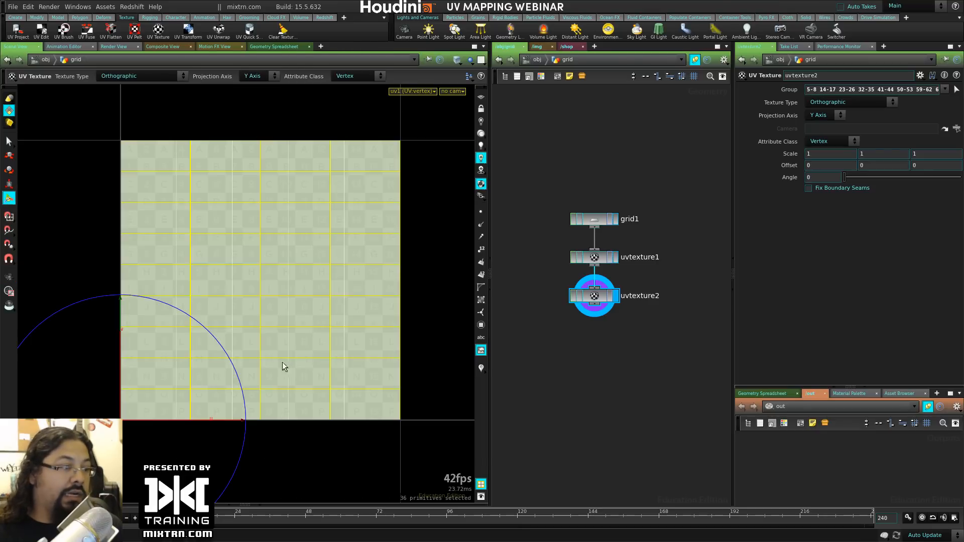
Step: Add a UV Layout node after uvtexture2 and display its result
key(Tab)
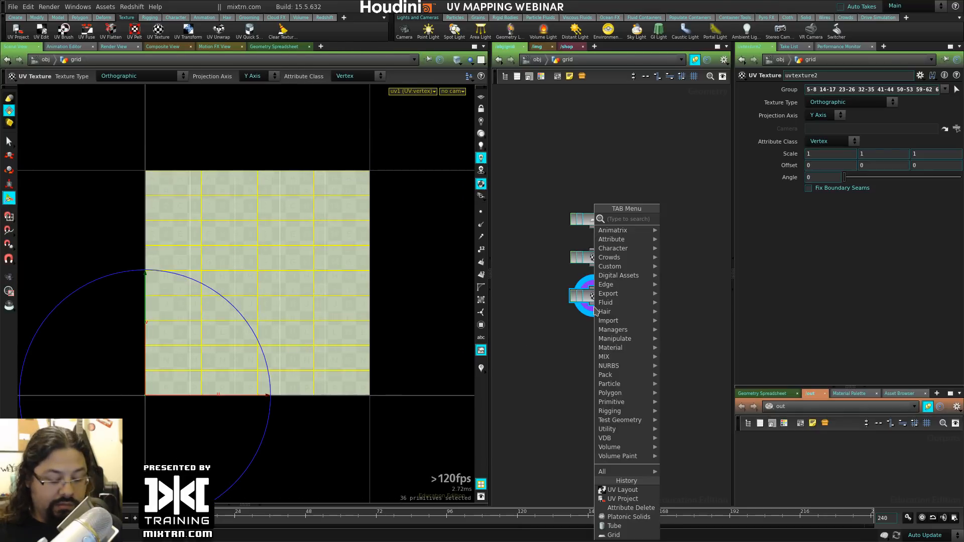
text(uv lay)
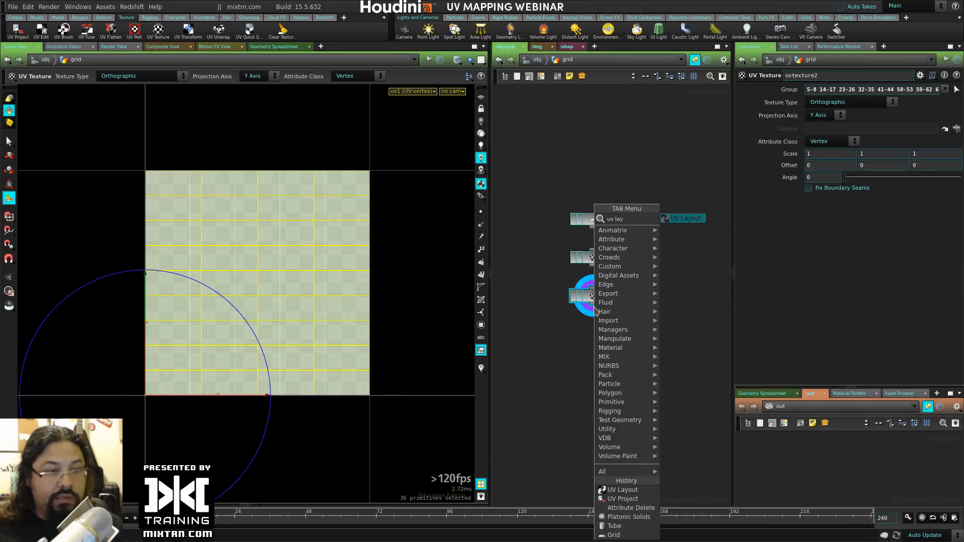
key(Return)
click(595, 330)
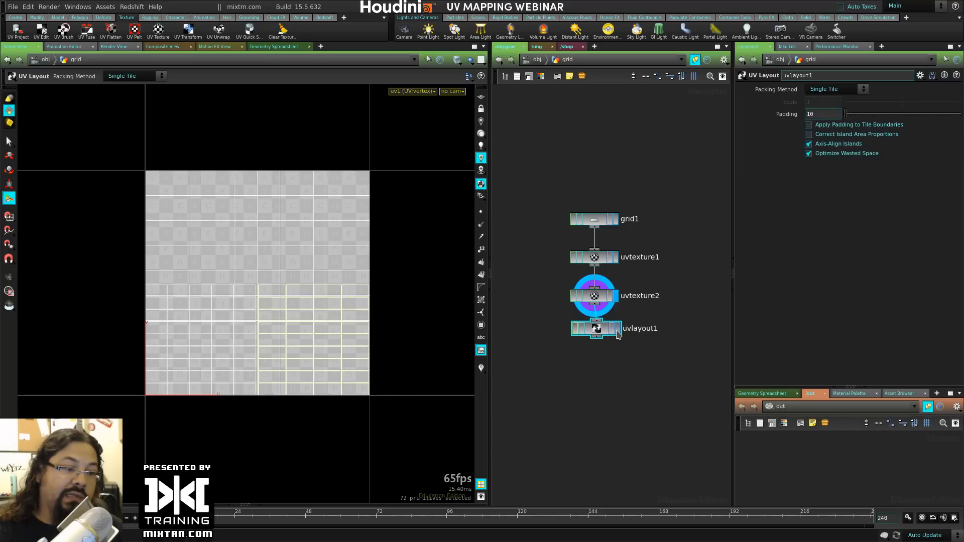
click(615, 329)
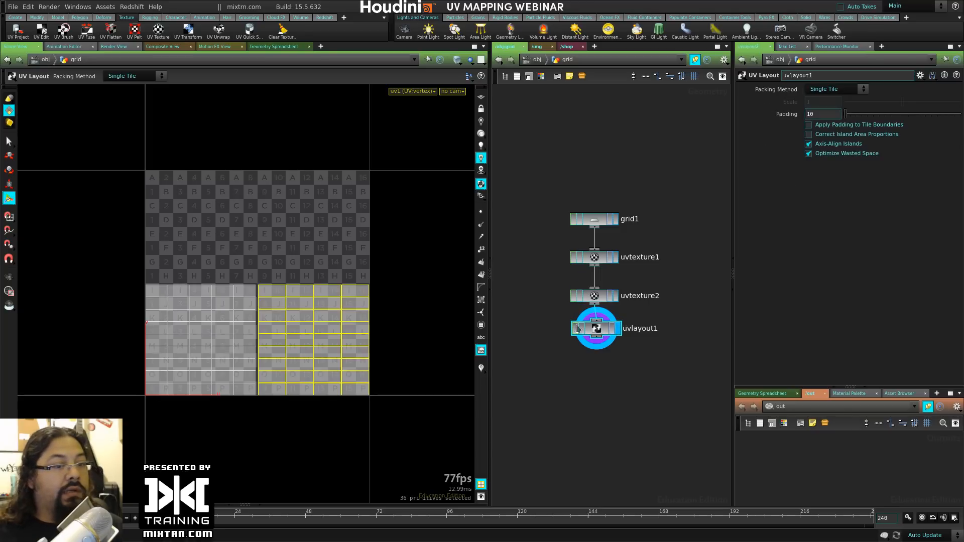
Step: Try Correct Island Area Proportions on the UV layout, turning the option on and off again
click(838, 135)
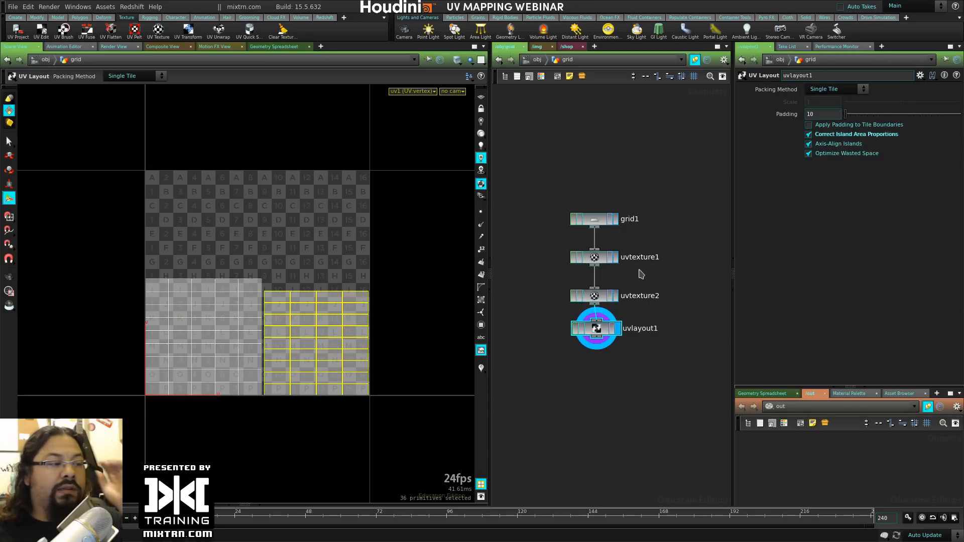
click(809, 135)
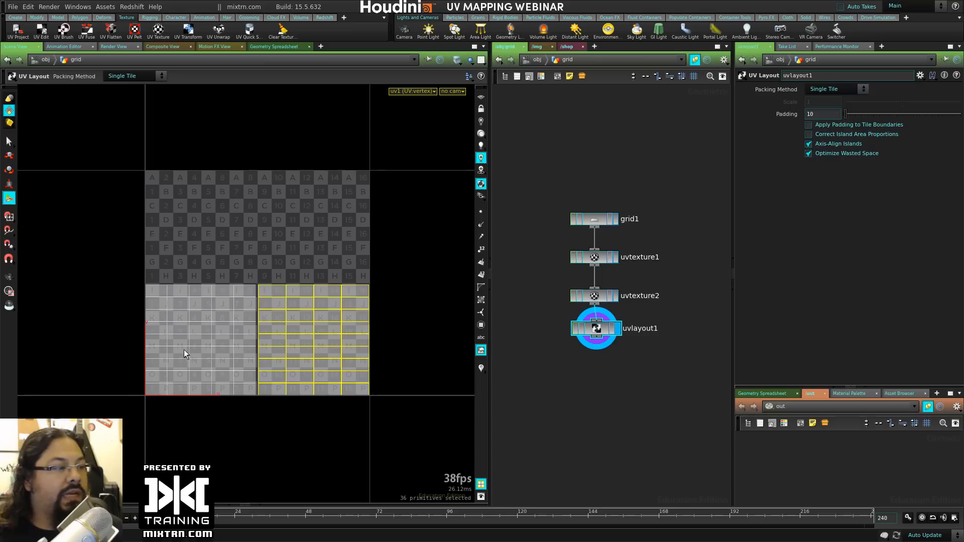
Step: Examine the gap between the two UV islands by selecting matching seam edges along it
scroll(211, 336, up, 3)
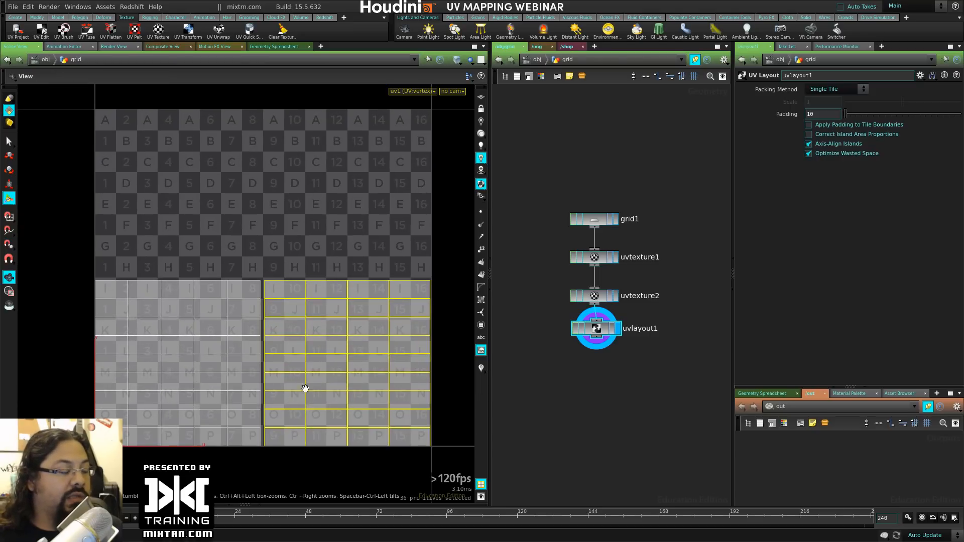
alt+middle_drag(296, 300, 290, 240)
right_click(280, 273)
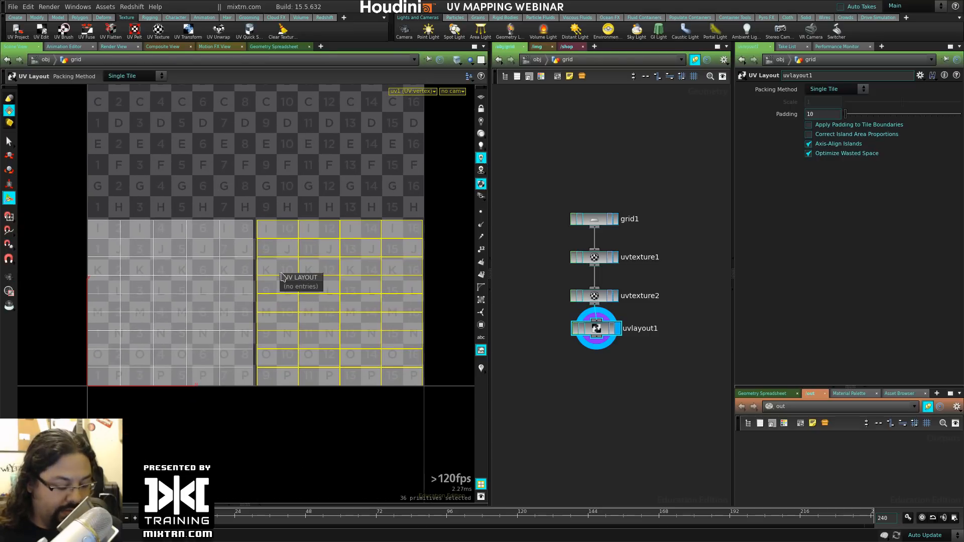
click(262, 238)
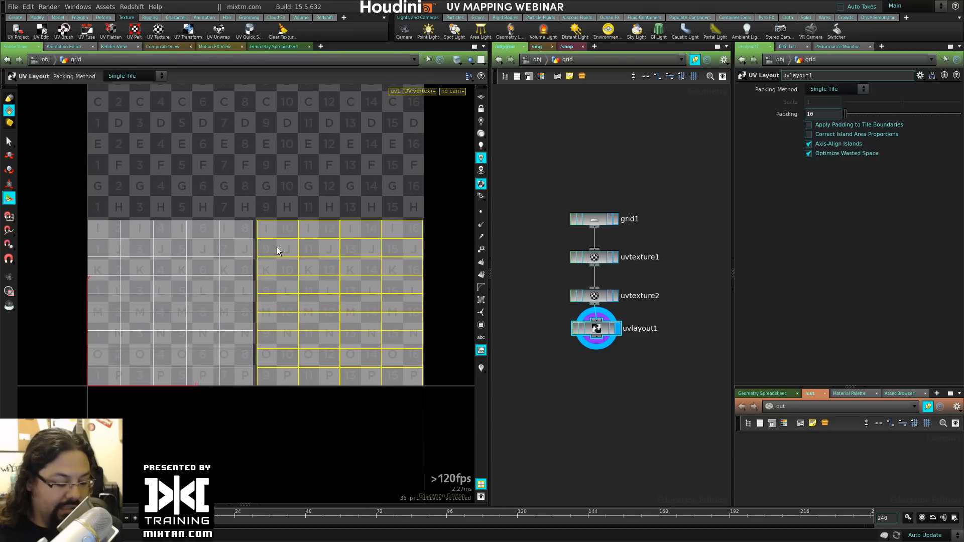
key(s)
click(257, 227)
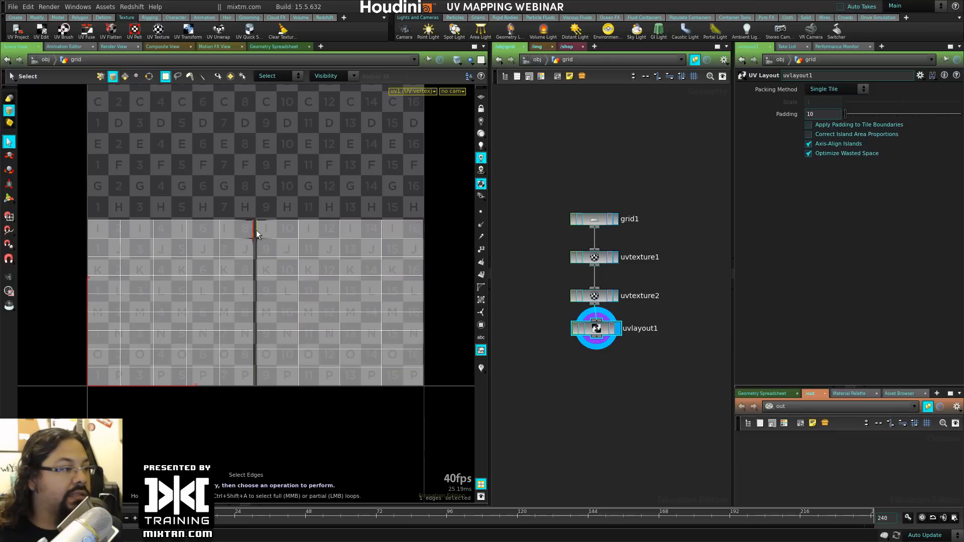
click(255, 266)
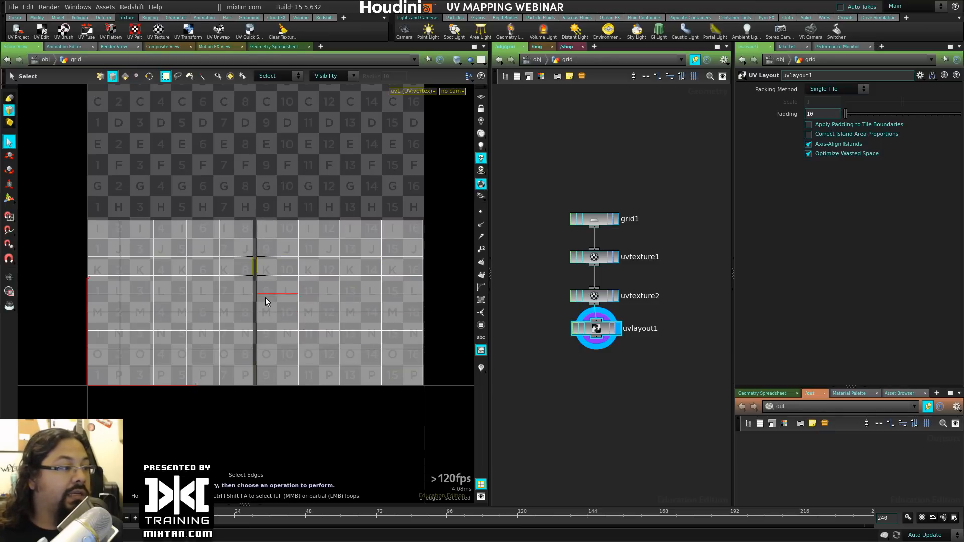
scroll(236, 262, up, 5)
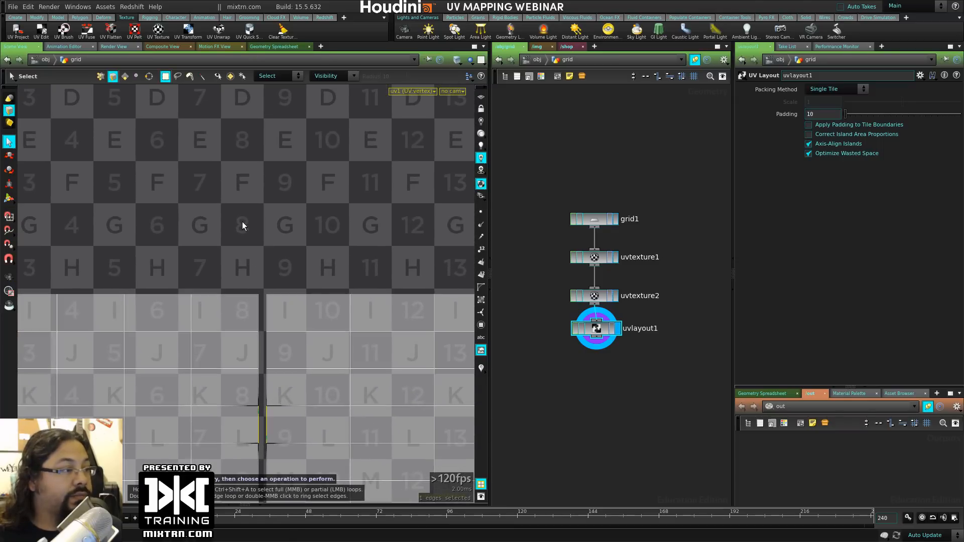
Step: Fuse the uppermost shared edge between the two UV islands with UV Fuse
click(266, 315)
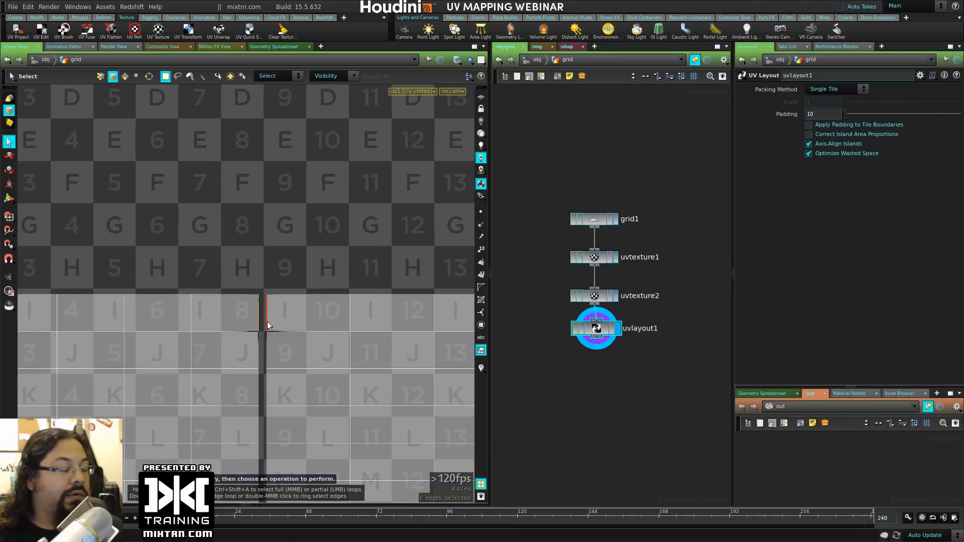
key(Tab)
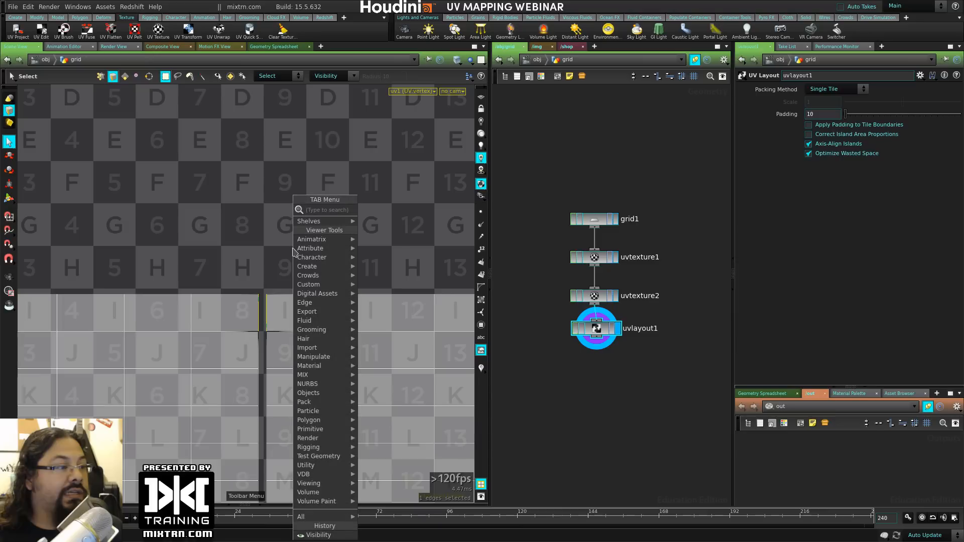
text(uv)
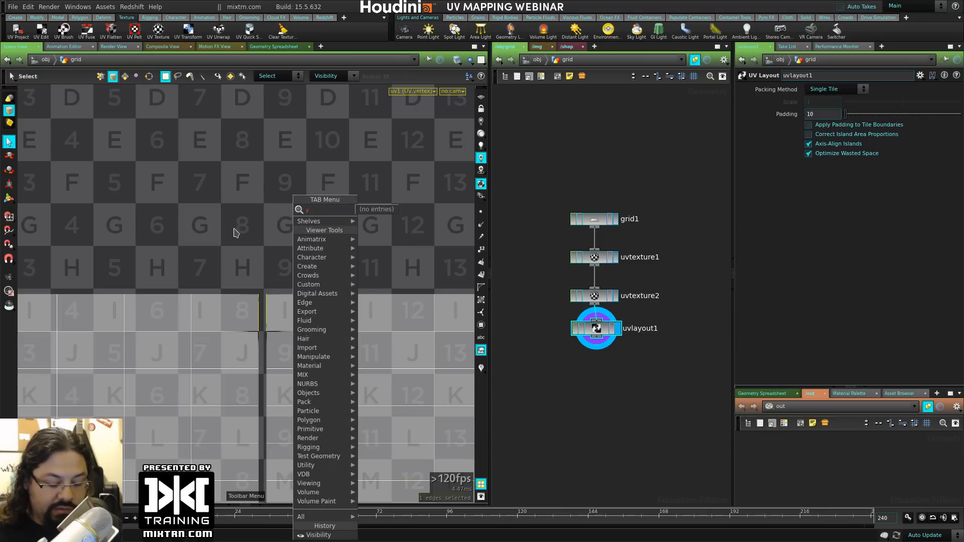
key(Down)
key(Down)
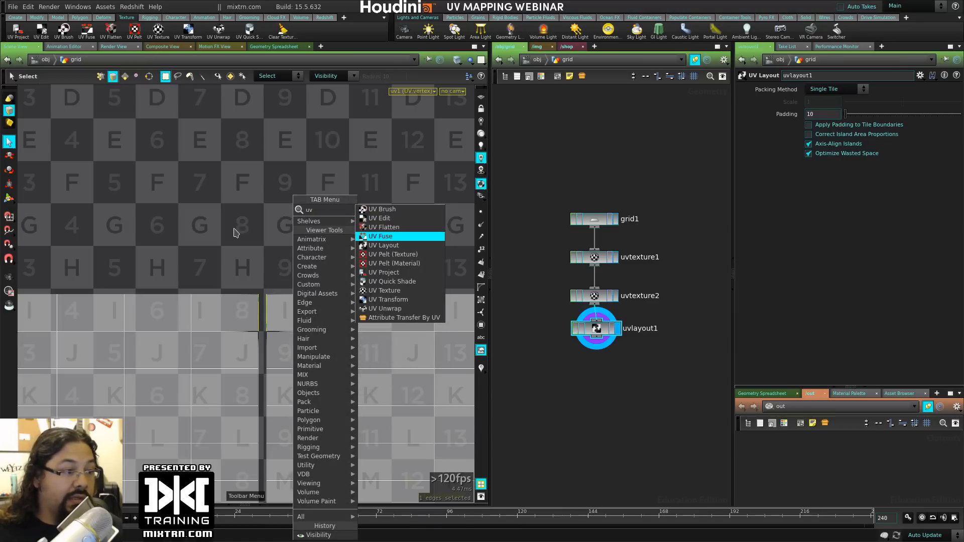
key(Return)
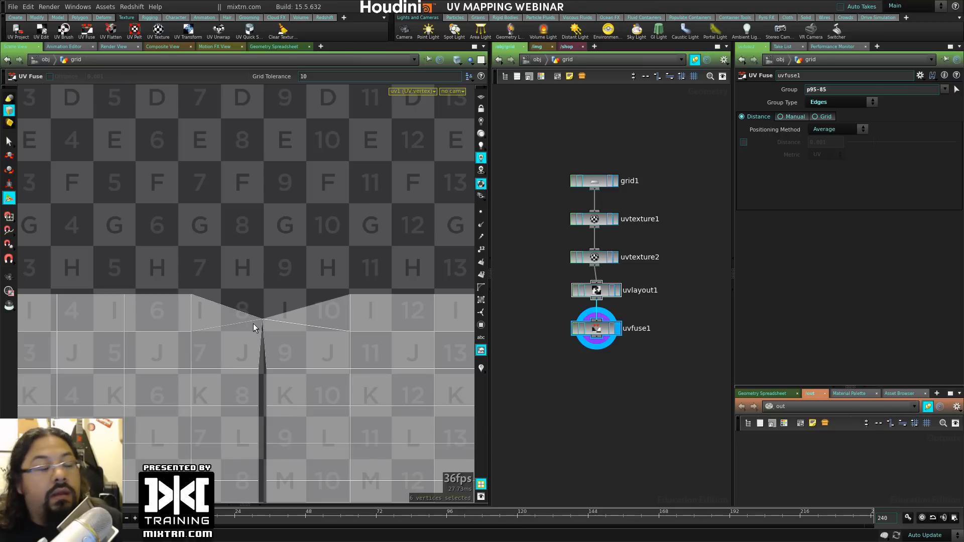
Step: Try First in Group positioning on the UV Fuse, restore Average, and preview the Manual and Grid modes
scroll(269, 336, up, 3)
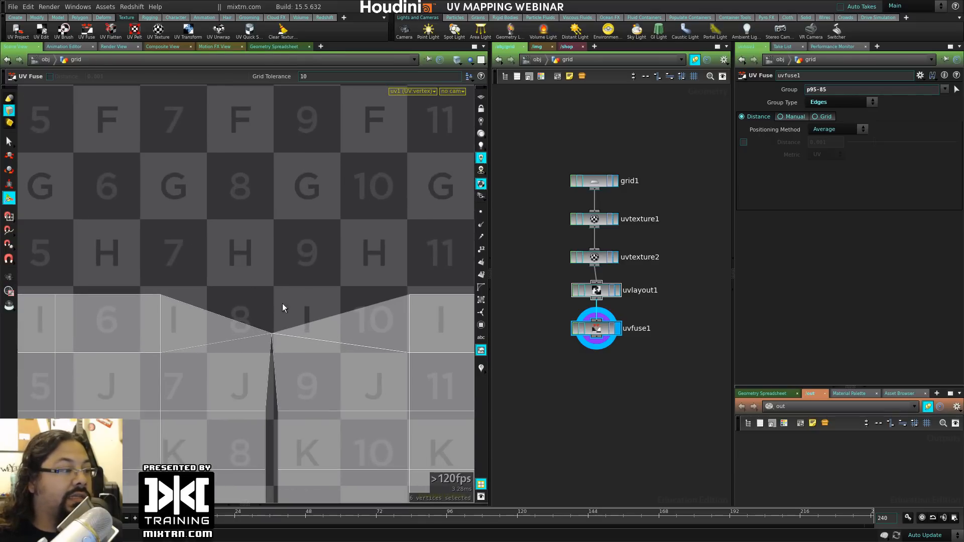
click(835, 130)
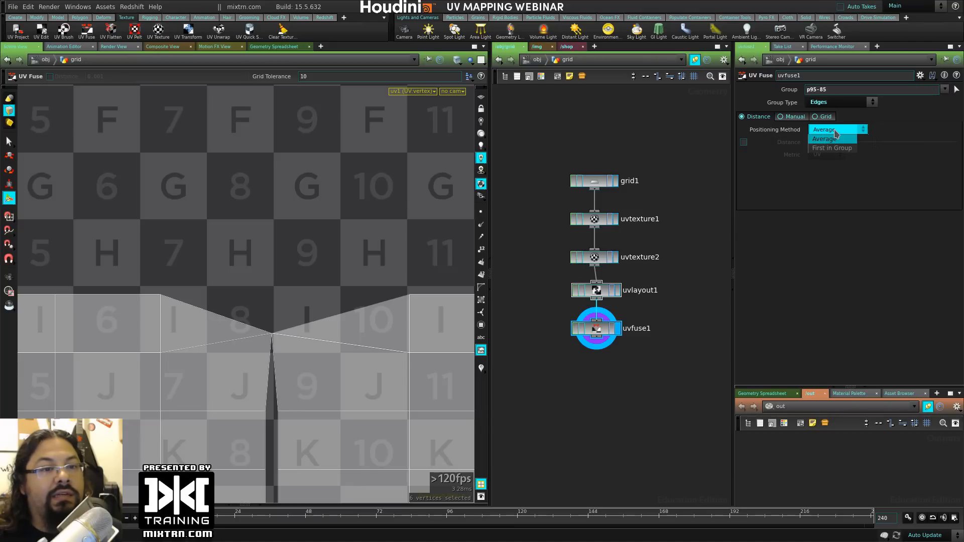
click(837, 148)
click(835, 130)
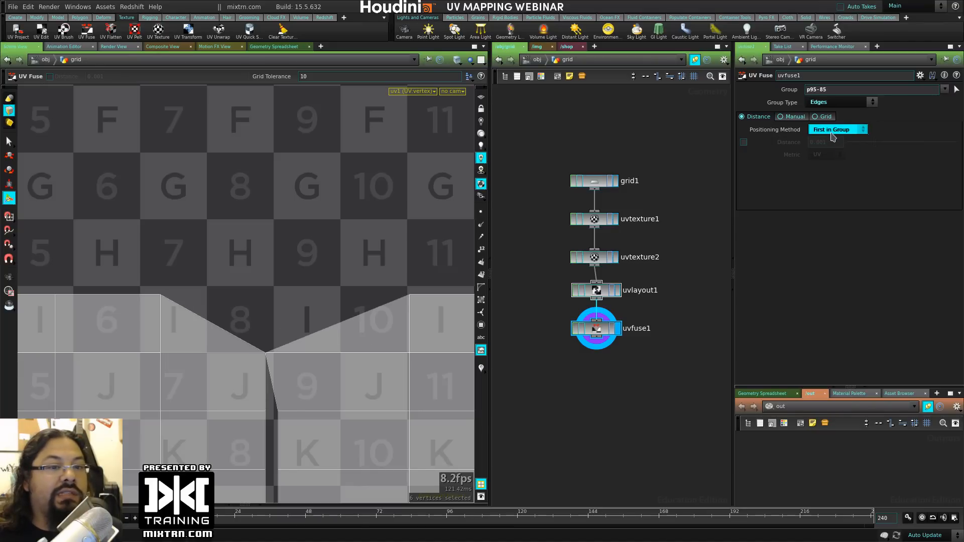
click(826, 128)
click(794, 117)
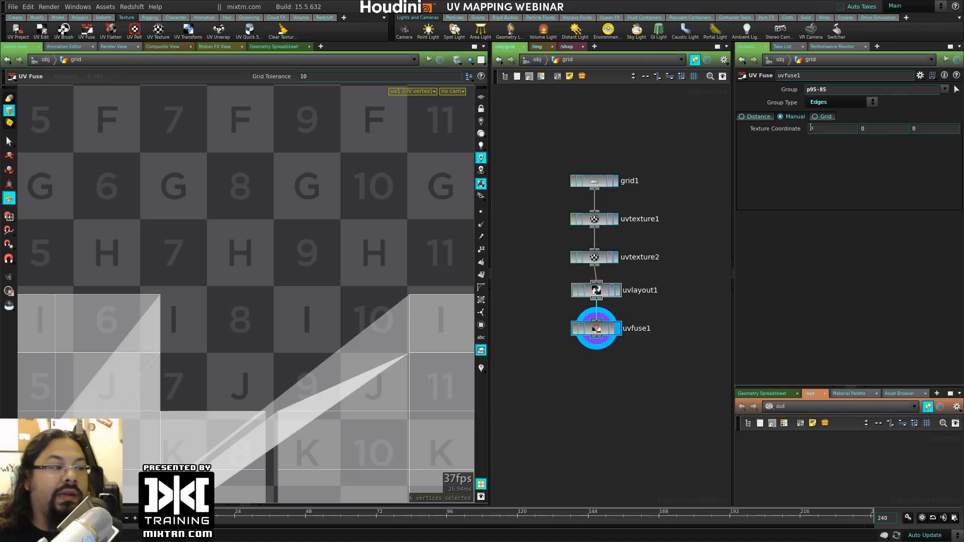
click(825, 116)
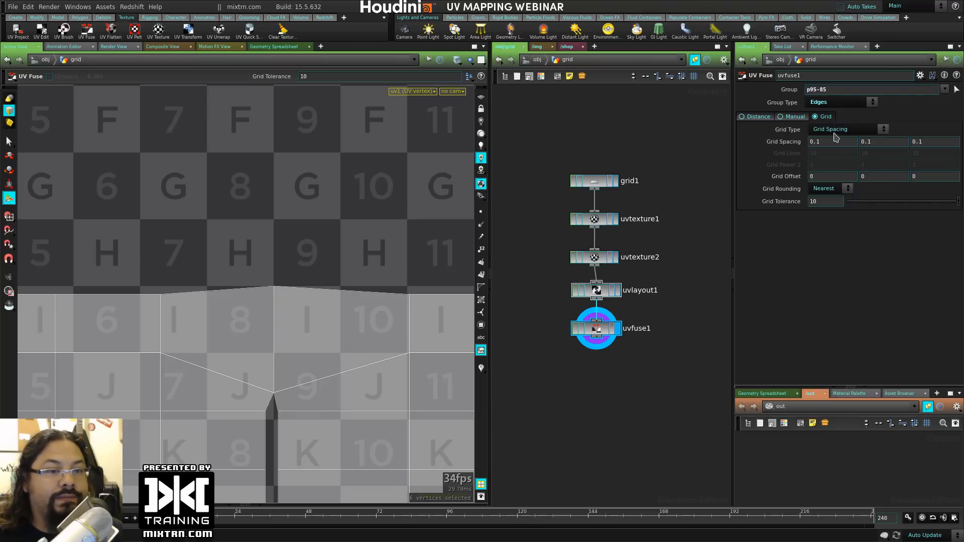
Step: Return the UV Fuse to Distance mode, enable its distance limit and raise it to 0.0270665
click(741, 116)
click(743, 144)
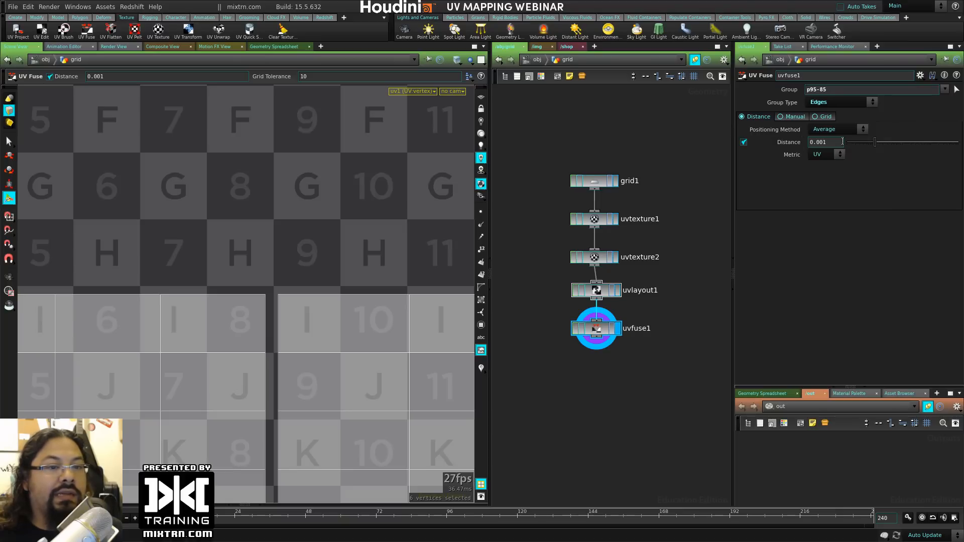
drag(878, 145, 915, 146)
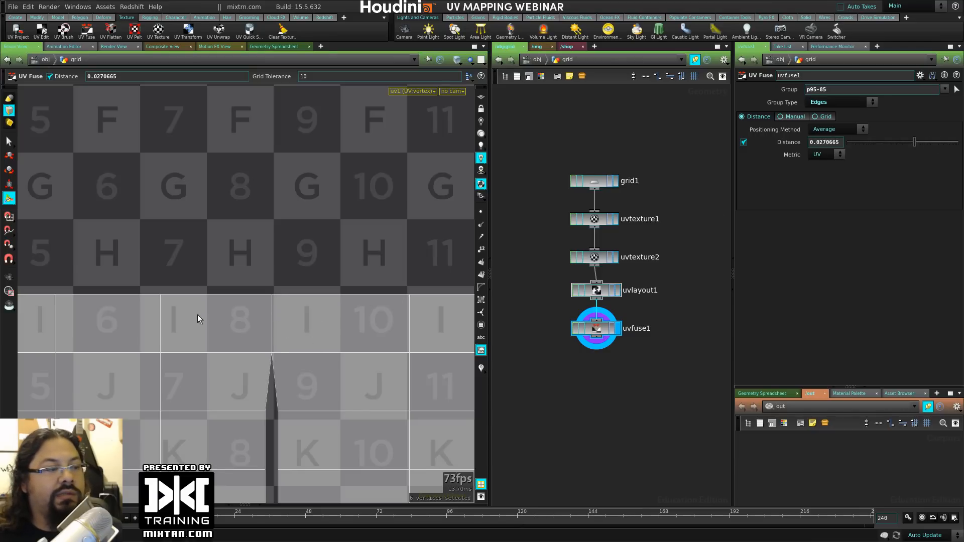
Step: Try to box-select the points on both sides of the gap between the UV islands, along the M row
alt+middle_drag(269, 415, 273, 215)
mouse_move(302, 436)
alt+middle_down()
mouse_move(321, 266)
mouse_move(311, 315)
alt+middle_up()
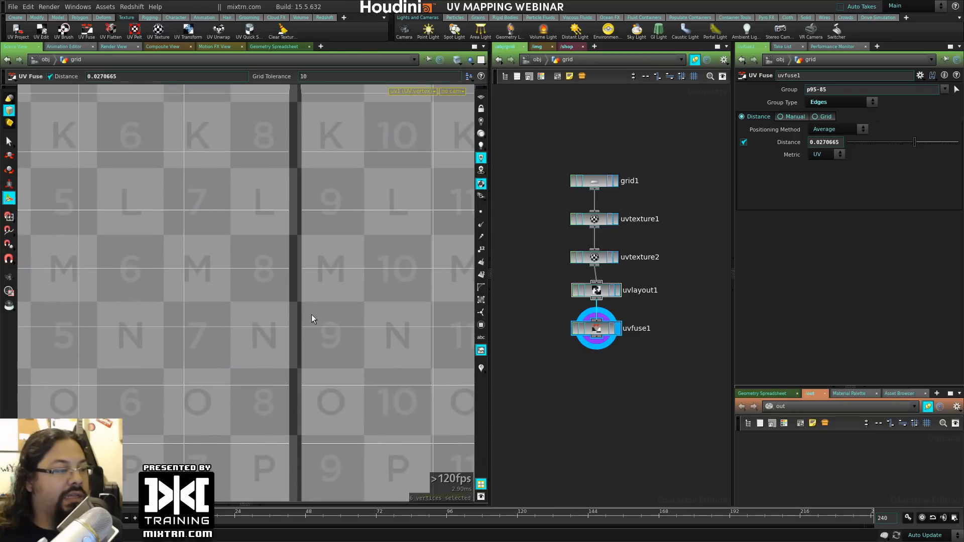
key(s)
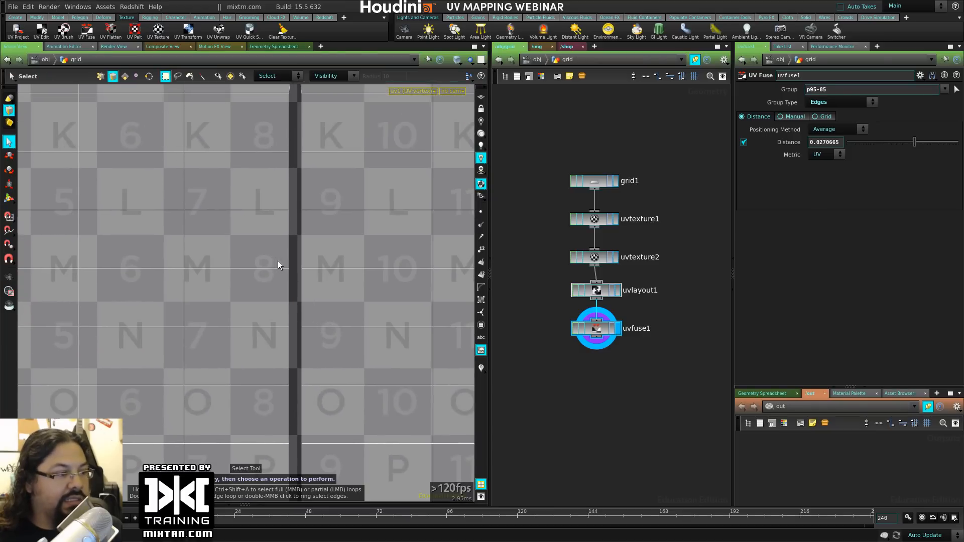
key(1)
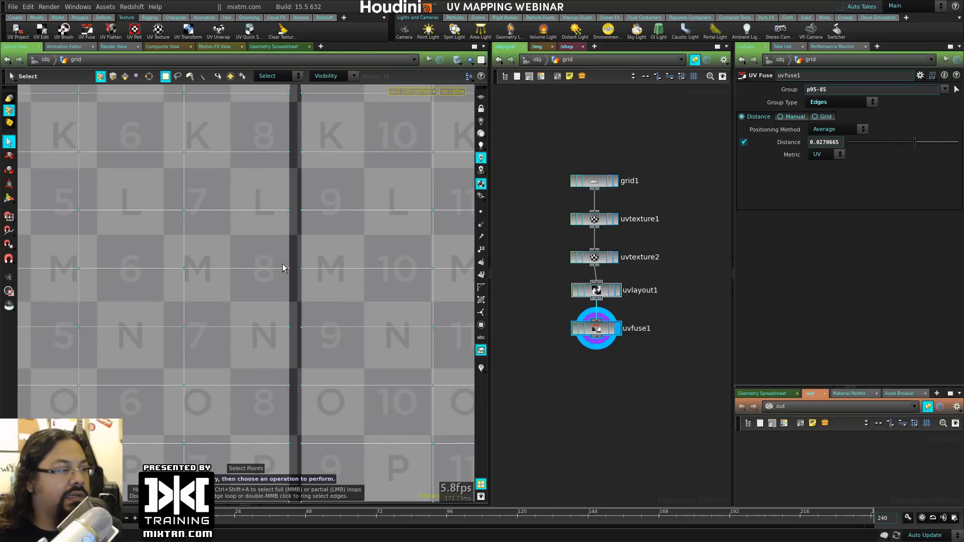
scroll(309, 287, up, 3)
drag(268, 233, 392, 284)
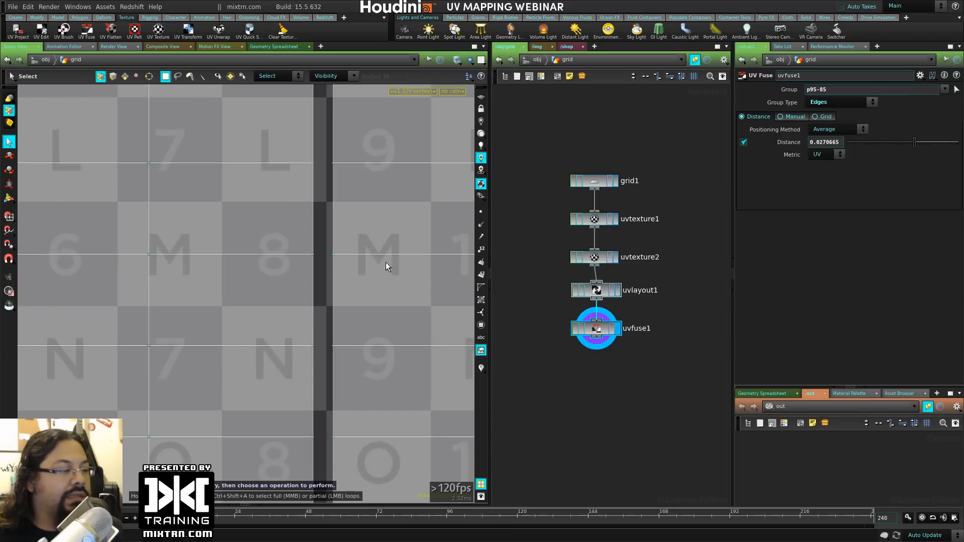
right_click(314, 255)
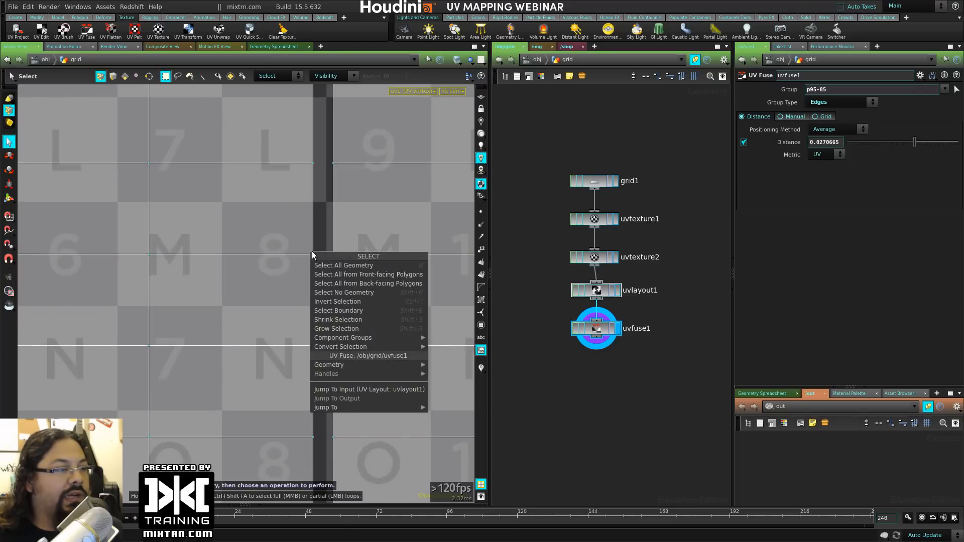
key(Escape)
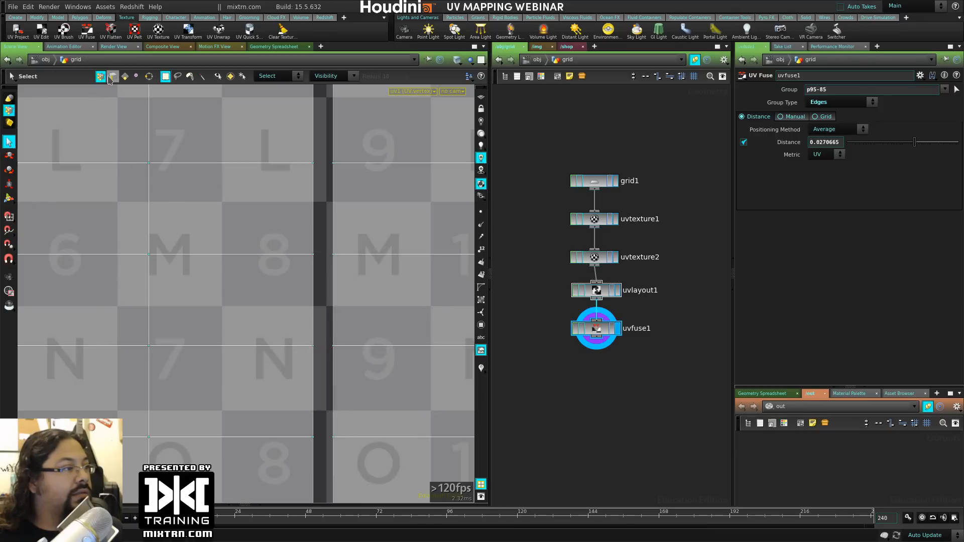
Step: Use vertex selection to pick the facing vertices across the gap at the M row, and nudge uvfuse1 closer to uvlayout1
click(136, 76)
drag(293, 223, 351, 268)
alt+right_drag(352, 268, 328, 223)
alt+middle_drag(328, 222, 306, 248)
drag(599, 331, 599, 323)
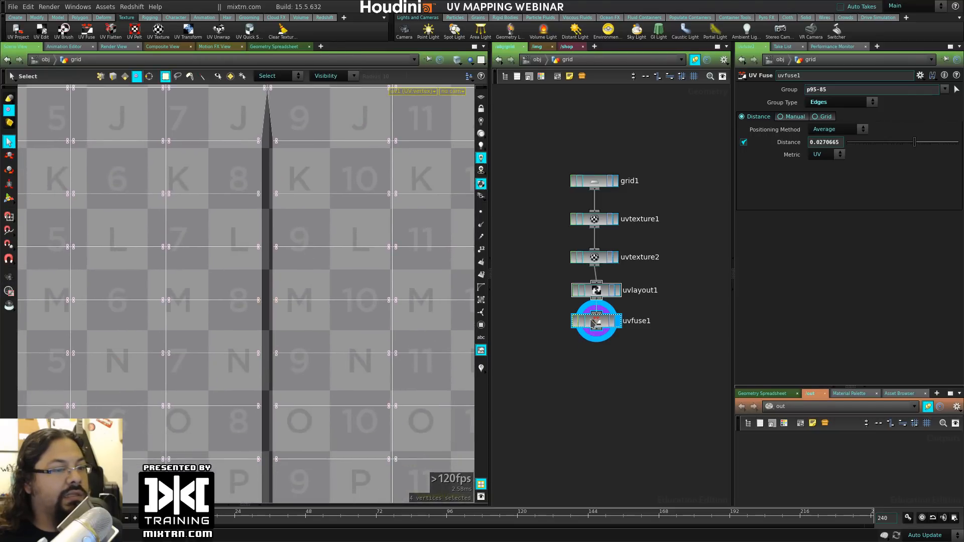
key(Return)
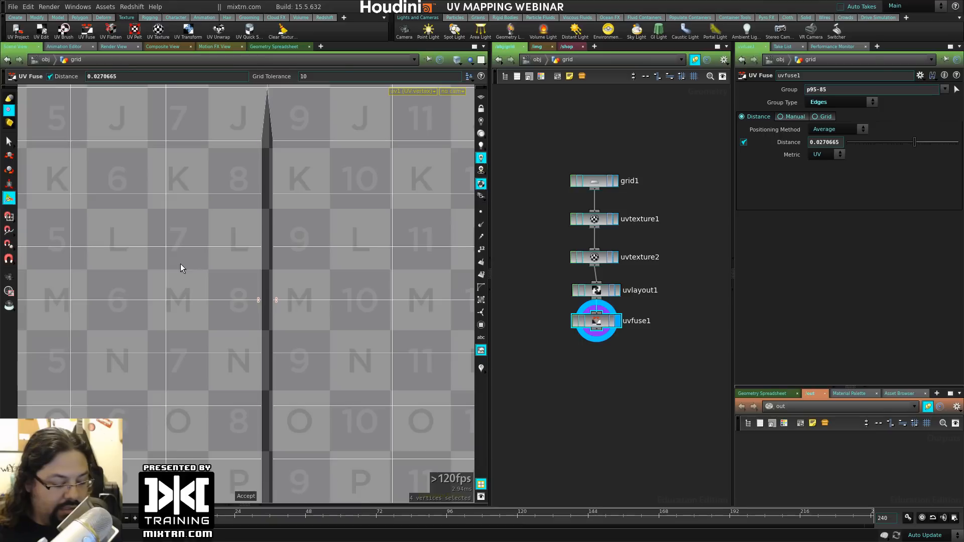
Step: Pick a seam edge along the gap, then switch to vertex selection and box-select the facing vertices at the L row
key(s)
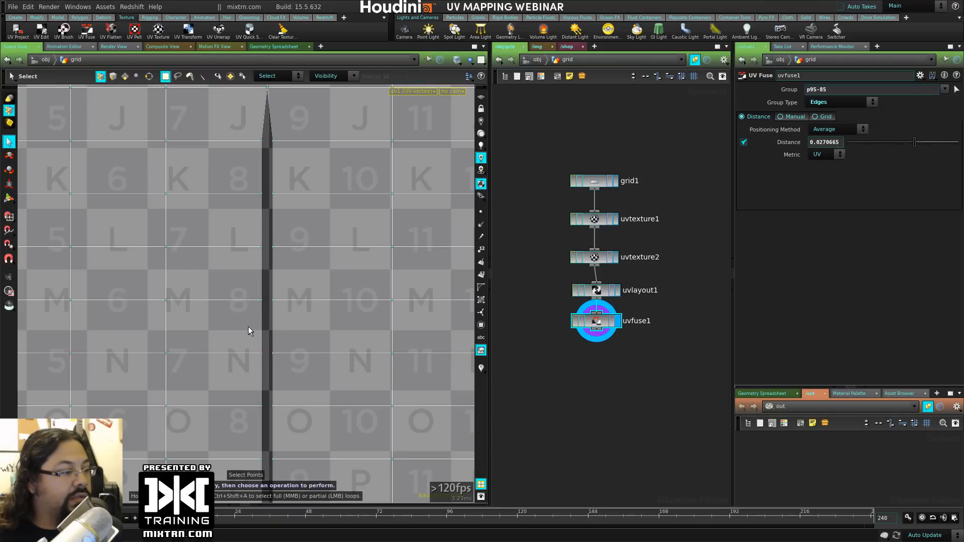
mouse_move(226, 277)
mouse_down()
mouse_move(343, 331)
mouse_move(219, 273)
mouse_up()
scroll(300, 310, up, 4)
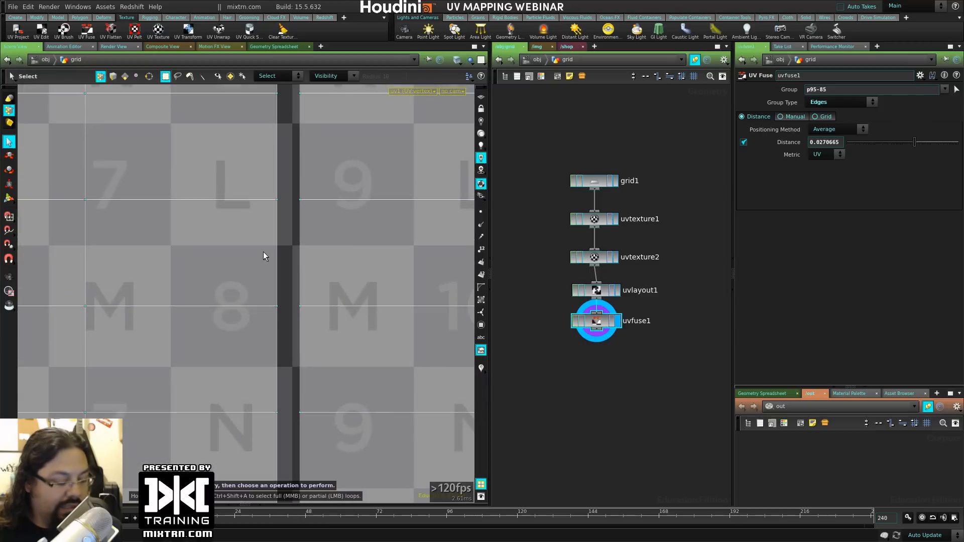
key(3)
click(276, 251)
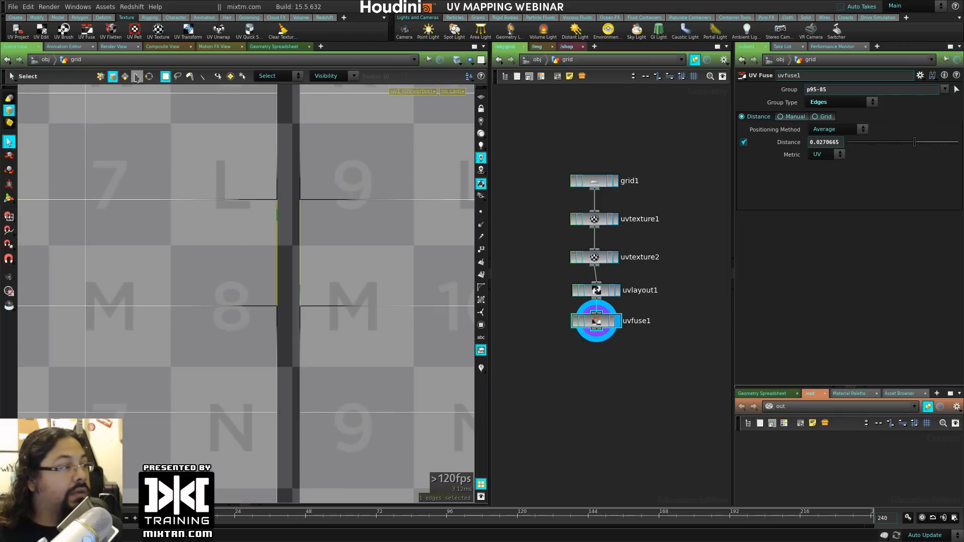
click(136, 77)
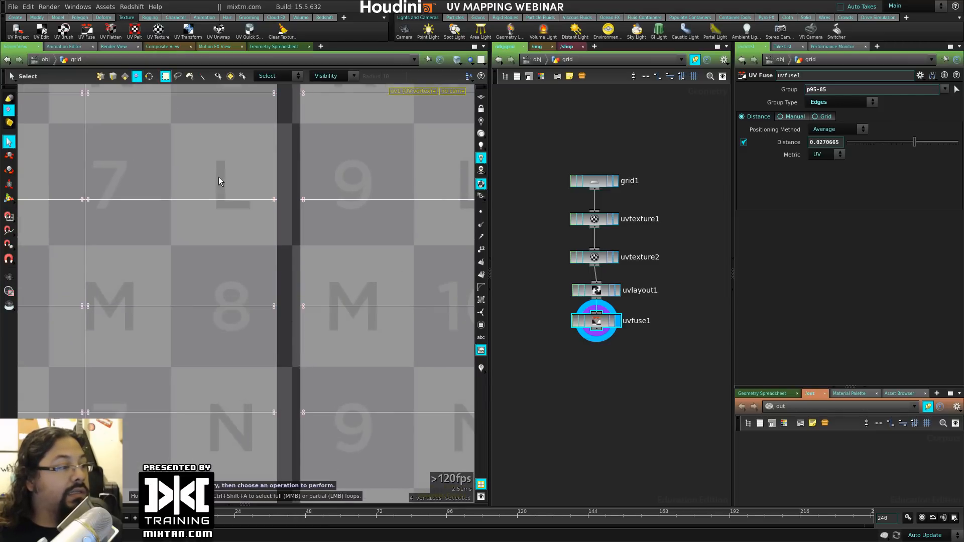
drag(222, 163, 366, 248)
Step: Fuse the selected L-row vertices across the gap with a second UV Fuse, then undo it
key(Tab)
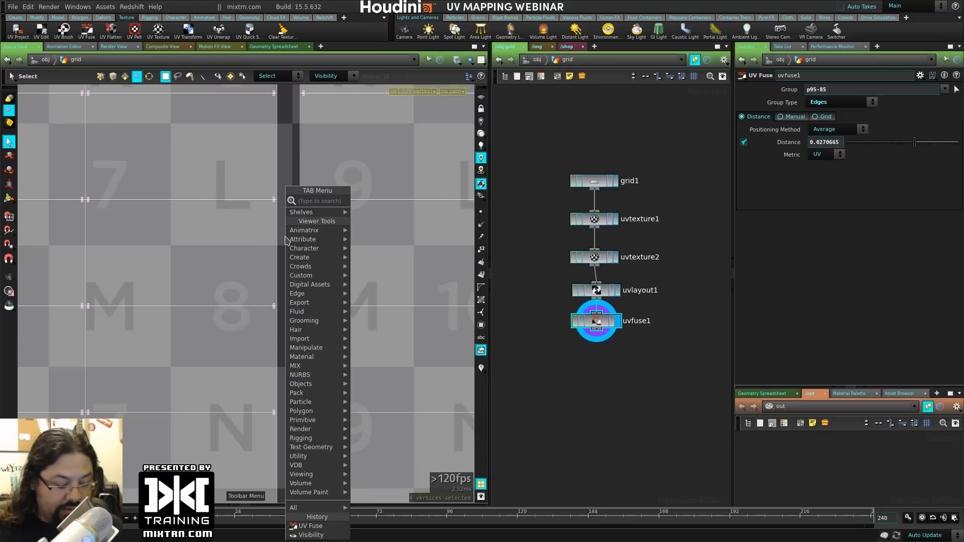
text(uv)
key(Down)
key(Down)
key(Down)
key(Return)
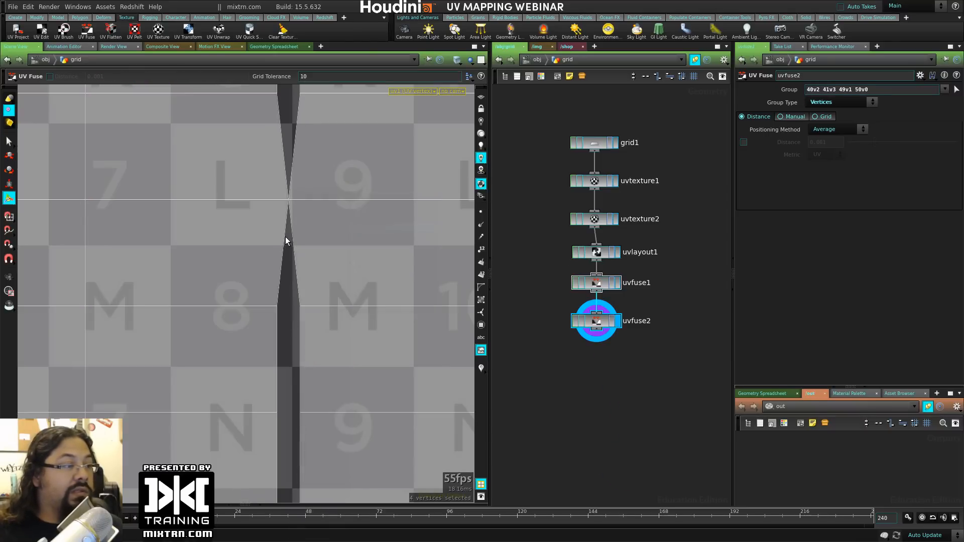
alt+right_drag(288, 237, 279, 207)
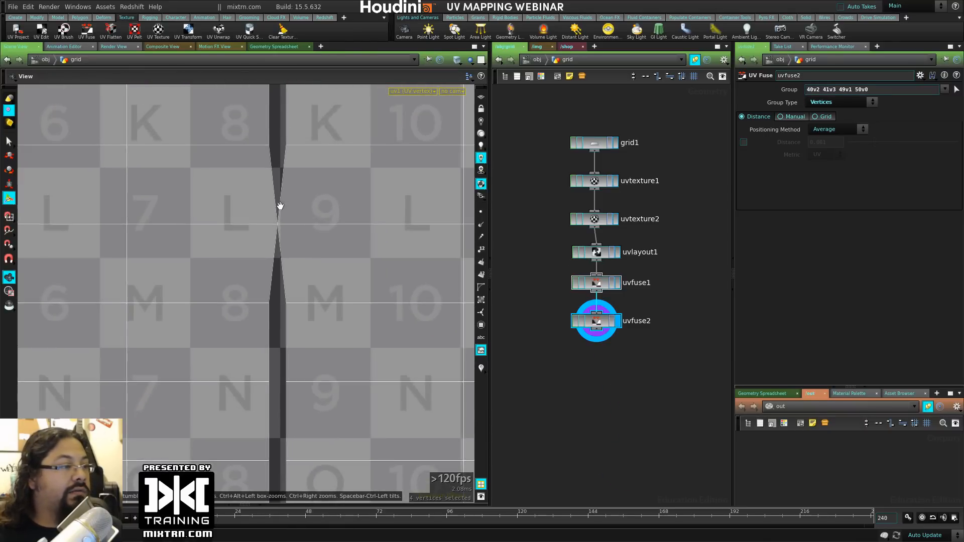
alt+middle_drag(279, 207, 267, 241)
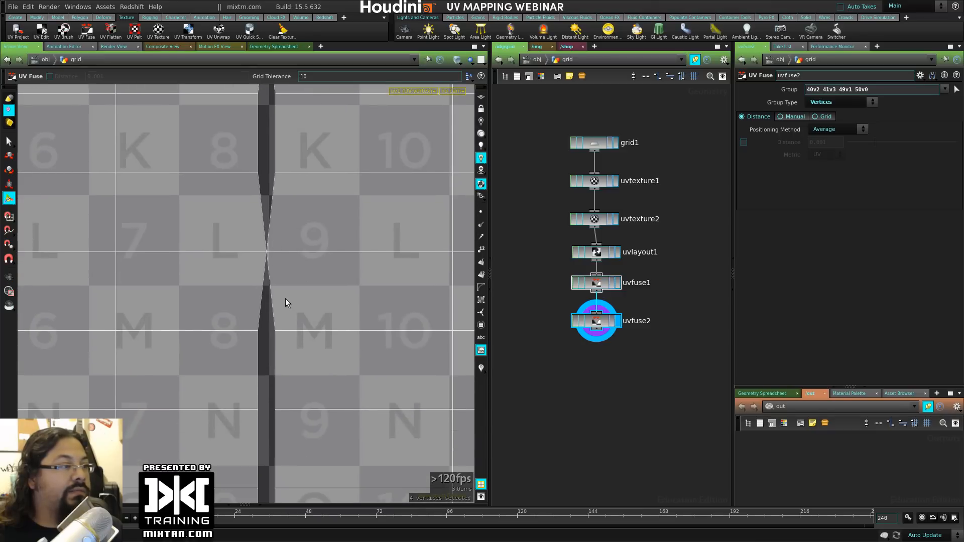
key(ctrl+z)
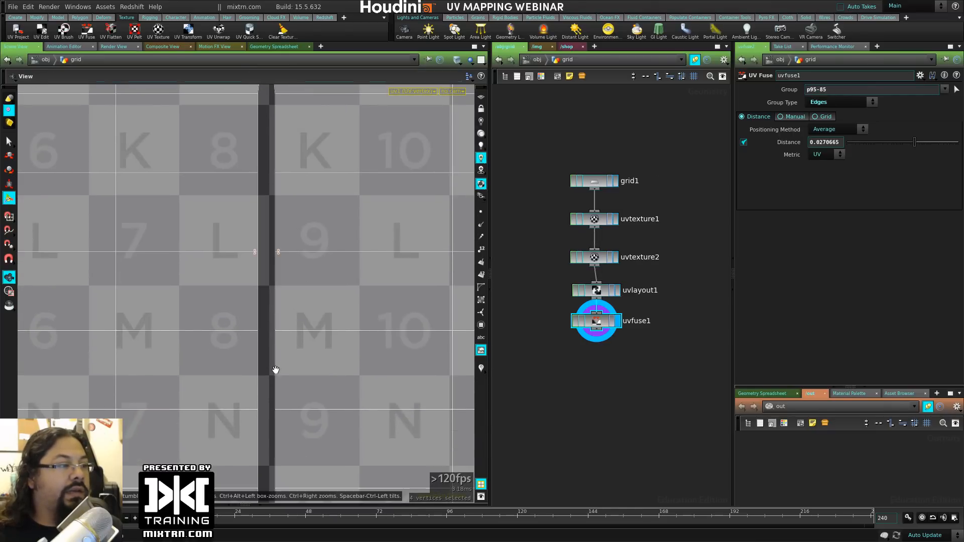
Step: Select the facing vertices across the gap at the N row and fuse them with a new UV Fuse node
alt+middle_drag(270, 375, 300, 236)
drag(250, 239, 385, 319)
key(Tab)
text(uv)
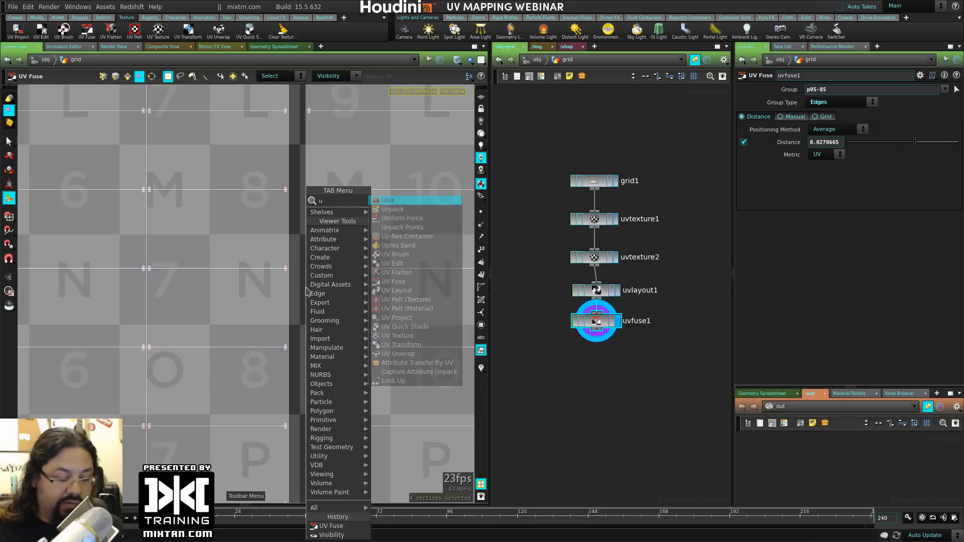
key(Down)
key(Down)
key(Down)
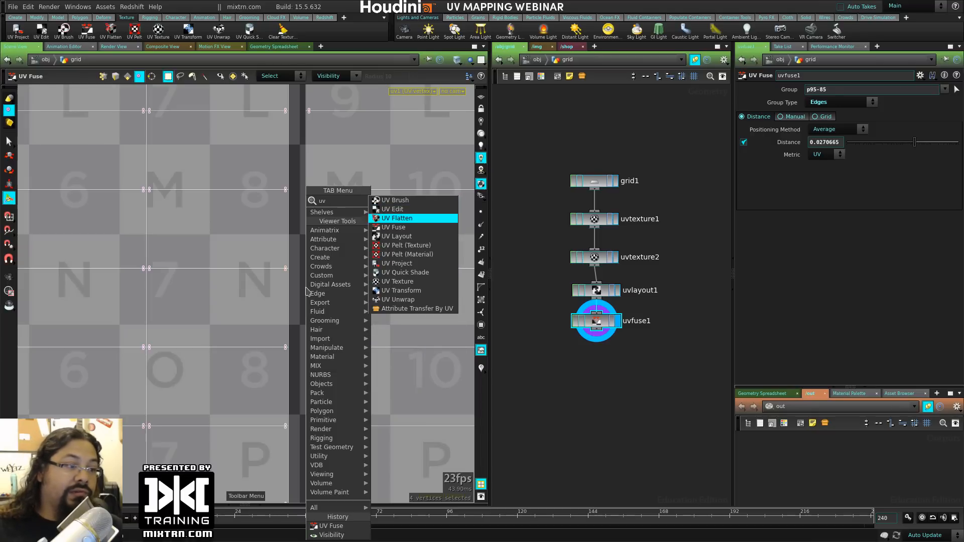
key(Return)
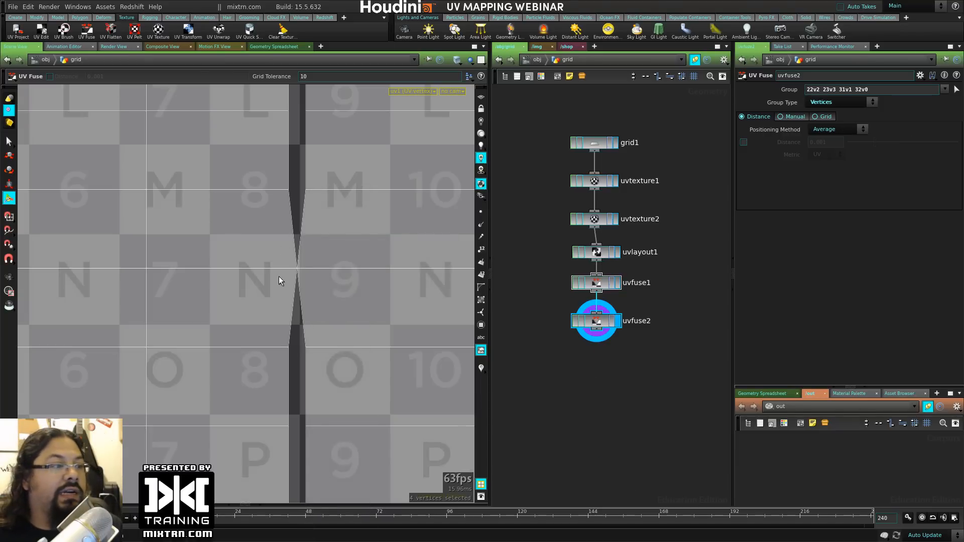
Step: Try First in Group positioning on uvfuse2 and switch back to Average
click(843, 130)
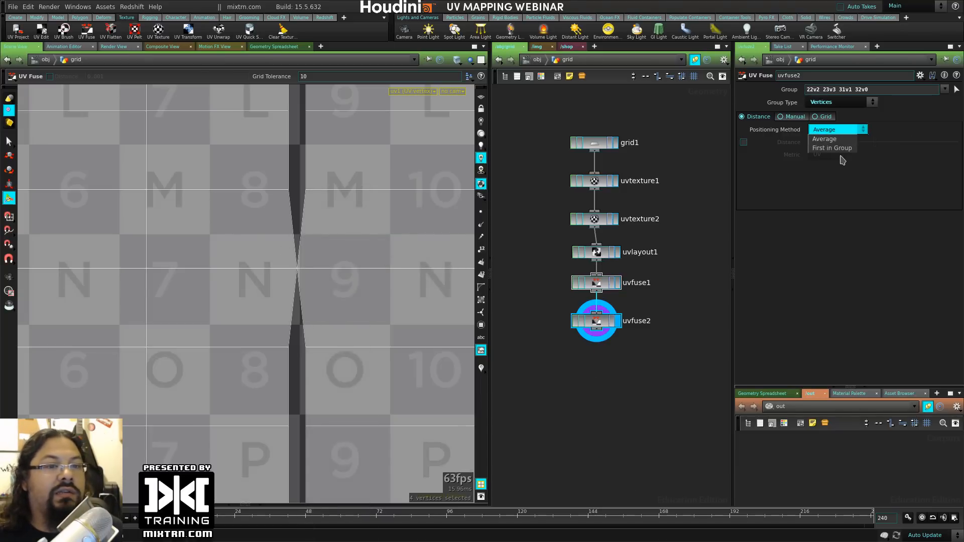
click(844, 147)
click(834, 129)
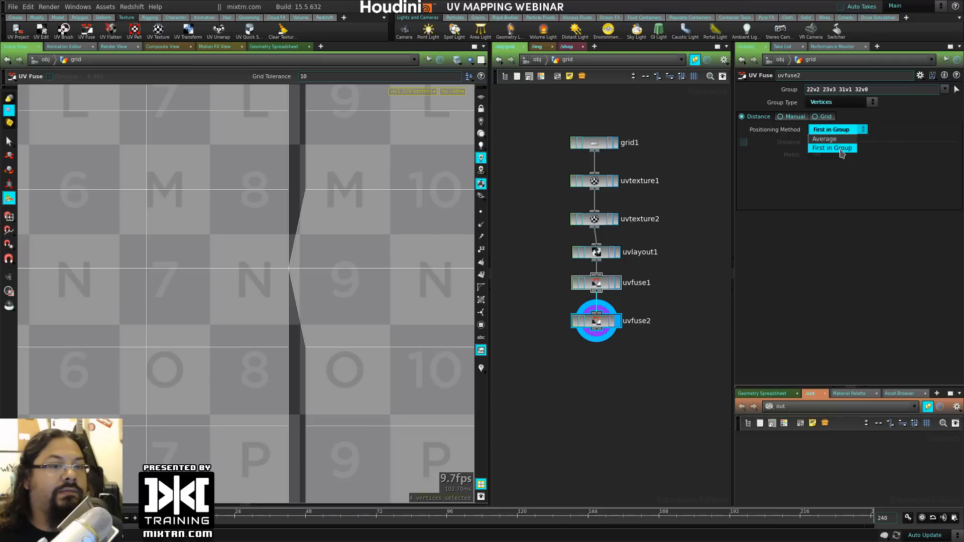
click(833, 135)
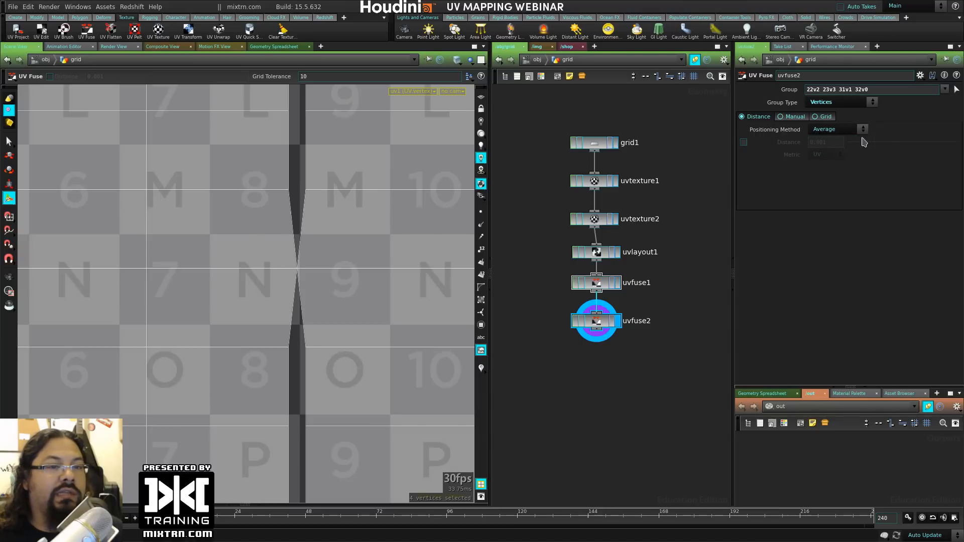
Step: Enable the distance limit on uvfuse2 and raise it to 0.243999
click(743, 142)
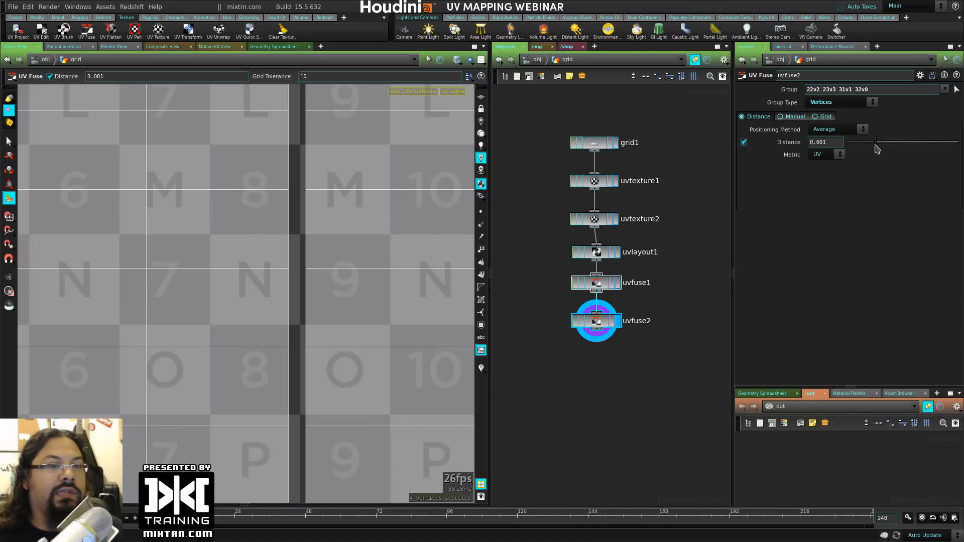
drag(876, 146, 897, 148)
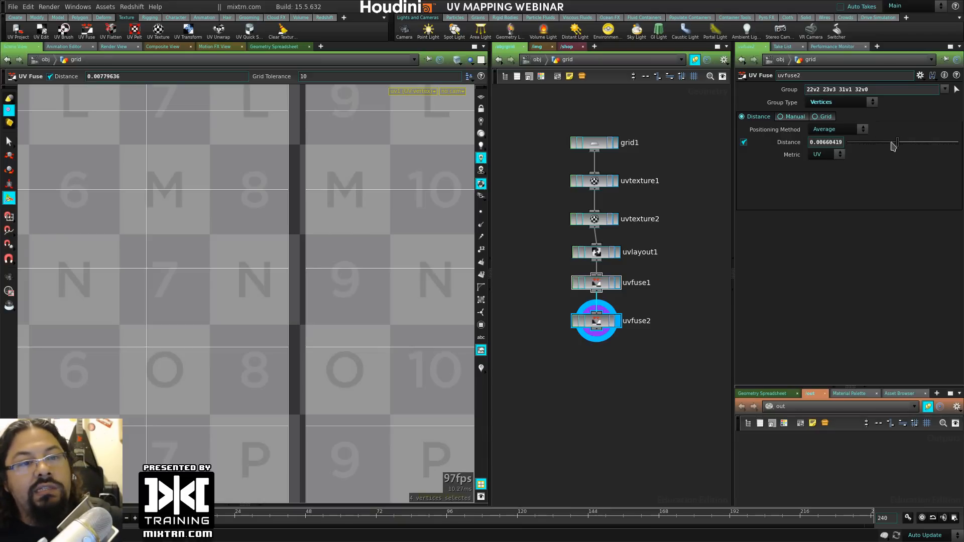
drag(896, 145, 942, 148)
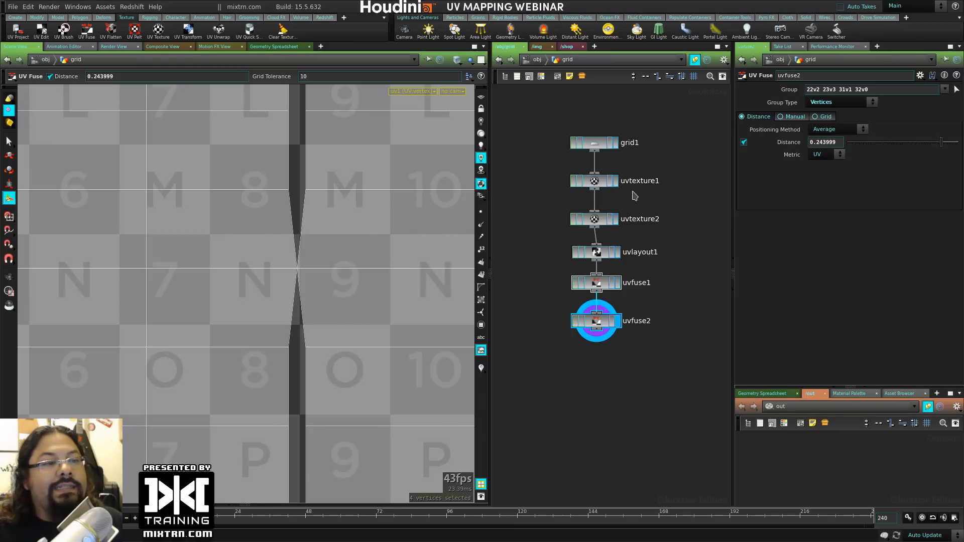
Step: Align the UV Layout and UV Fuse nodes under the chain, and space grid1 and uvtexture1 closer to uvtexture2
drag(534, 253, 615, 335)
drag(598, 255, 595, 253)
click(667, 247)
drag(597, 142, 595, 194)
scroll(297, 312, down, 8)
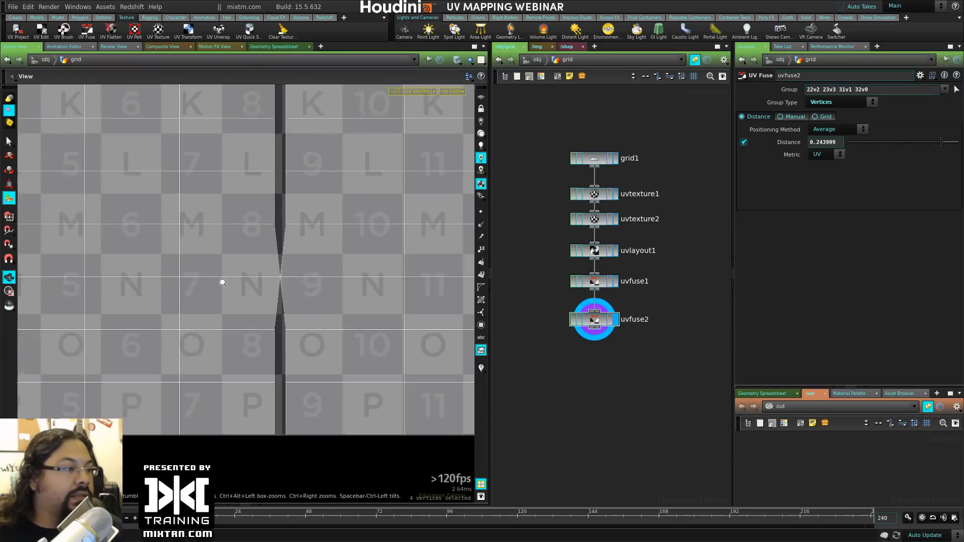
alt+right_drag(300, 289, 263, 269)
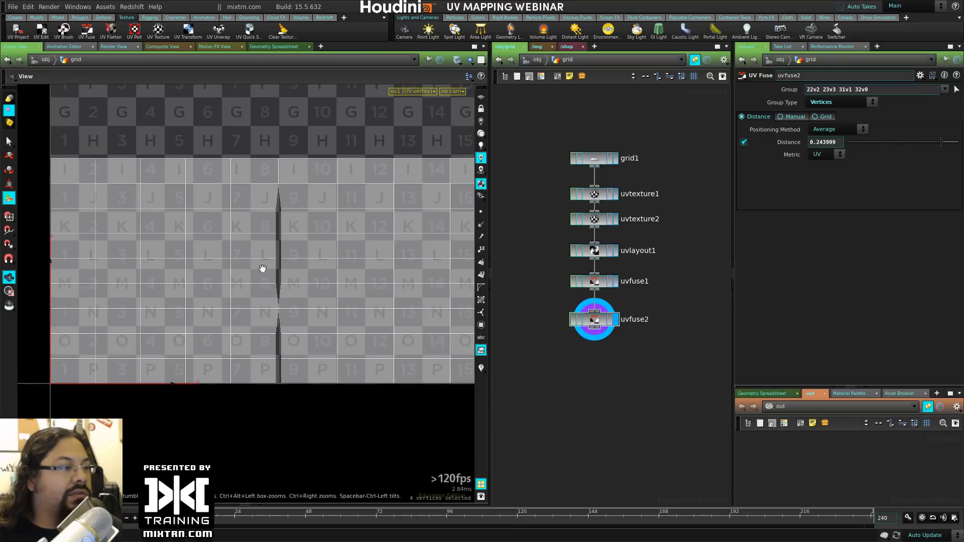
Step: Select the vertices along the full height of the central gap and fuse them with a new UV Fuse node
alt+middle_drag(263, 269, 257, 339)
drag(254, 200, 293, 473)
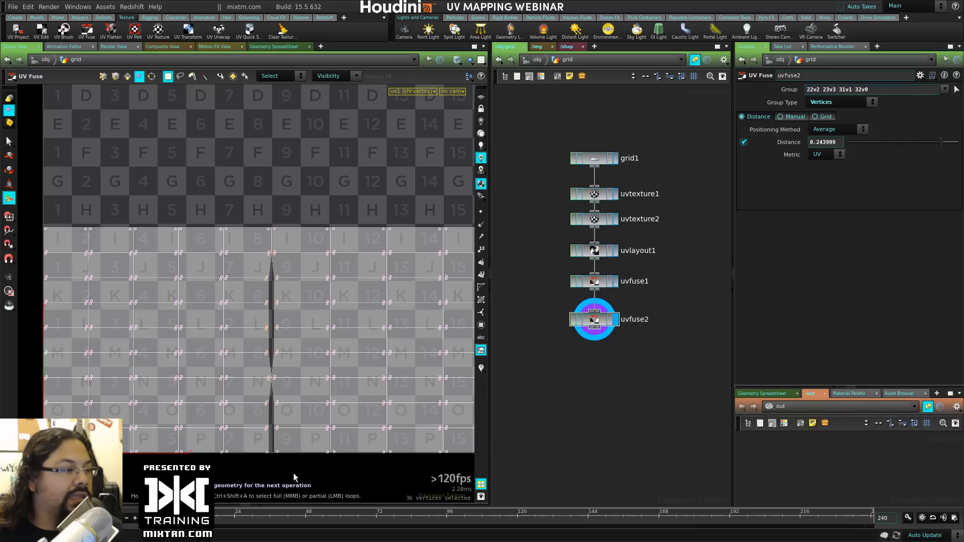
key(Tab)
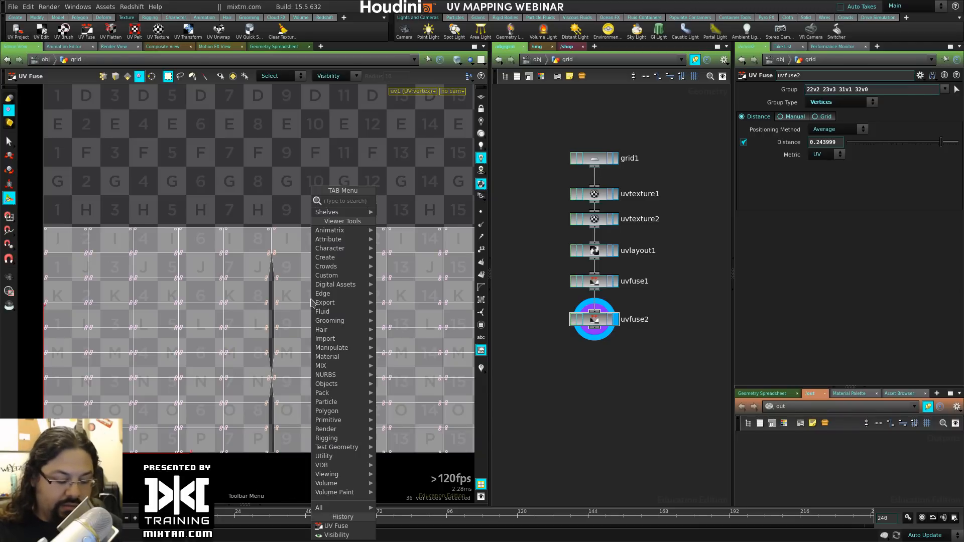
text(fuse)
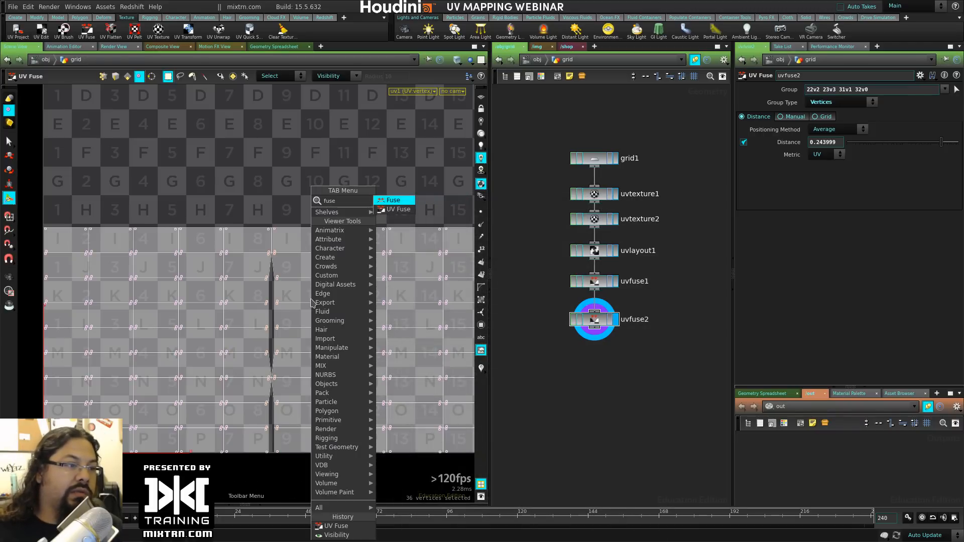
key(Down)
key(Return)
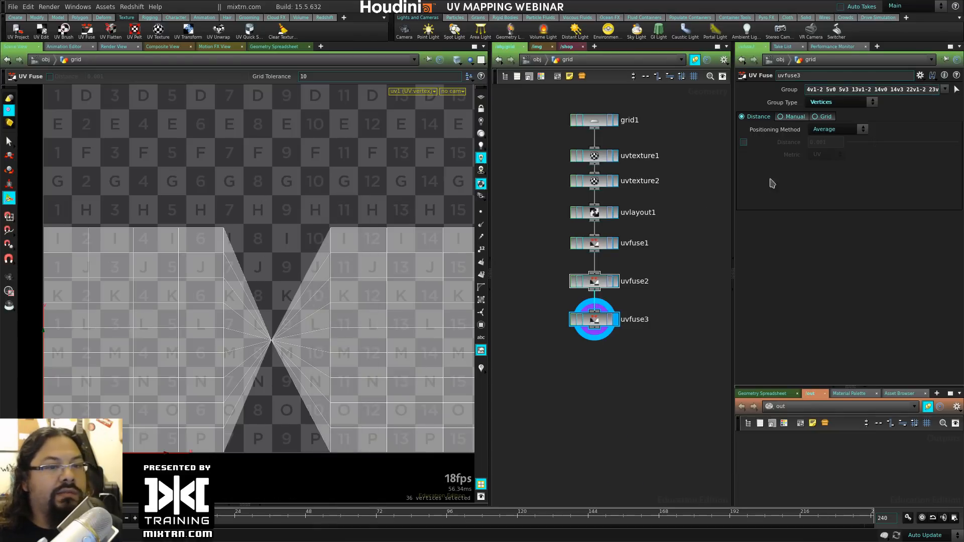
Step: Enable the distance limit on uvfuse3 and raise it to 0.0128265
click(743, 142)
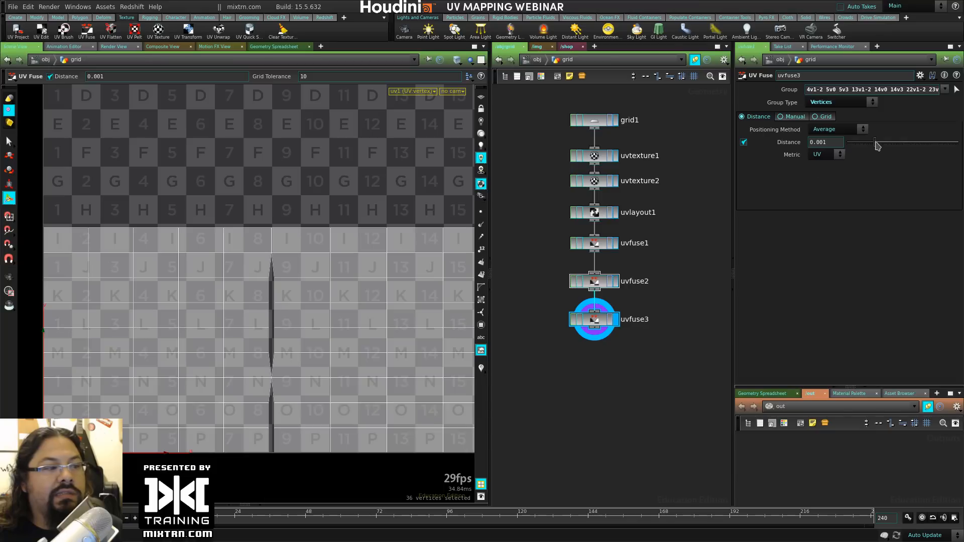
drag(876, 145, 906, 151)
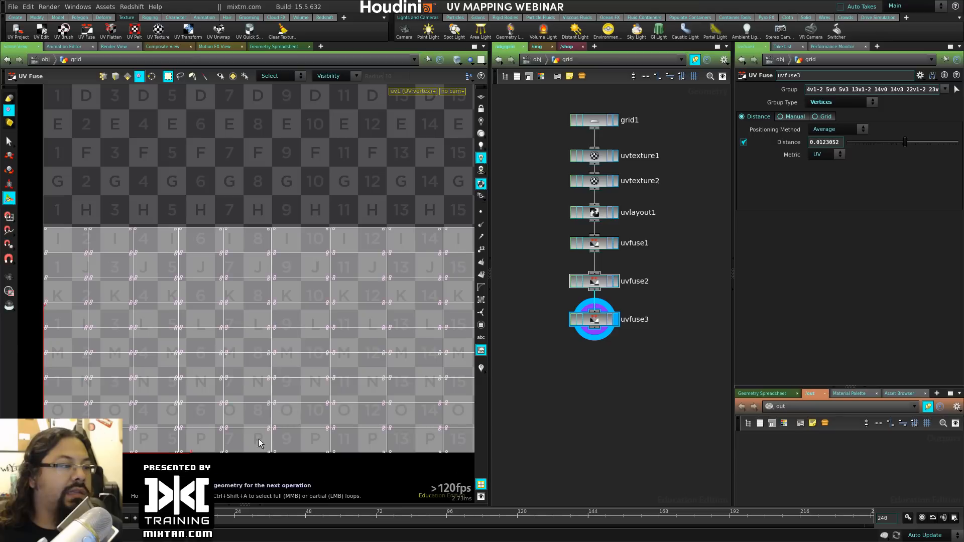
mouse_move(910, 144)
mouse_down()
mouse_move(930, 148)
mouse_move(896, 156)
mouse_move(907, 157)
mouse_up()
alt+right_drag(304, 360, 257, 351)
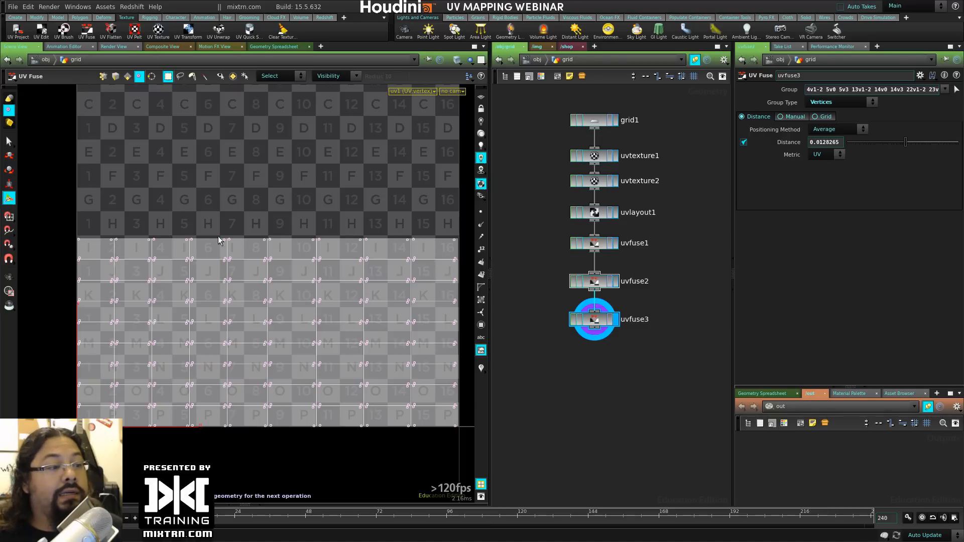
Step: Append a UV Quick Shade node after uvfuse3, display it, and inspect the textured grid in perspective
key(space+1)
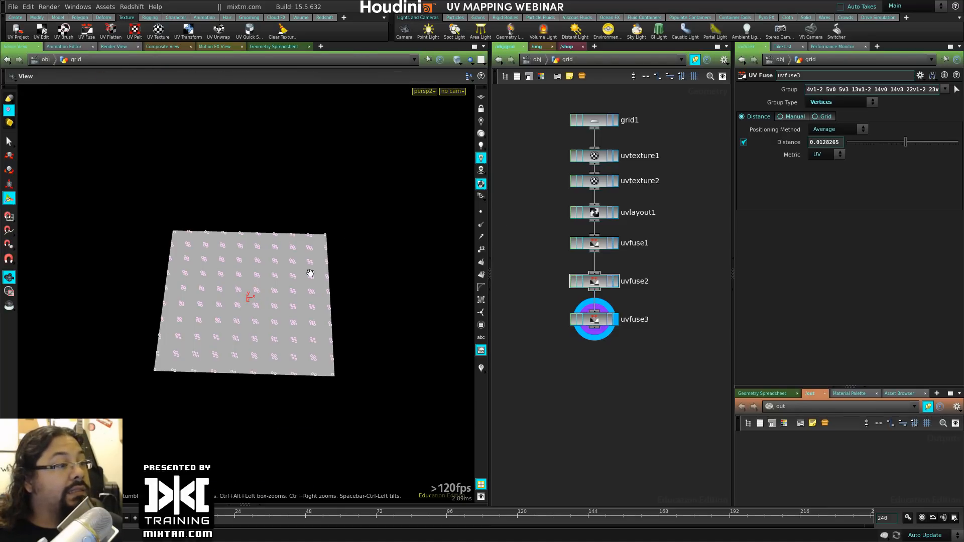
alt+right_drag(310, 273, 435, 278)
alt+drag(435, 278, 373, 230)
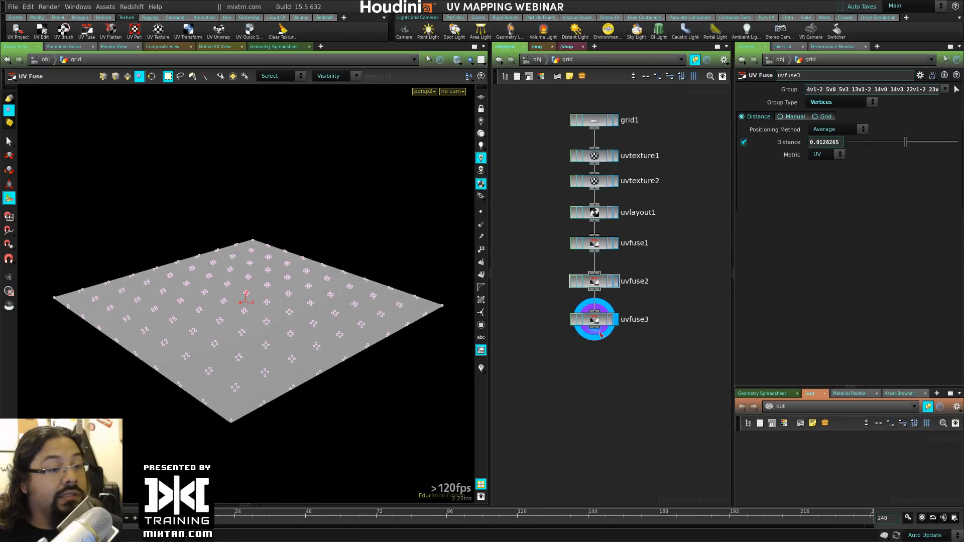
key(Tab)
text(uv q)
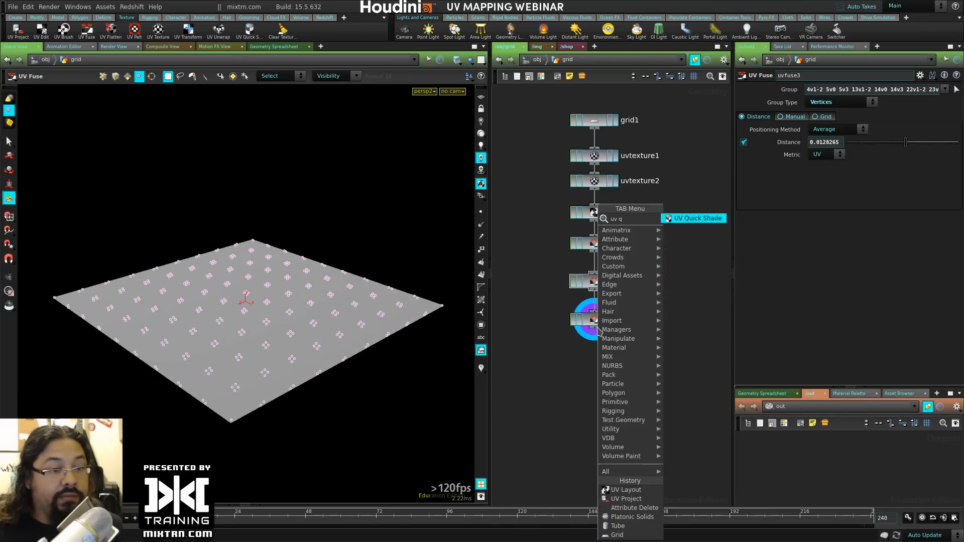
key(Return)
click(607, 349)
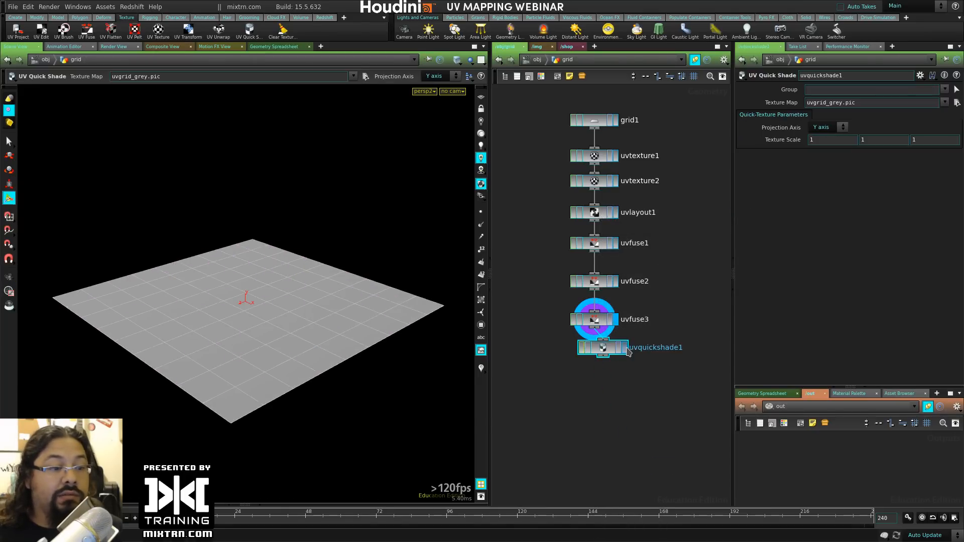
key(space)
drag(320, 326, 194, 329)
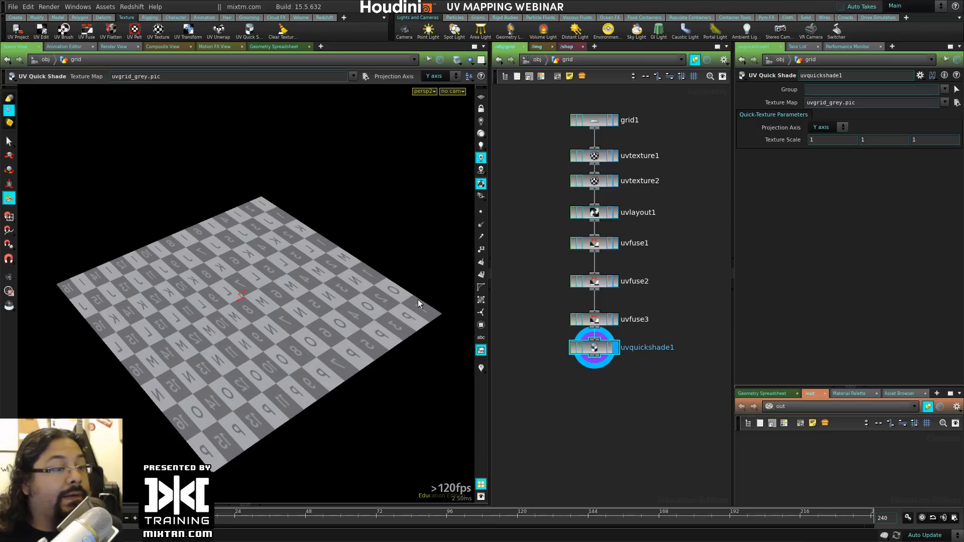
Step: Space uvfuse2, uvfuse3 and uvquickshade1 evenly at the end of the node chain
middle_drag(683, 287, 656, 270)
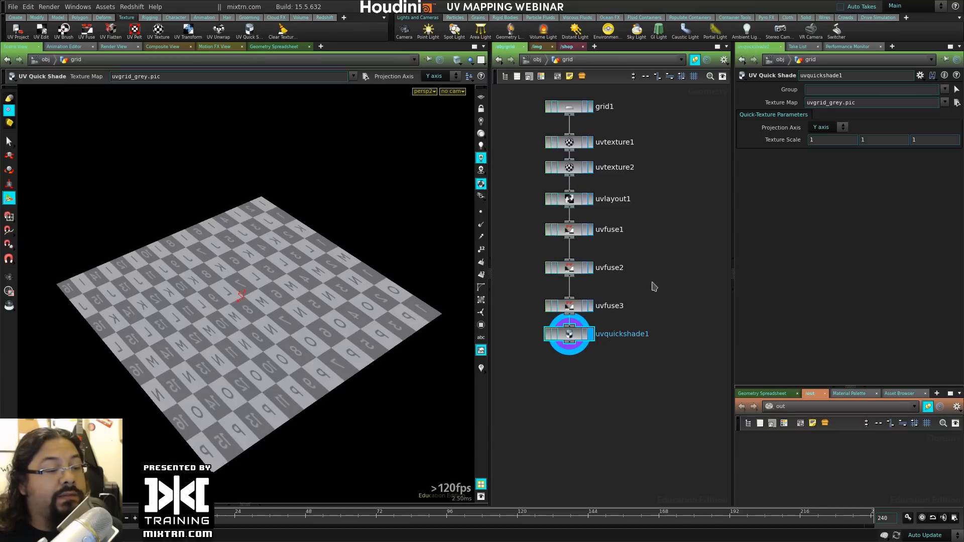
mouse_move(574, 307)
mouse_down()
mouse_move(568, 269)
mouse_move(577, 289)
mouse_up()
drag(574, 339, 573, 333)
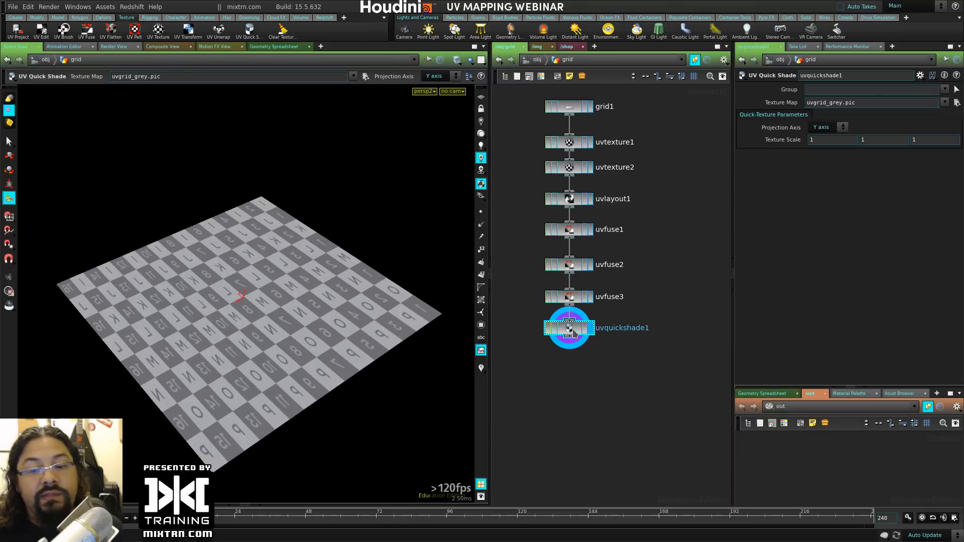
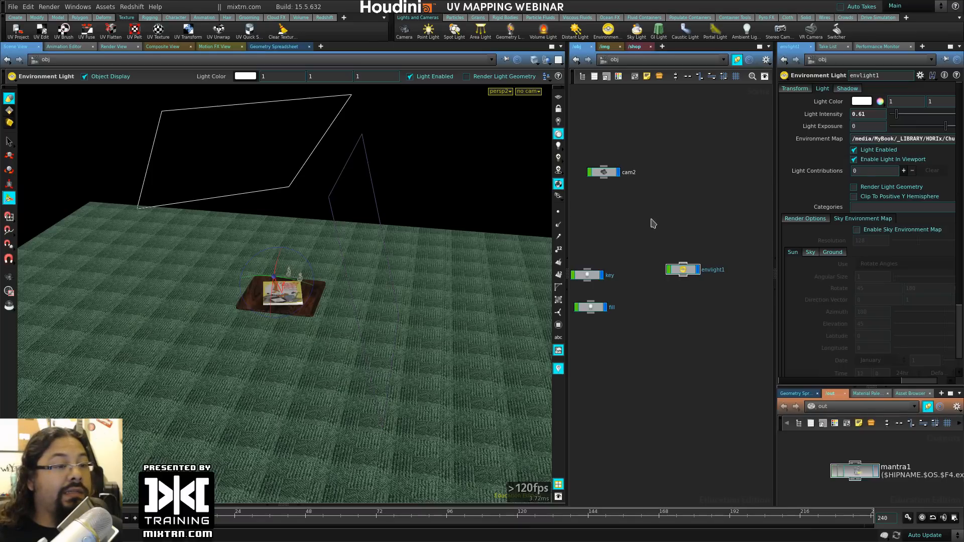
Step: Examine the textured book, wooden table and carpet floor up close in the book scene
middle_drag(711, 224, 728, 222)
alt+right_drag(238, 347, 329, 359)
alt+drag(330, 360, 278, 374)
alt+right_drag(277, 374, 323, 314)
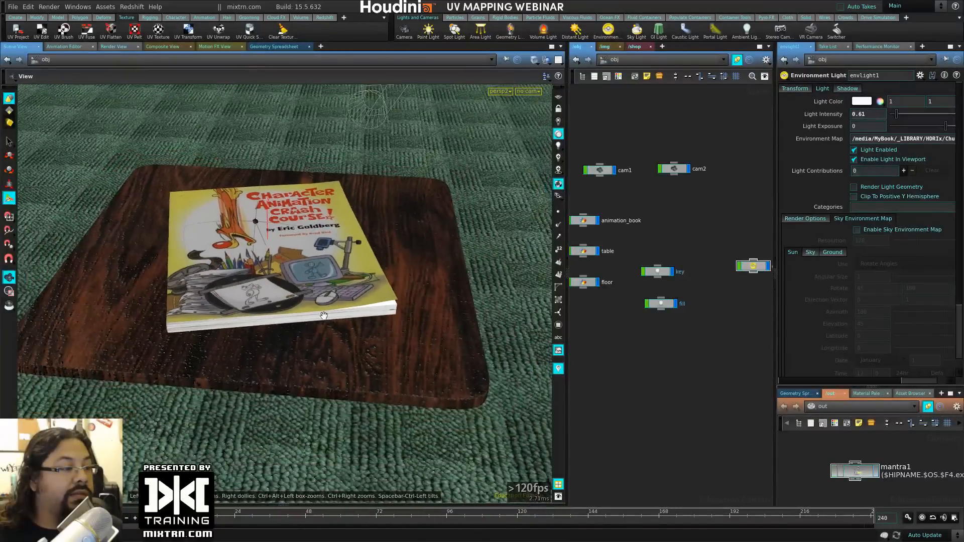
alt+drag(323, 314, 243, 336)
alt+right_drag(244, 336, 380, 346)
alt+drag(381, 345, 349, 328)
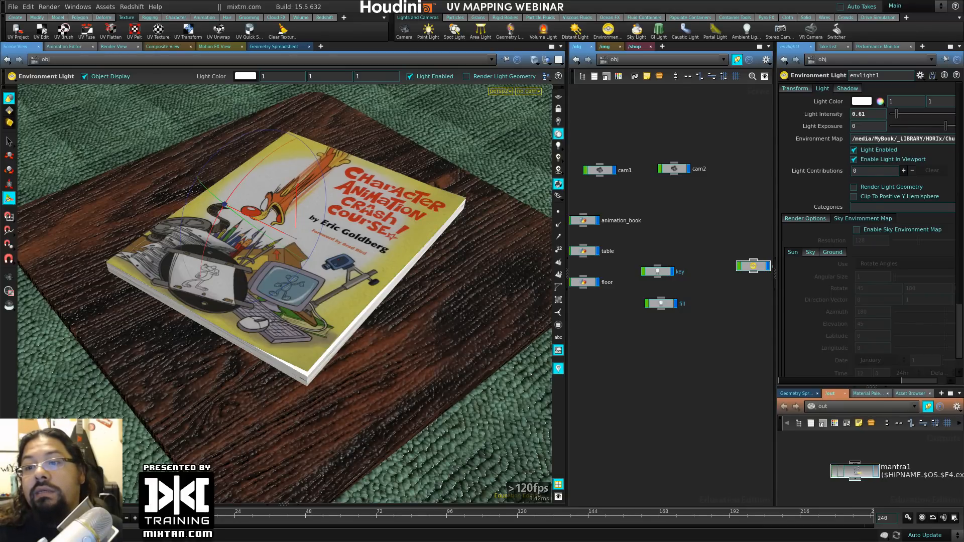
Step: Bring up the browser with RenderMan's Pixar One Twenty Eight library page, expand its description, and review the contents and licence
alt+drag(963, 102, 624, 96)
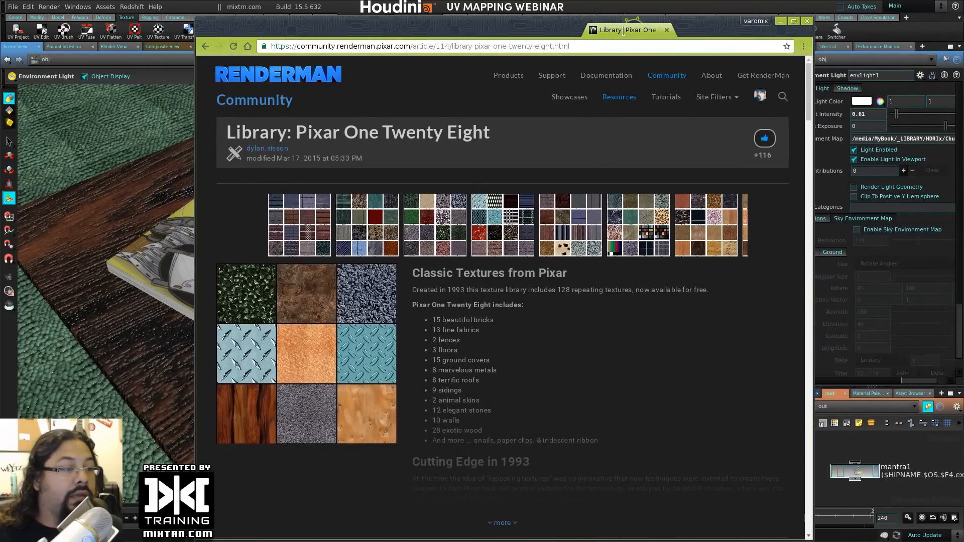
scroll(553, 302, down, 5)
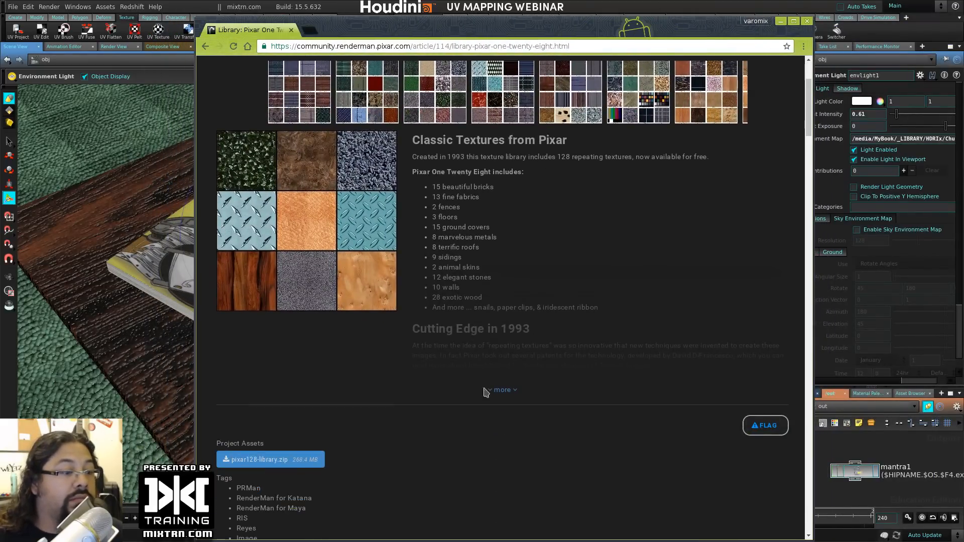
drag(637, 156, 715, 156)
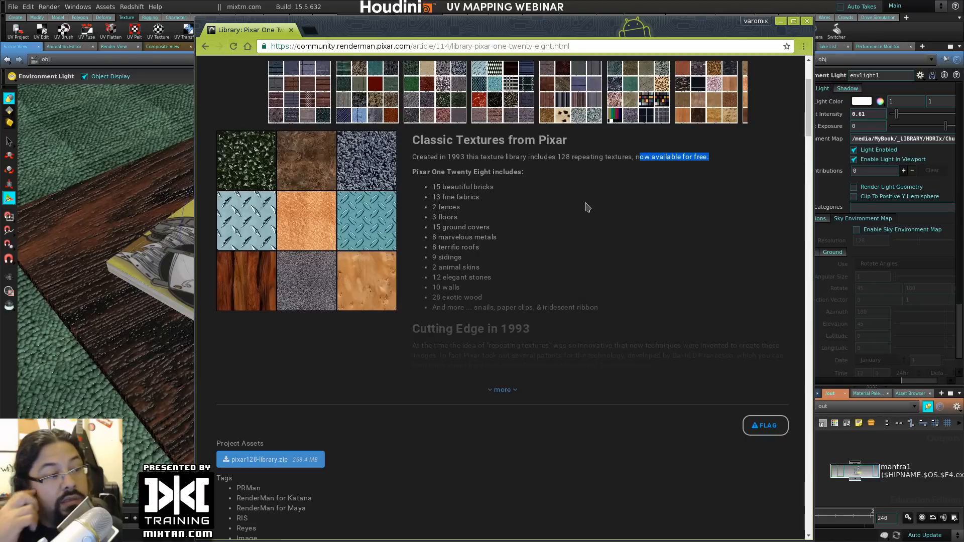
click(500, 390)
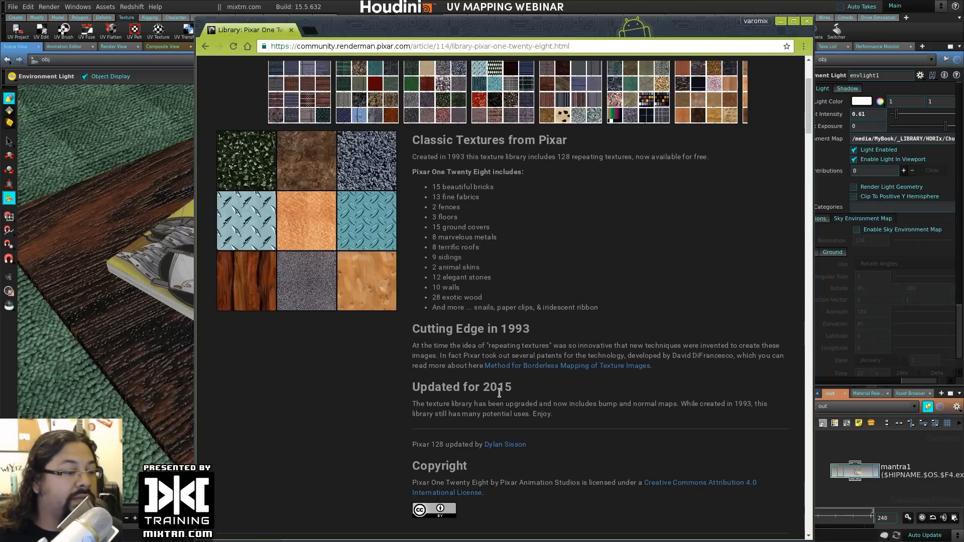
scroll(520, 327, down, 3)
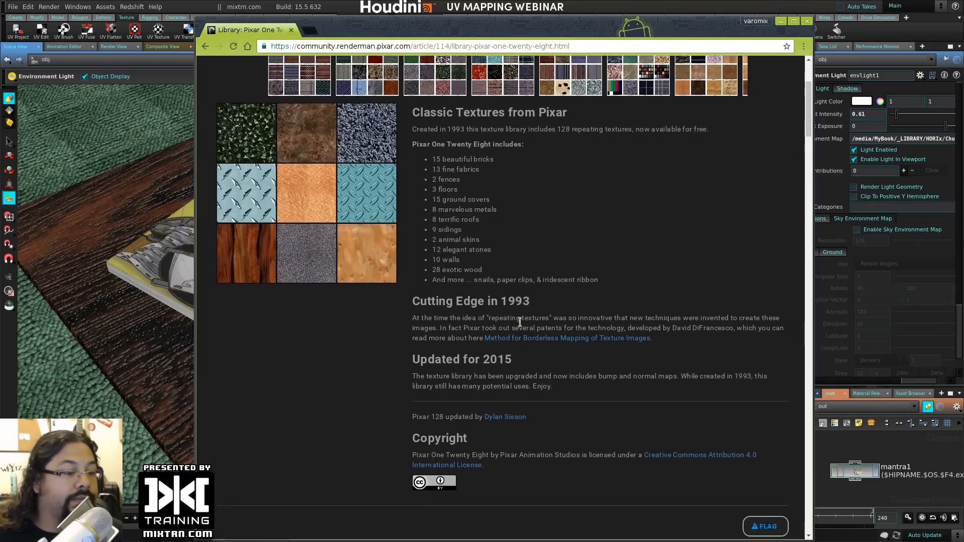
scroll(529, 333, down, 2)
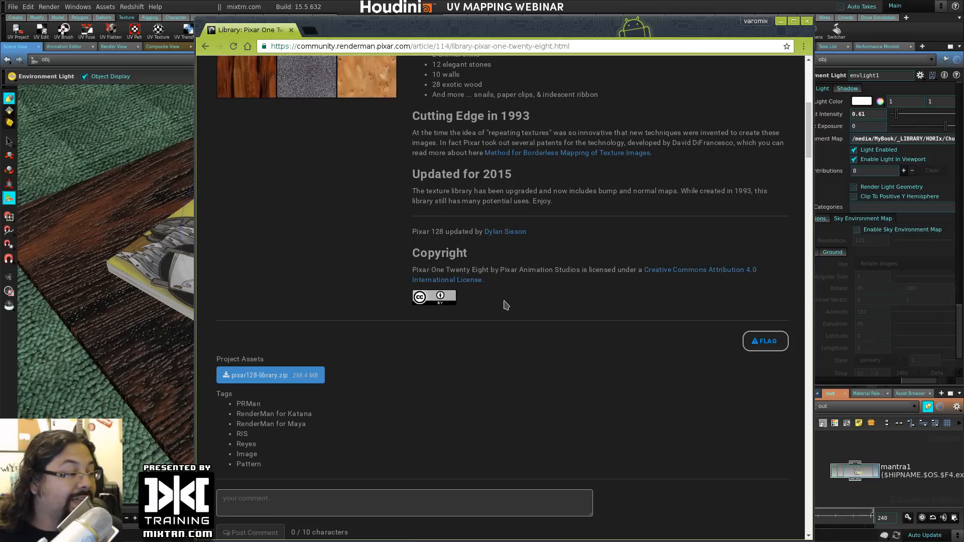
scroll(505, 305, up, 5)
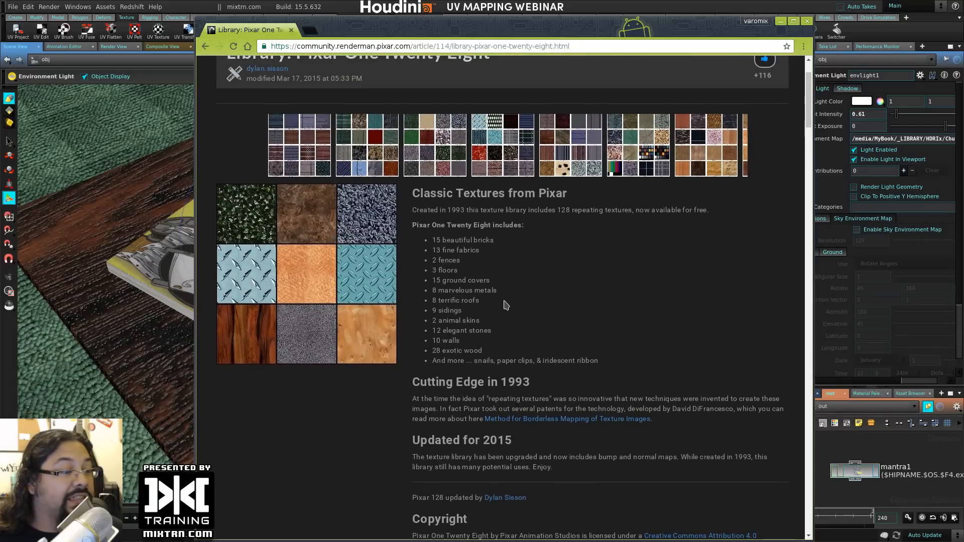
scroll(505, 305, up, 2)
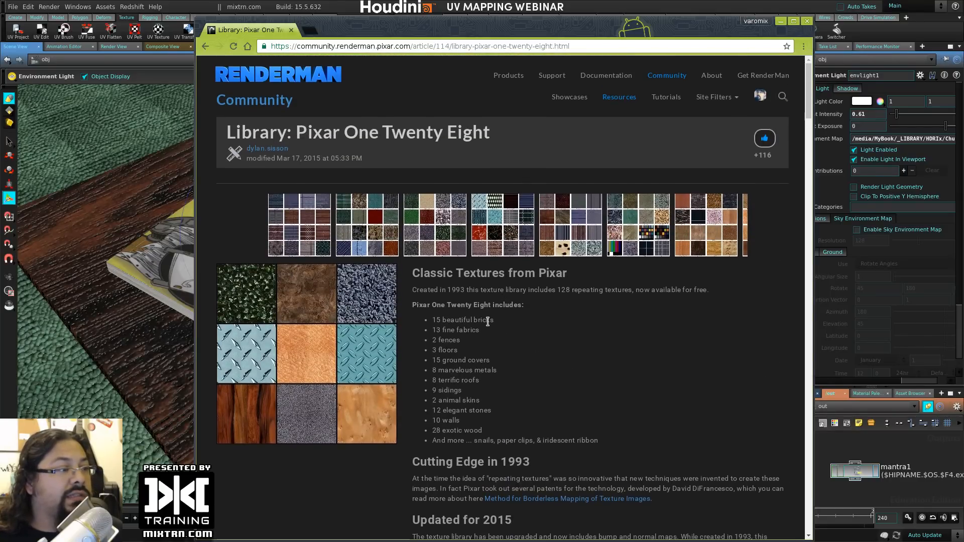
alt+drag(406, 312, 963, 331)
Step: Select the table in the book scene and maximize the MIX_animBook_v01_start.hipnc window
click(450, 340)
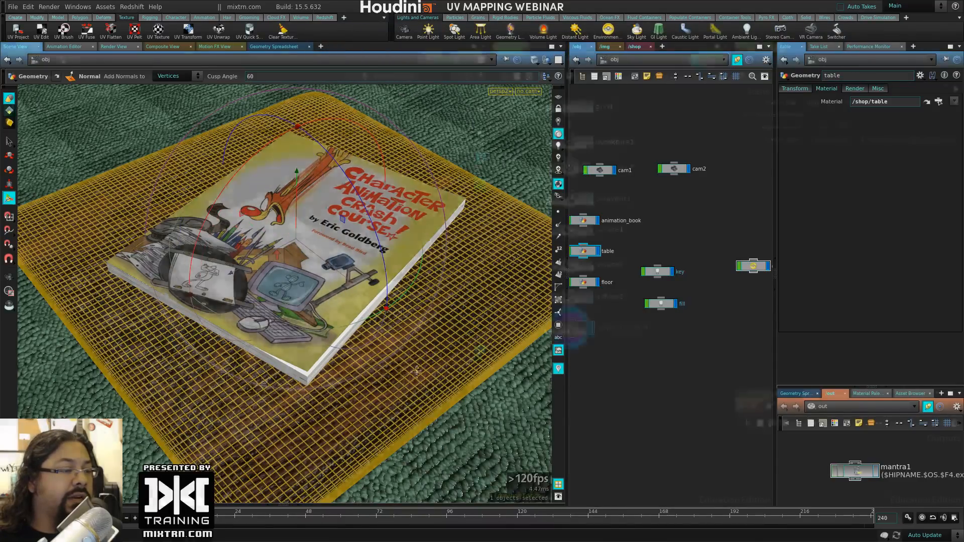
alt+drag(450, 341, 389, 370)
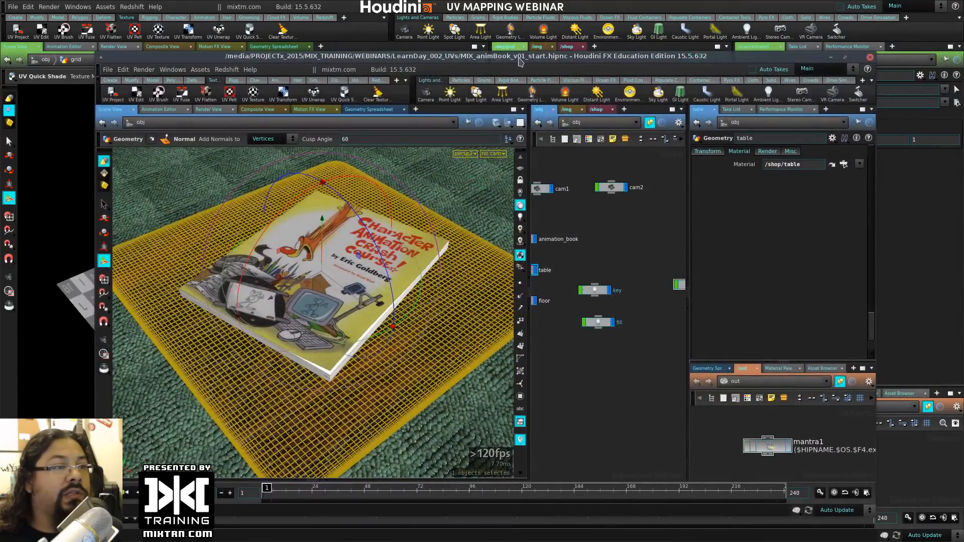
double_click(519, 56)
drag(181, 396, 536, 386)
alt+drag(545, 397, 529, 402)
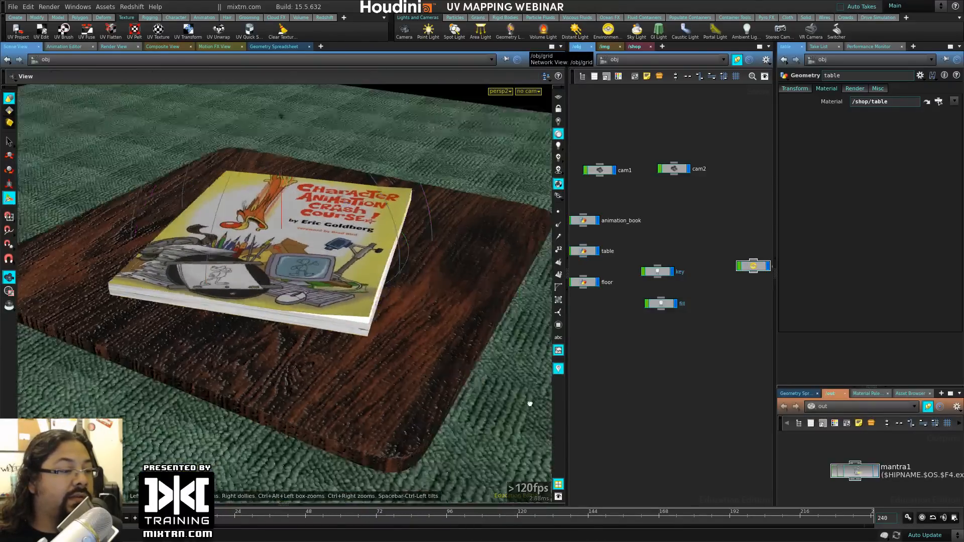
Step: Select the floor and examine how its carpet texture repeats across the whole plane
alt+right_drag(529, 402, 347, 404)
alt+drag(346, 404, 384, 480)
click(356, 423)
alt+middle_drag(385, 479, 347, 371)
alt+right_drag(347, 371, 106, 401)
alt+right_drag(452, 399, 344, 396)
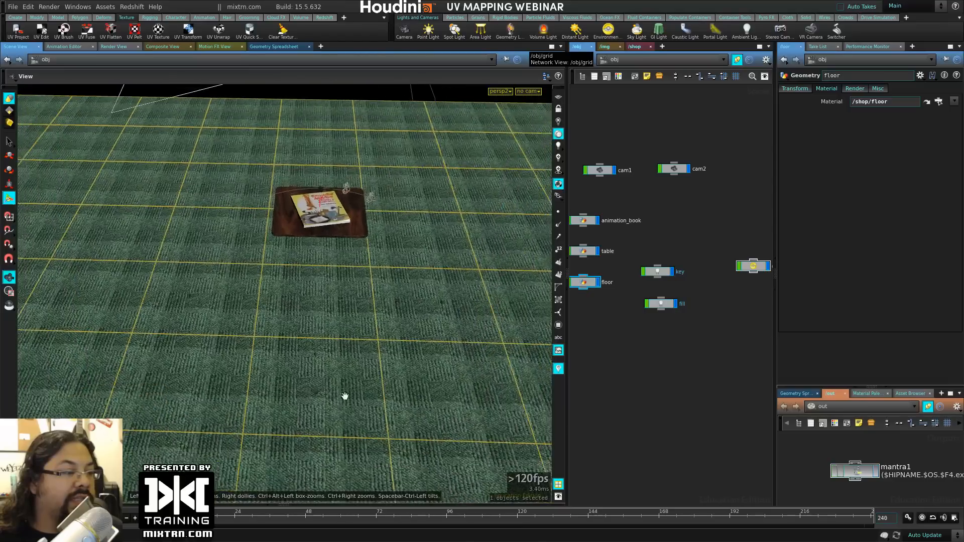
mouse_move(345, 396)
alt+mouse_down()
mouse_move(321, 409)
mouse_move(361, 406)
alt+mouse_up()
Step: Select the table and examine its wood texture up close around the book
alt+right_drag(277, 331, 396, 347)
alt+middle_drag(397, 347, 291, 437)
alt+right_drag(291, 437, 368, 415)
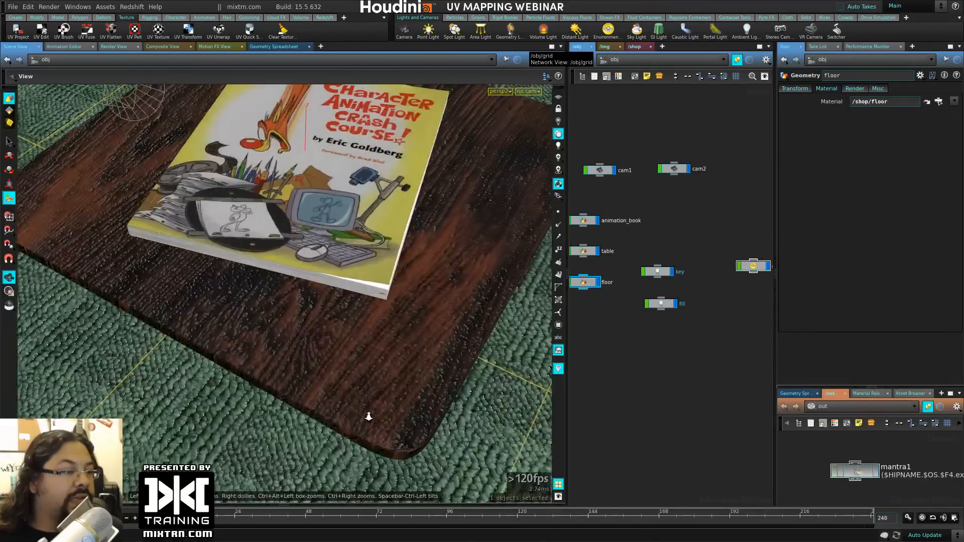
alt+drag(368, 415, 423, 329)
click(327, 379)
alt+middle_drag(423, 328, 448, 318)
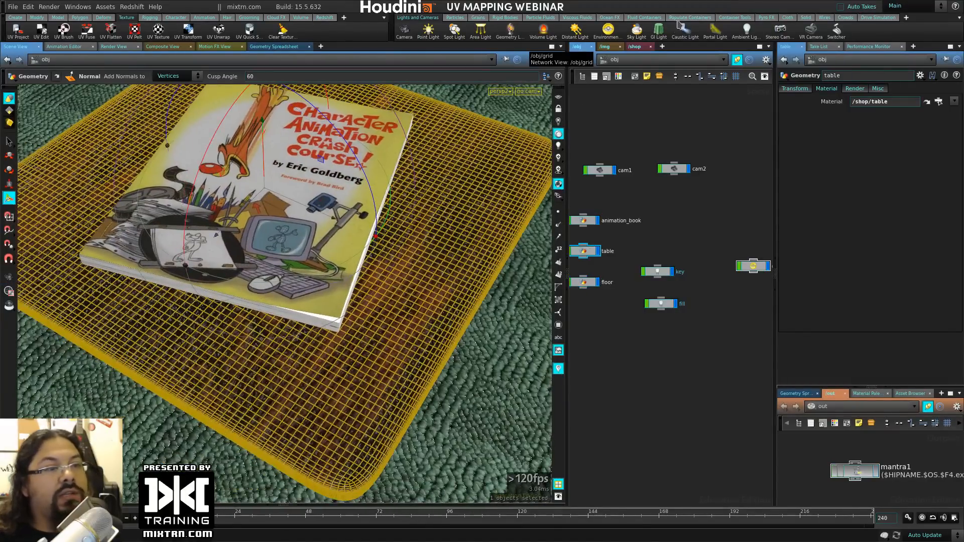
Step: Open the table's Principled Shader in the shop network, widen its parameters, and inspect the base color and roughness texture maps
click(639, 47)
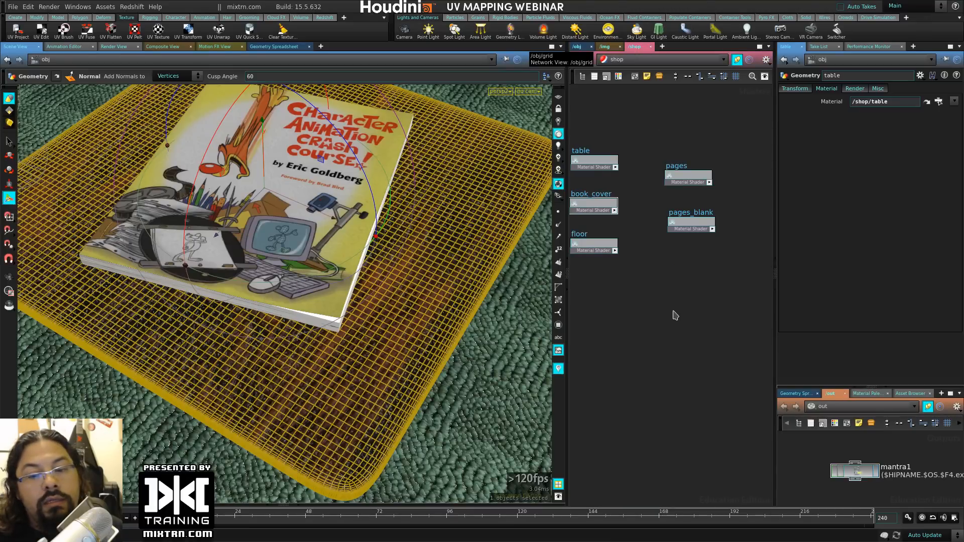
middle_drag(662, 271, 707, 297)
click(641, 190)
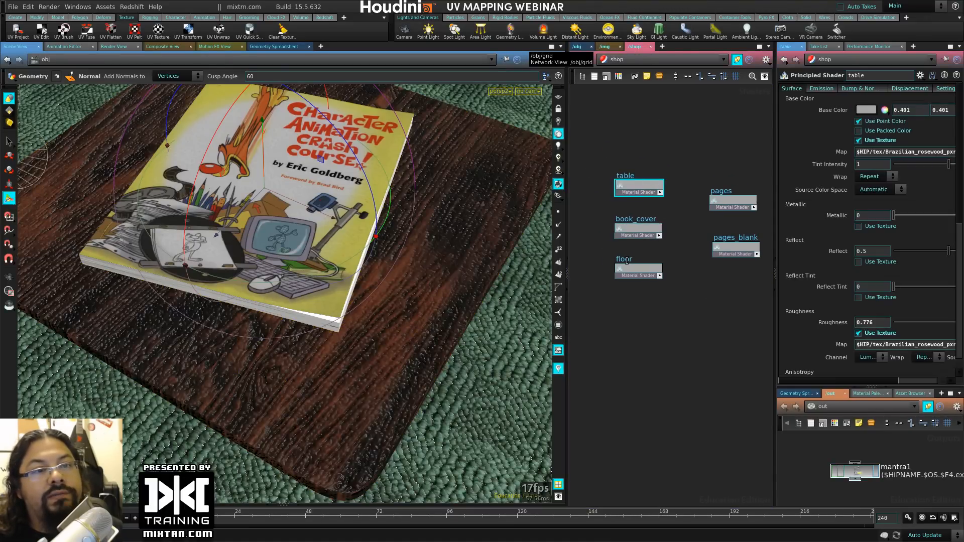
drag(779, 154, 637, 154)
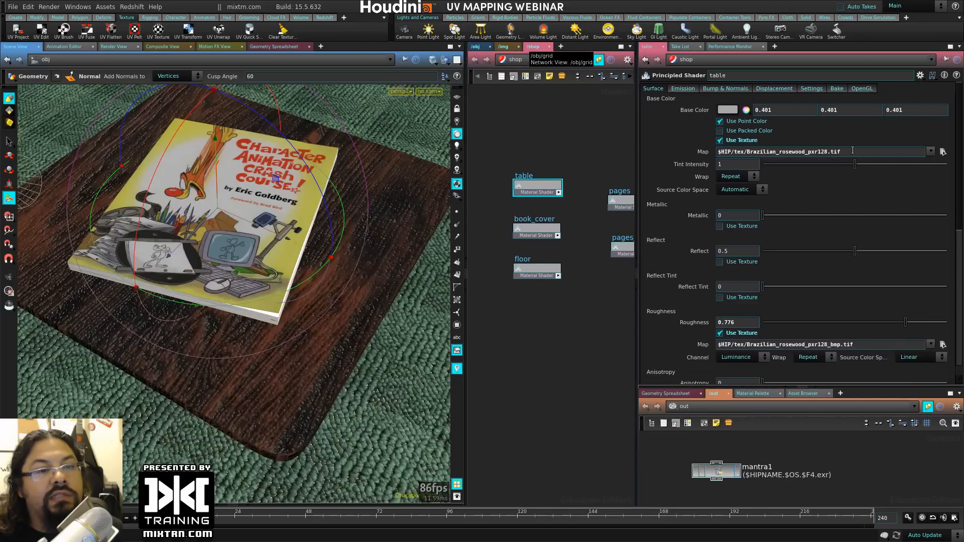
click(853, 151)
scroll(678, 277, down, 3)
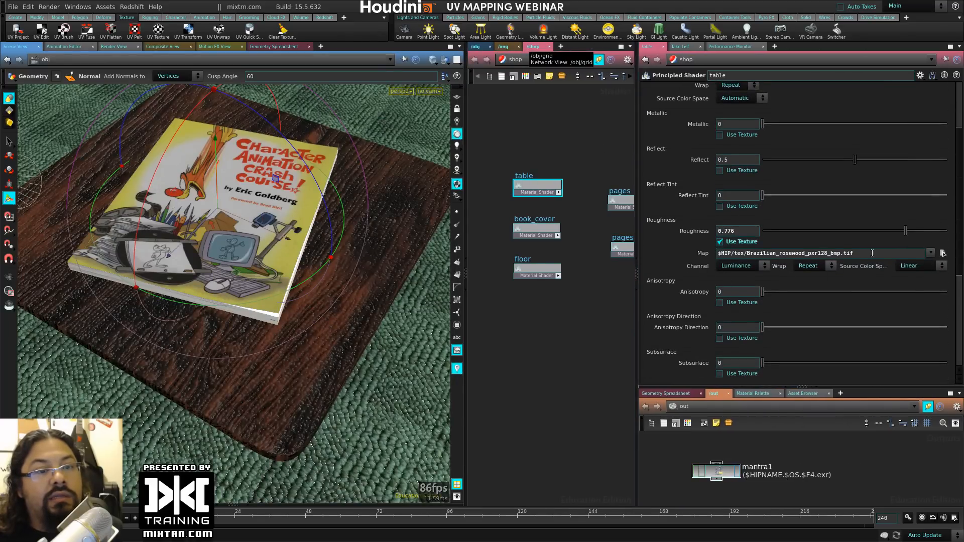
Step: Inspect the table shader's roughness map path, displacement settings, and base bump and normal texture, and narrow its parameters
drag(873, 253, 681, 248)
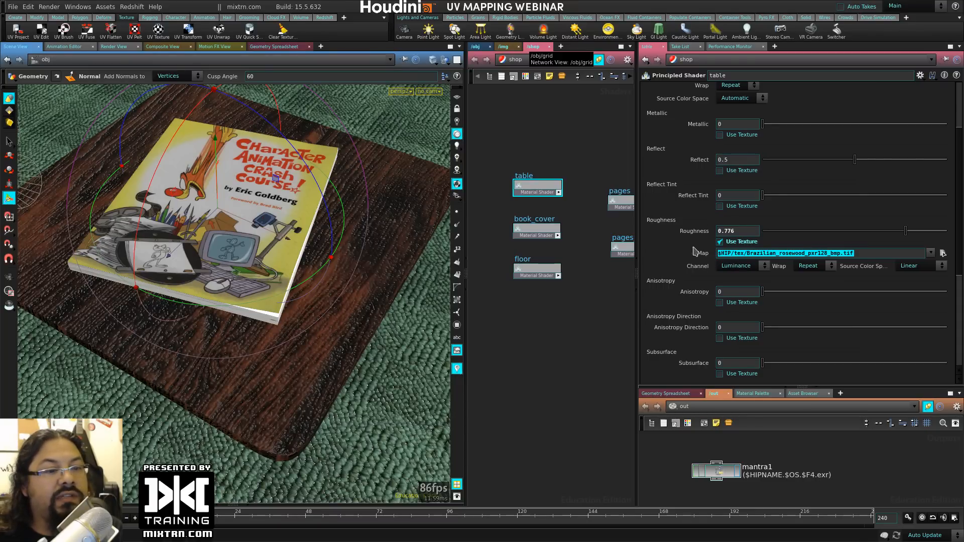
scroll(742, 114, up, 3)
click(768, 89)
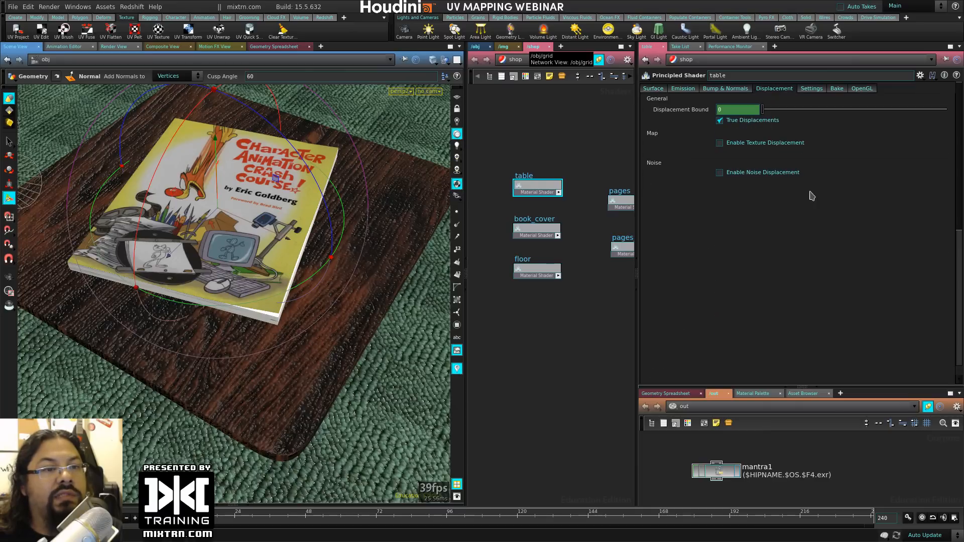
click(733, 89)
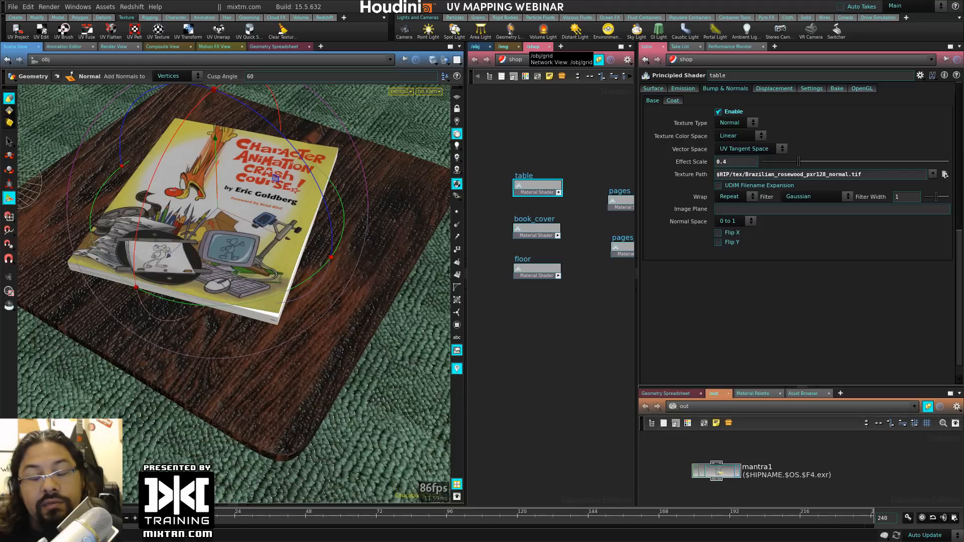
click(584, 368)
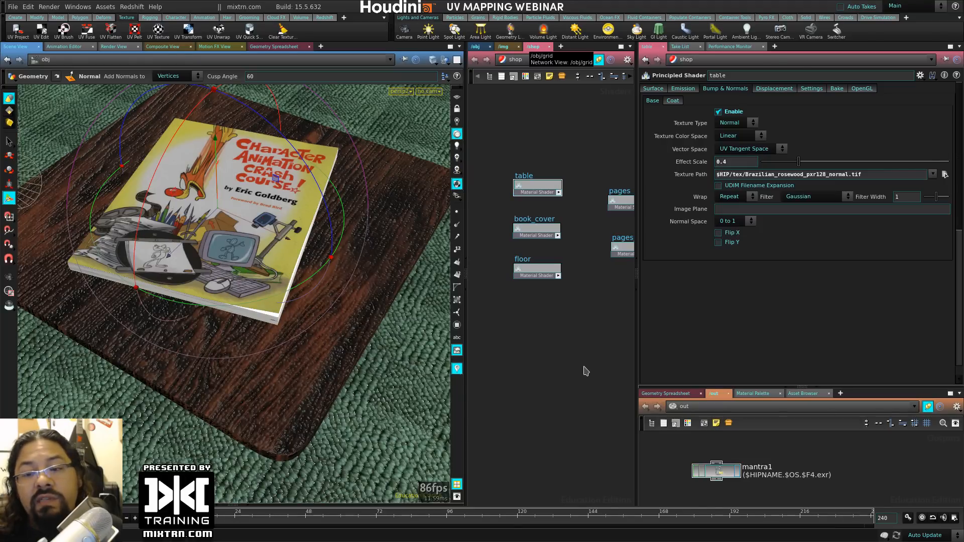
drag(636, 312, 769, 313)
drag(563, 347, 390, 346)
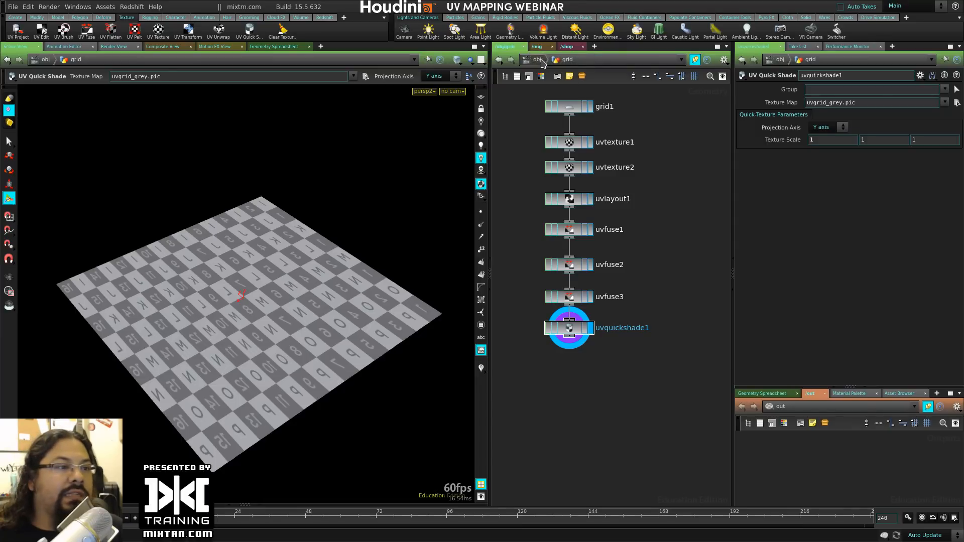
Step: Go up to the object level, open the roberto object, and display its rubber toy test geometry framed in the view
click(537, 59)
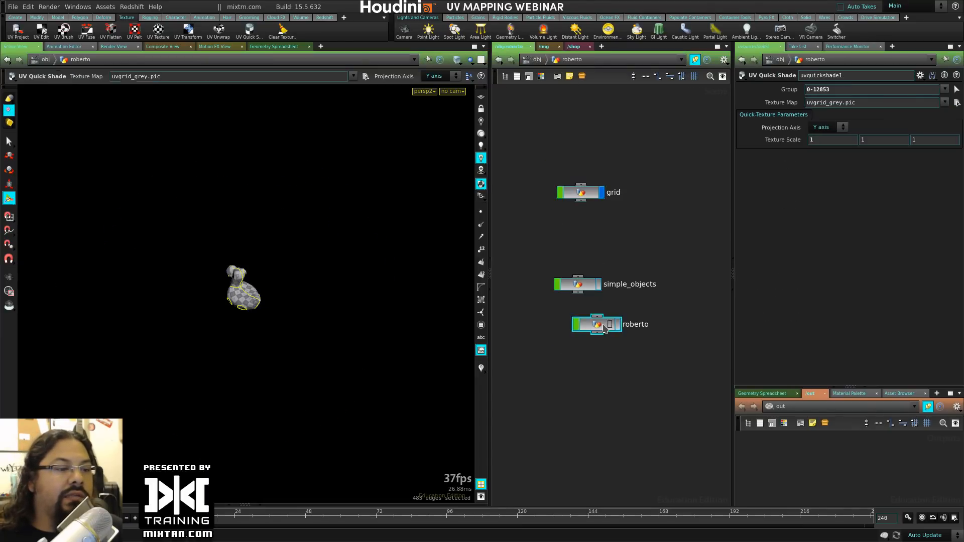
double_click(597, 324)
click(592, 130)
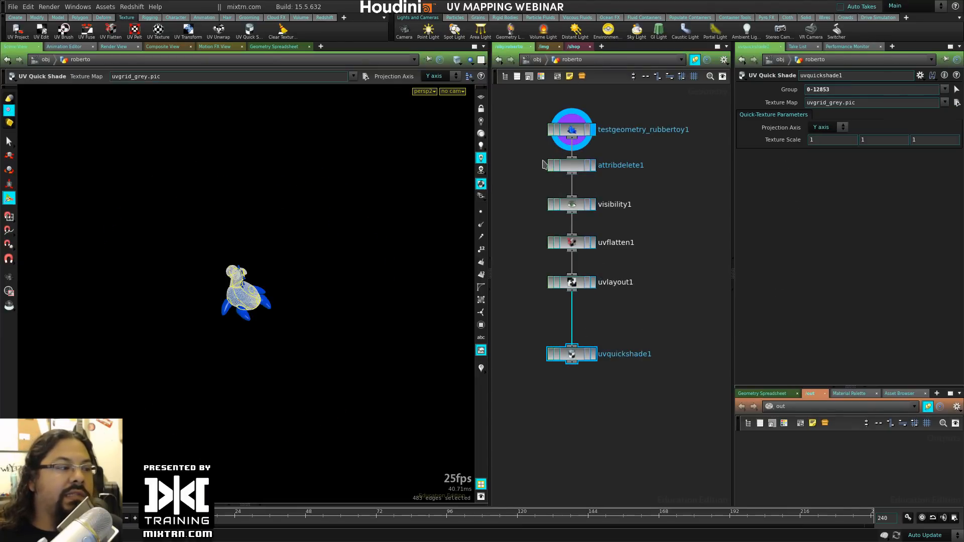
key(h)
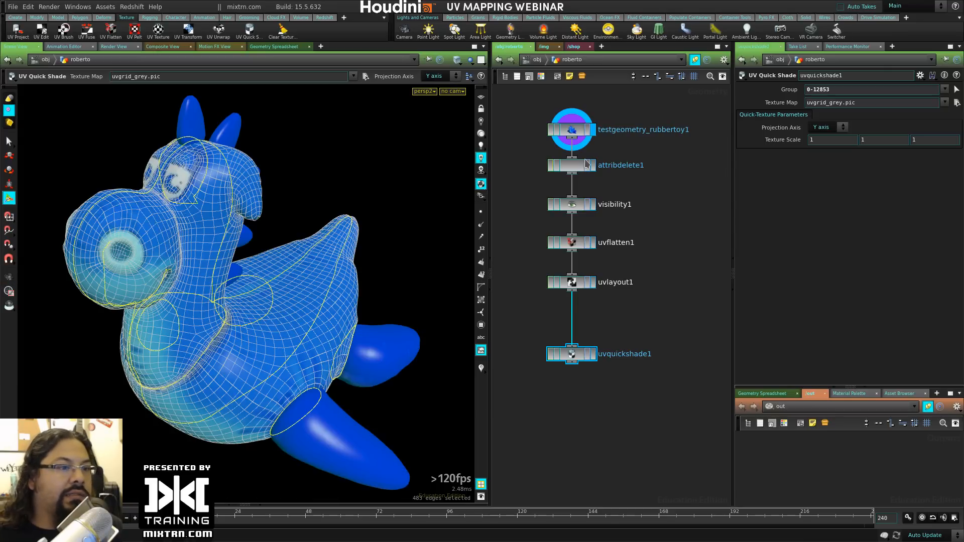
Step: Shift attribdelete1 down, select the rubber toy test geometry, and show its UVs framed in the UV view
drag(580, 161, 579, 190)
click(582, 129)
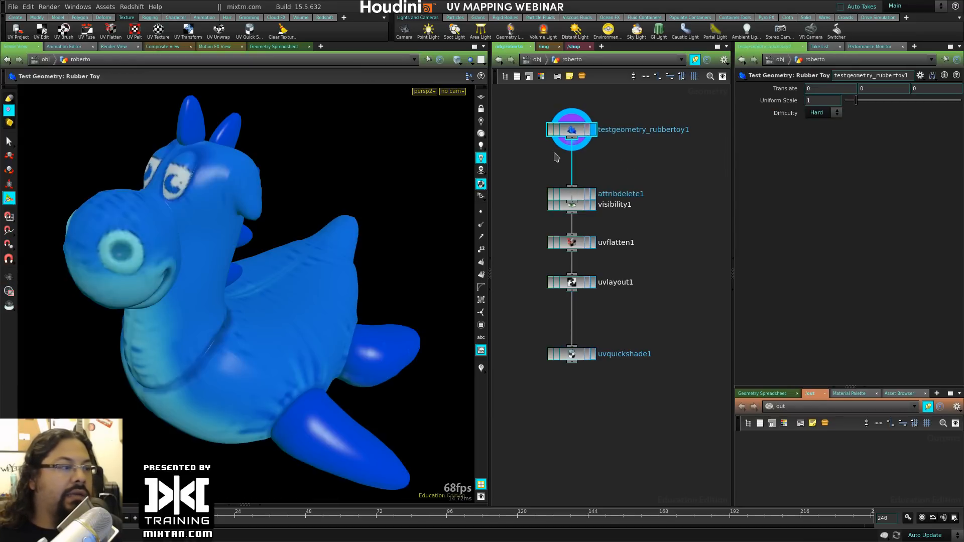
key(space+5)
key(h)
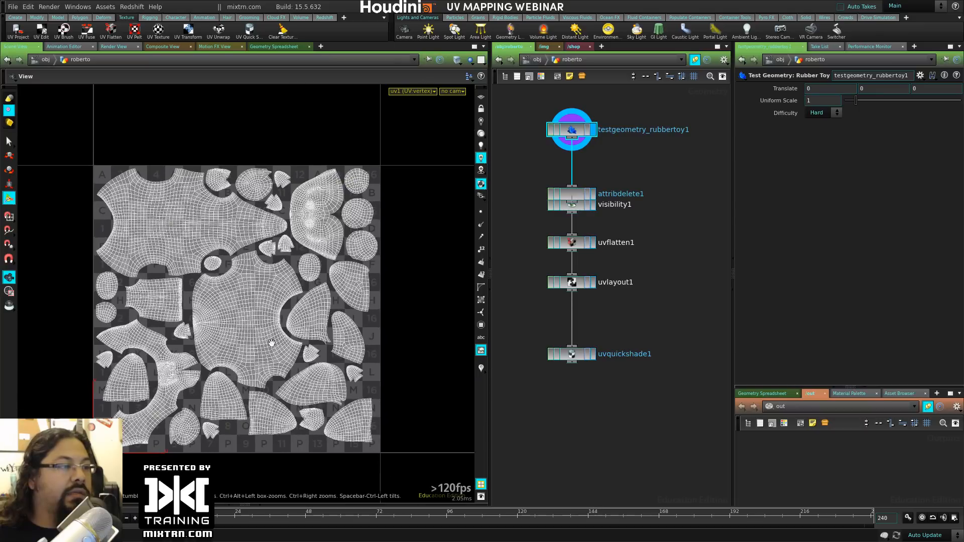
Step: Space out the nodes downstream of the rubber toy to leave room directly below it
drag(573, 357, 573, 410)
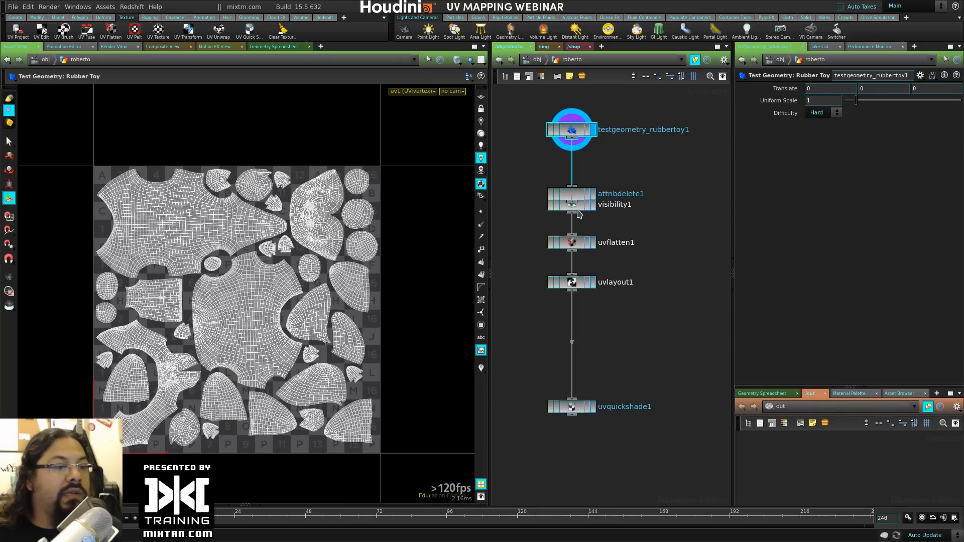
drag(578, 194, 577, 177)
drag(578, 211, 578, 324)
drag(578, 176, 577, 202)
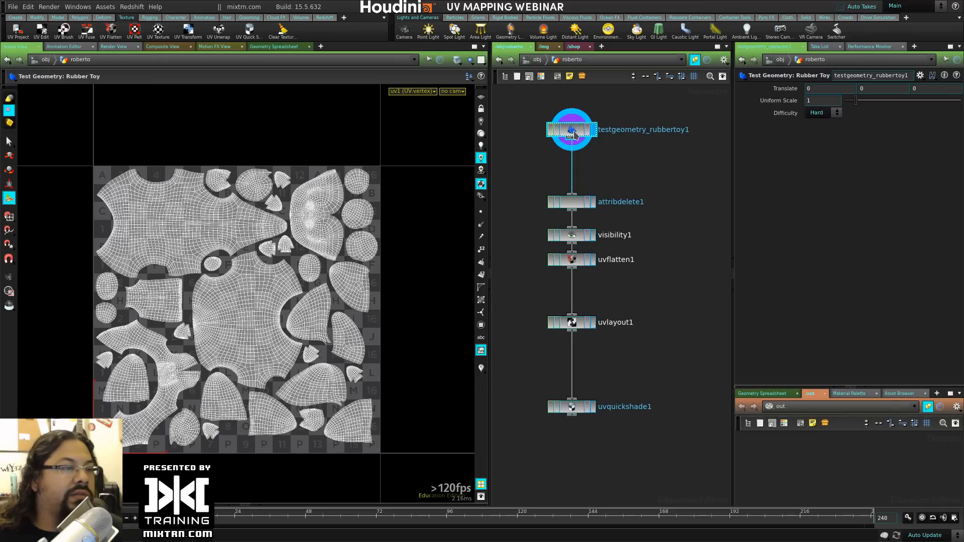
Step: Insert a UV Layout node between the rubber toy test geometry and attribdelete1
key(Tab)
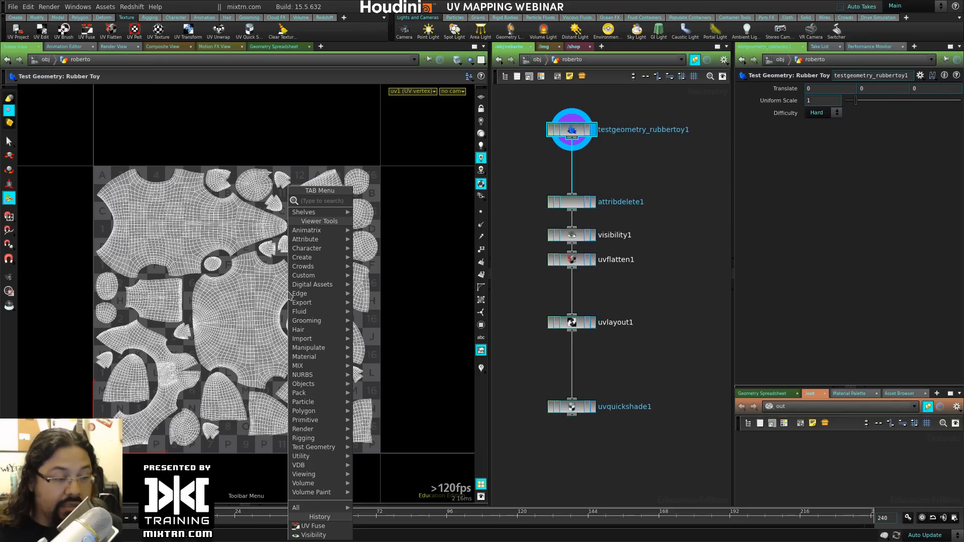
key(Tab)
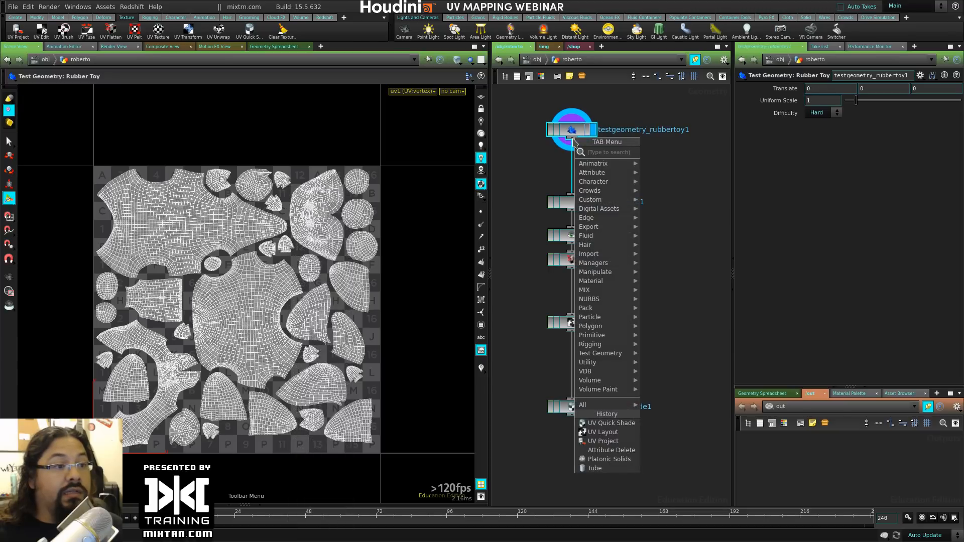
text(uv l)
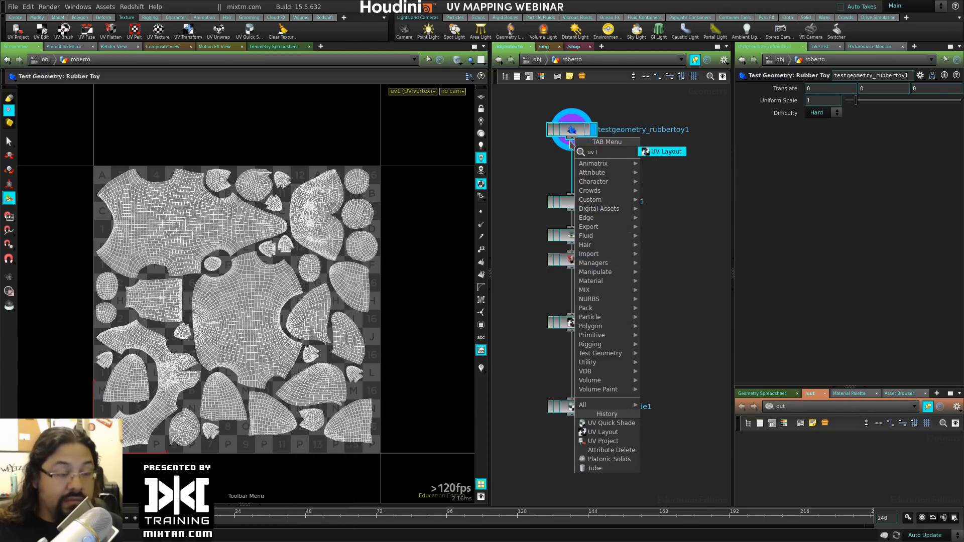
key(Return)
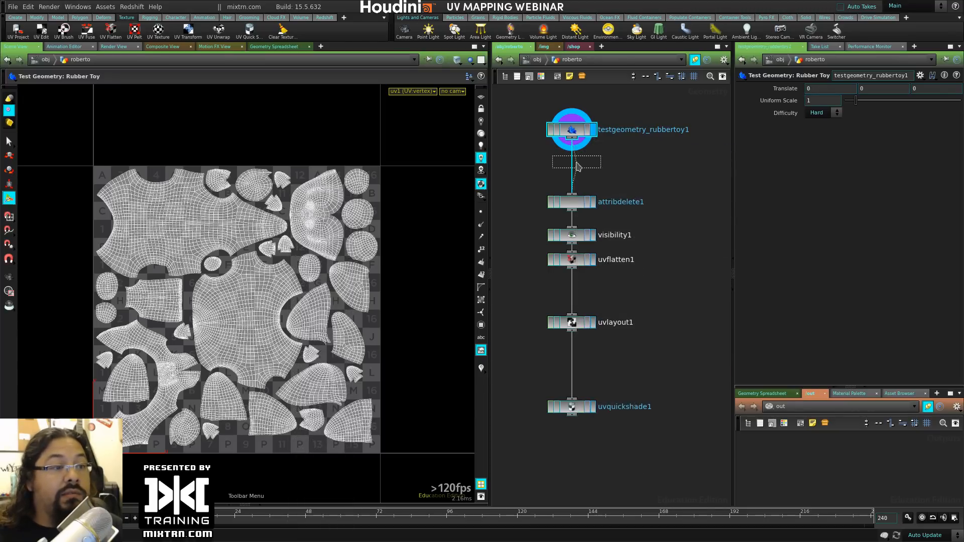
click(577, 169)
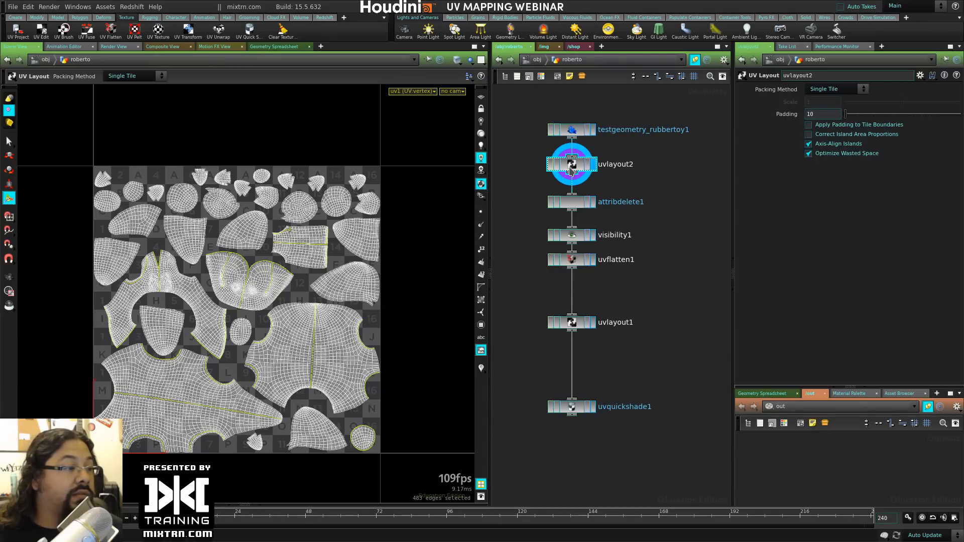
Step: Set the new UV Layout's padding to 30, apply padding to tile boundaries, and leave island area proportions uncorrected
scroll(341, 360, up, 5)
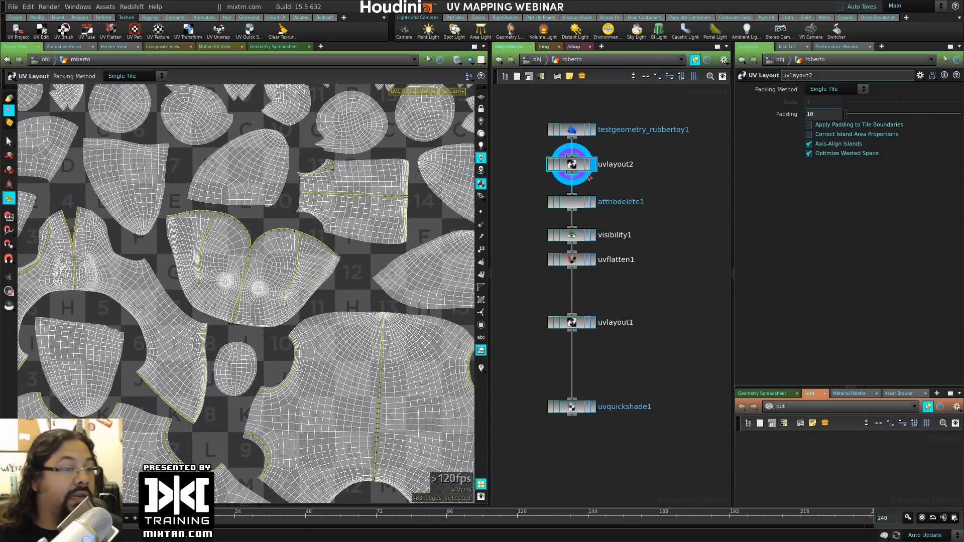
click(550, 164)
click(550, 165)
scroll(427, 241, down, 3)
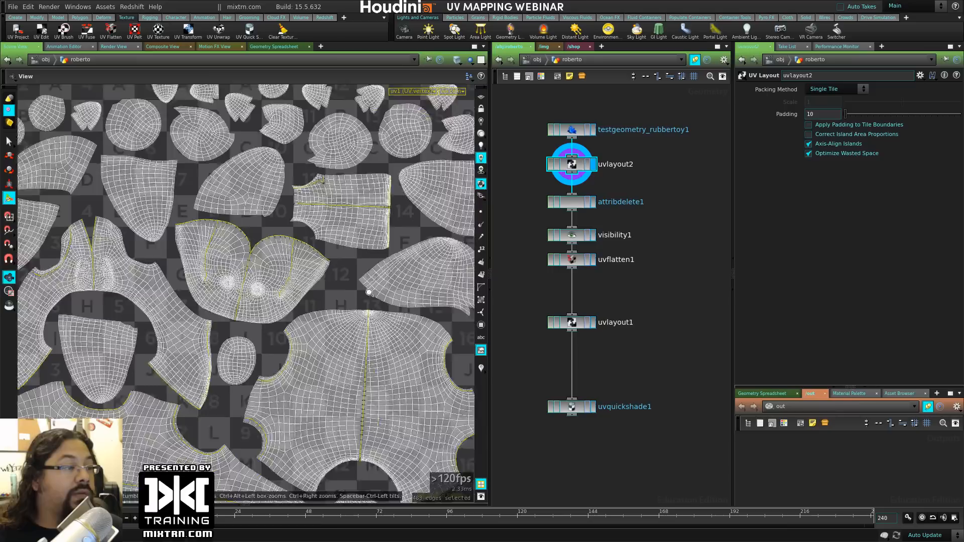
drag(851, 116, 877, 117)
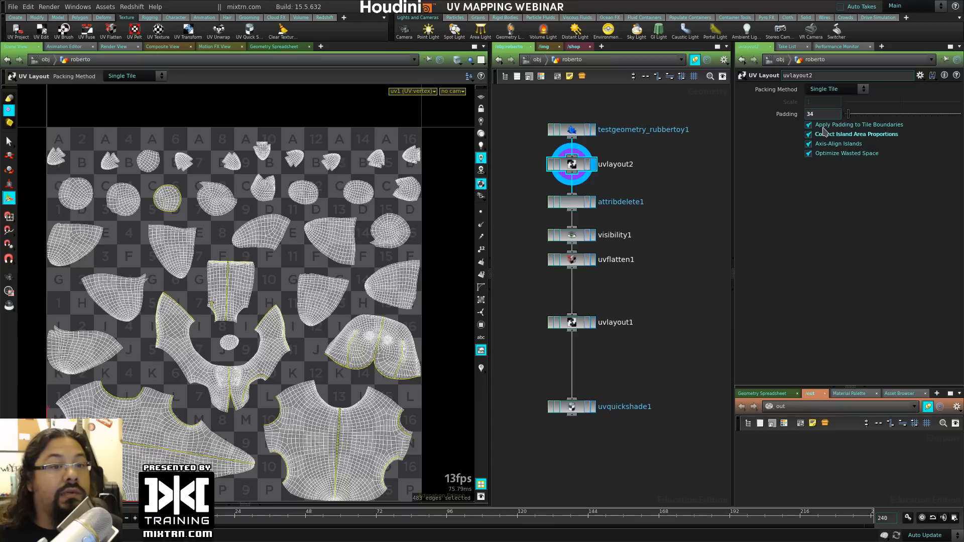
click(824, 127)
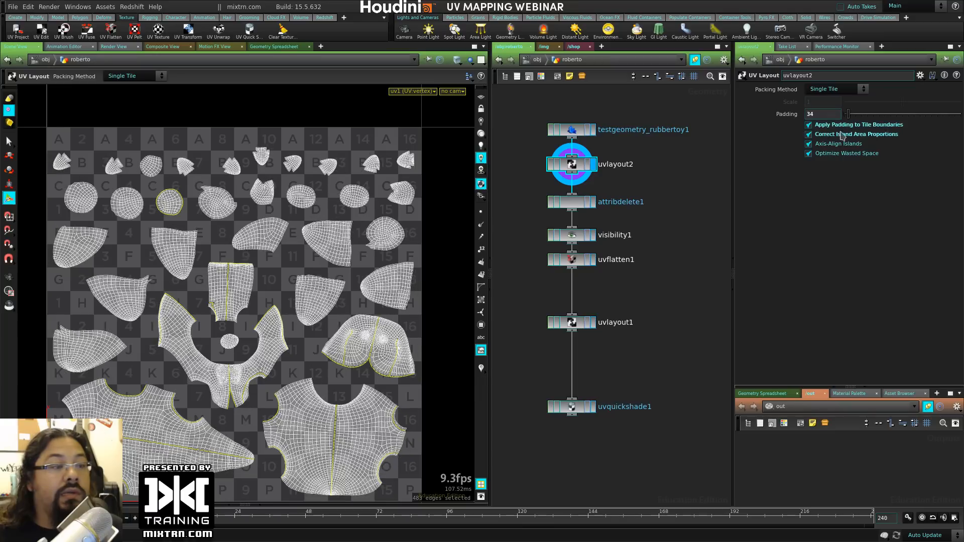
click(837, 136)
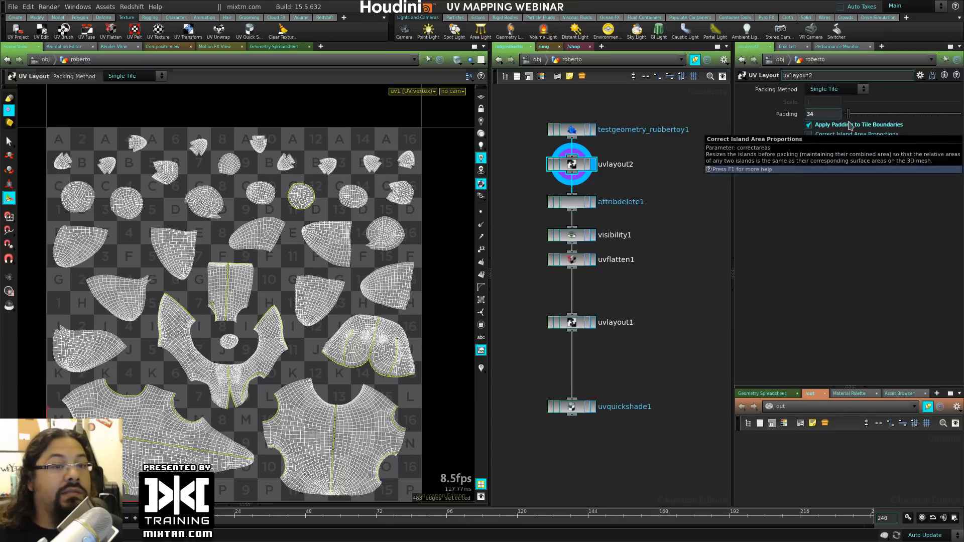
mouse_move(849, 114)
mouse_down()
mouse_move(871, 119)
mouse_move(848, 115)
mouse_up()
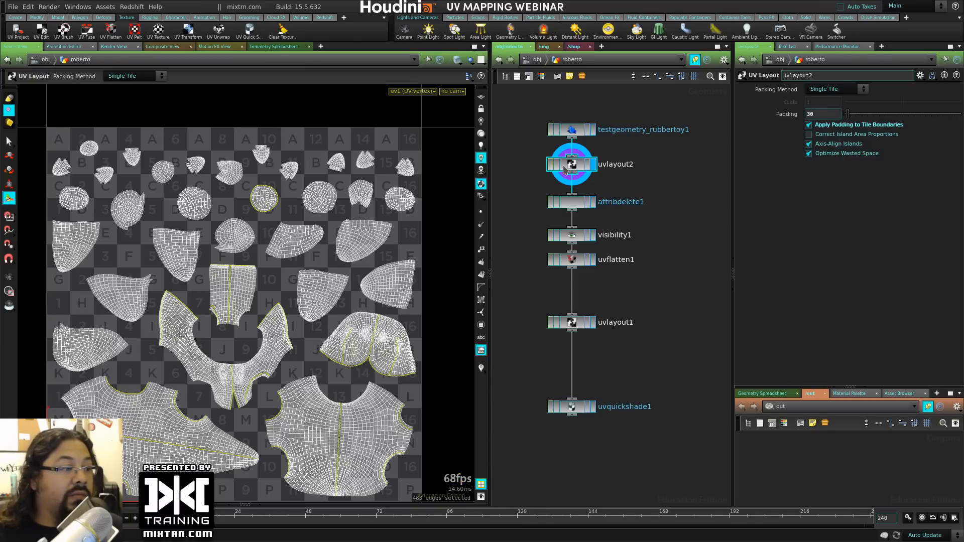
Step: Move the rubber toy node up slightly and delete the UV Layout node directly below it
drag(575, 132, 575, 120)
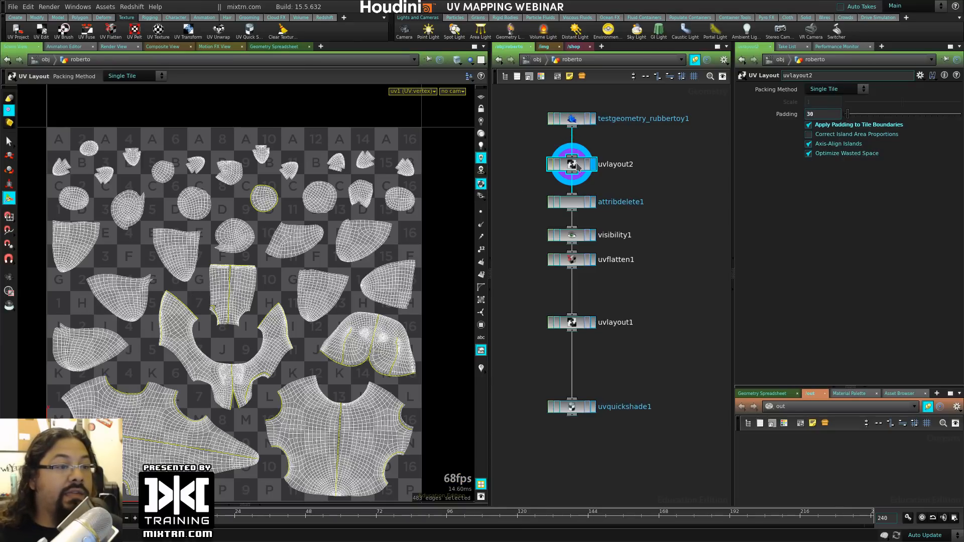
drag(577, 166, 579, 156)
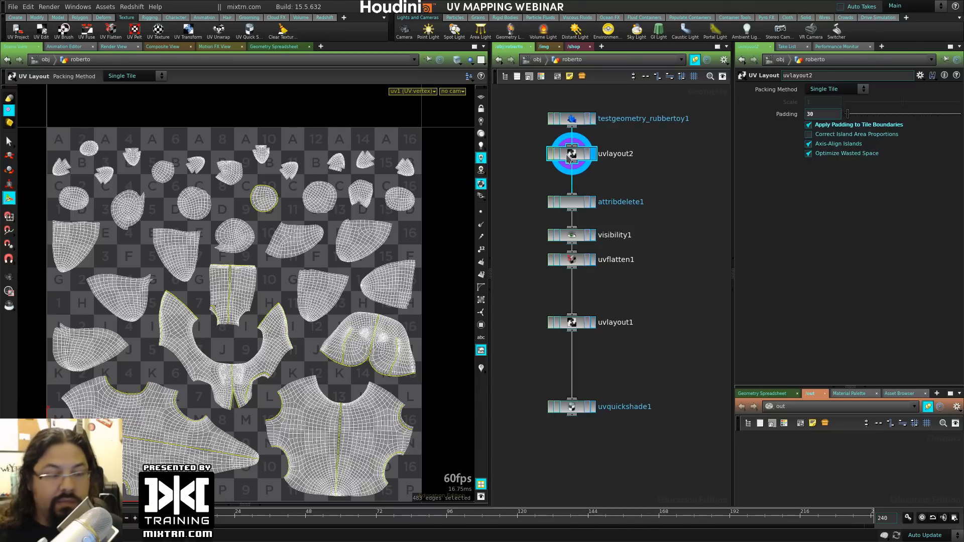
key(Delete)
Step: Apply a UV Brush to the rubber toy's primitives, selecting the large UV island that contains the two dense eye circles
scroll(308, 273, up, 5)
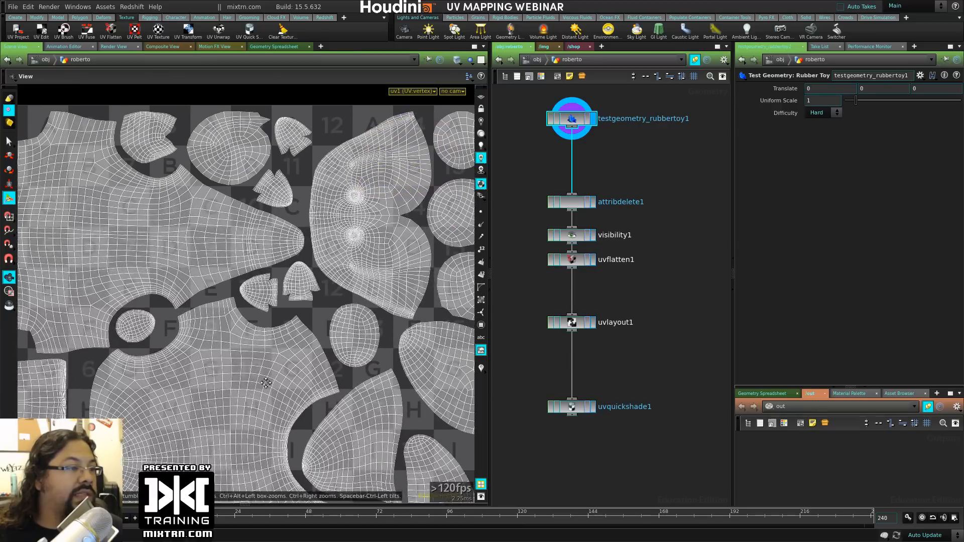
scroll(266, 382, up, 6)
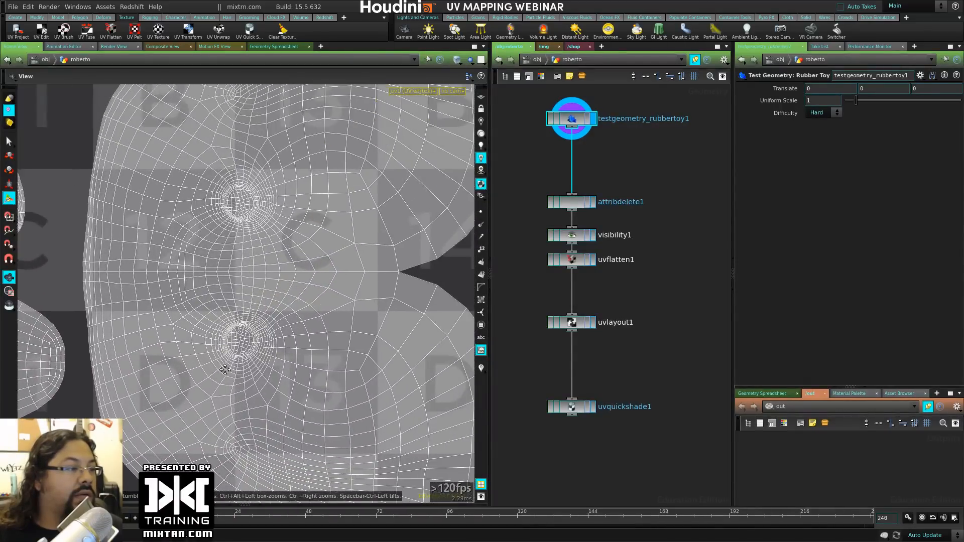
scroll(224, 370, up, 2)
key(Tab)
text(uv b)
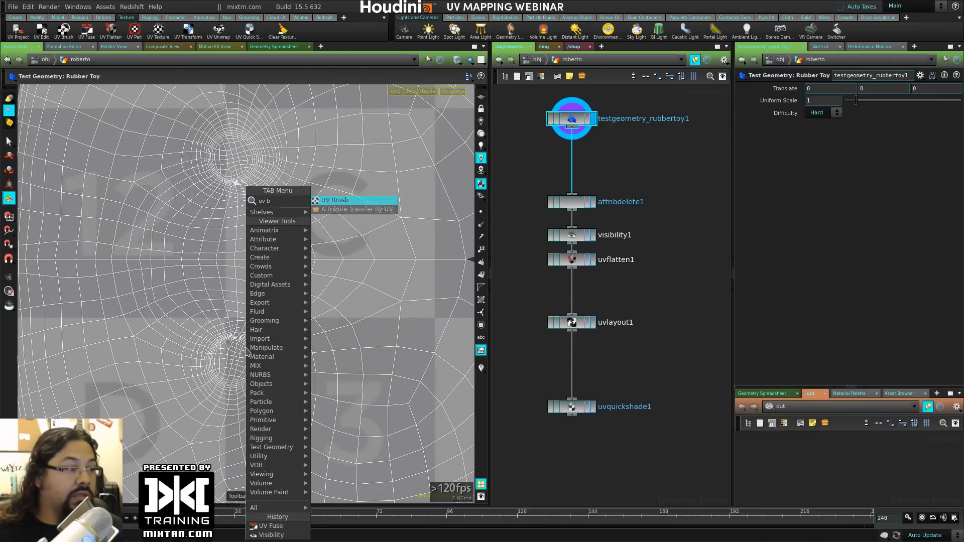
key(Return)
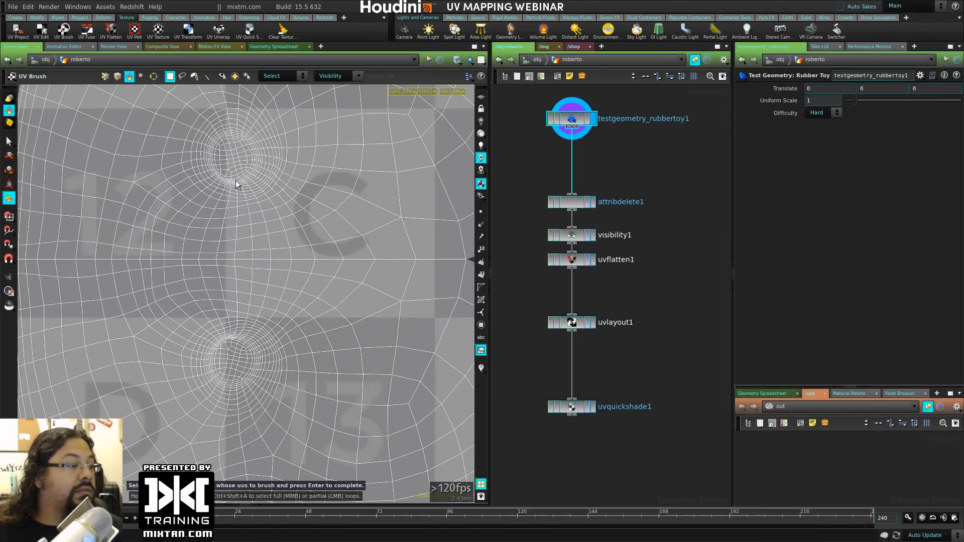
scroll(164, 145, down, 5)
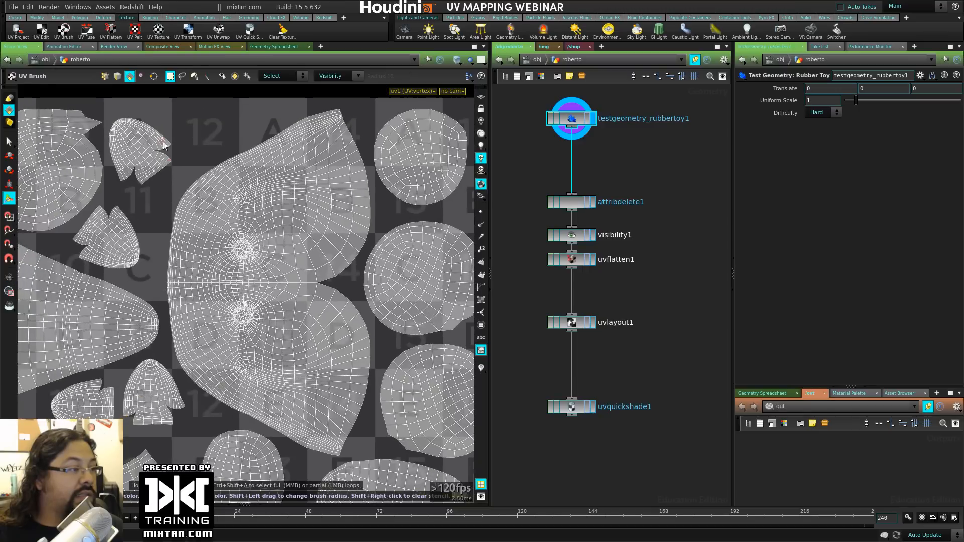
mouse_move(162, 102)
mouse_down()
mouse_move(361, 445)
mouse_move(393, 466)
mouse_up()
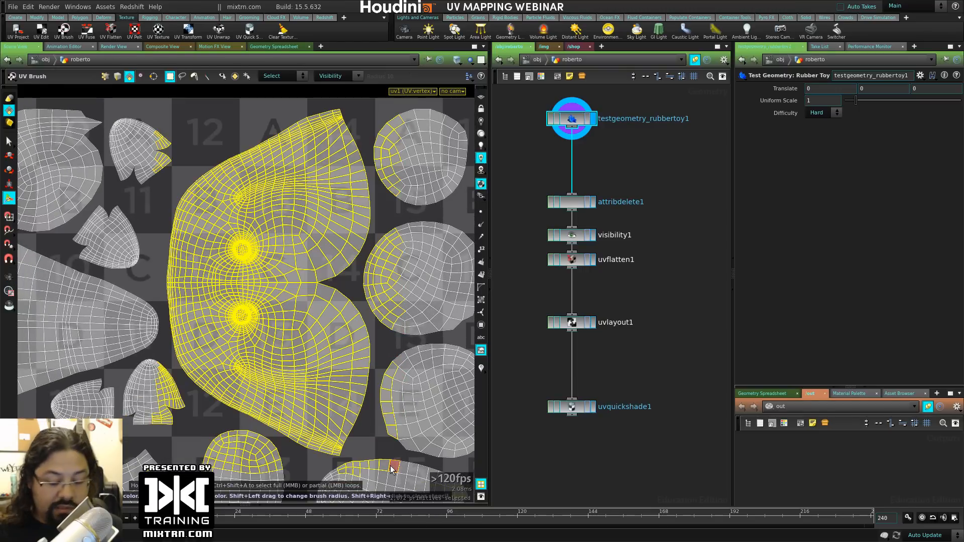
key(Return)
Step: Try brushing the UVs around the upper eye circle and undo the change
scroll(370, 334, up, 6)
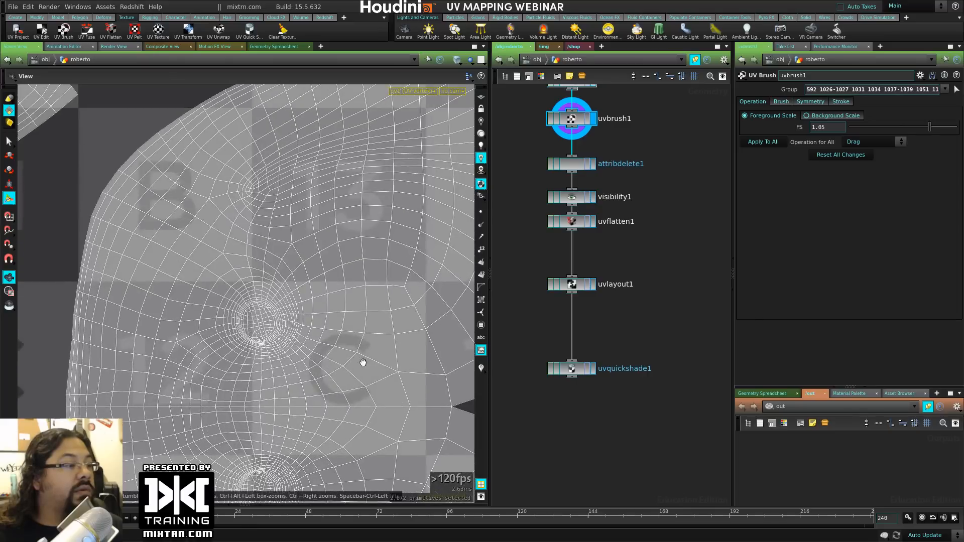
mouse_move(311, 324)
shift+mouse_down()
mouse_move(232, 315)
mouse_move(280, 321)
mouse_move(263, 308)
mouse_move(261, 350)
mouse_move(216, 294)
mouse_move(246, 320)
shift+mouse_up()
key(ctrl+z)
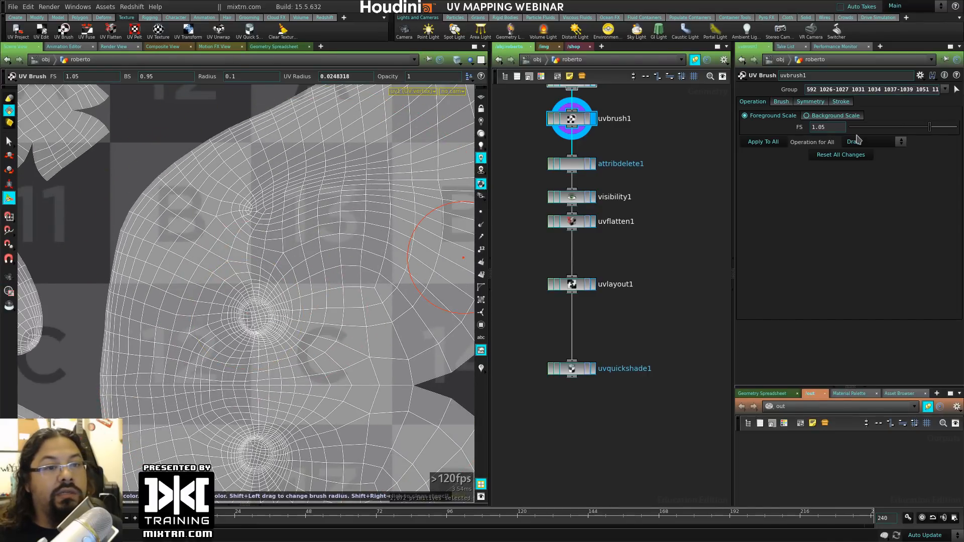
Step: Set the UV Brush to Smooth and try smoothing the UVs around both dense eye circles
click(877, 145)
right_click(267, 253)
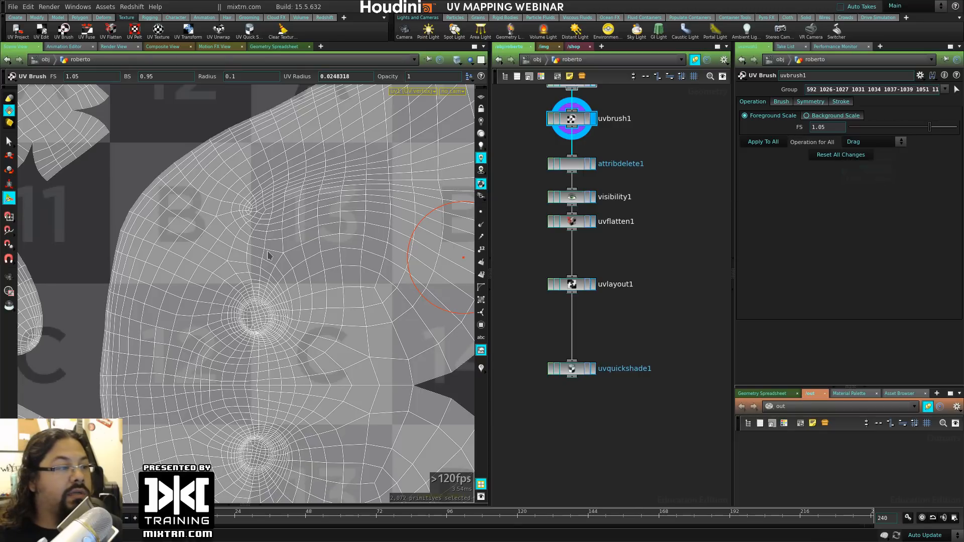
click(286, 310)
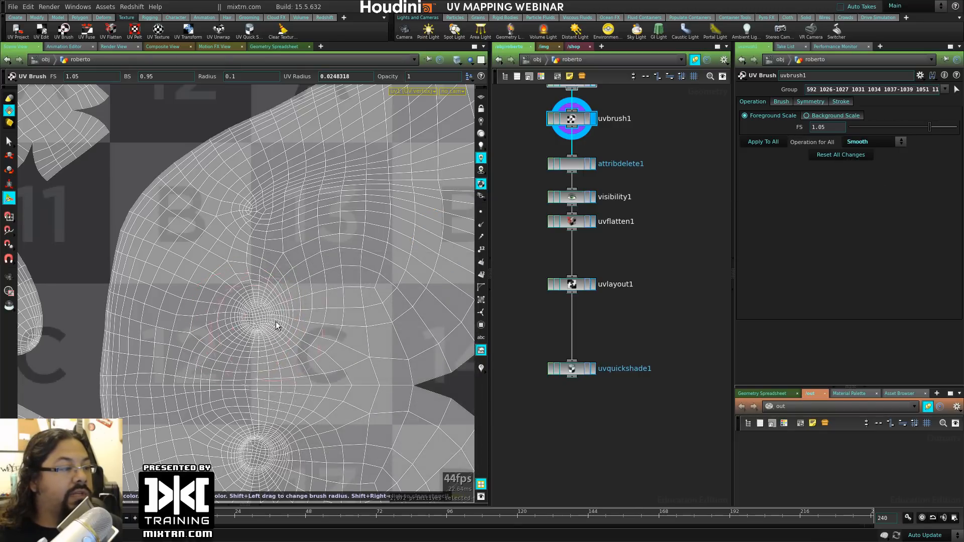
drag(256, 344, 280, 319)
alt+right_drag(279, 319, 312, 355)
alt+middle_drag(312, 355, 245, 172)
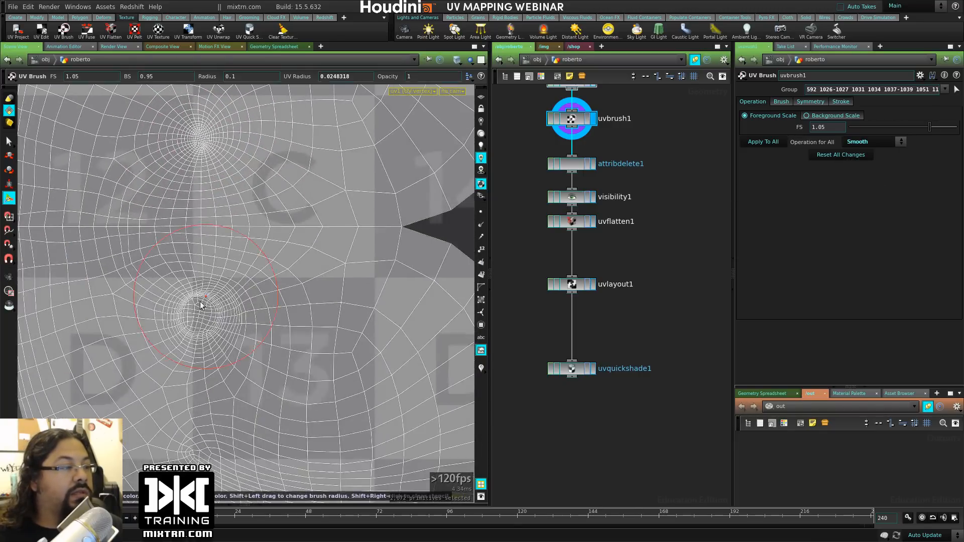
drag(201, 304, 195, 331)
alt+right_drag(195, 331, 182, 305)
alt+middle_drag(183, 306, 238, 363)
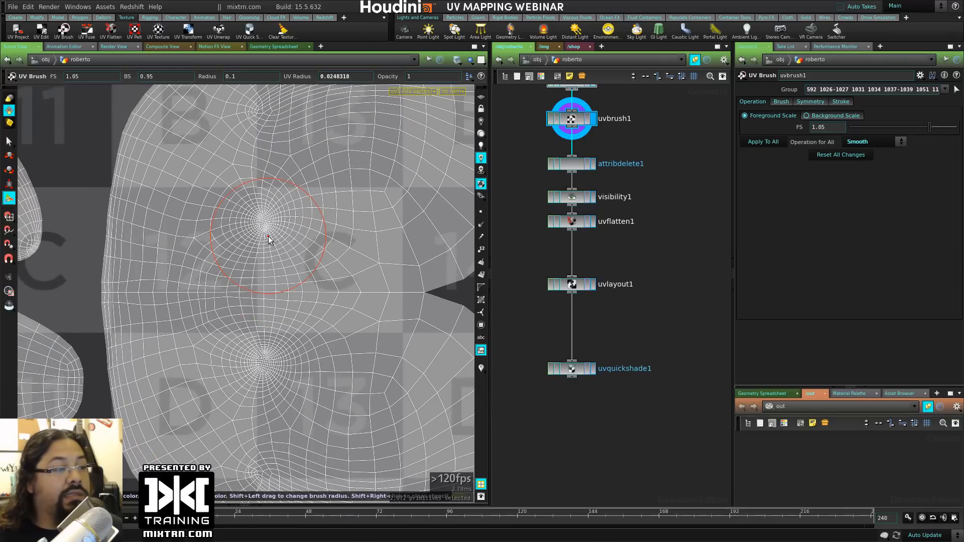
drag(269, 236, 273, 231)
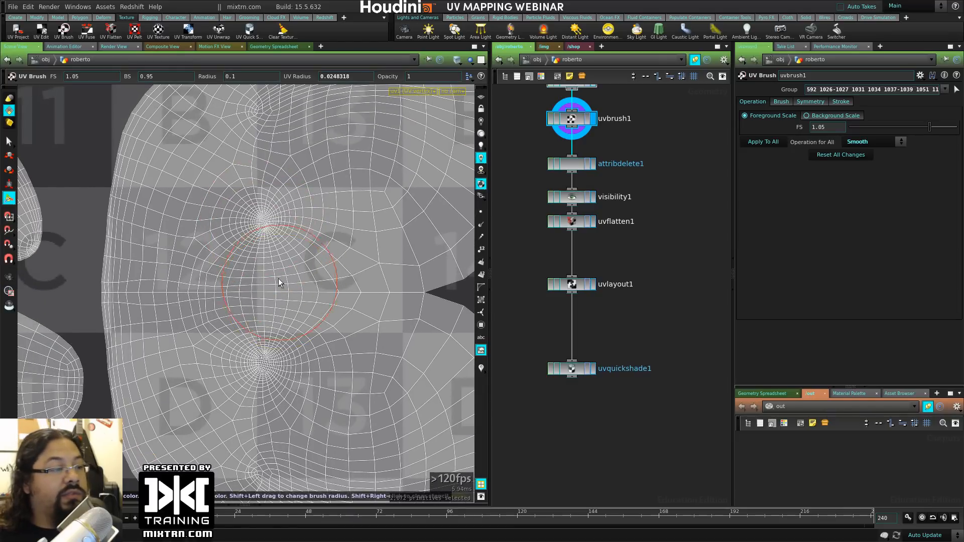
Step: Undo the smoothing strokes around the eye circles, including another trial stroke on the upper one
key(ctrl+z)
mouse_move(258, 232)
mouse_down()
mouse_move(246, 231)
mouse_move(291, 252)
mouse_up()
key(ctrl+z)
key(ctrl+z)
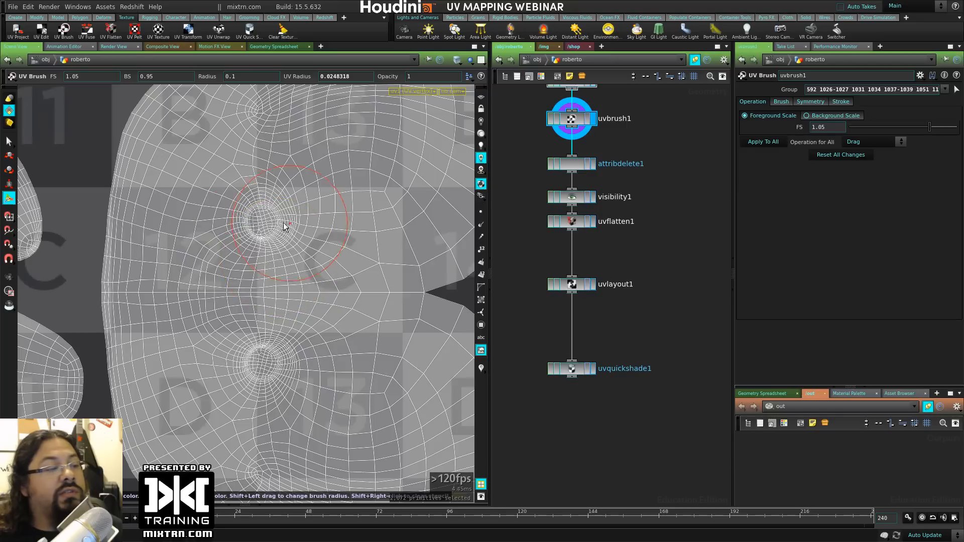
right_click(263, 244)
click(658, 276)
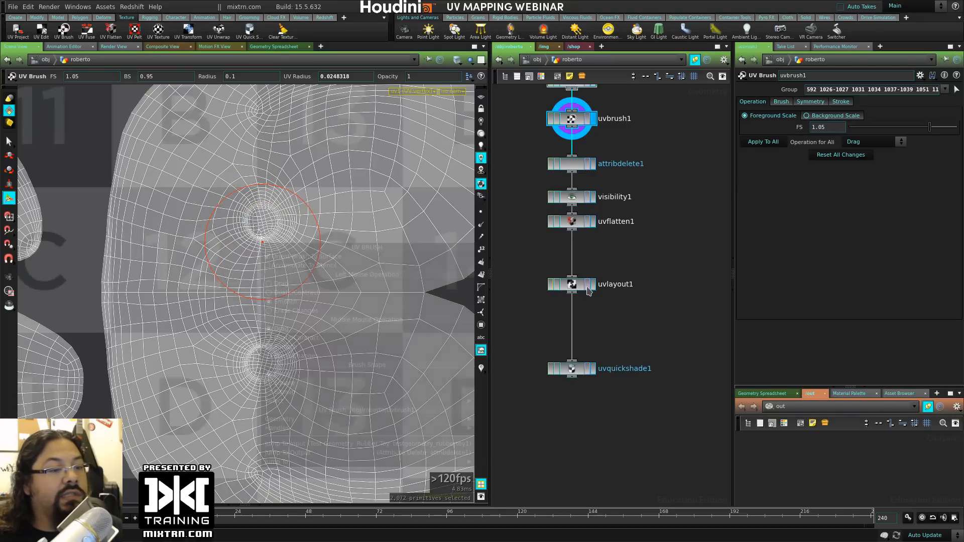
Step: Display the UV Layout node's result with all its islands in view and turn on visualizers in the UV view
click(593, 284)
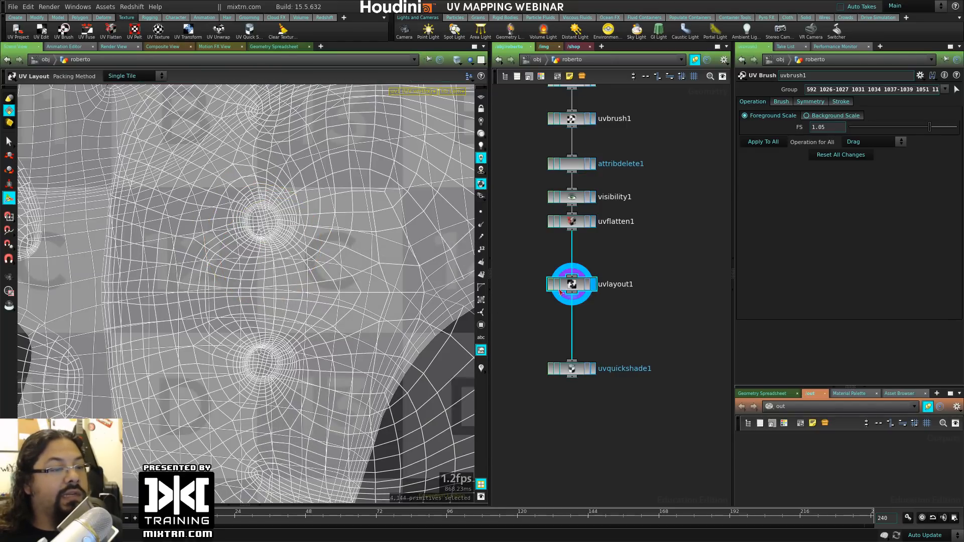
alt+right_drag(323, 308, 201, 311)
alt+middle_drag(200, 311, 335, 314)
alt+right_drag(360, 314, 198, 345)
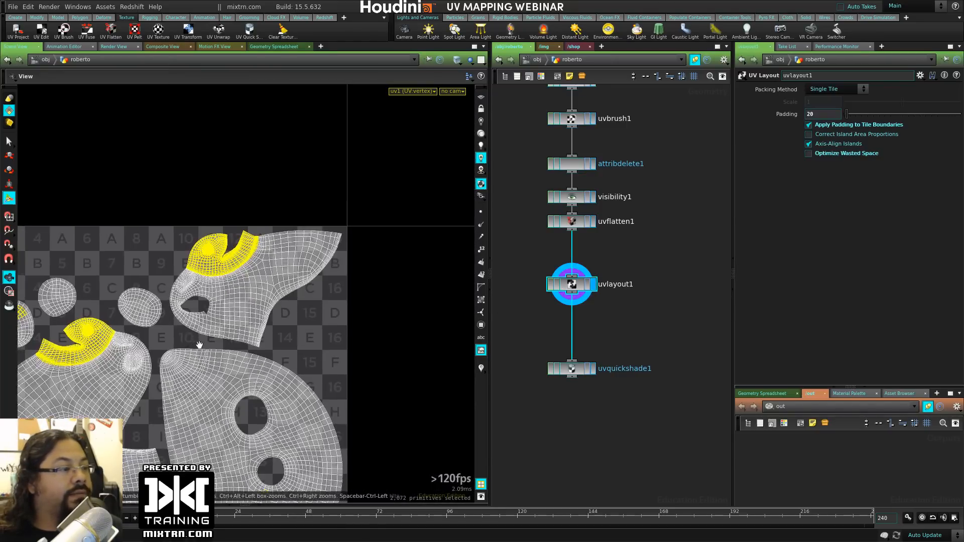
alt+middle_drag(198, 344, 339, 252)
click(481, 368)
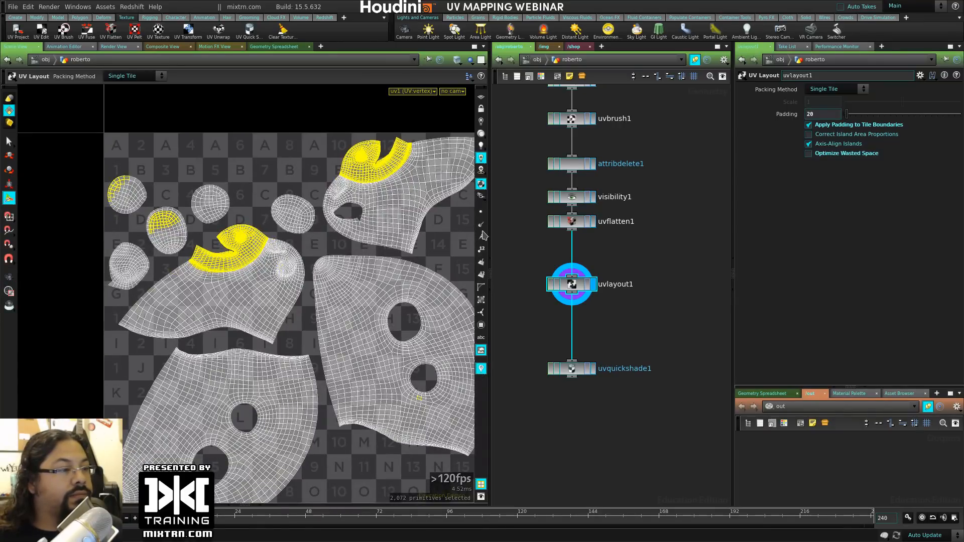
Step: Insert a UV Edit scale operation for the selected primitives between the UV Layout and UV Quick Shade nodes
click(571, 289)
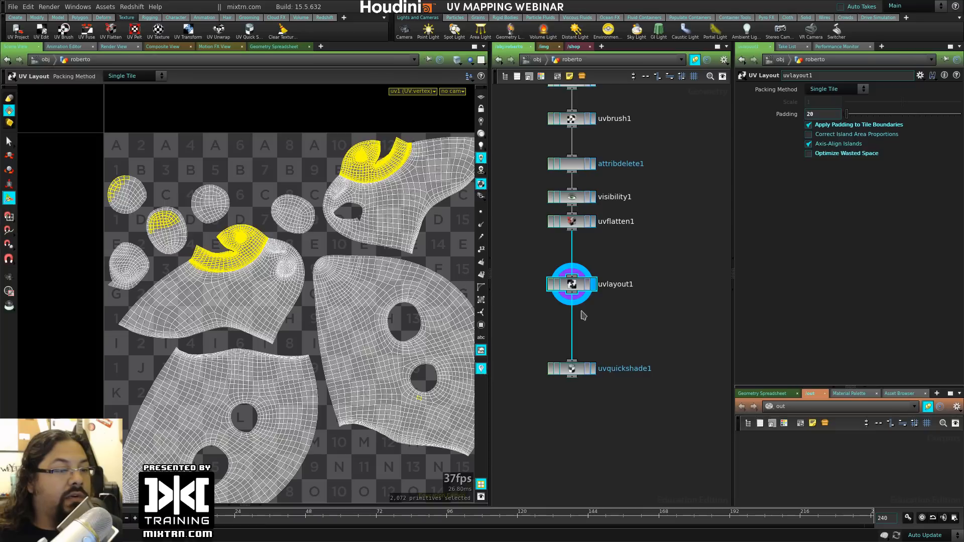
click(594, 369)
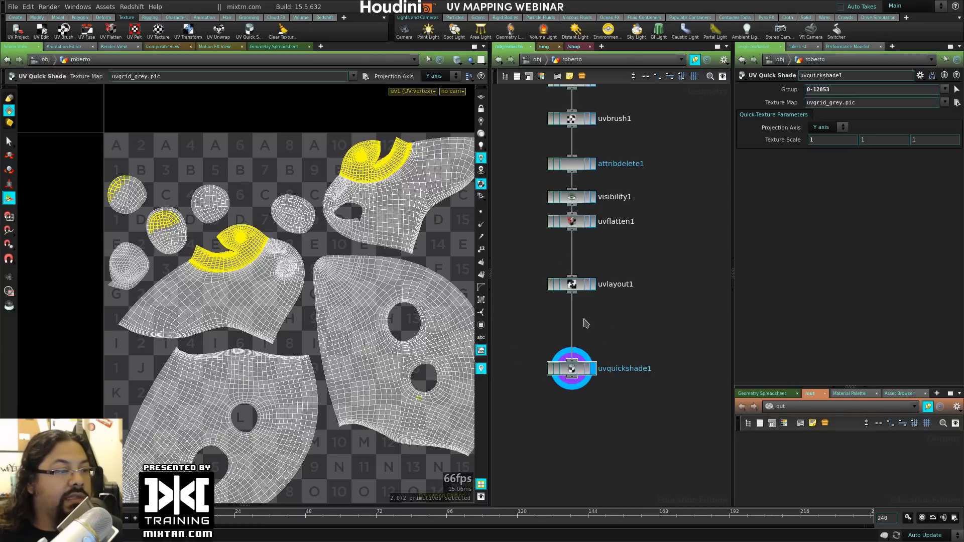
click(593, 286)
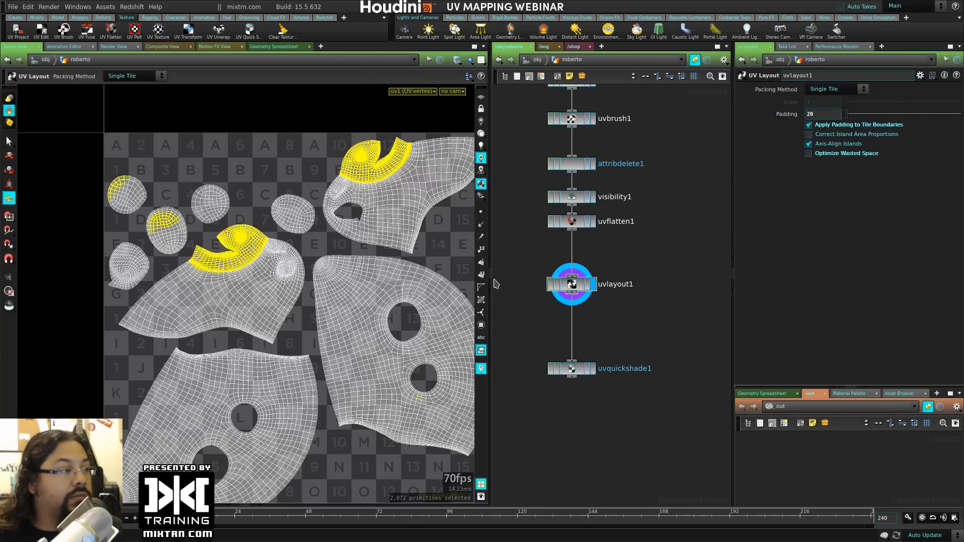
click(8, 187)
Step: Turn on the UV distortion visualizer and frame the dense circle on the head island
alt+middle_drag(467, 318, 399, 275)
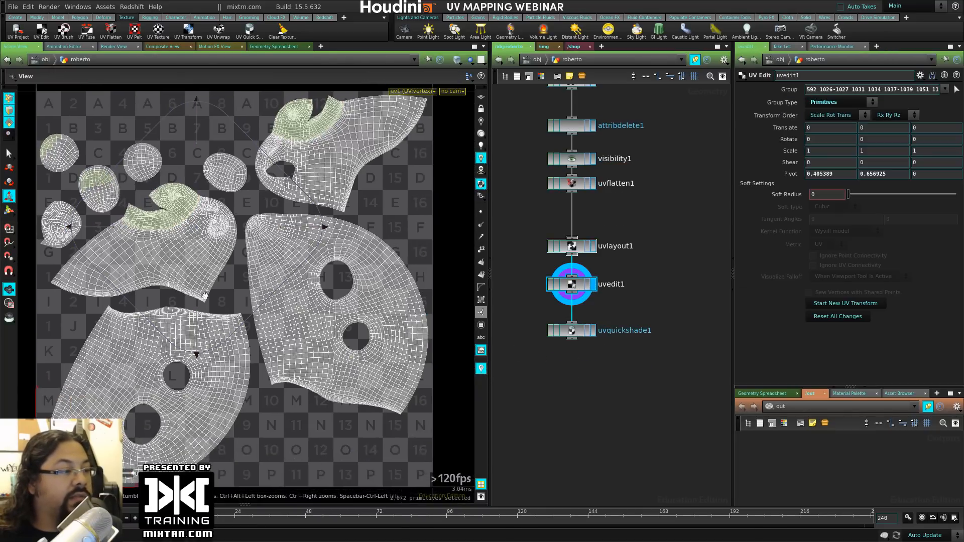
alt+right_drag(398, 274, 450, 340)
alt+middle_drag(301, 314, 692, 337)
alt+middle_drag(380, 271, 241, 454)
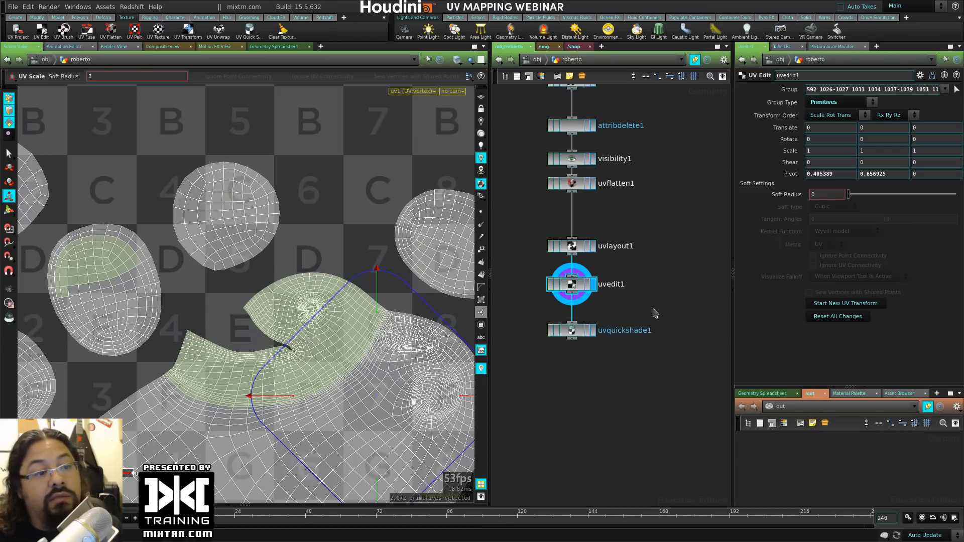
alt+right_drag(359, 388, 284, 390)
alt+middle_drag(370, 390, 274, 326)
alt+right_drag(274, 326, 370, 353)
alt+middle_drag(370, 353, 285, 326)
alt+right_drag(285, 327, 310, 321)
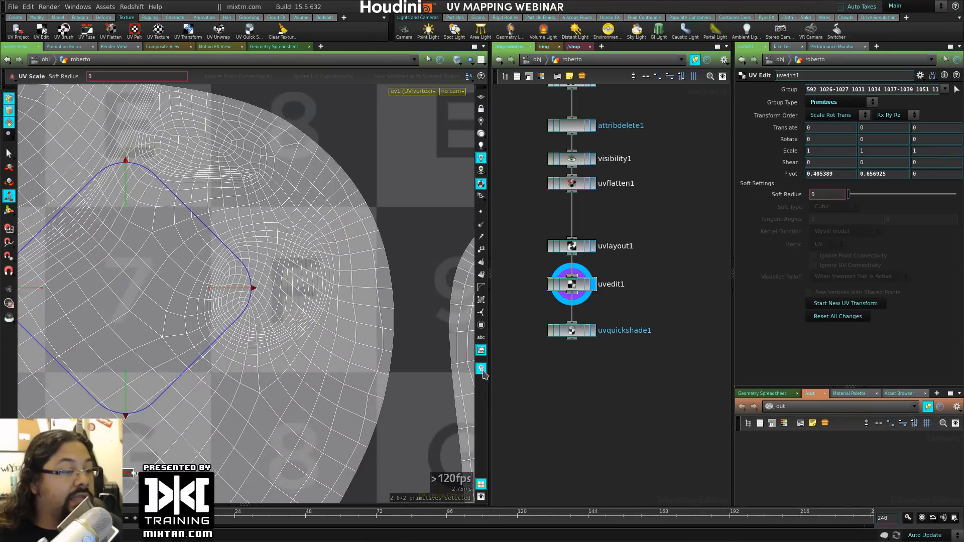
click(480, 325)
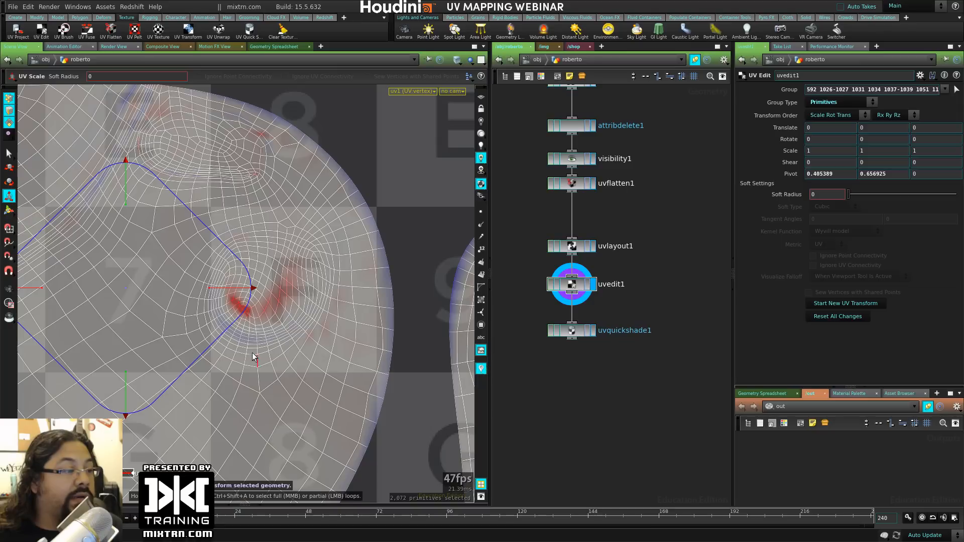
Step: Move the UV Quick Shade node further down to leave room below the UV Edit node
click(567, 285)
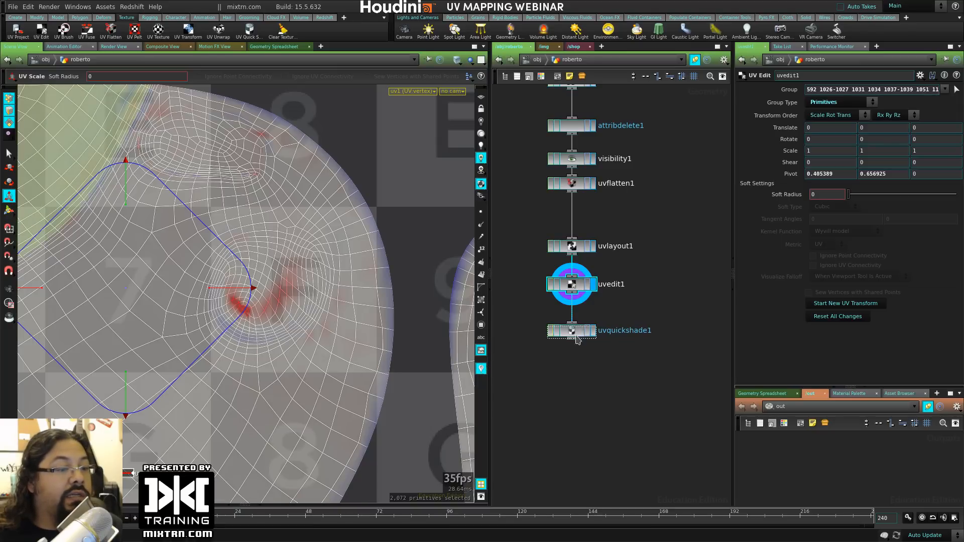
drag(575, 334, 575, 383)
Step: Try adding a UV Brush for the current primitive selection below the UV Edit node and delete it
key(Tab)
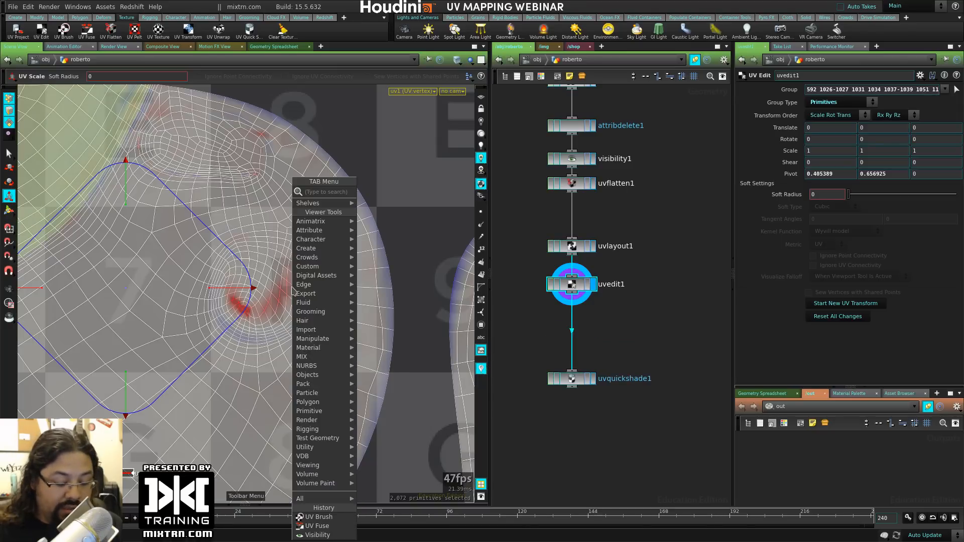
text(uv br)
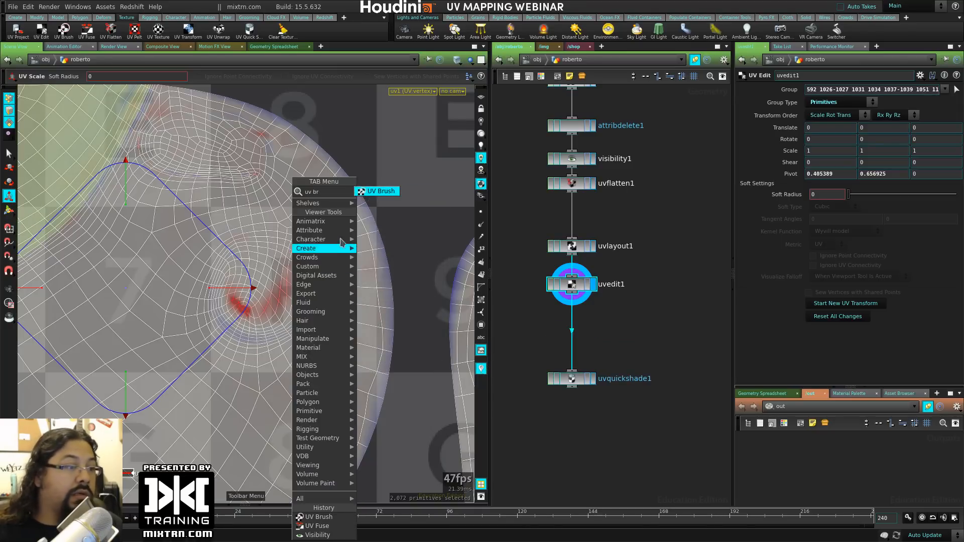
click(381, 192)
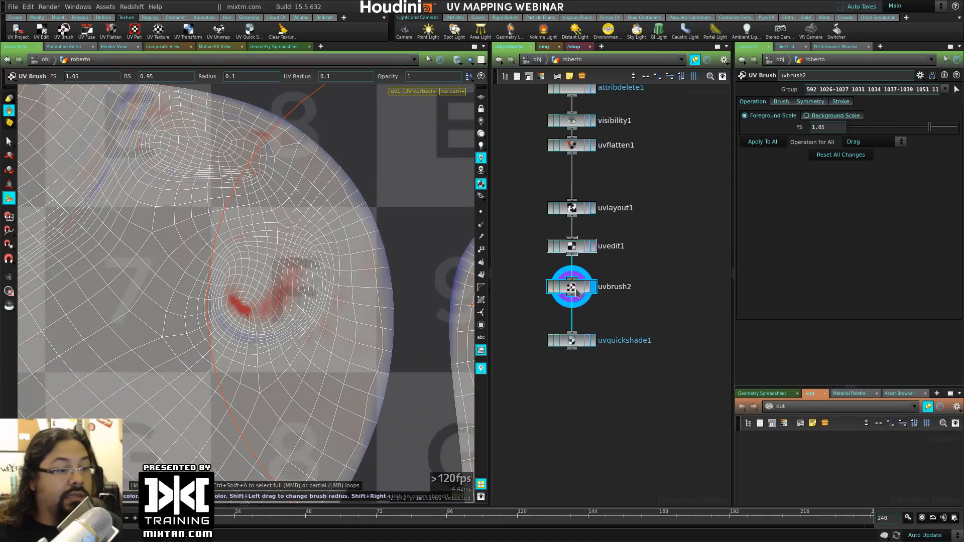
key(Delete)
Step: Select all of the toy's primitives and apply a UV Brush to them after the UV Edit node
scroll(196, 143, down, 5)
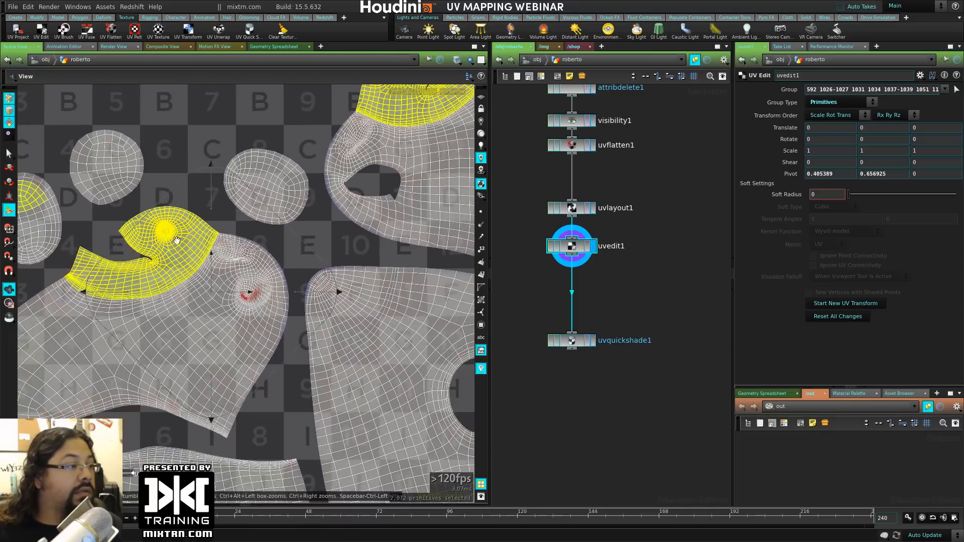
scroll(249, 295, up, 3)
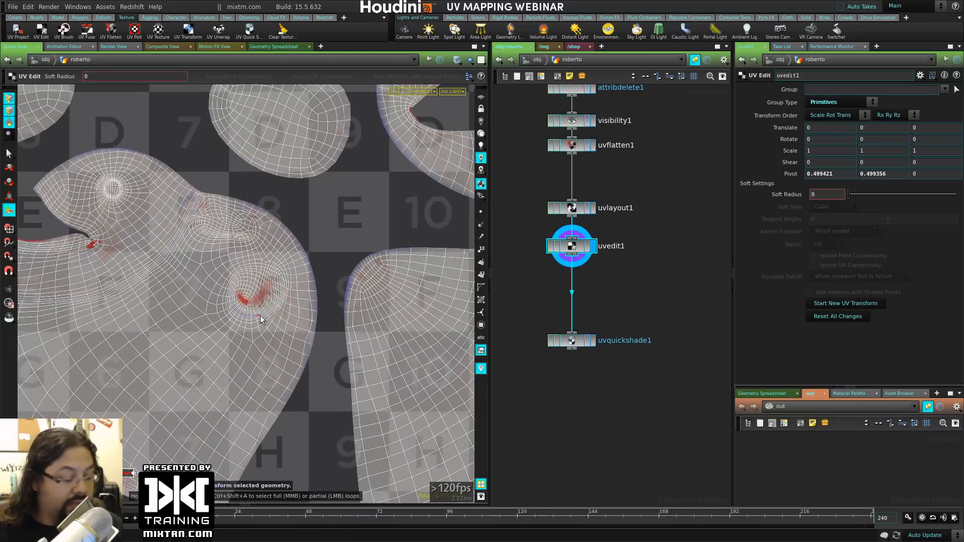
key(n)
key(Tab)
text(u)
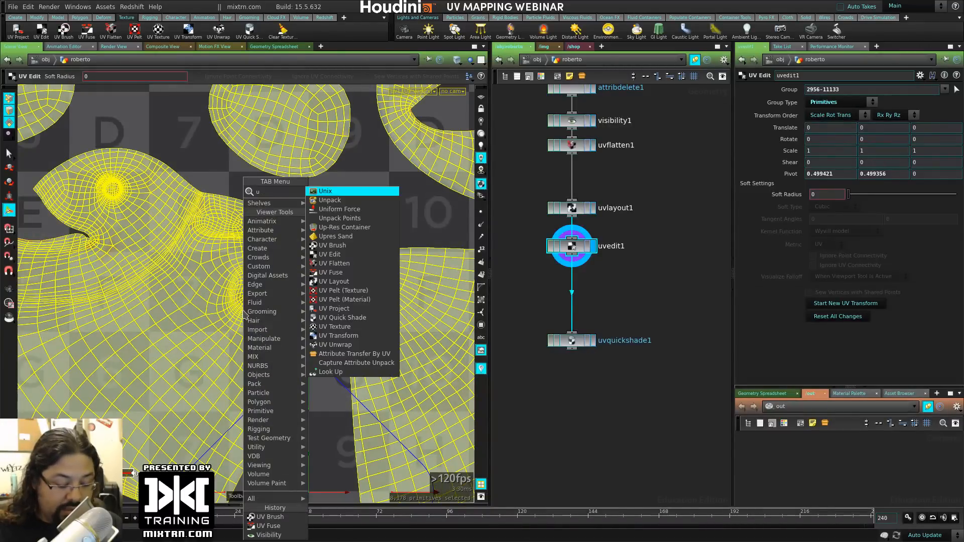
text(v bru)
key(Return)
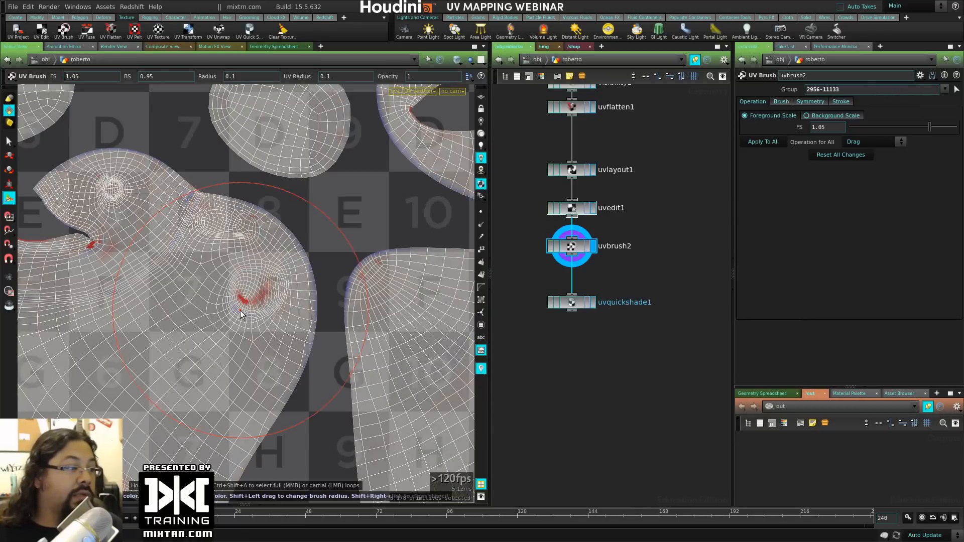
Step: Set the new UV Brush to Smooth with a UV radius of about 0.012 and brush the distorted dense circle
scroll(241, 310, up, 10)
right_click(261, 313)
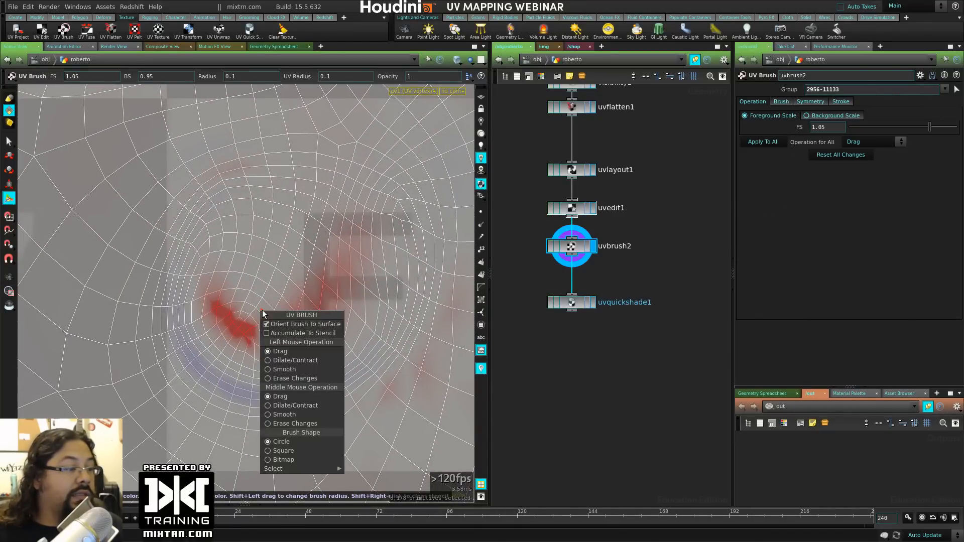
click(290, 374)
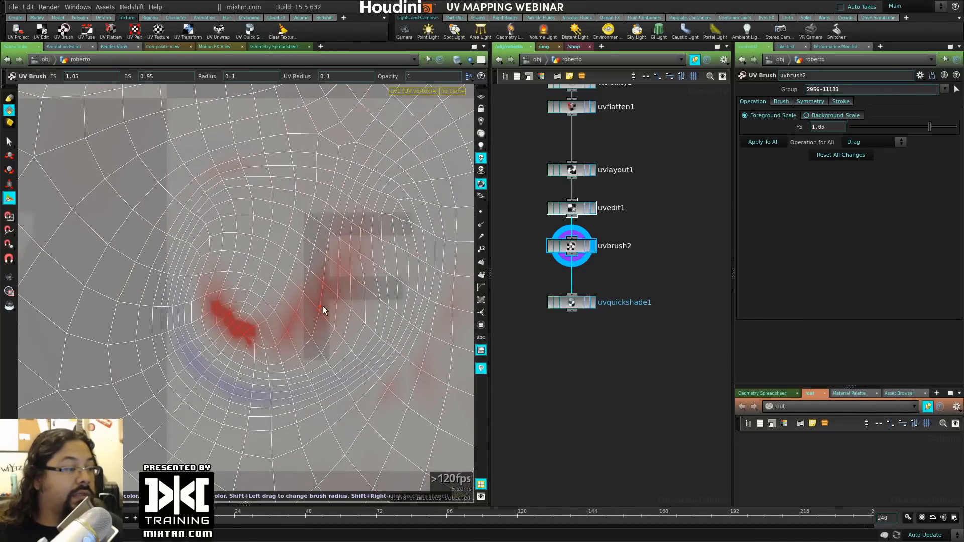
mouse_move(224, 308)
mouse_down()
mouse_move(252, 327)
mouse_move(281, 286)
mouse_move(248, 346)
mouse_up()
alt+right_drag(247, 346, 232, 330)
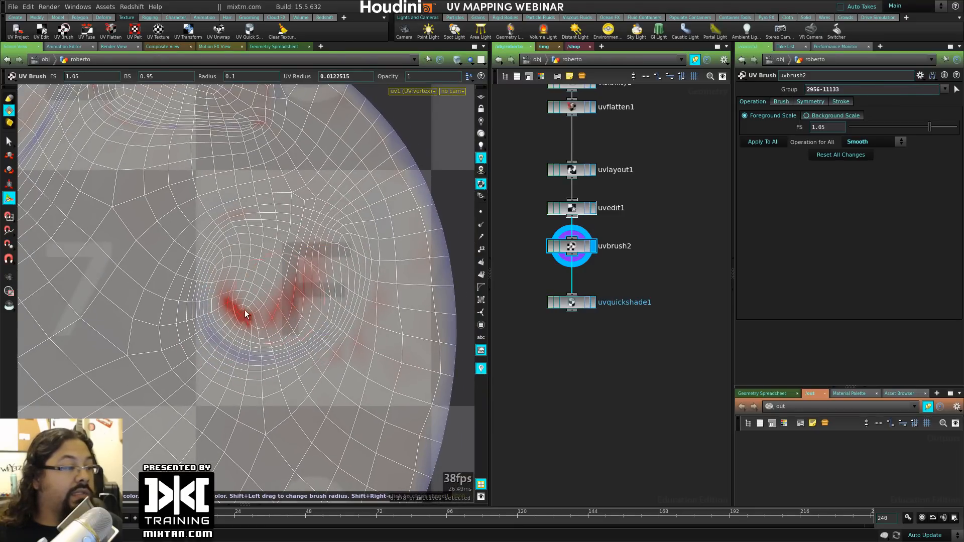
alt+right_drag(192, 349, 53, 371)
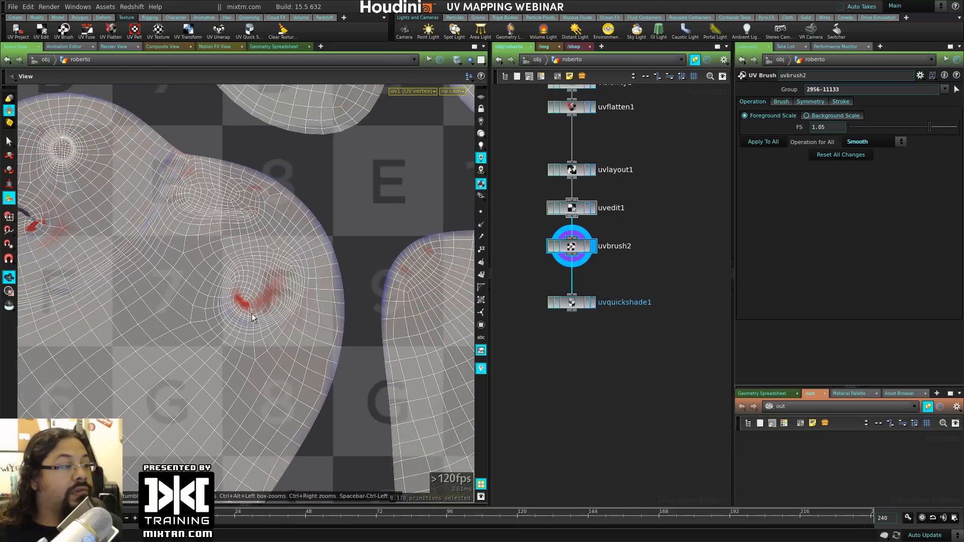
mouse_move(231, 289)
alt+right_down()
mouse_move(294, 322)
mouse_move(402, 327)
alt+right_up()
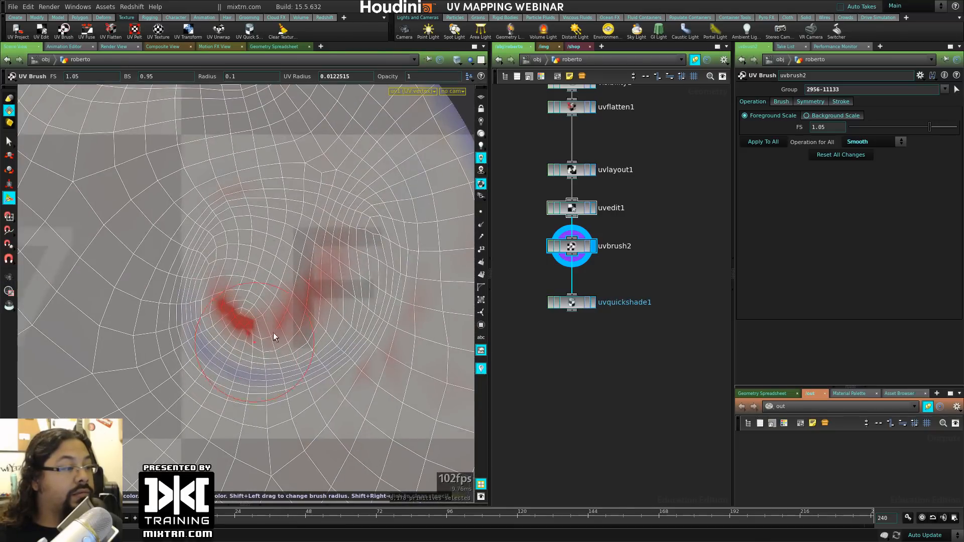
alt+right_drag(274, 332, 278, 308)
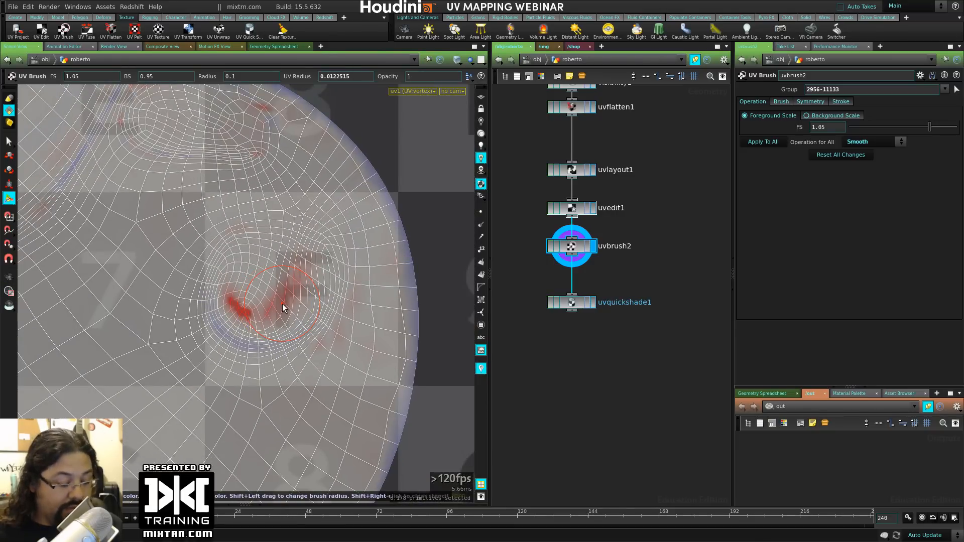
Step: Reapply the UV Brush to only the primitives in a box around the distorted dense circle
key(s)
click(584, 246)
click(452, 236)
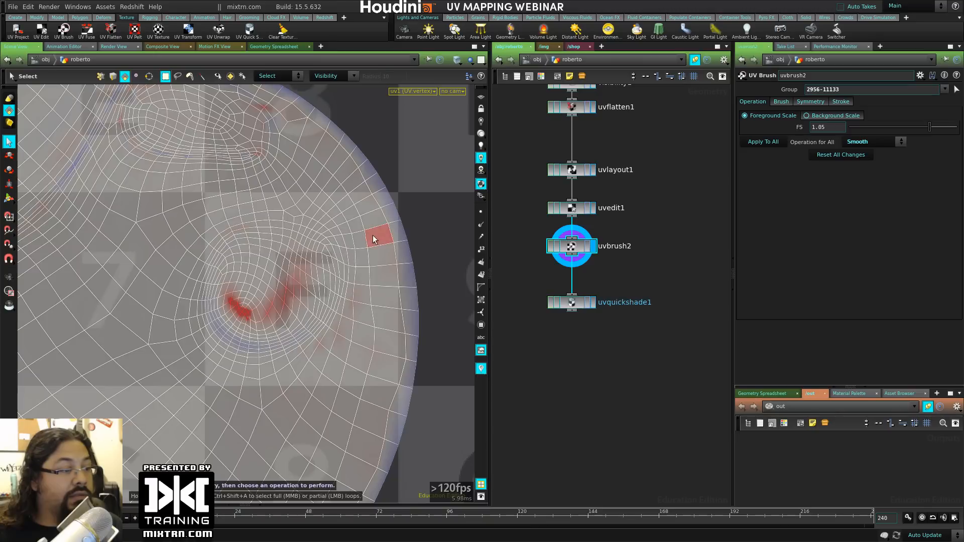
key(Tab)
text(uv)
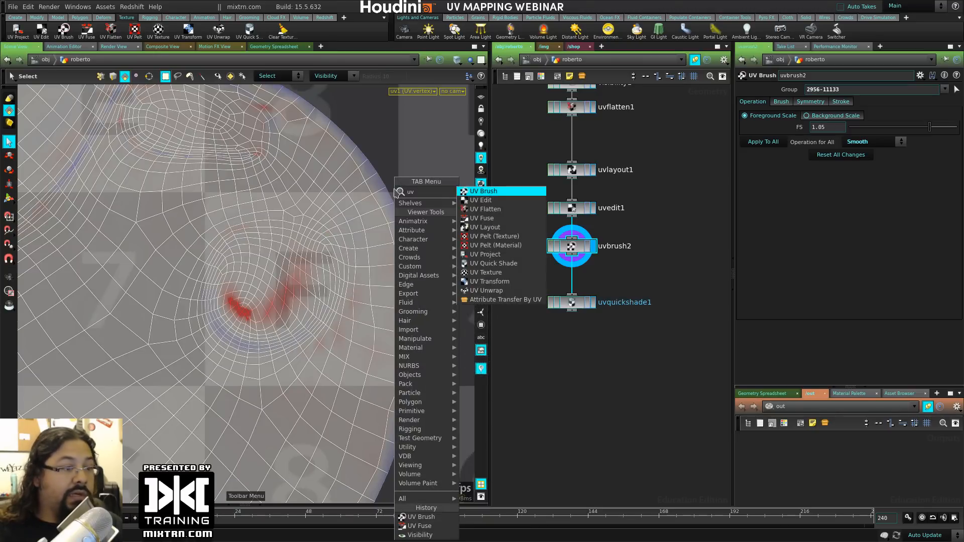
key(Return)
drag(429, 122, 109, 445)
key(Return)
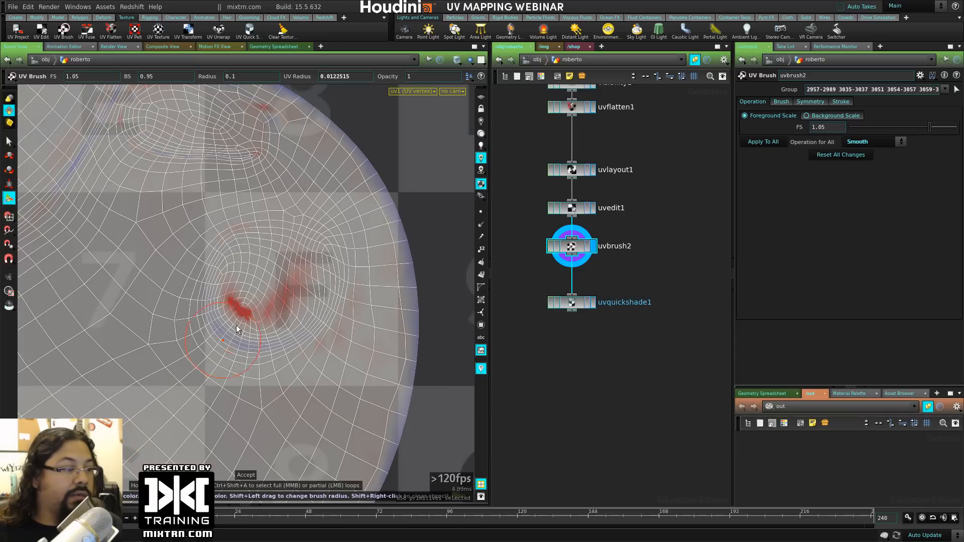
Step: Switch the UV Brush's operation to Drag and raise its foreground scale to about 1.074
right_click(324, 281)
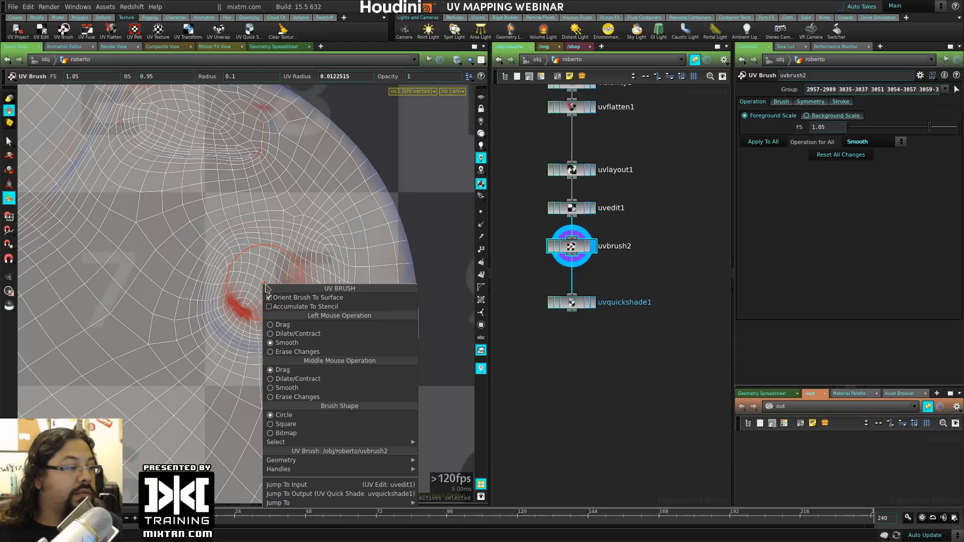
click(341, 324)
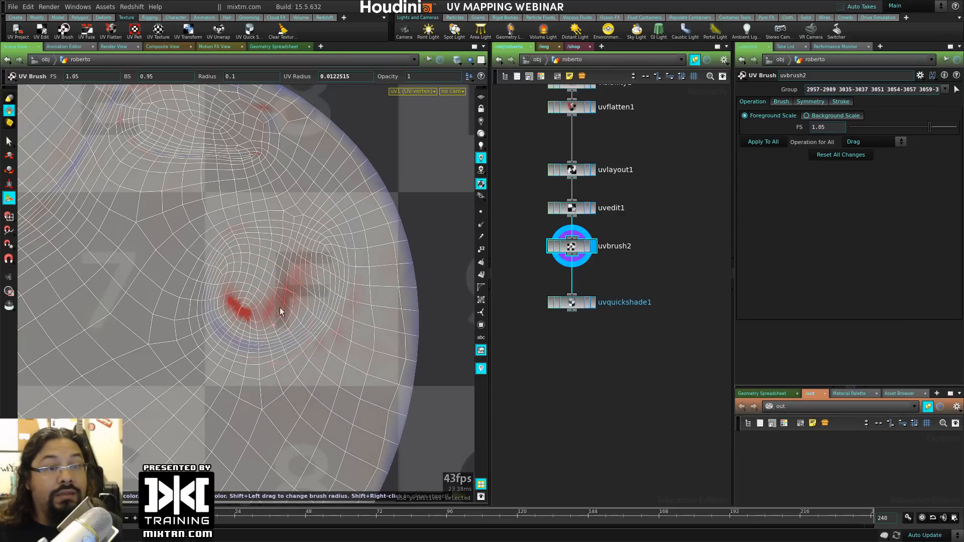
mouse_move(279, 308)
alt+right_down()
mouse_move(260, 331)
mouse_move(271, 319)
alt+right_up()
drag(930, 127, 944, 128)
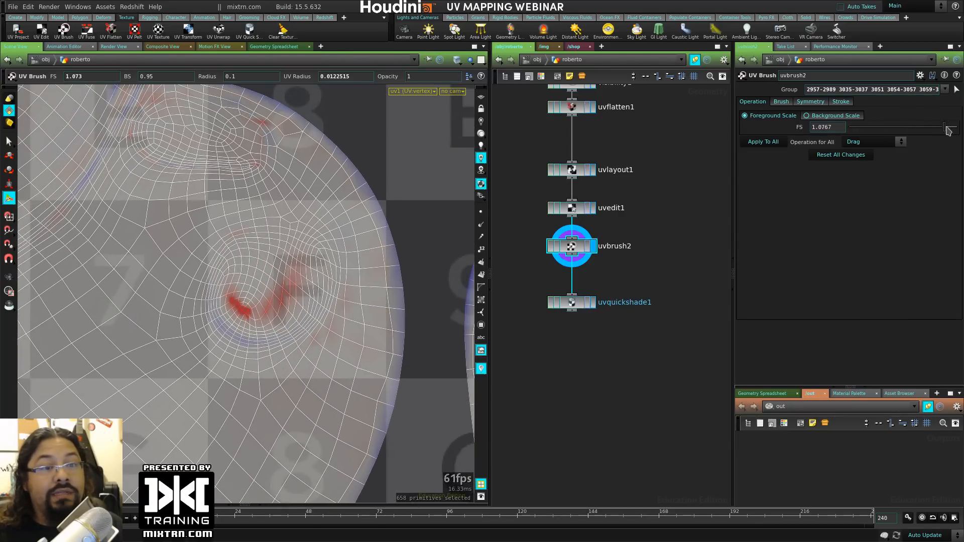
Step: Enlarge the brush's UV radius to about 0.071 near the distorted dense circle
alt+right_drag(279, 308, 96, 309)
alt+middle_drag(236, 254, 325, 353)
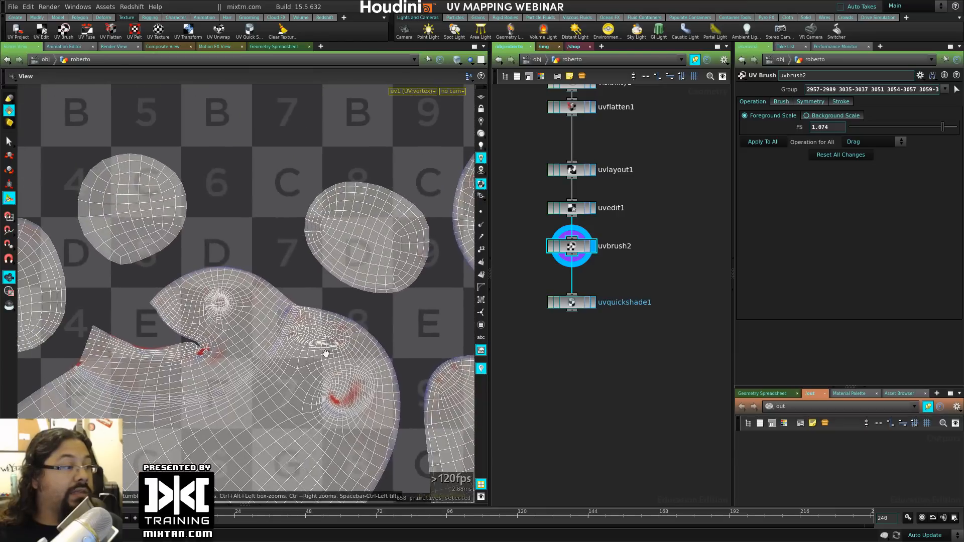
alt+right_drag(275, 318, 452, 316)
alt+middle_drag(373, 326, 295, 291)
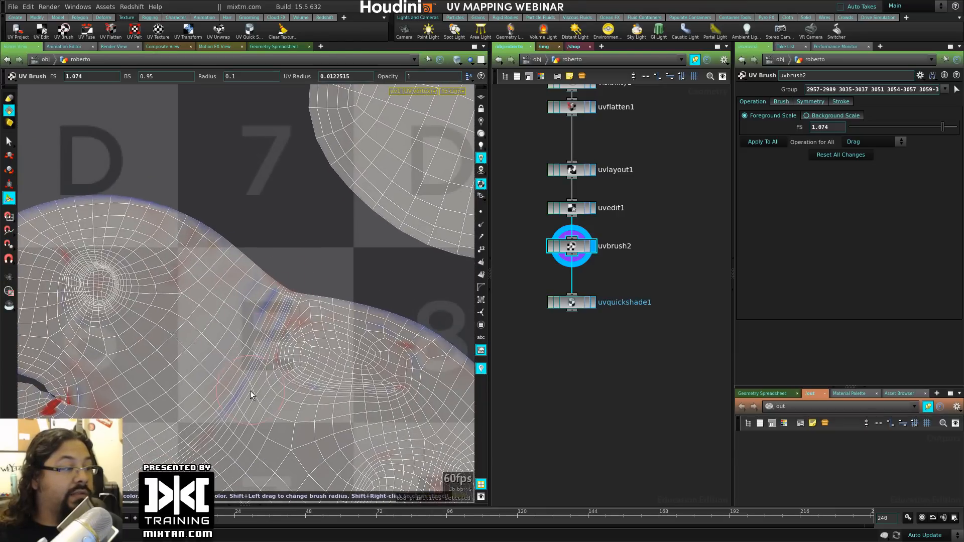
alt+middle_drag(376, 419, 317, 303)
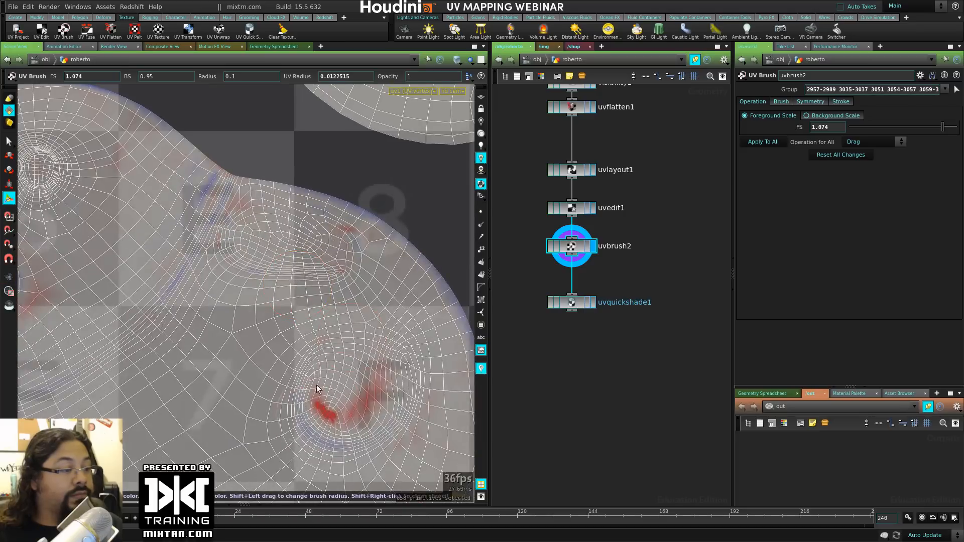
right_click(315, 326)
click(258, 338)
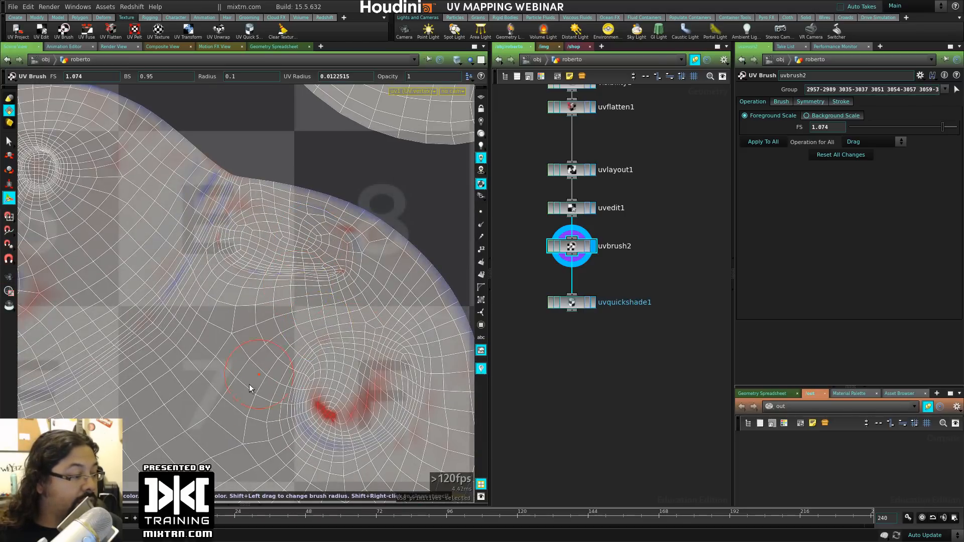
mouse_move(296, 394)
shift+mouse_down()
mouse_move(341, 396)
mouse_move(329, 388)
shift+mouse_up()
scroll(330, 388, down, 10)
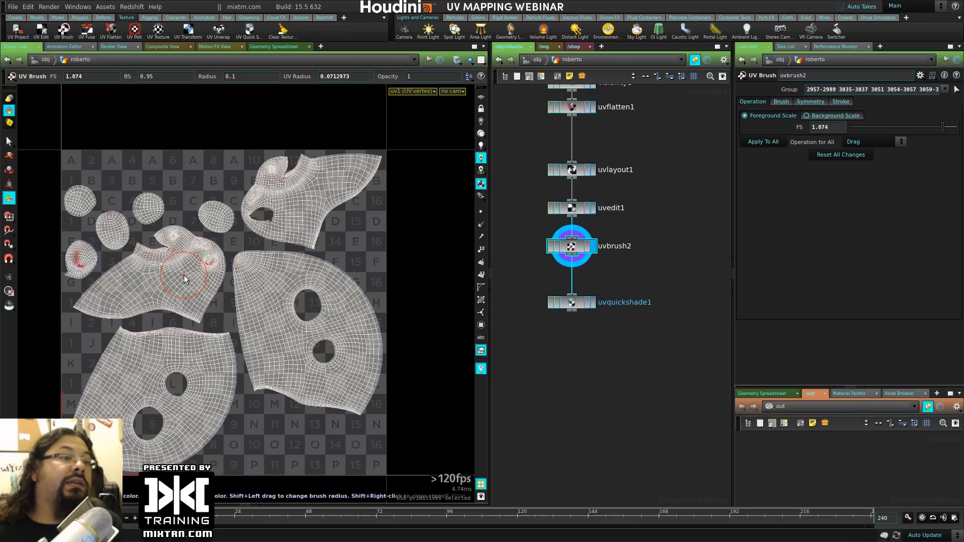
Step: Select all of the toy's primitives and move the UV Quick Shade node further down the network
key(s)
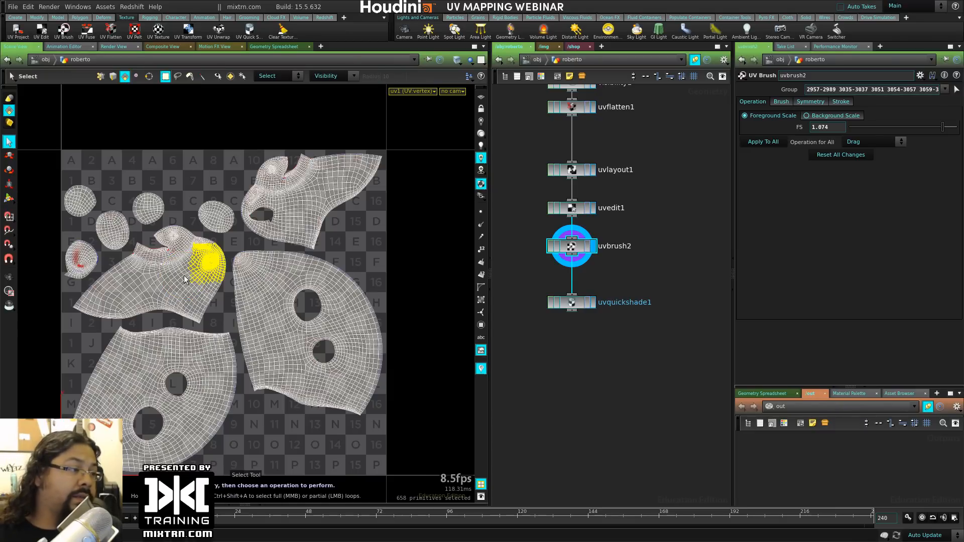
key(n)
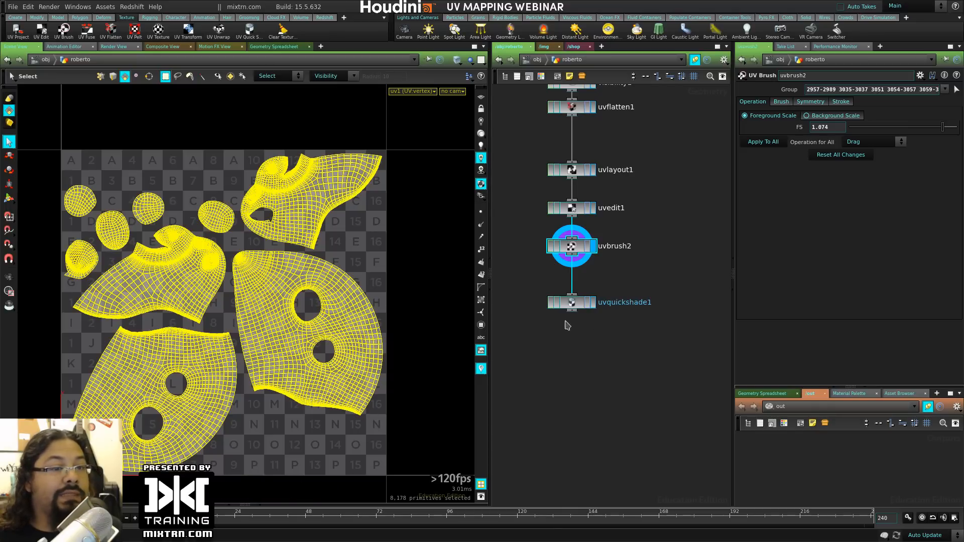
drag(571, 304, 571, 374)
middle_drag(624, 301, 593, 293)
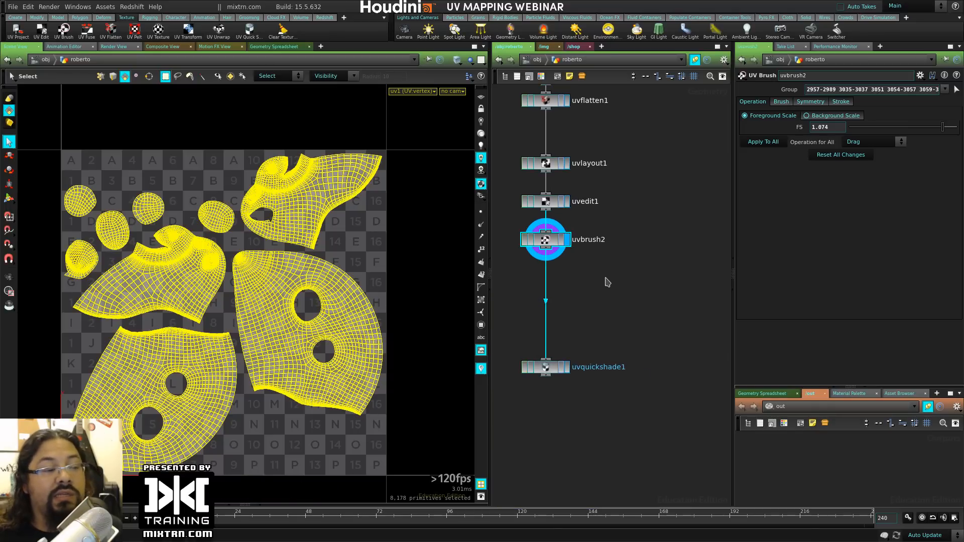
key(Tab)
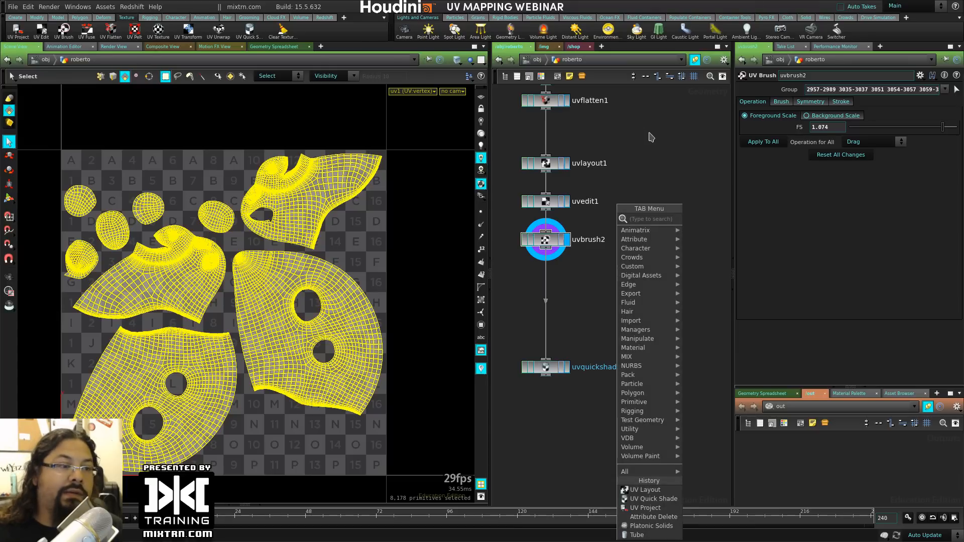
key(Escape)
Step: Duplicate the rubber toy test geometry node and place the copy beside the UV Brush at the end of the chain
key(h)
click(557, 143)
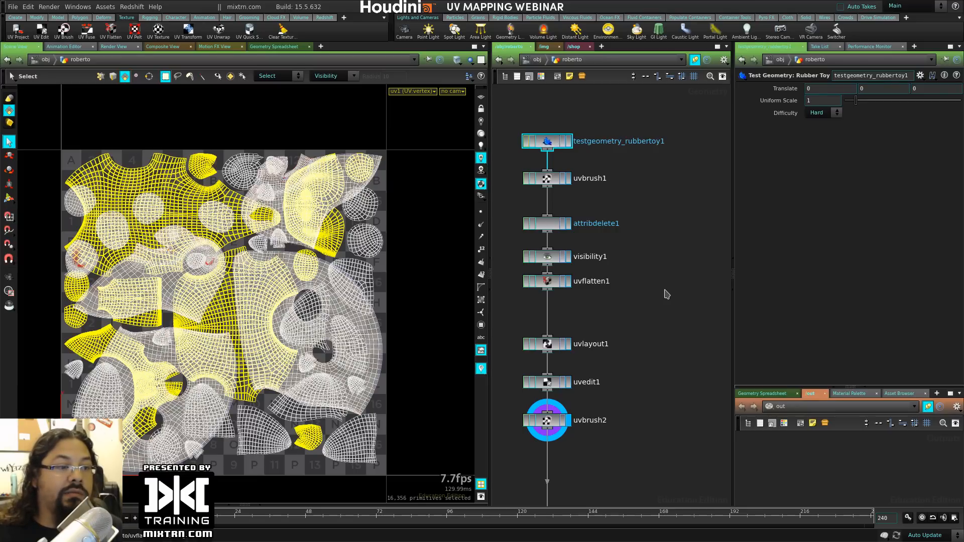
key(ctrl+v)
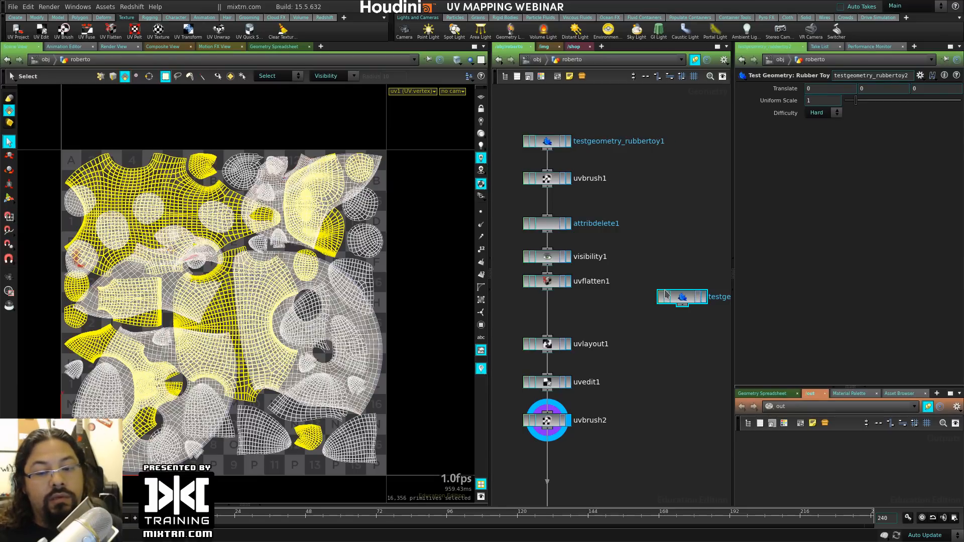
drag(690, 298, 663, 360)
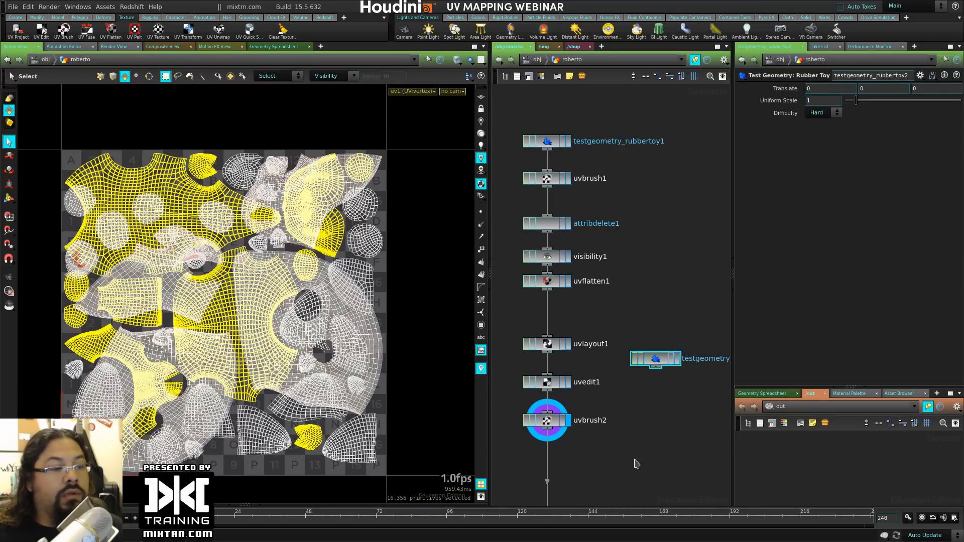
middle_drag(634, 462, 595, 265)
drag(609, 167, 625, 238)
middle_drag(612, 177, 639, 322)
Step: Duplicate the Attribute Delete node, connect it below the copied rubber toy and display its output
click(534, 128)
middle_drag(596, 147, 595, 184)
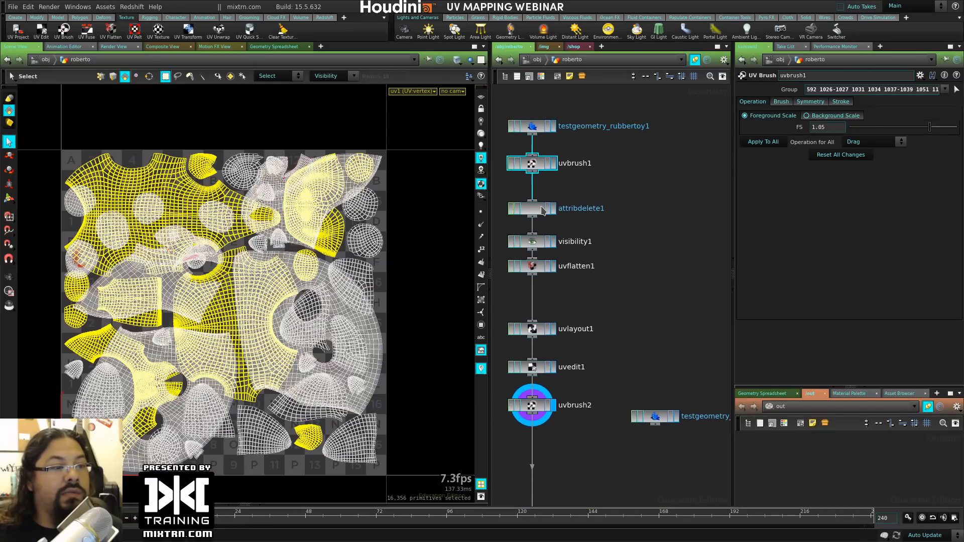
click(544, 210)
key(ctrl+c)
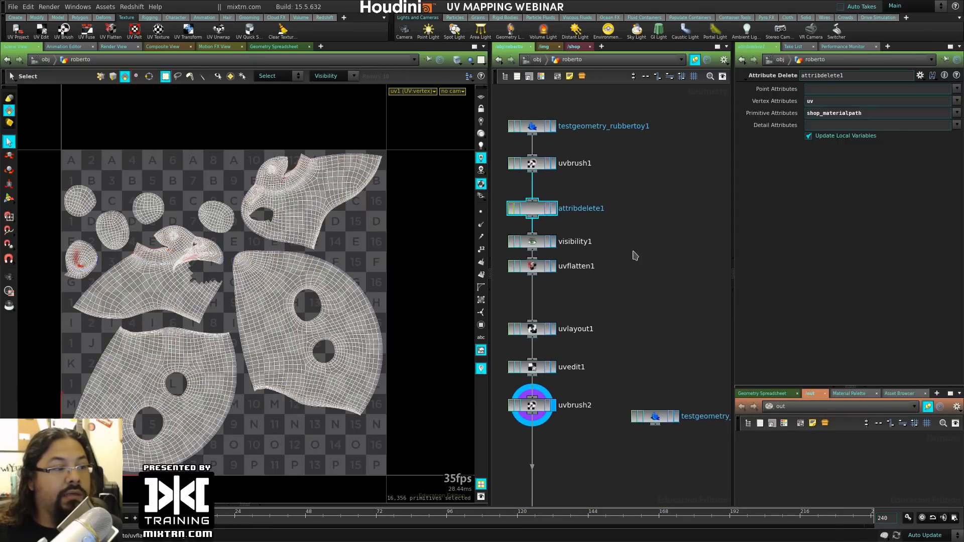
key(ctrl+v)
drag(544, 201, 657, 448)
click(656, 448)
click(676, 455)
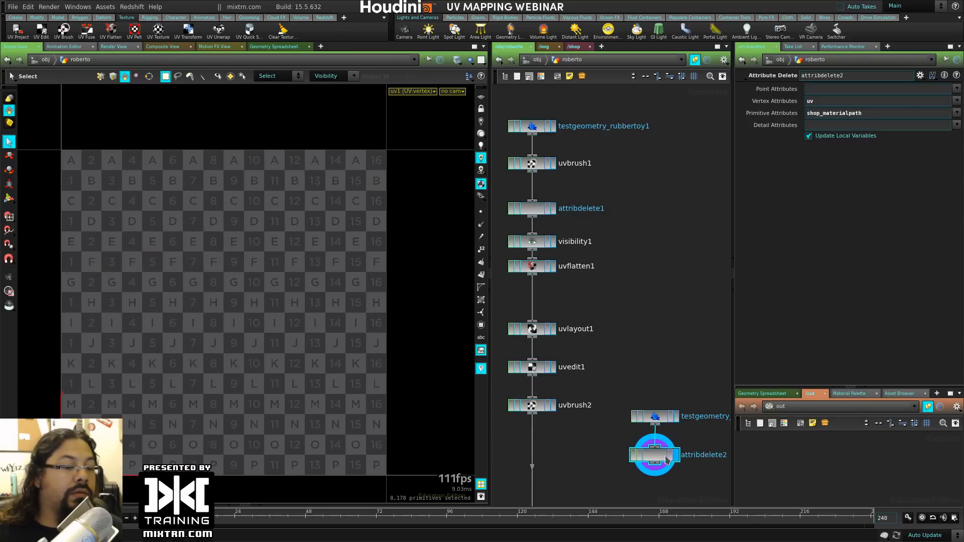
Step: Display the UV Brush after the UV Edit node to inspect its result and delete that brush node
middle_drag(670, 365, 664, 170)
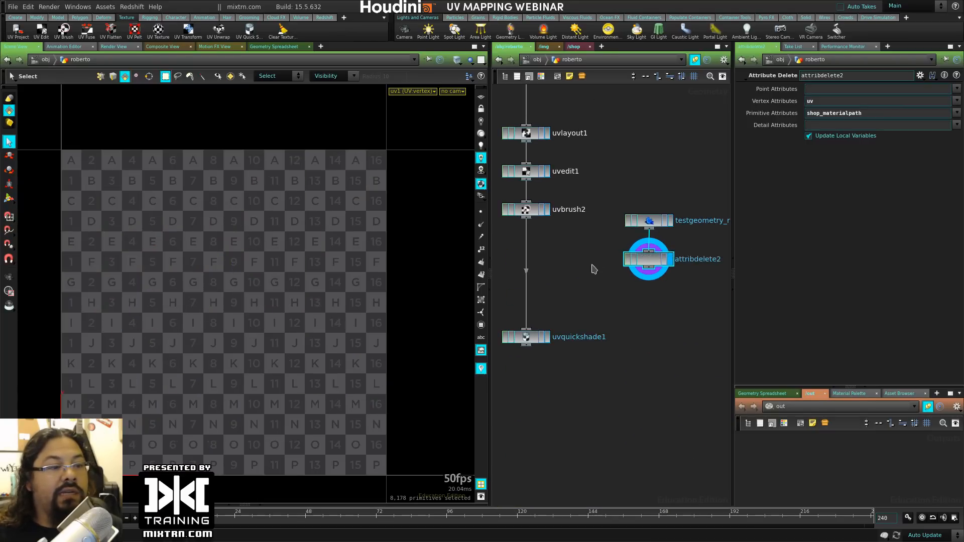
middle_drag(561, 222, 586, 296)
click(574, 284)
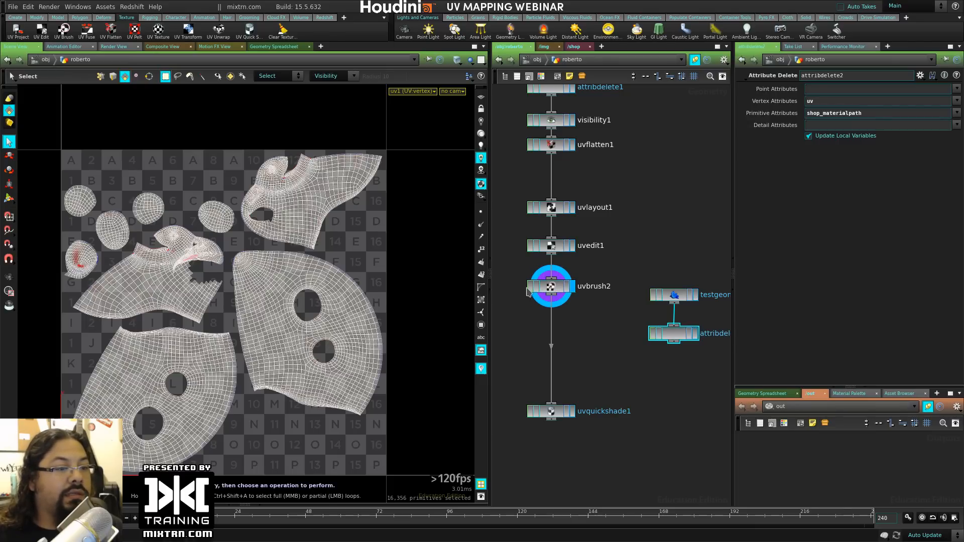
scroll(174, 283, up, 10)
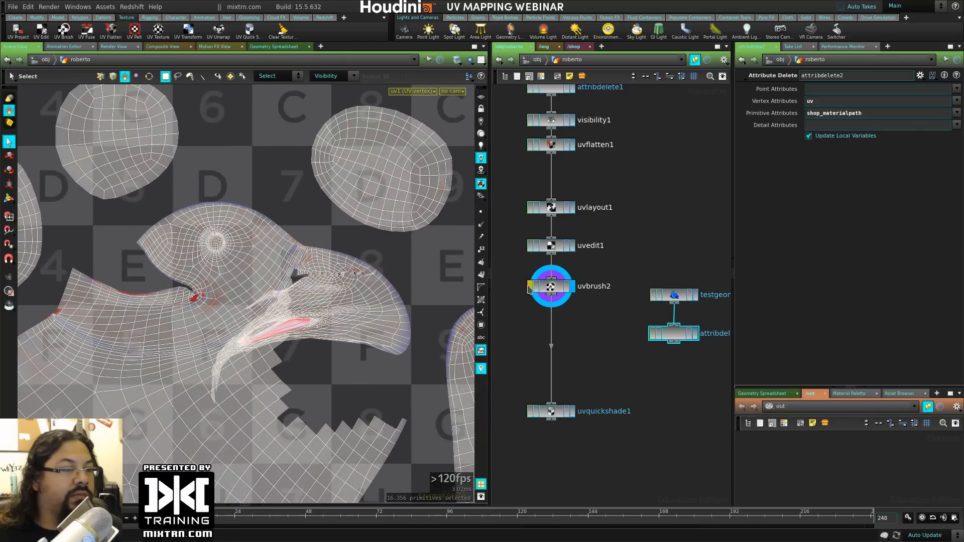
click(548, 287)
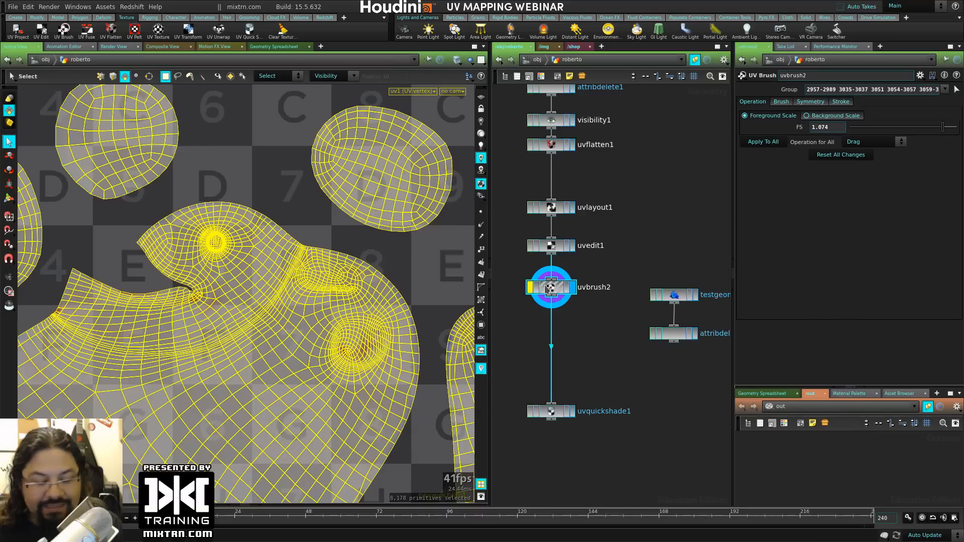
key(Delete)
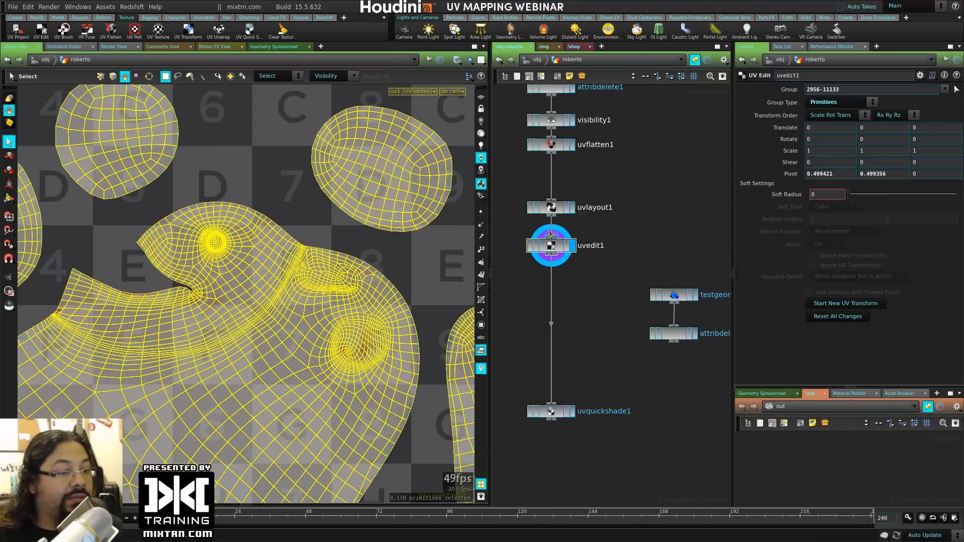
Step: Add an Attribute Transfer node below the copied Attribute Delete node
middle_drag(620, 384, 571, 343)
middle_drag(615, 314, 665, 329)
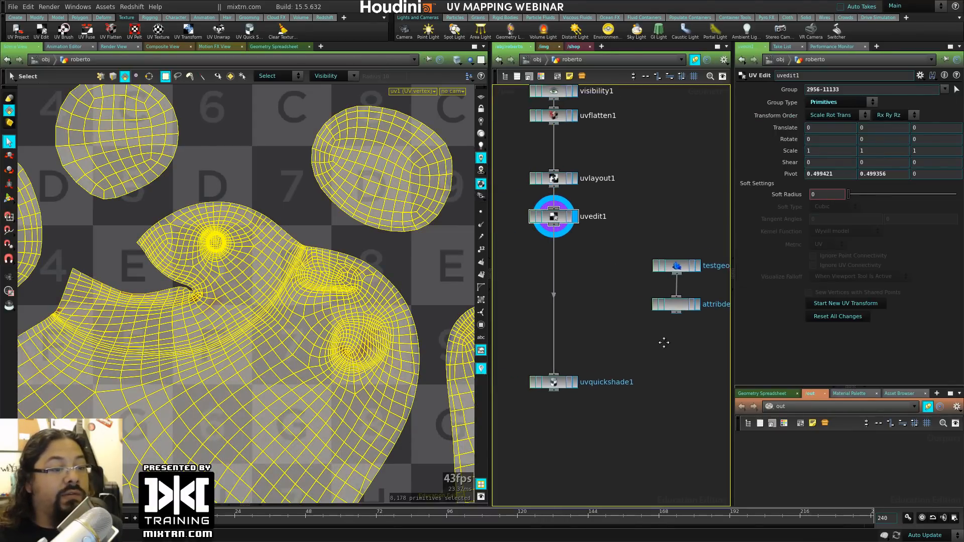
scroll(602, 355, up, 3)
key(Tab)
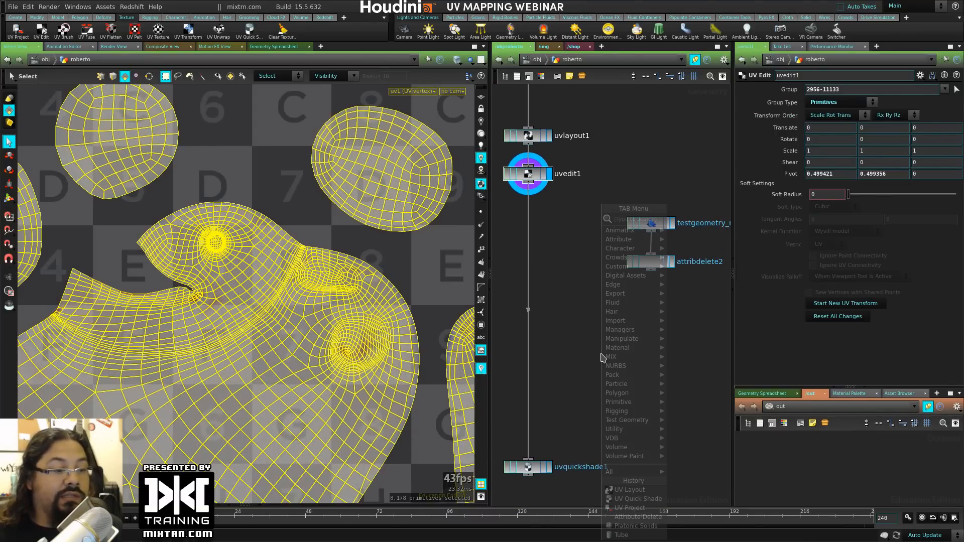
text(uv)
key(BackSpace)
key(BackSpace)
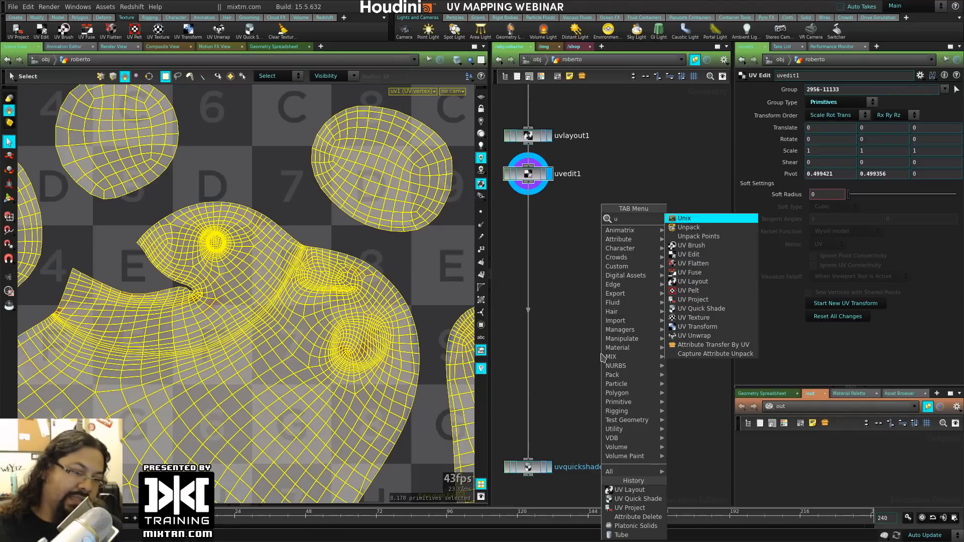
text(attr)
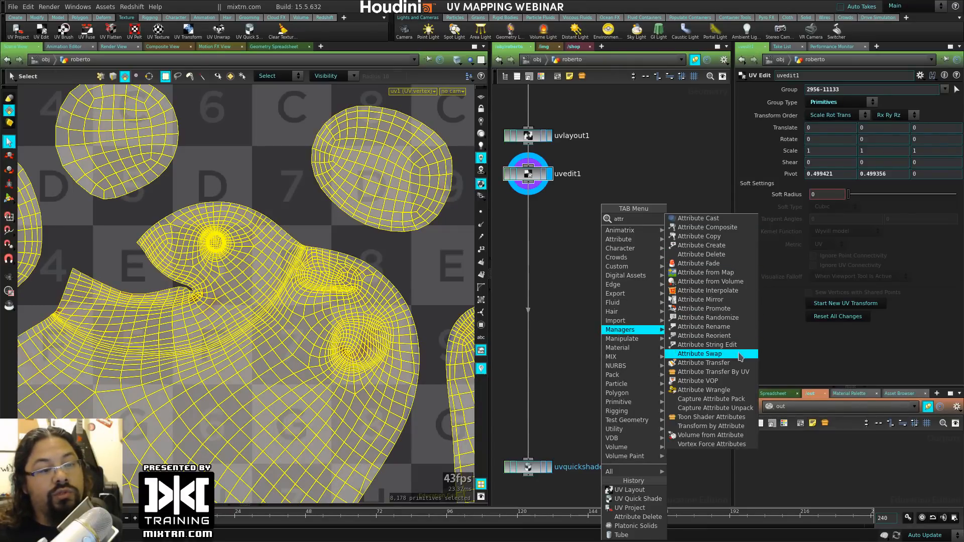
click(708, 362)
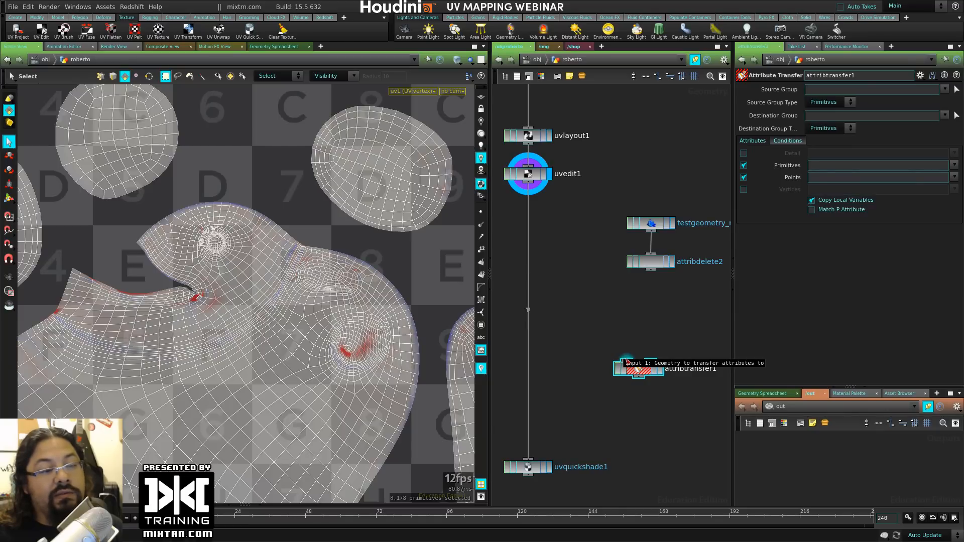
Step: Connect the copied Attribute Delete to the Attribute Transfer's first input and UV Edit to its second, and display the transfer
drag(651, 270, 626, 361)
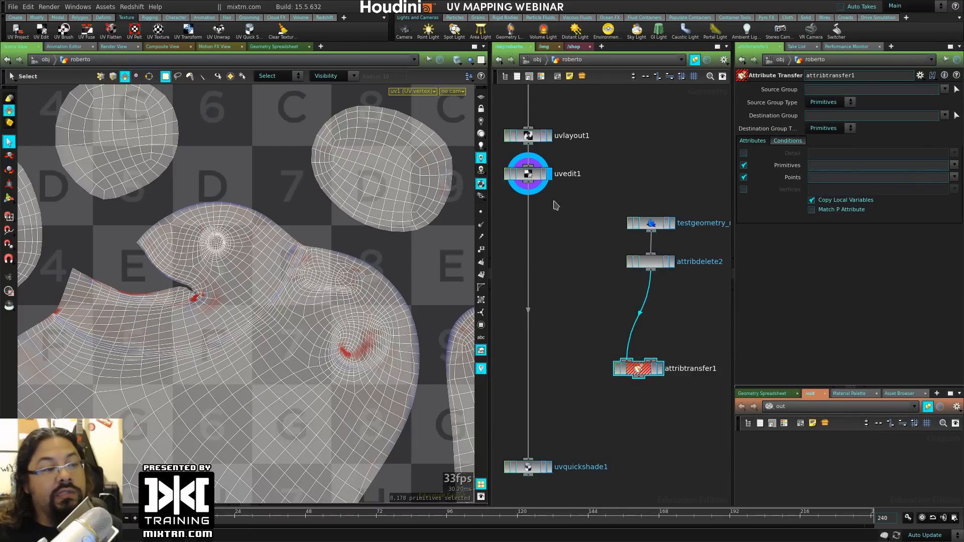
drag(529, 182, 651, 360)
click(657, 371)
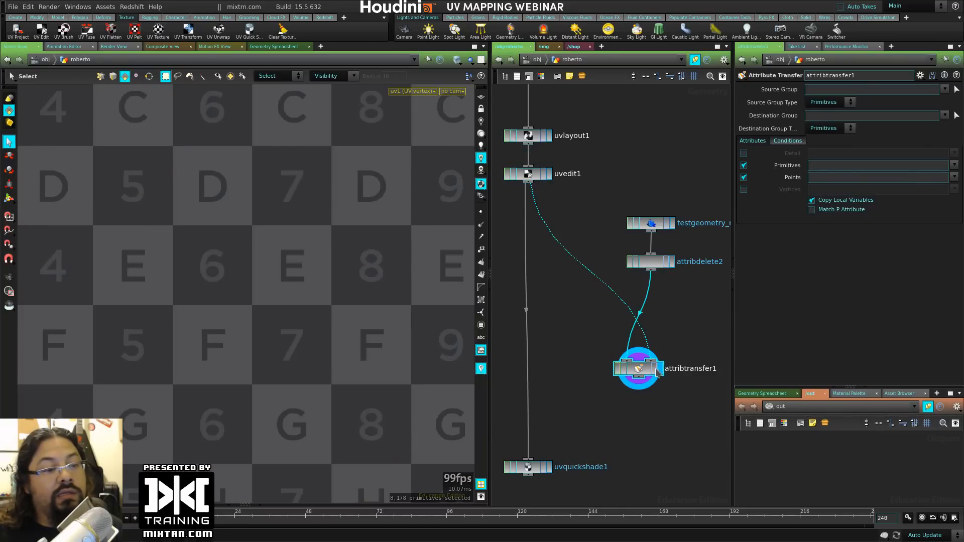
Step: Set the Attribute Transfer's source and destination group types to Points and check which primitive and point attributes it offers
click(954, 177)
click(953, 165)
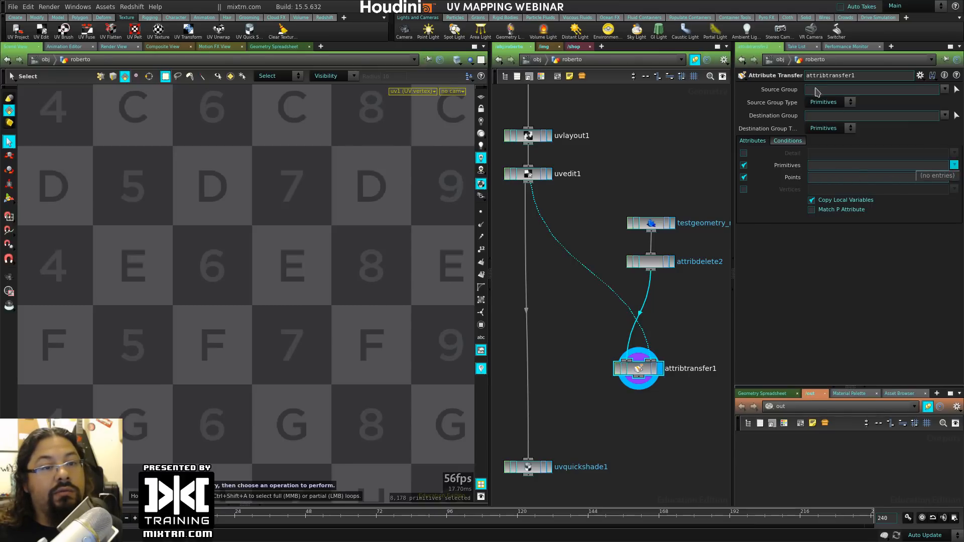
click(829, 102)
click(824, 120)
click(829, 129)
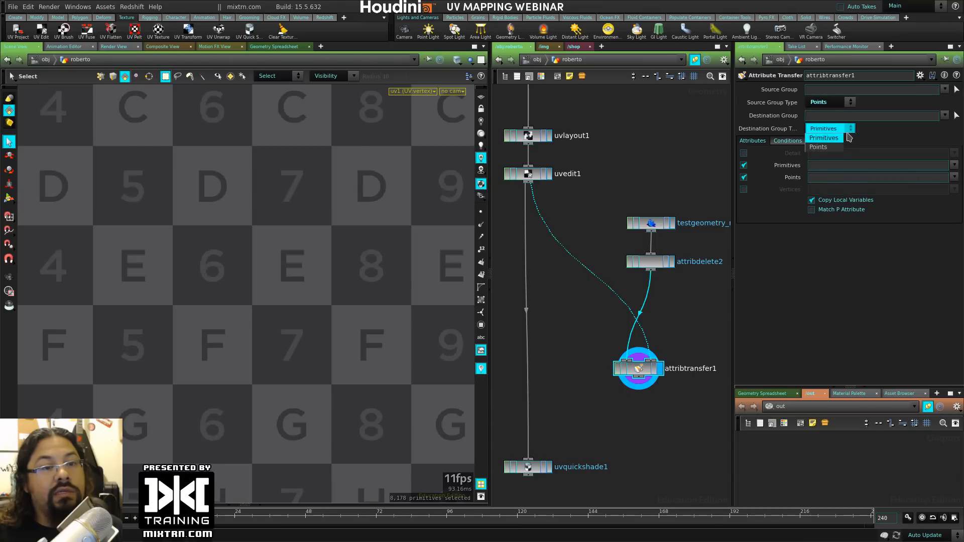
click(817, 146)
click(953, 177)
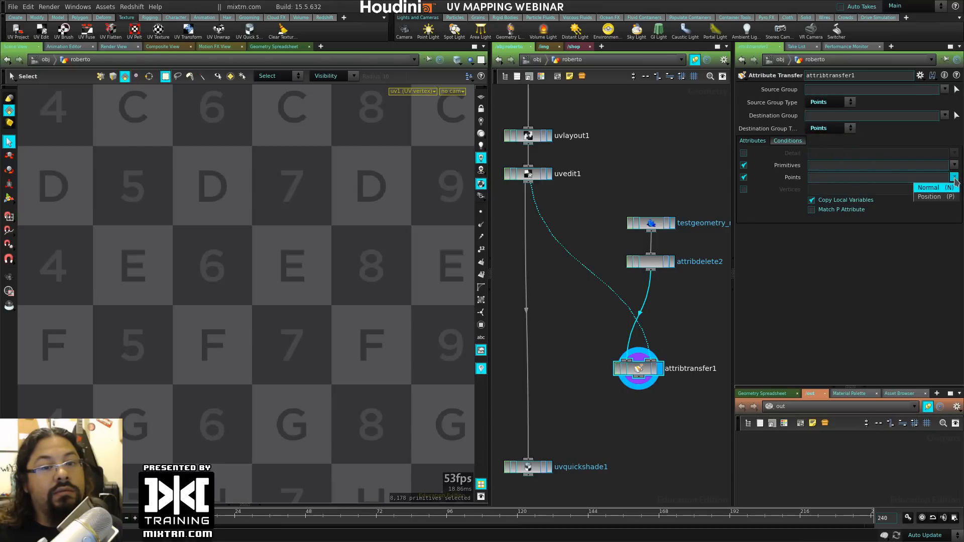
click(955, 175)
click(601, 349)
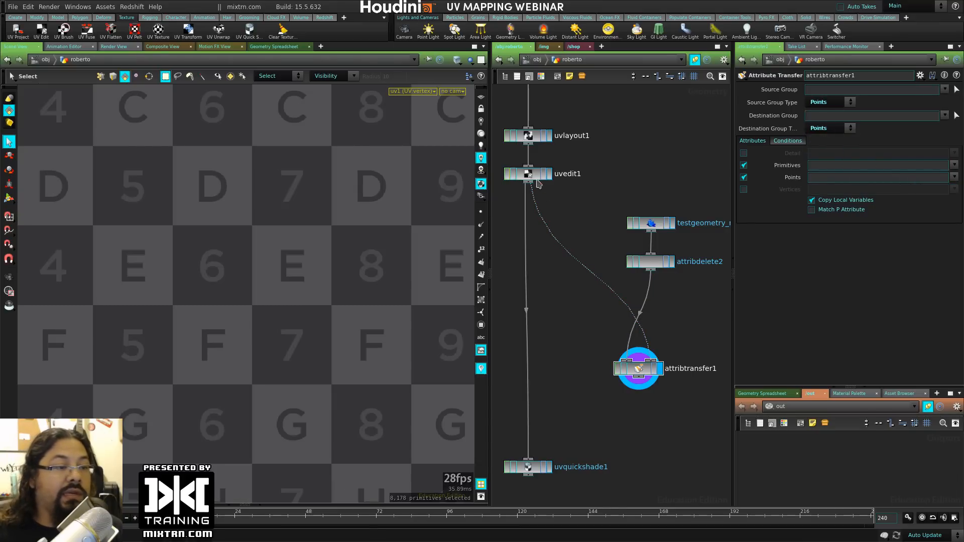
middle_drag(537, 183, 547, 252)
key(Tab)
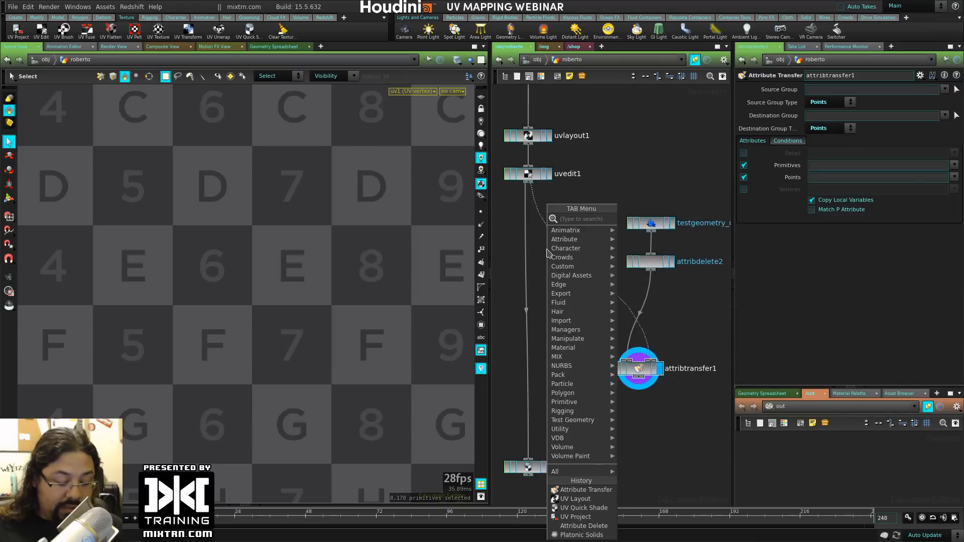
text(tr)
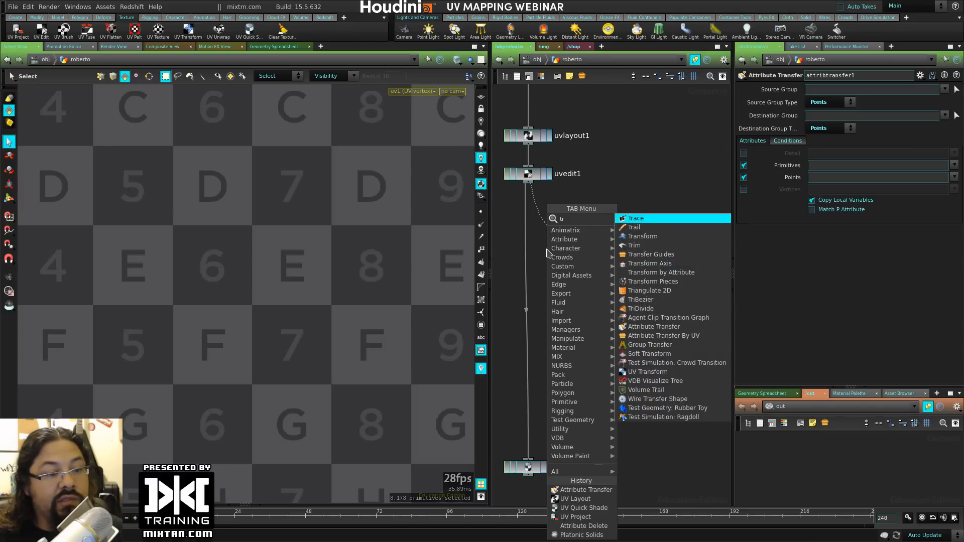
key(Escape)
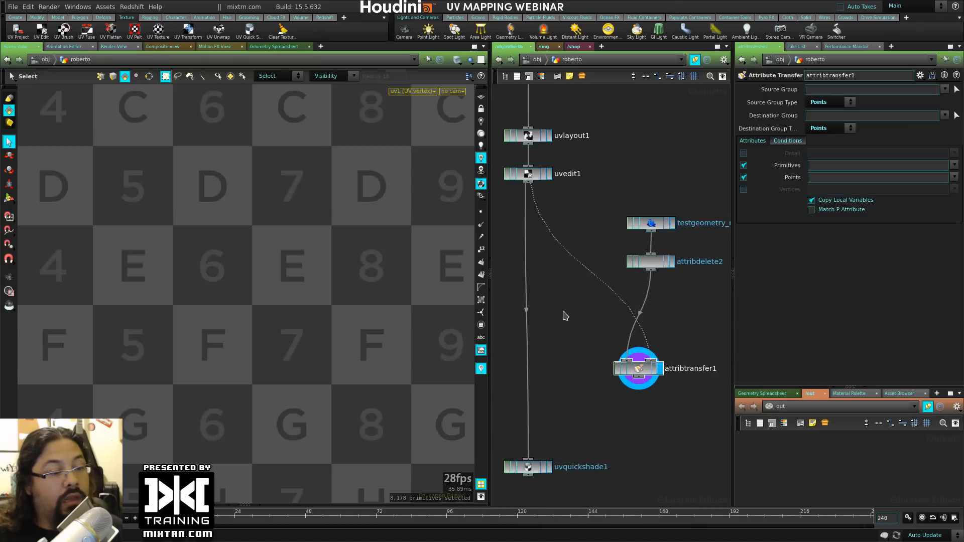
key(Tab)
text(uv)
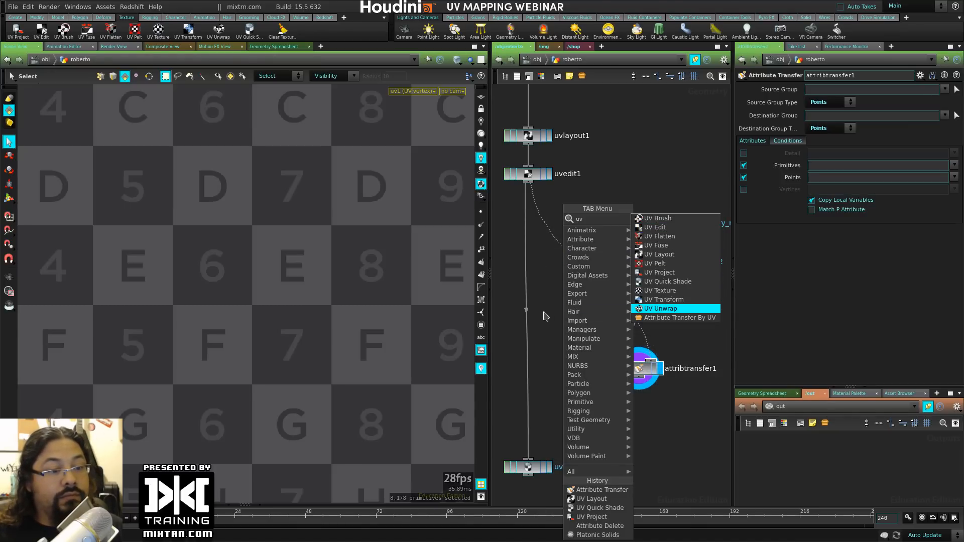
key(Escape)
Step: Insert an Attribute Promote node between UV Edit and the Attribute Transfer's second input
key(Tab)
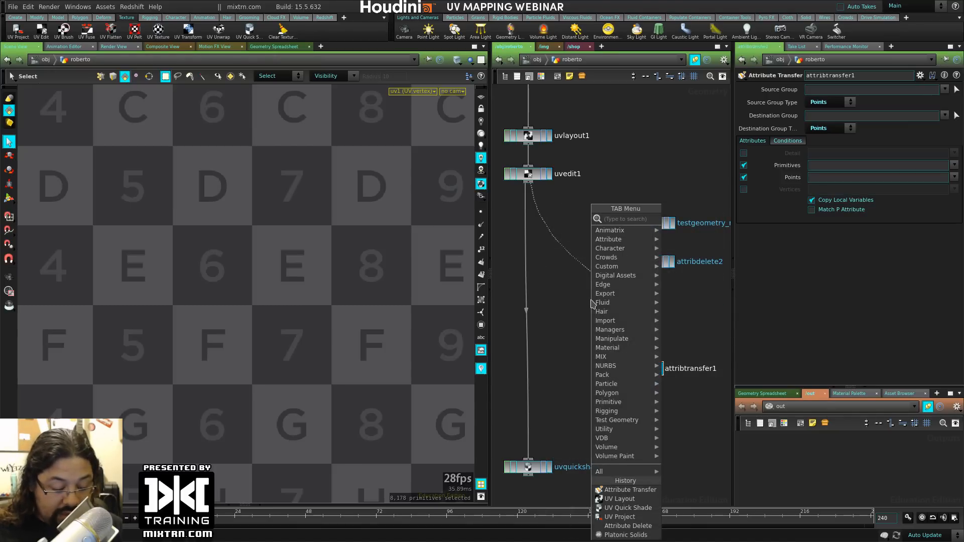
text(atttr)
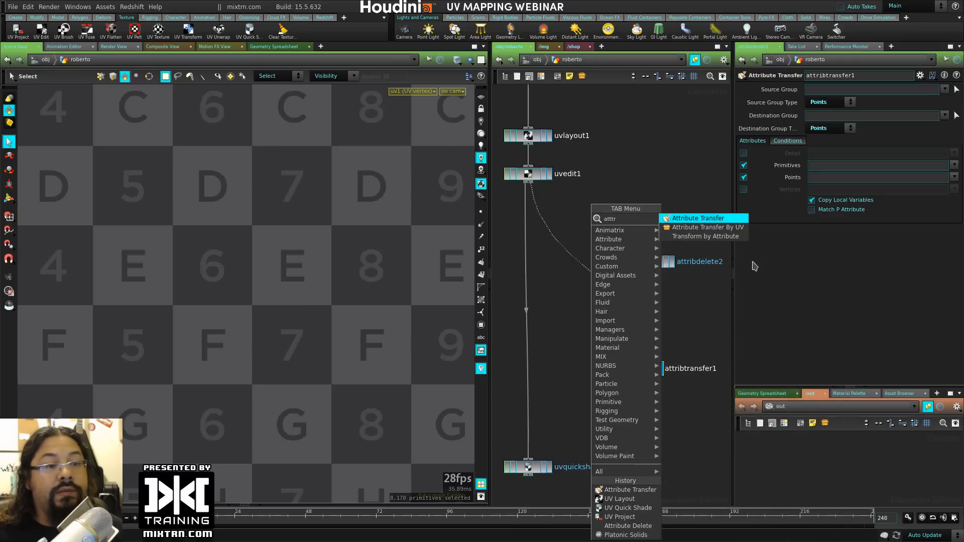
key(BackSpace)
key(BackSpace)
key(BackSpace)
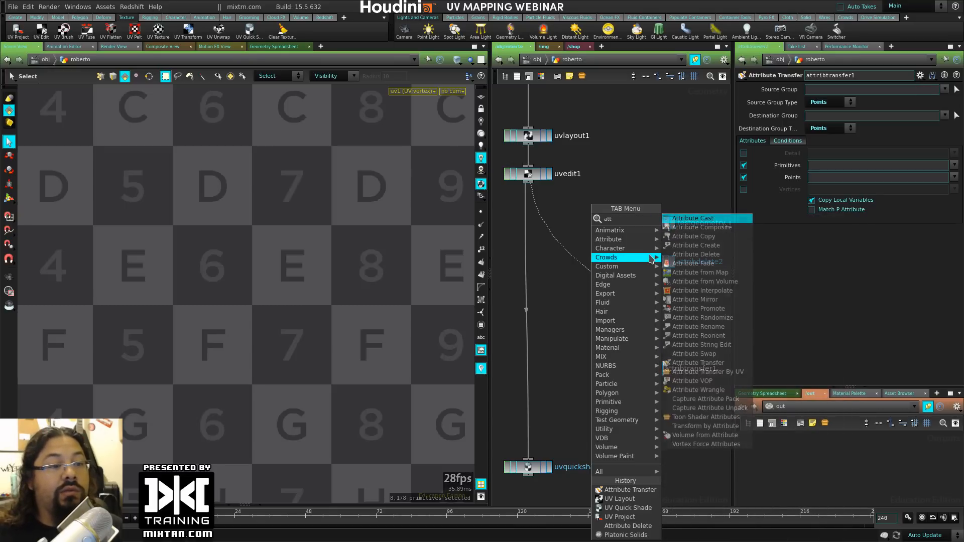
text(tp)
key(Return)
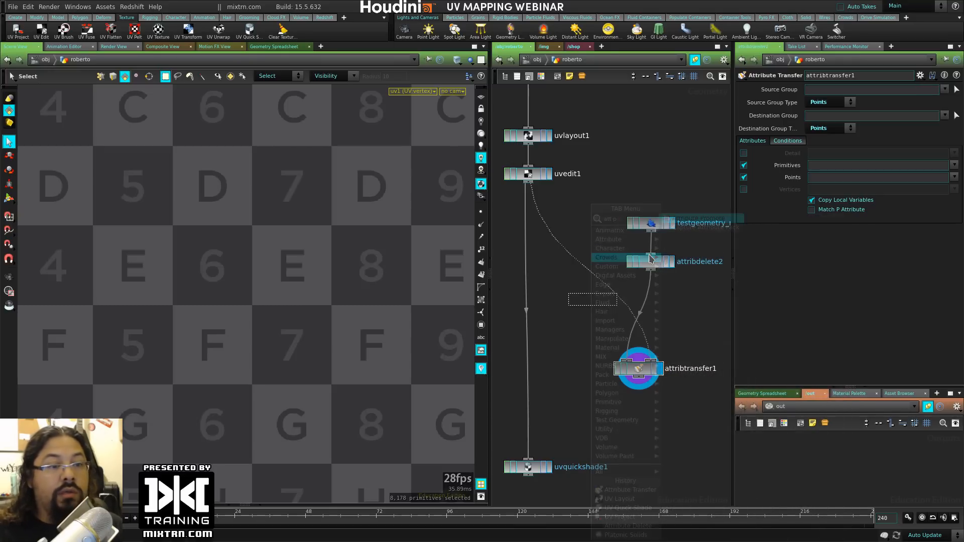
click(576, 266)
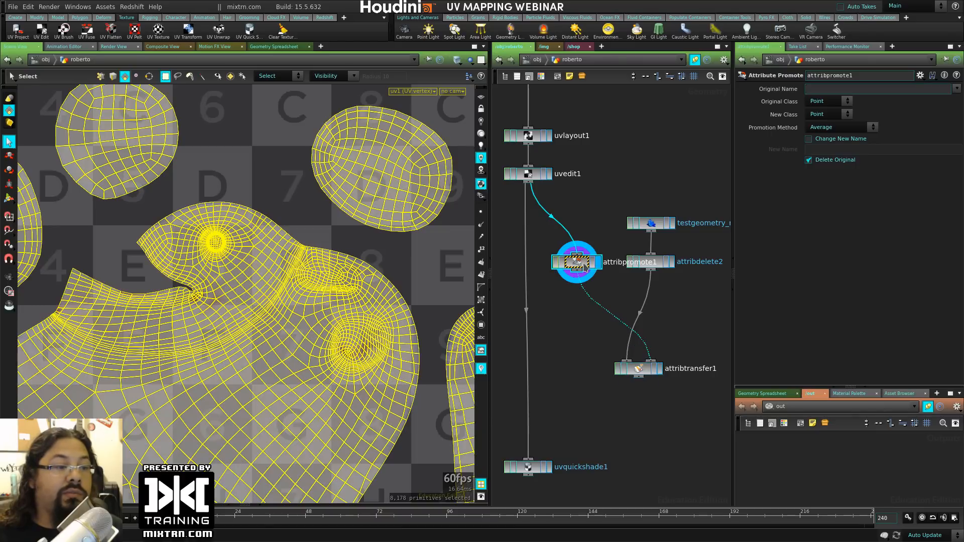
Step: Set the Attribute Promote to convert the uv attribute from Vertex to Point class
click(830, 102)
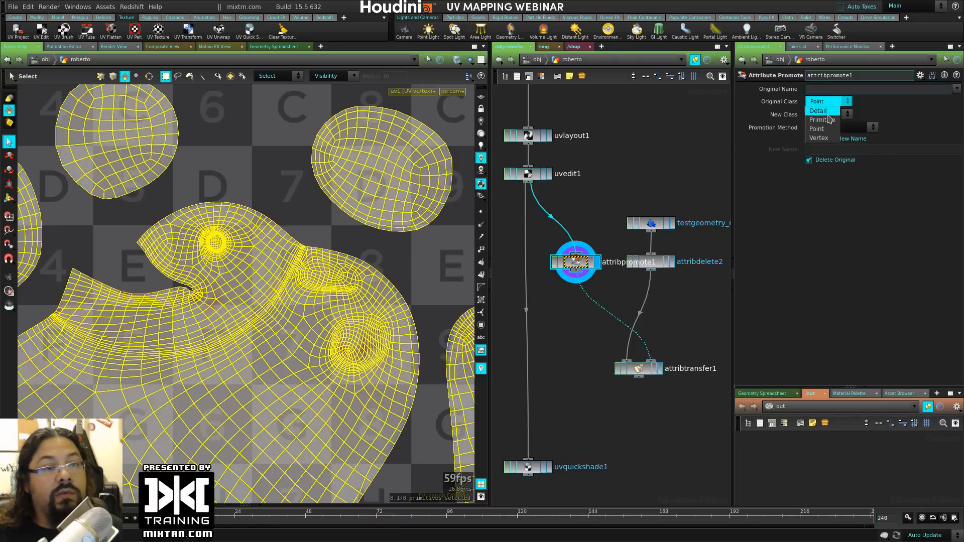
click(819, 138)
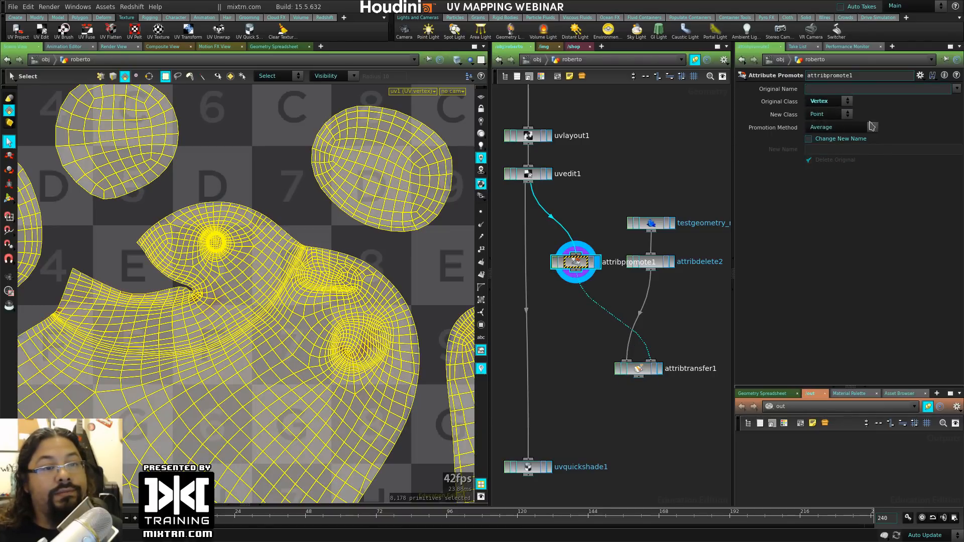
click(957, 89)
click(936, 102)
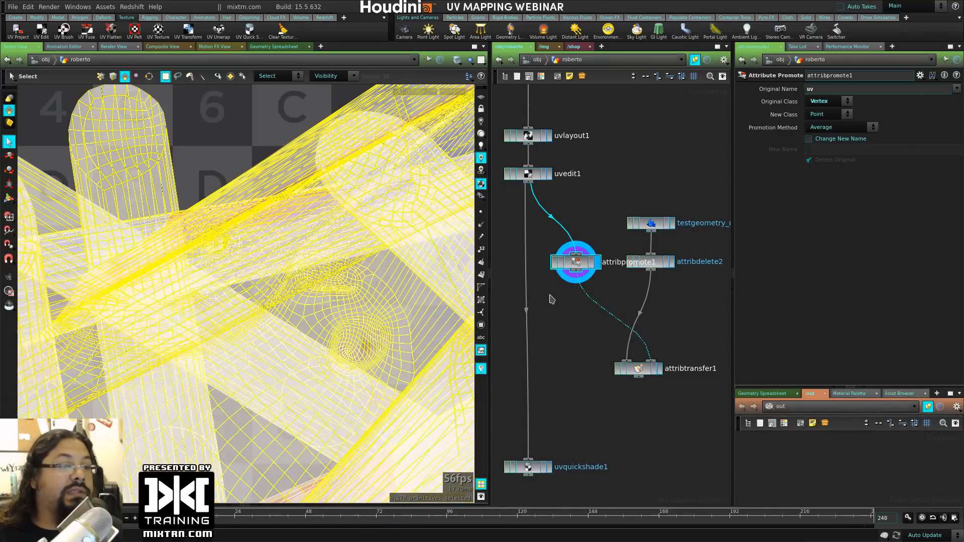
Step: Display the Attribute Transfer node and set its point attributes to uv
click(657, 369)
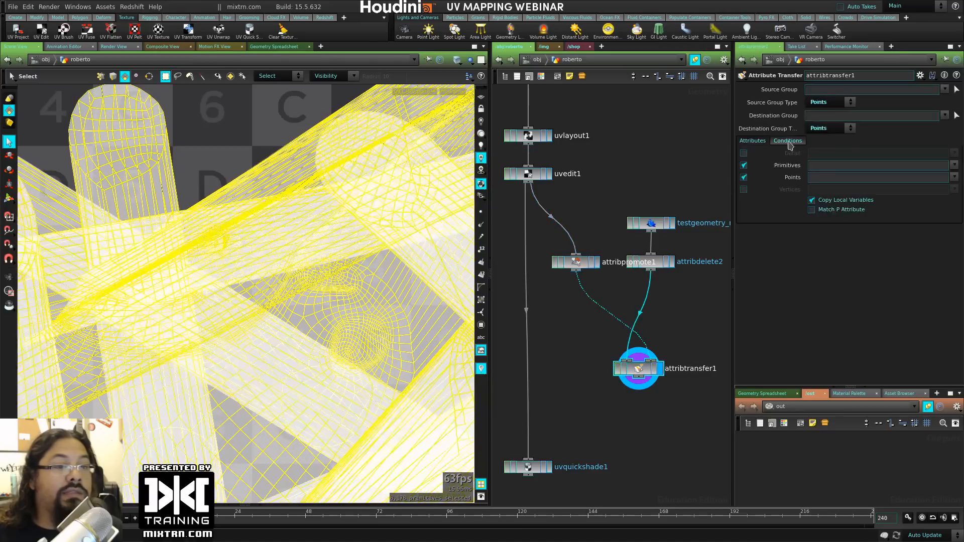
click(954, 178)
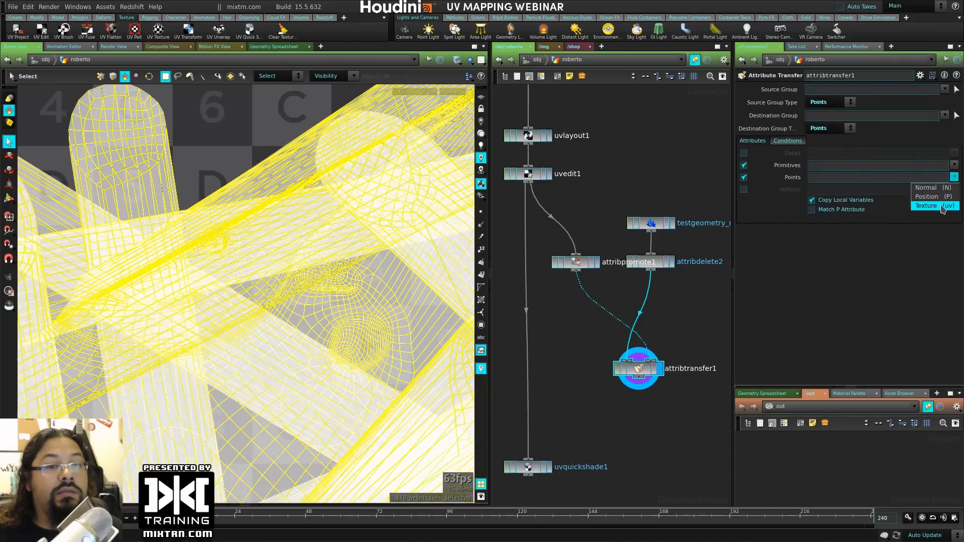
click(944, 206)
Step: Add a second Attribute Promote node, connect it below the Attribute Transfer and display it
middle_drag(634, 410, 608, 244)
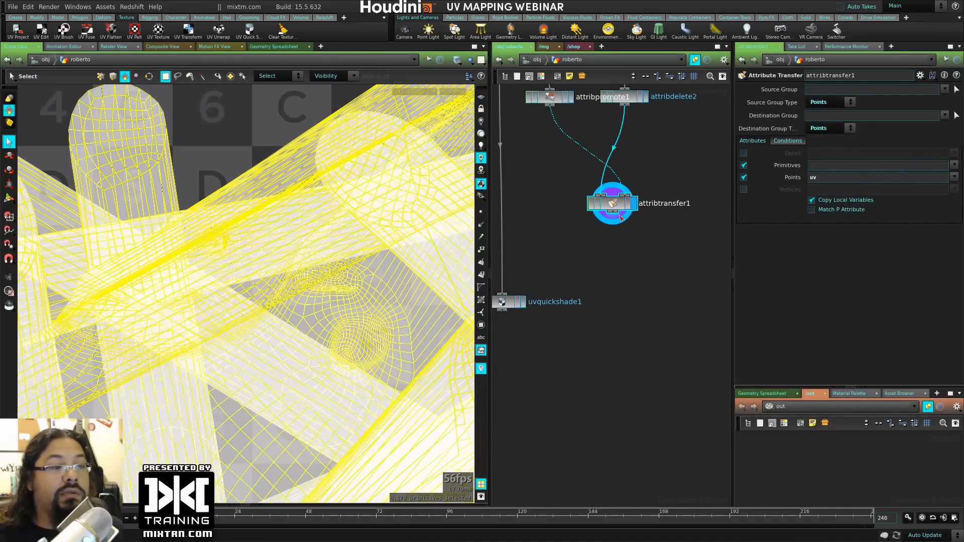
key(Tab)
text(atr)
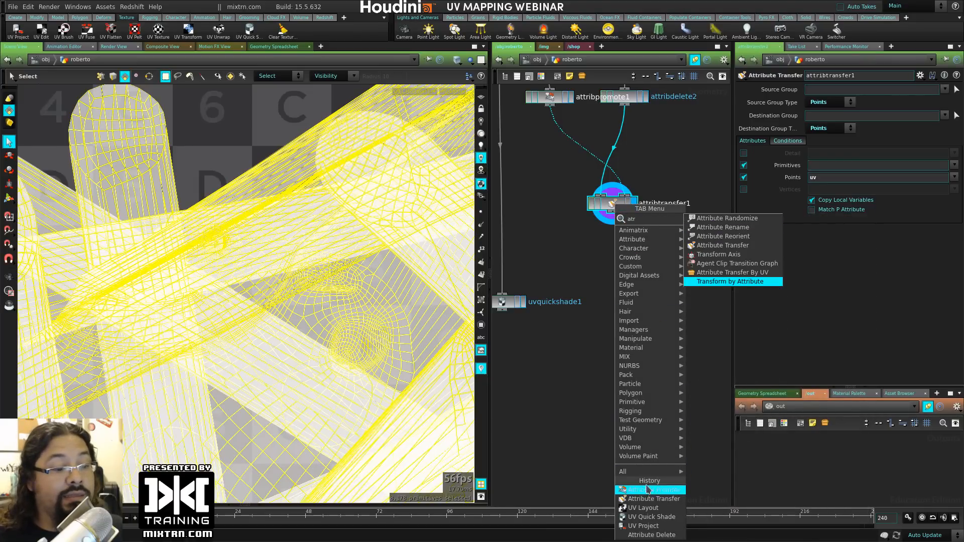
key(Return)
key(Tab)
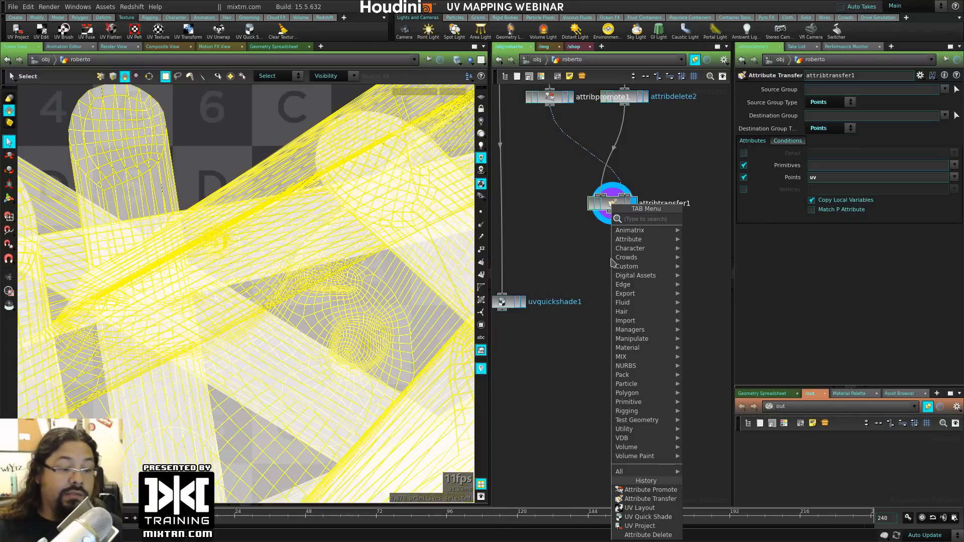
click(650, 490)
click(609, 264)
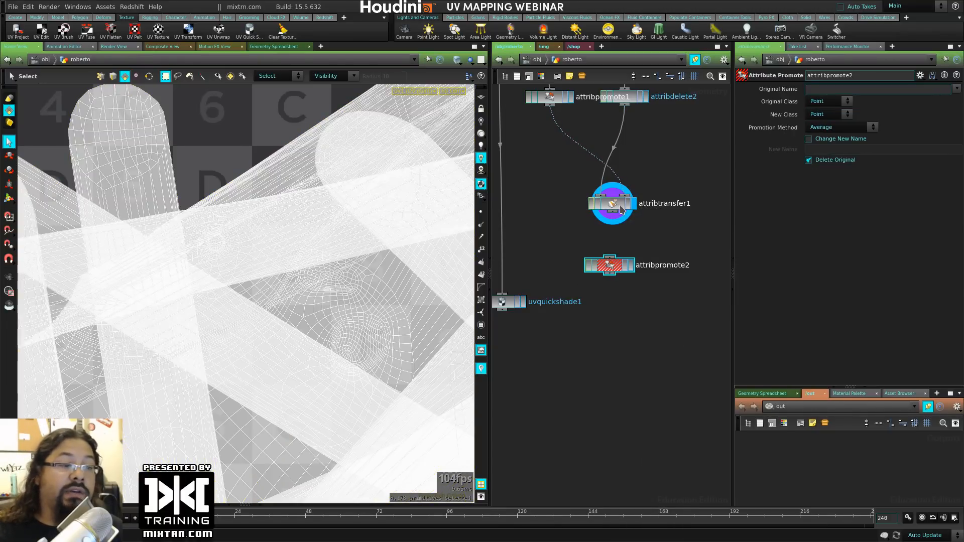
drag(618, 236, 618, 265)
click(631, 265)
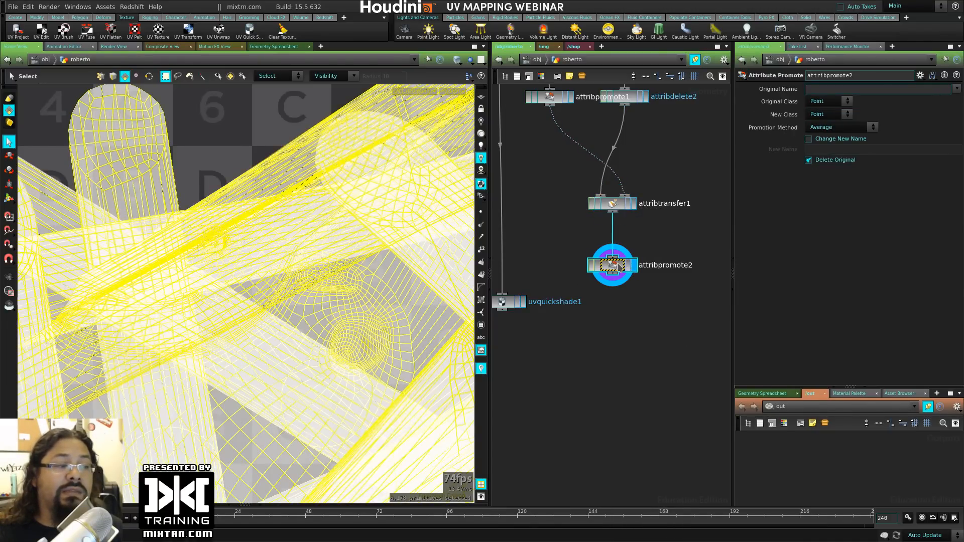
Step: Set the second Attribute Promote to convert the uv attribute from Point to Vertex class
alt+right_drag(331, 316, 93, 333)
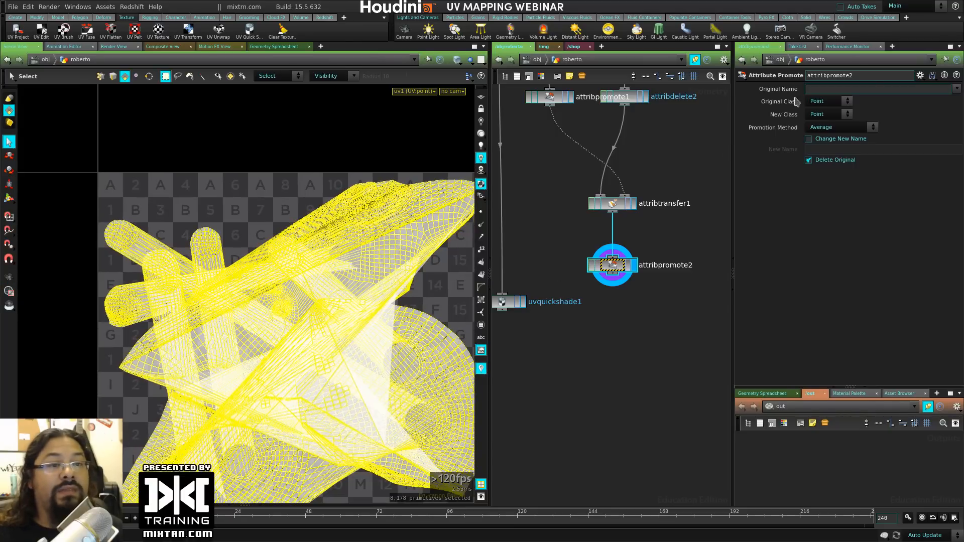
click(834, 103)
click(874, 110)
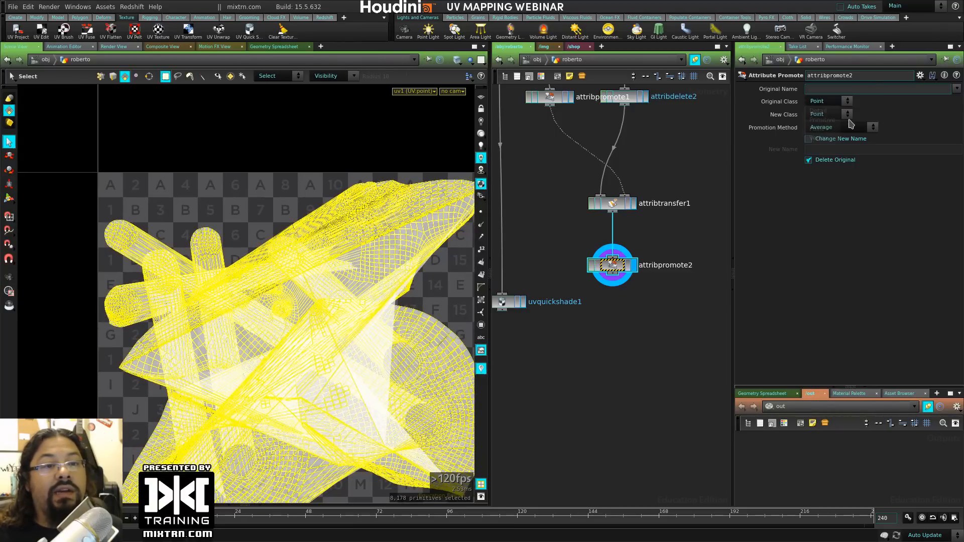
click(840, 116)
click(819, 151)
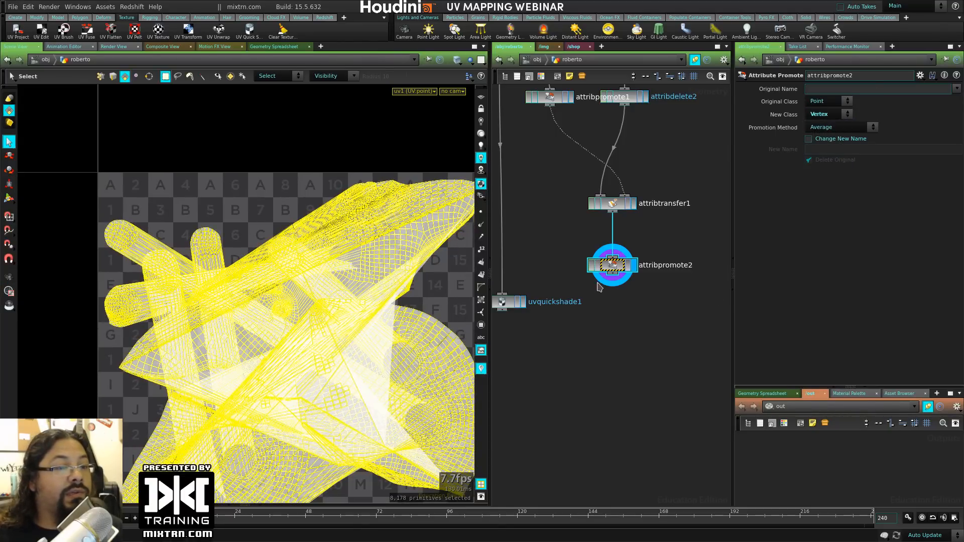
click(957, 89)
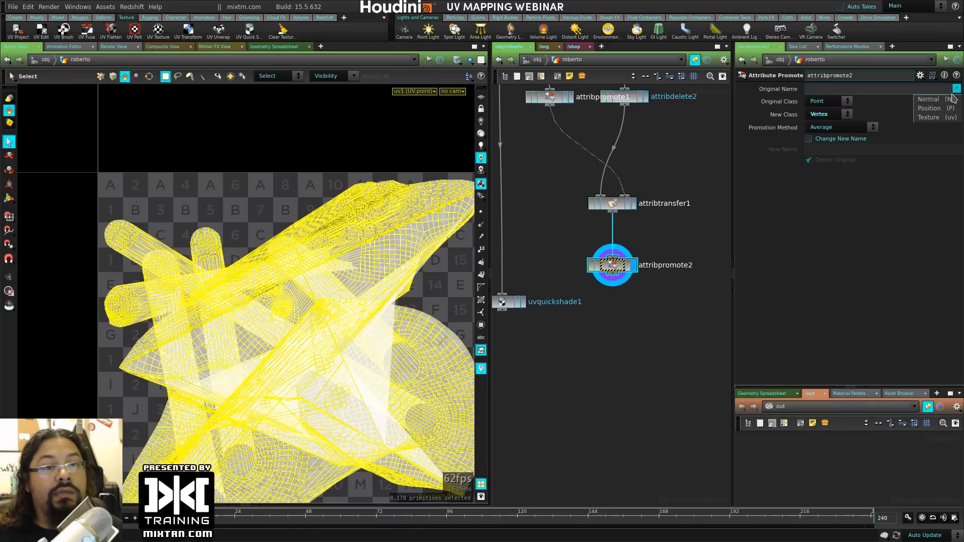
click(941, 120)
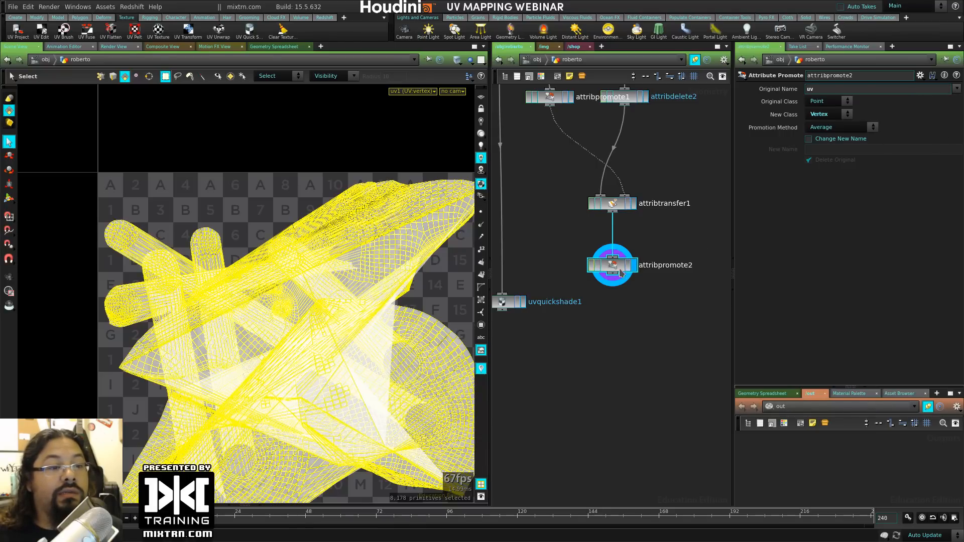
Step: Compare the promoted UVs with the UV Edit layout and display the Attribute Transfer result
scroll(311, 333, up, 5)
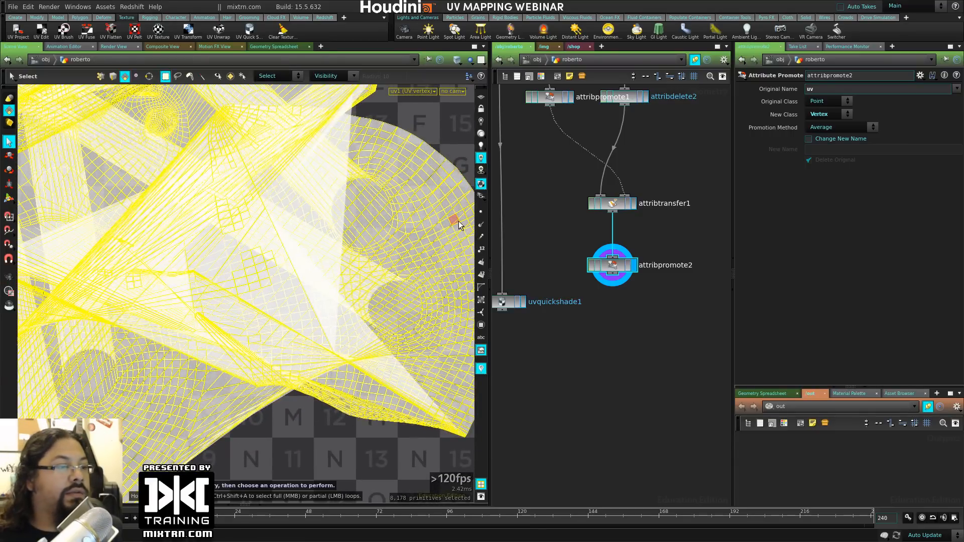
middle_drag(555, 155, 598, 246)
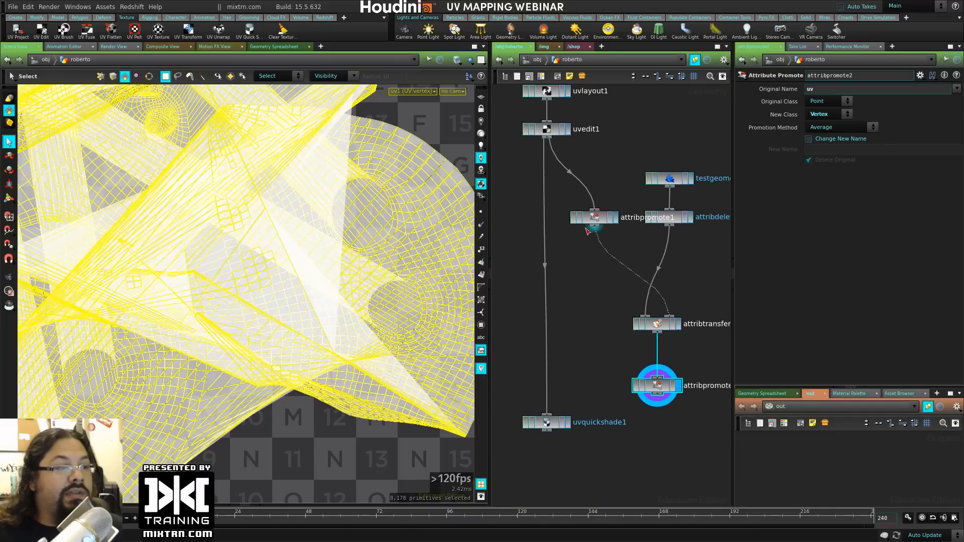
click(567, 129)
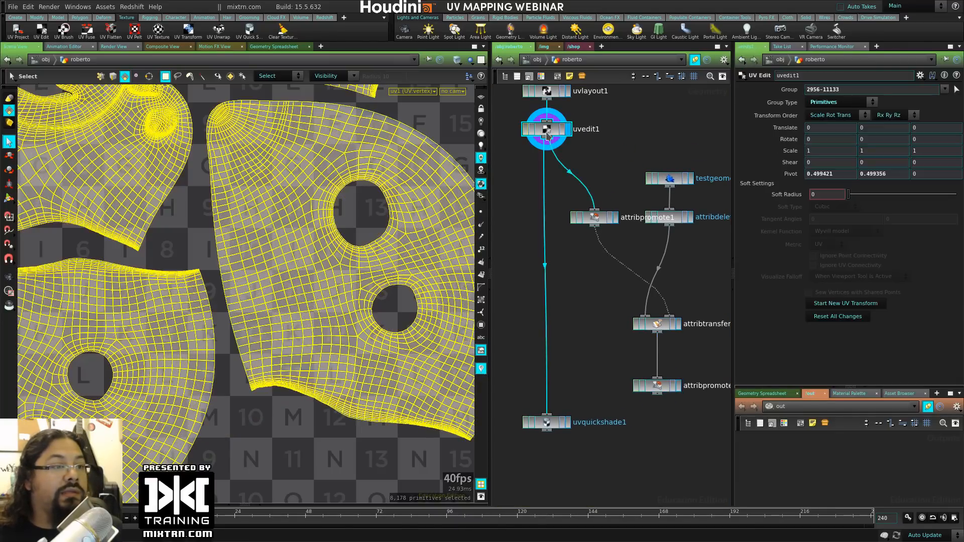
key(Return)
middle_drag(587, 299, 520, 314)
click(610, 342)
click(601, 341)
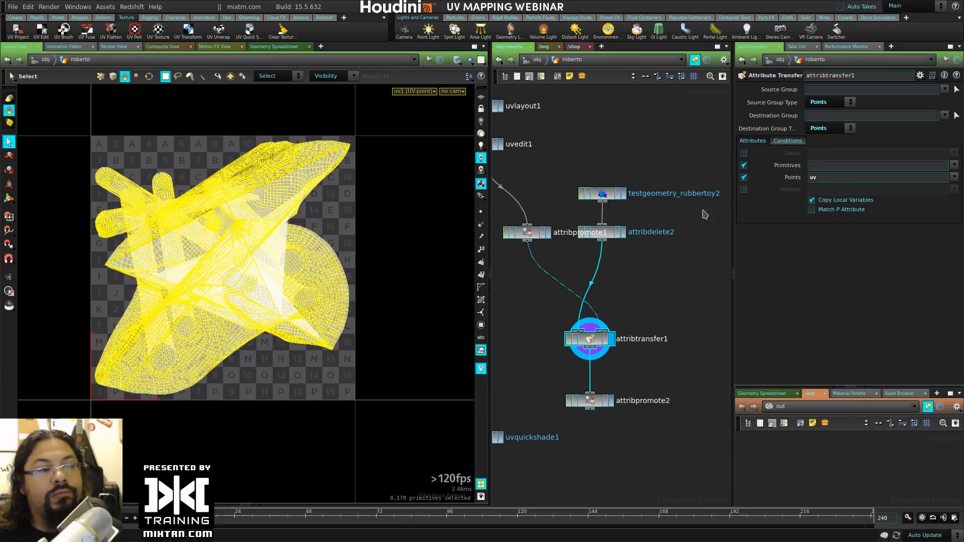
click(598, 233)
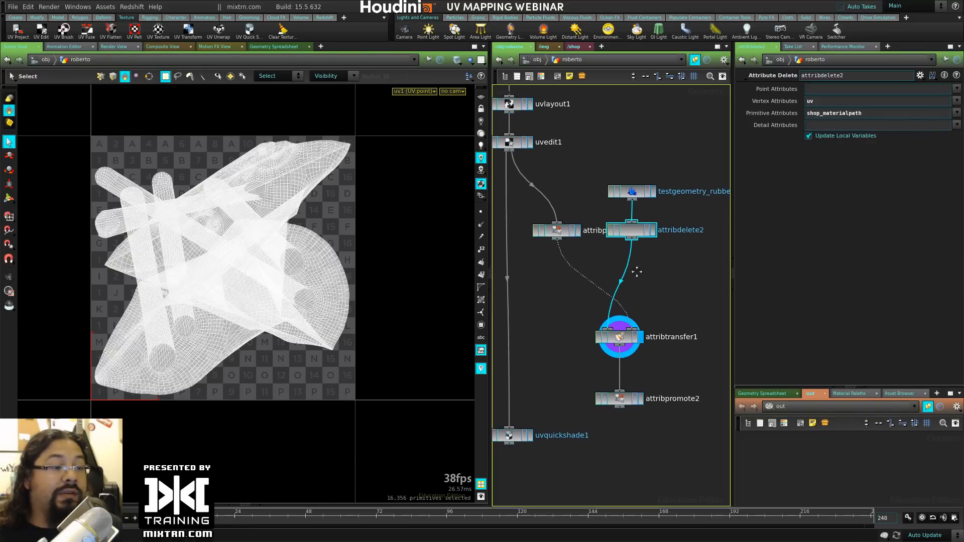
key(Tab)
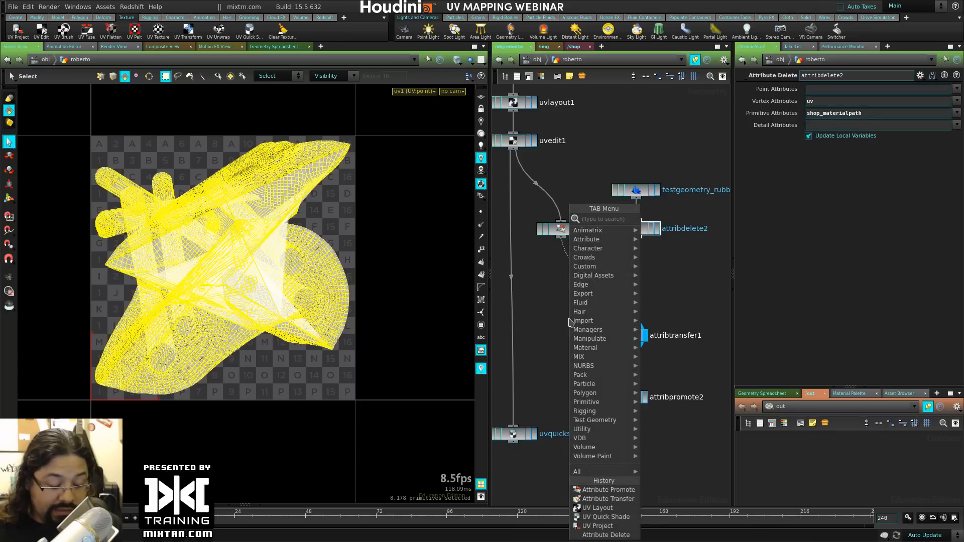
text(verte)
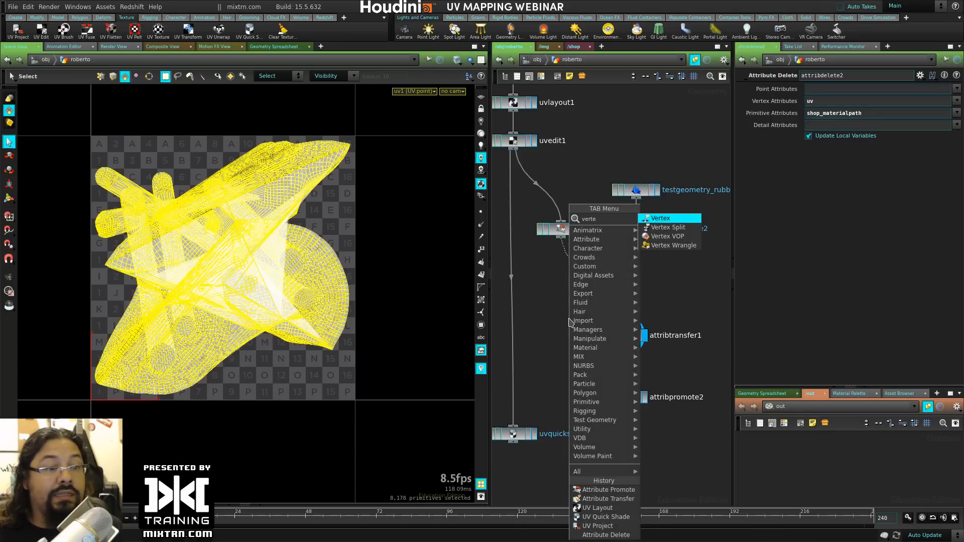
click(530, 307)
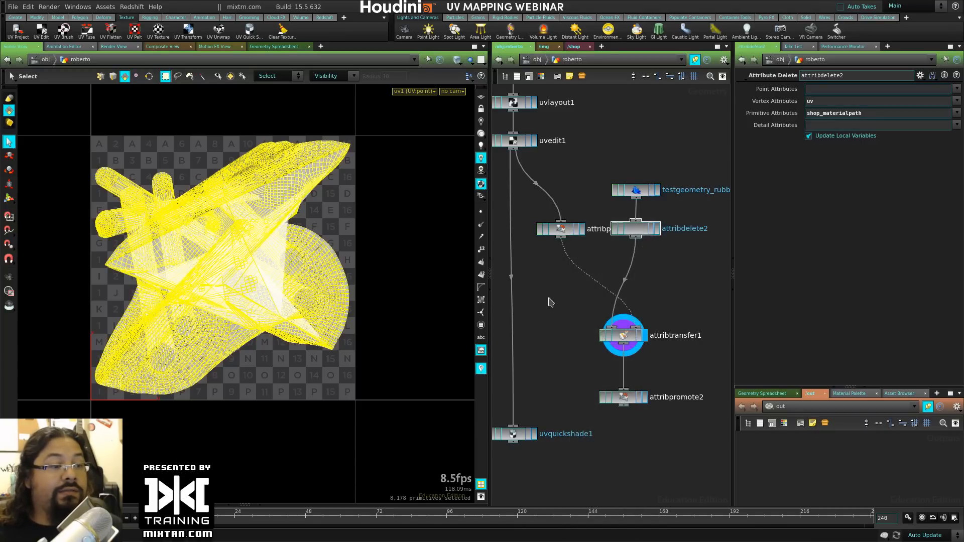
Step: Select the Attribute Transfer node to review its attribute settings
key(Tab)
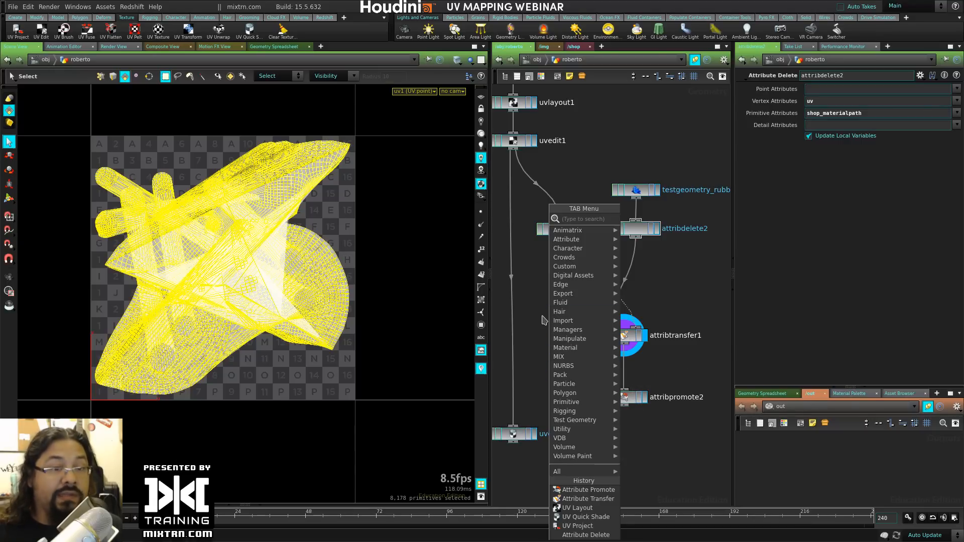
click(636, 330)
click(633, 333)
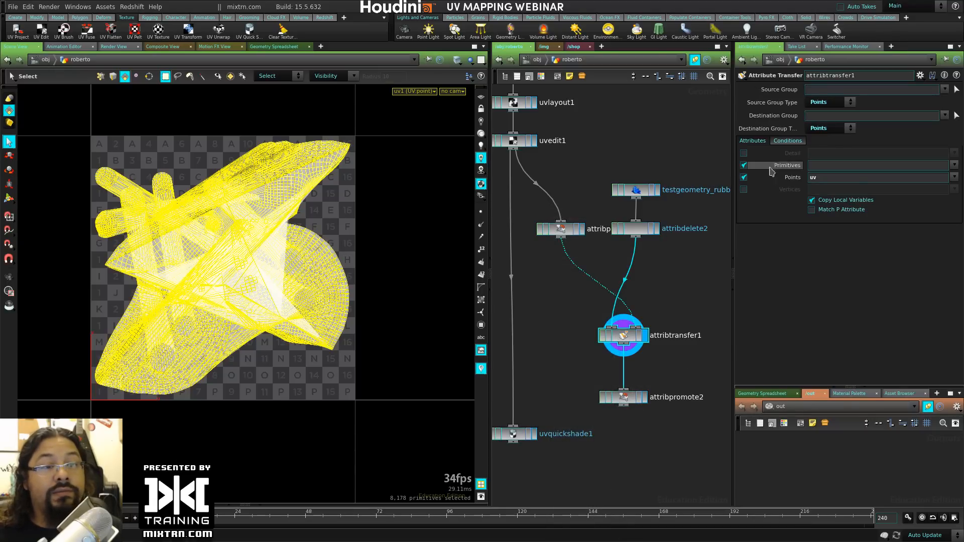
Step: Turn off the point and primitive attributes on the Attribute Transfer, enable its vertex attributes, and list the available vertex attributes
click(744, 177)
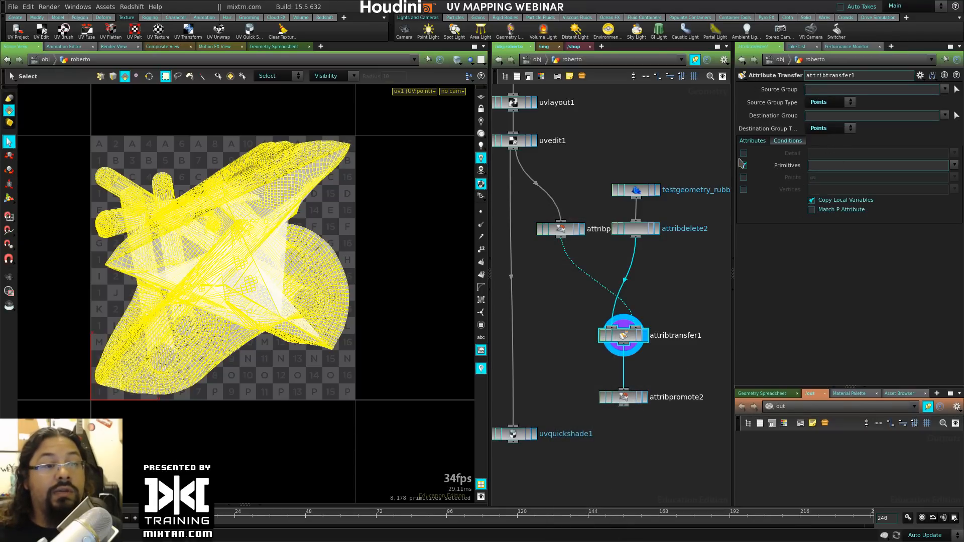
click(744, 166)
click(743, 190)
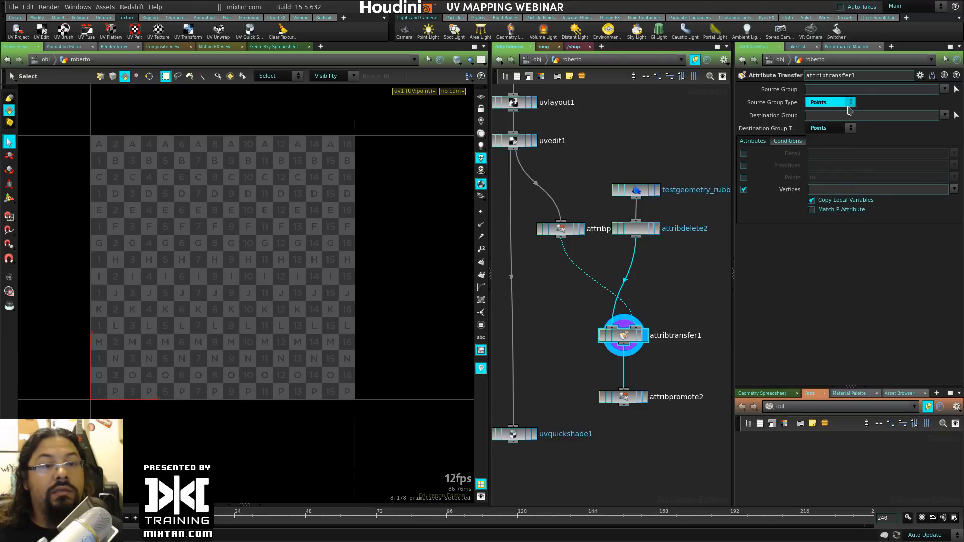
click(954, 188)
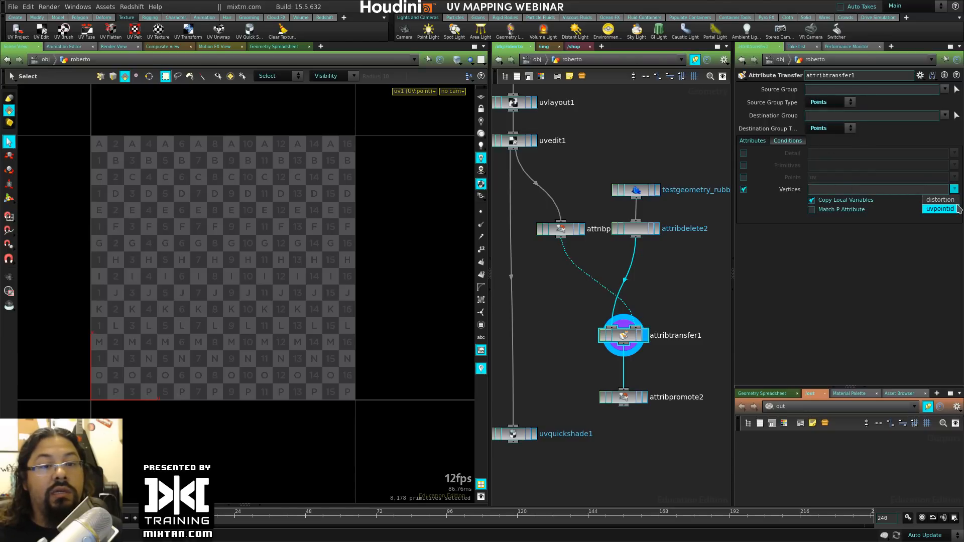
Step: Bypass the first Attribute Promote node and delete the second one below the Attribute Transfer
click(539, 228)
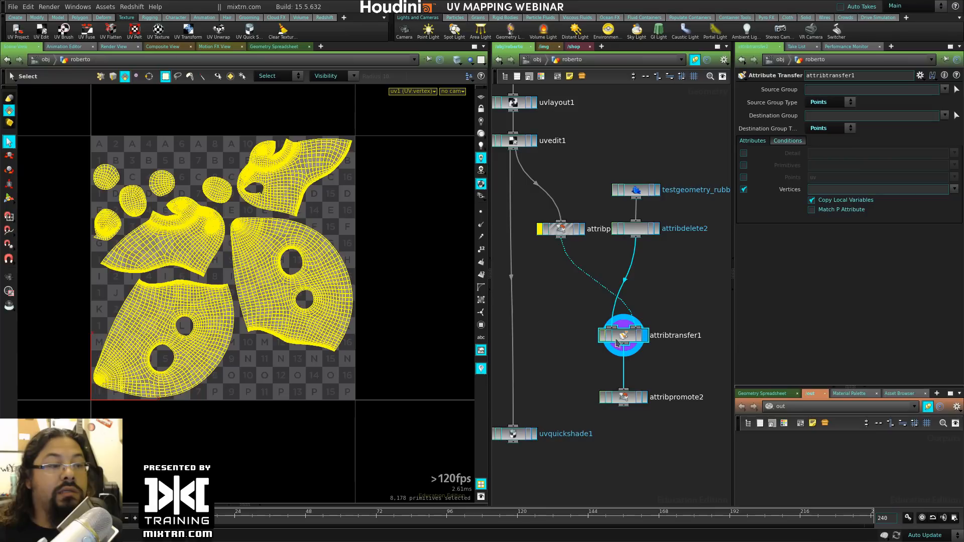
drag(577, 383, 640, 437)
key(Delete)
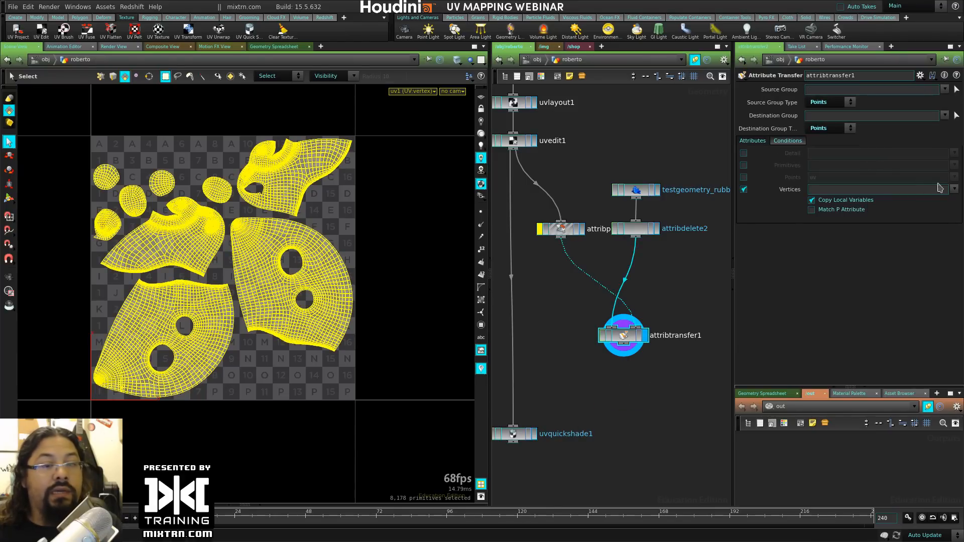
Step: Set the Attribute Transfer to transfer the uv attribute on vertices
click(954, 189)
click(929, 207)
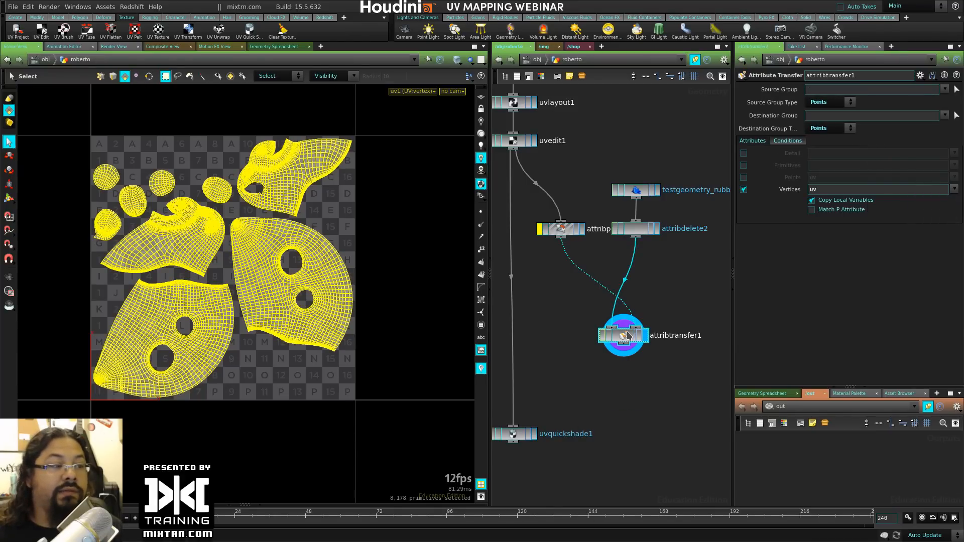
Step: Duplicate the existing UV Quick Shade node in the network
middle_drag(601, 401, 575, 328)
key(Tab)
click(564, 322)
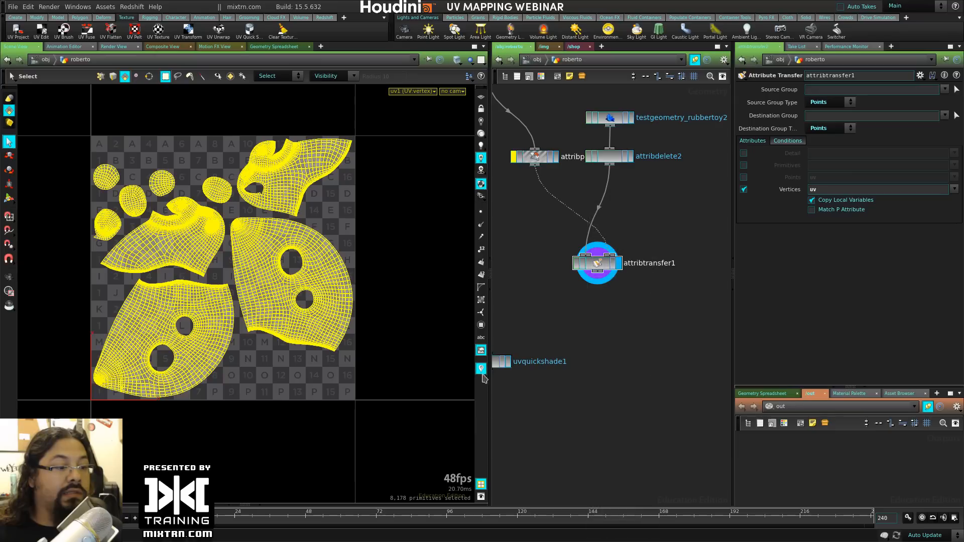
middle_drag(519, 370, 588, 372)
click(559, 367)
key(ctrl+c)
key(ctrl+v)
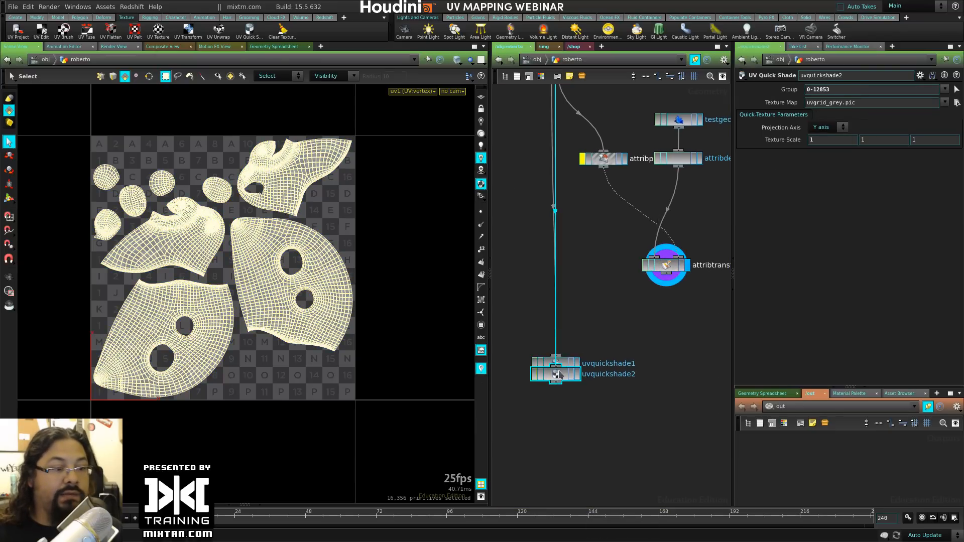
Step: Place the duplicated UV Quick Shade below the Attribute Transfer, connect it to the transfer's output and display it
drag(556, 372, 652, 337)
drag(666, 274, 652, 330)
drag(654, 337, 668, 319)
click(687, 318)
Step: Compare the grid texture of both UV Quick Shade nodes on the toy in the perspective view, with the primitives deselected
key(space+1)
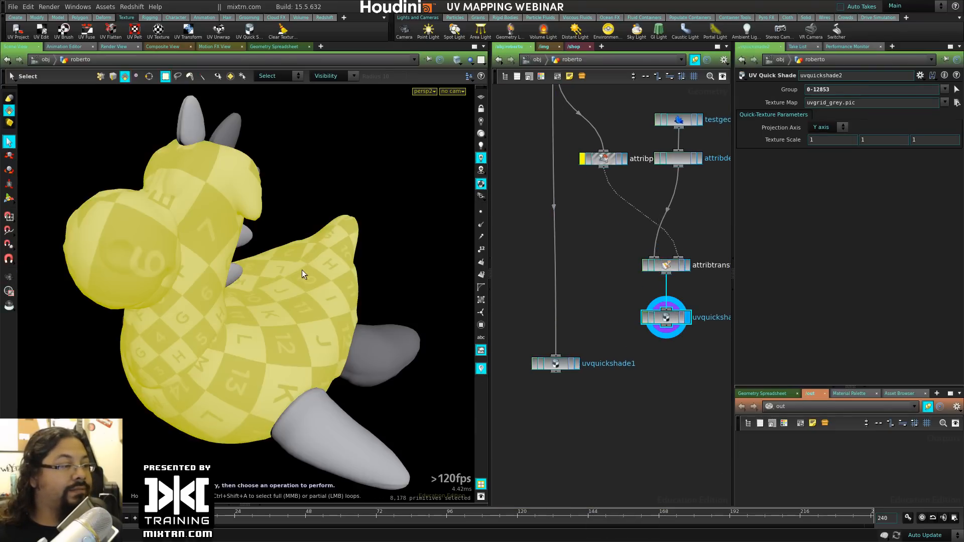
alt+drag(302, 274, 256, 316)
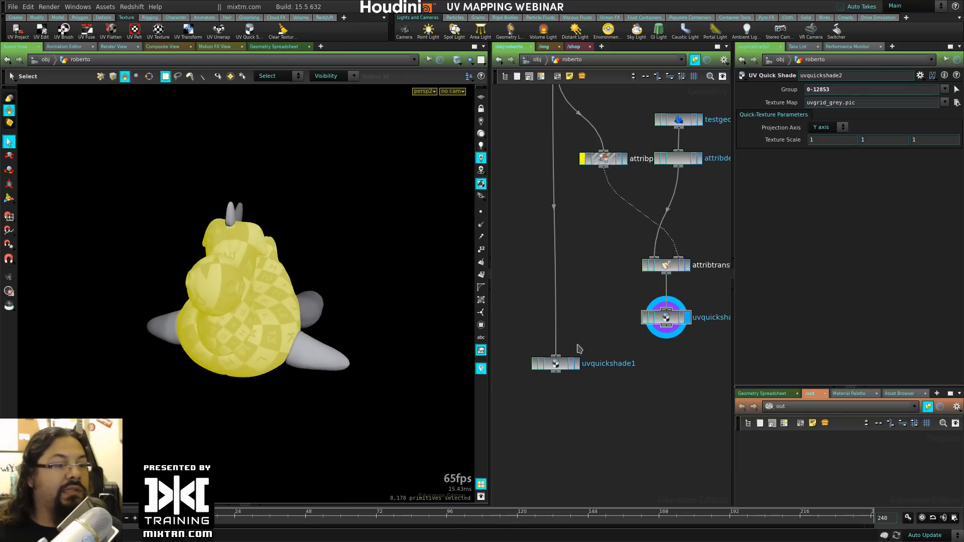
click(575, 364)
alt+drag(297, 346, 367, 327)
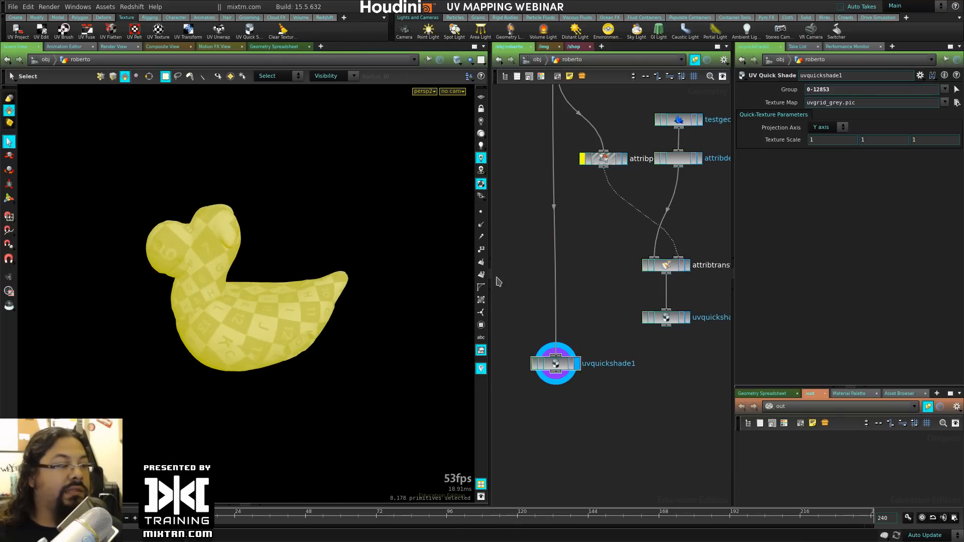
click(396, 281)
alt+drag(396, 282, 452, 306)
click(686, 317)
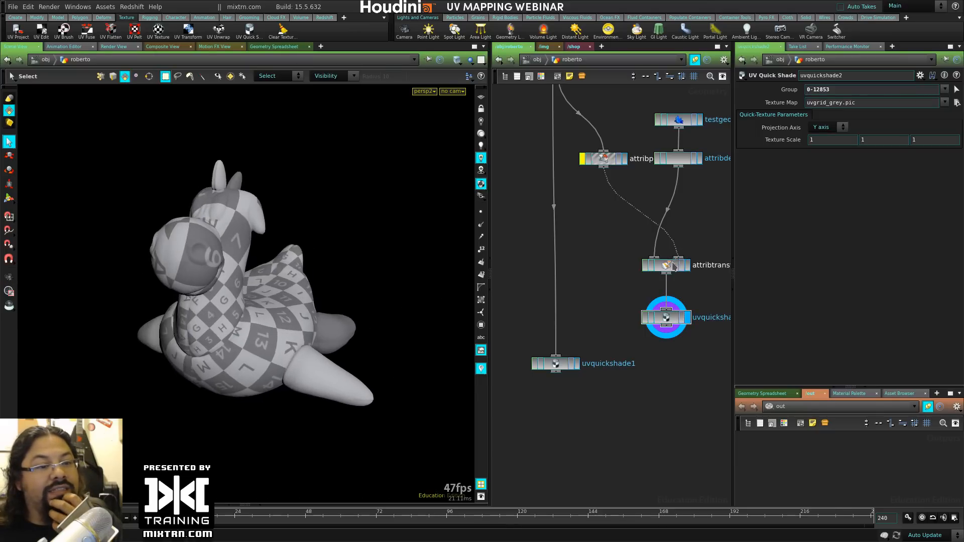
Step: Reconnect the first Attribute Promote's output to the second input of the Attribute Transfer and show the transfer's settings
drag(678, 257, 687, 249)
drag(604, 168, 678, 257)
click(607, 259)
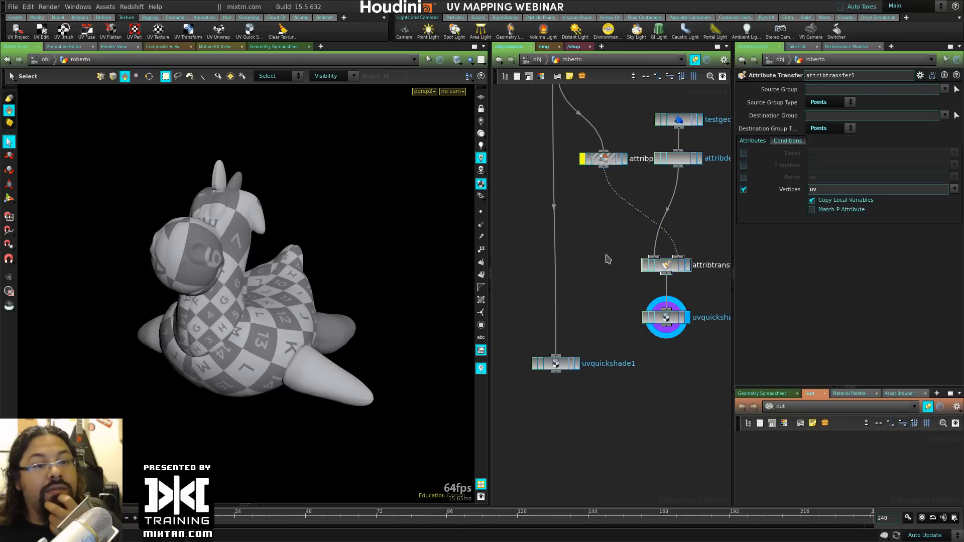